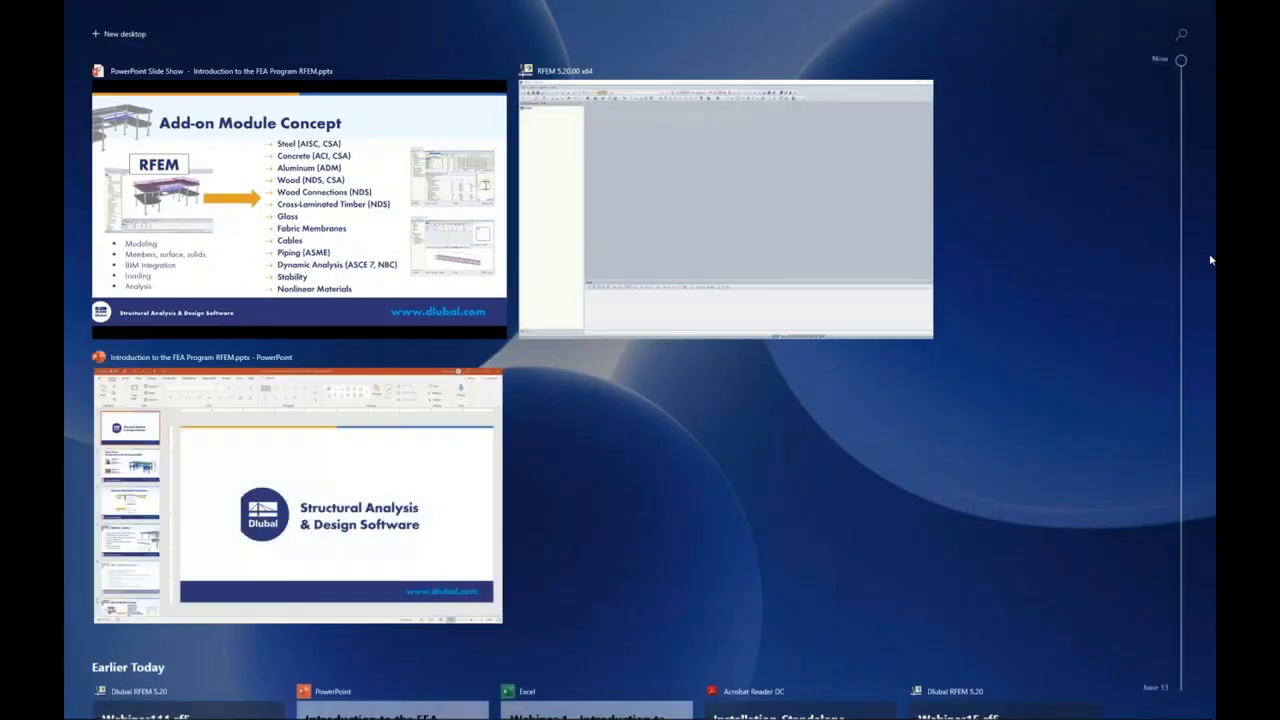
Step: Switch to RFEM, name the new model Intro and confirm a downward local z-axis orientation
{"action": "left_click", "coordinate": [723, 217]}
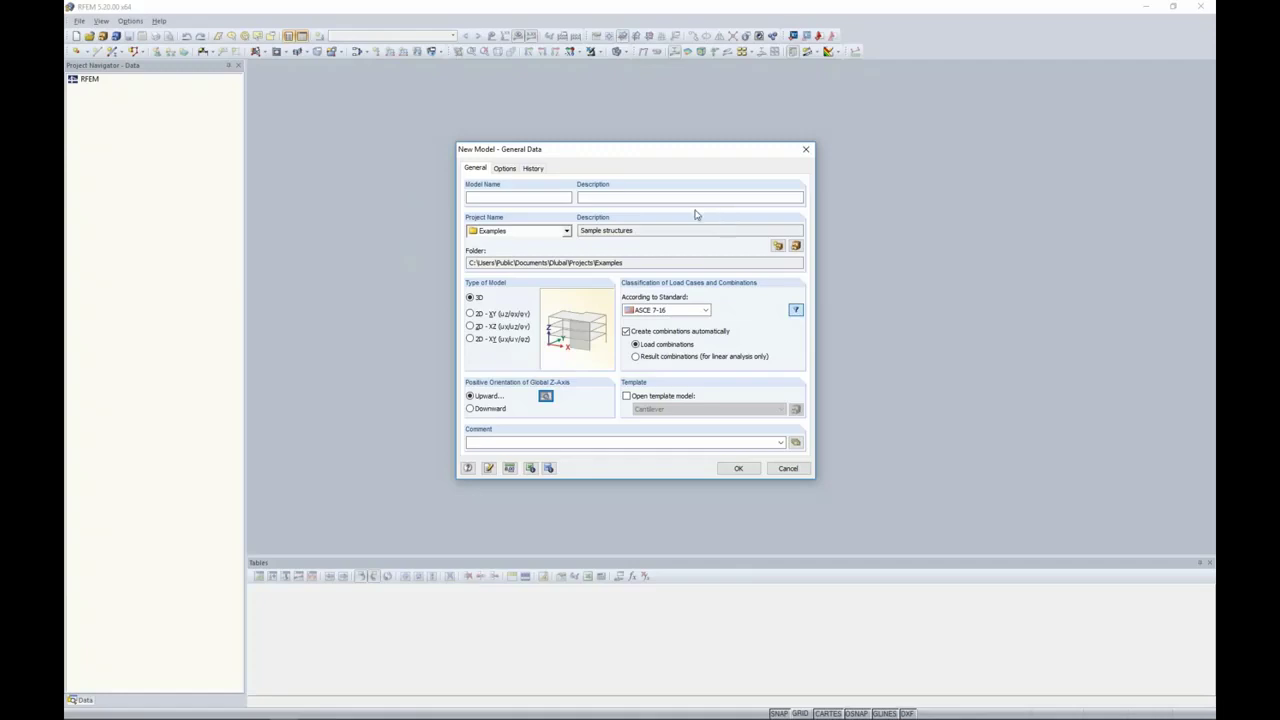
{"action": "left_click", "coordinate": [533, 198]}
{"action": "type", "text": "Intro"}
{"action": "left_click", "coordinate": [545, 396]}
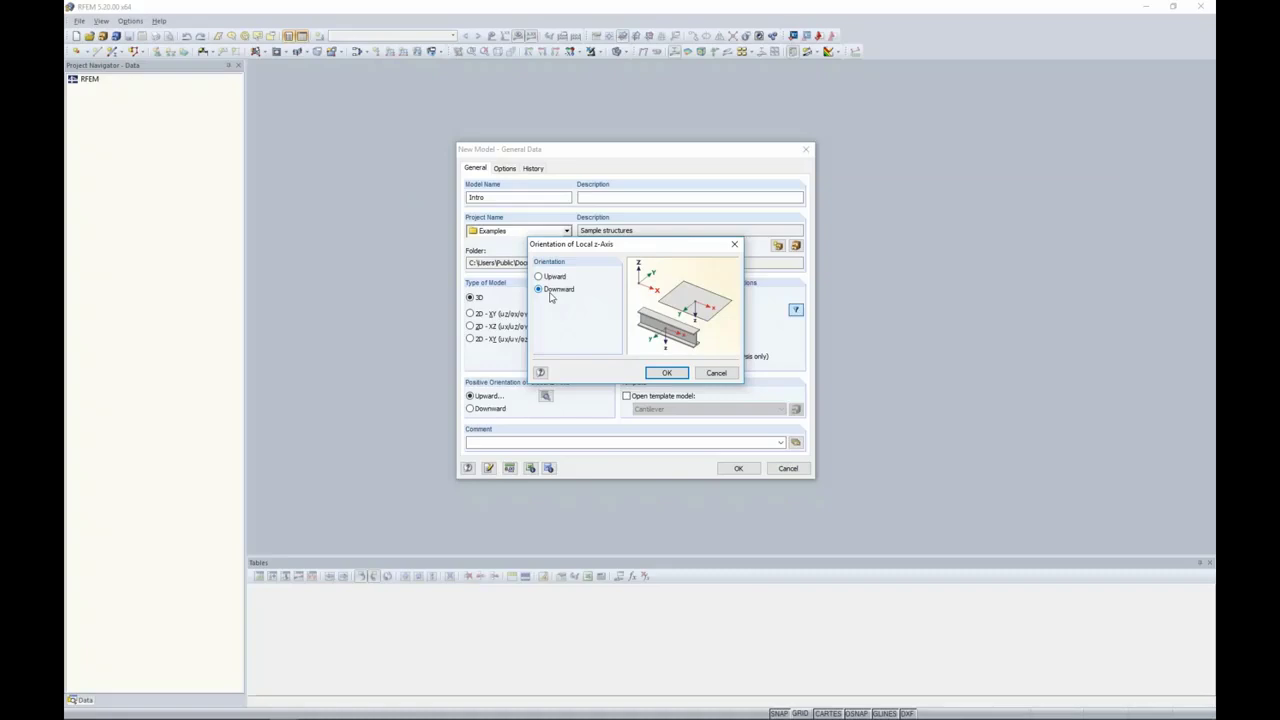
{"action": "left_click", "coordinate": [656, 375]}
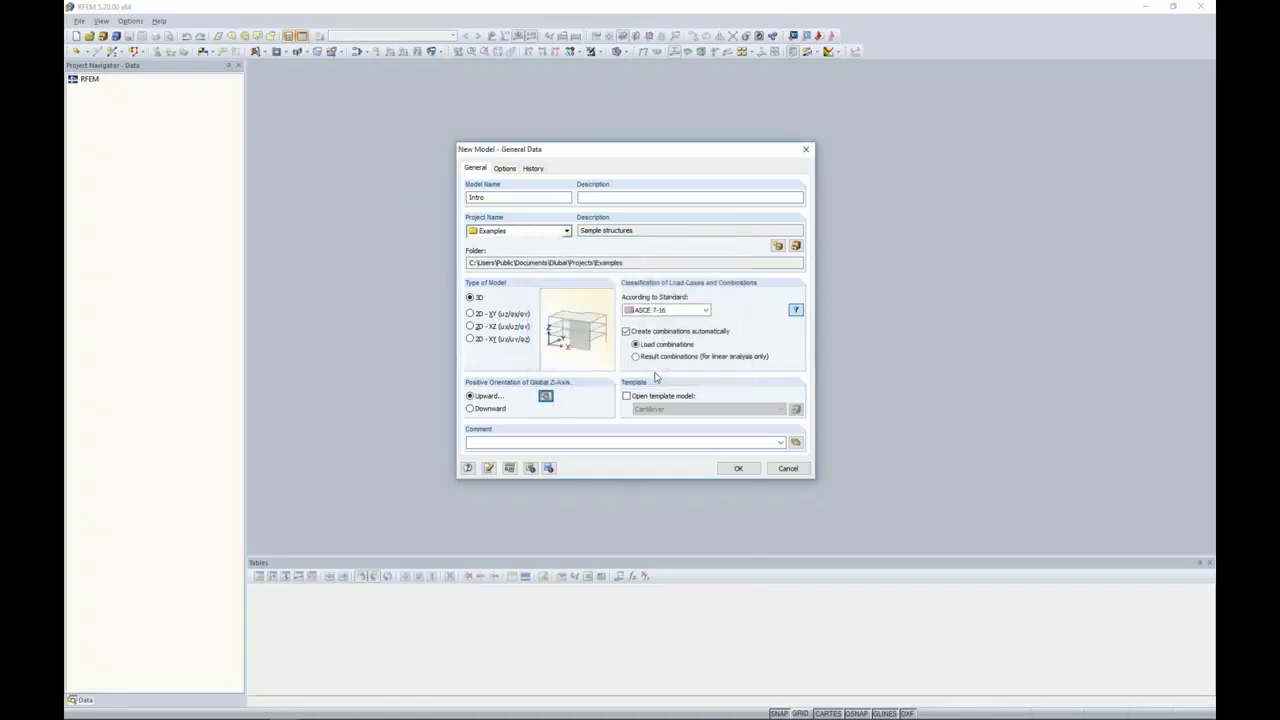
Step: Create the model with ASCE 7-16 as the load classification standard and automatic creation of load combinations
{"action": "left_click", "coordinate": [706, 311]}
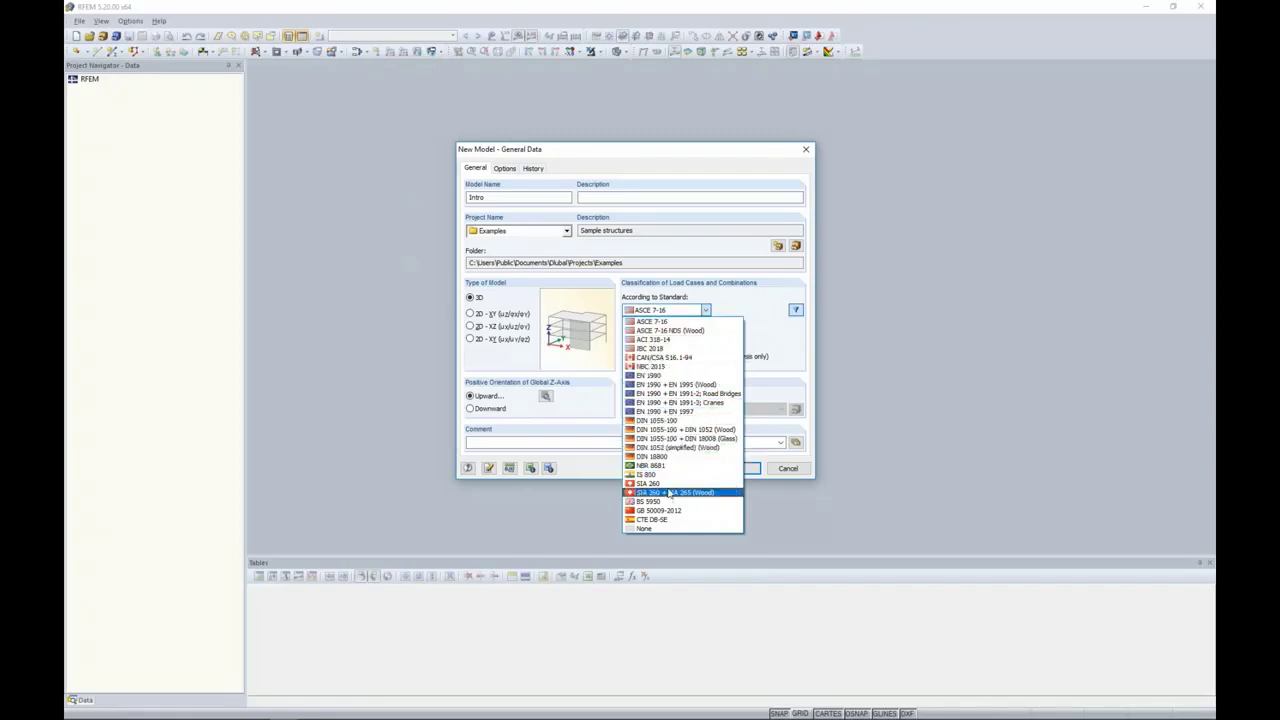
{"action": "left_click", "coordinate": [652, 321]}
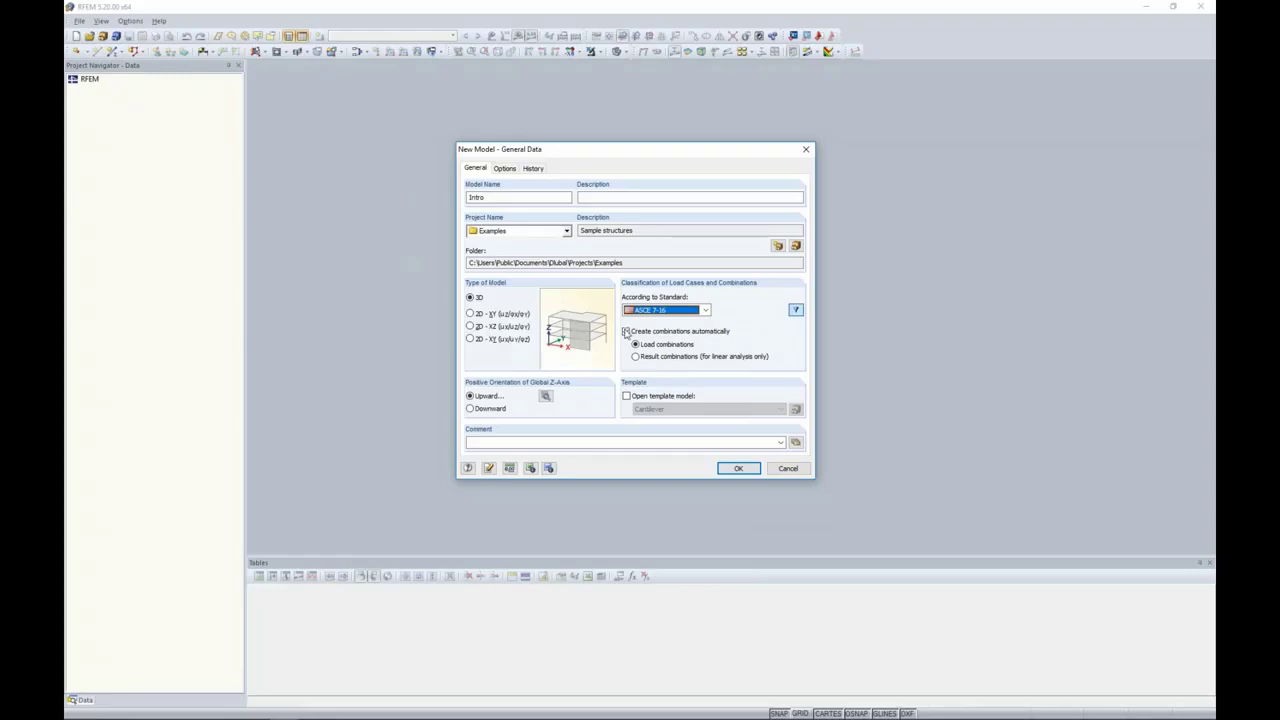
{"action": "left_click", "coordinate": [627, 331]}
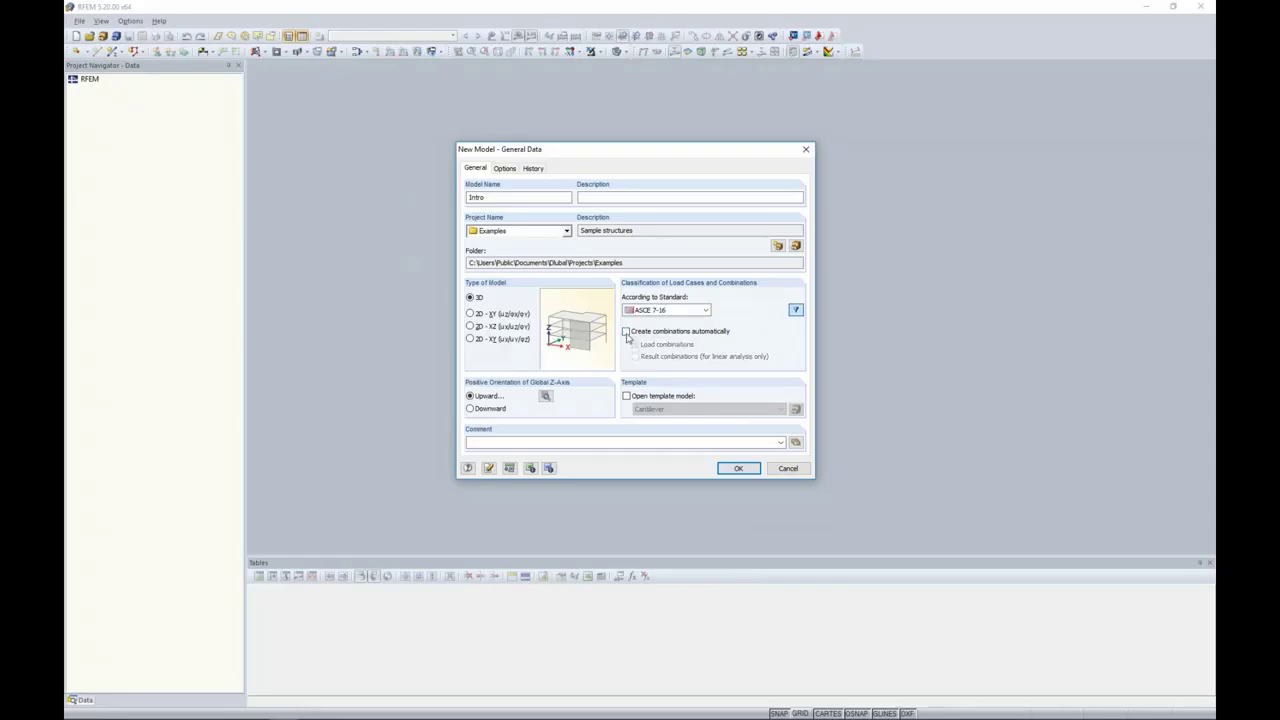
{"action": "left_click", "coordinate": [627, 331]}
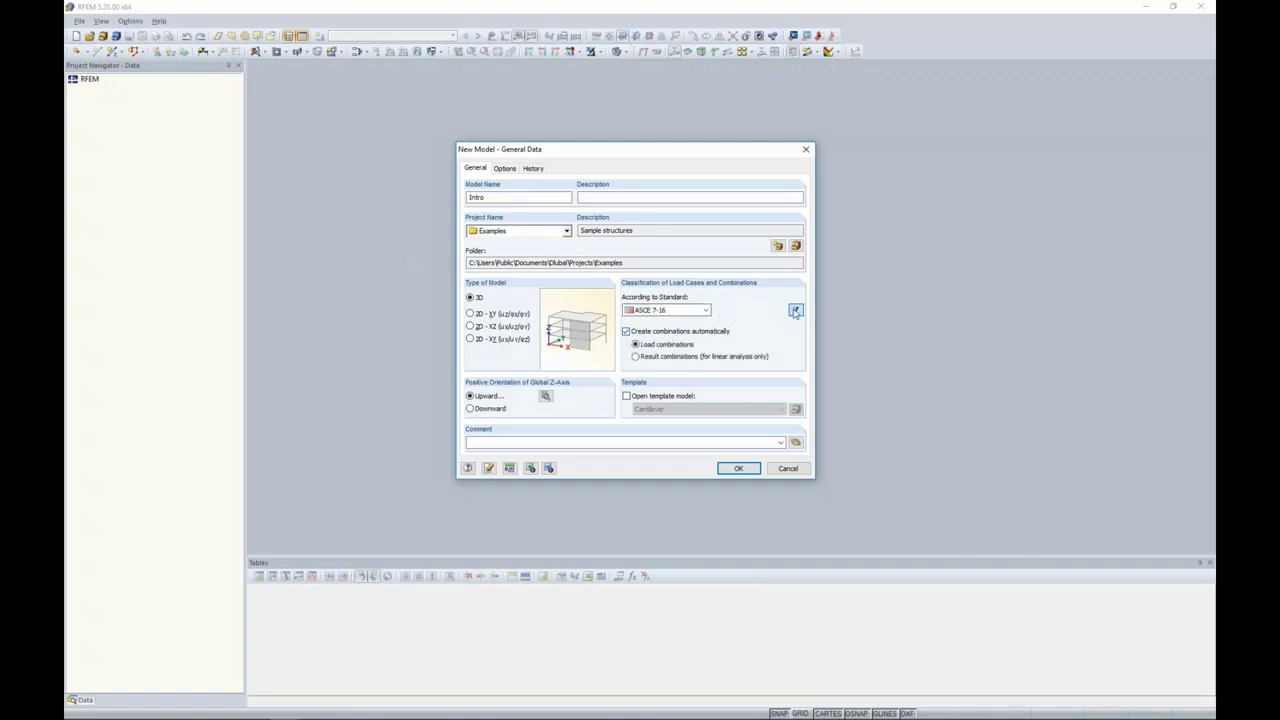
{"action": "left_click", "coordinate": [705, 311]}
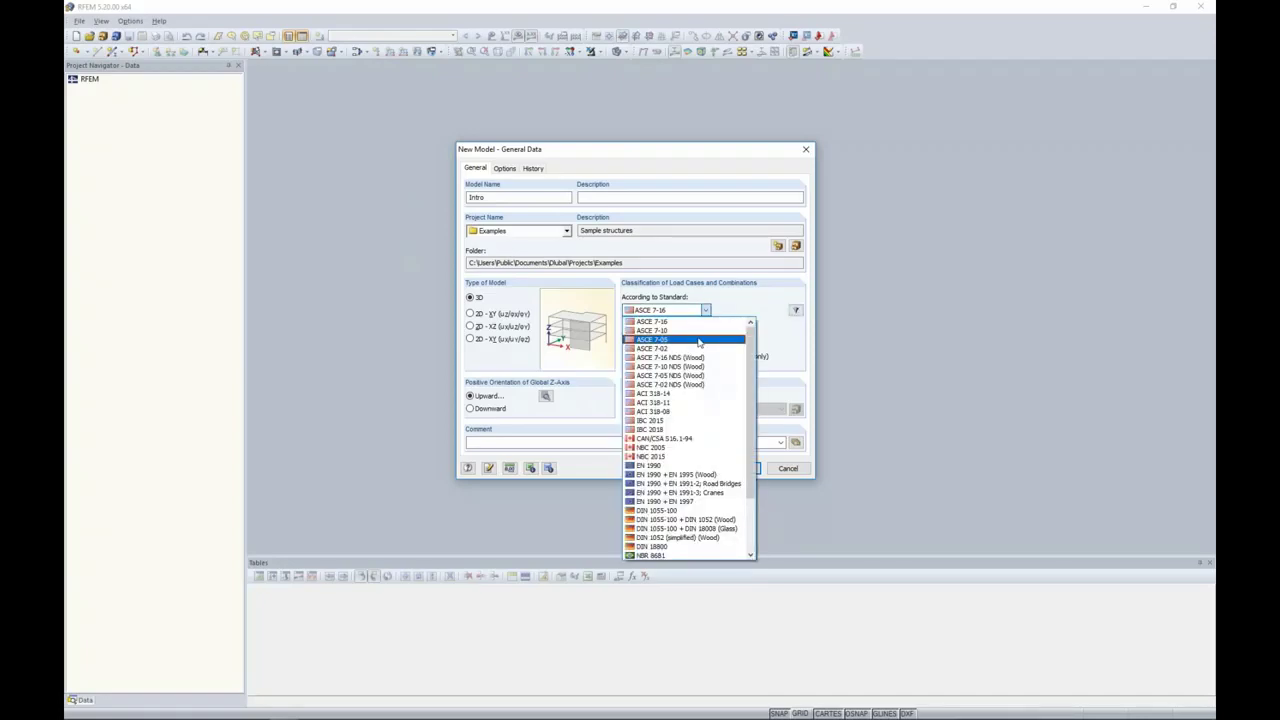
{"action": "left_click", "coordinate": [686, 321]}
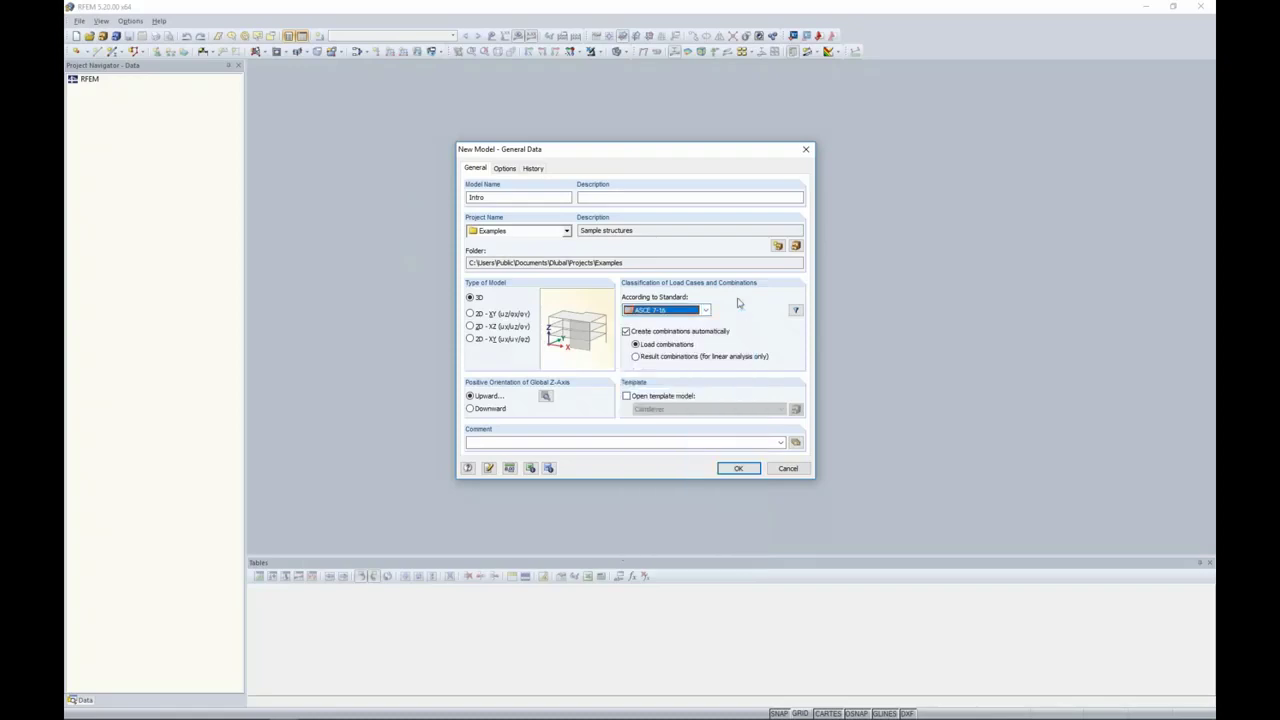
{"action": "left_click", "coordinate": [731, 470]}
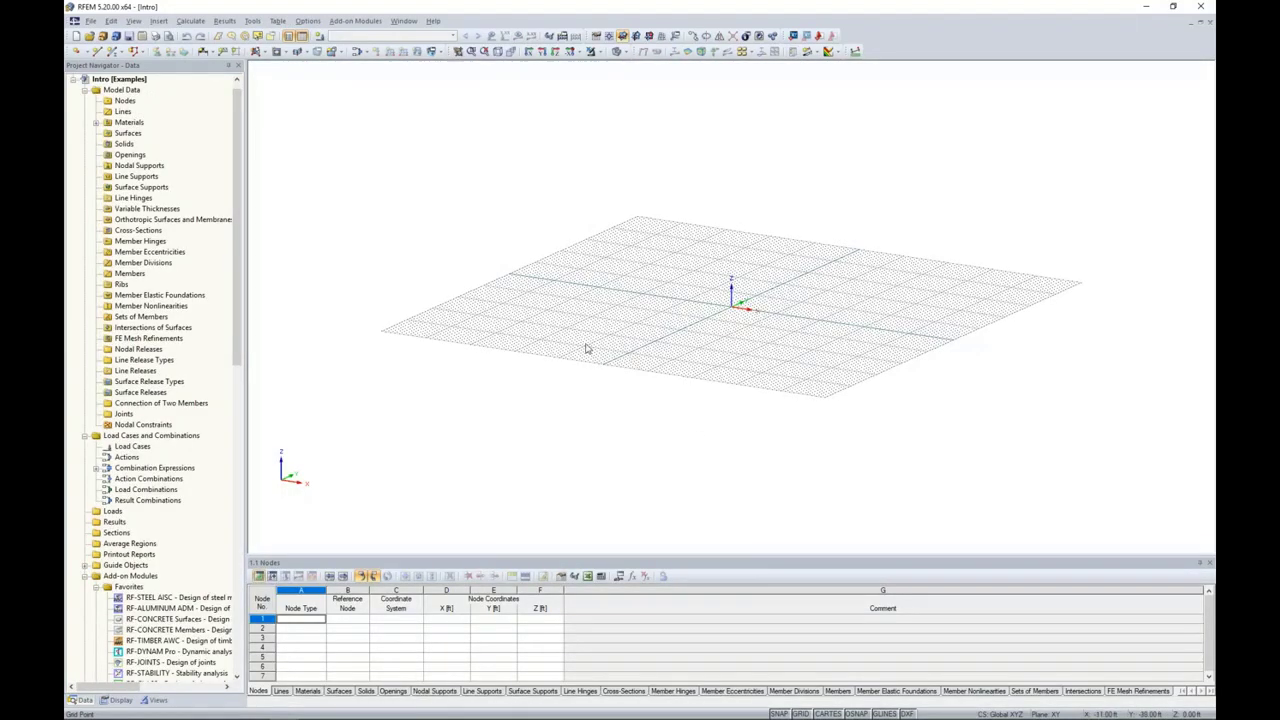
Step: Enlarge the Nodes table area to show eleven rows
{"action": "middle_click_drag", "start_coordinate": [586, 349], "coordinate": [780, 330], "text": "ctrl"}
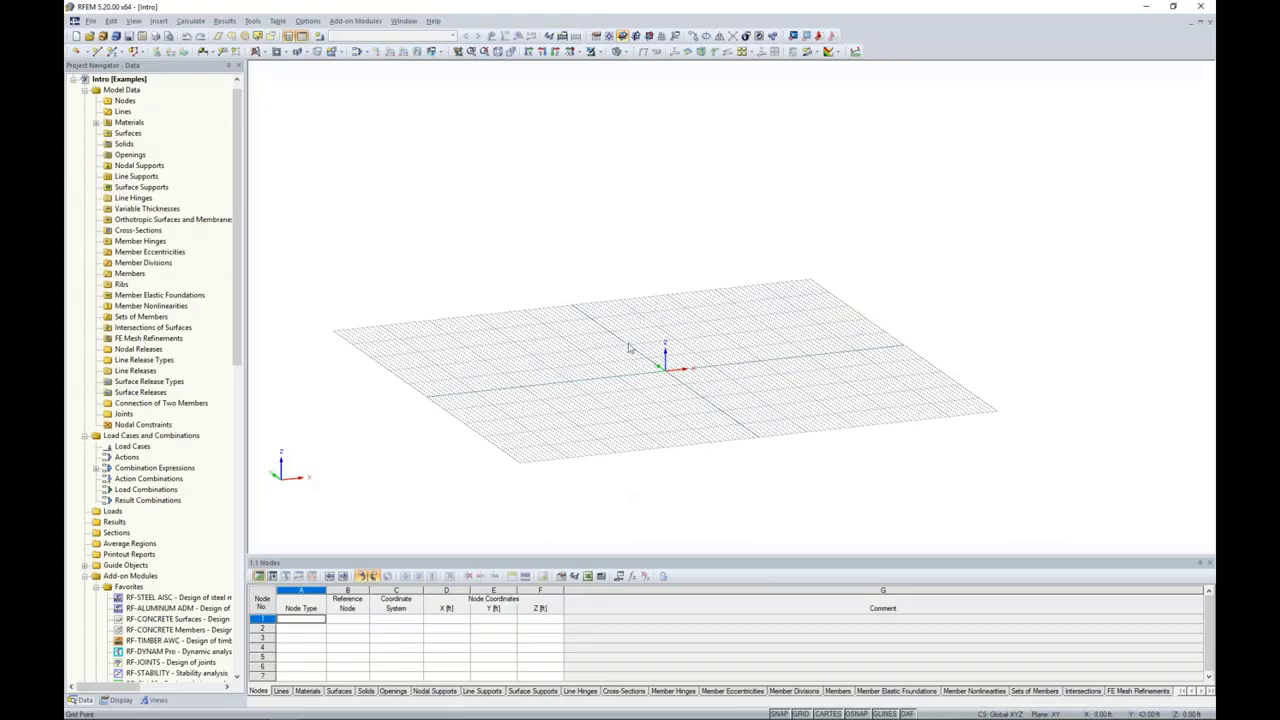
{"action": "left_click_drag", "start_coordinate": [632, 556], "coordinate": [634, 453]}
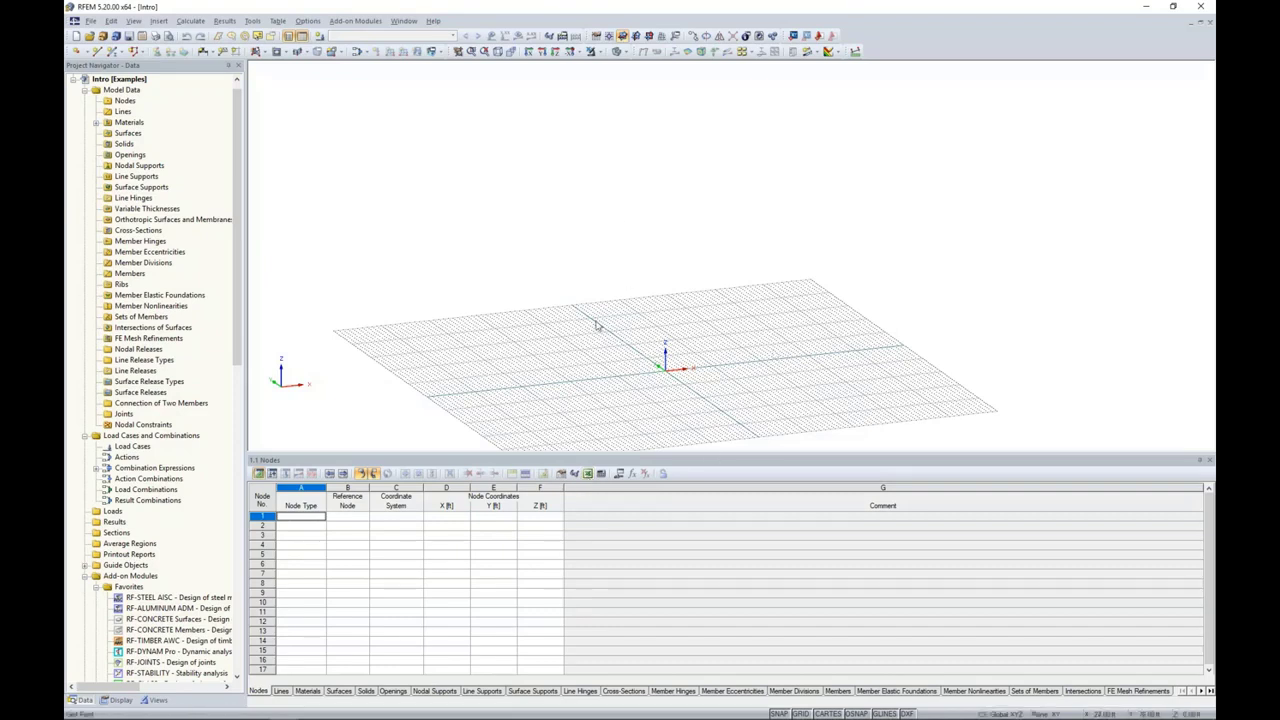
{"action": "left_click_drag", "start_coordinate": [640, 453], "coordinate": [640, 516]}
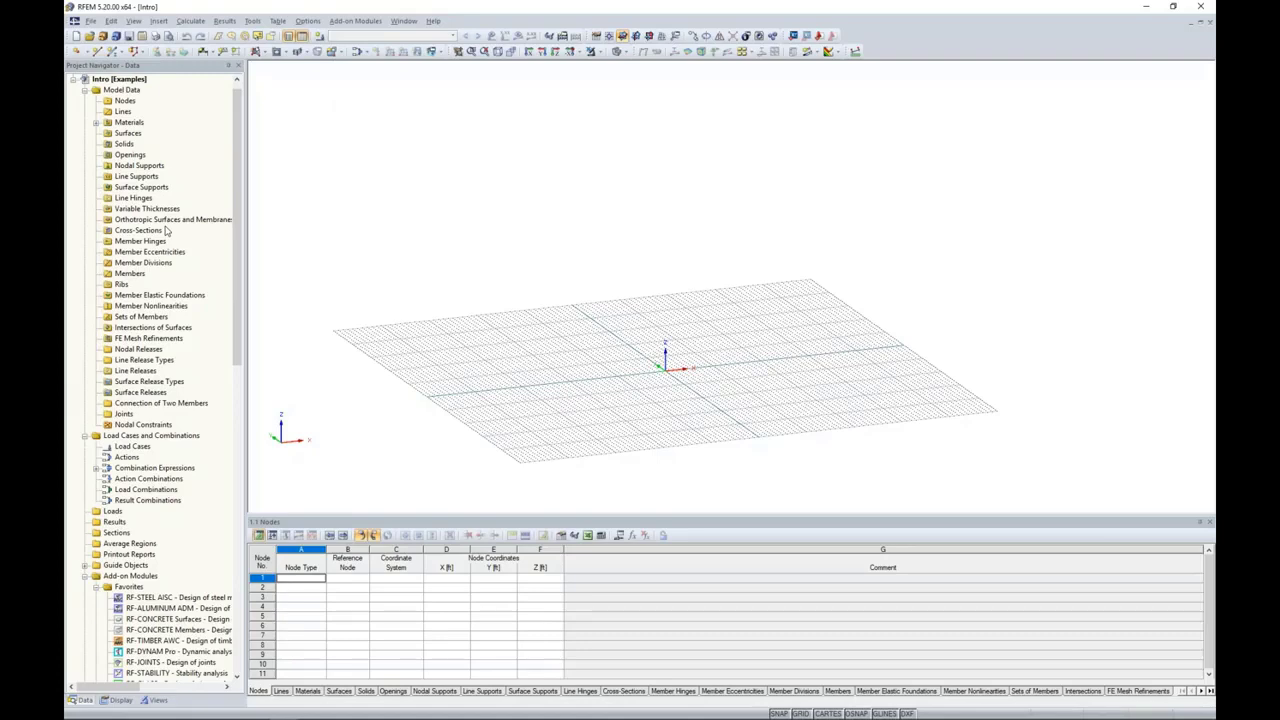
{"action": "middle_click_drag", "start_coordinate": [629, 371], "coordinate": [670, 329]}
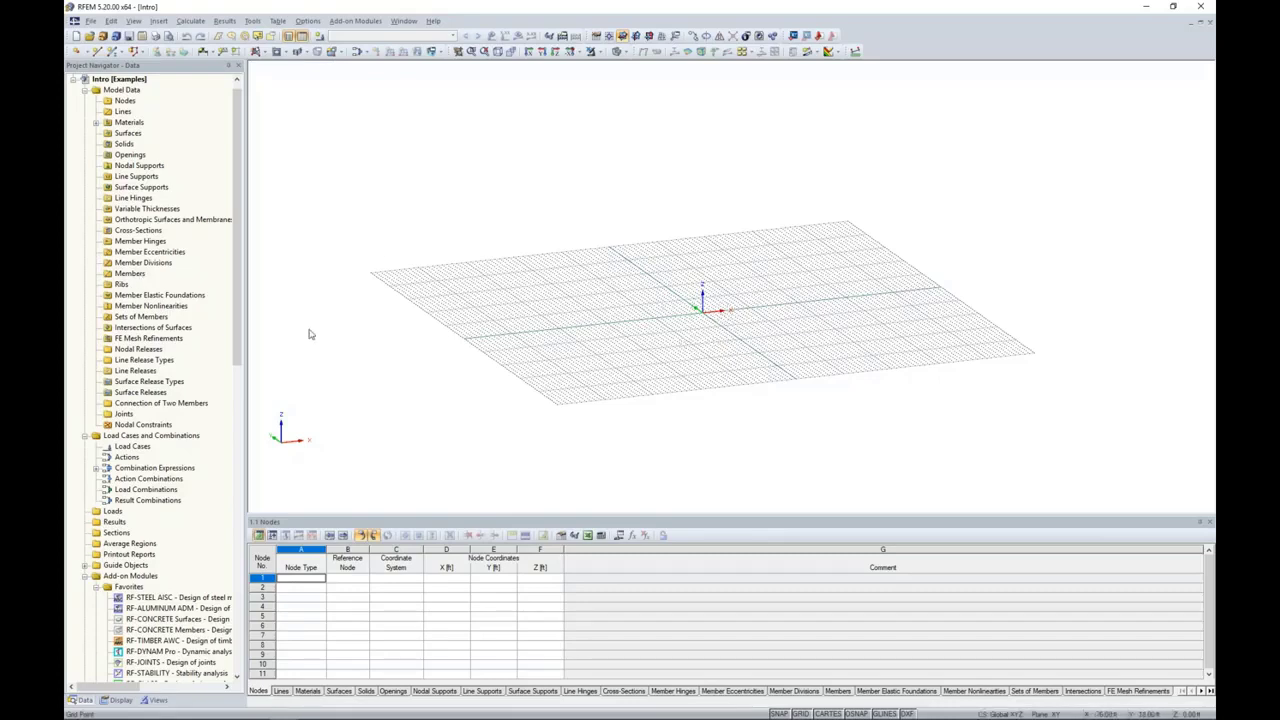
Step: Look through the Project Navigator's add-on modules, display options and saved views
{"action": "left_click_drag", "start_coordinate": [234, 263], "coordinate": [249, 475]}
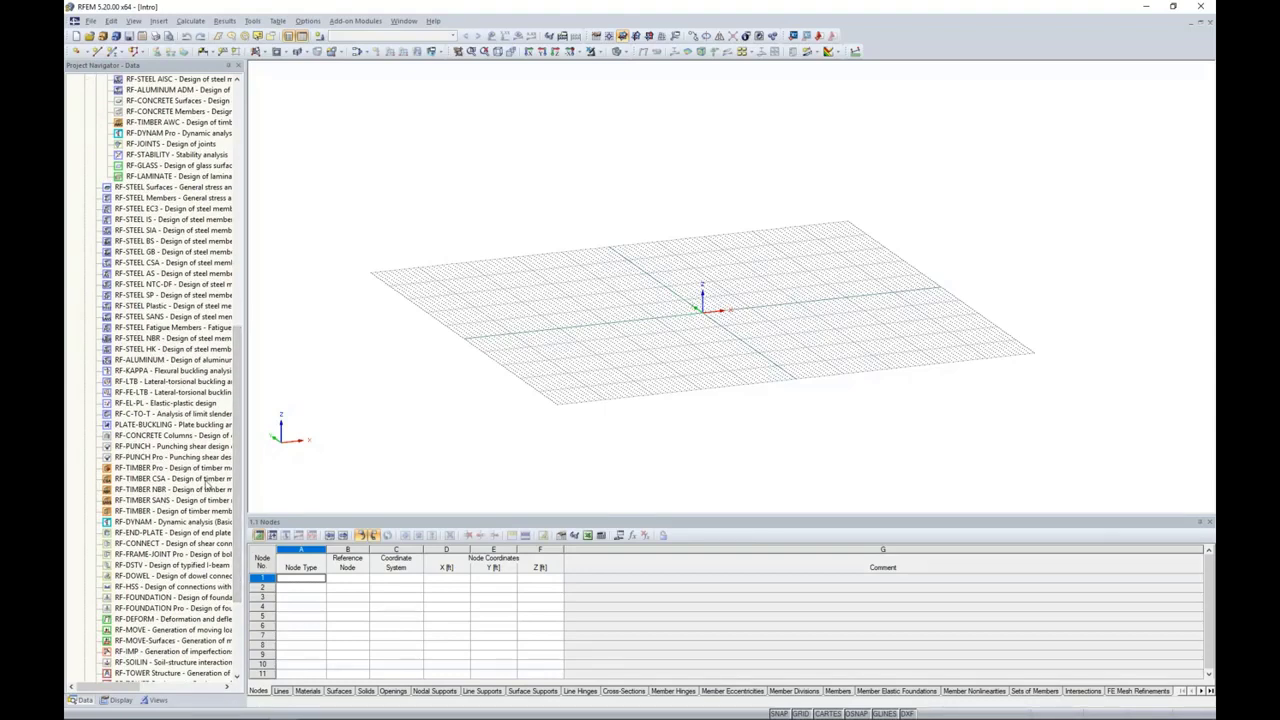
{"action": "left_click", "coordinate": [113, 700]}
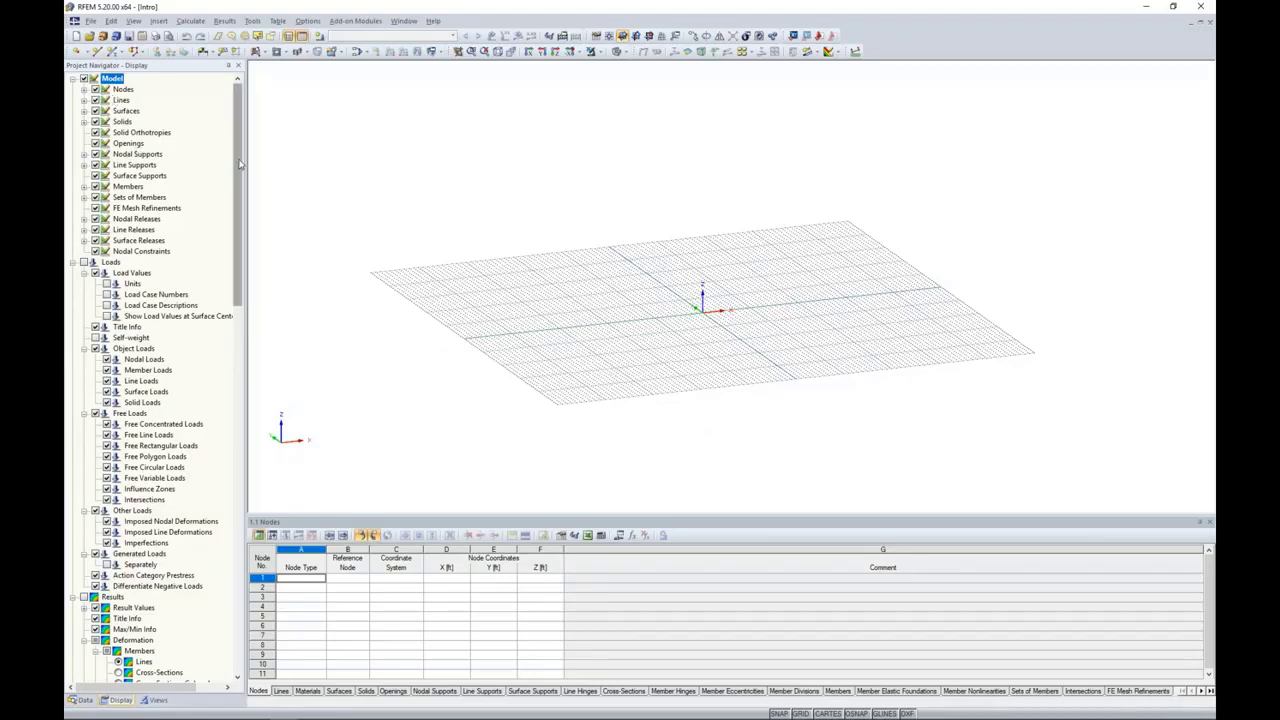
{"action": "left_click_drag", "start_coordinate": [239, 165], "coordinate": [158, 324]}
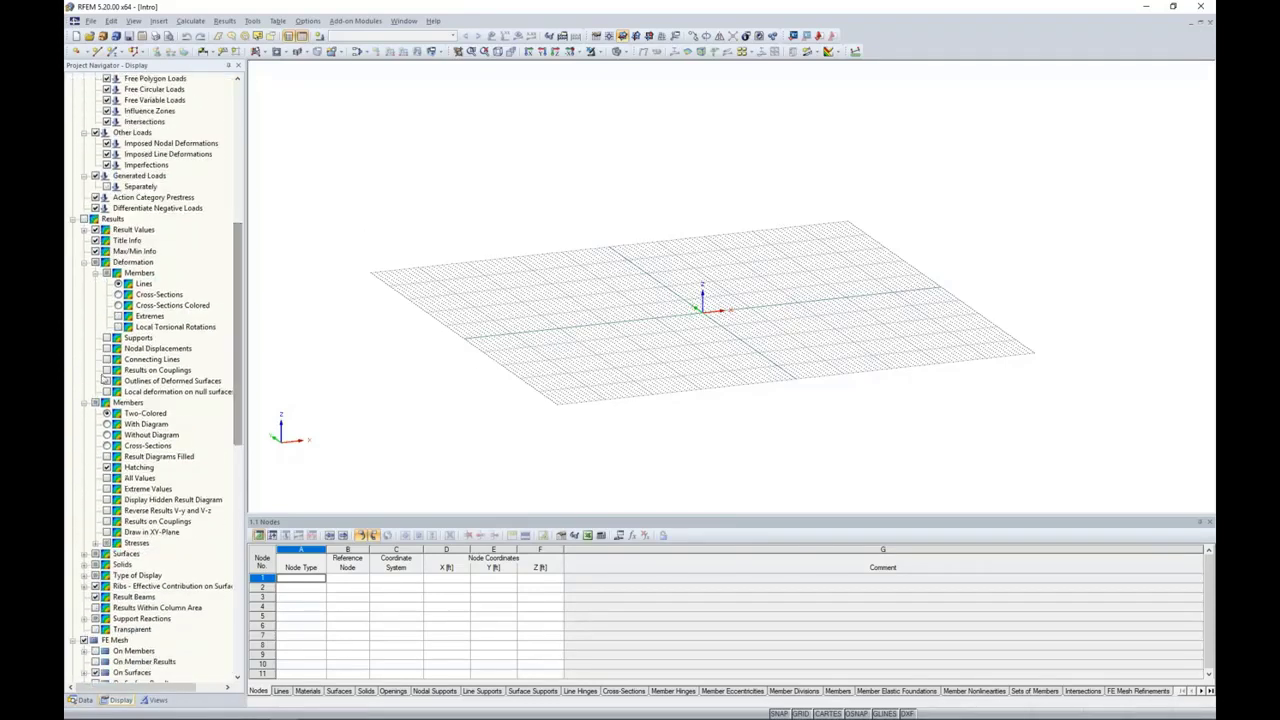
{"action": "left_click", "coordinate": [85, 402]}
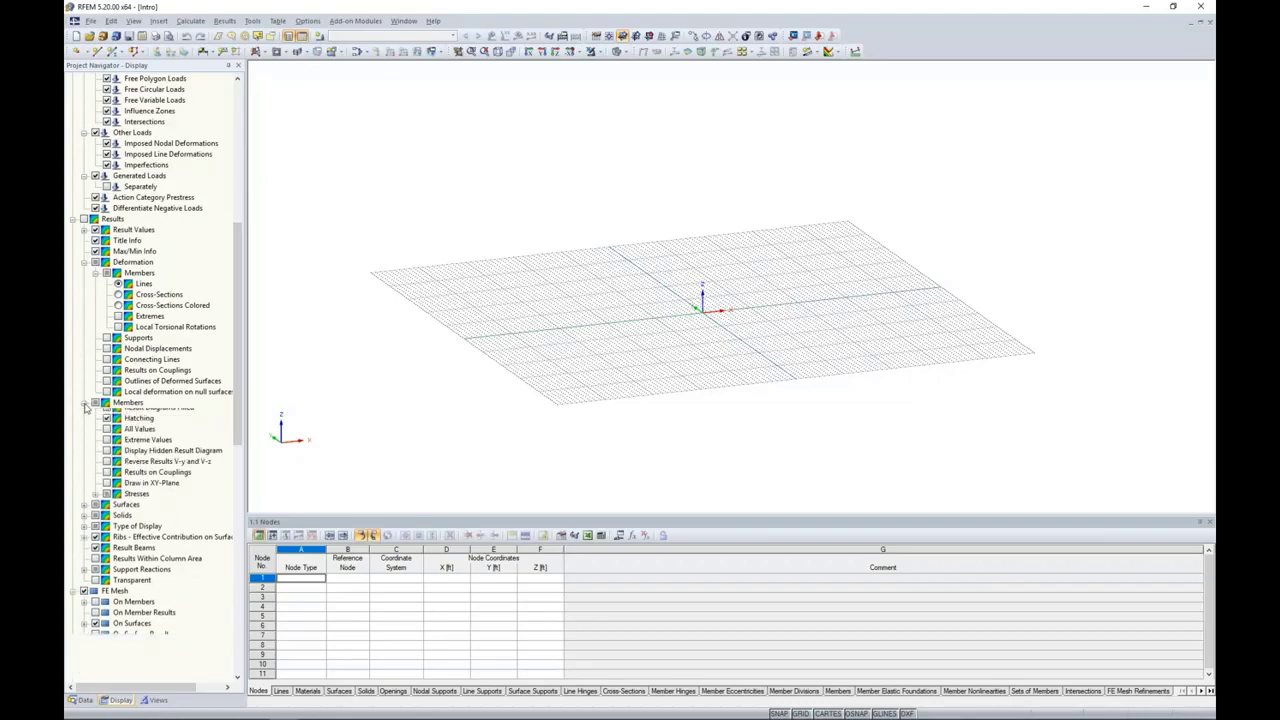
{"action": "left_click", "coordinate": [84, 262]}
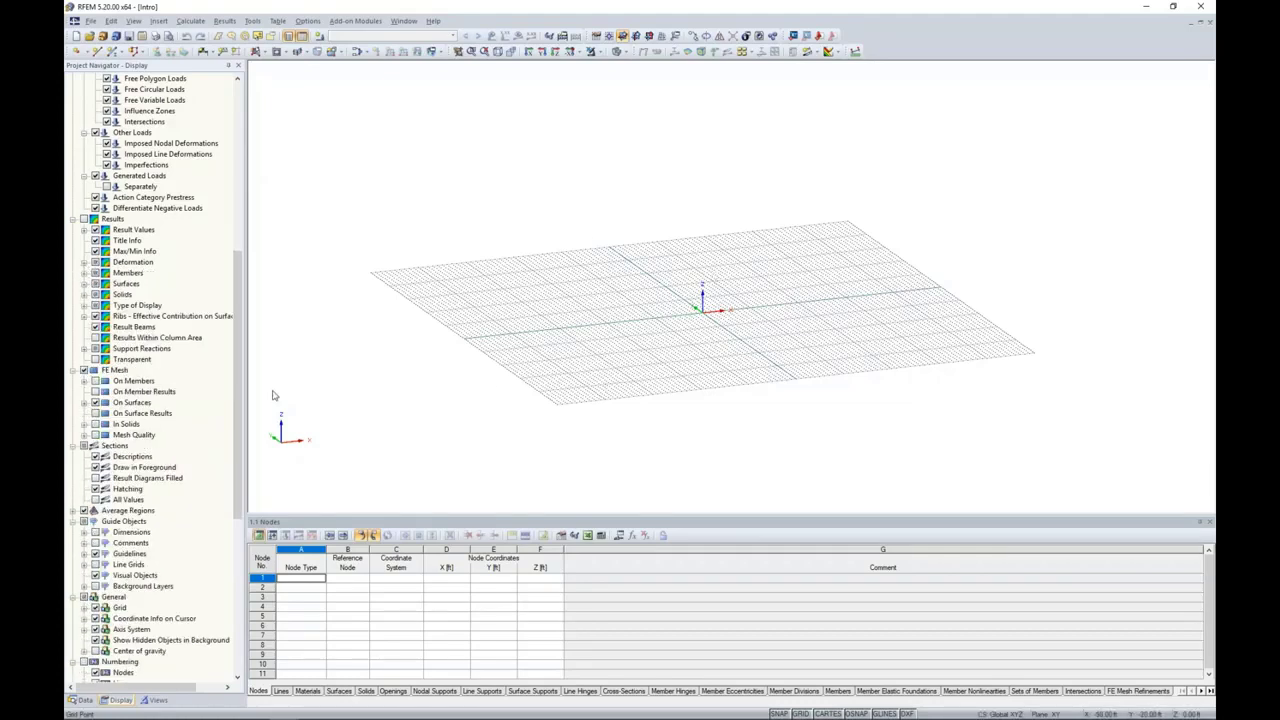
{"action": "left_click", "coordinate": [152, 700]}
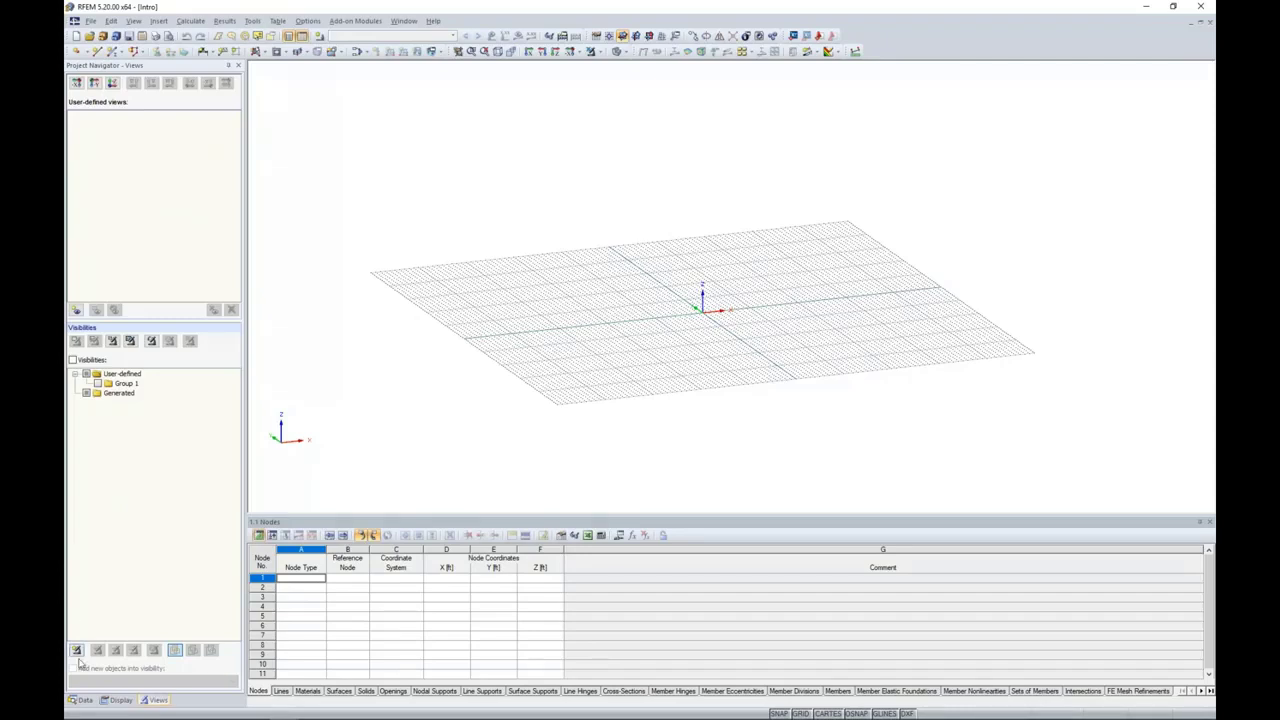
{"action": "left_click", "coordinate": [84, 700]}
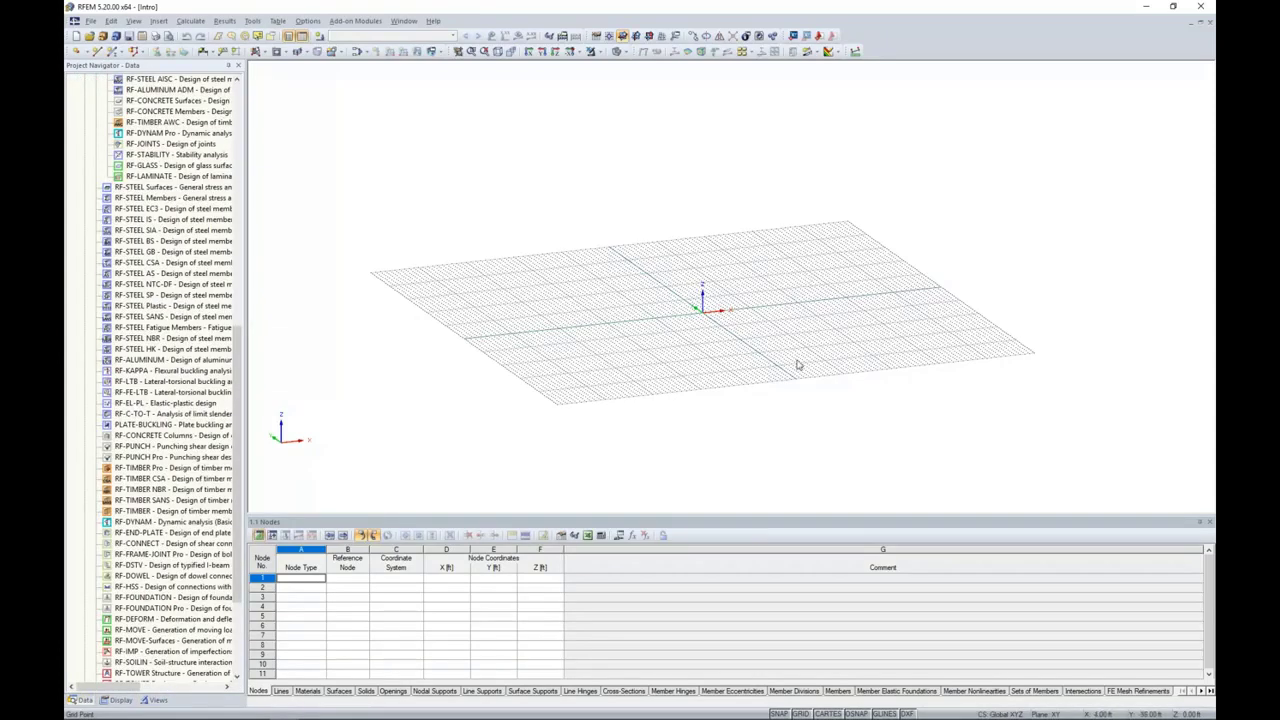
Step: Set the number of work plane grid points to 100 in the positive and negative directions of both axes
{"action": "middle_click_drag", "start_coordinate": [797, 362], "coordinate": [677, 386], "text": "ctrl"}
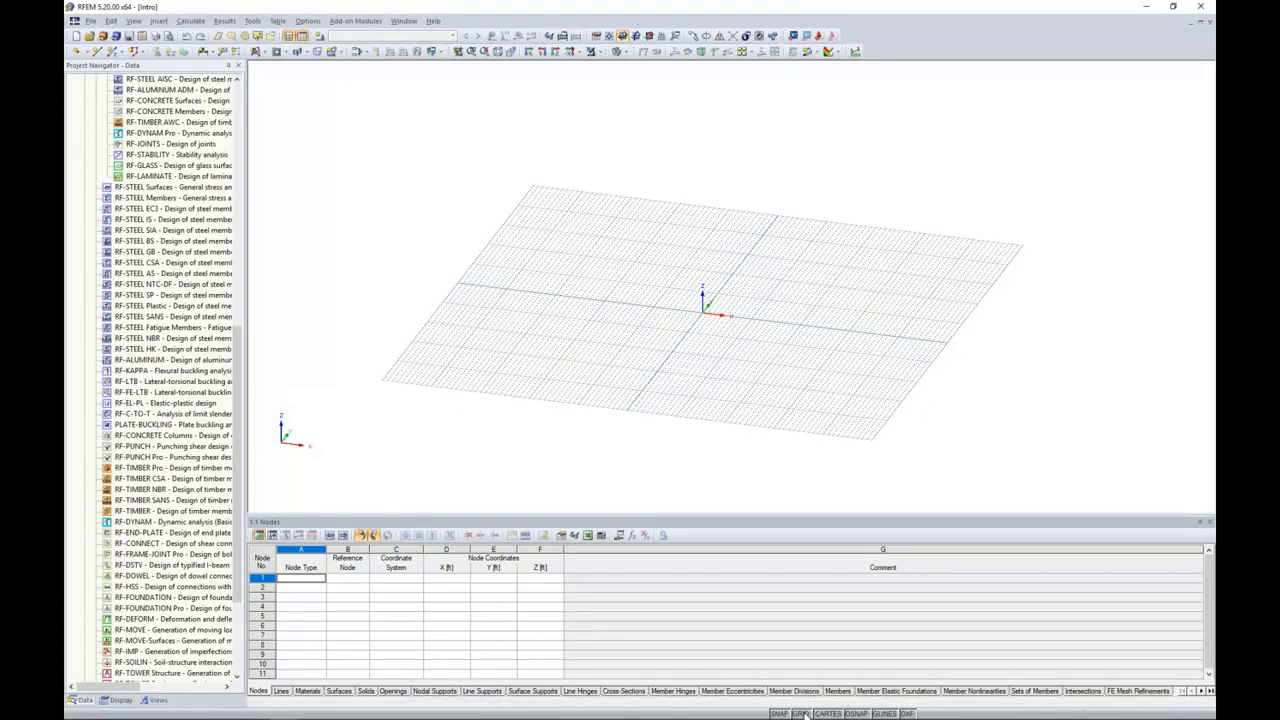
{"action": "right_click", "coordinate": [806, 714]}
{"action": "left_click", "coordinate": [820, 705]}
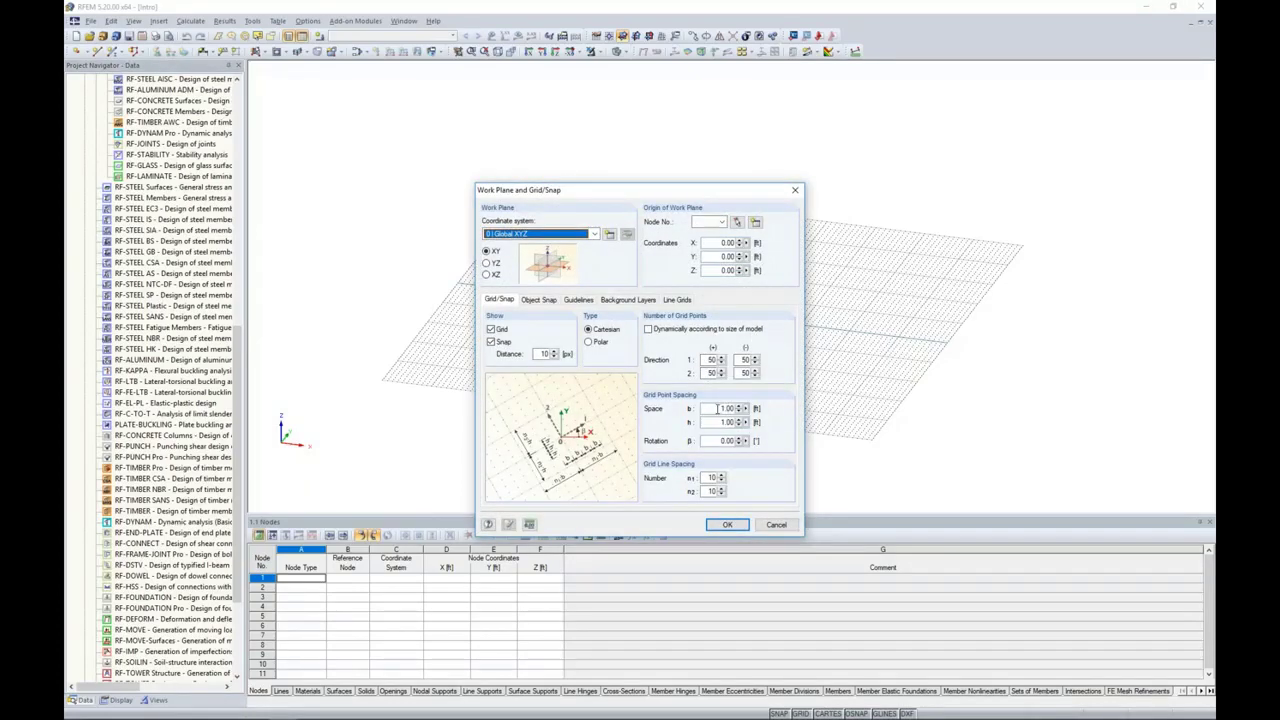
{"action": "double_click", "coordinate": [711, 359]}
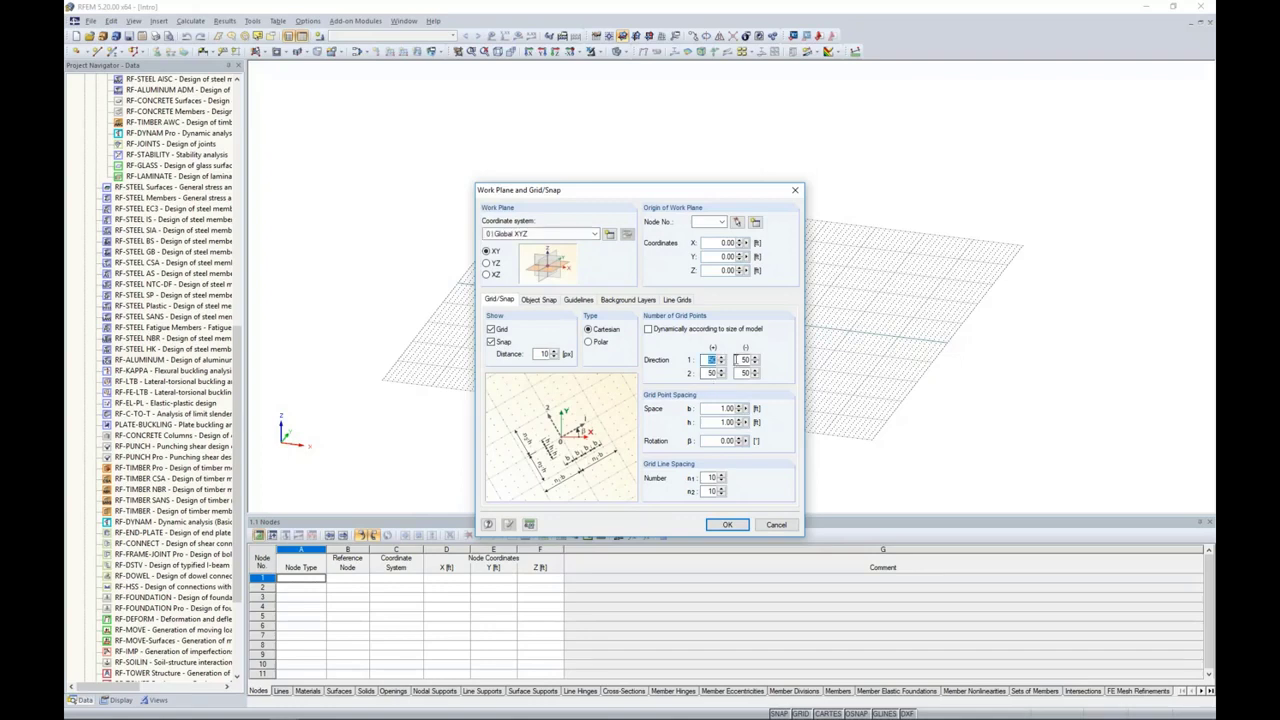
{"action": "type", "text": "100"}
{"action": "key", "text": "Tab"}
{"action": "type", "text": "100"}
{"action": "key", "text": "Tab"}
{"action": "type", "text": "1"}
Step: Review the object snap, guideline, background layer and line grid settings of the work plane
{"action": "left_click", "coordinate": [546, 302]}
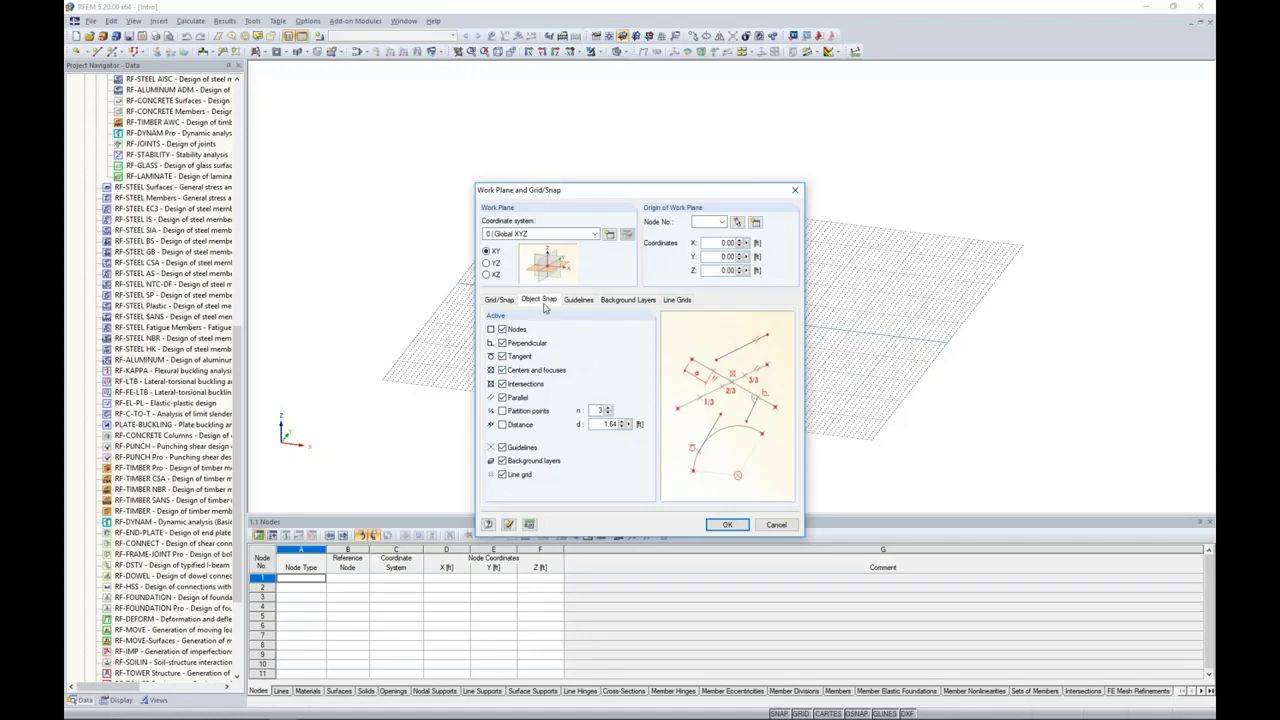
{"action": "left_click", "coordinate": [582, 301]}
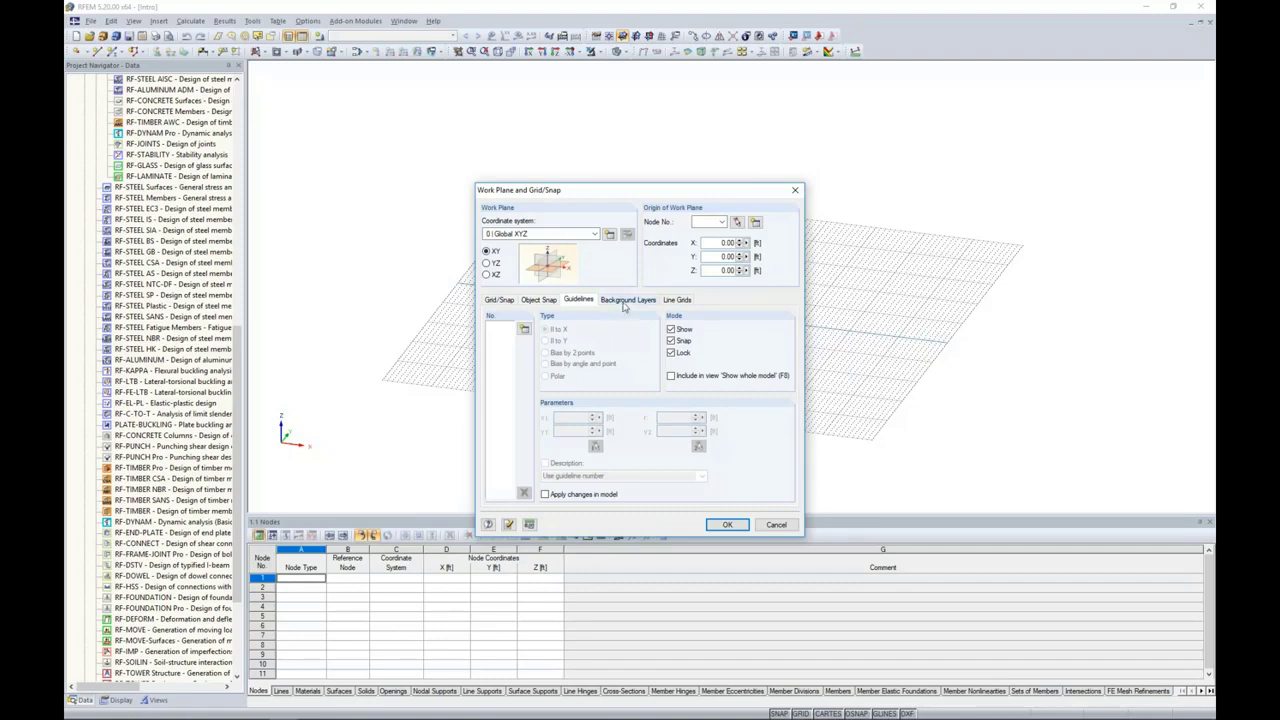
{"action": "left_click", "coordinate": [624, 302]}
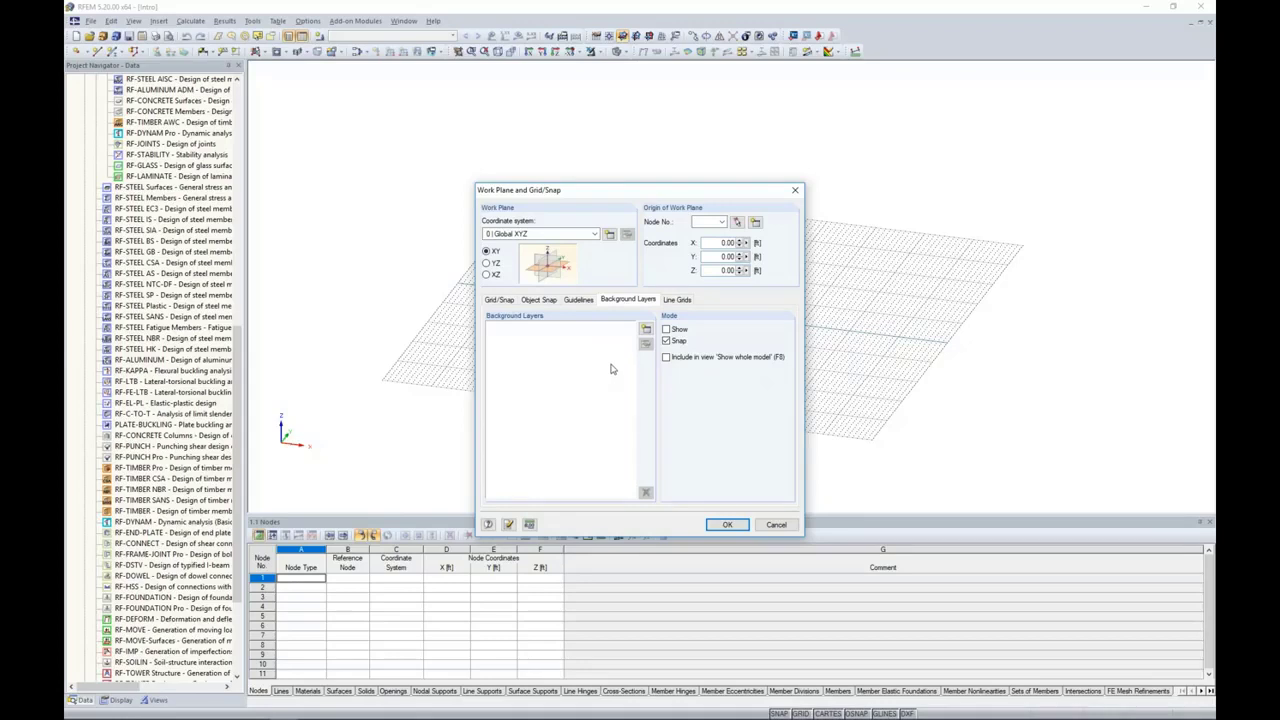
{"action": "left_click", "coordinate": [683, 302]}
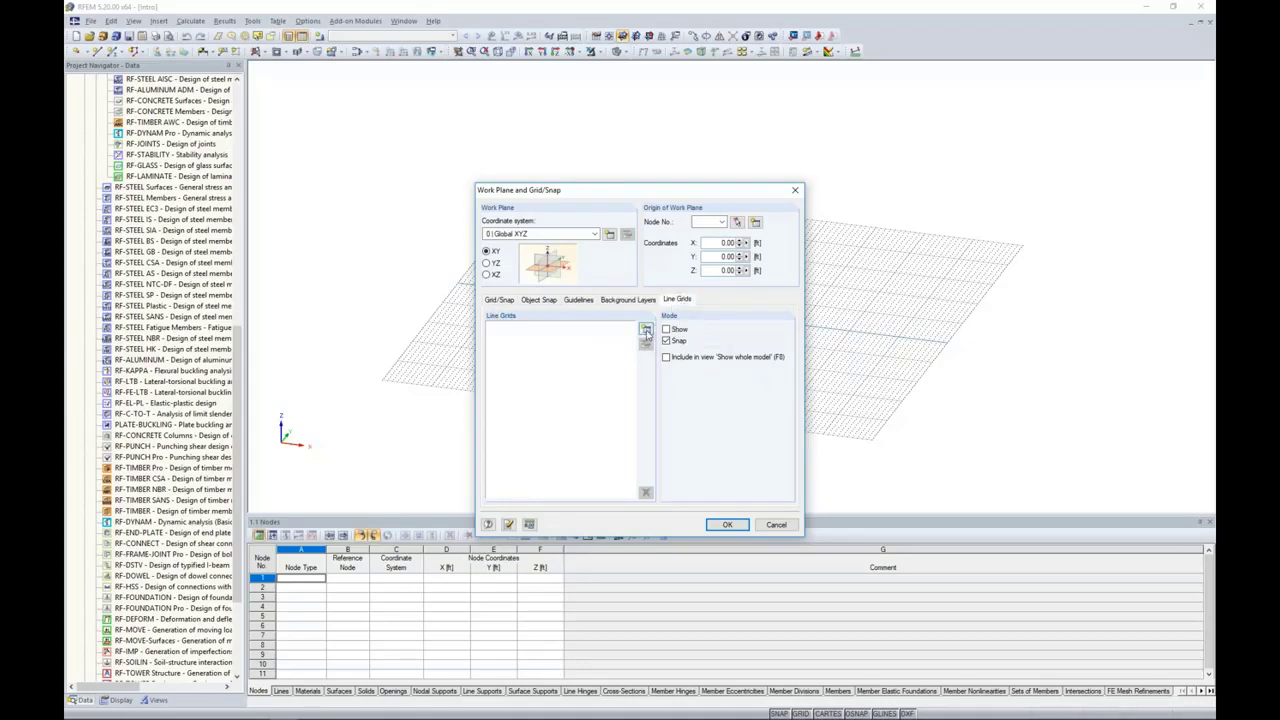
{"action": "left_click", "coordinate": [647, 335]}
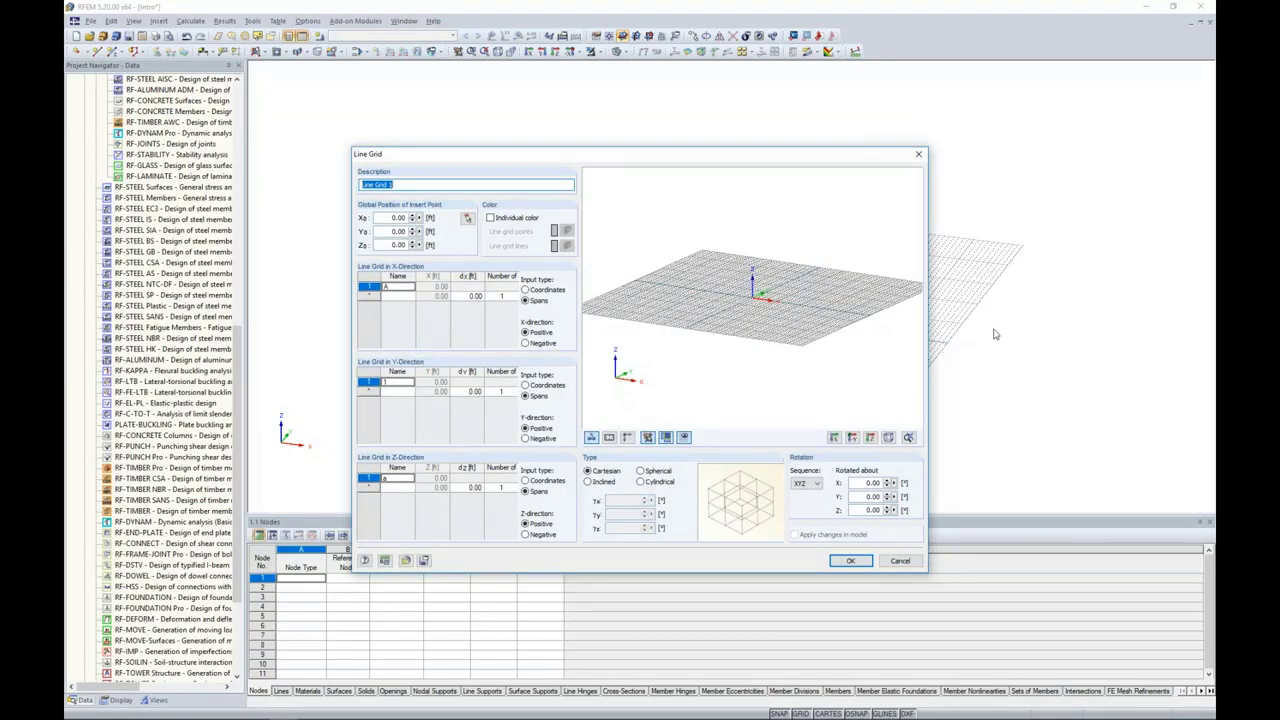
{"action": "left_click_drag", "start_coordinate": [850, 154], "coordinate": [779, 162]}
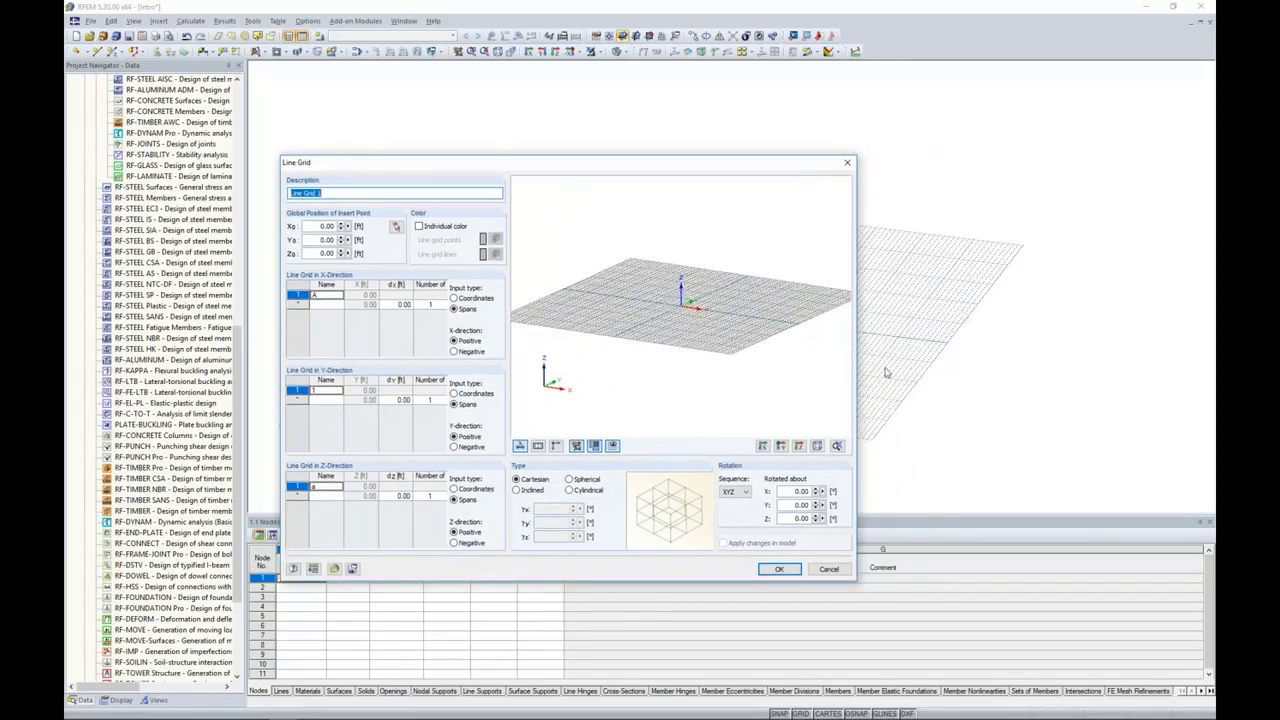
{"action": "left_click", "coordinate": [569, 479]}
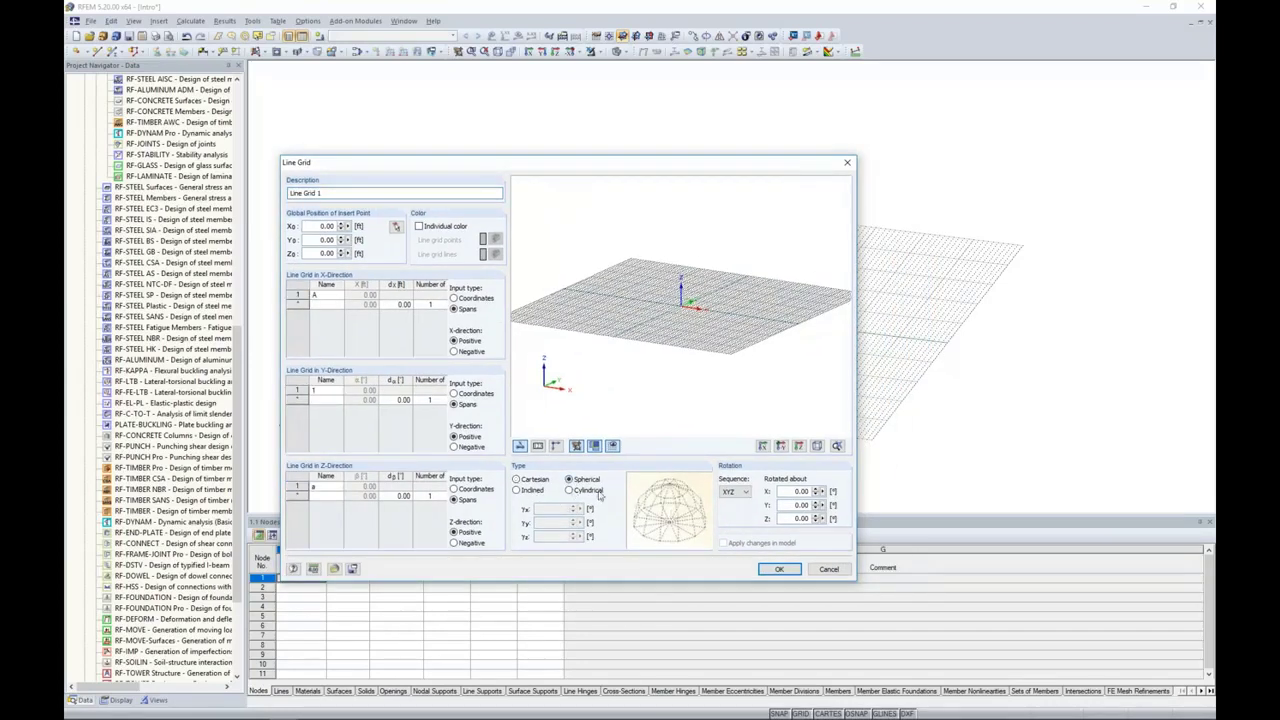
{"action": "left_click", "coordinate": [569, 491]}
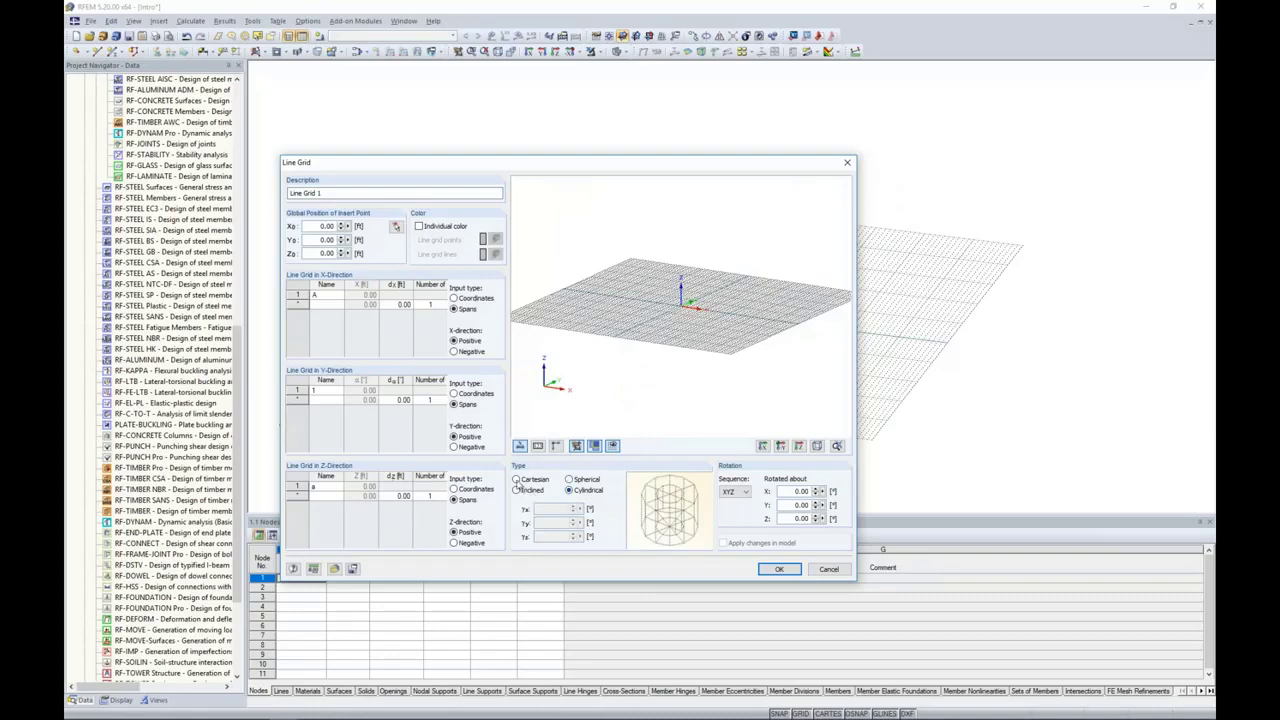
{"action": "left_click", "coordinate": [516, 479]}
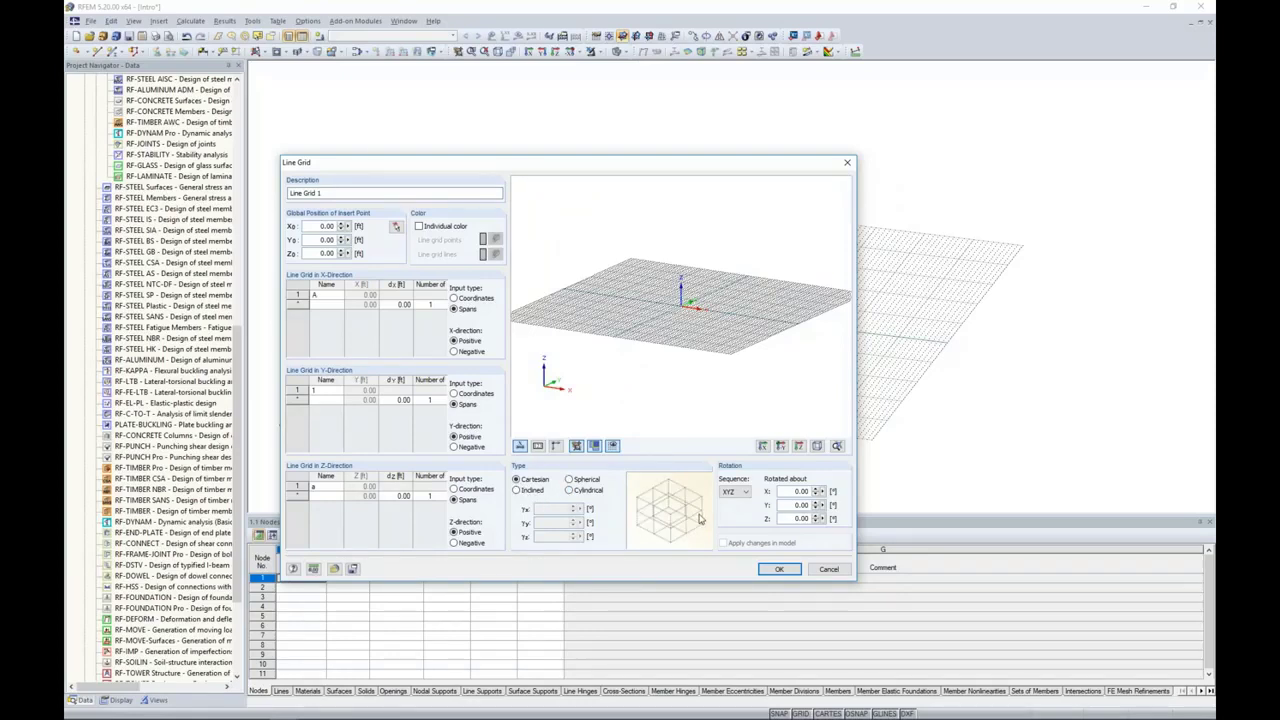
{"action": "left_click", "coordinate": [816, 571]}
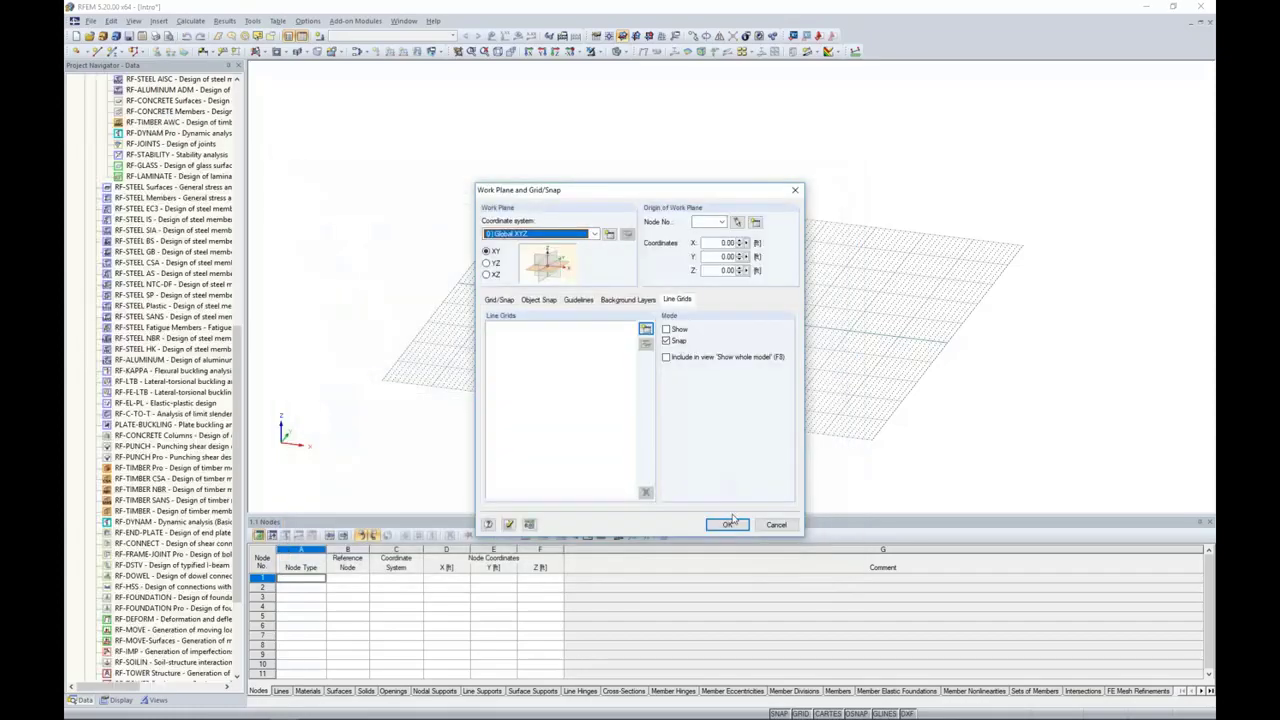
Step: Apply the changed work plane and grid settings to the model
{"action": "left_click", "coordinate": [716, 524]}
{"action": "scroll", "coordinate": [845, 362], "scroll_direction": "down", "scroll_amount": 3}
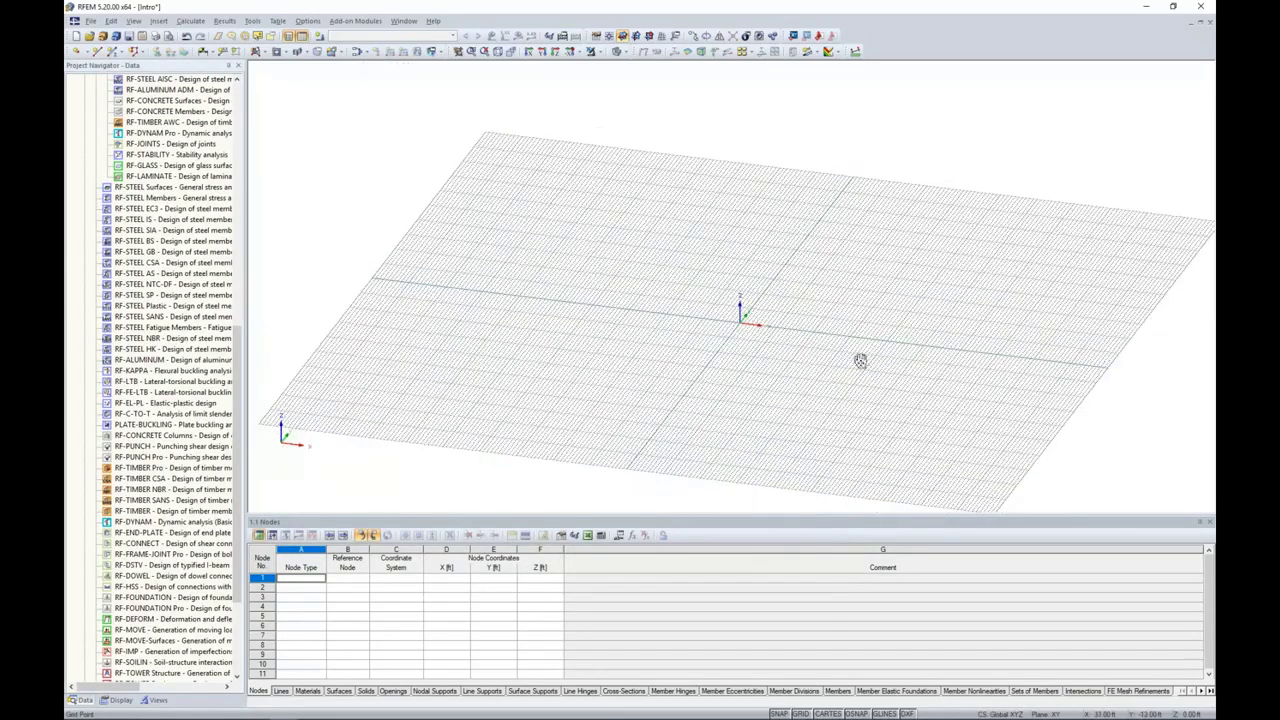
Step: Start a new rectangular plane surface for the slab
{"action": "scroll", "coordinate": [712, 344], "scroll_direction": "up", "scroll_amount": 5}
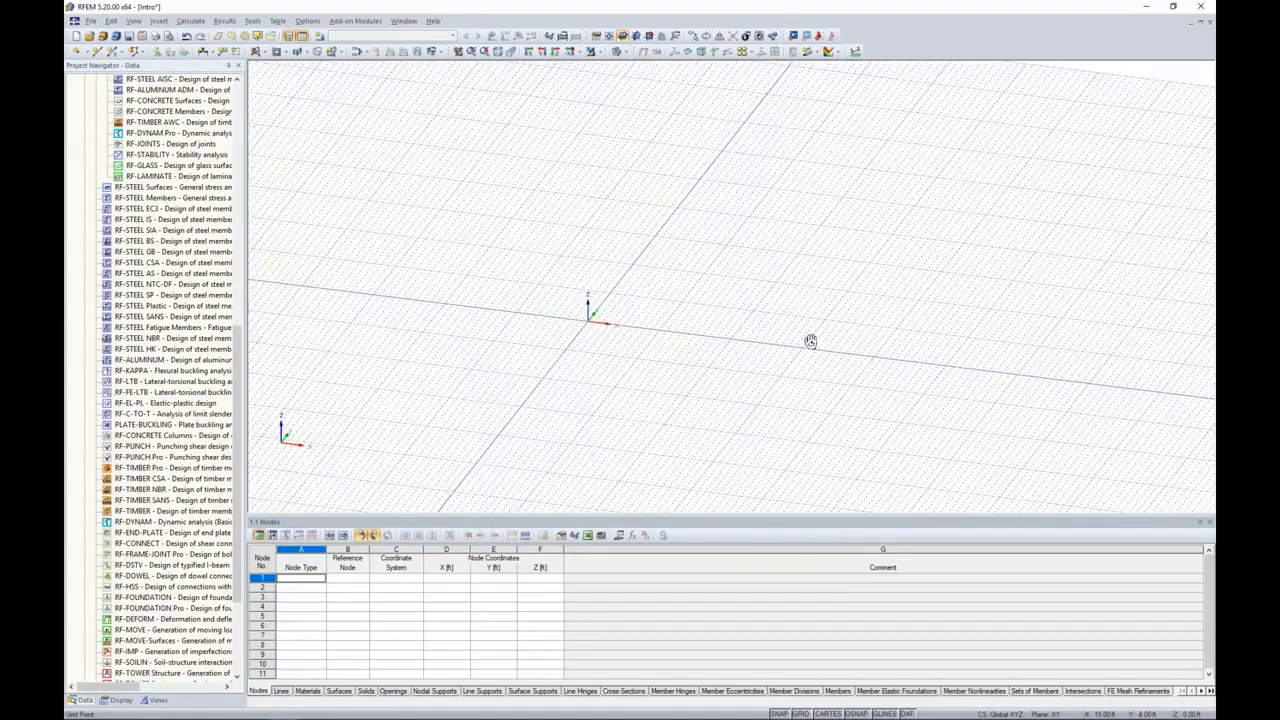
{"action": "middle_click_drag", "start_coordinate": [749, 365], "coordinate": [618, 309]}
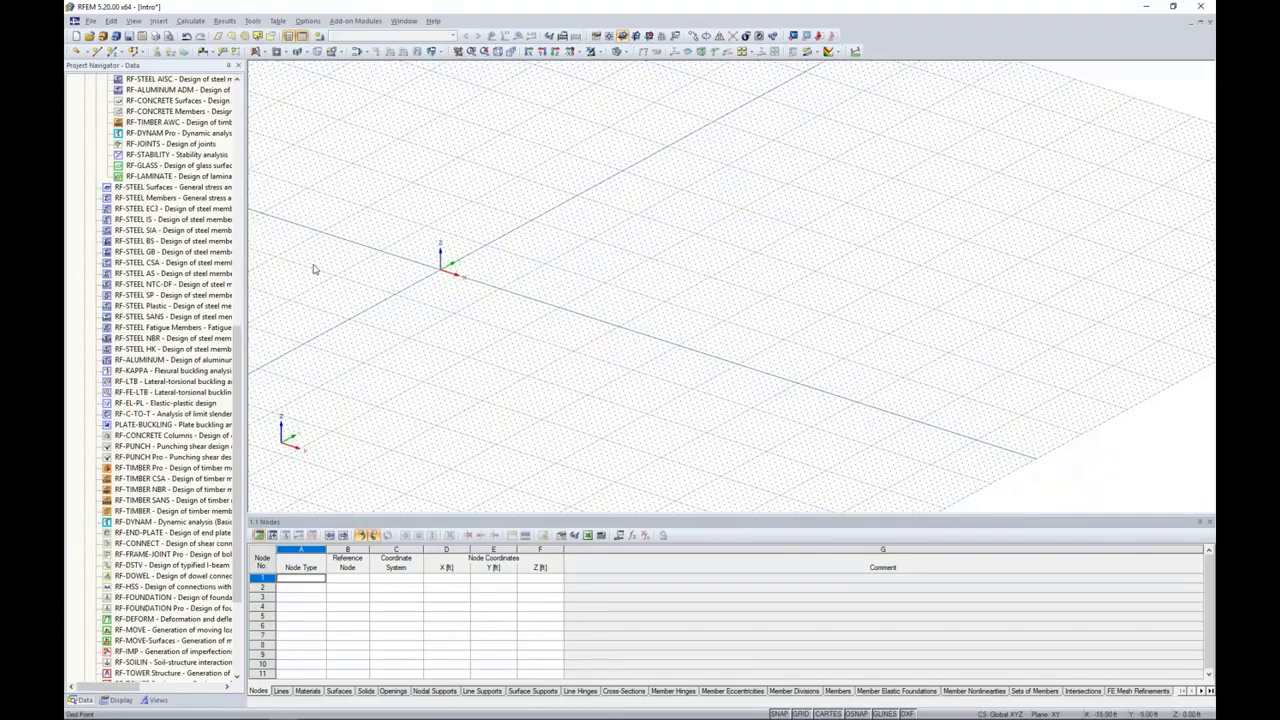
{"action": "left_click", "coordinate": [258, 52]}
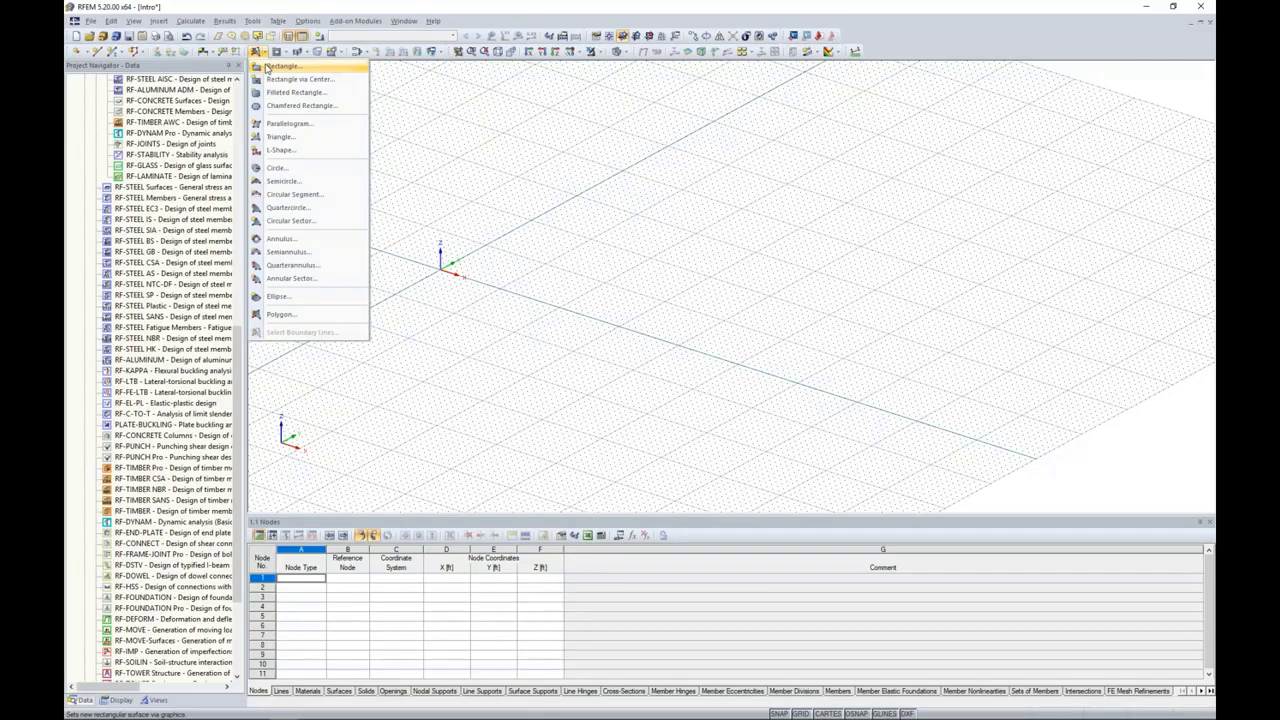
{"action": "left_click", "coordinate": [279, 66]}
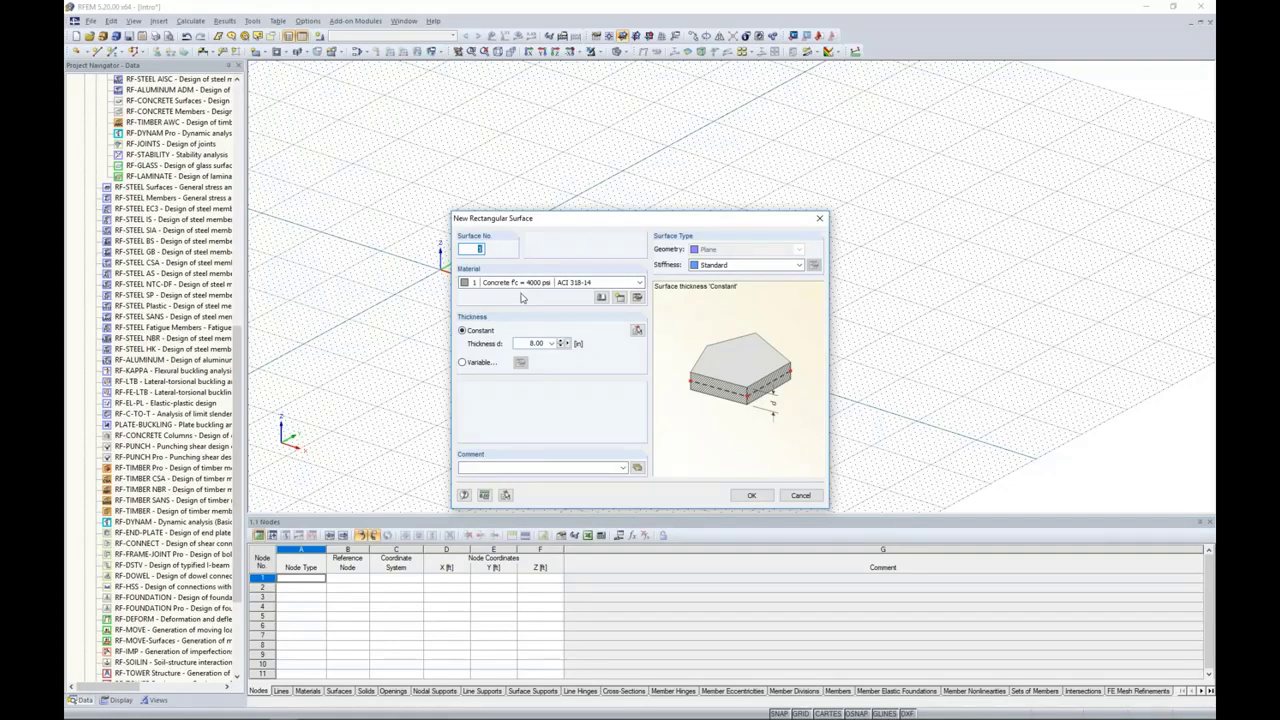
Step: Browse the concrete materials in the Material Library, filtering them by the CAN/CSA standard group
{"action": "left_click", "coordinate": [602, 298]}
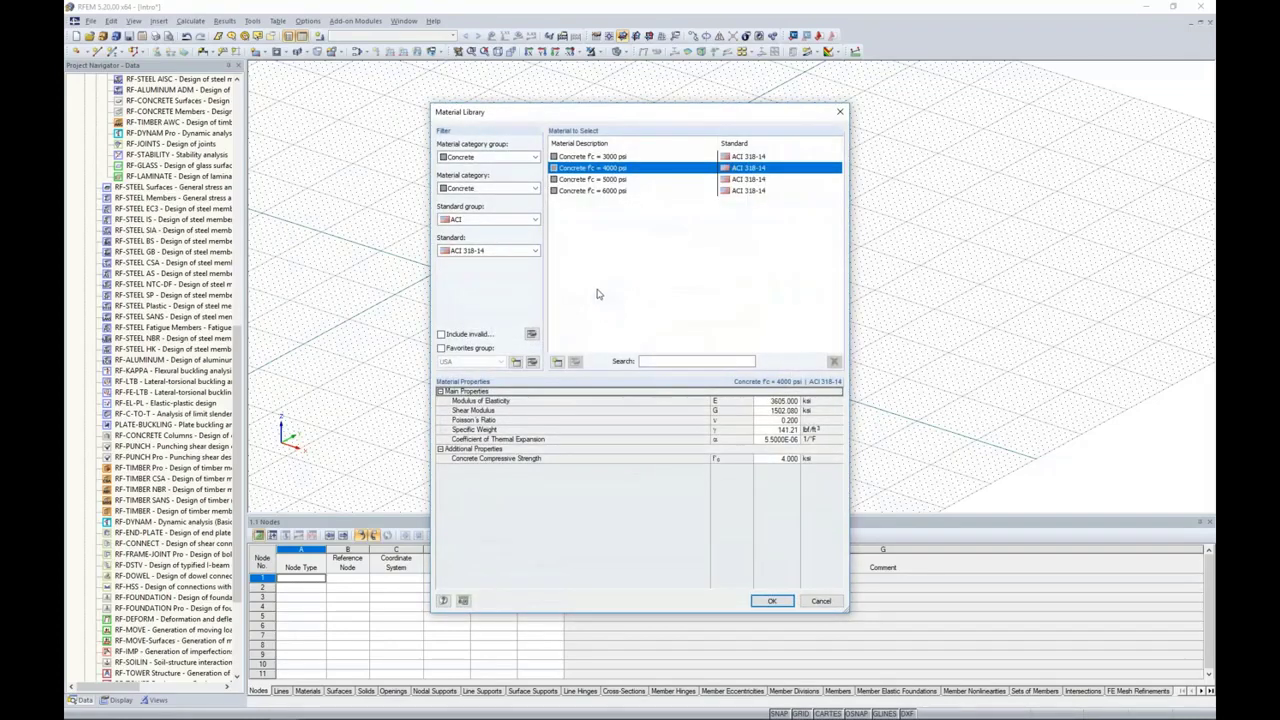
{"action": "left_click", "coordinate": [527, 160]}
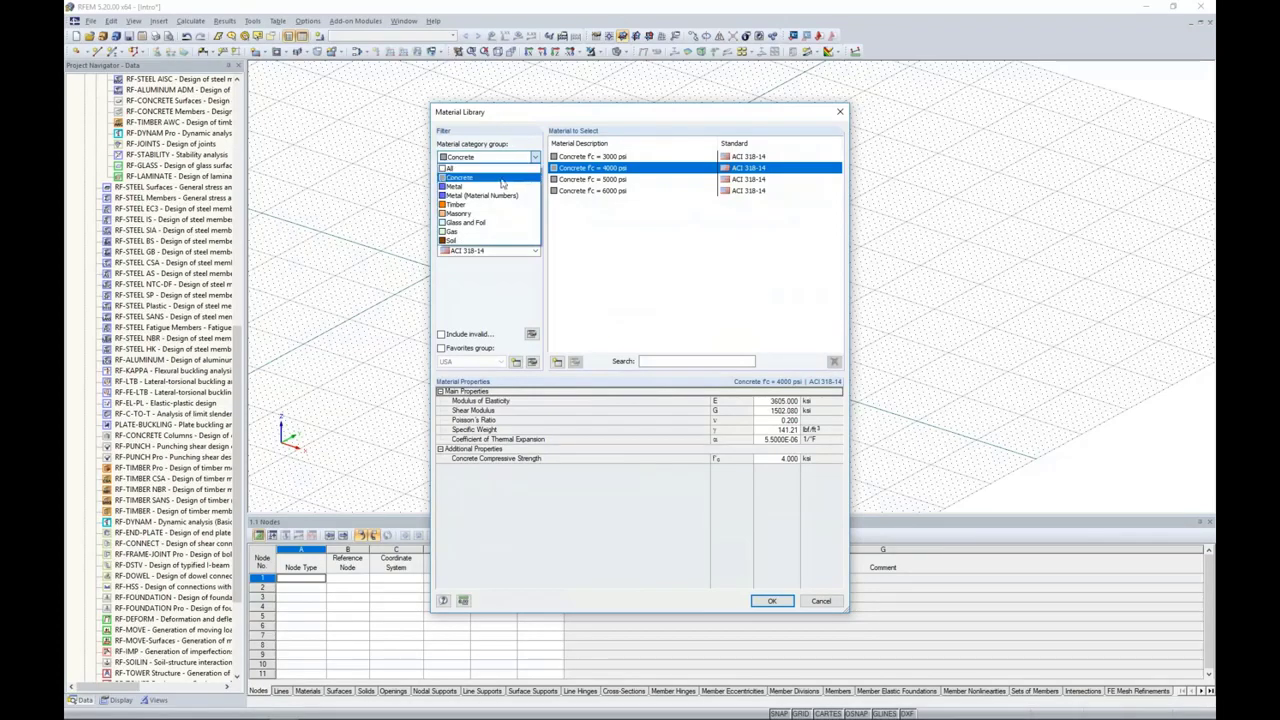
{"action": "left_click", "coordinate": [493, 288]}
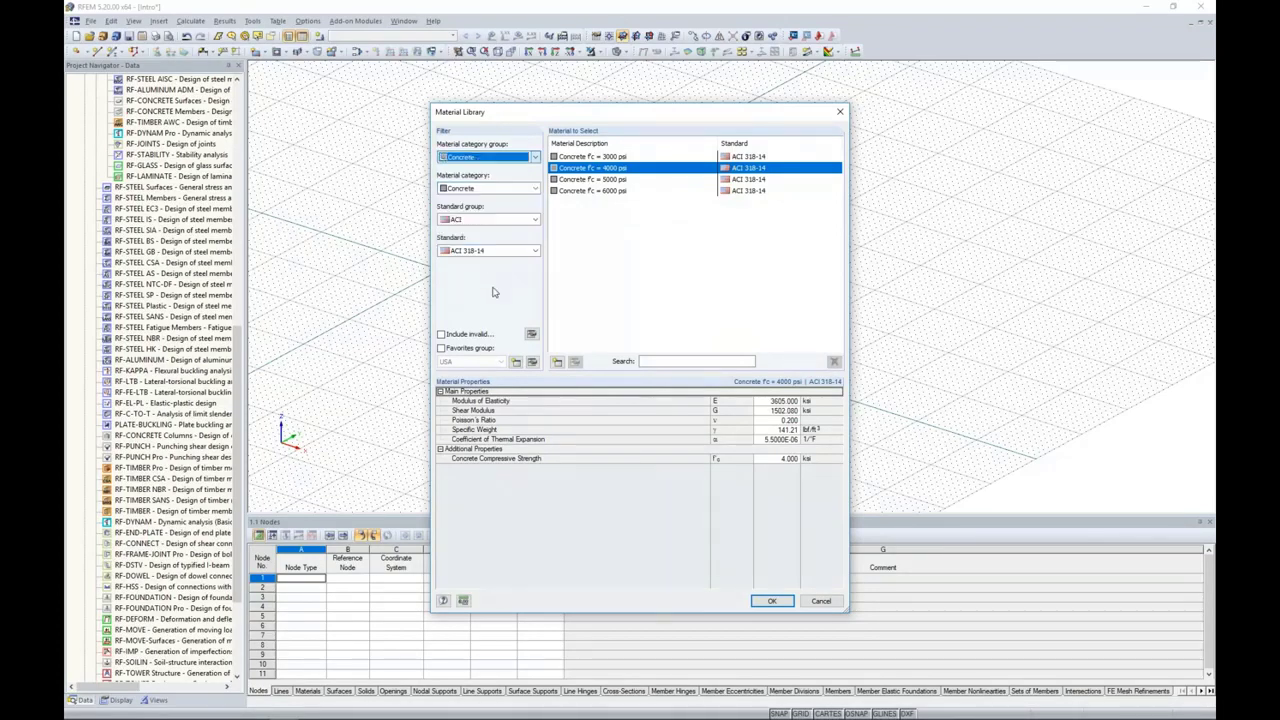
{"action": "left_click", "coordinate": [493, 224]}
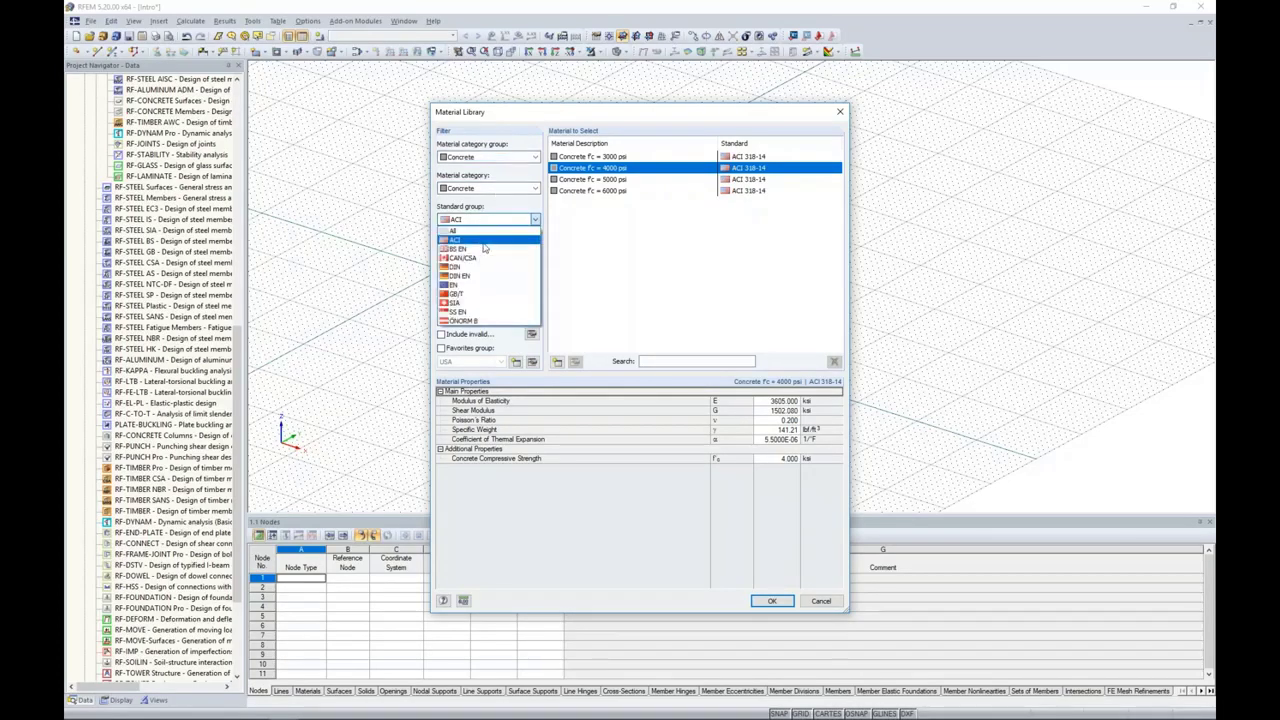
{"action": "left_click", "coordinate": [481, 258]}
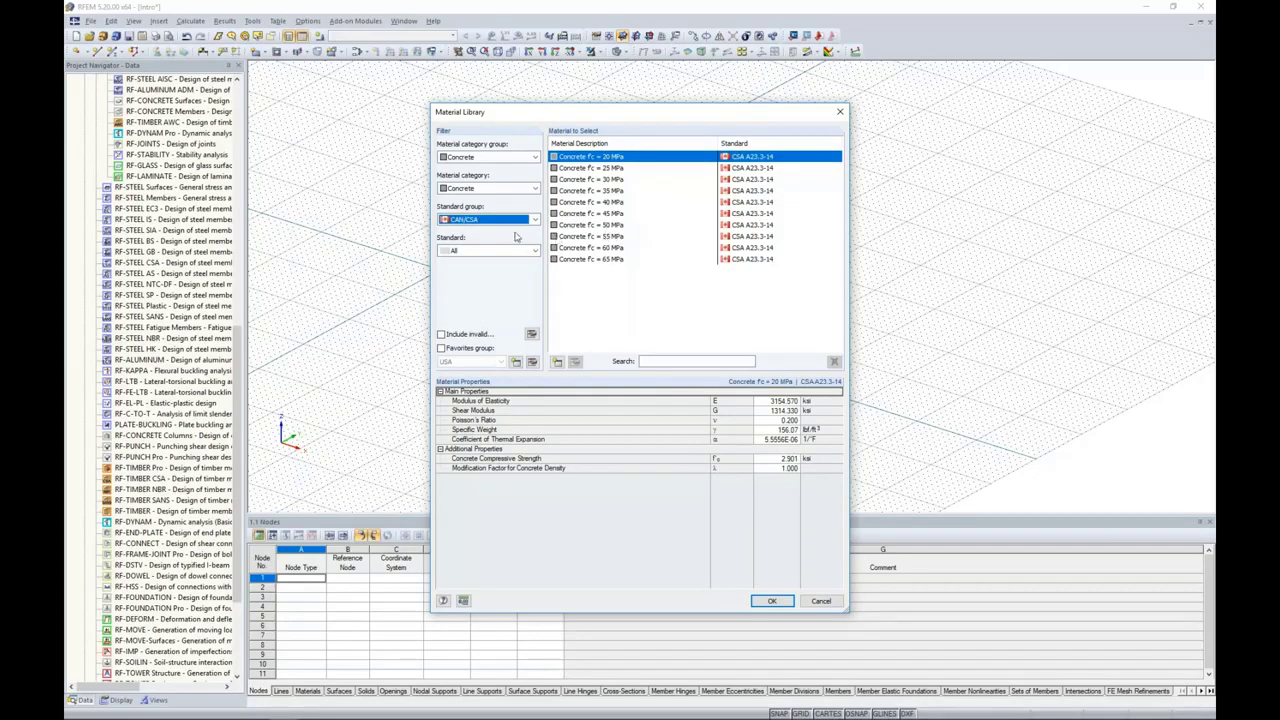
Step: Examine the USA favorites group and its material selection, then leave the Material Library without importing a material
{"action": "left_click", "coordinate": [441, 349]}
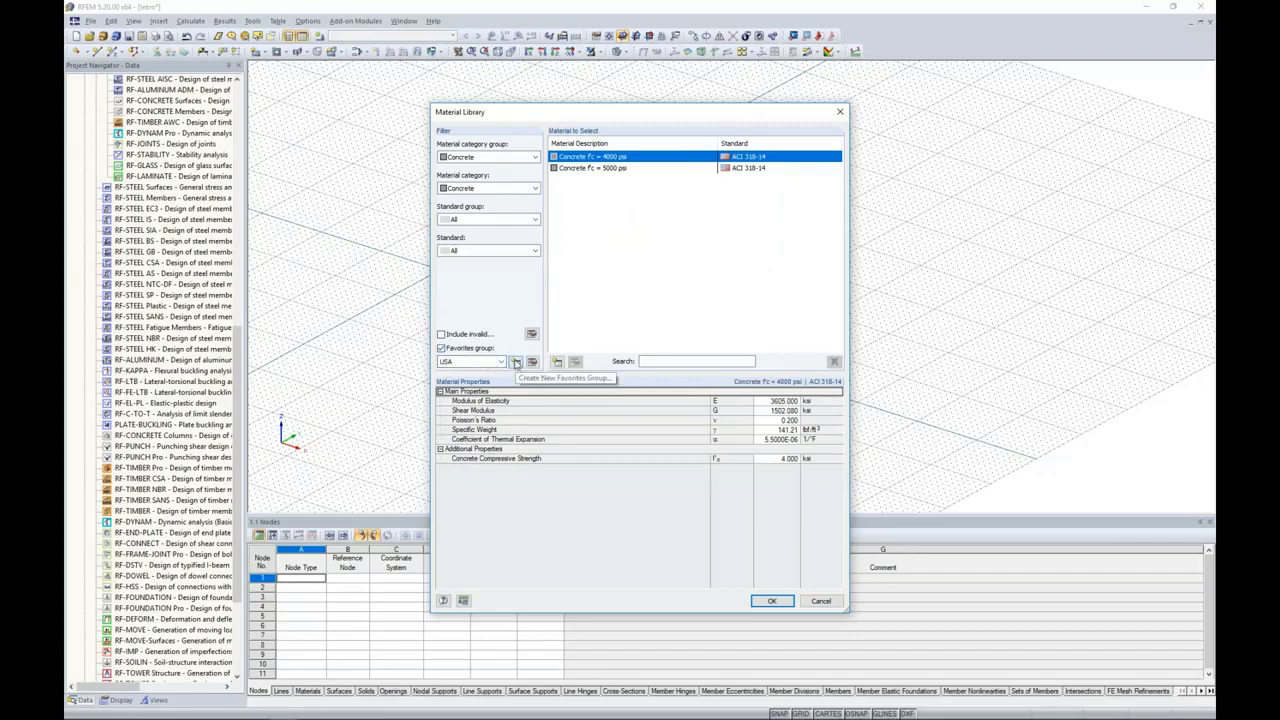
{"action": "left_click", "coordinate": [532, 362]}
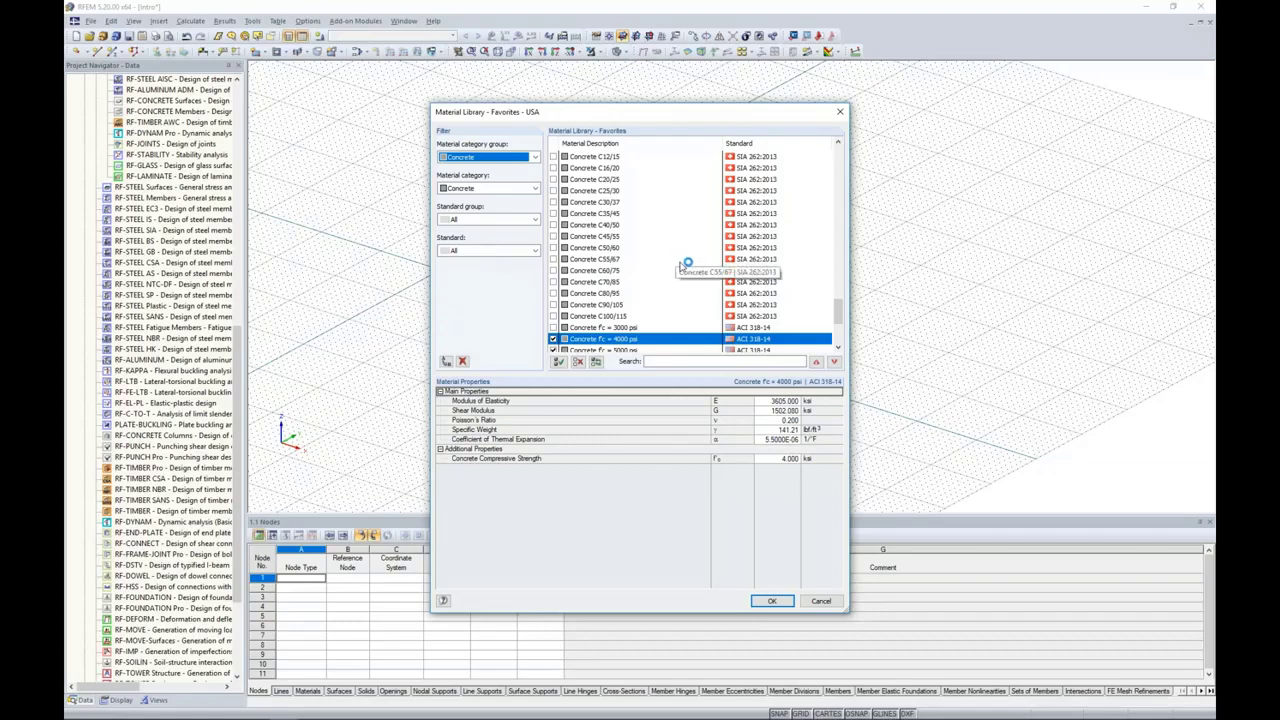
{"action": "left_click", "coordinate": [789, 599]}
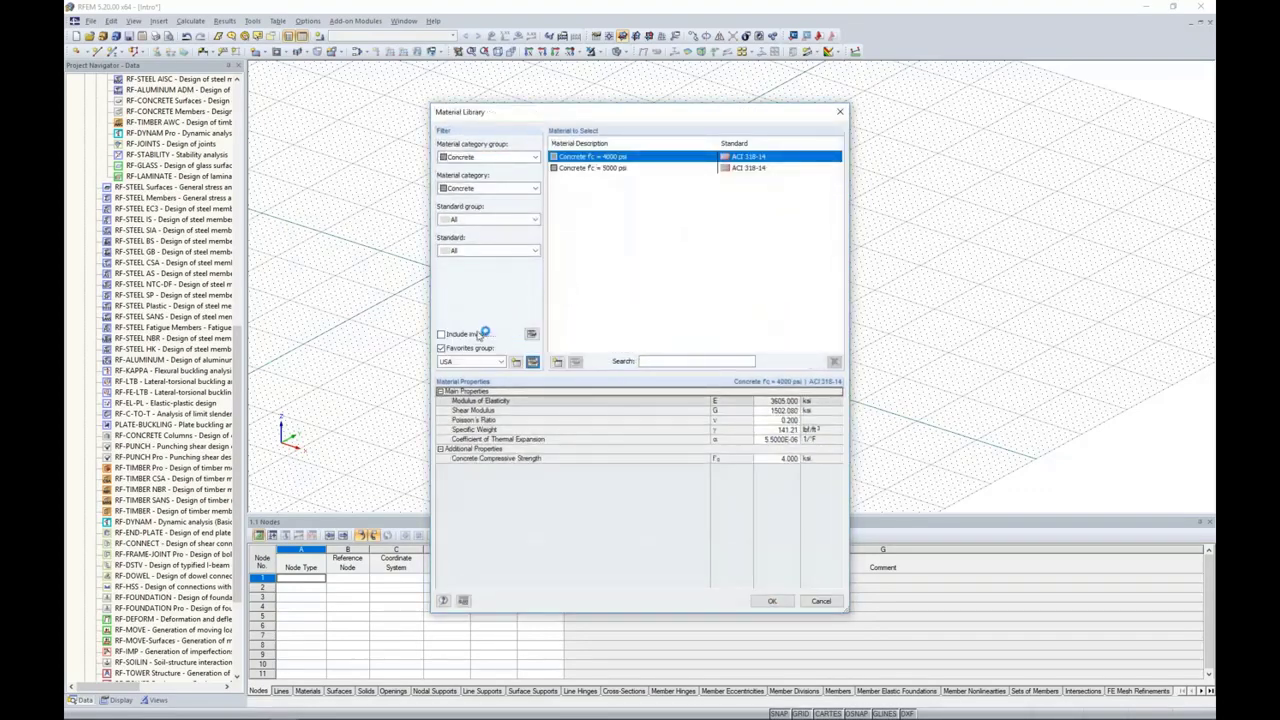
{"action": "left_click", "coordinate": [442, 348]}
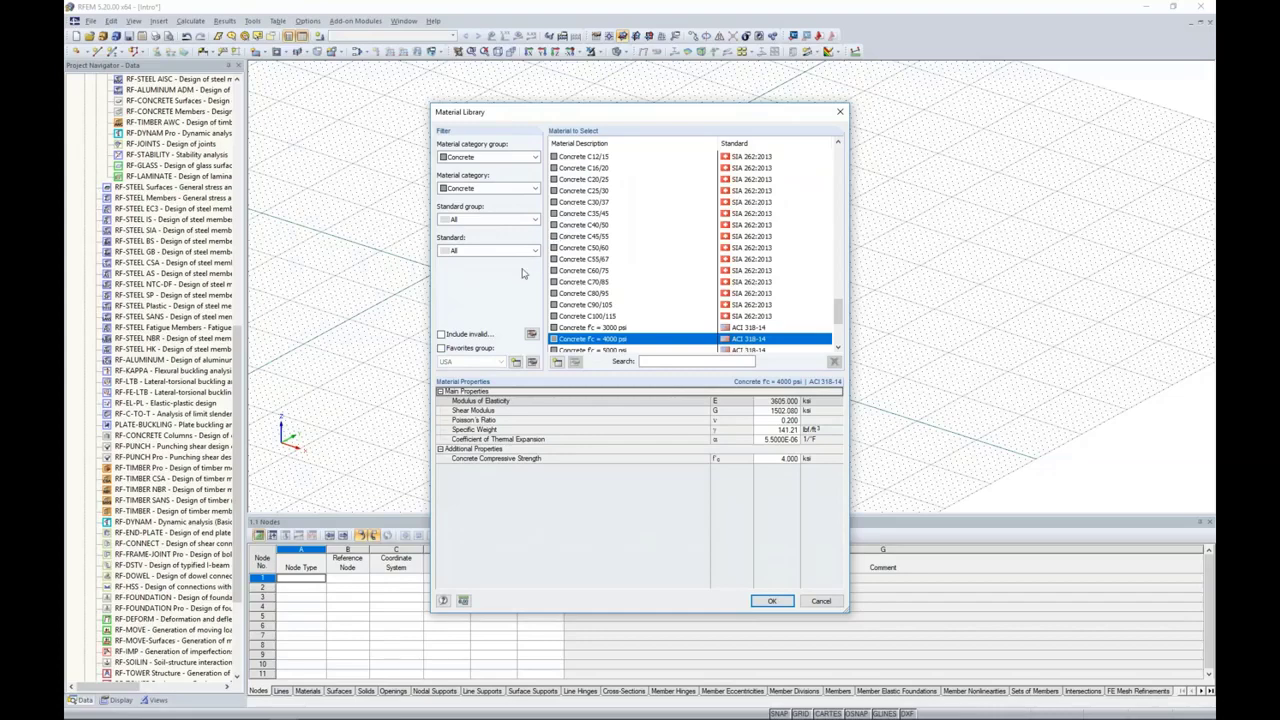
{"action": "left_click", "coordinate": [820, 600]}
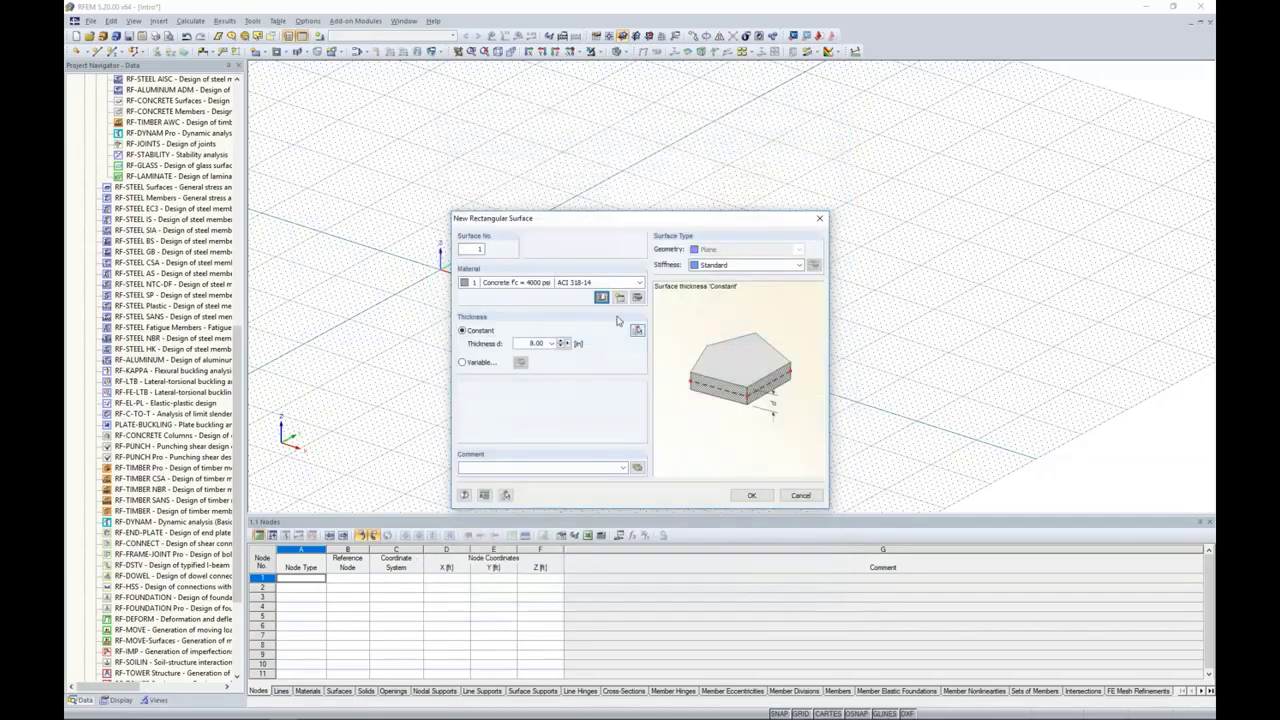
Step: Set the new surface's constant thickness to 12 in
{"action": "double_click", "coordinate": [538, 343]}
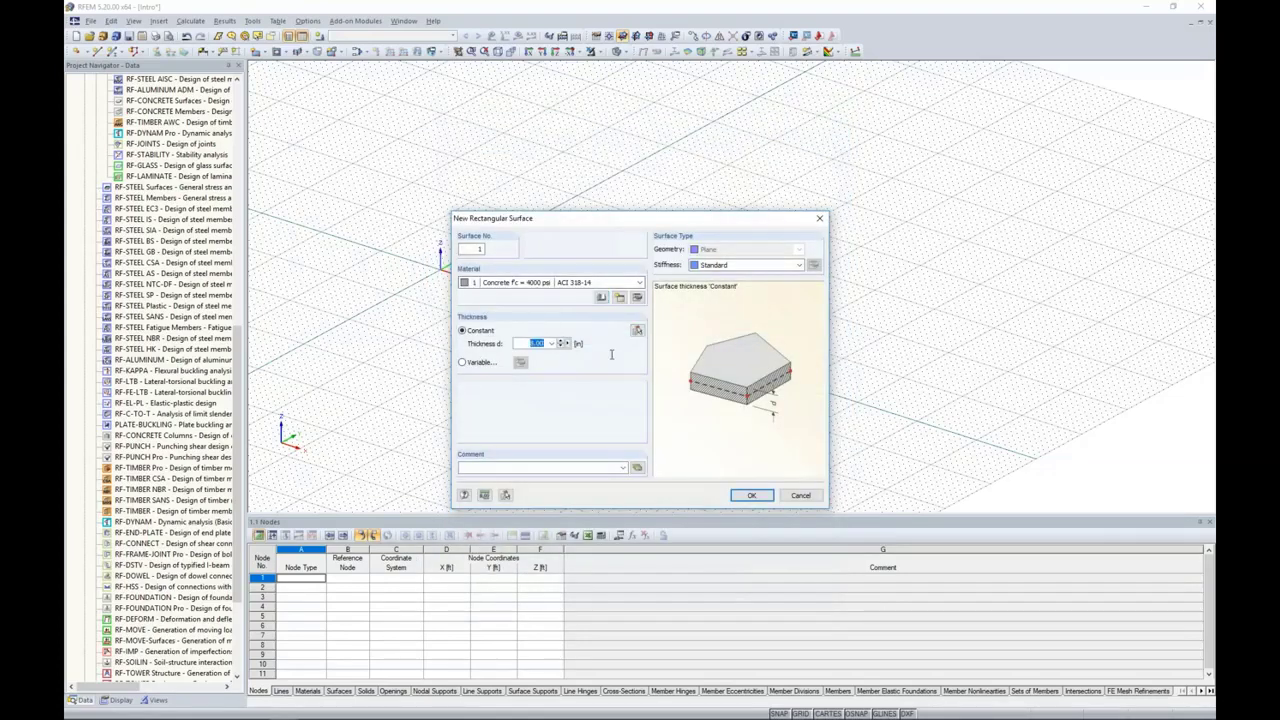
{"action": "type", "text": "12"}
Step: Set the surface stiffness to Orthotropic and examine the geometric parameters of the Hollow core slab type
{"action": "left_click", "coordinate": [717, 266]}
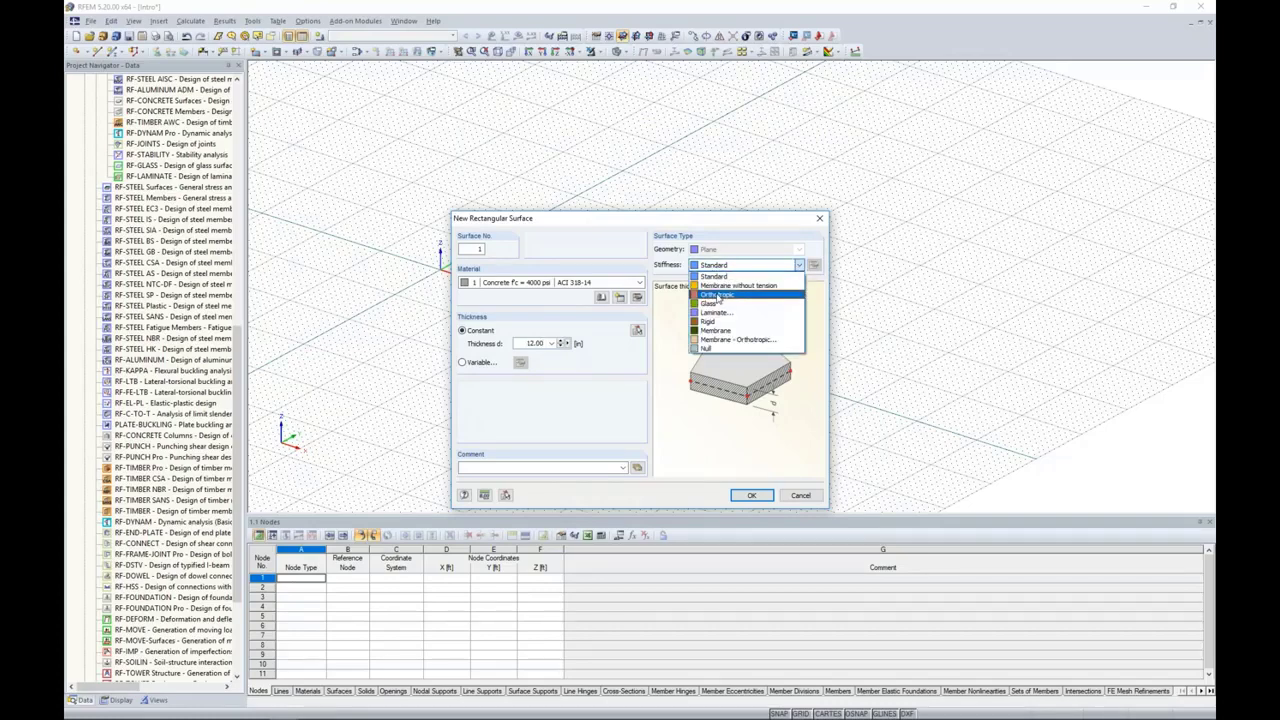
{"action": "left_click", "coordinate": [718, 296]}
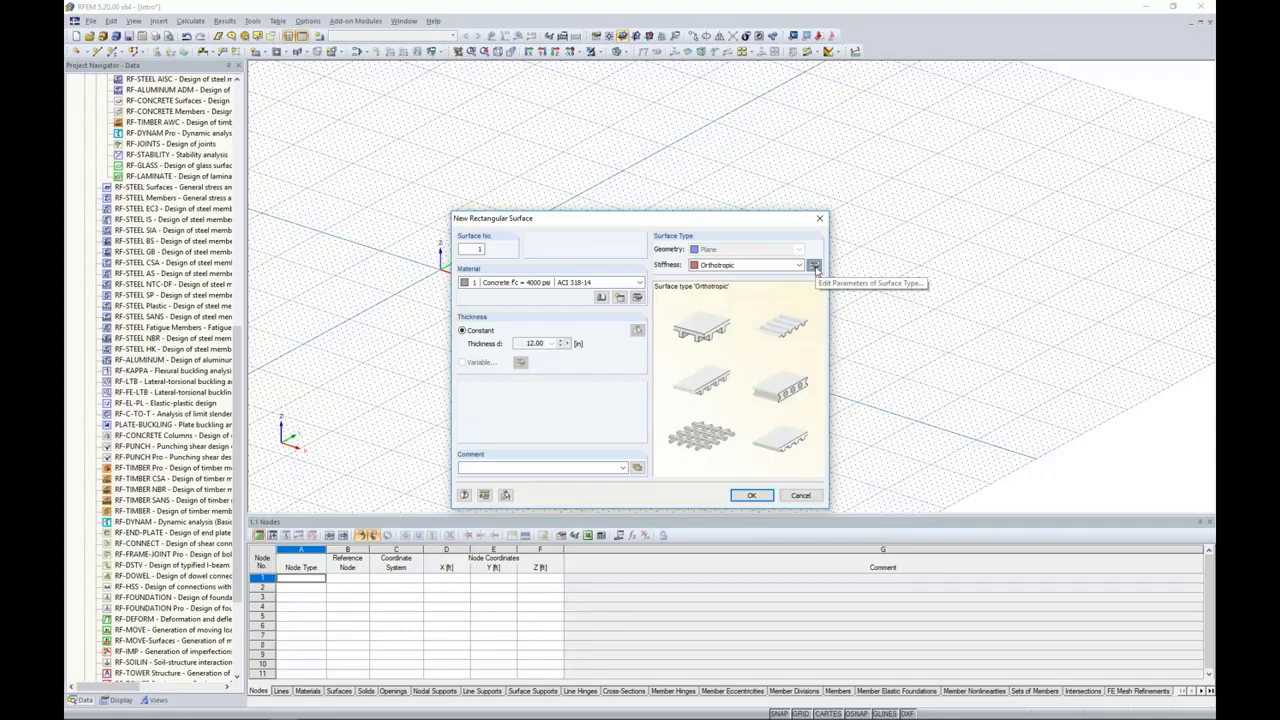
{"action": "left_click", "coordinate": [815, 266]}
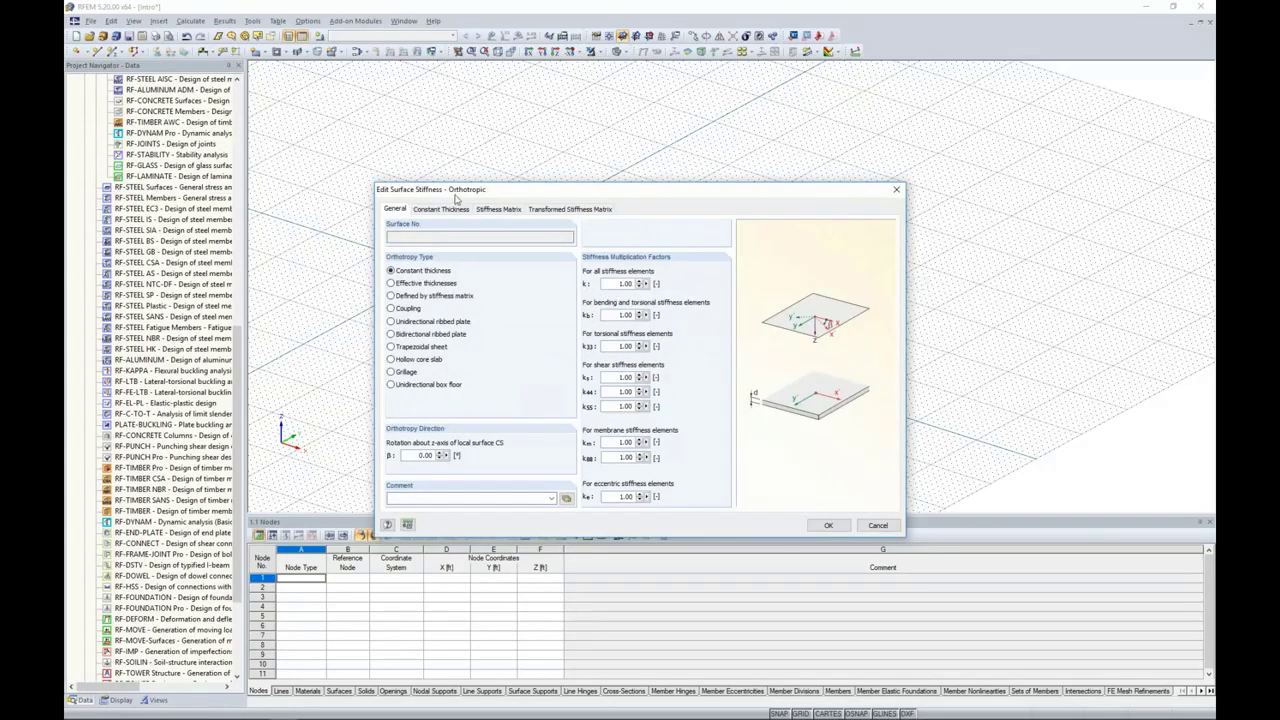
{"action": "left_click", "coordinate": [392, 359]}
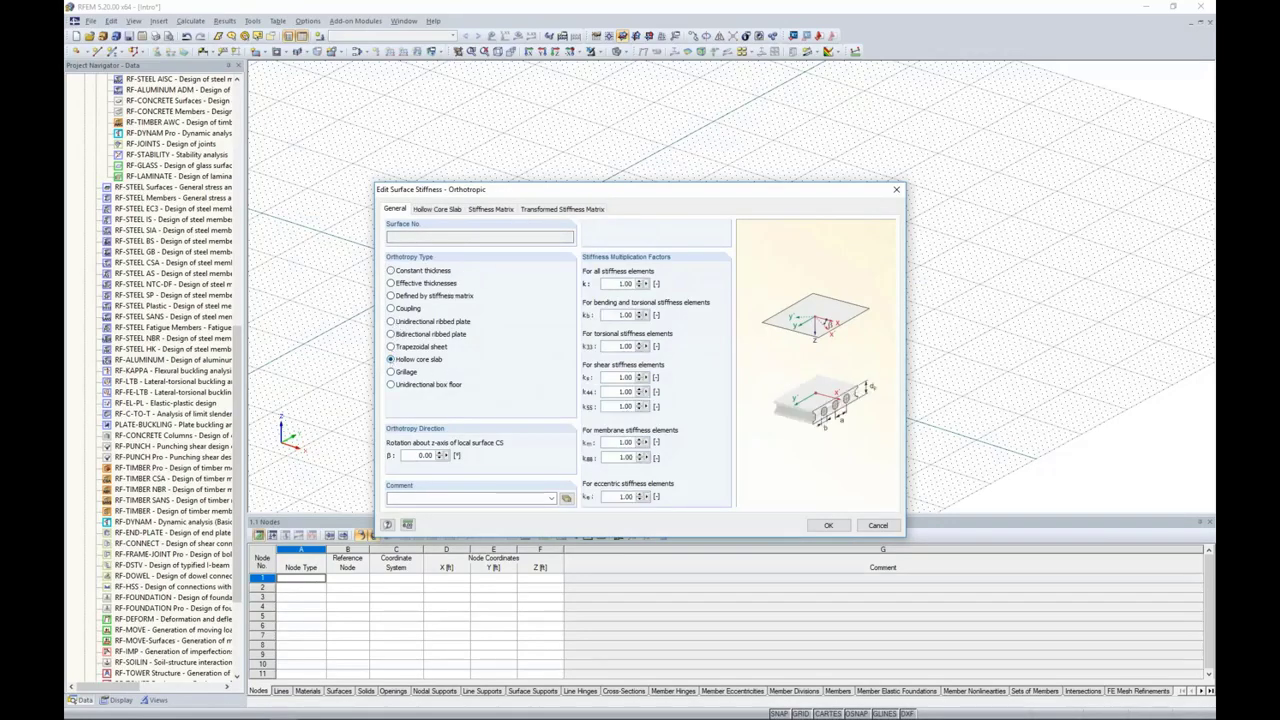
{"action": "left_click", "coordinate": [434, 210]}
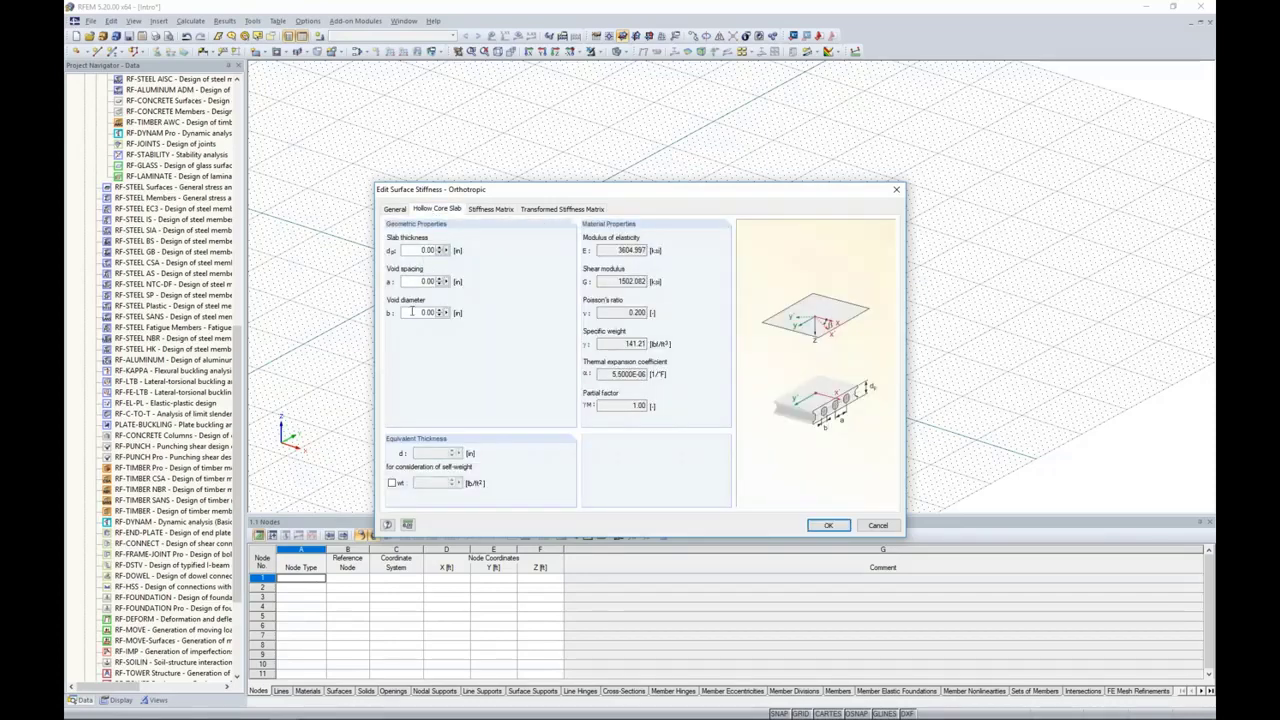
{"action": "left_click", "coordinate": [395, 210]}
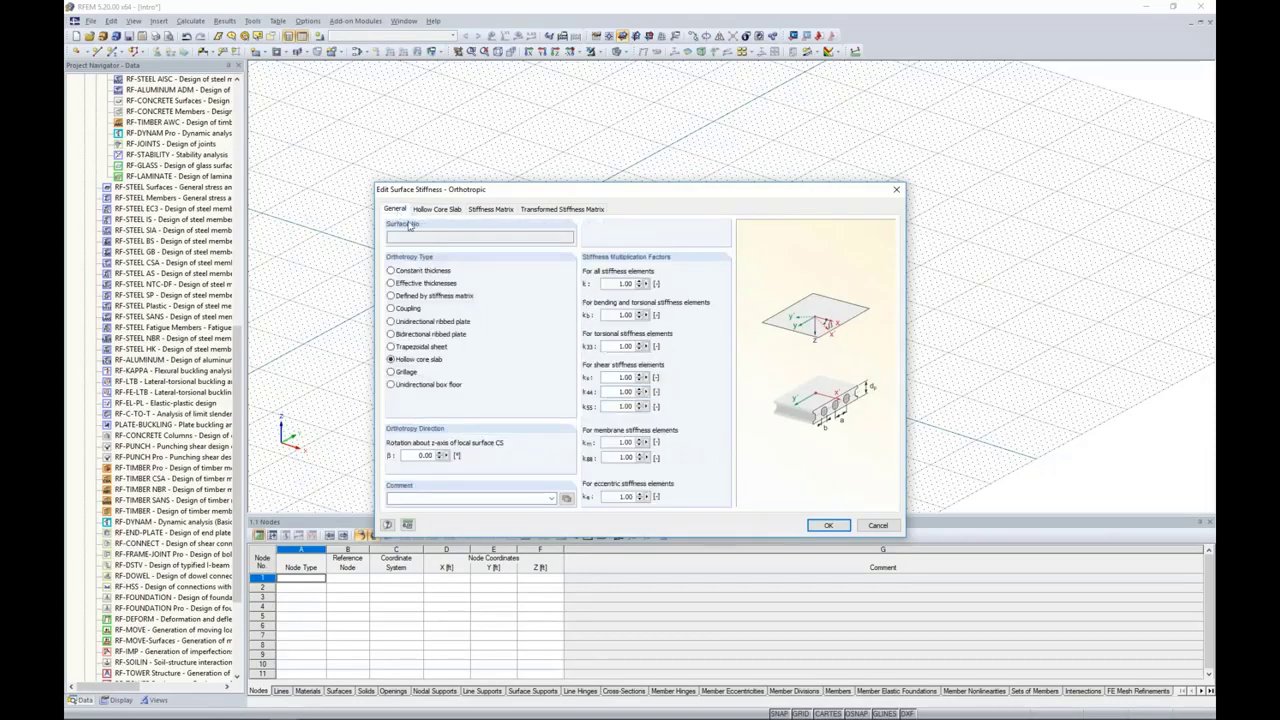
Step: Examine the Constant thickness stiffness matrix and the Grillage and Trapezoidal sheet orthotropy types, then discard the stiffness edits
{"action": "left_click", "coordinate": [391, 271]}
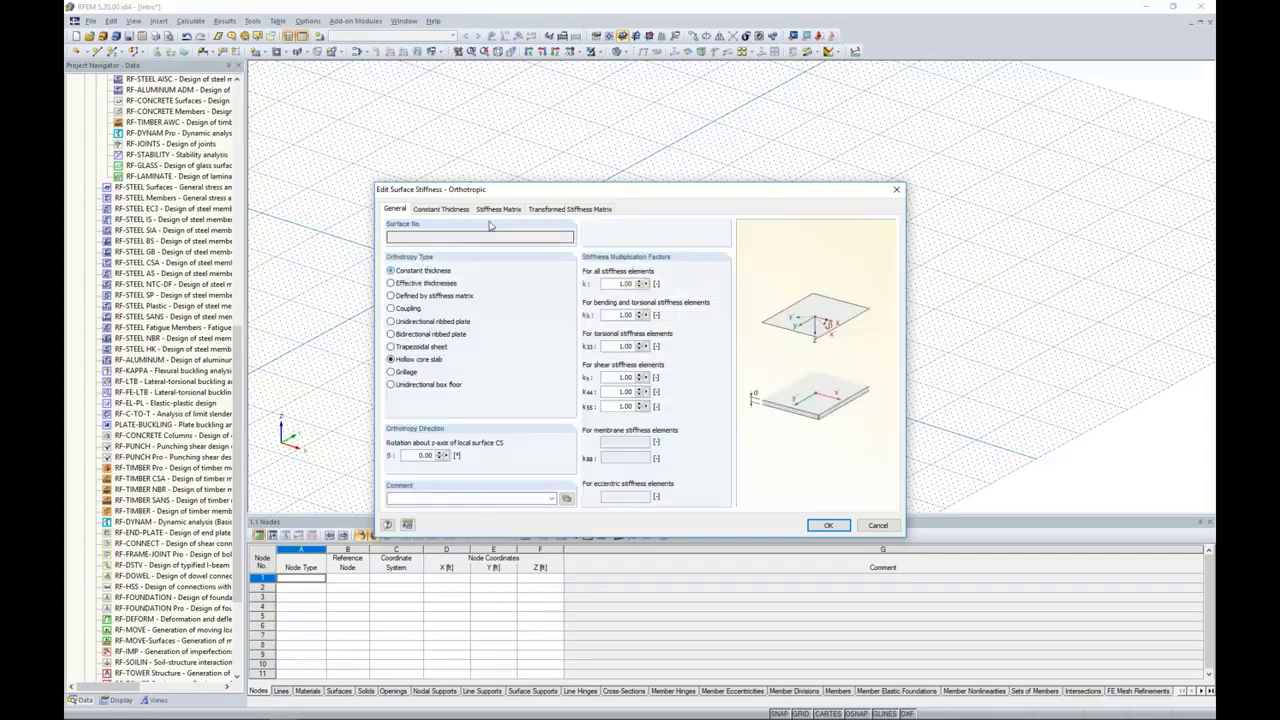
{"action": "left_click", "coordinate": [496, 209]}
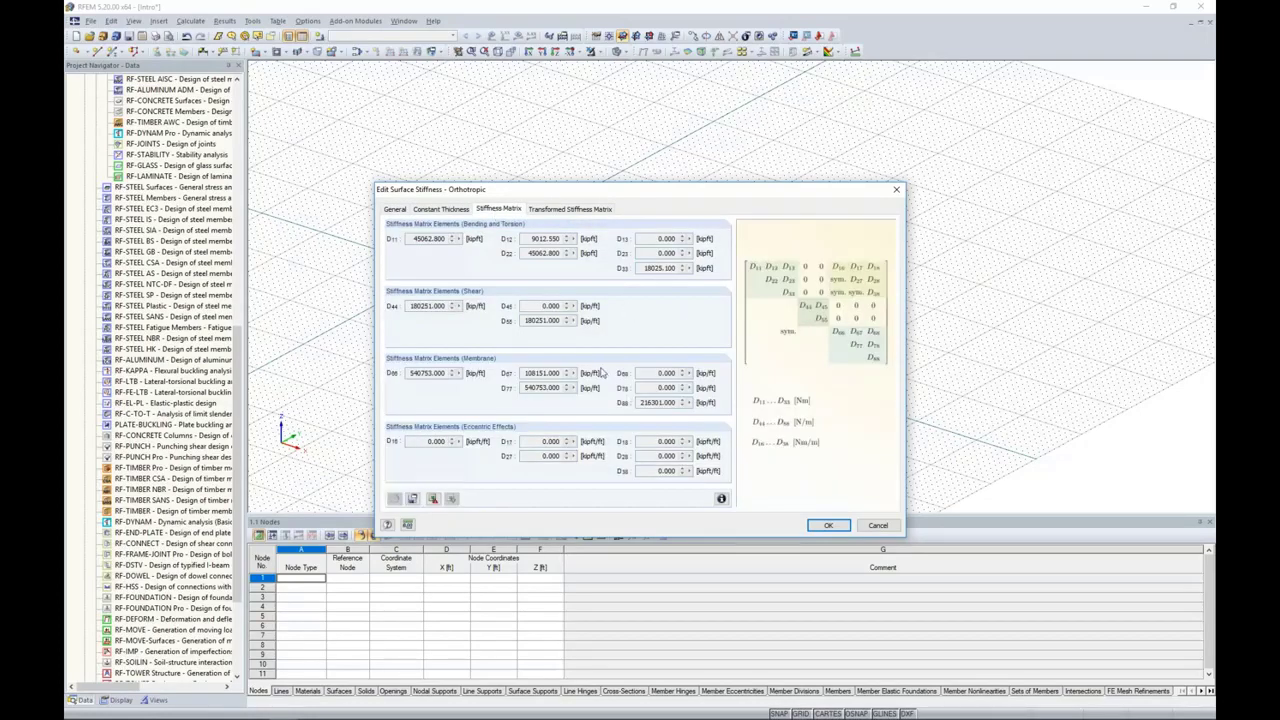
{"action": "left_click", "coordinate": [394, 209]}
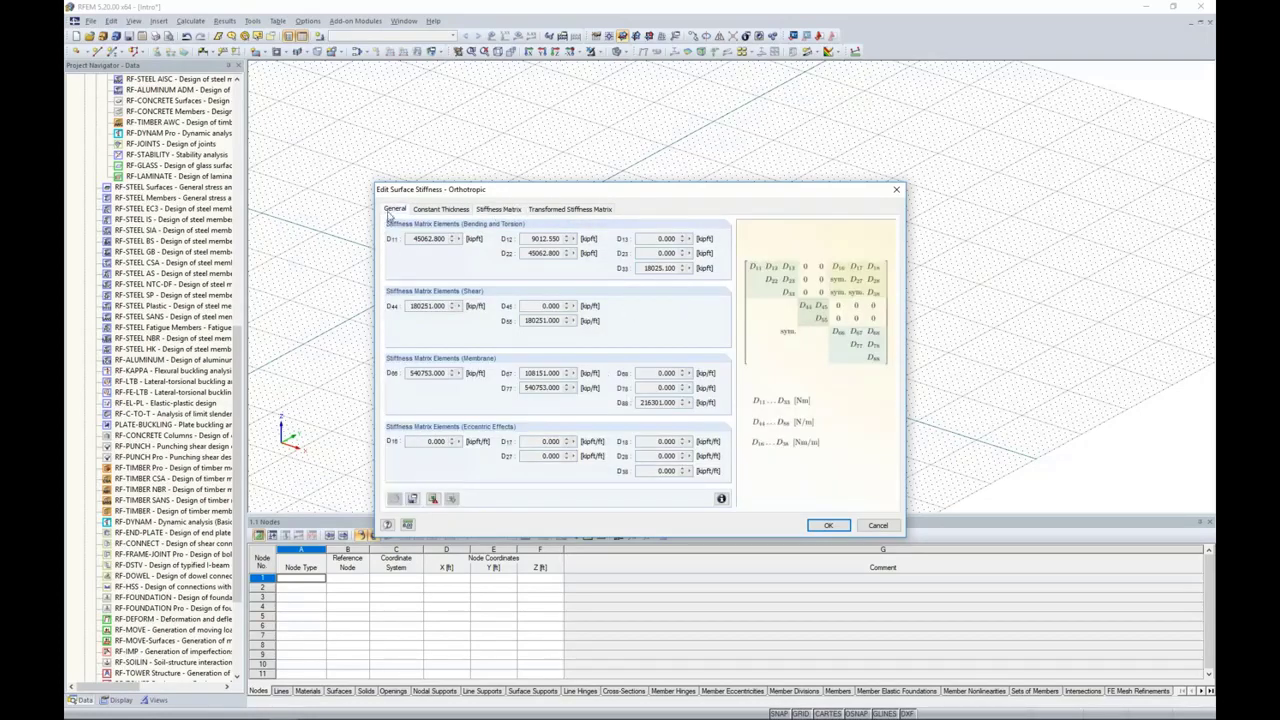
{"action": "left_click", "coordinate": [391, 372]}
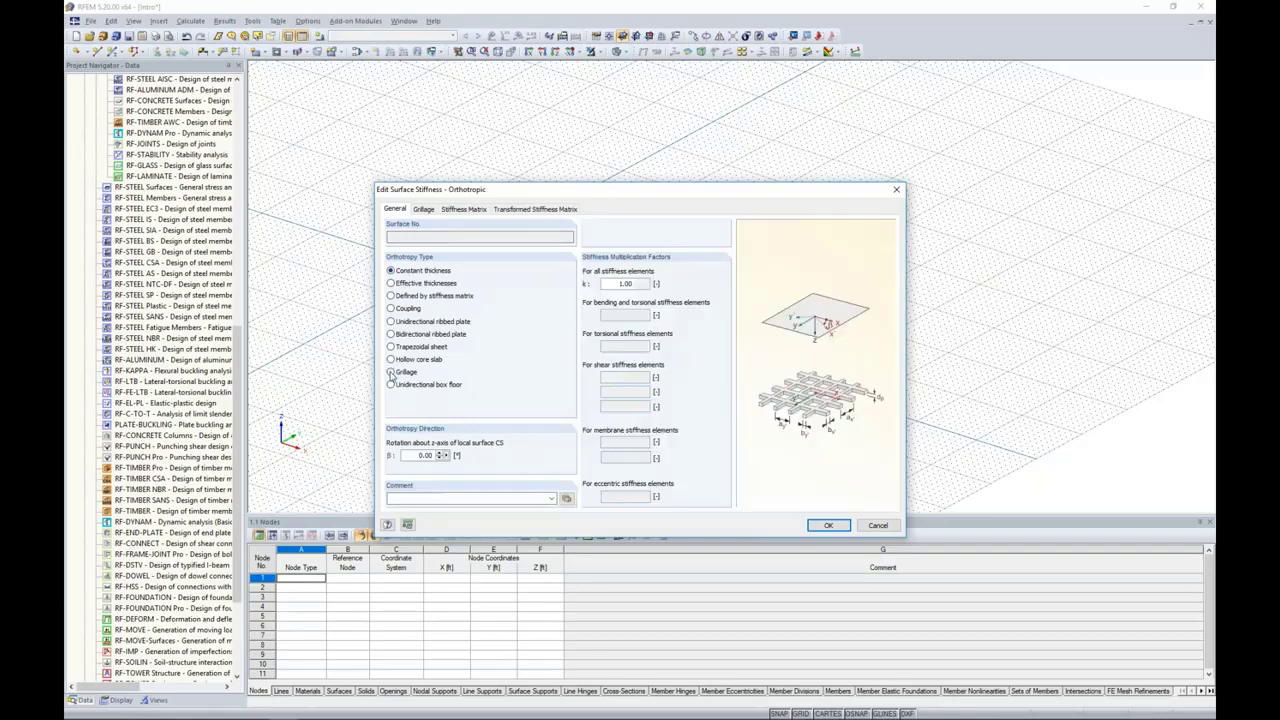
{"action": "left_click", "coordinate": [391, 347]}
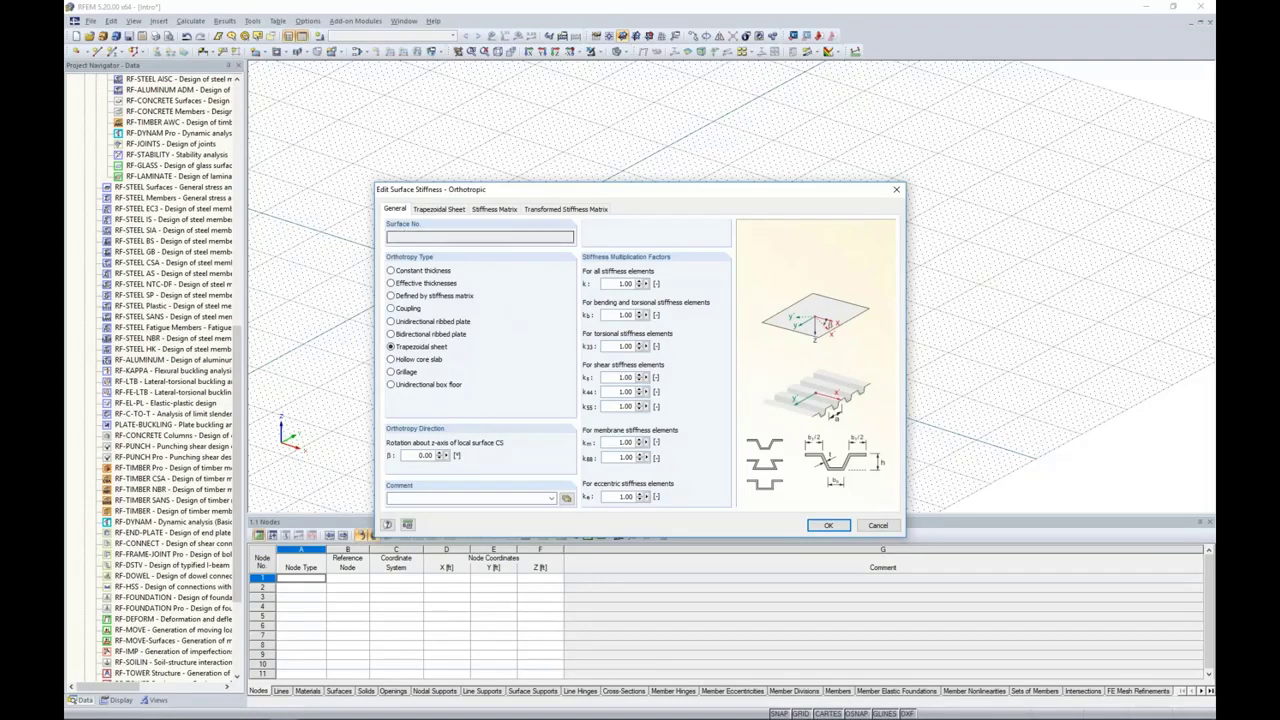
{"action": "left_click", "coordinate": [876, 525]}
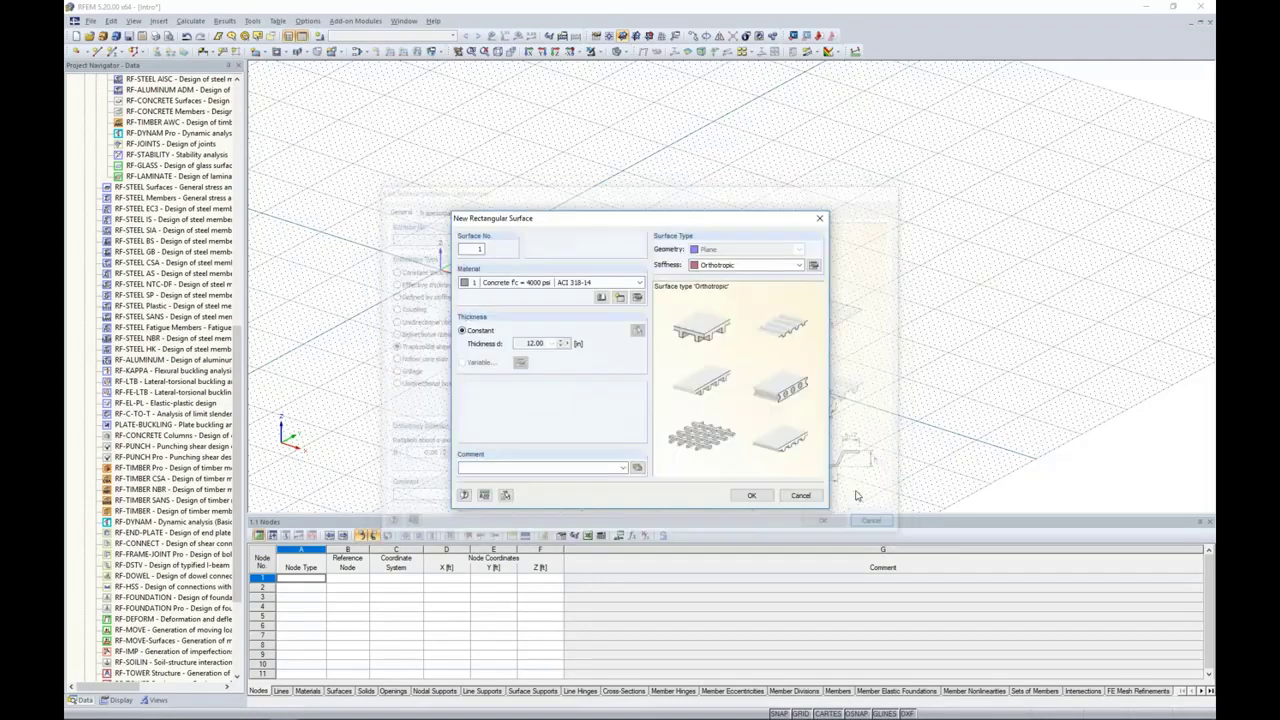
Step: Set the surface stiffness to Standard and accept the new rectangular surface's settings
{"action": "left_click", "coordinate": [745, 265]}
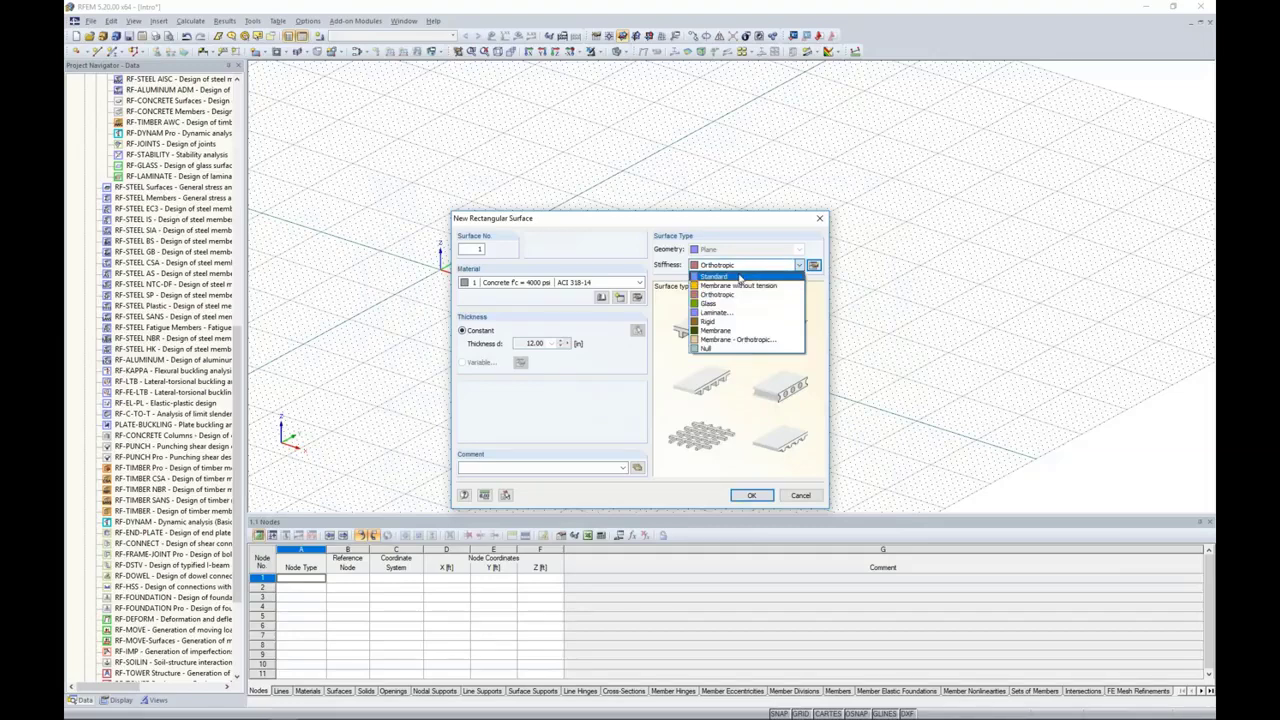
{"action": "left_click", "coordinate": [739, 277]}
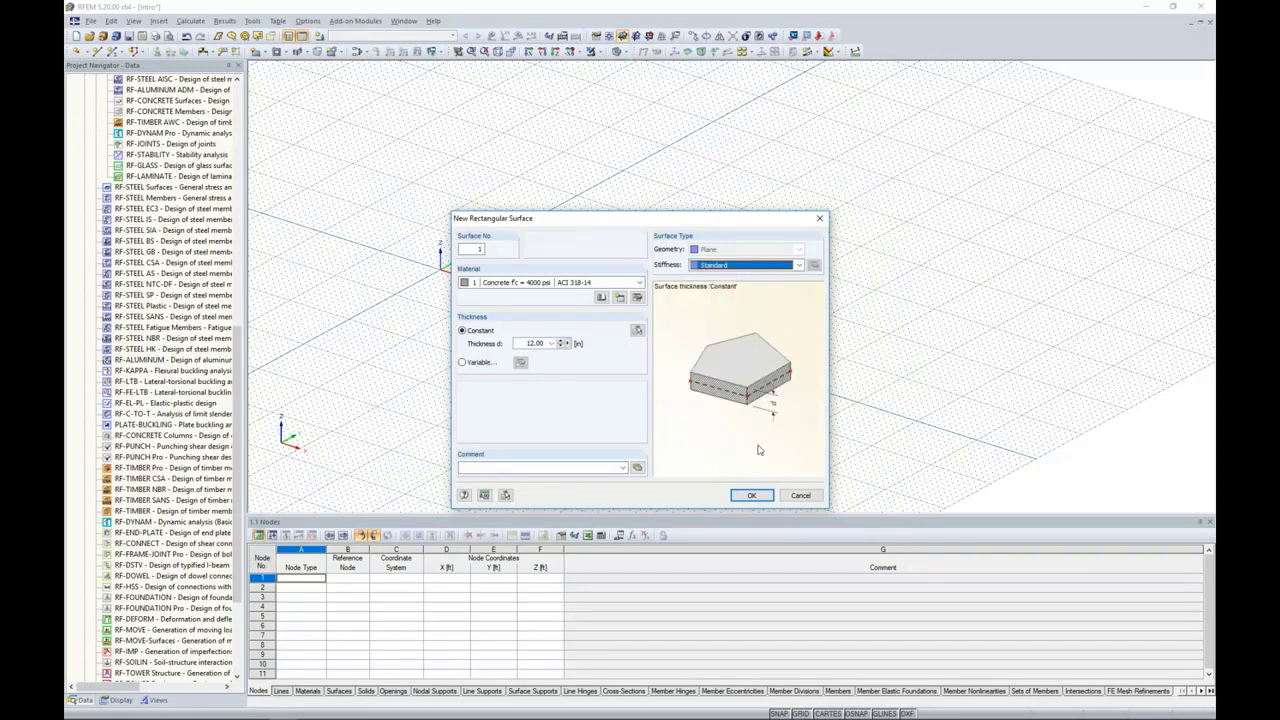
{"action": "left_click", "coordinate": [753, 495]}
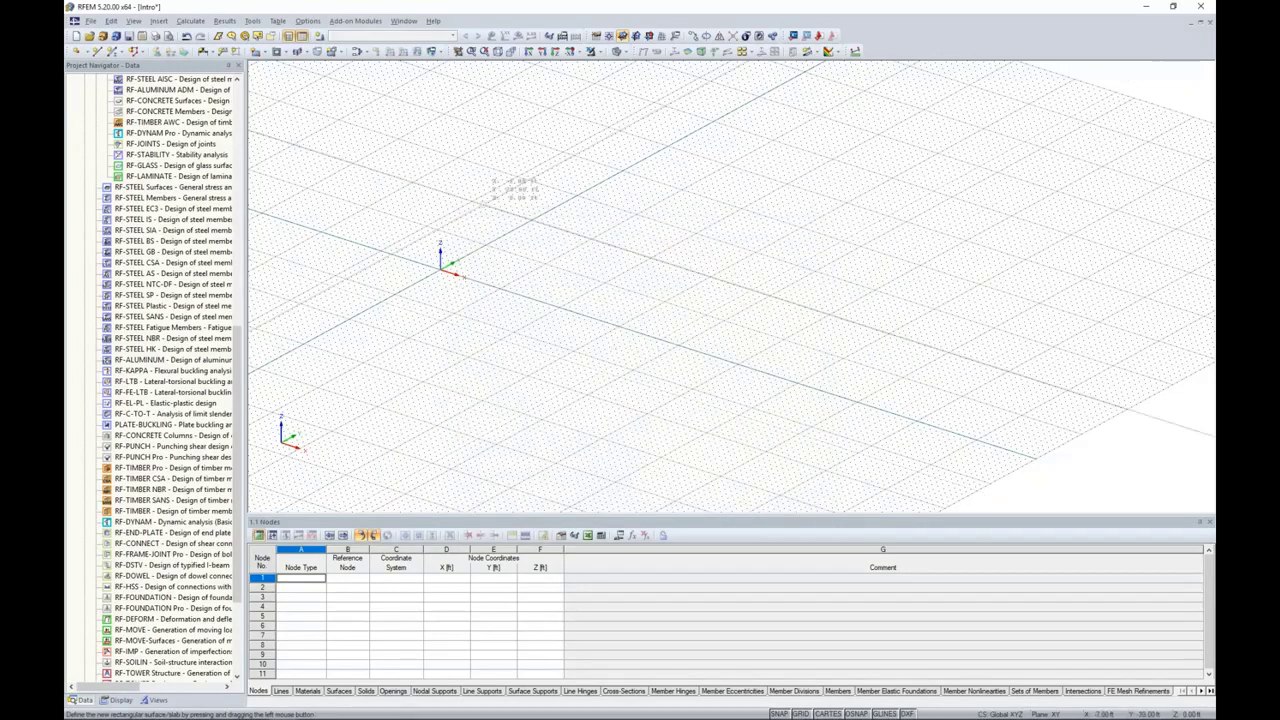
Step: Draw the rectangular slab surface from the origin to the opposite corner at X 25 ft, Y 40 ft
{"action": "left_click", "coordinate": [441, 268]}
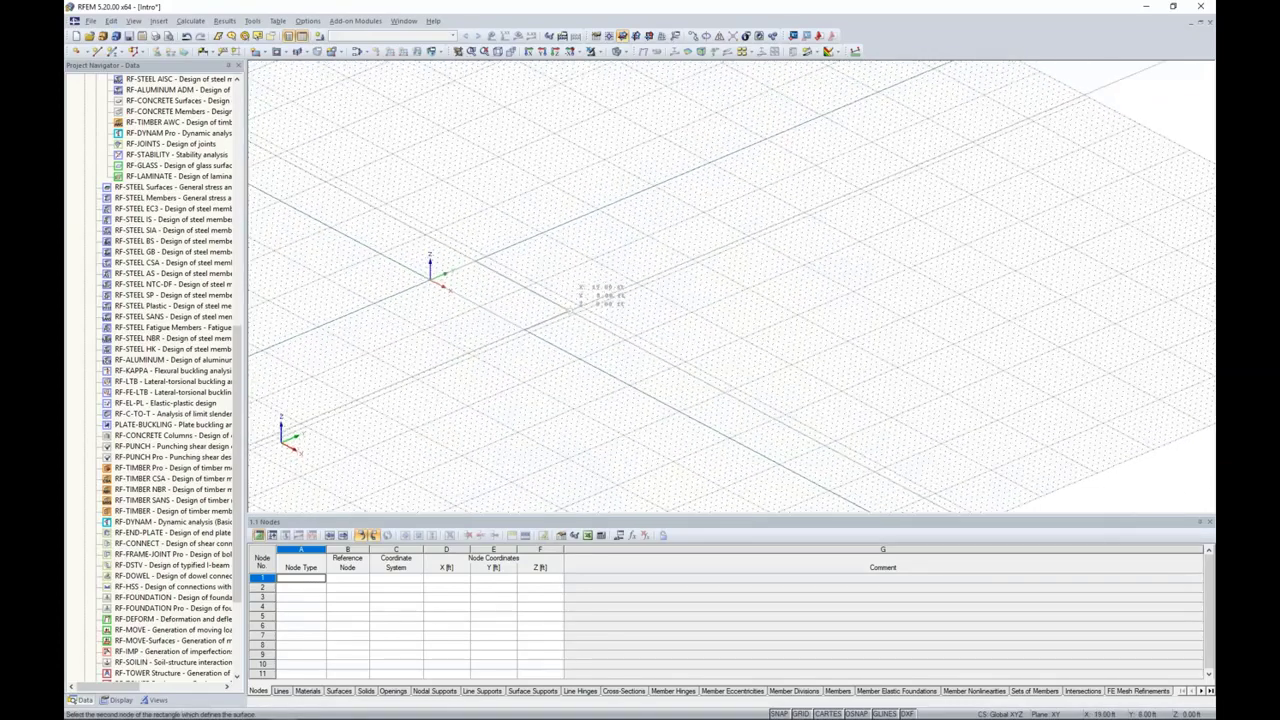
{"action": "scroll", "coordinate": [625, 297], "scroll_direction": "up", "scroll_amount": 3}
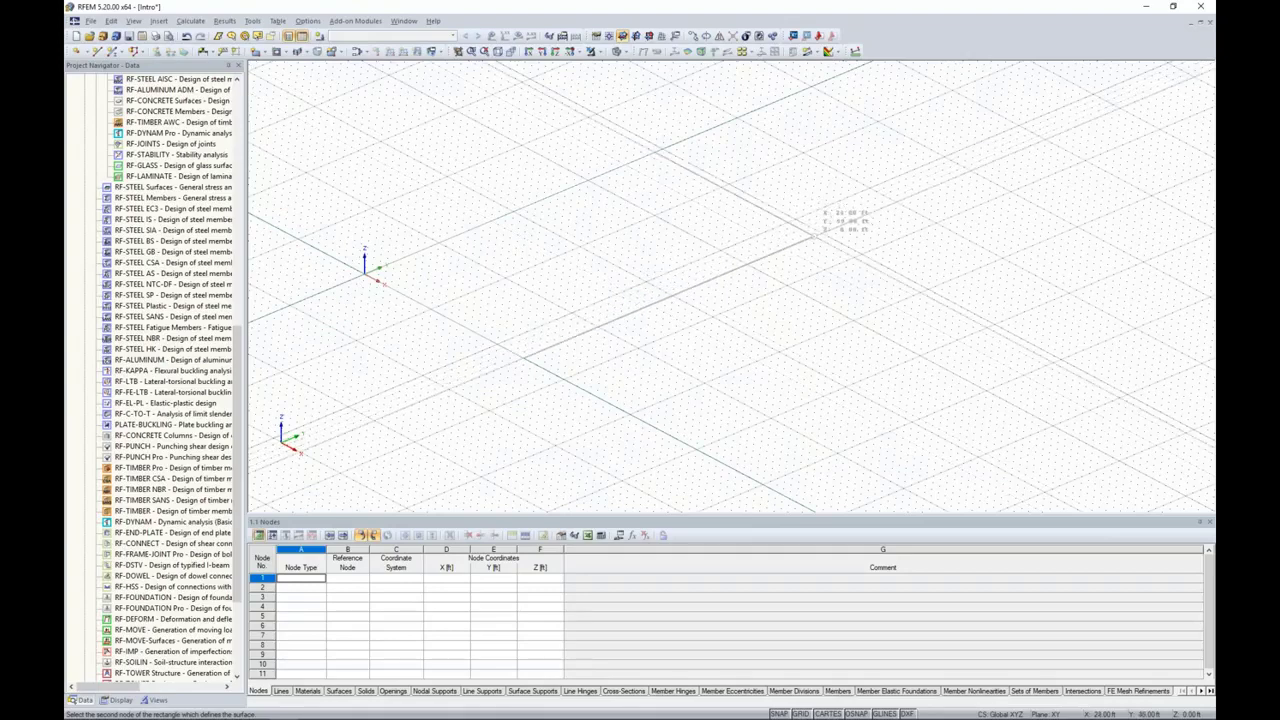
{"action": "left_click", "coordinate": [829, 236]}
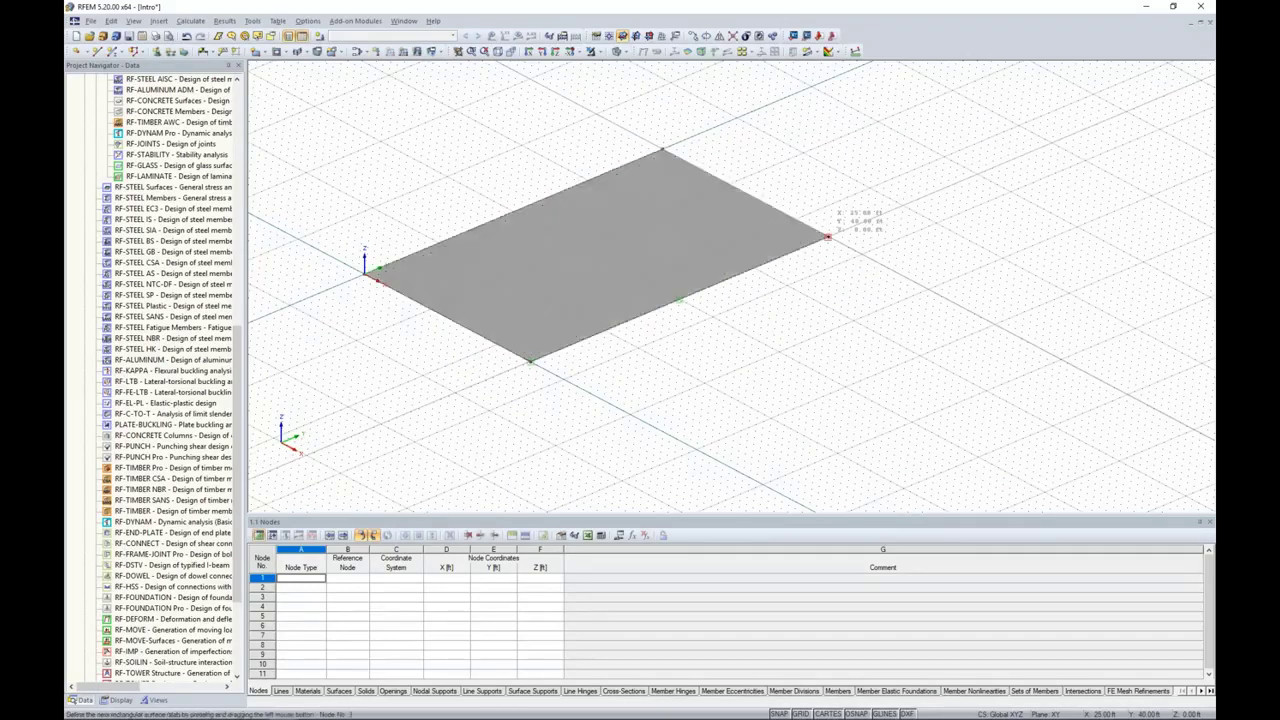
Step: Draw a second rectangular slab surface from the first slab's corner at X 25 ft, Y 40 ft to X 65 ft, Y 17 ft
{"action": "scroll", "coordinate": [812, 330], "scroll_direction": "up", "scroll_amount": 1}
{"action": "middle_click_drag", "start_coordinate": [812, 332], "coordinate": [754, 266]}
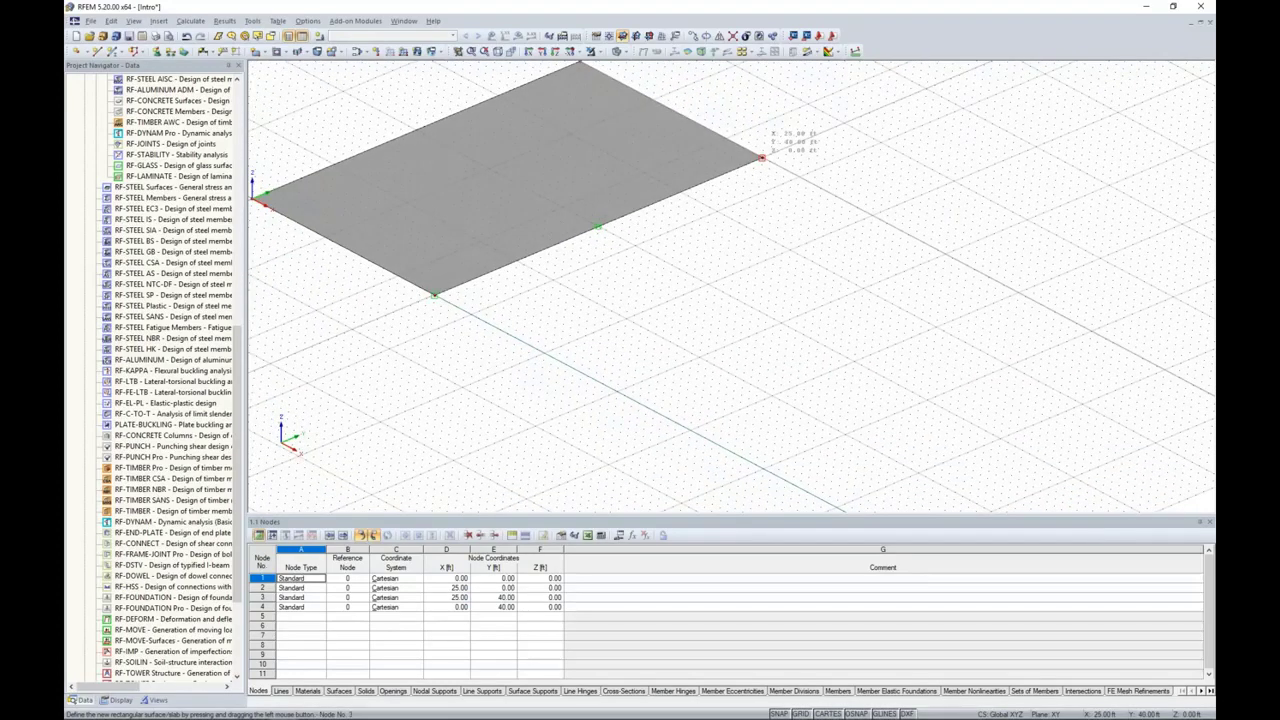
{"action": "left_click", "coordinate": [762, 157]}
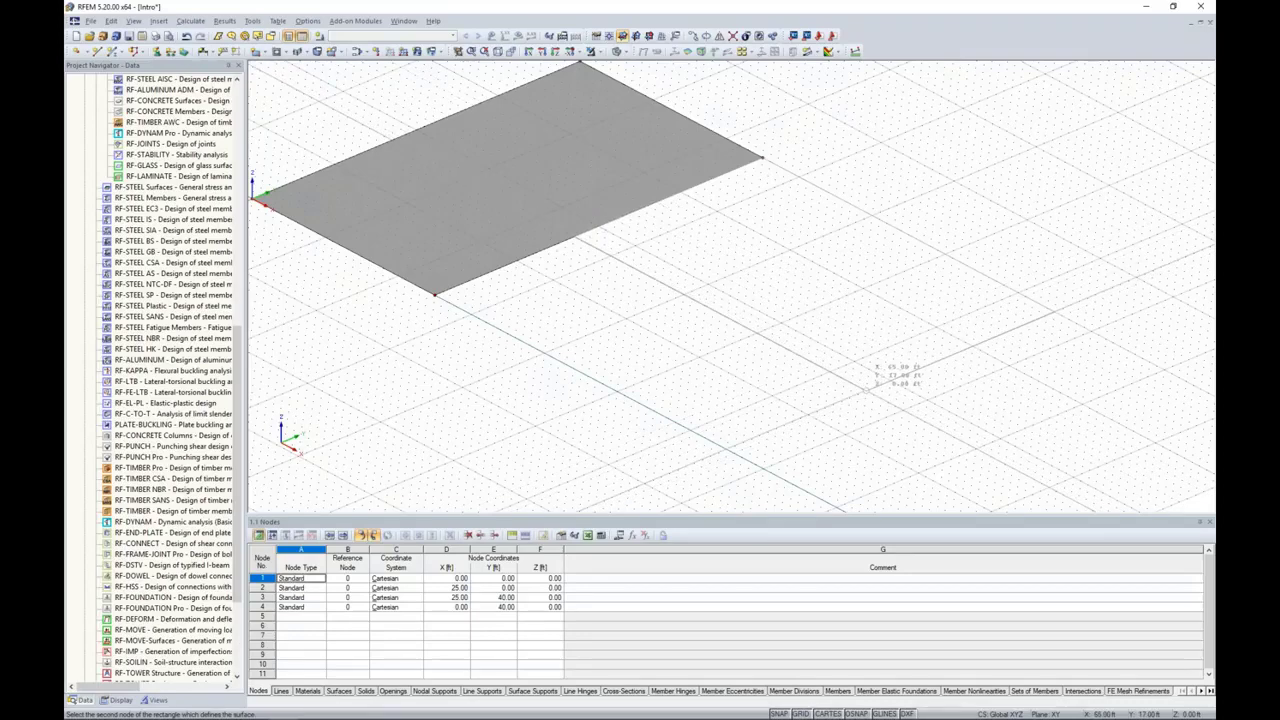
{"action": "left_click", "coordinate": [866, 390]}
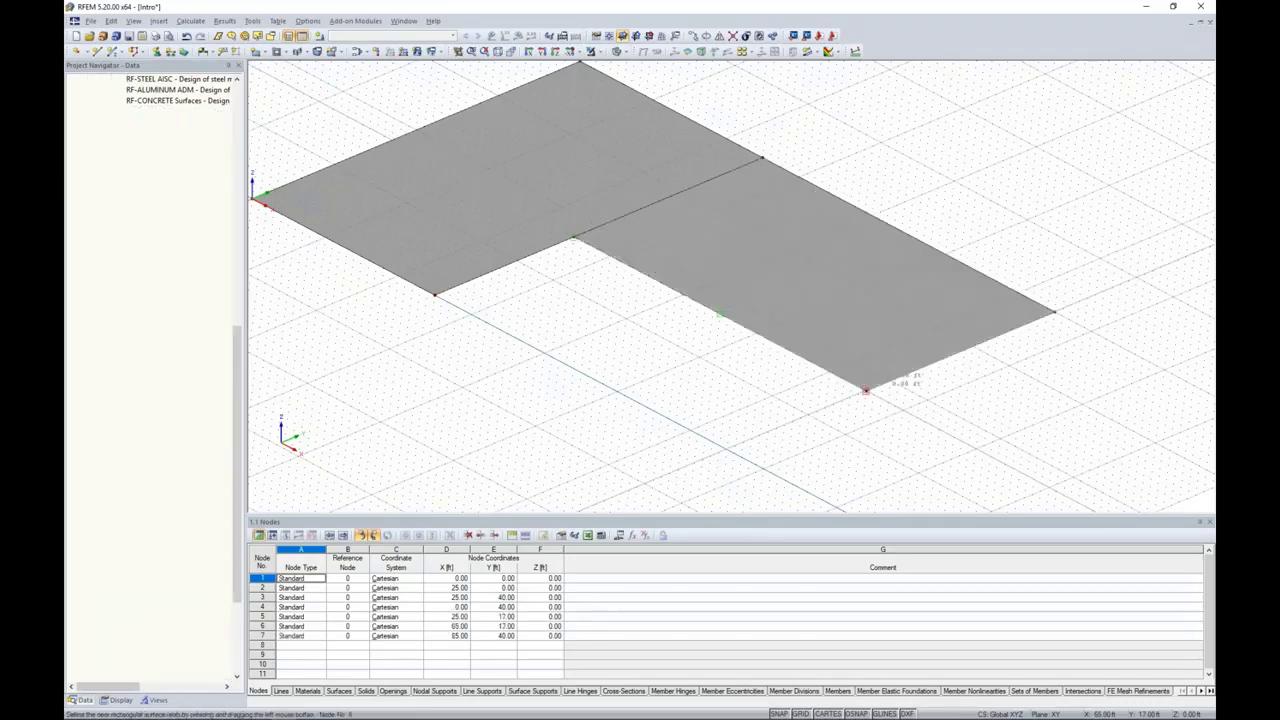
{"action": "scroll", "coordinate": [620, 342], "scroll_direction": "down", "scroll_amount": 3}
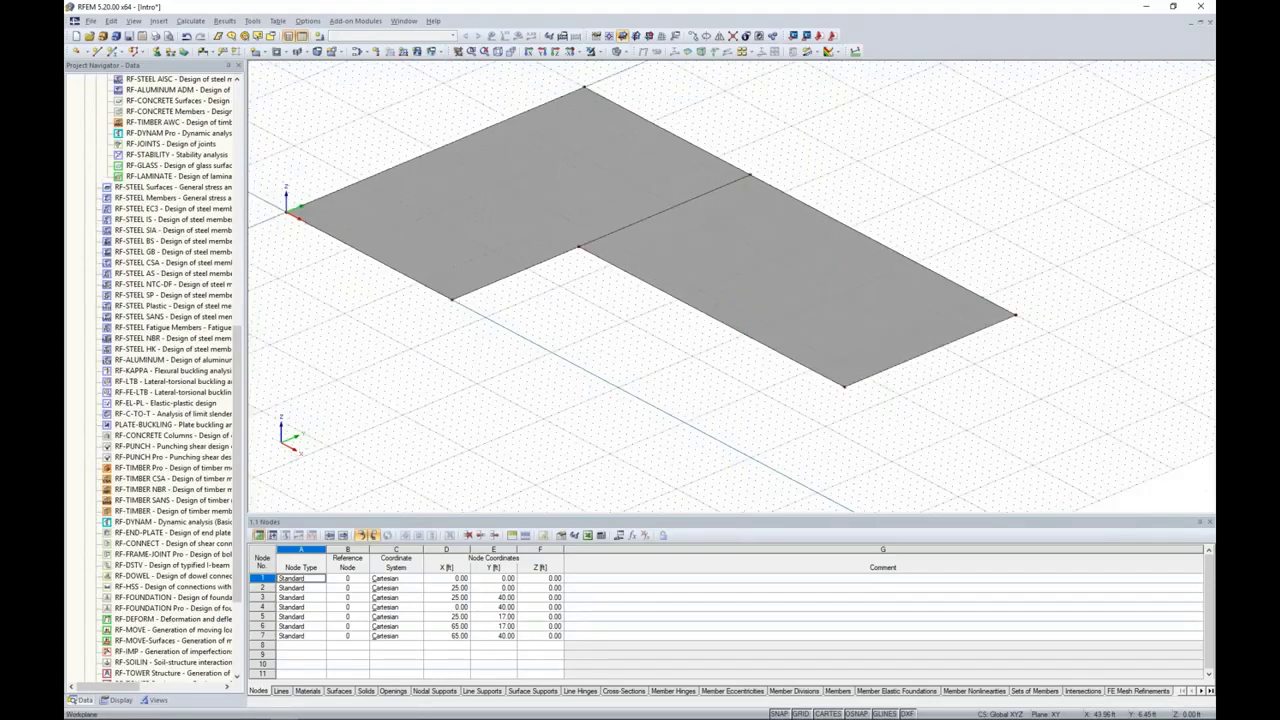
{"action": "middle_click_drag", "start_coordinate": [591, 403], "coordinate": [693, 411]}
{"action": "right_click_drag", "start_coordinate": [672, 412], "coordinate": [706, 402]}
{"action": "left_click", "coordinate": [607, 362]}
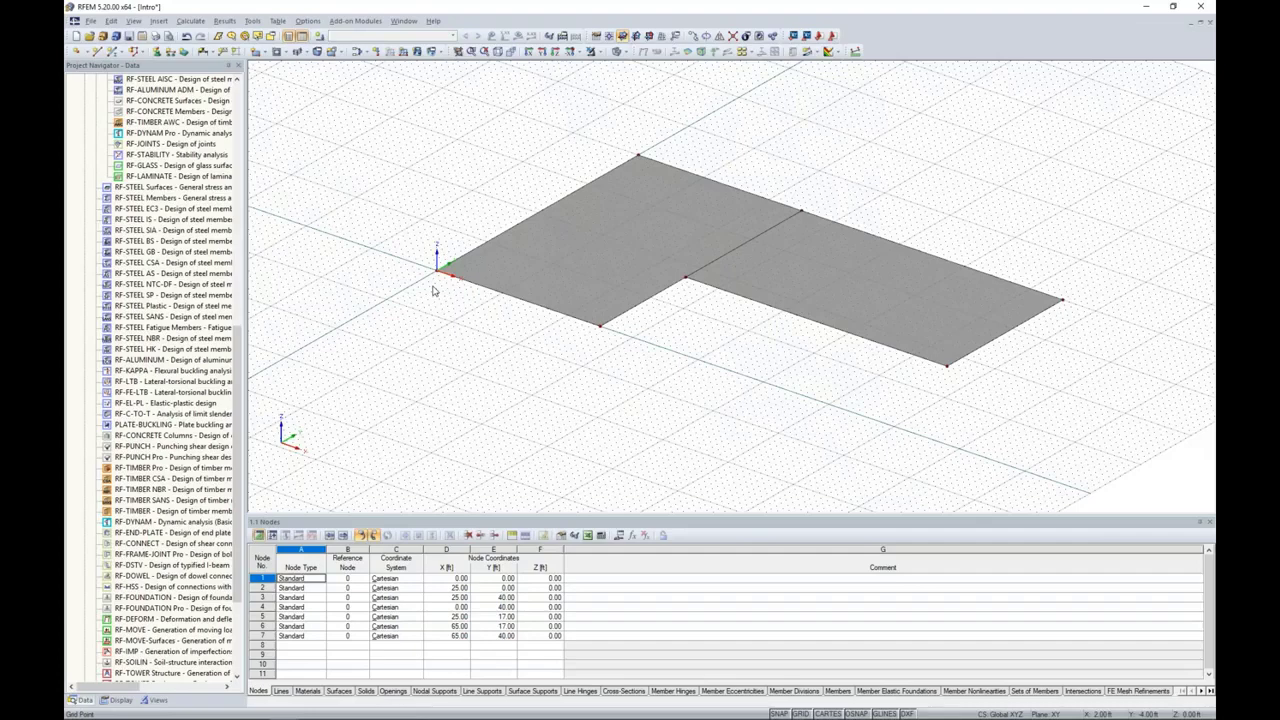
Step: Draw a radius-defined arc from the origin to X 25 ft, Y 0 ft, bulging outward through X 12.5 ft, Y -8.40 ft
{"action": "left_click_drag", "start_coordinate": [238, 336], "coordinate": [252, 99]}
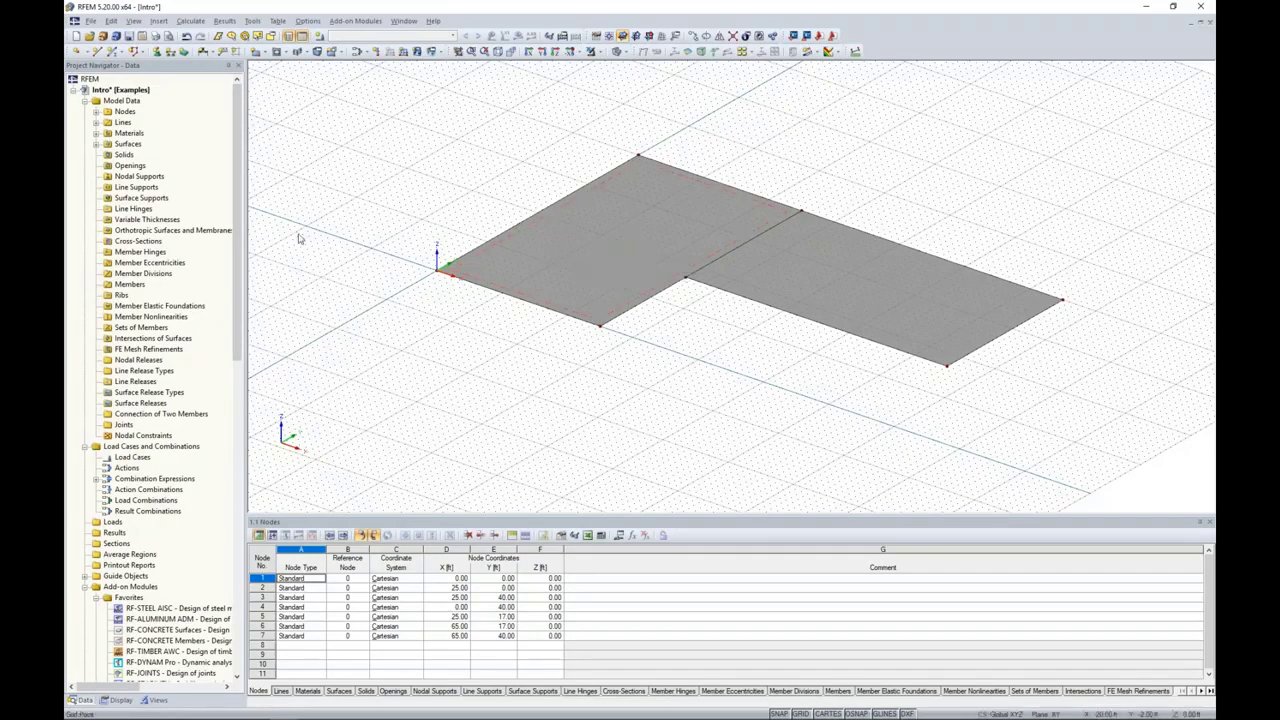
{"action": "left_click", "coordinate": [97, 52]}
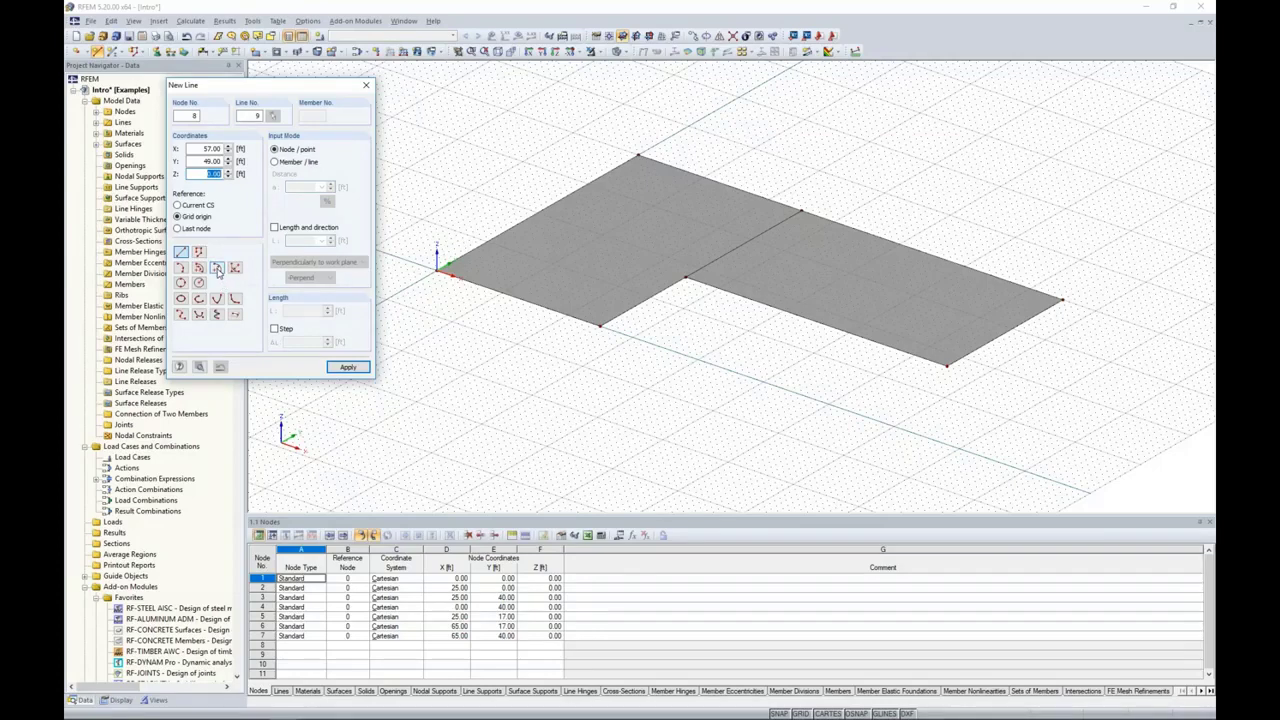
{"action": "left_click", "coordinate": [217, 269]}
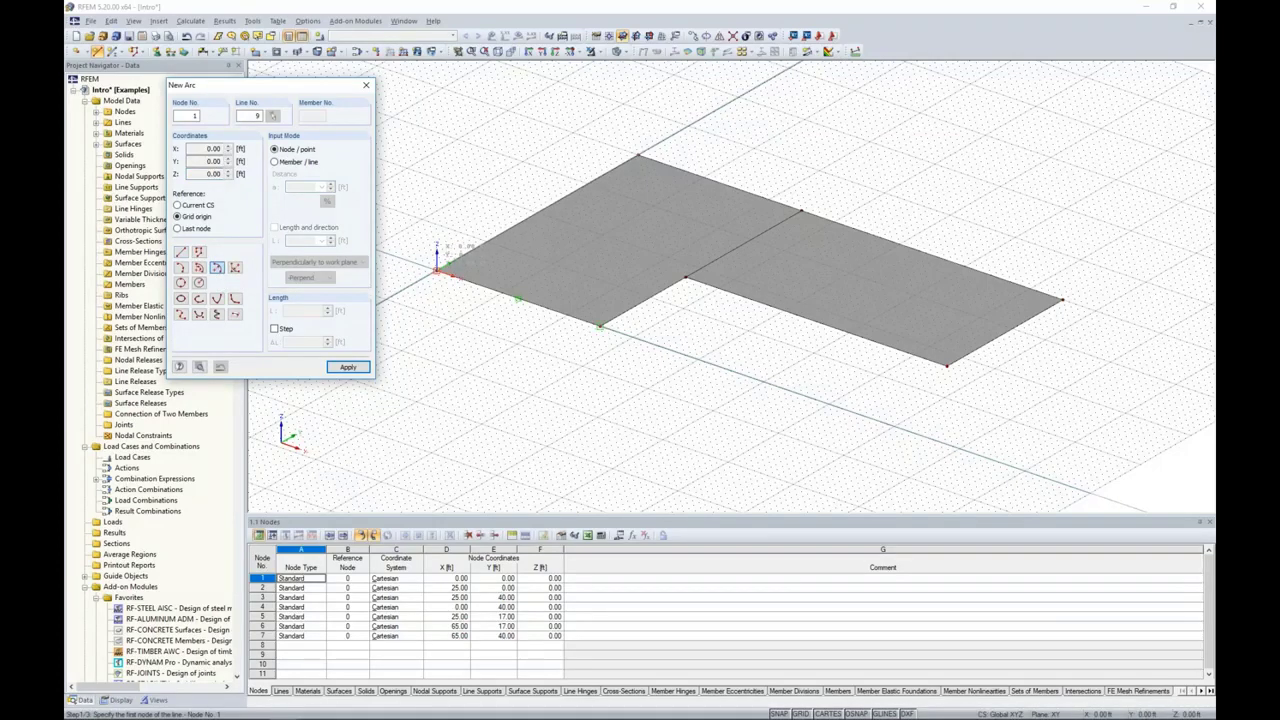
{"action": "left_click", "coordinate": [437, 269]}
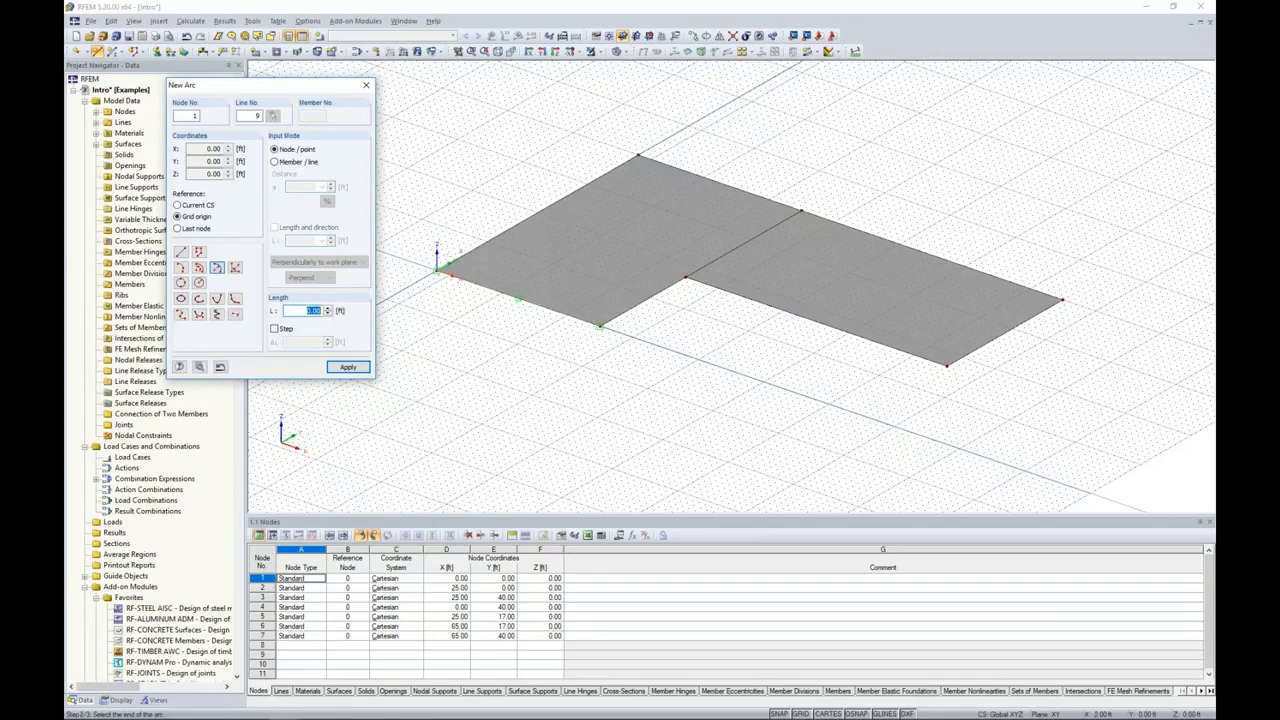
{"action": "left_click", "coordinate": [642, 303]}
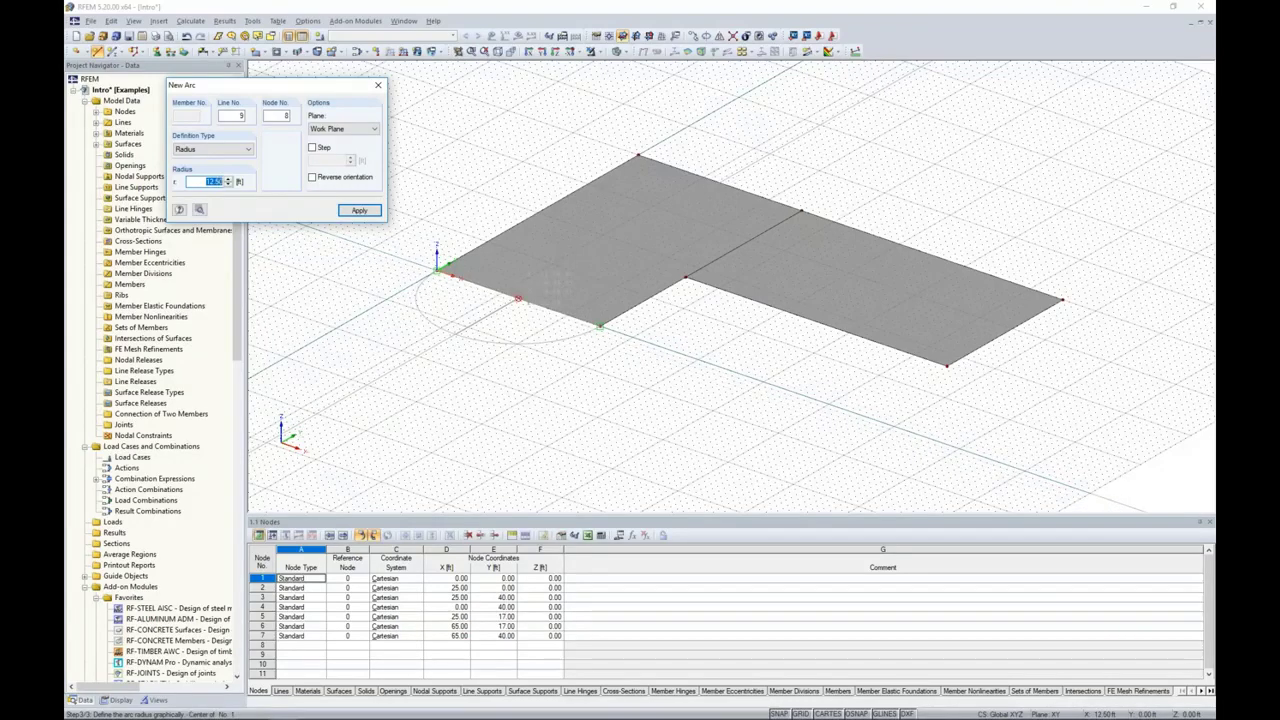
{"action": "type", "text": "1"}
{"action": "key", "text": "Return"}
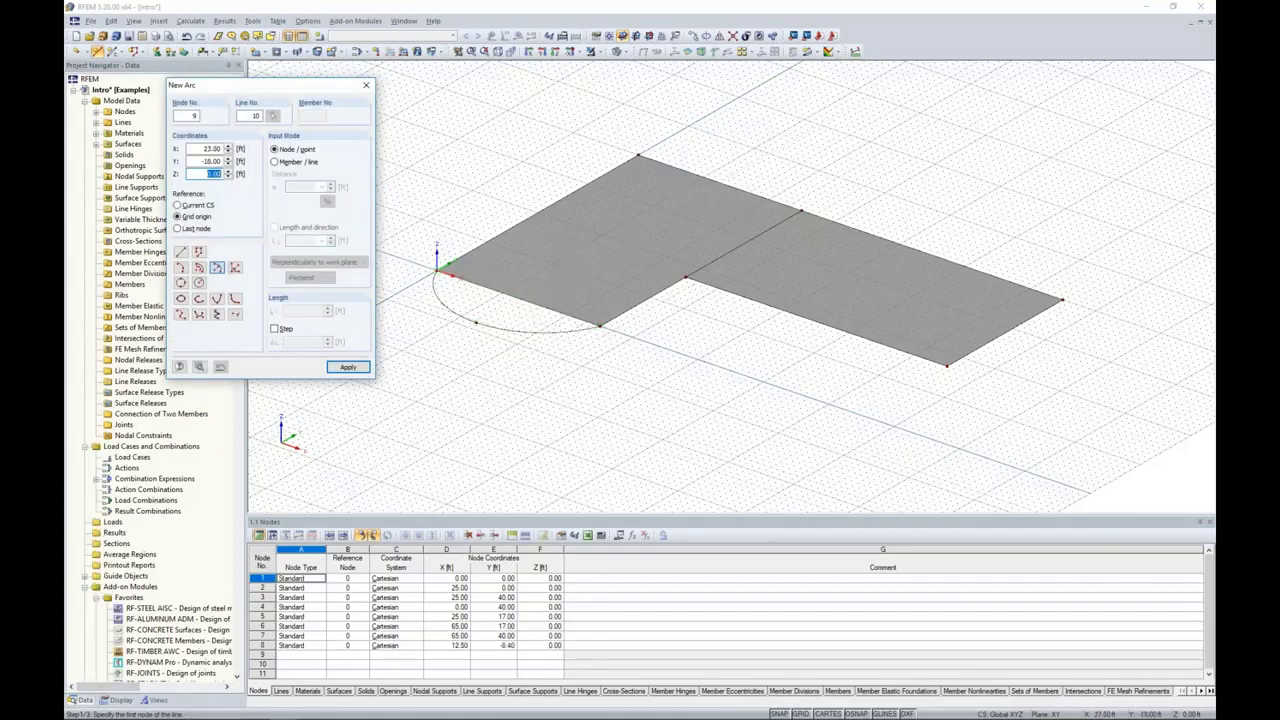
{"action": "key", "text": "Escape"}
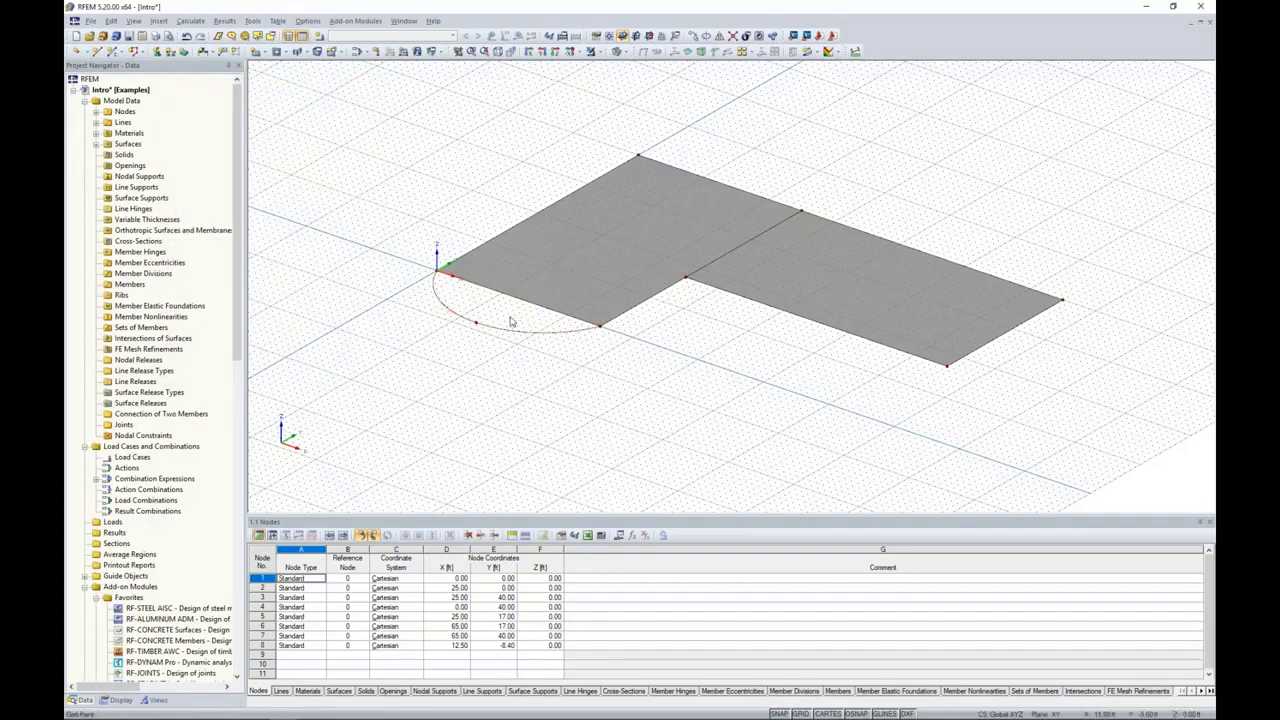
Step: Delete the first slab's straight edge between the arc's endpoints together with the slab surface it bounds
{"action": "scroll", "coordinate": [529, 308], "scroll_direction": "up", "scroll_amount": 3}
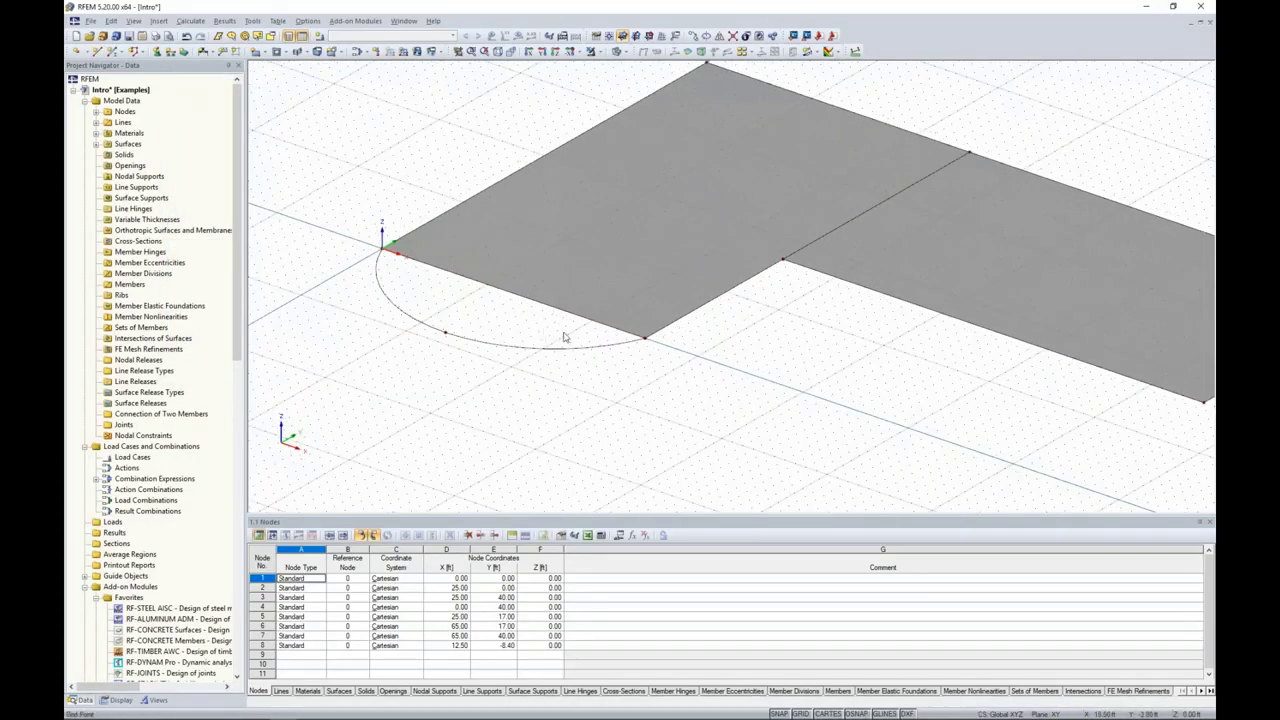
{"action": "left_click_drag", "start_coordinate": [573, 332], "coordinate": [466, 241]}
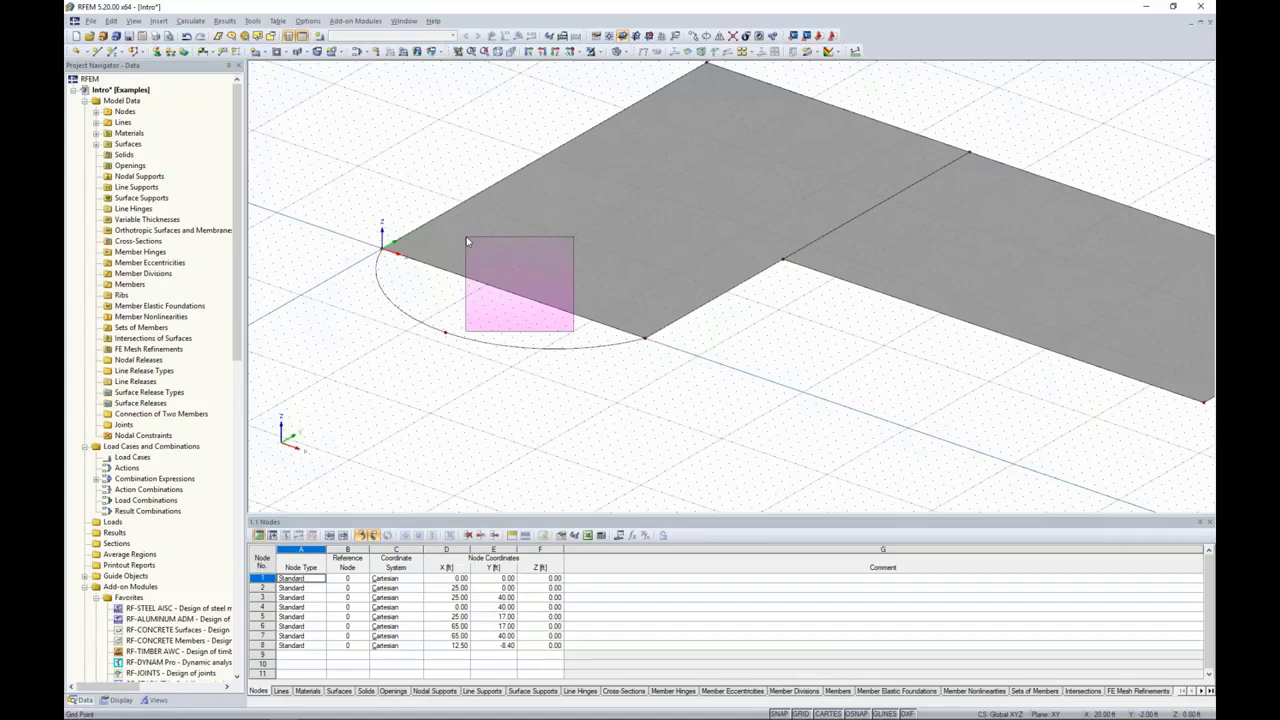
{"action": "left_click_drag", "start_coordinate": [466, 241], "coordinate": [466, 240]}
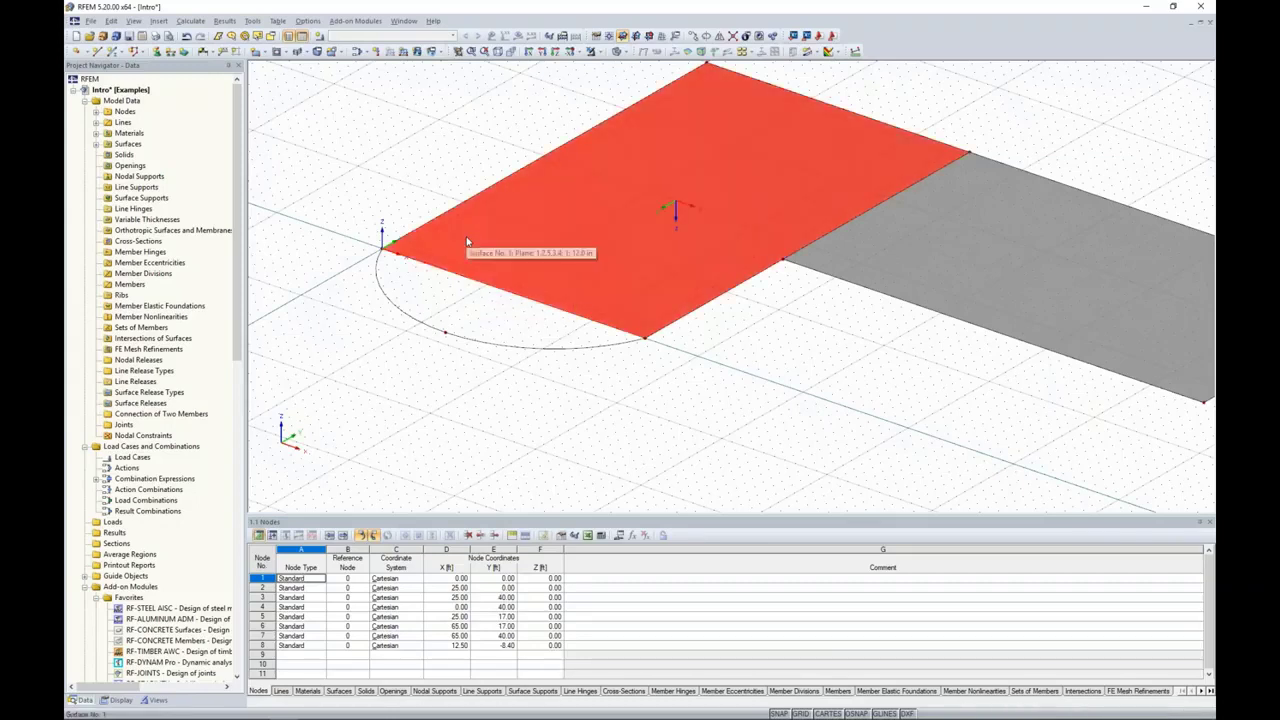
{"action": "key", "text": "Delete"}
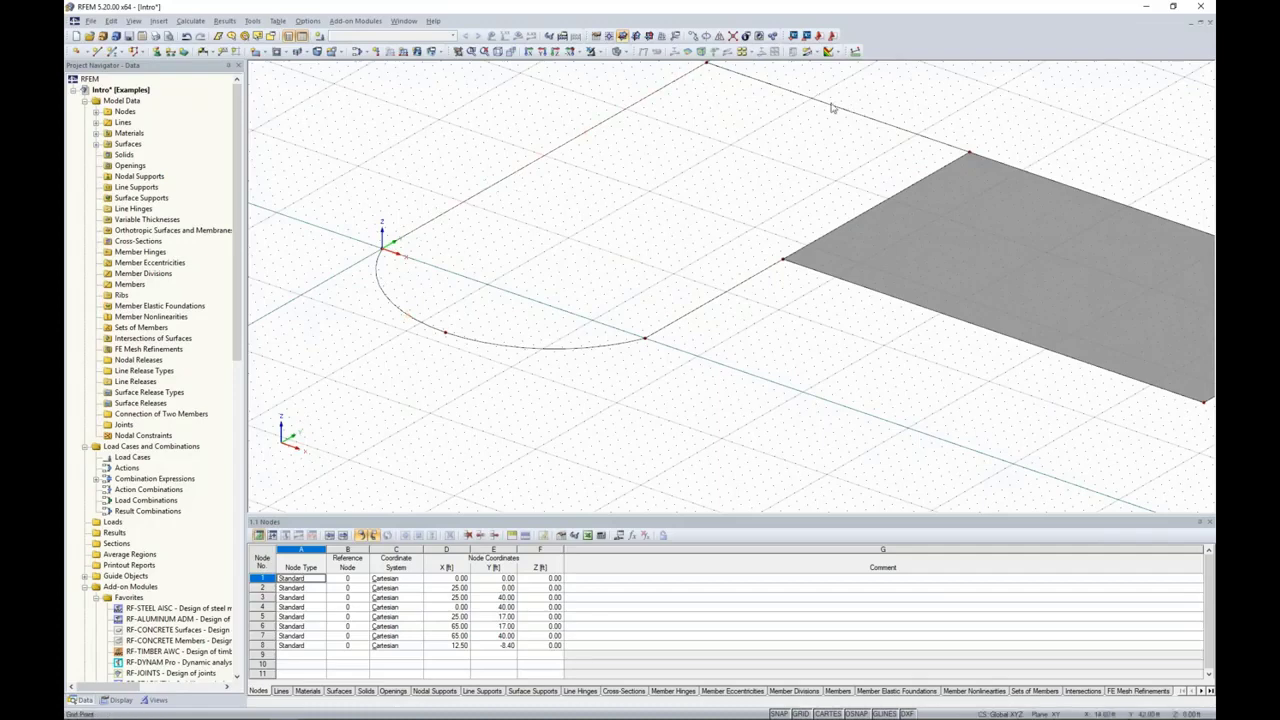
Step: Create a 12 in thick, 4000 psi concrete surface with Standard stiffness from the boundary lines formed by the arc and the three remaining edges
{"action": "left_click", "coordinate": [259, 52]}
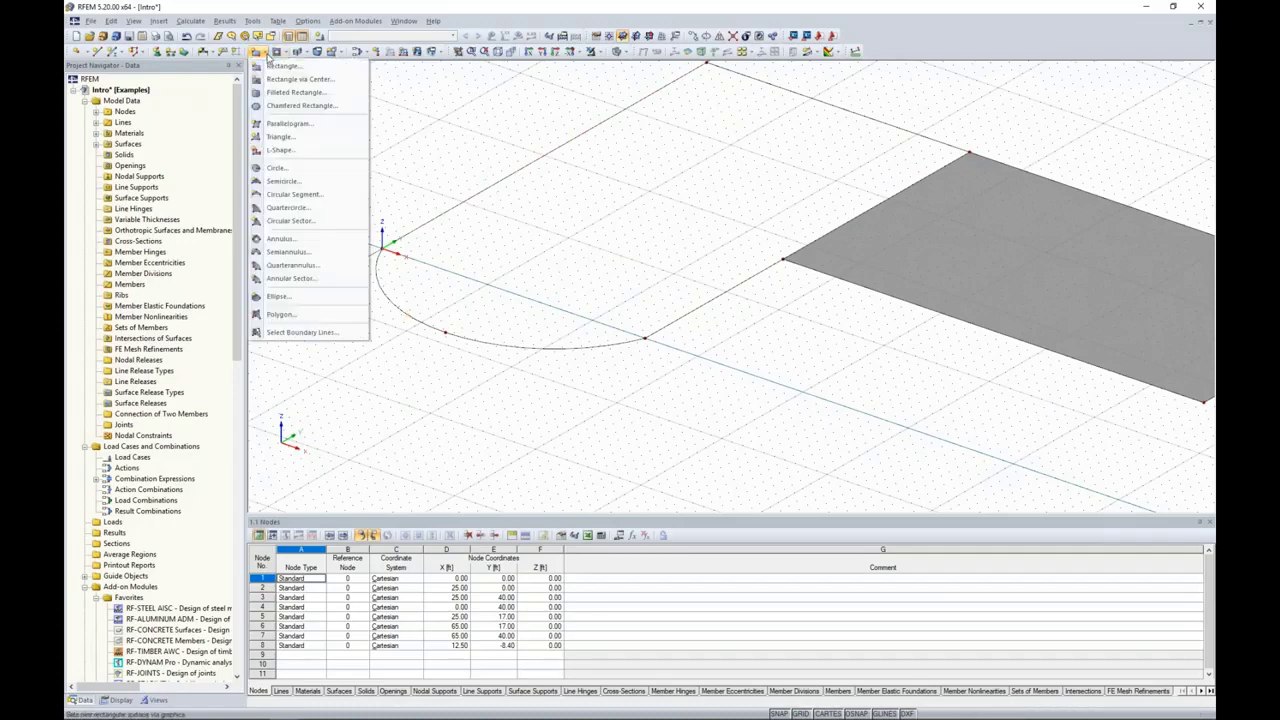
{"action": "left_click", "coordinate": [273, 334]}
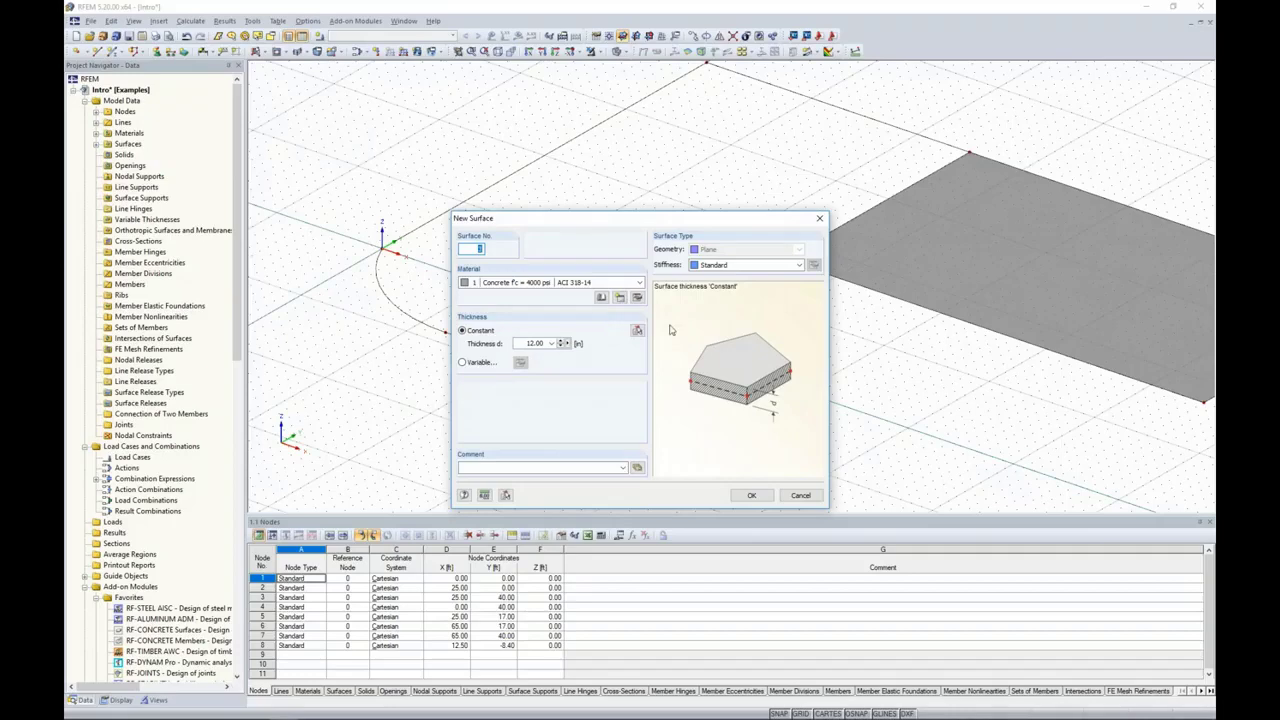
{"action": "left_click", "coordinate": [751, 495]}
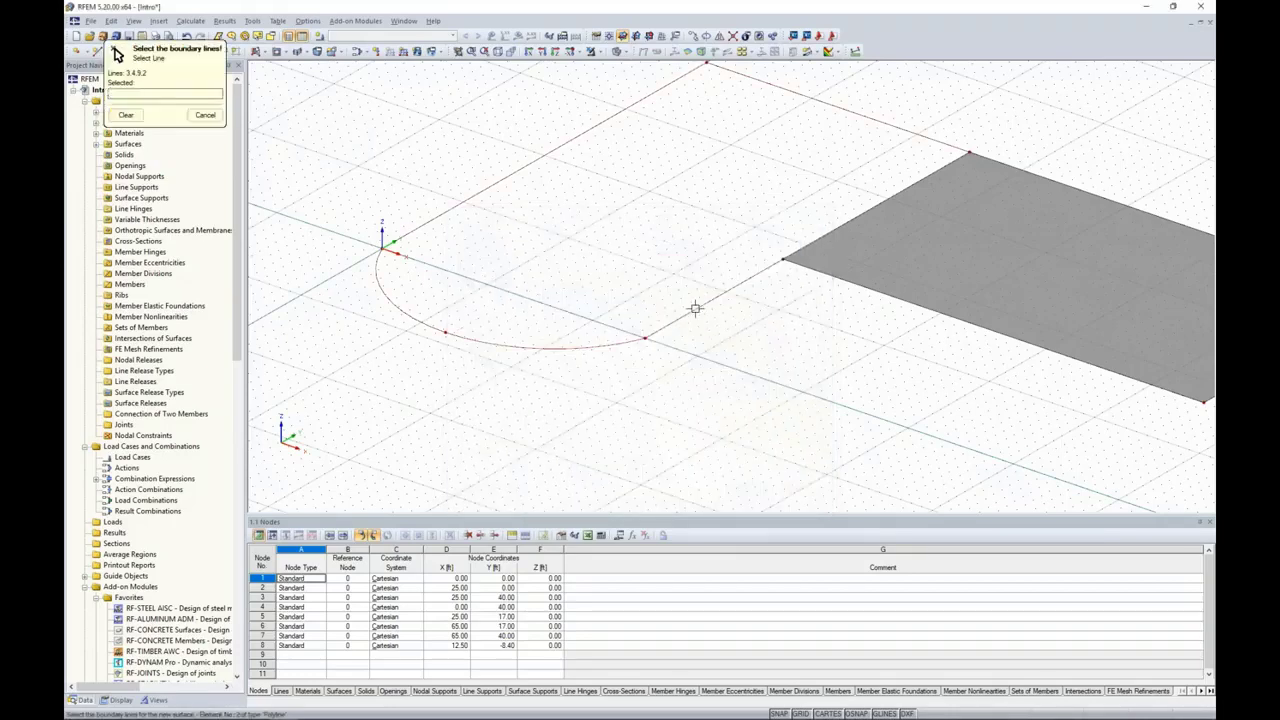
{"action": "left_click", "coordinate": [797, 247]}
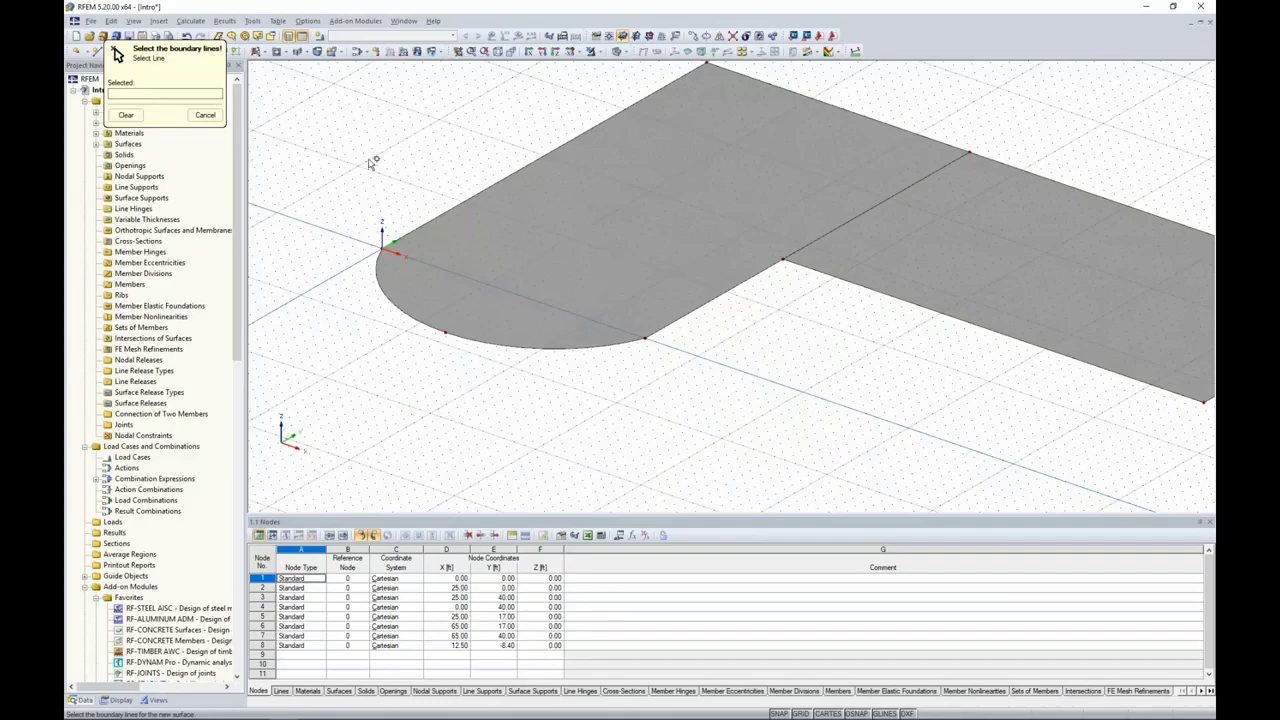
{"action": "key", "text": "Escape"}
{"action": "scroll", "coordinate": [591, 367], "scroll_direction": "down", "scroll_amount": 1}
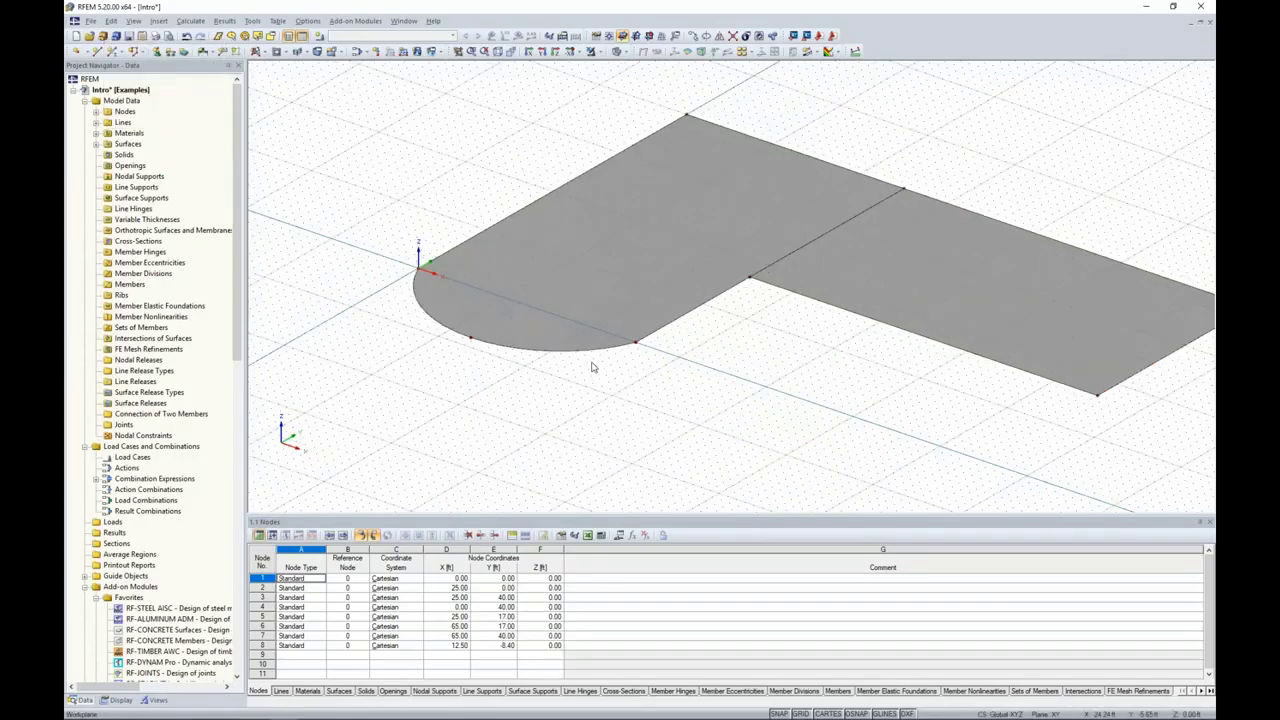
{"action": "scroll", "coordinate": [714, 382], "scroll_direction": "down", "scroll_amount": 1}
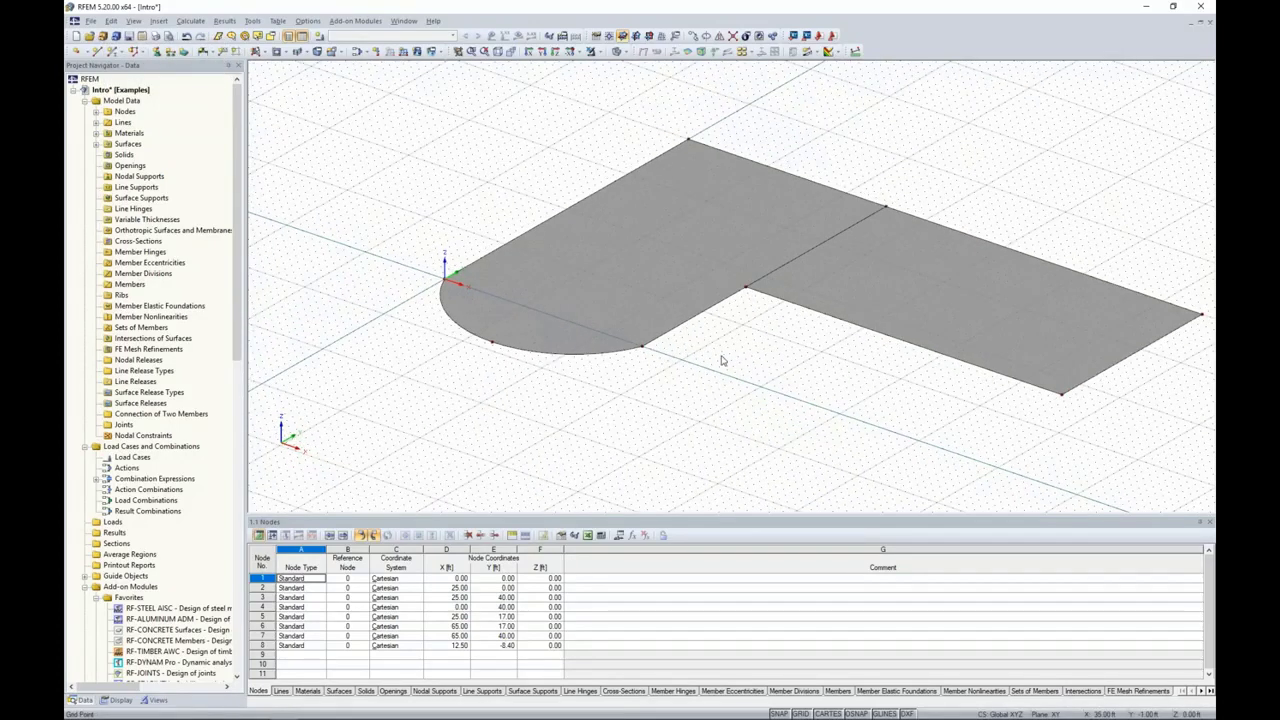
Step: Switch the model display from solid to wireframe
{"action": "middle_click_drag", "start_coordinate": [406, 193], "coordinate": [469, 194], "text": "ctrl"}
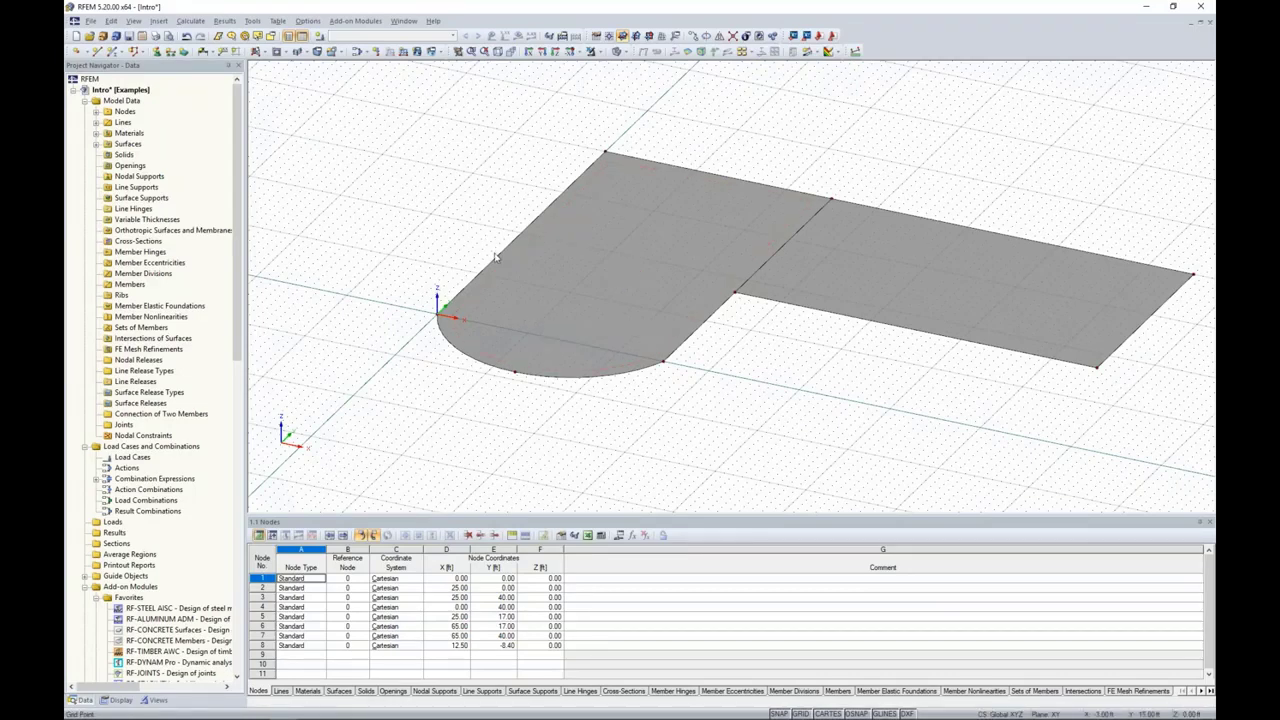
{"action": "middle_click_drag", "start_coordinate": [497, 257], "coordinate": [523, 229]}
{"action": "middle_click_drag", "start_coordinate": [512, 296], "coordinate": [527, 297], "text": "ctrl"}
{"action": "scroll", "coordinate": [527, 296], "scroll_direction": "up", "scroll_amount": 5}
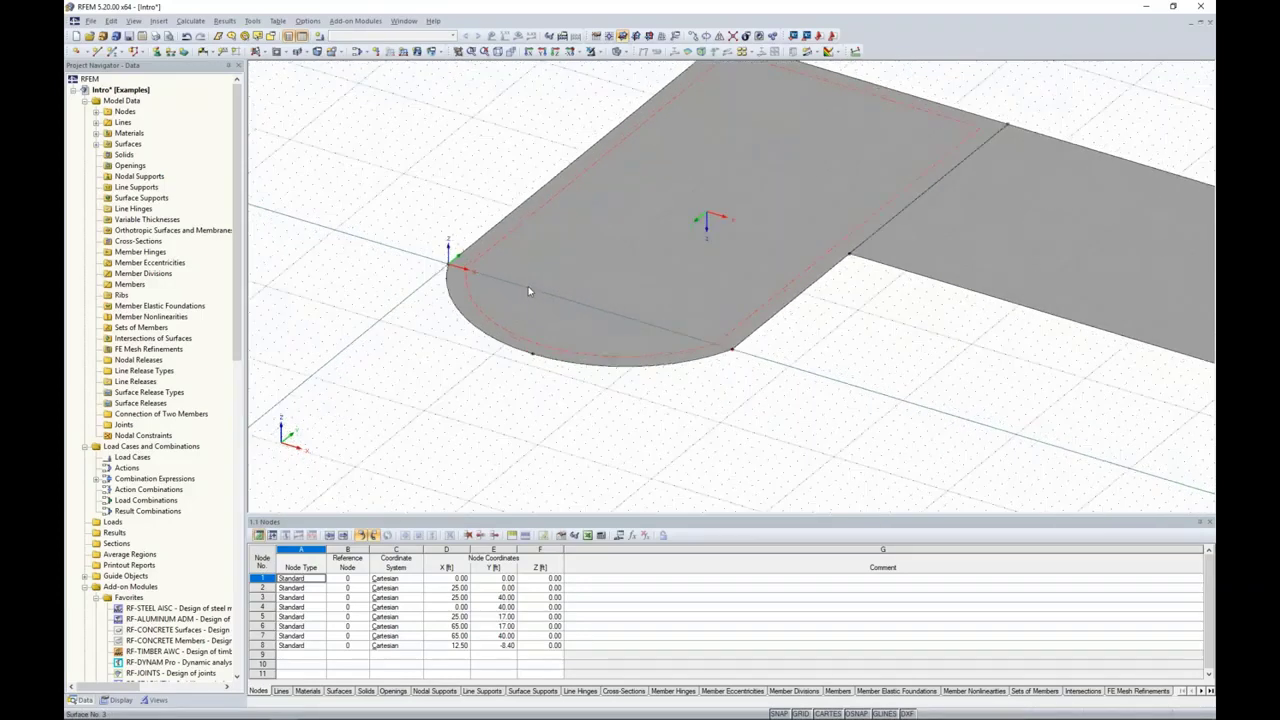
{"action": "left_click", "coordinate": [624, 52]}
{"action": "left_click", "coordinate": [628, 66]}
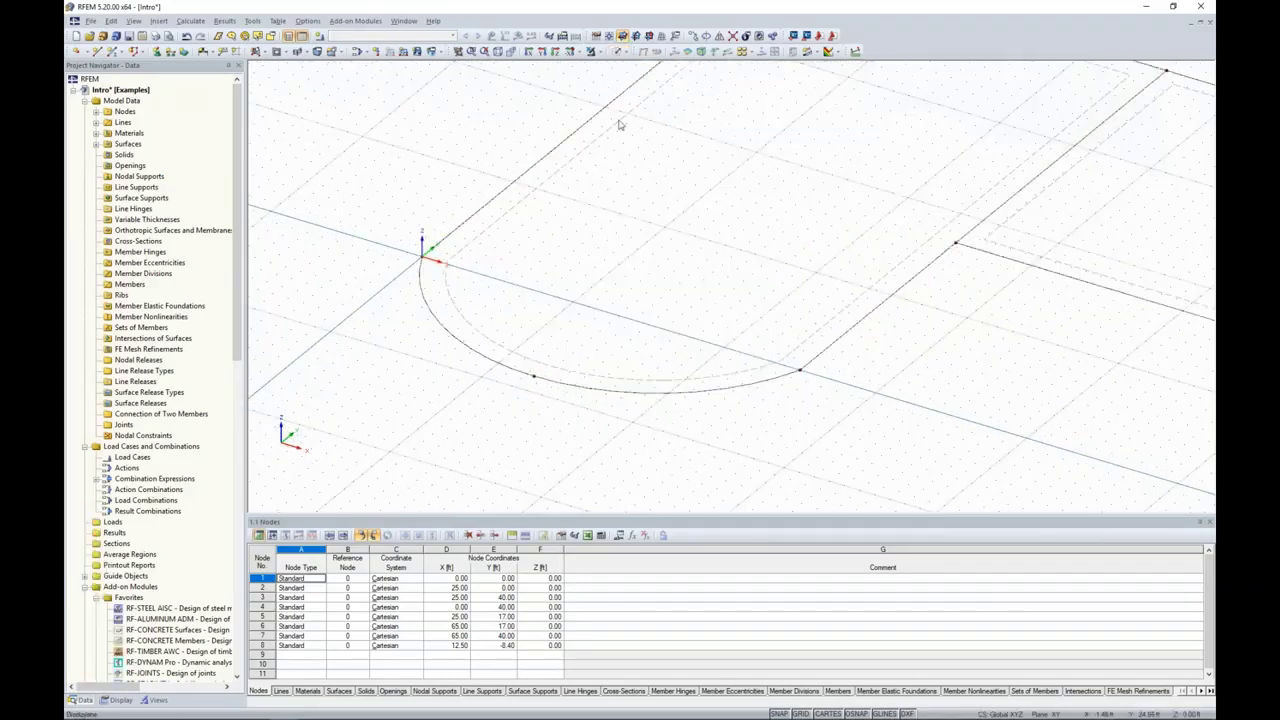
Step: Place nodes in the XY plane at (3, 0), (22, 0) and (22, 20) ft inside the arc-ended slab
{"action": "middle_click_drag", "start_coordinate": [628, 263], "coordinate": [636, 291]}
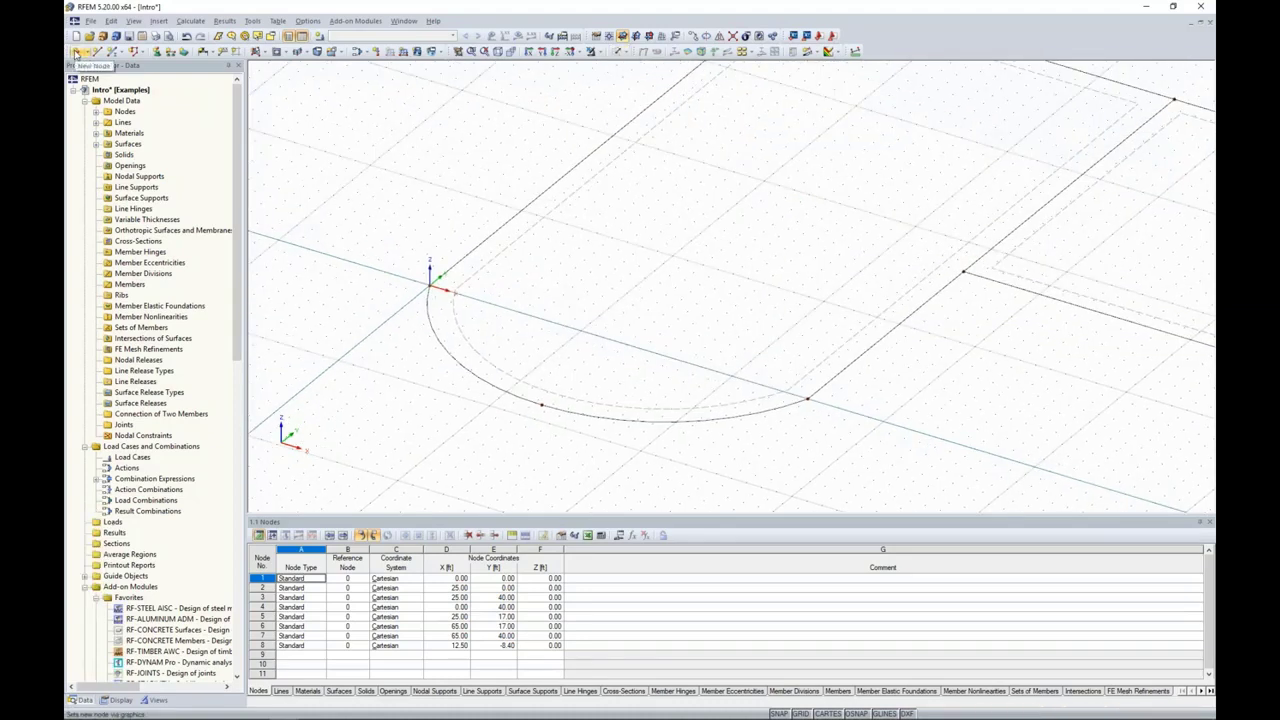
{"action": "left_click", "coordinate": [76, 54]}
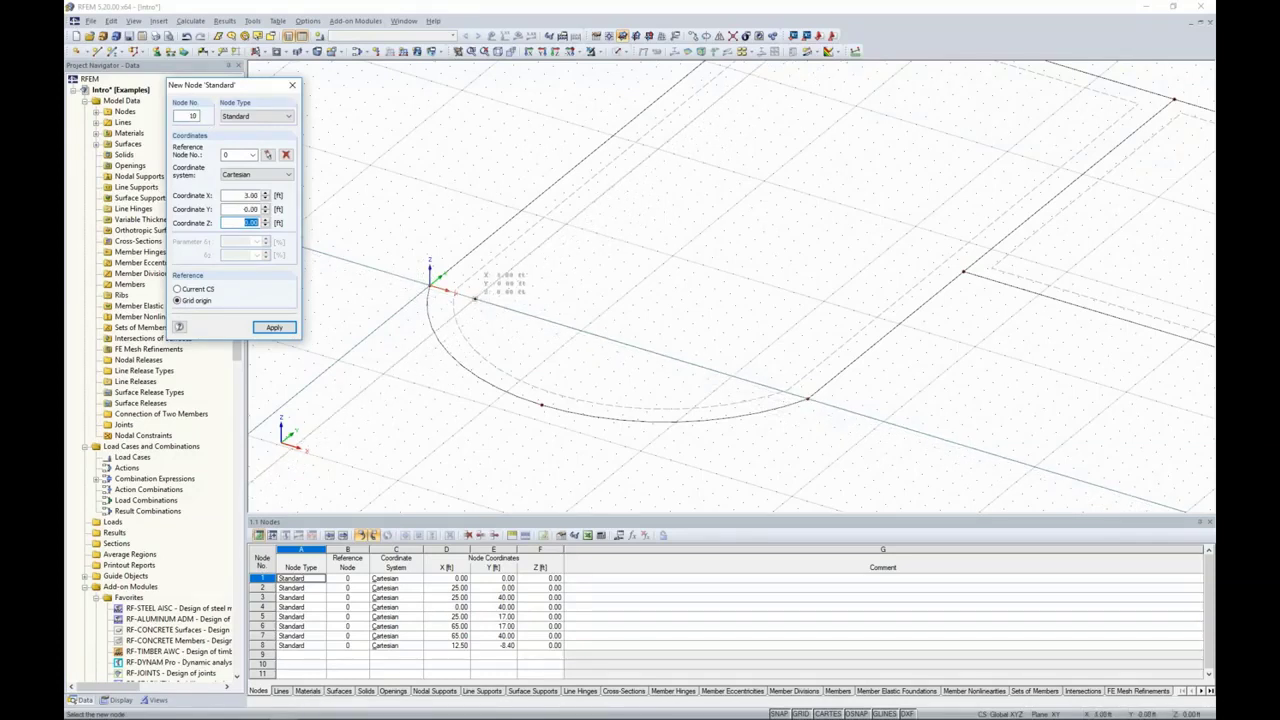
{"action": "left_click", "coordinate": [475, 298]}
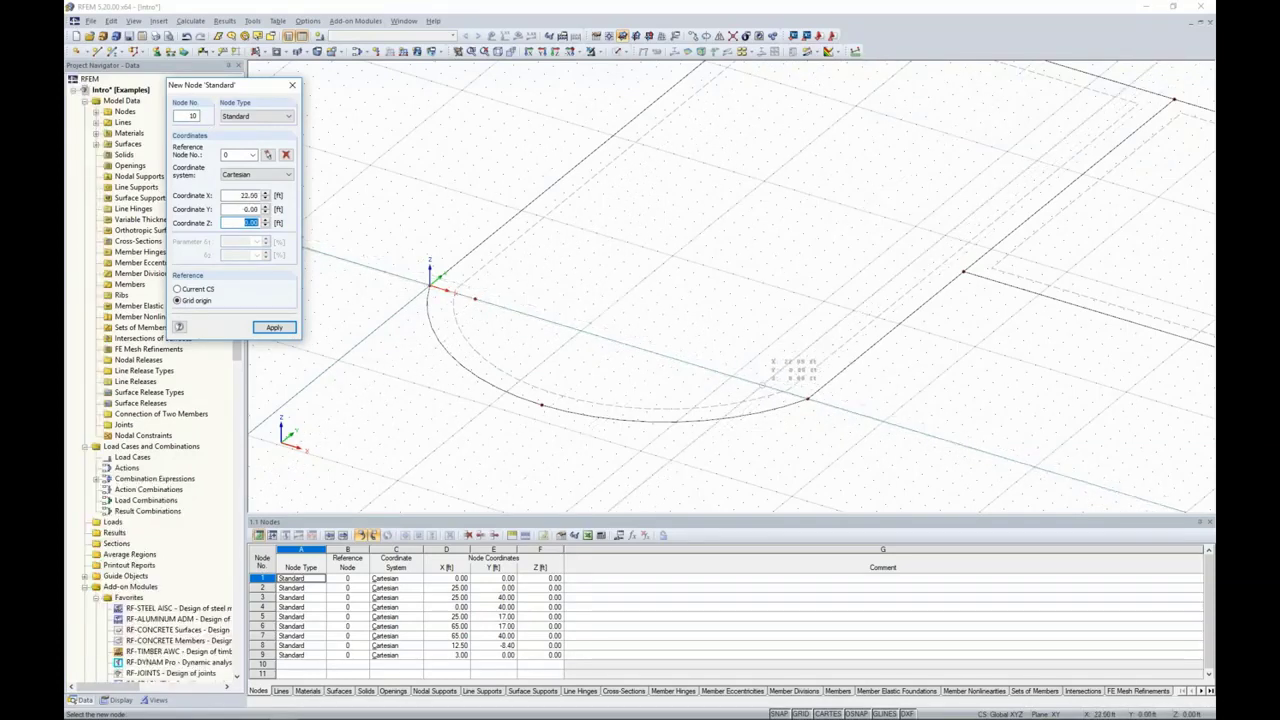
{"action": "left_click", "coordinate": [762, 385]}
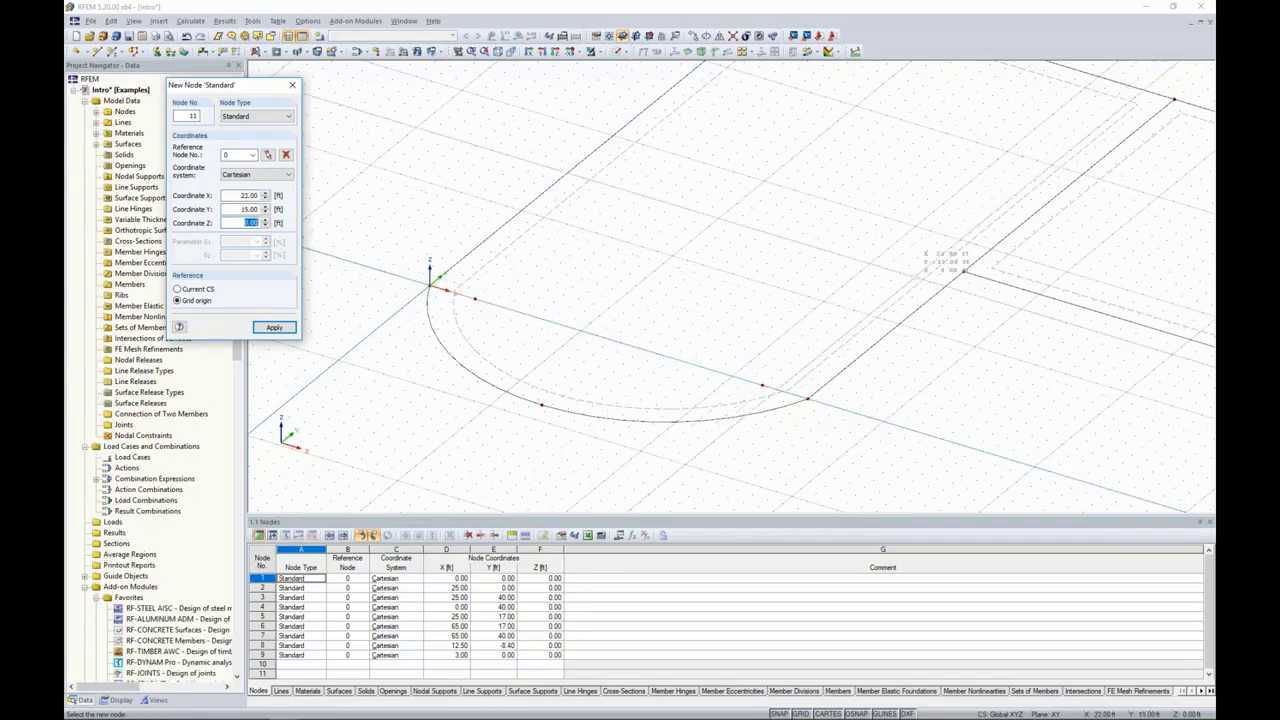
{"action": "middle_click_drag", "start_coordinate": [947, 262], "coordinate": [865, 293]}
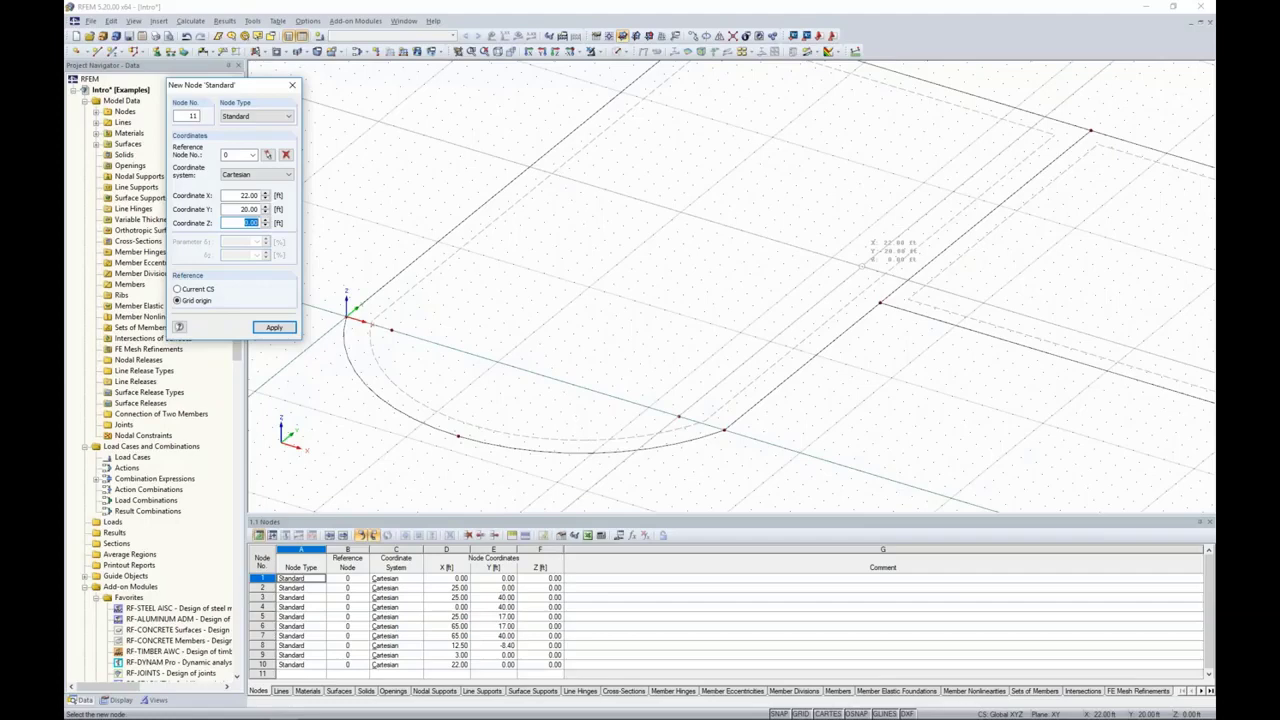
{"action": "left_click", "coordinate": [862, 266]}
Step: Place two more nodes just inside the far corners of the arc-ended slab, near Y 40 ft, and finish node placement
{"action": "middle_click_drag", "start_coordinate": [862, 266], "coordinate": [765, 327]}
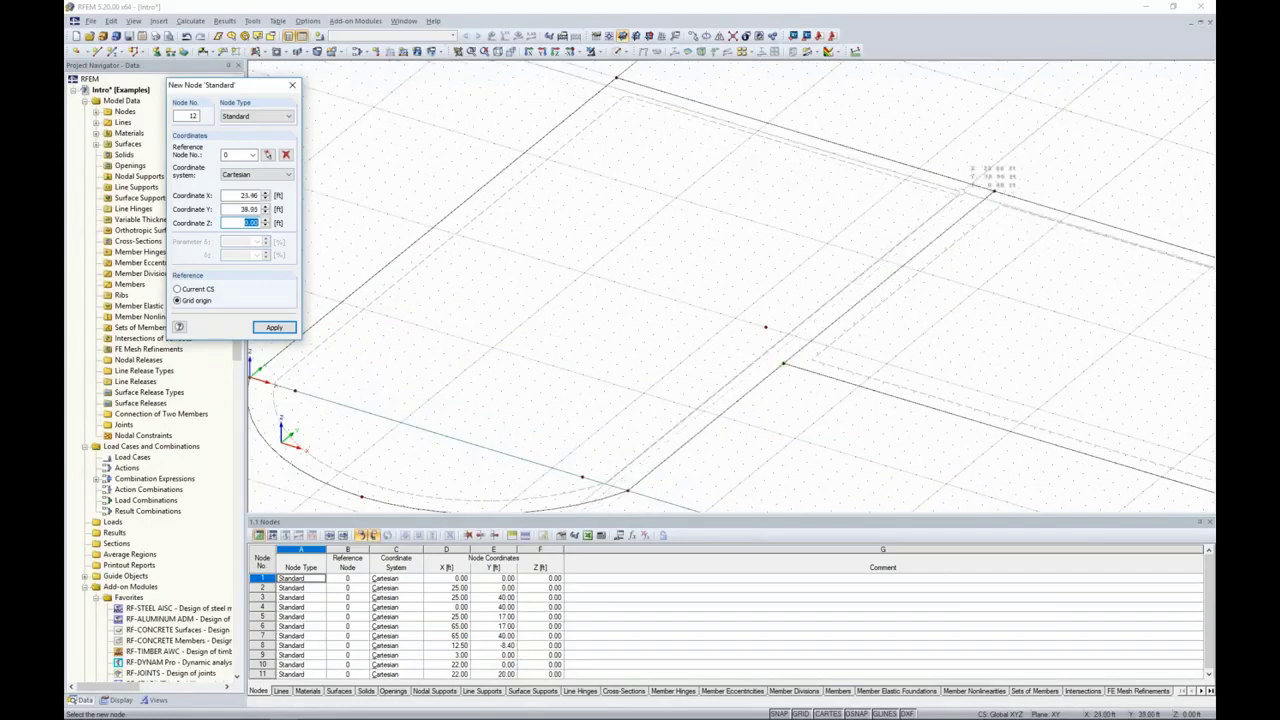
{"action": "left_click", "coordinate": [993, 190]}
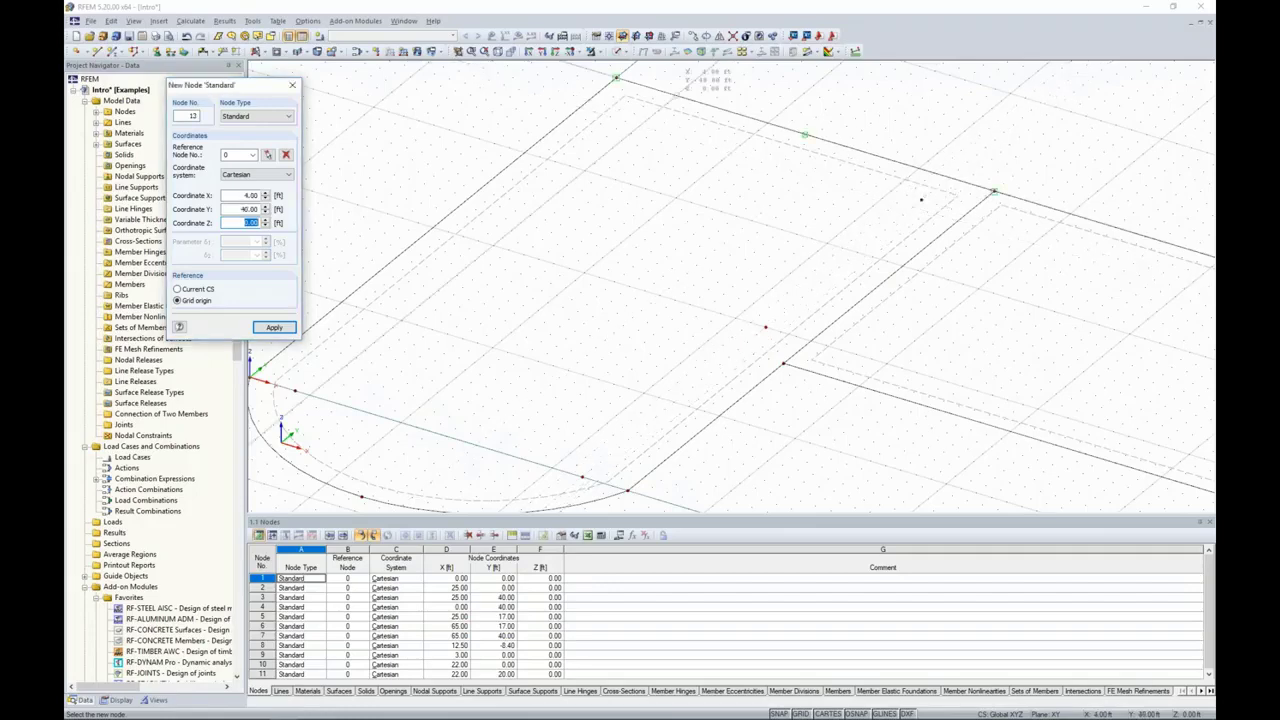
{"action": "left_click", "coordinate": [616, 77]}
{"action": "scroll", "coordinate": [700, 270], "scroll_direction": "down", "scroll_amount": 5}
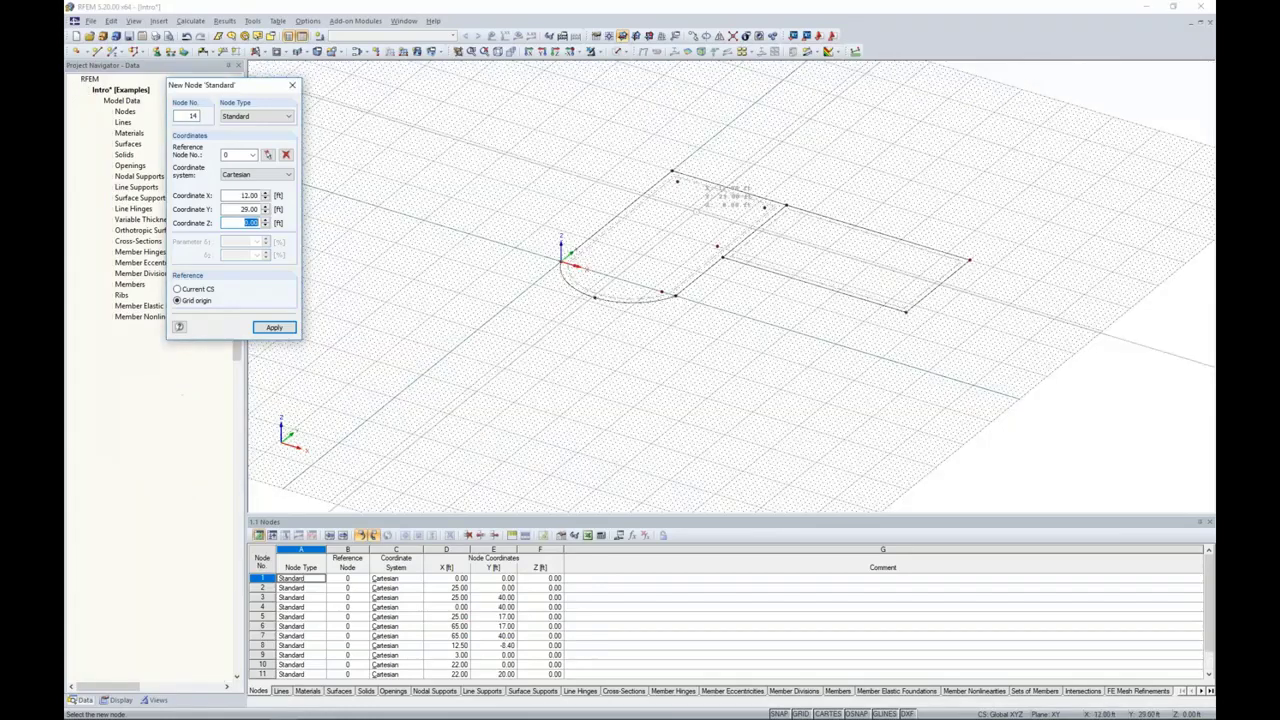
{"action": "key", "text": "Escape"}
Step: Start a new single member of type Beam with a 15 by 15 in solid rectangular cross-section in 4000 psi concrete
{"action": "scroll", "coordinate": [706, 291], "scroll_direction": "up", "scroll_amount": 3}
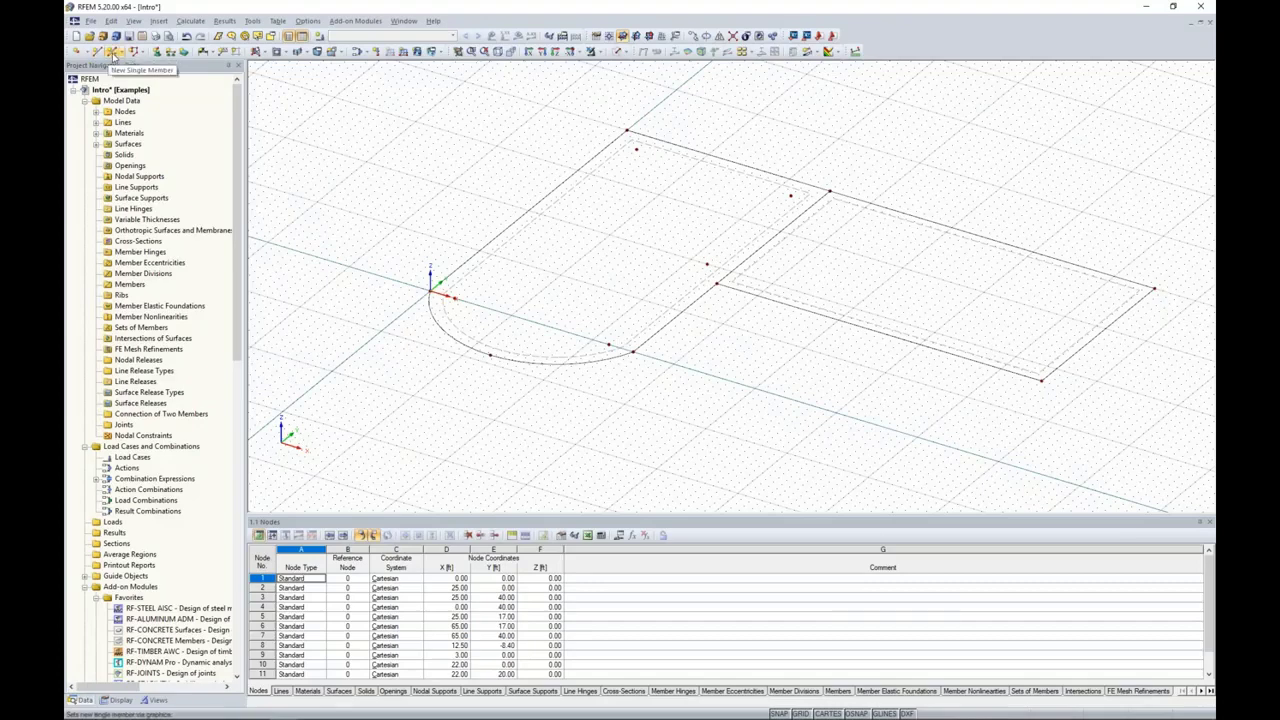
{"action": "left_click", "coordinate": [114, 52]}
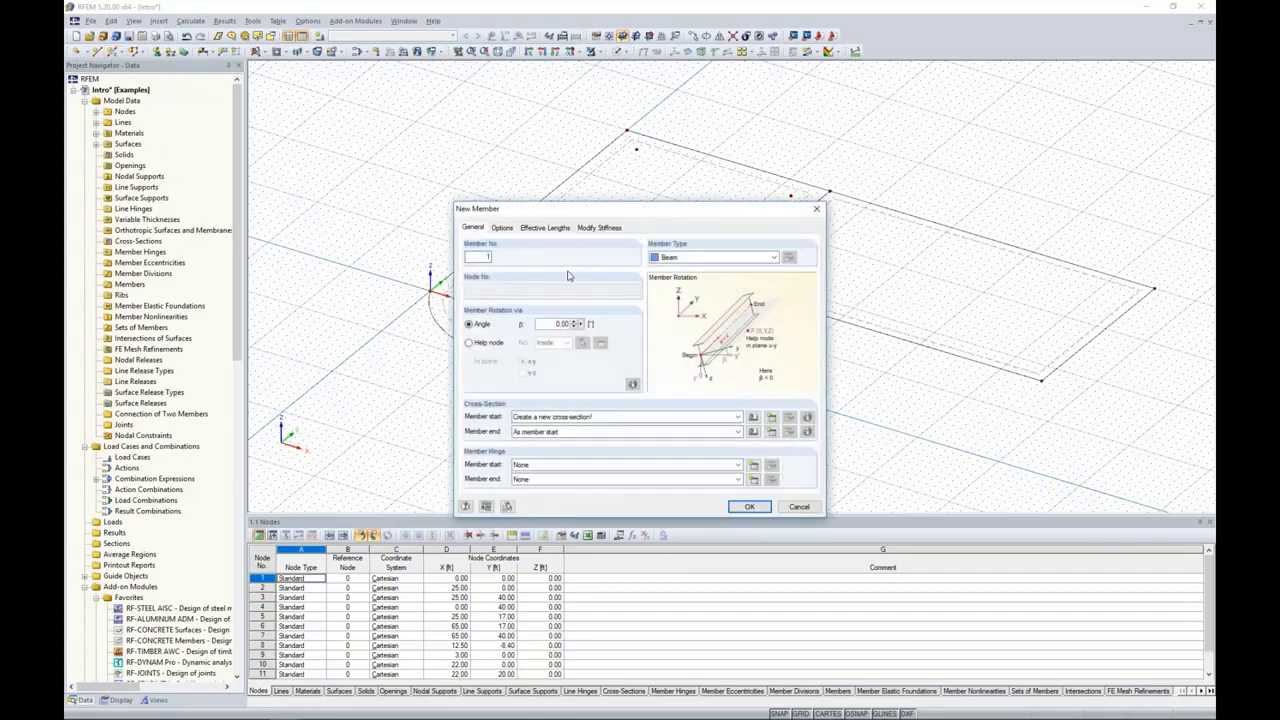
{"action": "left_click", "coordinate": [694, 261]}
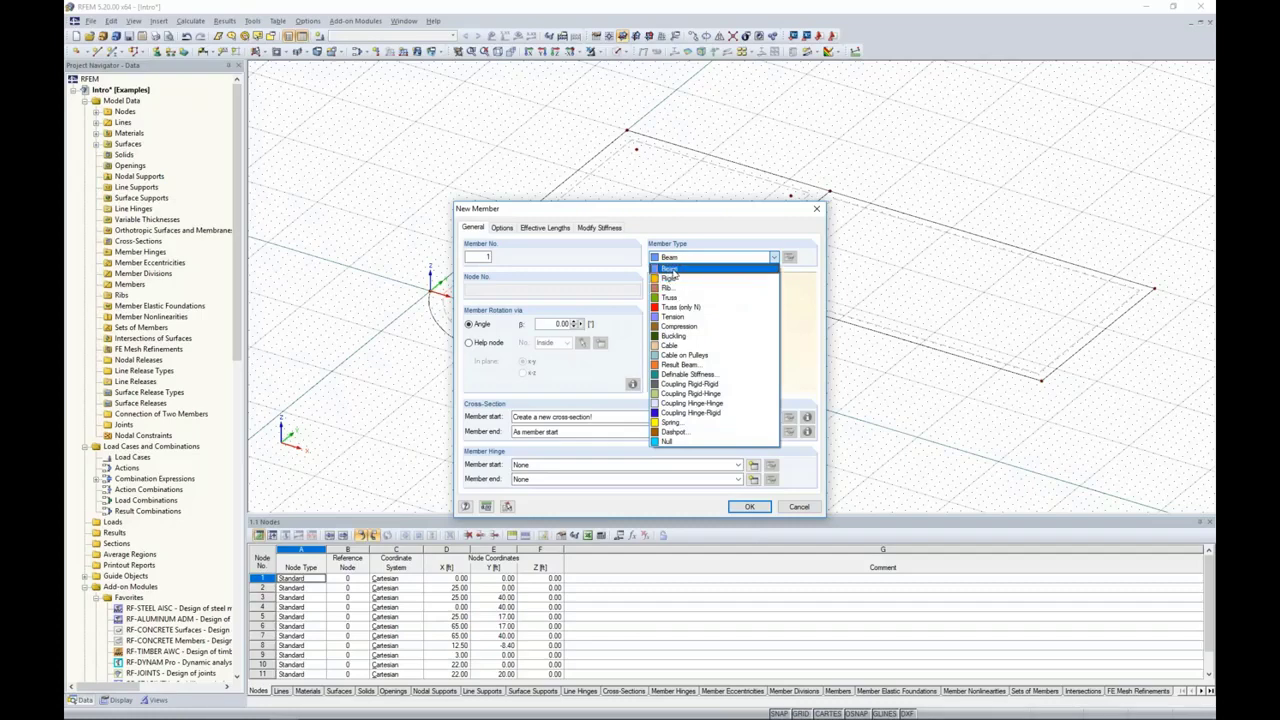
{"action": "left_click", "coordinate": [629, 270]}
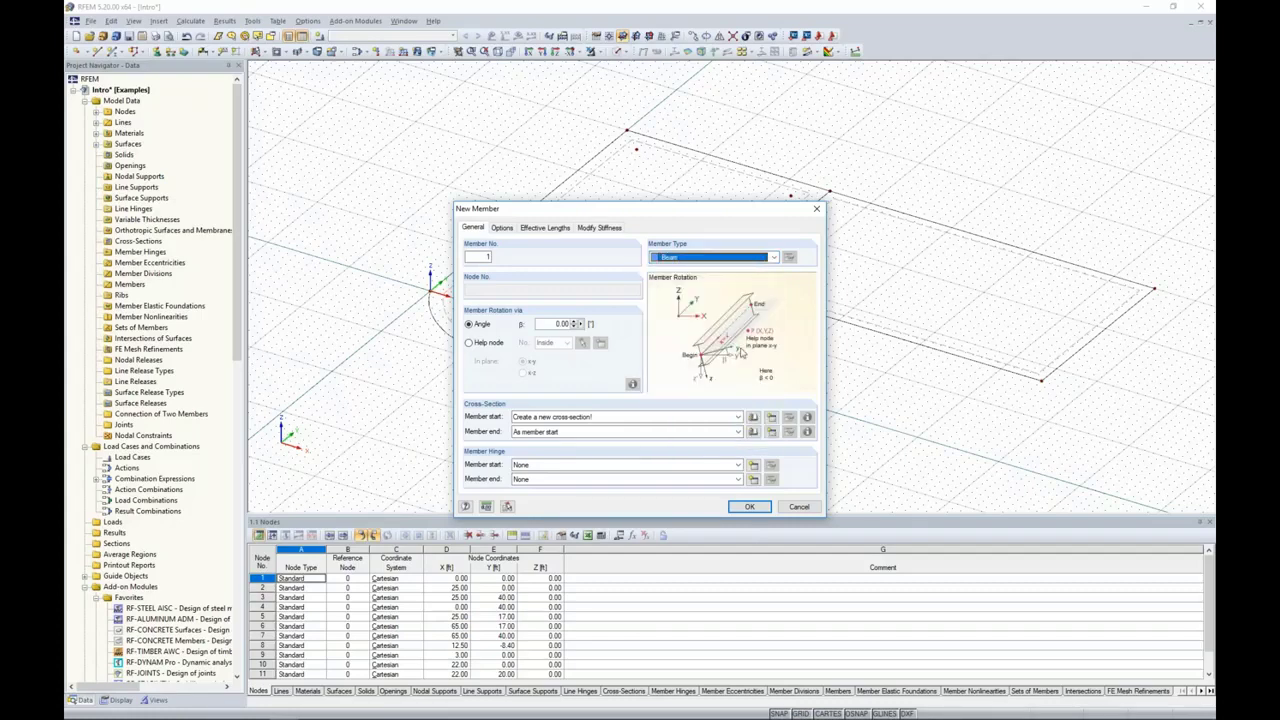
{"action": "left_click", "coordinate": [753, 418]}
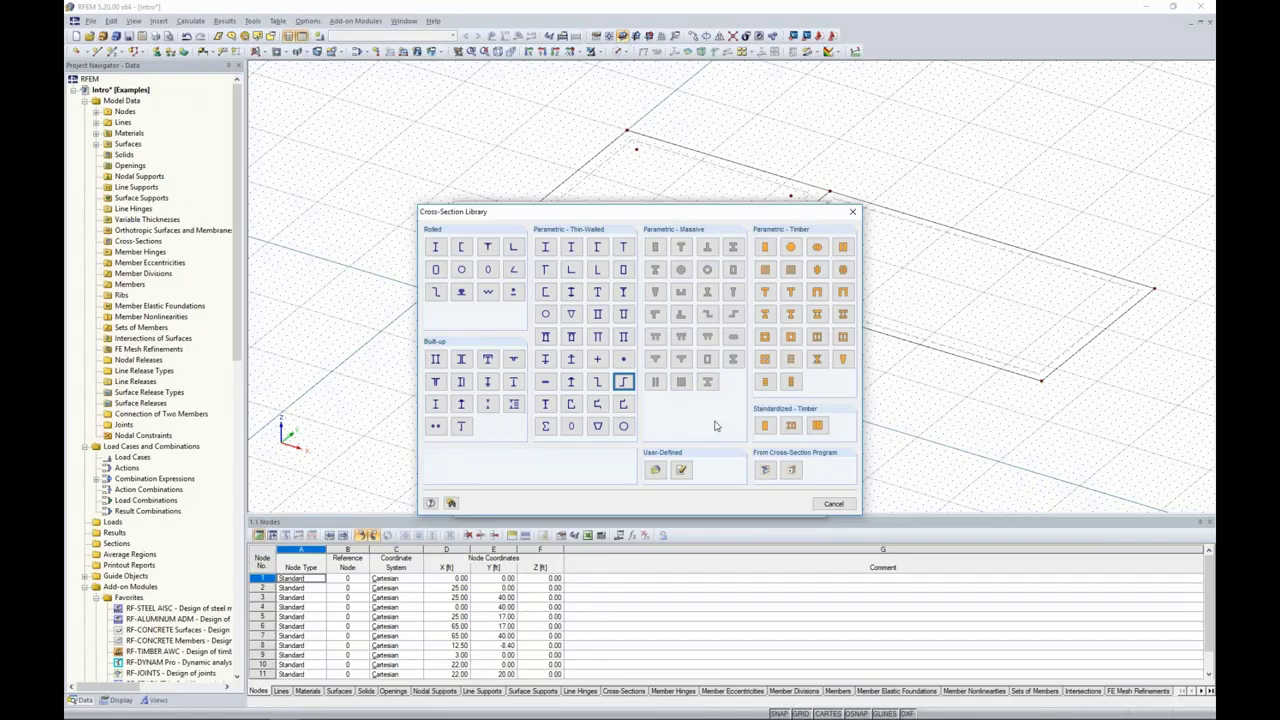
{"action": "left_click", "coordinate": [655, 247]}
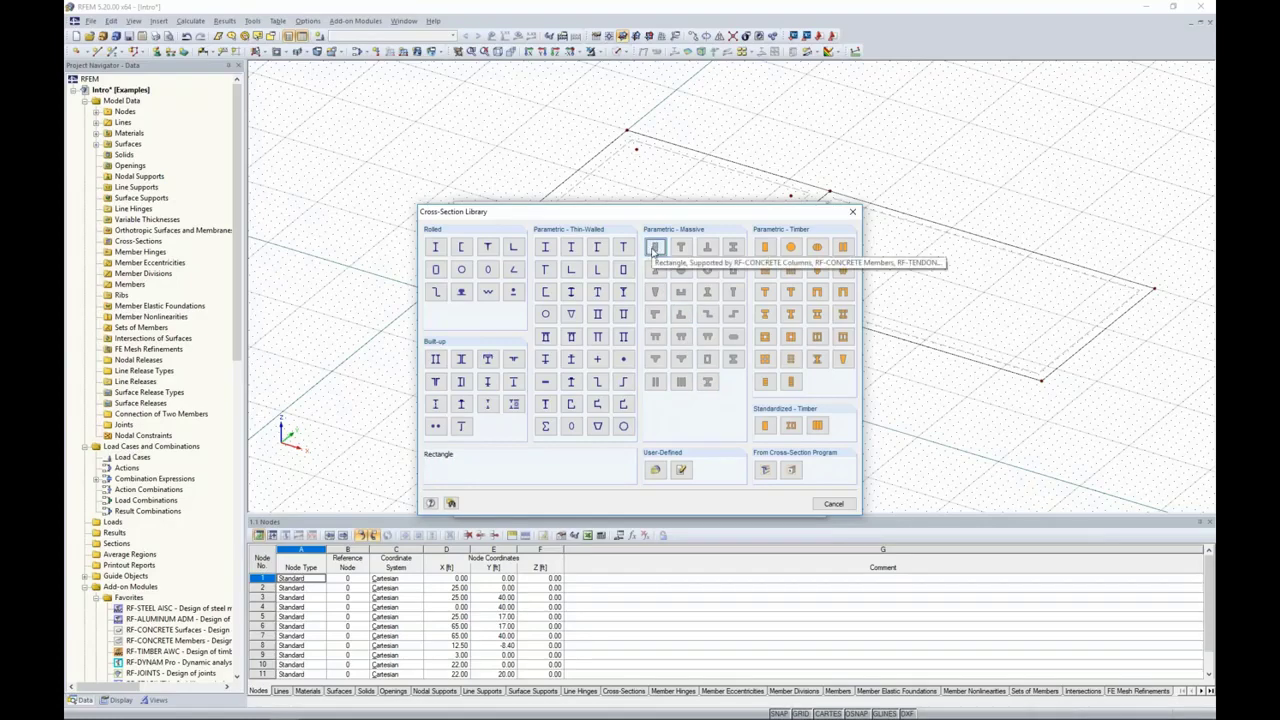
{"action": "double_click", "coordinate": [655, 248]}
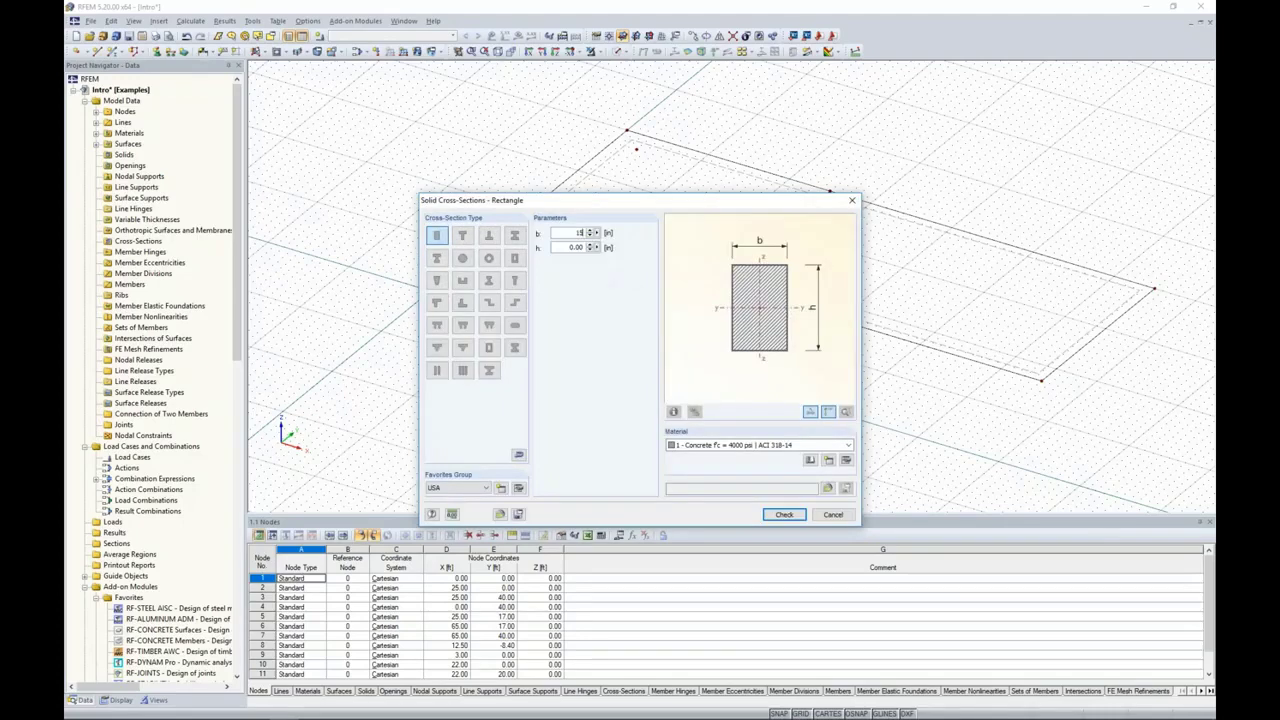
{"action": "key", "text": "Tab"}
{"action": "type", "text": "15"}
{"action": "key", "text": "Tab"}
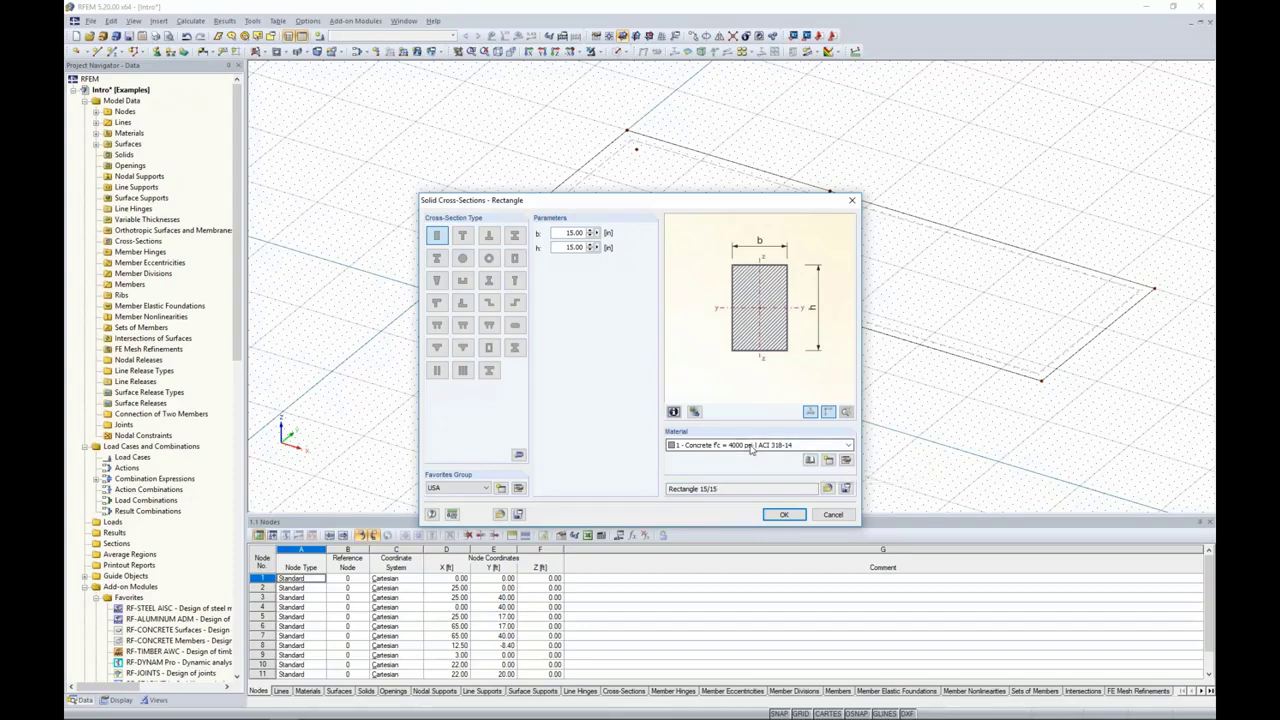
{"action": "left_click", "coordinate": [780, 515]}
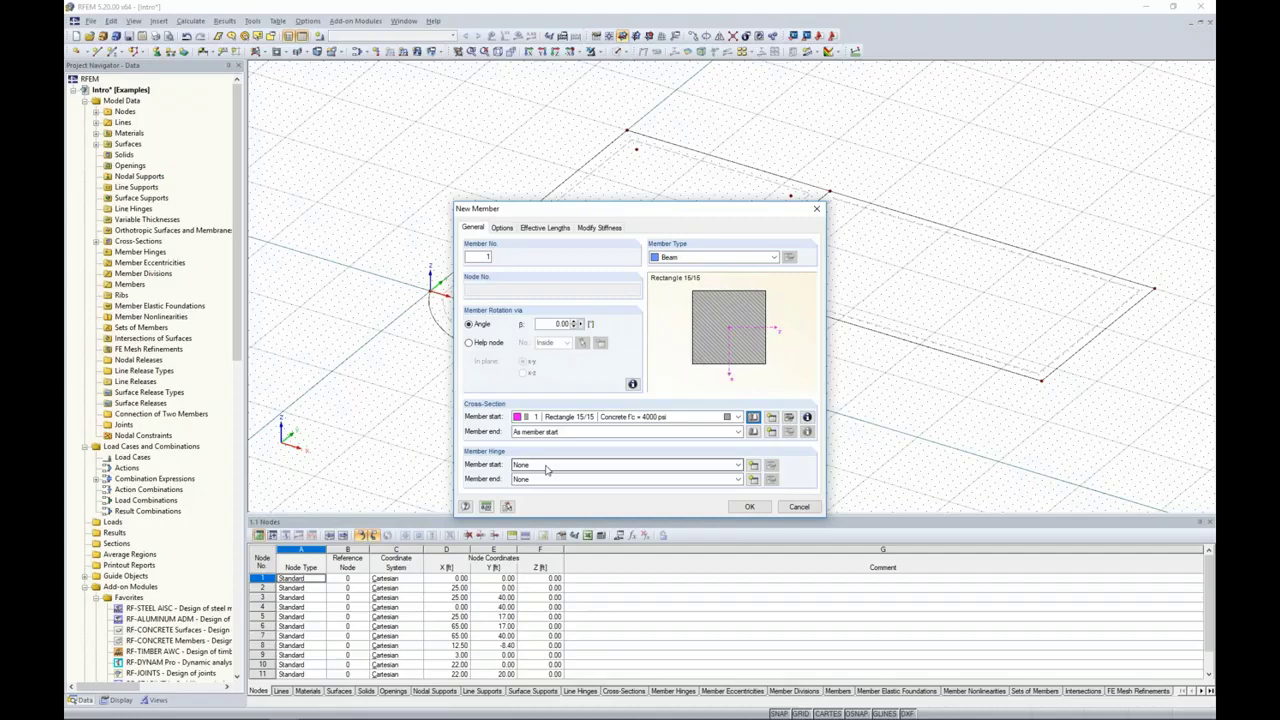
{"action": "left_click", "coordinate": [753, 467]}
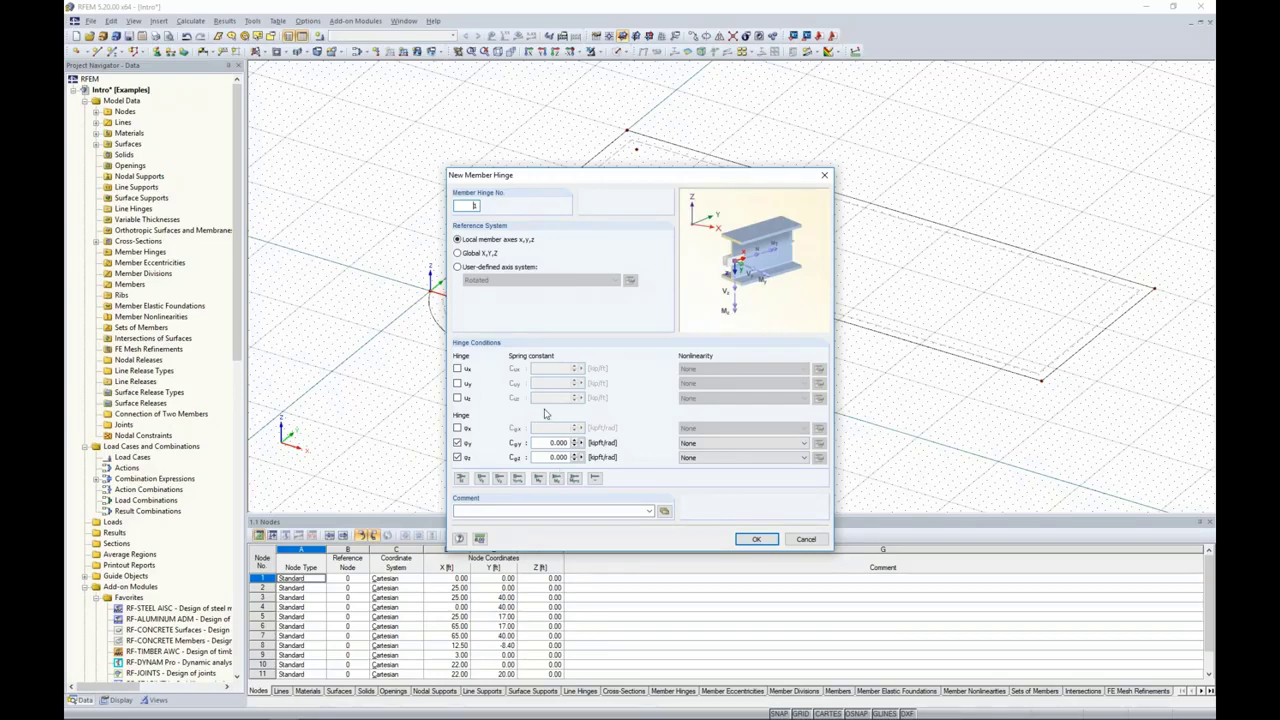
{"action": "left_click", "coordinate": [692, 445]}
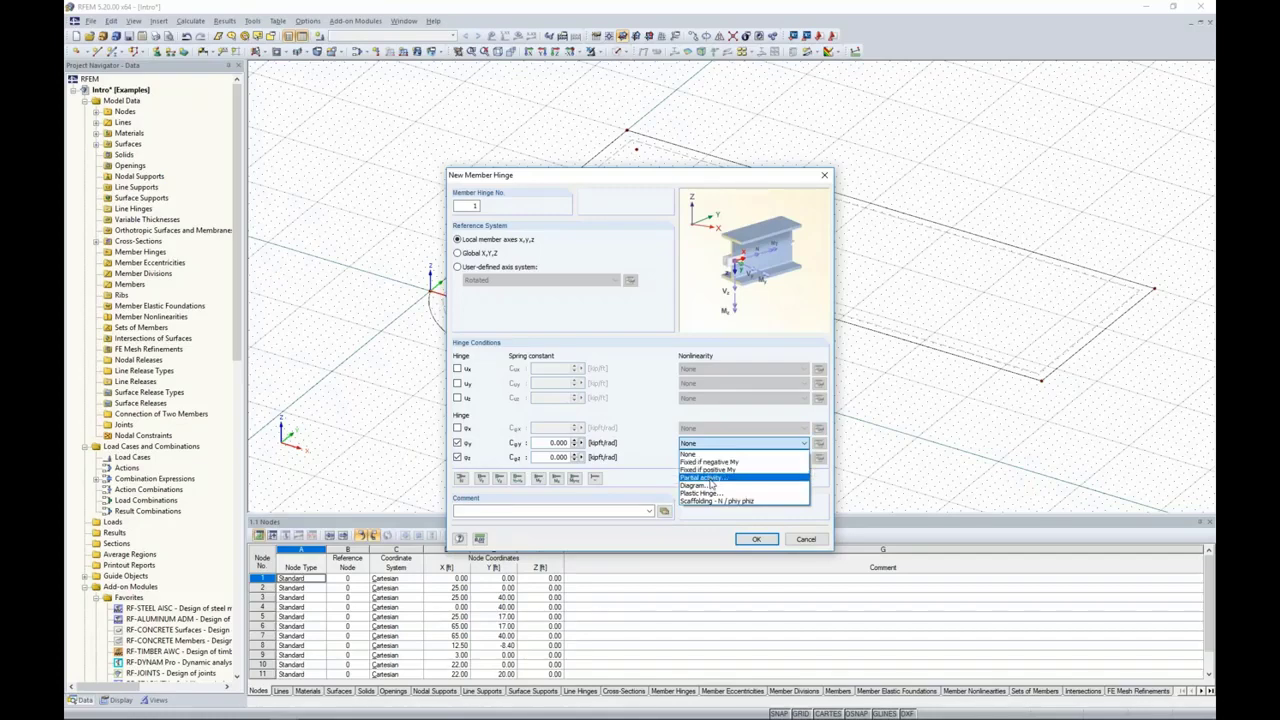
{"action": "left_click", "coordinate": [690, 454]}
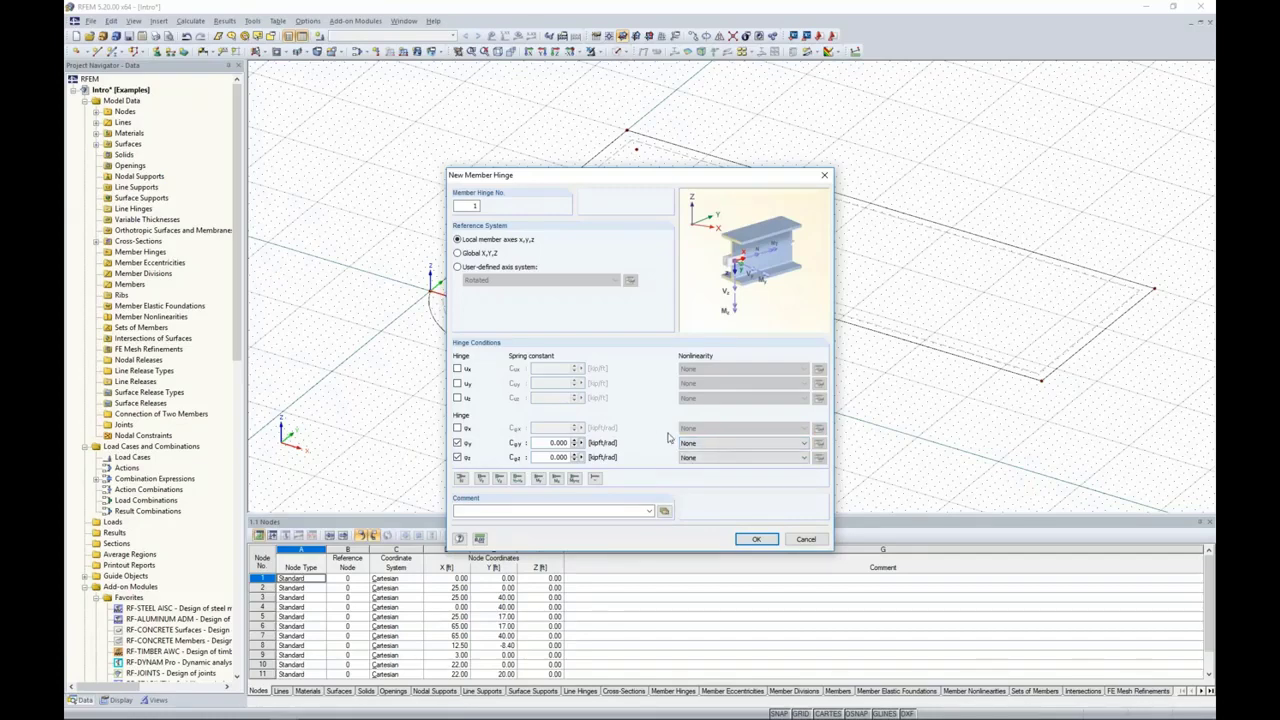
{"action": "left_click", "coordinate": [806, 539]}
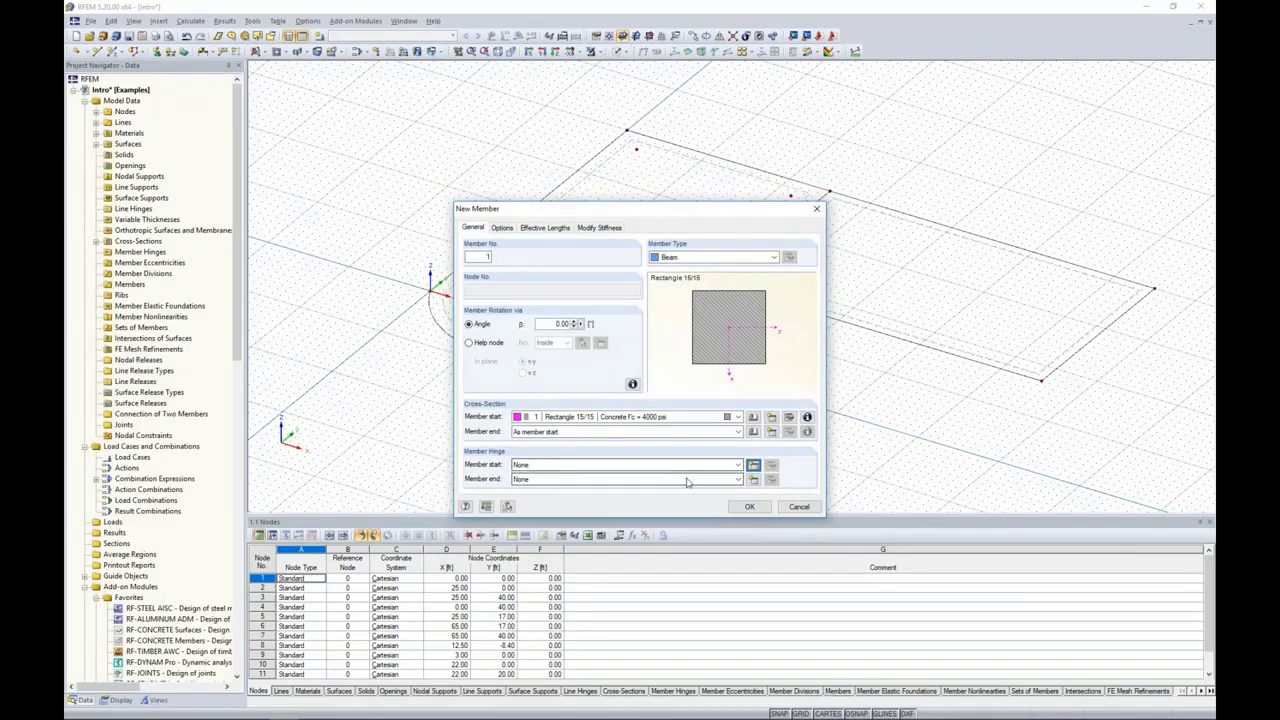
Step: Accept the member definition and fix its length at 15 ft, perpendicular to the XY work plane in the -Perpend direction
{"action": "left_click", "coordinate": [749, 506]}
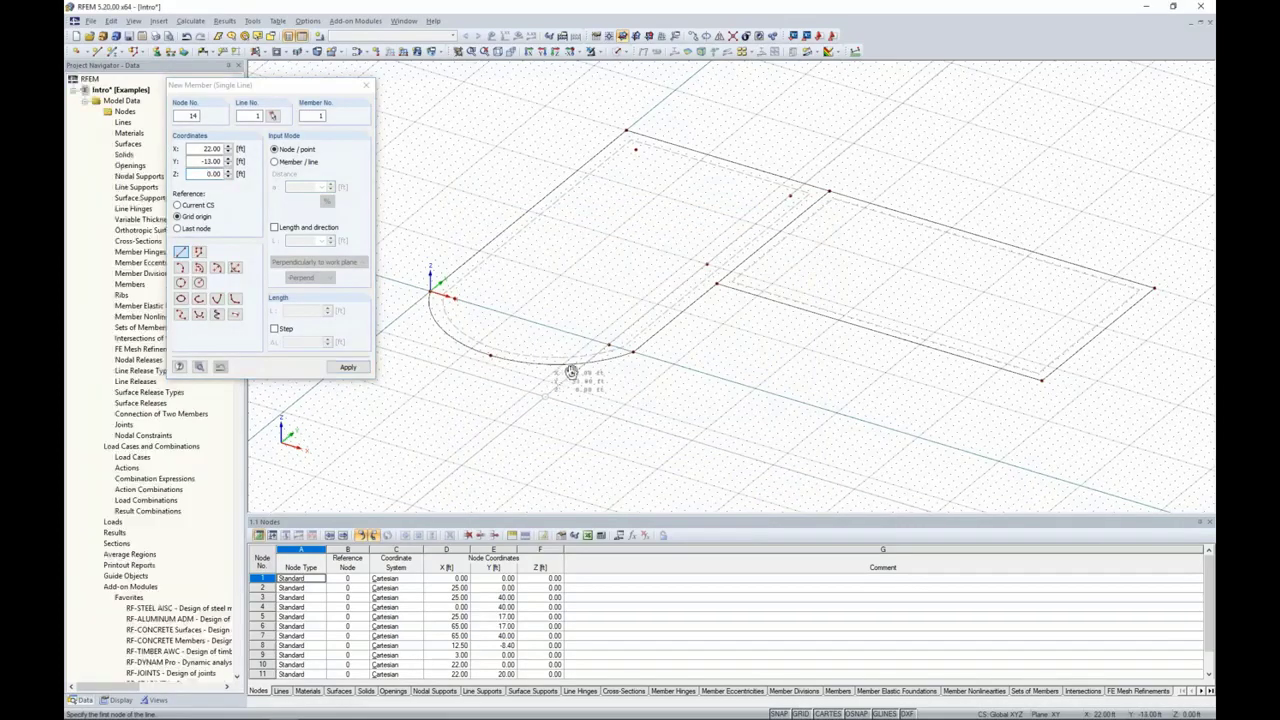
{"action": "middle_click_drag", "start_coordinate": [571, 371], "coordinate": [679, 353], "text": "ctrl"}
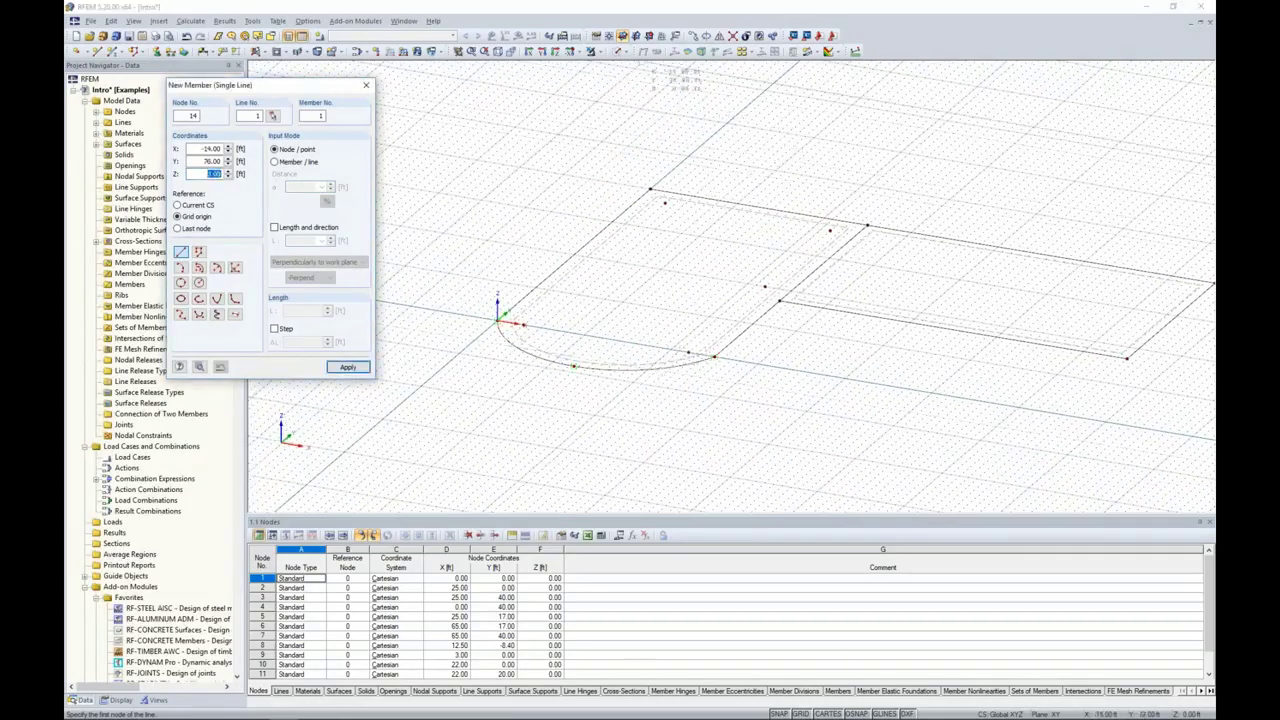
{"action": "left_click", "coordinate": [649, 36]}
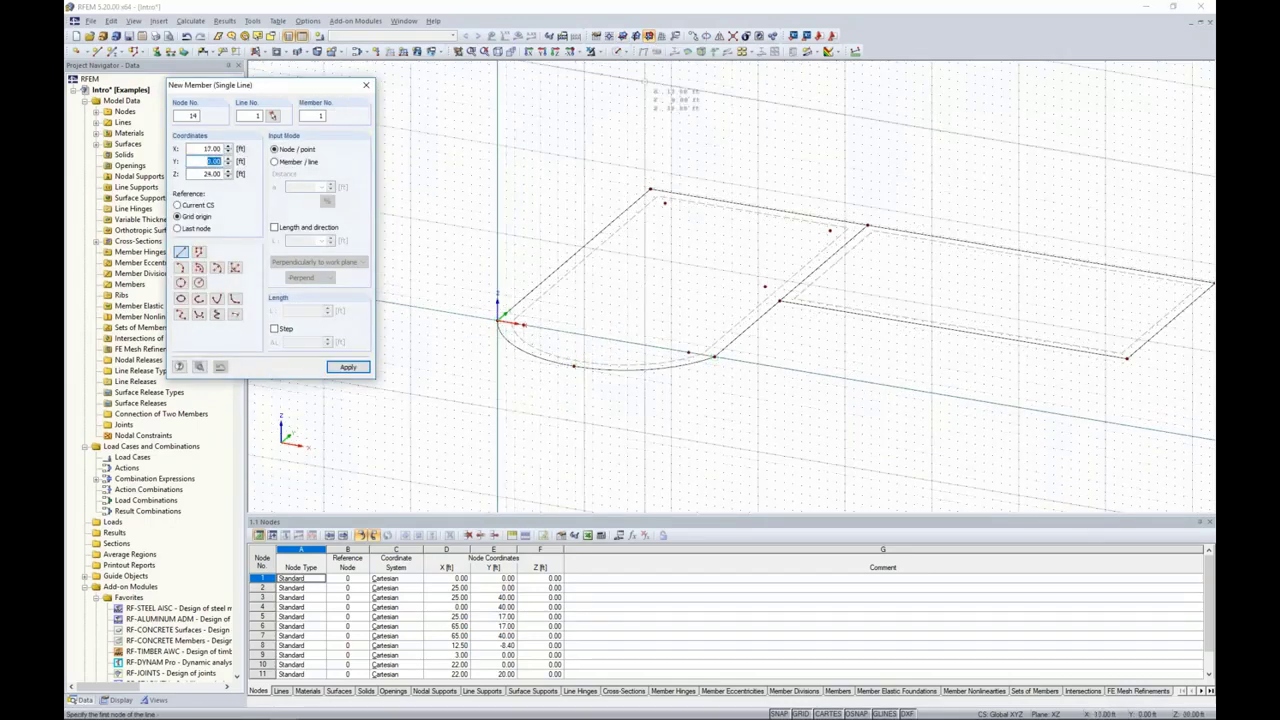
{"action": "left_click", "coordinate": [622, 36]}
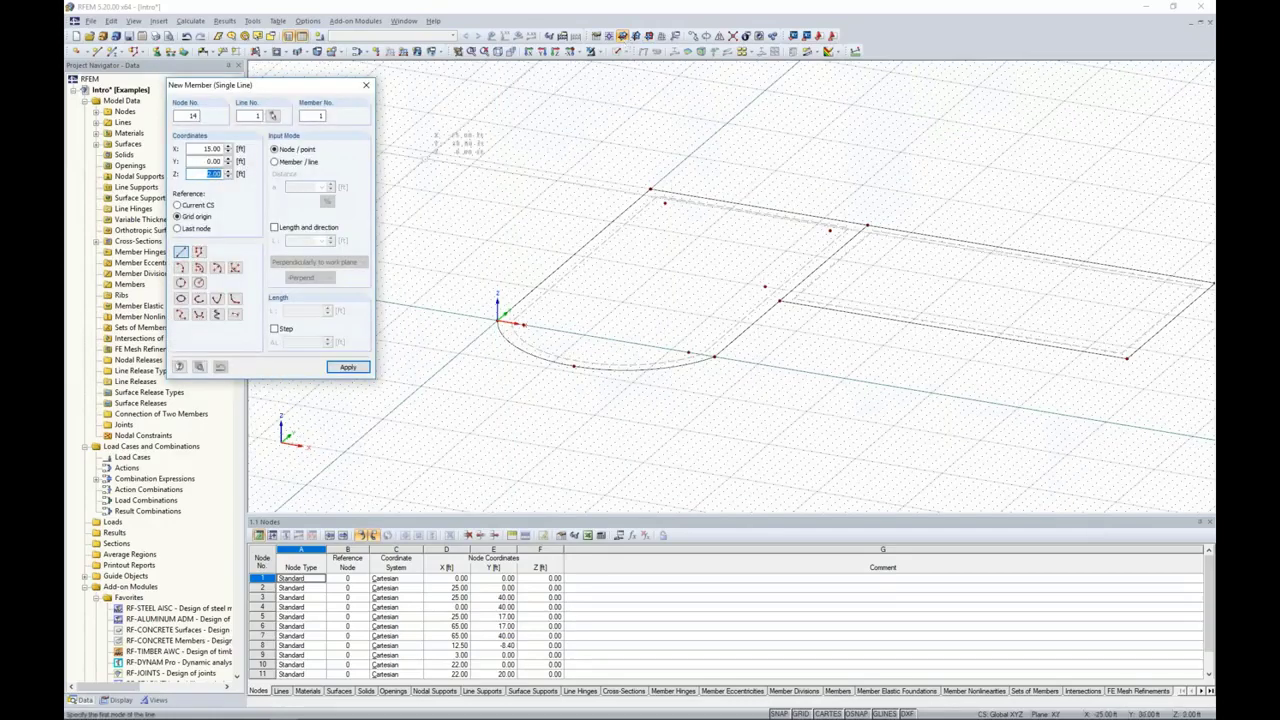
{"action": "left_click", "coordinate": [275, 228]}
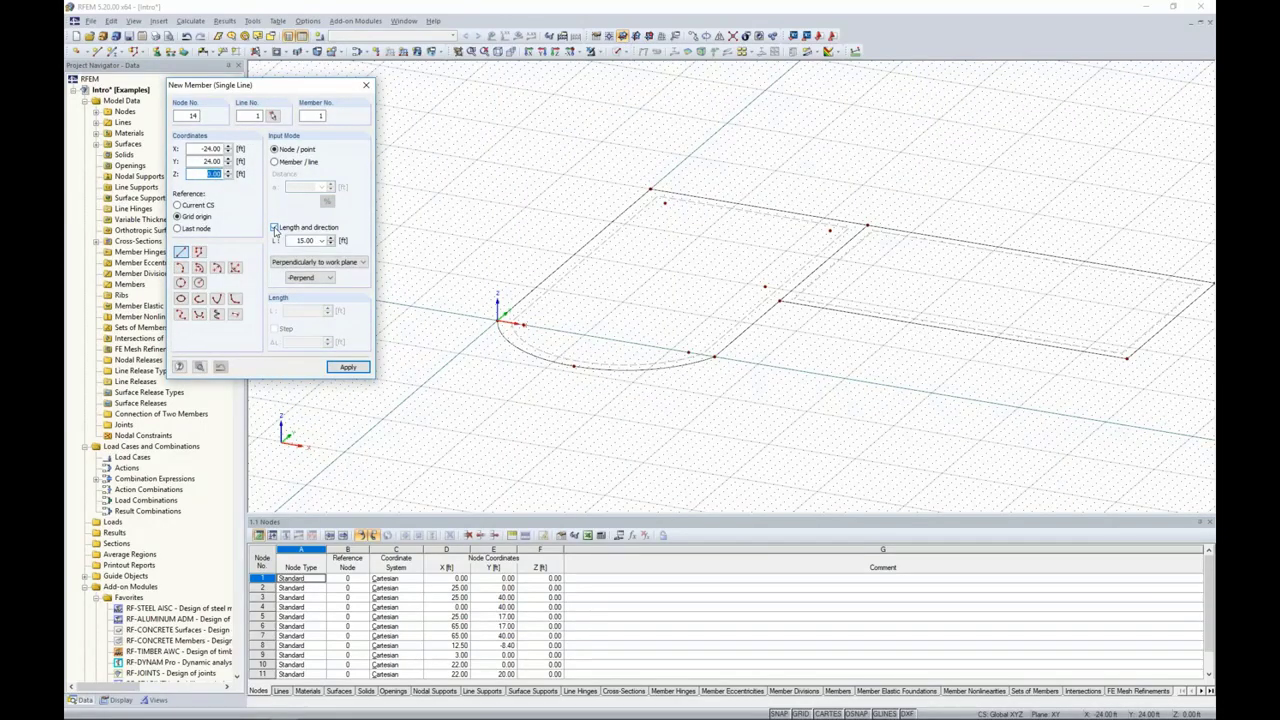
{"action": "double_click", "coordinate": [295, 240]}
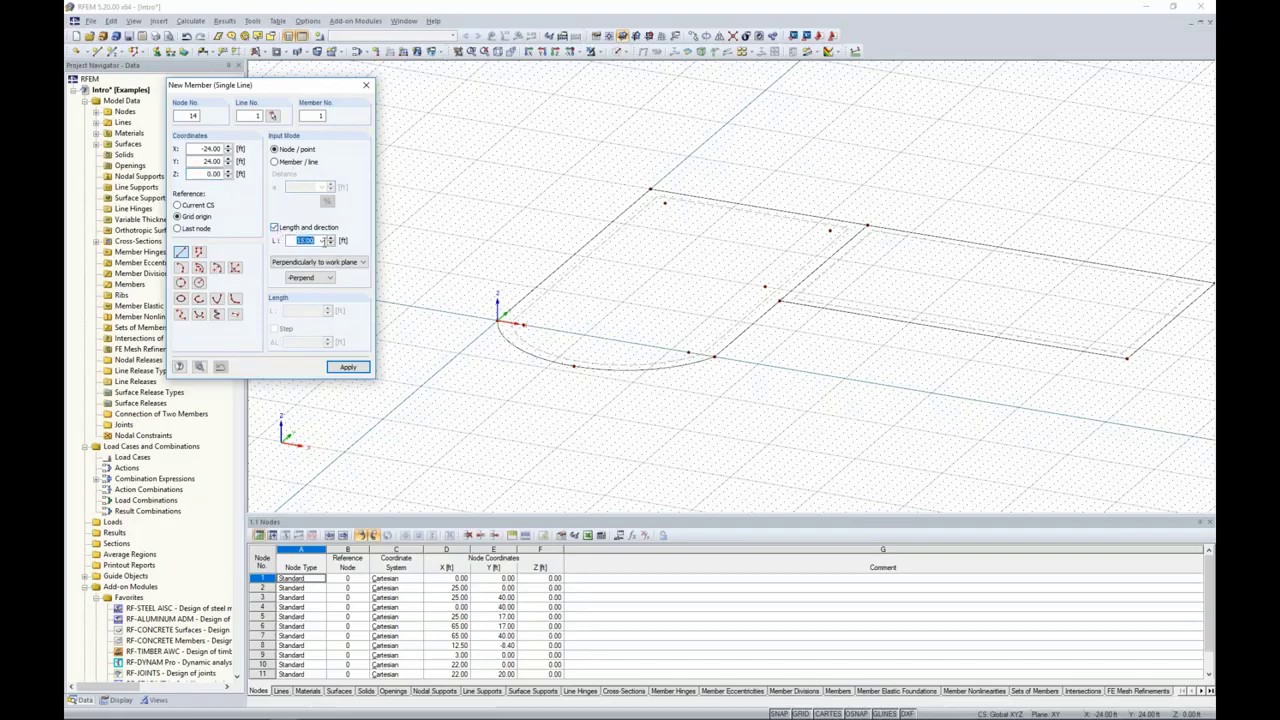
{"action": "type", "text": "15.0"}
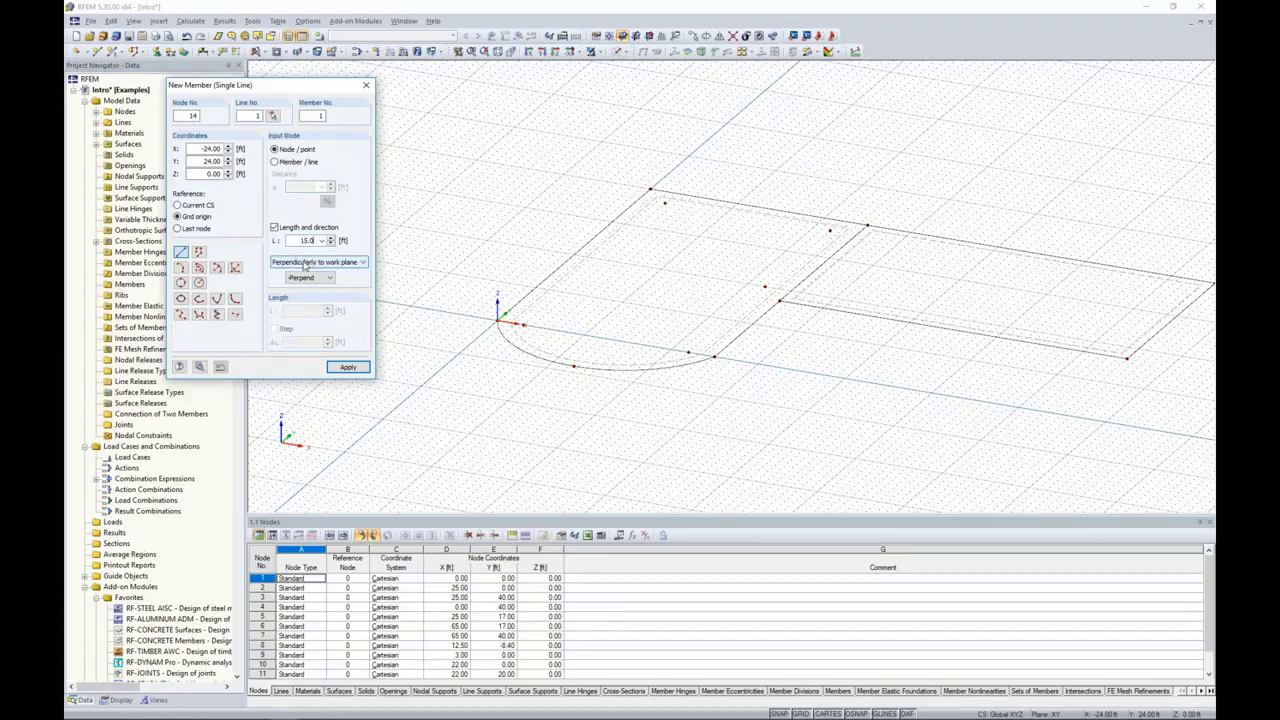
{"action": "left_click", "coordinate": [305, 263]}
{"action": "left_click", "coordinate": [305, 284]}
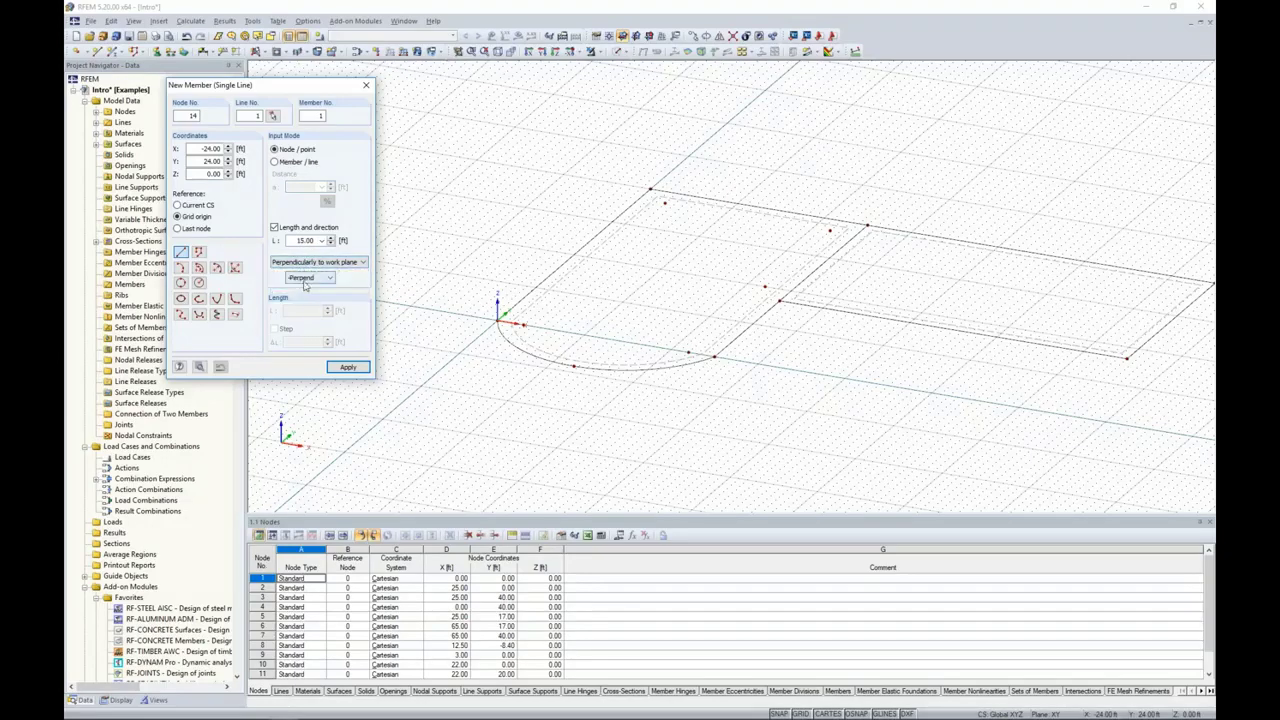
{"action": "left_click", "coordinate": [305, 280]}
{"action": "left_click", "coordinate": [301, 302]}
{"action": "scroll", "coordinate": [541, 363], "scroll_direction": "up", "scroll_amount": 4}
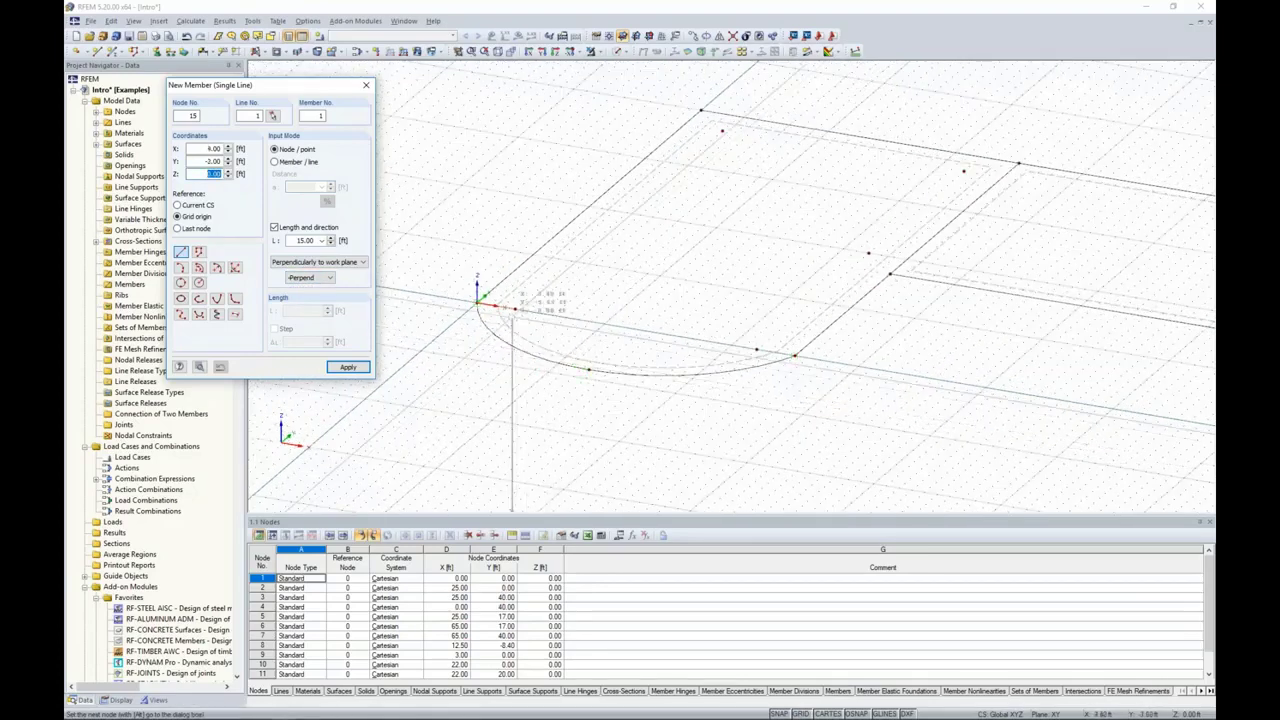
Step: Place vertical columns down from the five interior nodes of the arc-ended slab and finish member placement
{"action": "left_click", "coordinate": [515, 308]}
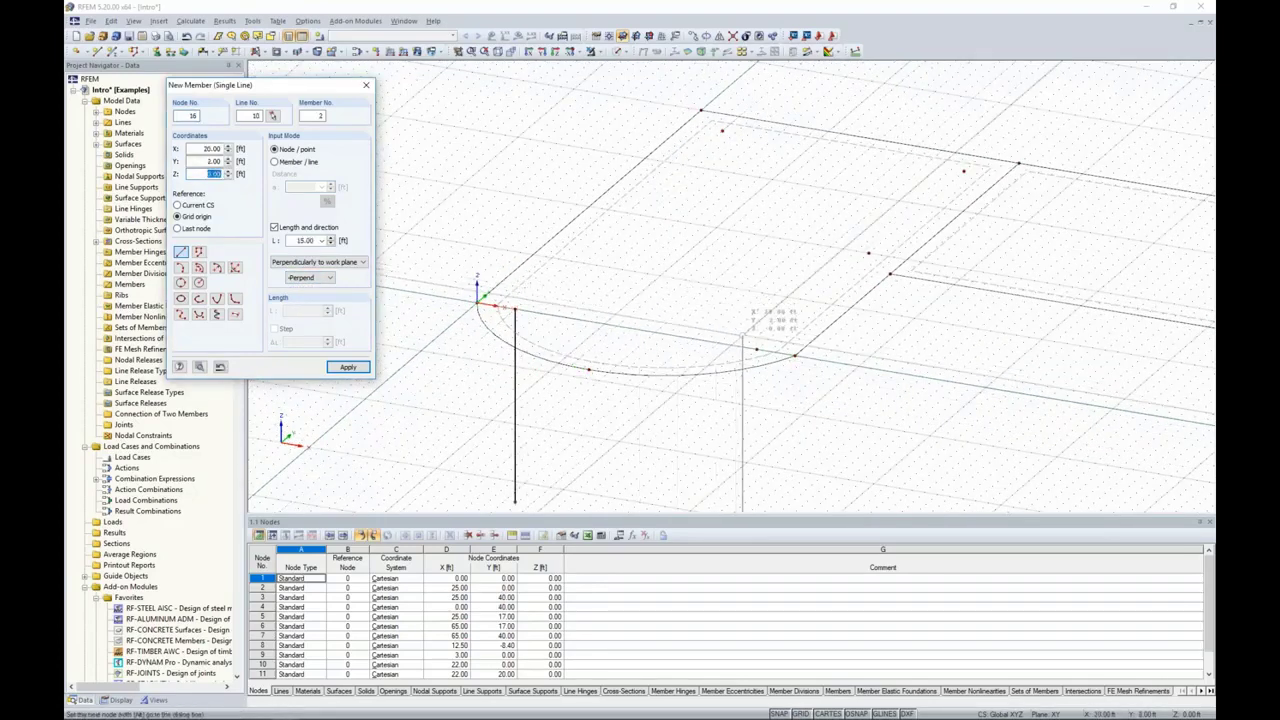
{"action": "left_click", "coordinate": [757, 350]}
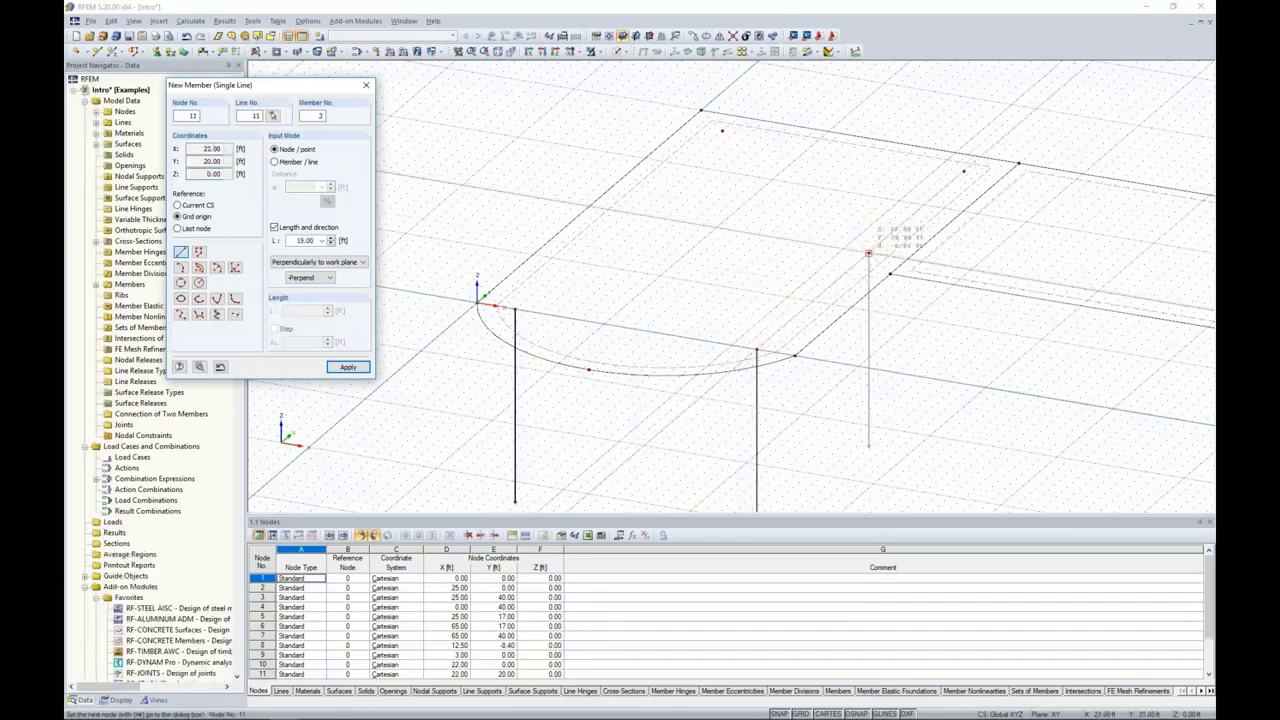
{"action": "left_click", "coordinate": [868, 253]}
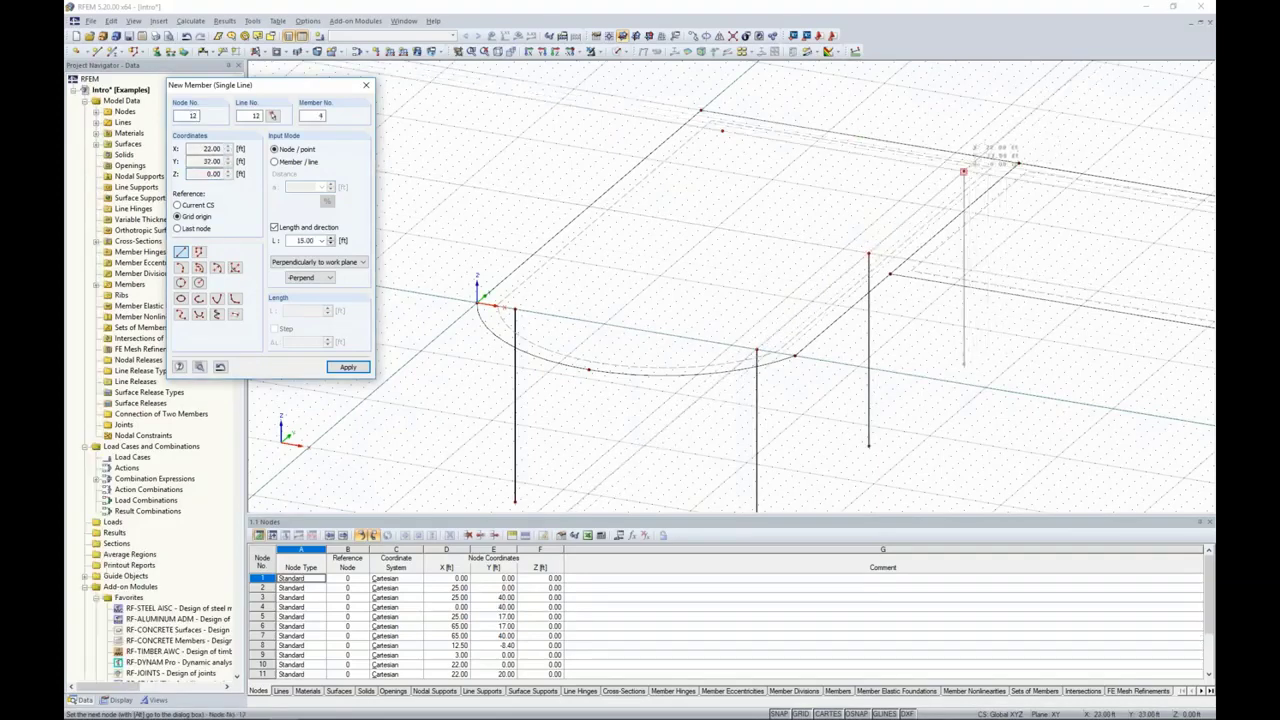
{"action": "left_click", "coordinate": [963, 171]}
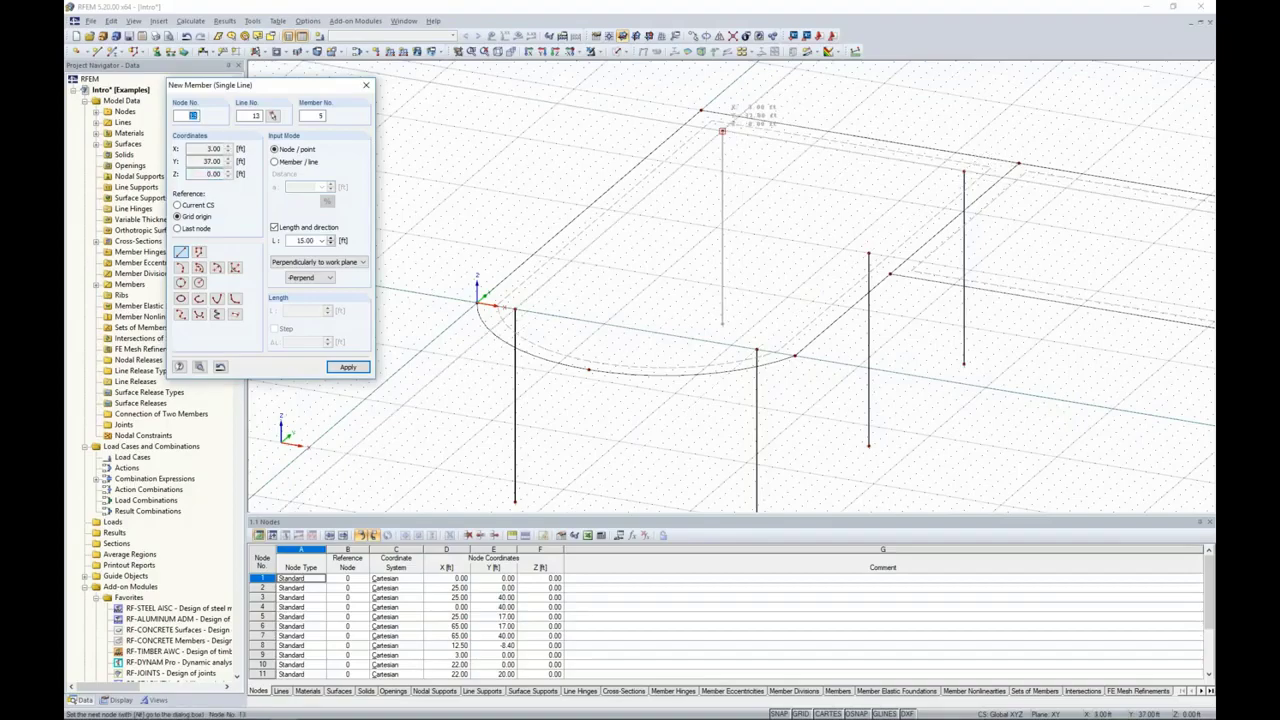
{"action": "left_click", "coordinate": [722, 131]}
{"action": "key", "text": "Escape"}
Step: Switch the model display from wireframe to solid transparent
{"action": "middle_click_drag", "start_coordinate": [736, 259], "coordinate": [678, 338], "text": "ctrl"}
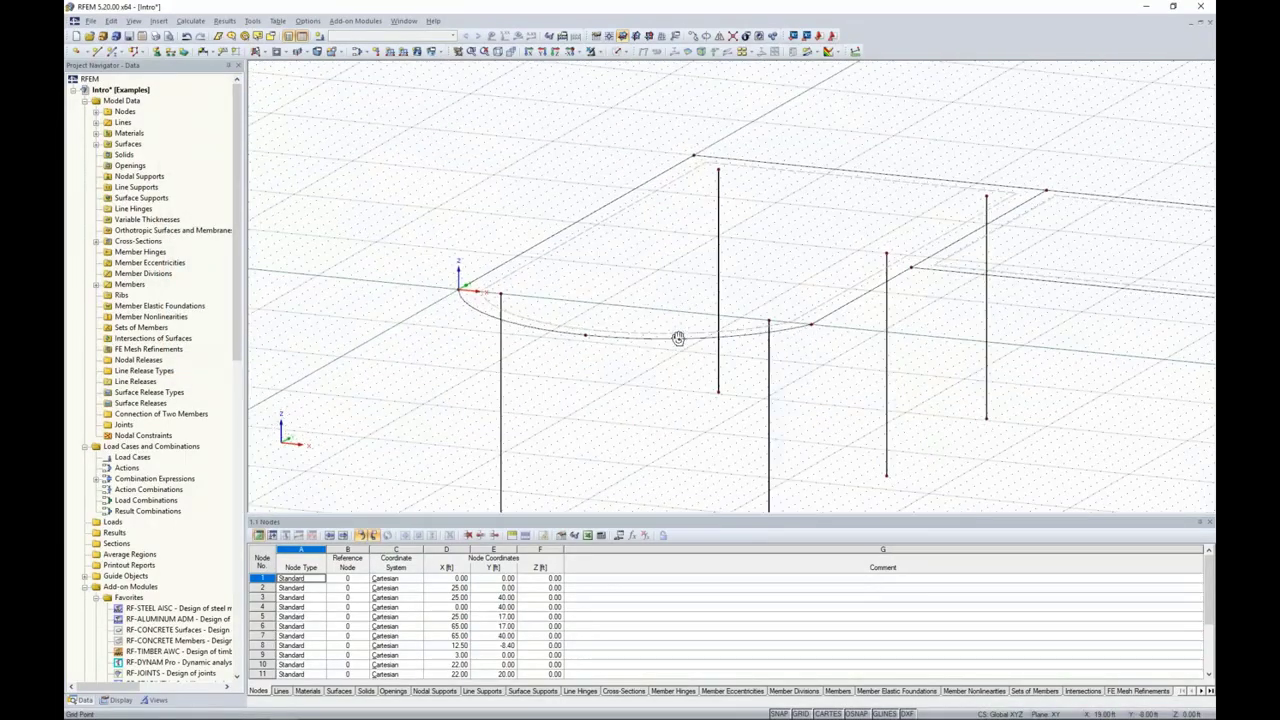
{"action": "left_click", "coordinate": [620, 51]}
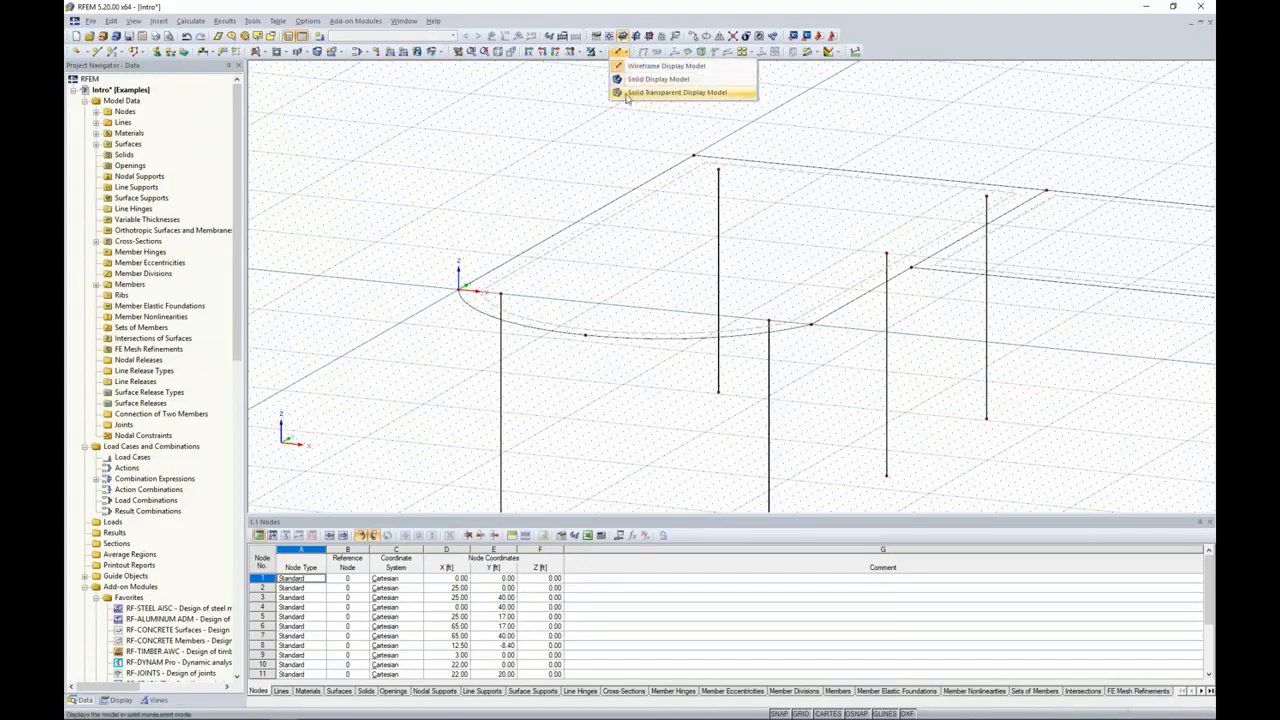
{"action": "left_click", "coordinate": [626, 93]}
{"action": "scroll", "coordinate": [673, 214], "scroll_direction": "down", "scroll_amount": 3}
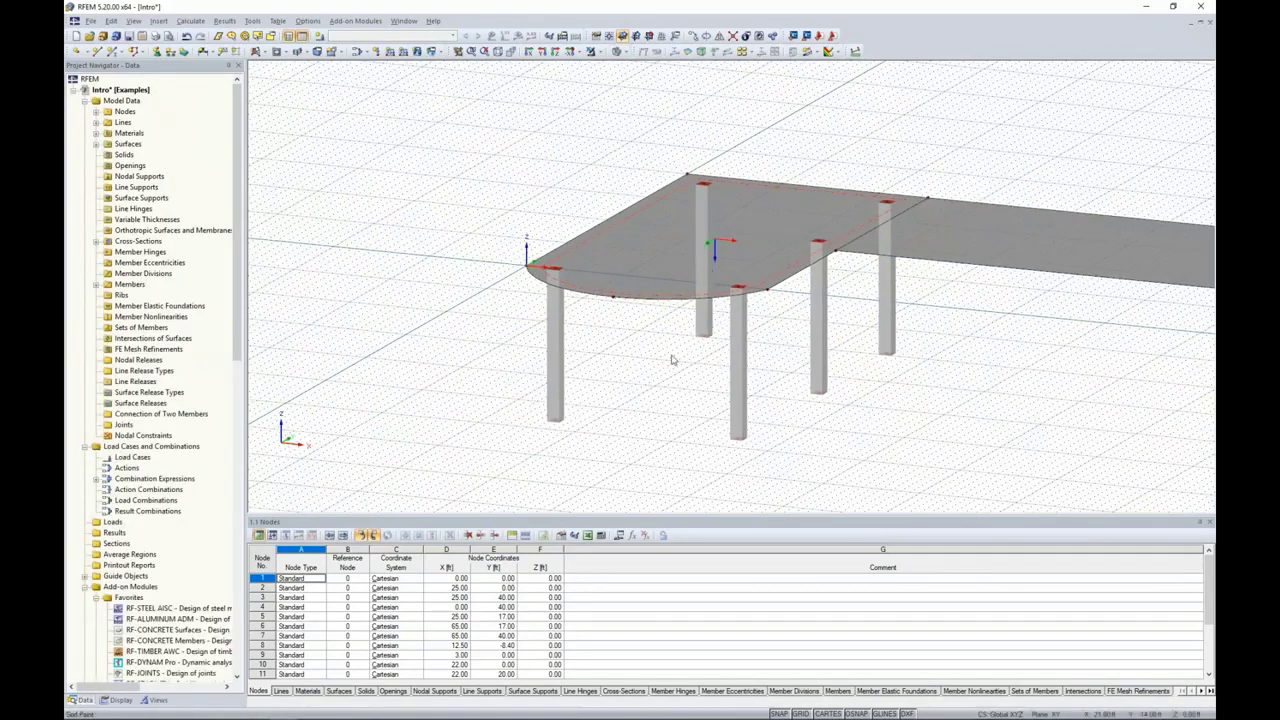
{"action": "scroll", "coordinate": [645, 384], "scroll_direction": "down", "scroll_amount": 1}
{"action": "middle_click_drag", "start_coordinate": [645, 384], "coordinate": [492, 359]}
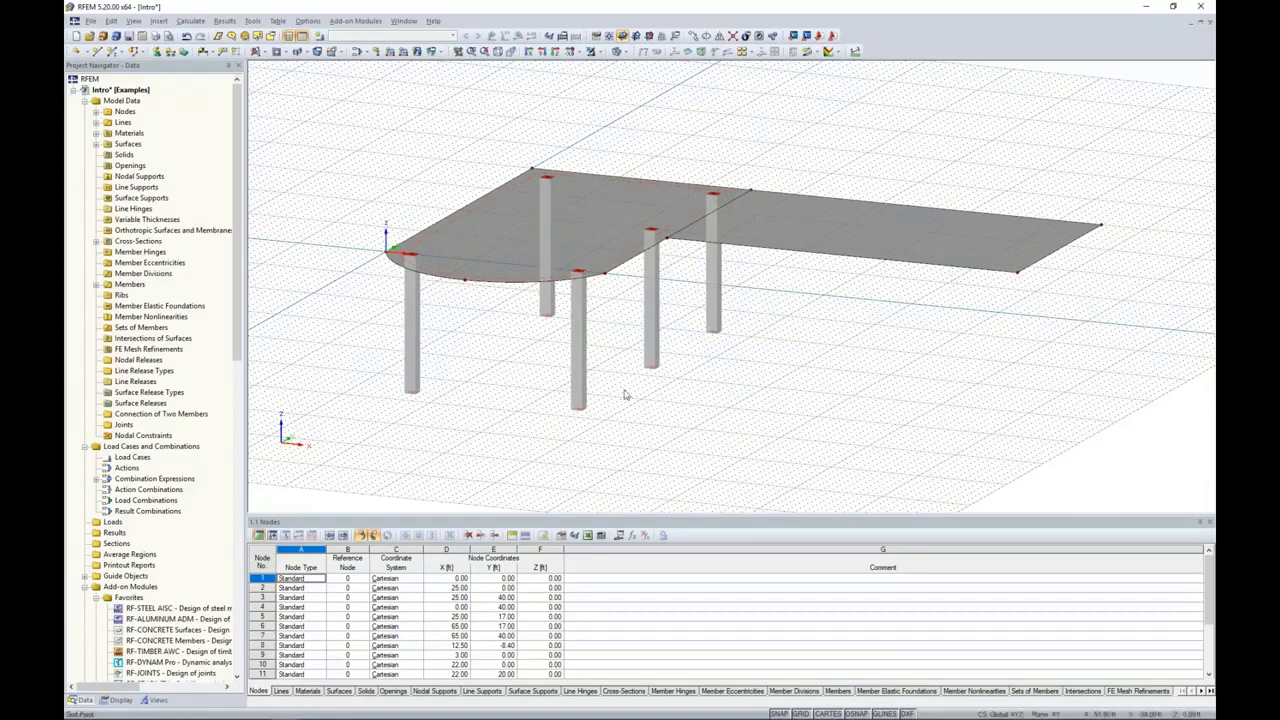
Step: Mirror a copy of the arc-ended slab and its columns about the Y-Z plane through the rectangular slab's edge midpoint (45, 17, 0 ft), and save the model
{"action": "middle_click_drag", "start_coordinate": [534, 417], "coordinate": [647, 371], "text": "ctrl"}
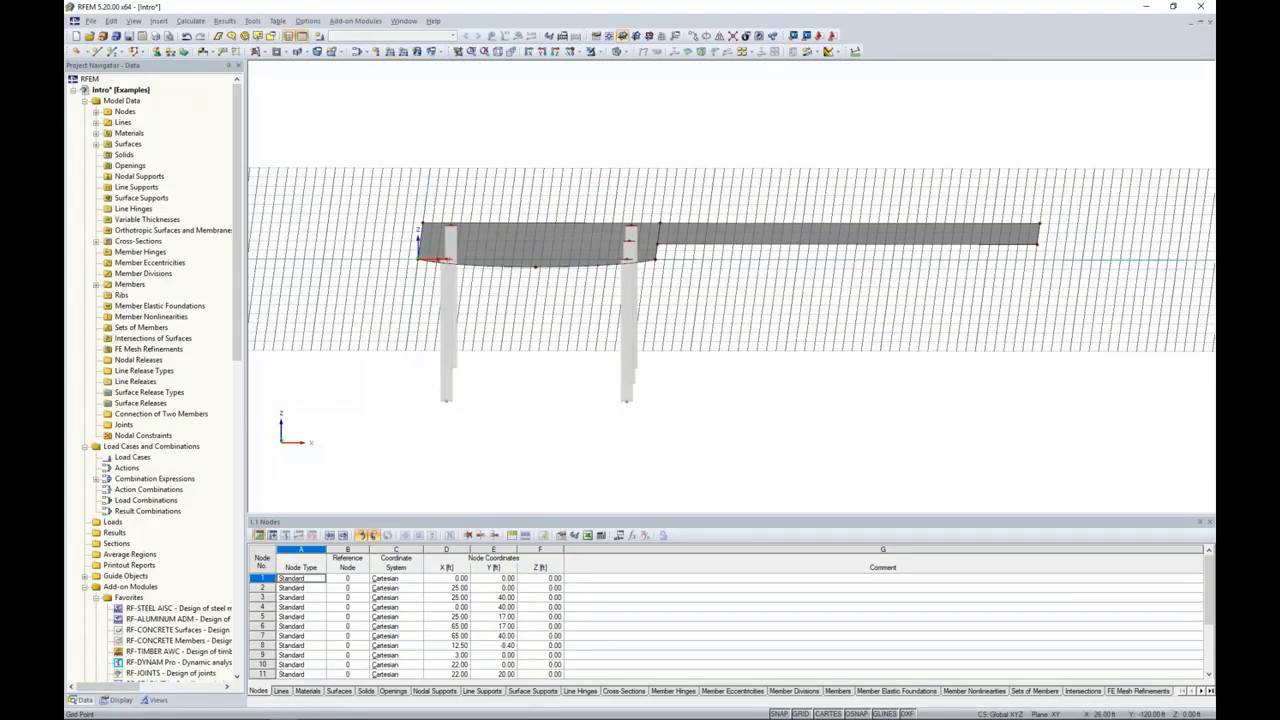
{"action": "left_click_drag", "start_coordinate": [645, 414], "coordinate": [392, 158]}
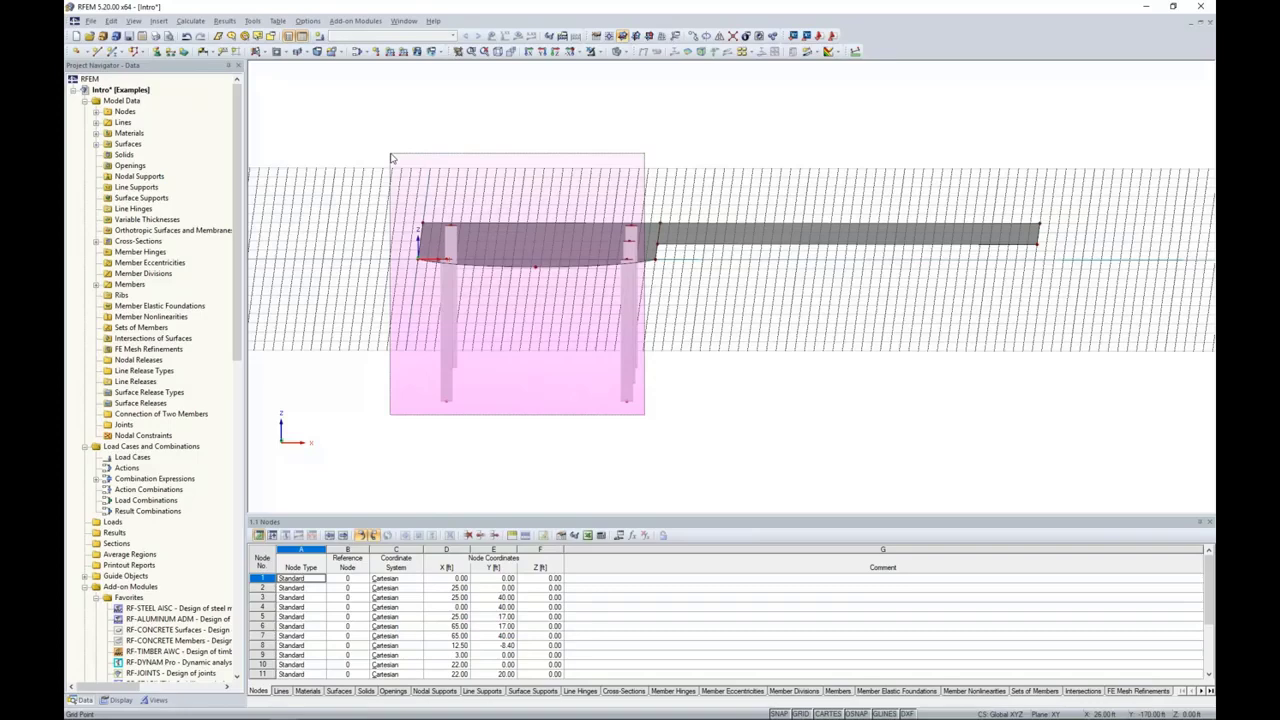
{"action": "left_click_drag", "start_coordinate": [391, 154], "coordinate": [391, 154]}
{"action": "middle_click_drag", "start_coordinate": [826, 170], "coordinate": [744, 163], "text": "ctrl"}
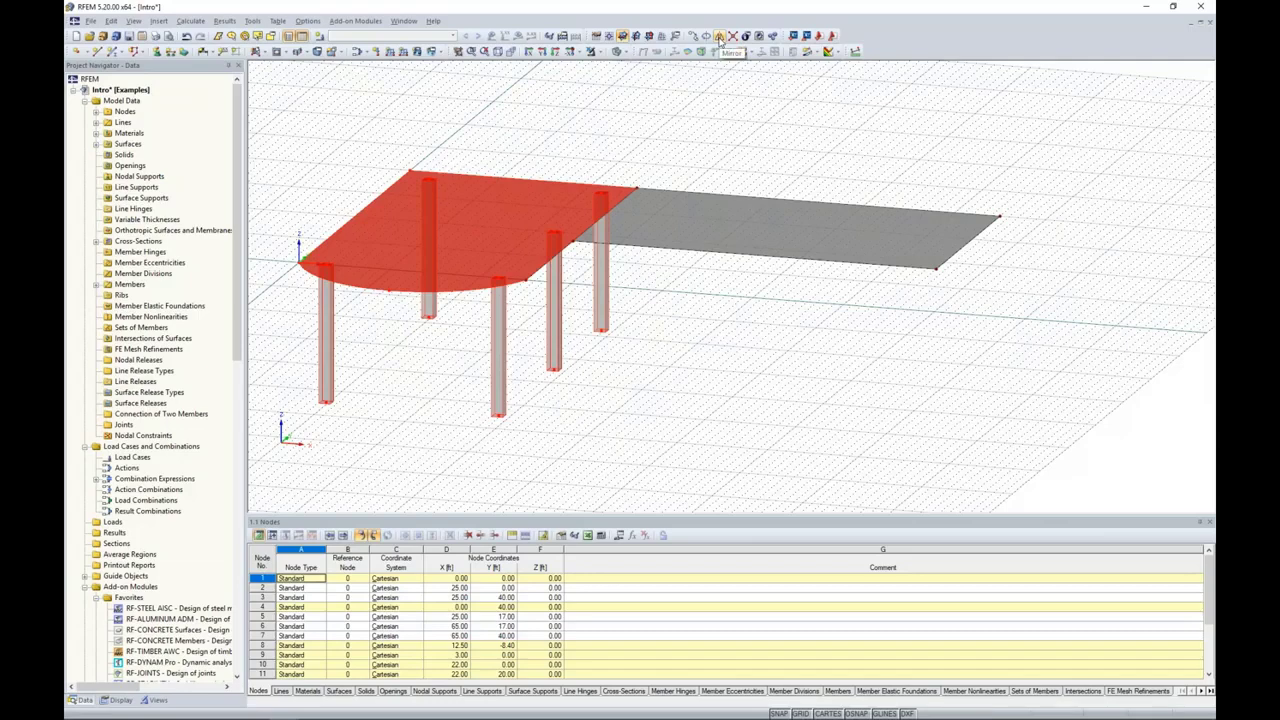
{"action": "left_click", "coordinate": [720, 38]}
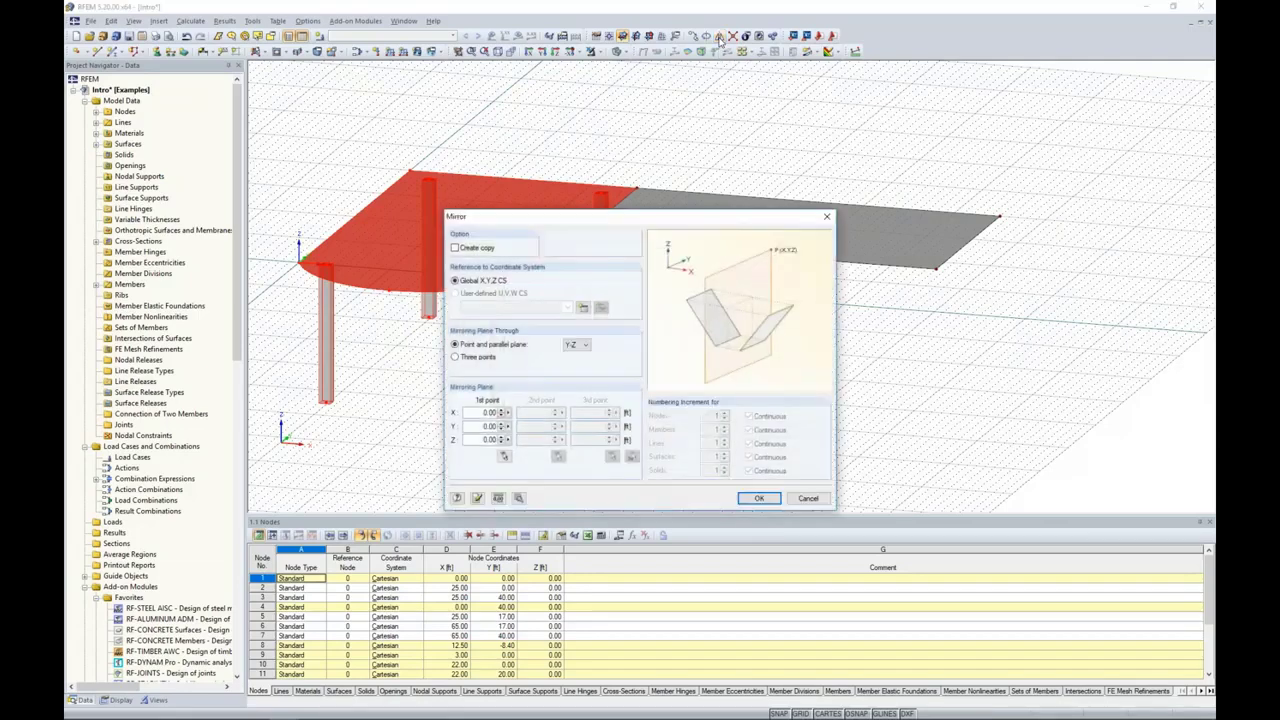
{"action": "left_click", "coordinate": [455, 248]}
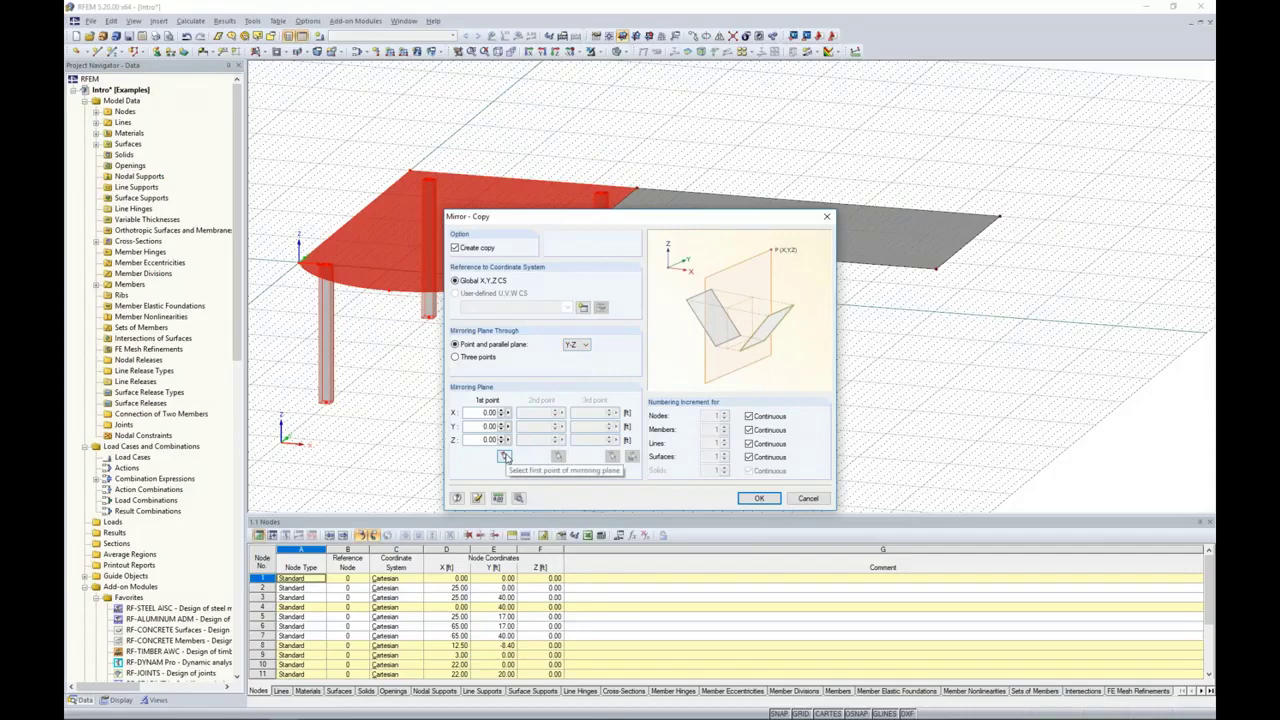
{"action": "left_click", "coordinate": [504, 456]}
{"action": "middle_click_drag", "start_coordinate": [740, 370], "coordinate": [710, 396], "text": "ctrl"}
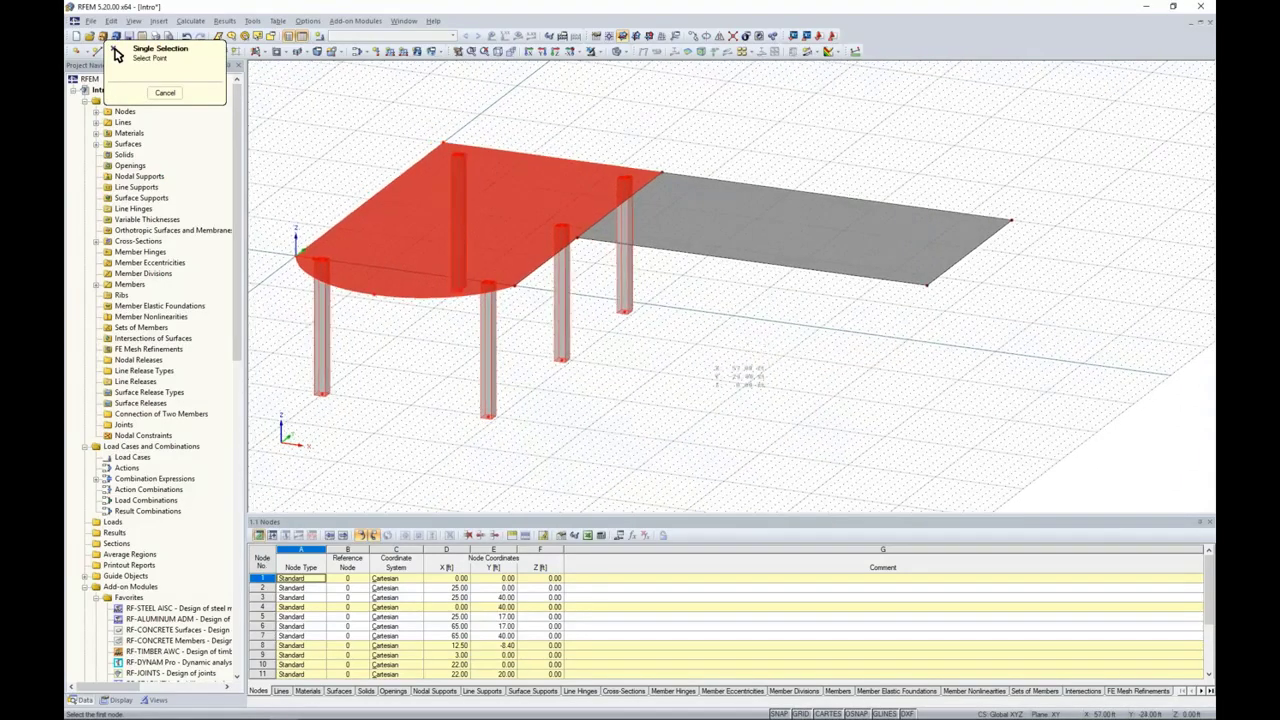
{"action": "left_click", "coordinate": [752, 262]}
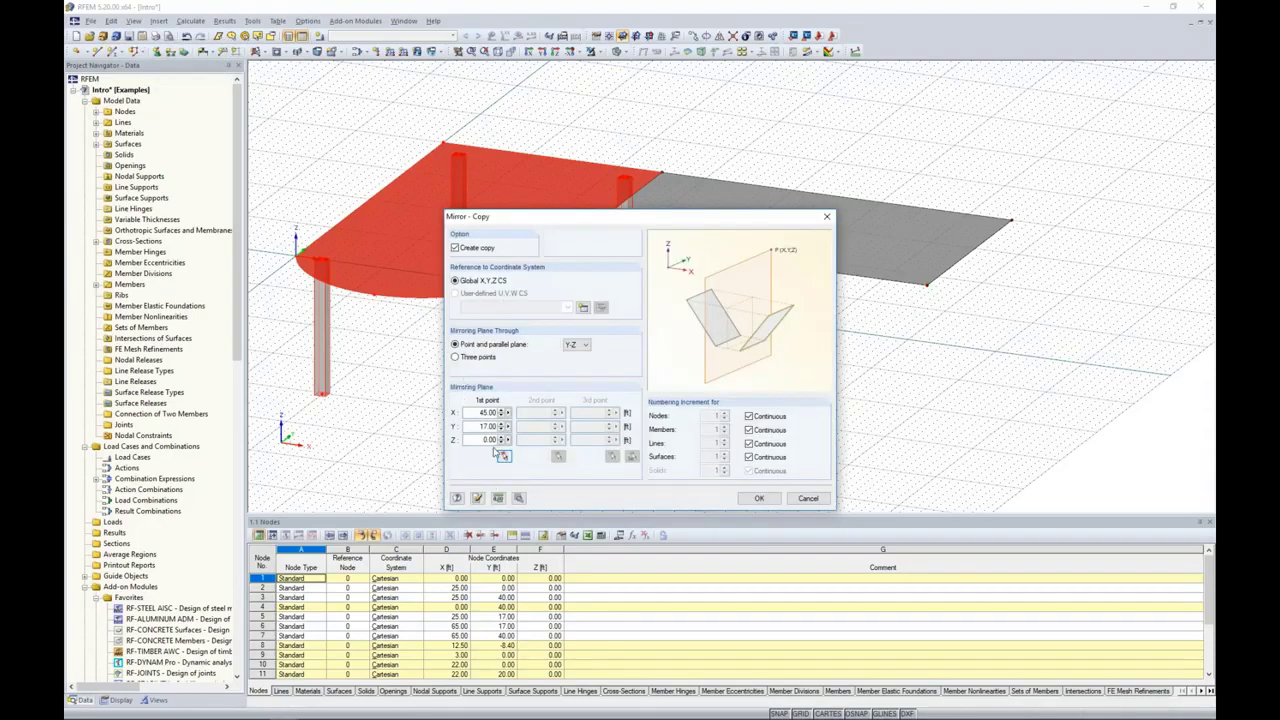
{"action": "left_click", "coordinate": [757, 499]}
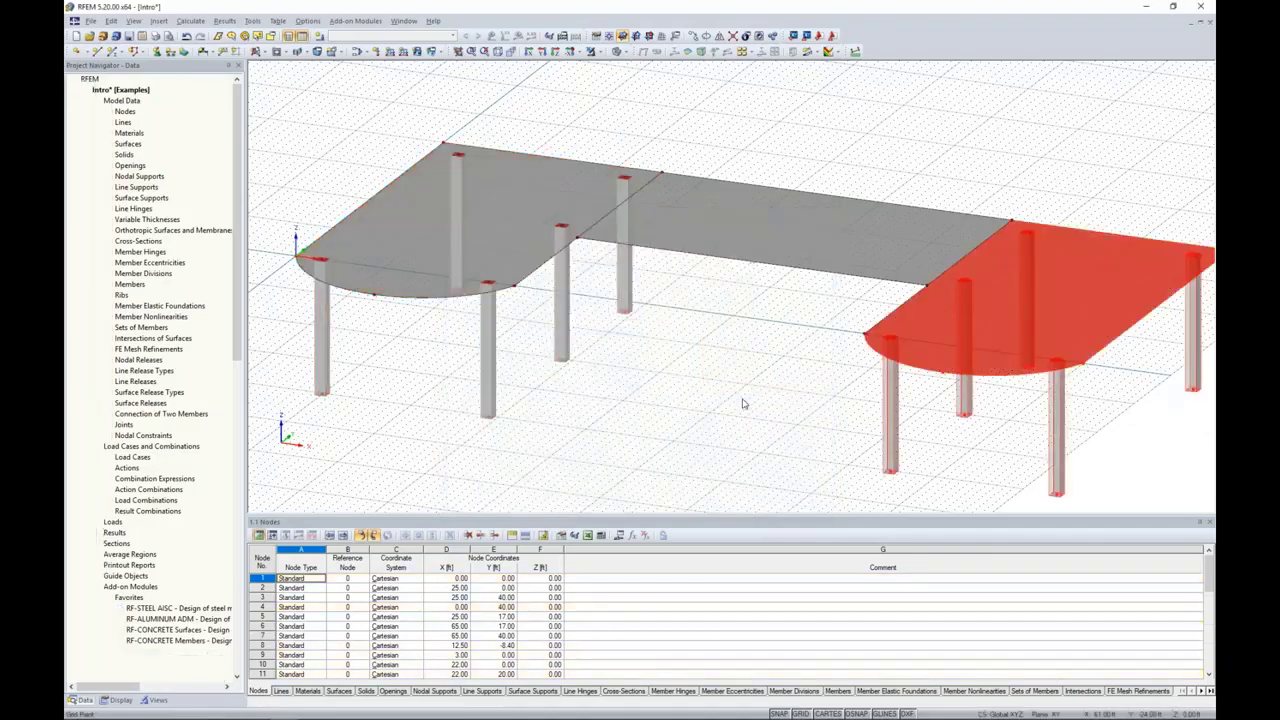
{"action": "middle_click_drag", "start_coordinate": [743, 404], "coordinate": [695, 374]}
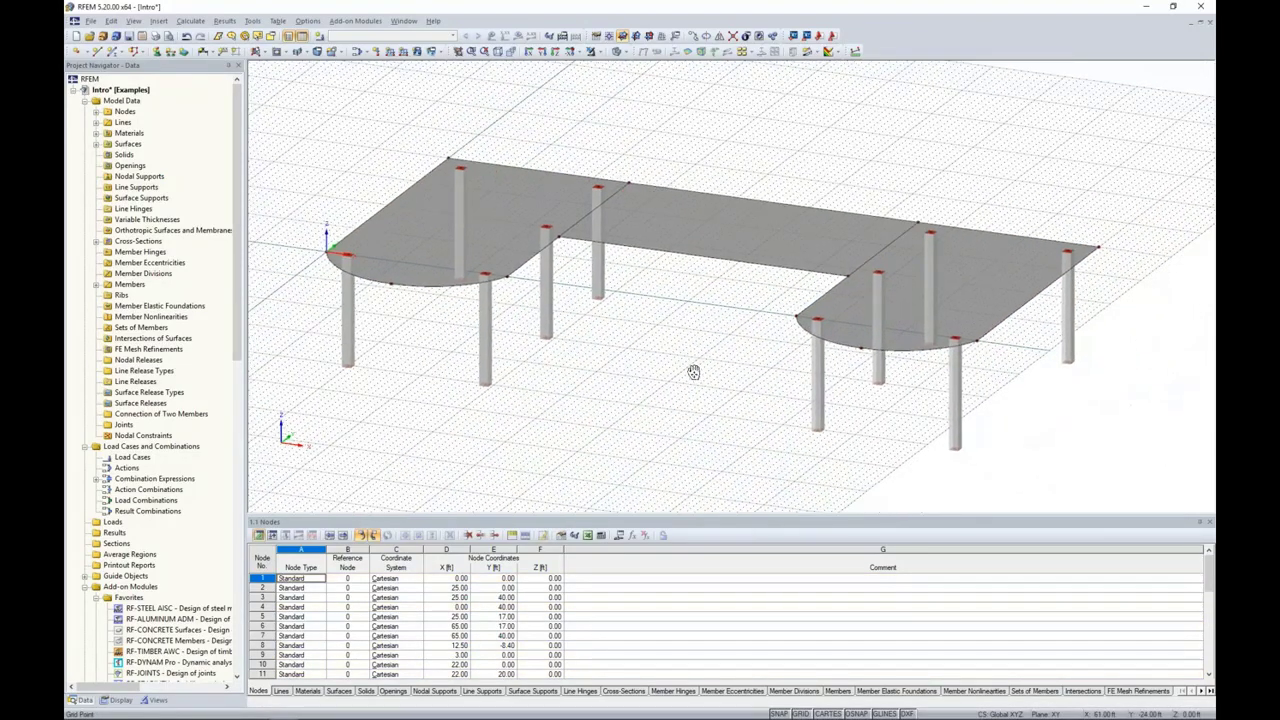
{"action": "left_click", "coordinate": [139, 50]}
Step: Switch to wireframe display and cut a corner-defined rectangular opening in the middle of the central rectangular slab
{"action": "middle_click_drag", "start_coordinate": [670, 307], "coordinate": [760, 309], "text": "ctrl"}
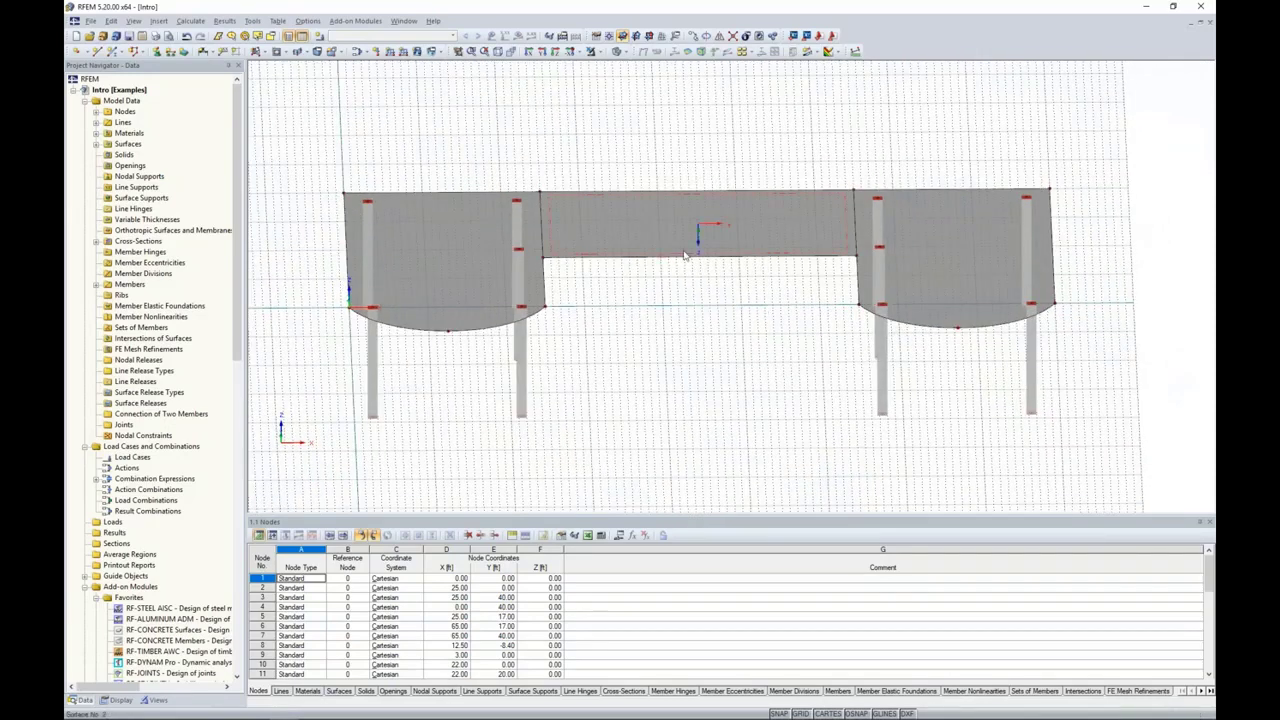
{"action": "scroll", "coordinate": [686, 262], "scroll_direction": "up", "scroll_amount": 2}
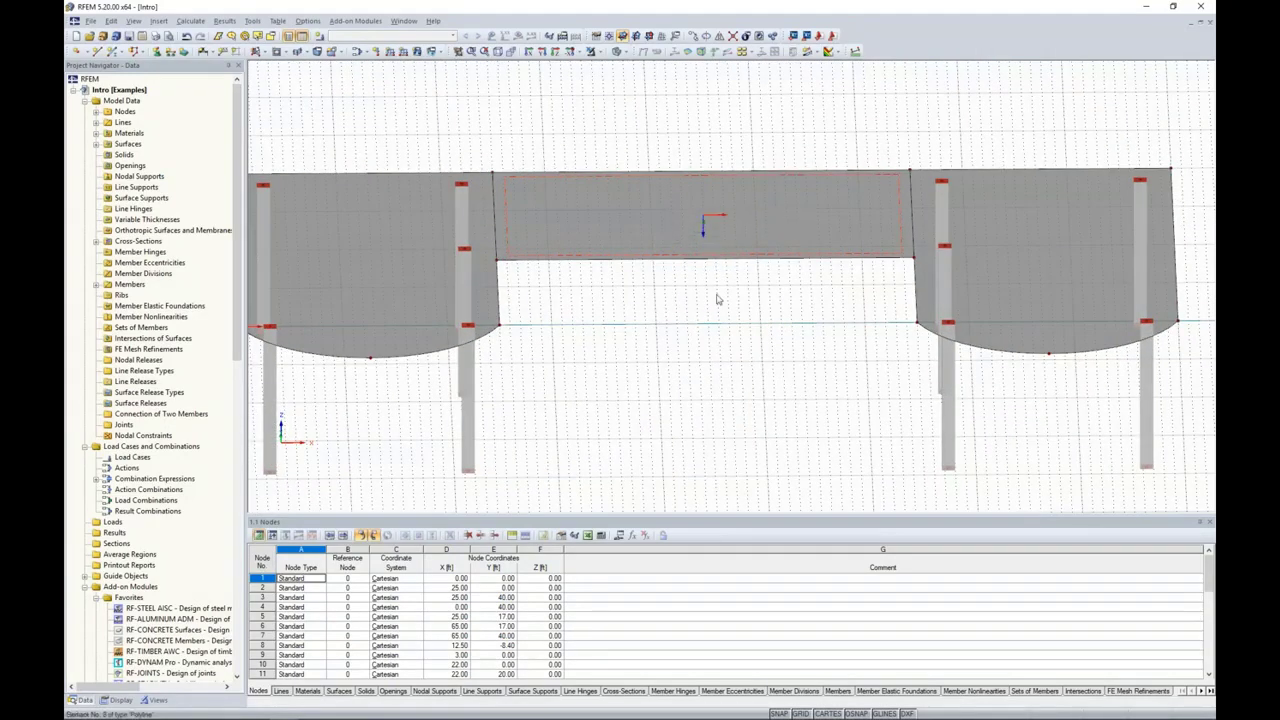
{"action": "middle_click_drag", "start_coordinate": [717, 297], "coordinate": [680, 352], "text": "ctrl"}
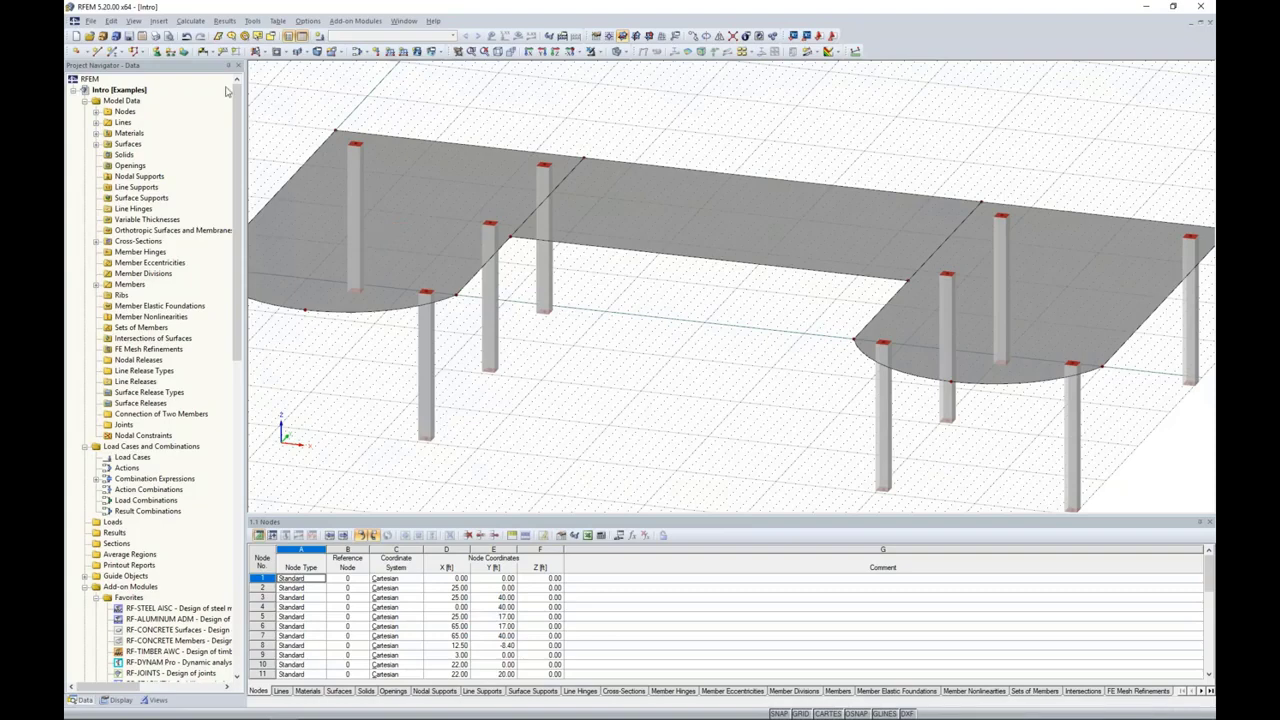
{"action": "left_click", "coordinate": [287, 52]}
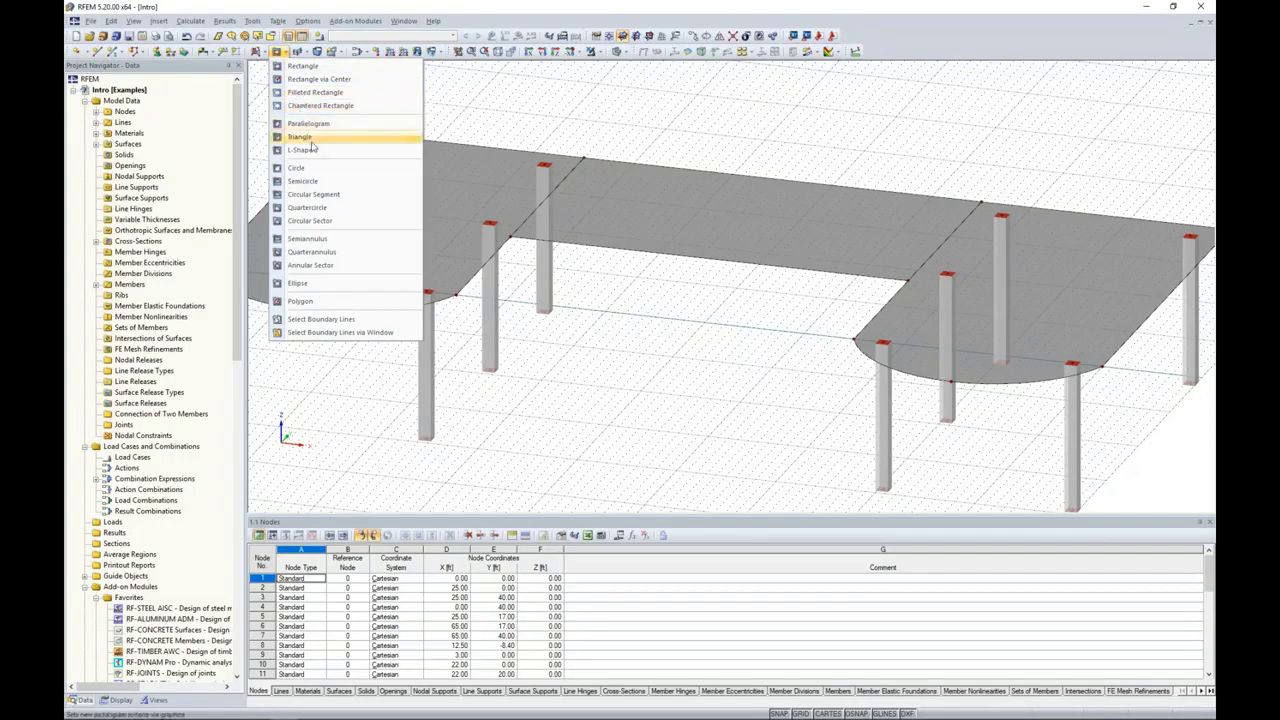
{"action": "left_click", "coordinate": [300, 66]}
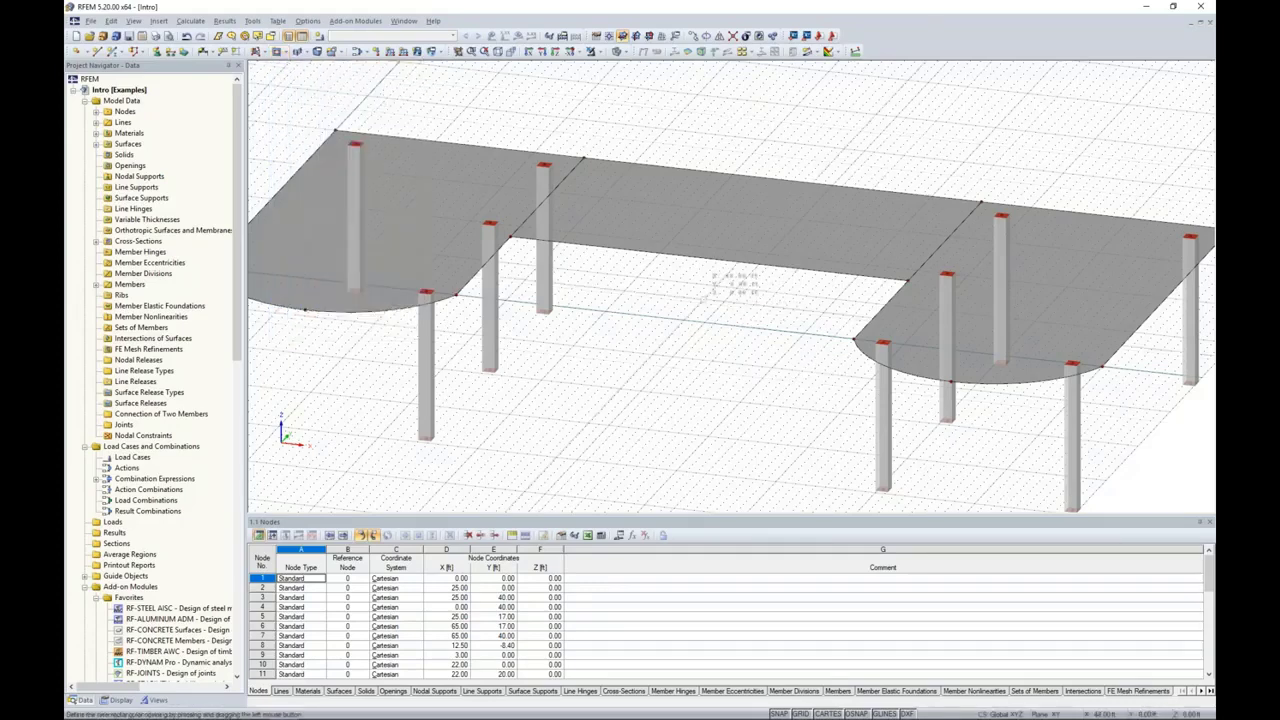
{"action": "scroll", "coordinate": [672, 338], "scroll_direction": "up", "scroll_amount": 1}
{"action": "scroll", "coordinate": [672, 338], "scroll_direction": "up", "scroll_amount": 4}
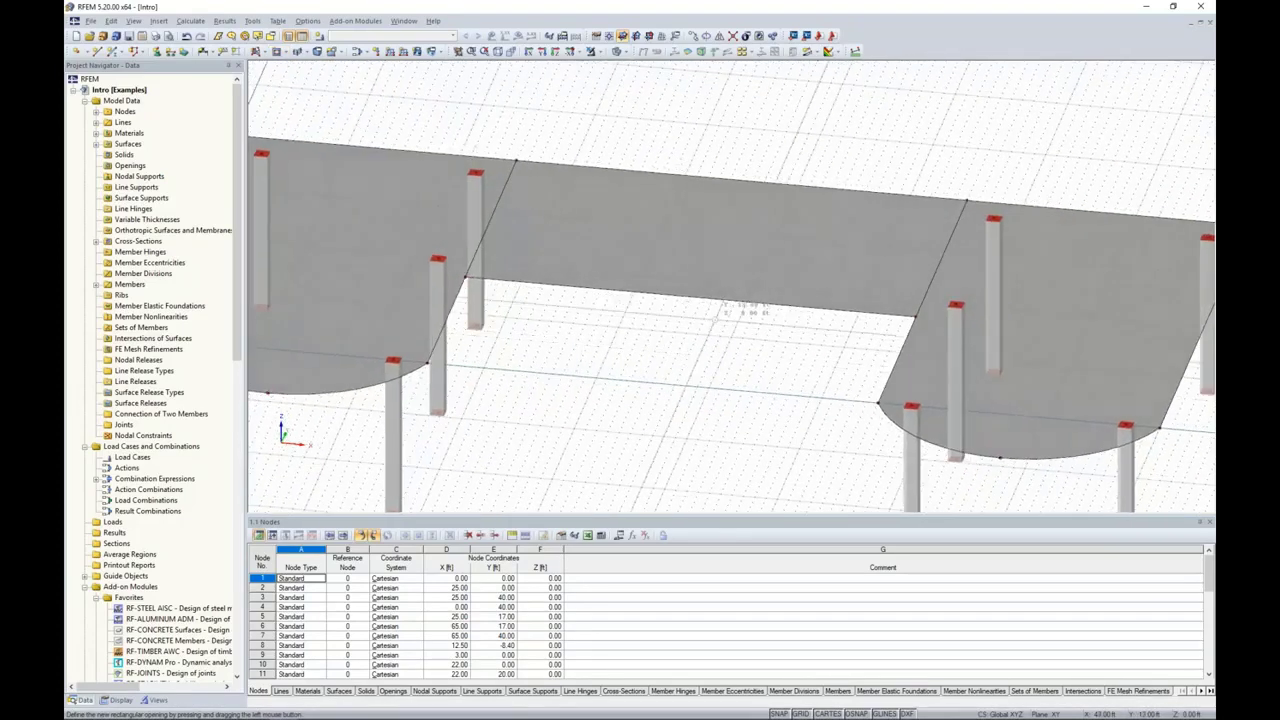
{"action": "scroll", "coordinate": [703, 280], "scroll_direction": "up", "scroll_amount": 1}
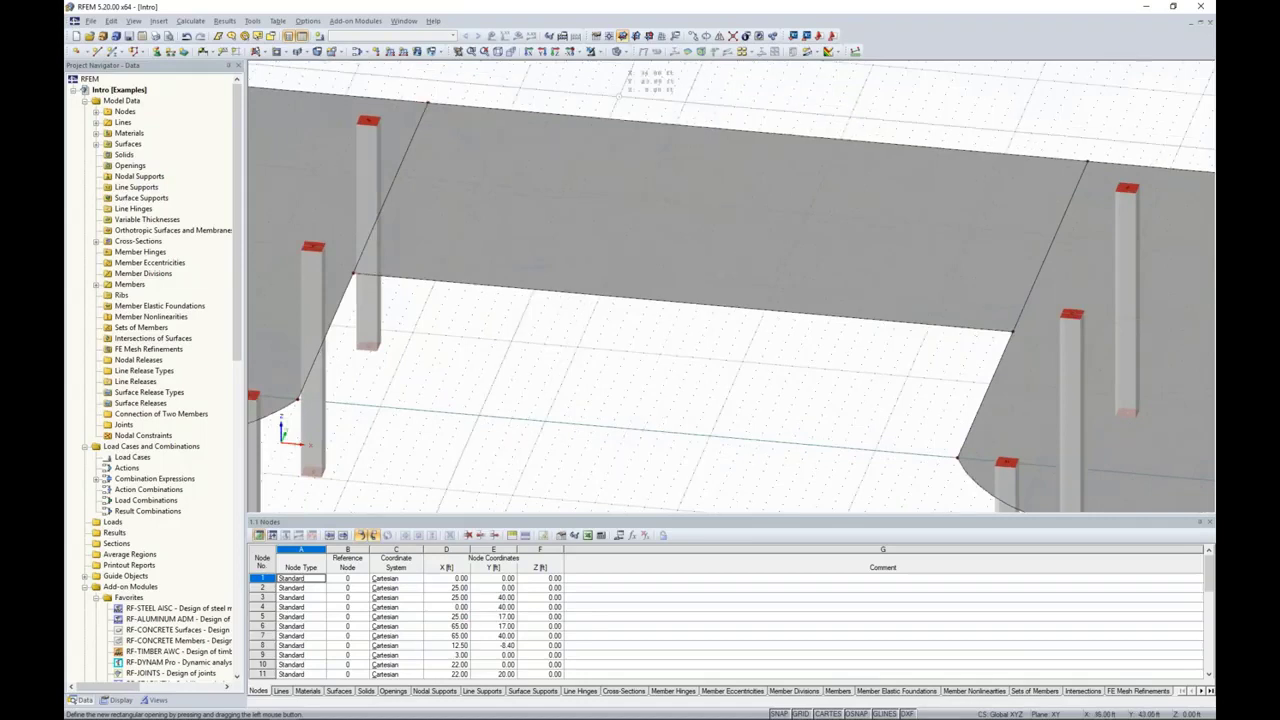
{"action": "left_click", "coordinate": [626, 52]}
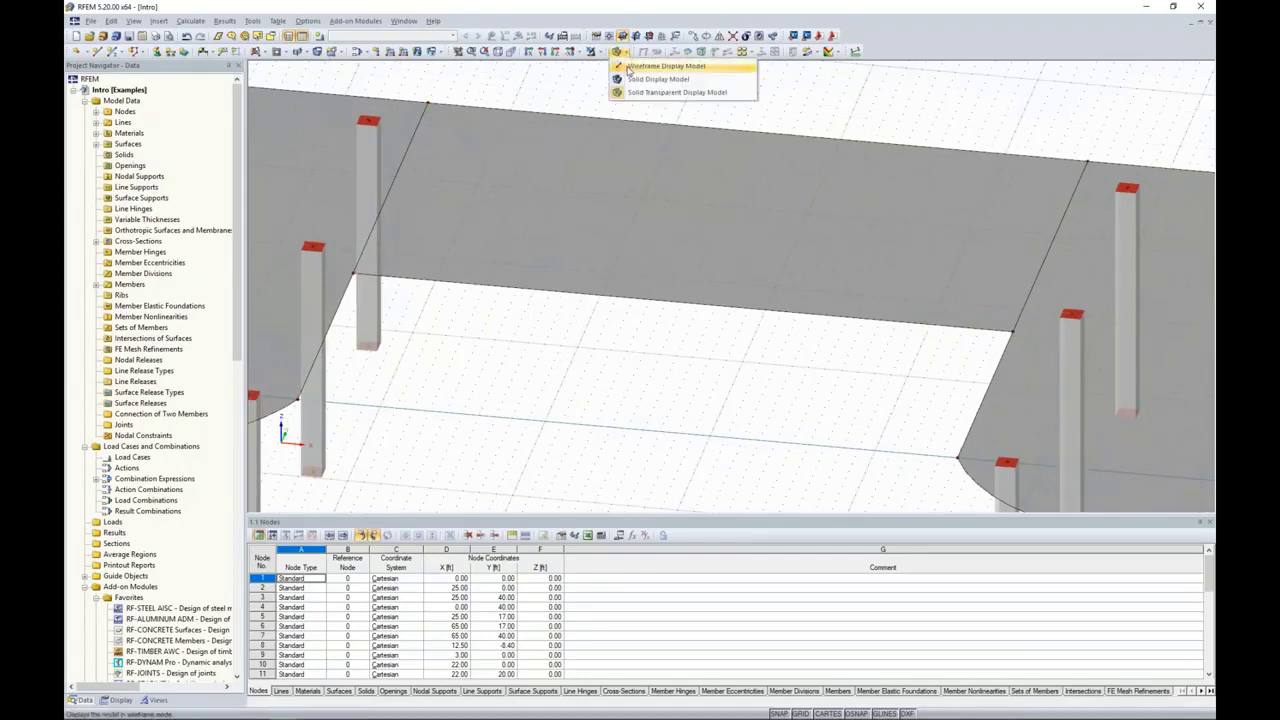
{"action": "left_click", "coordinate": [627, 68]}
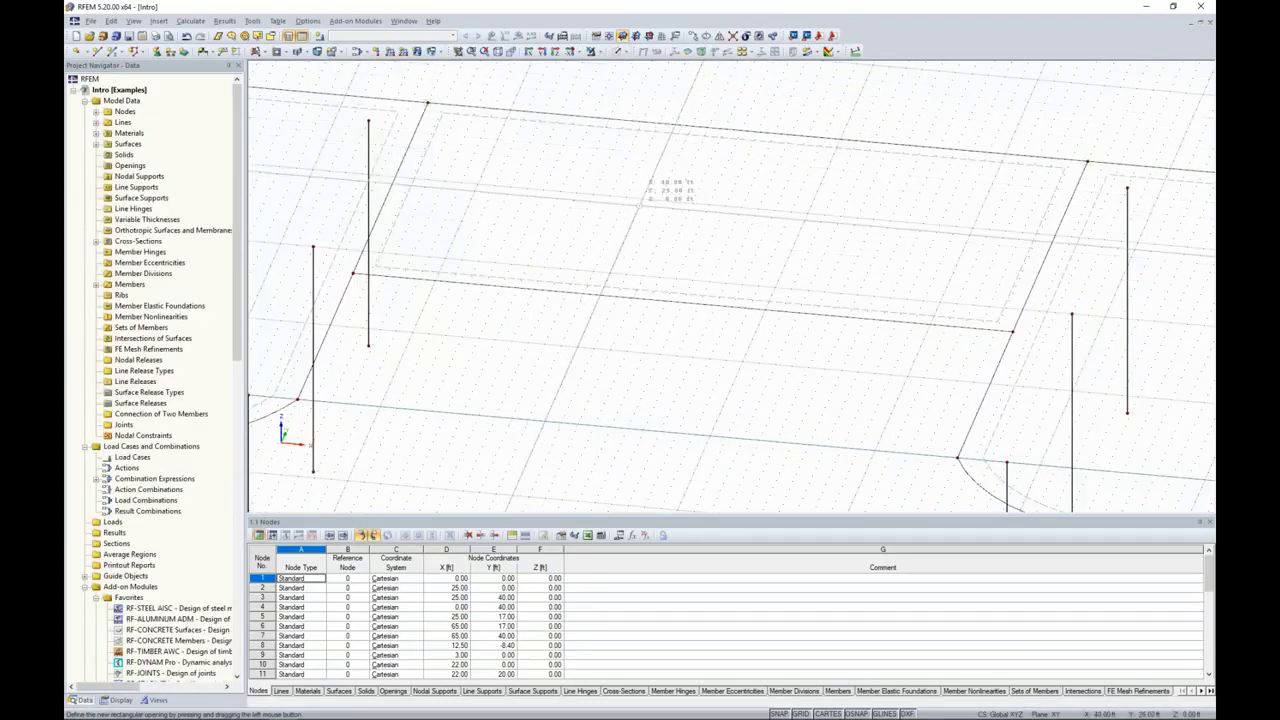
{"action": "left_click", "coordinate": [642, 198]}
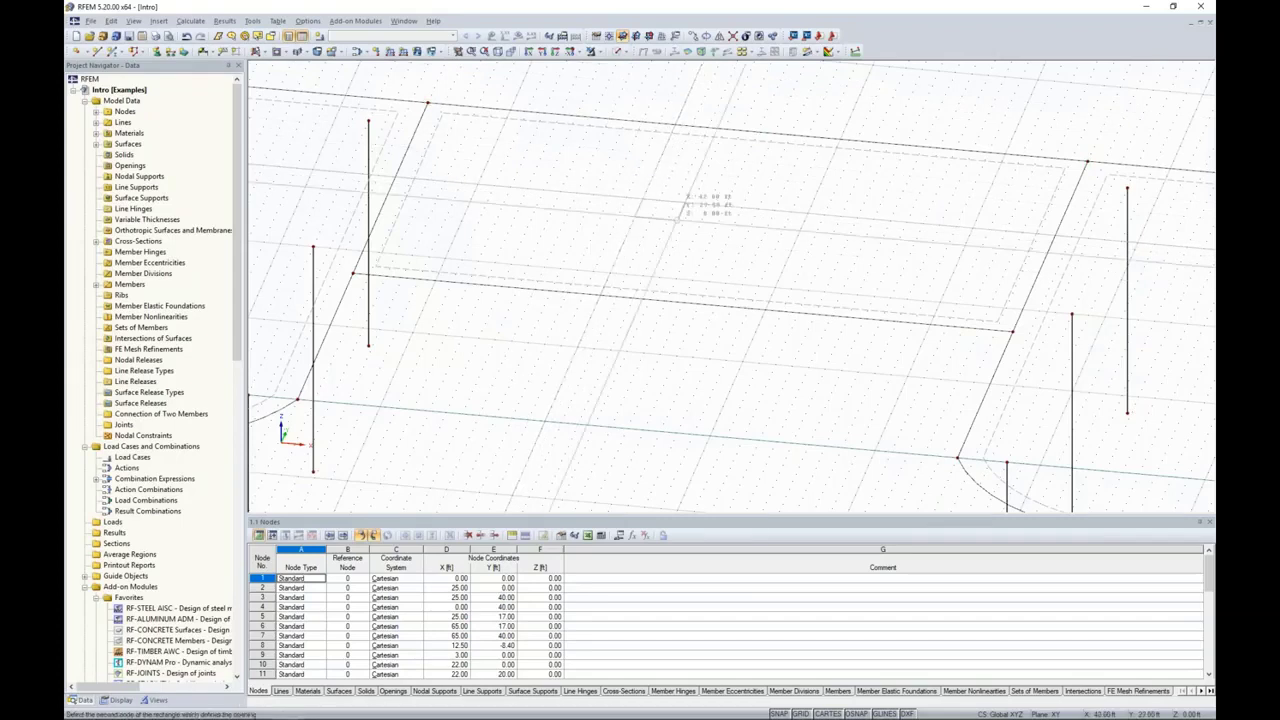
{"action": "left_click", "coordinate": [775, 286]}
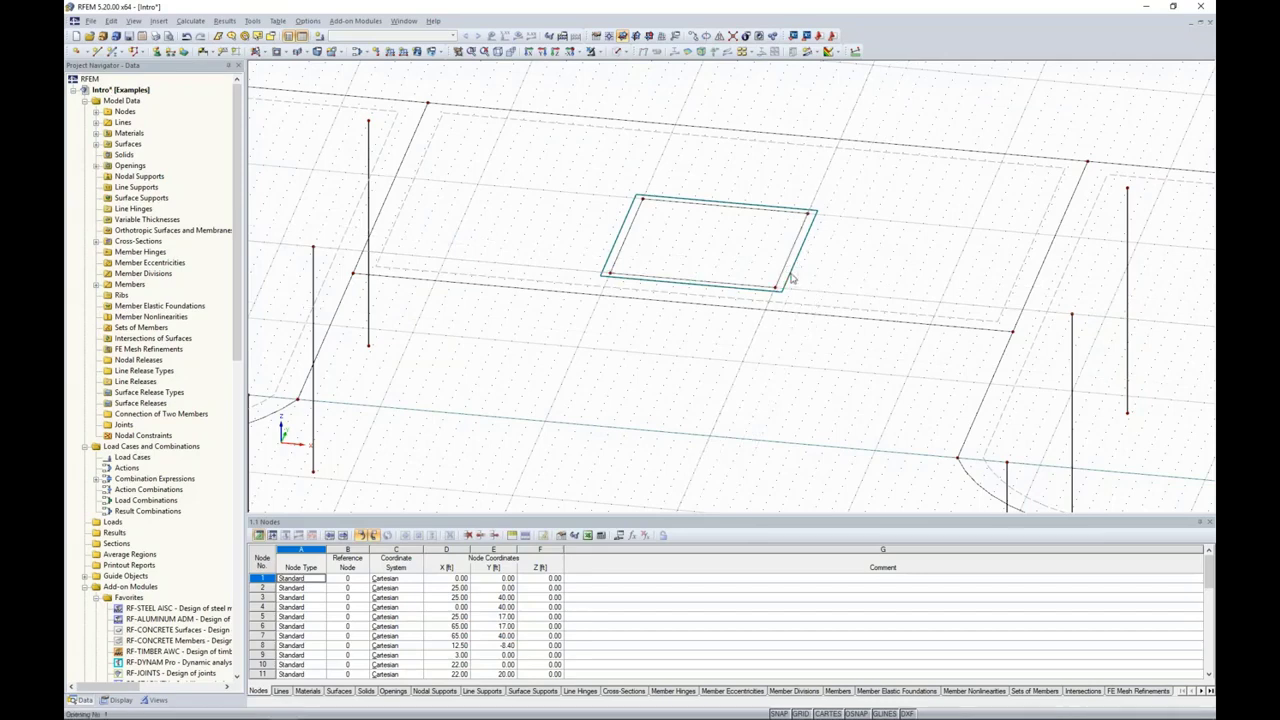
Step: Return the model display to solid transparent
{"action": "left_click", "coordinate": [621, 51]}
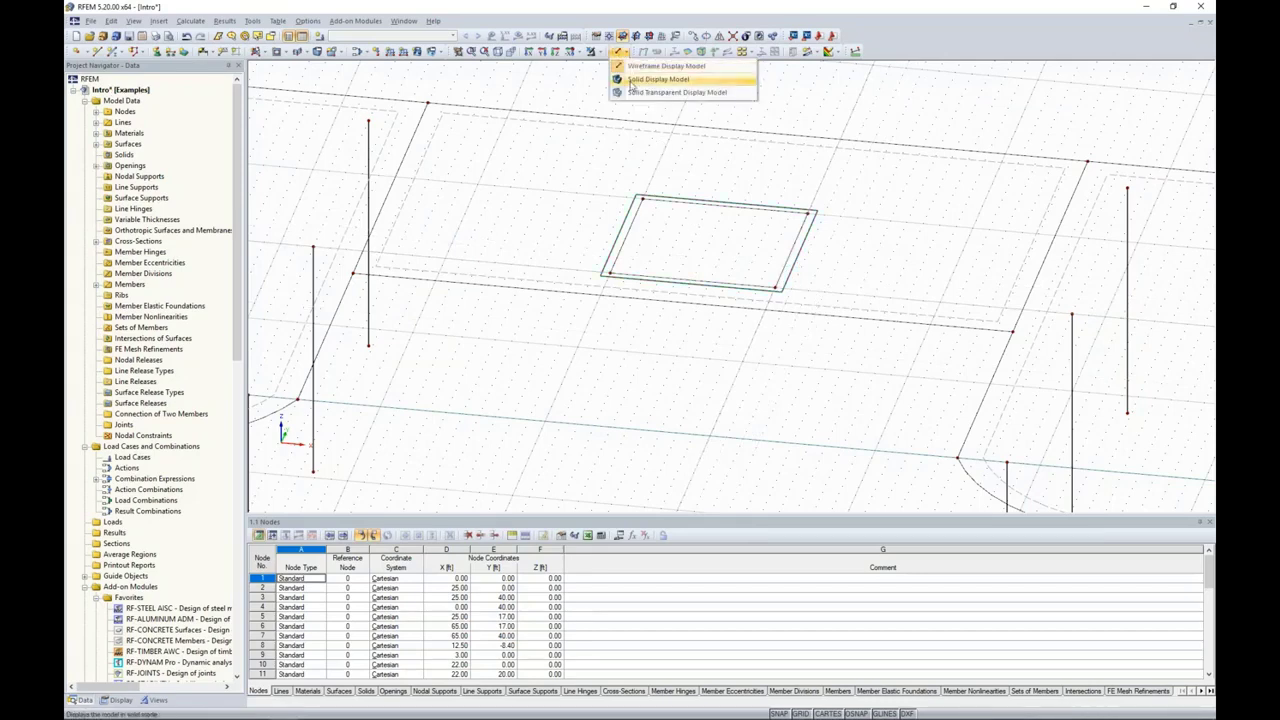
{"action": "left_click", "coordinate": [630, 97]}
{"action": "scroll", "coordinate": [642, 320], "scroll_direction": "down", "scroll_amount": 2}
{"action": "middle_click_drag", "start_coordinate": [685, 365], "coordinate": [607, 343], "text": "ctrl"}
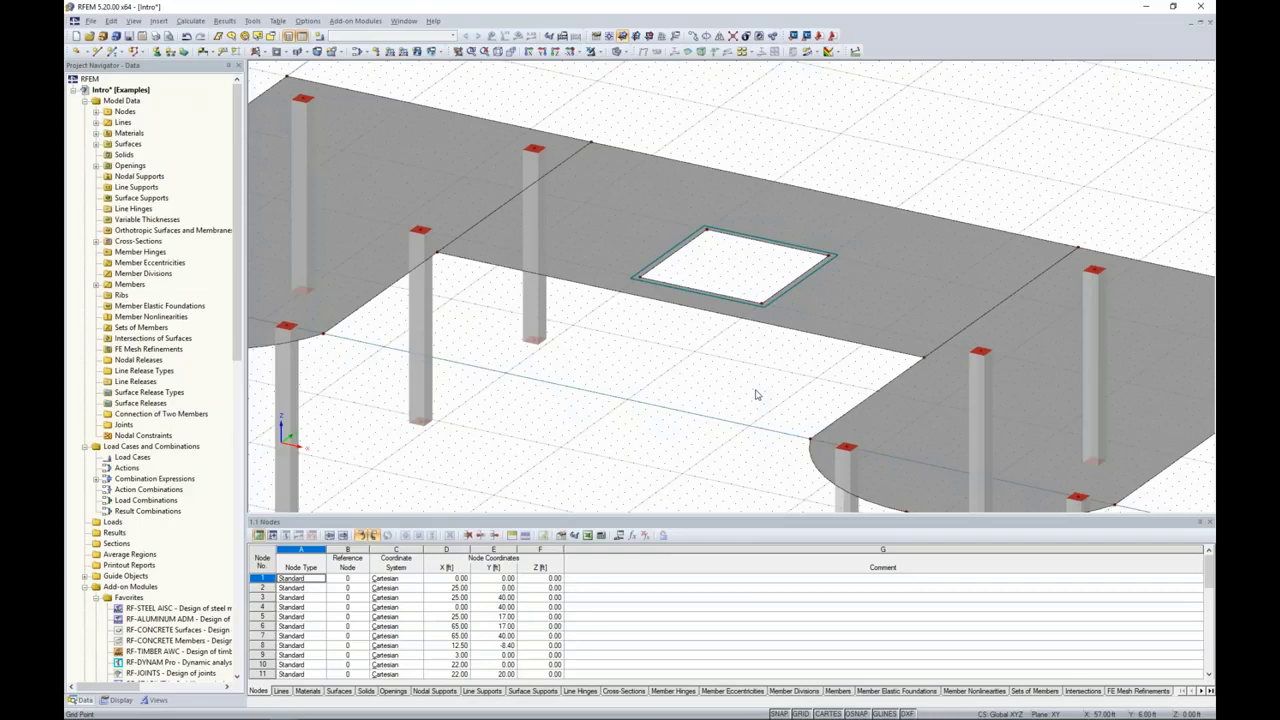
{"action": "right_click", "coordinate": [422, 343]}
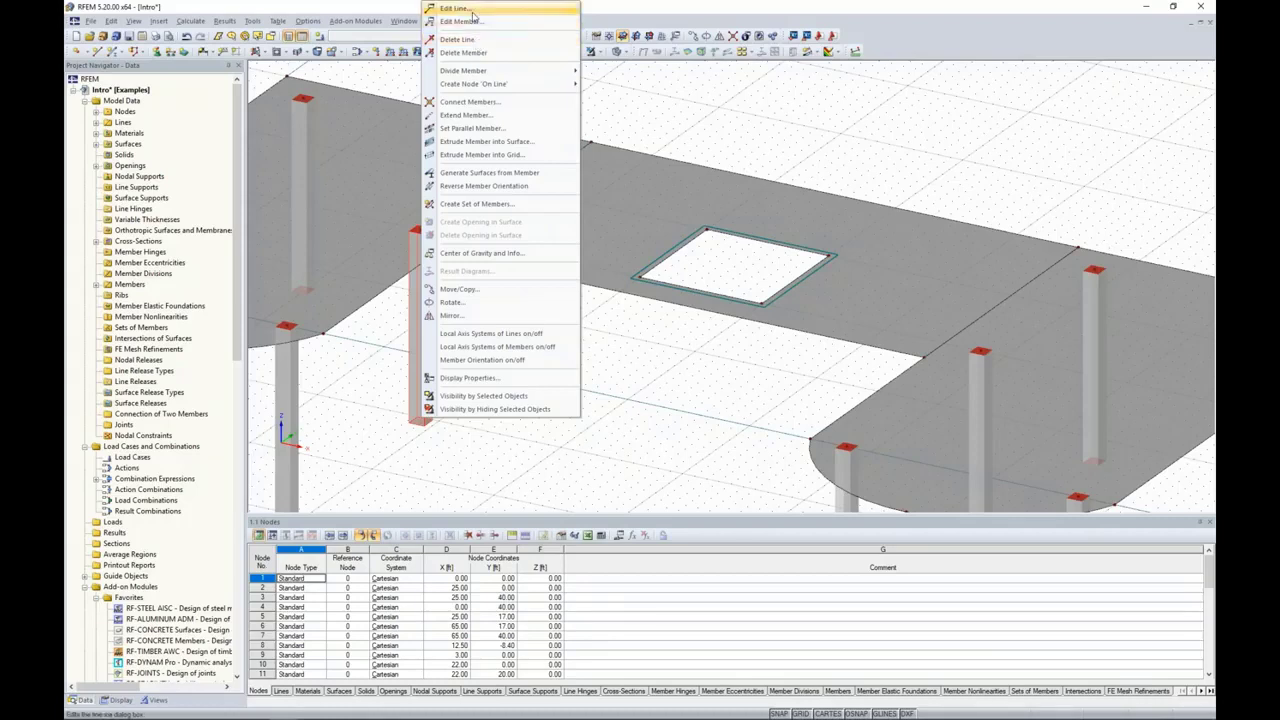
{"action": "left_click", "coordinate": [619, 360]}
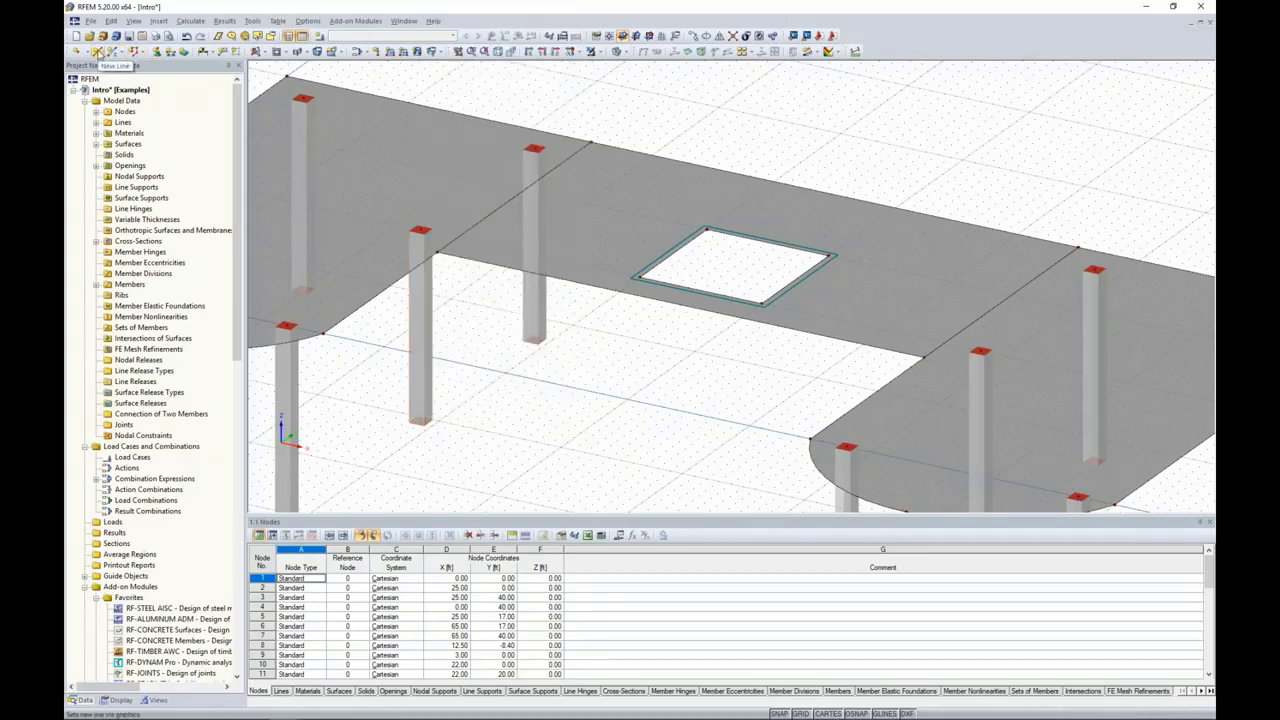
Step: Draw two straight lines across the central slab between facing column-top nodes, one at Y 20 ft and one at Y 37 ft
{"action": "left_click", "coordinate": [97, 51]}
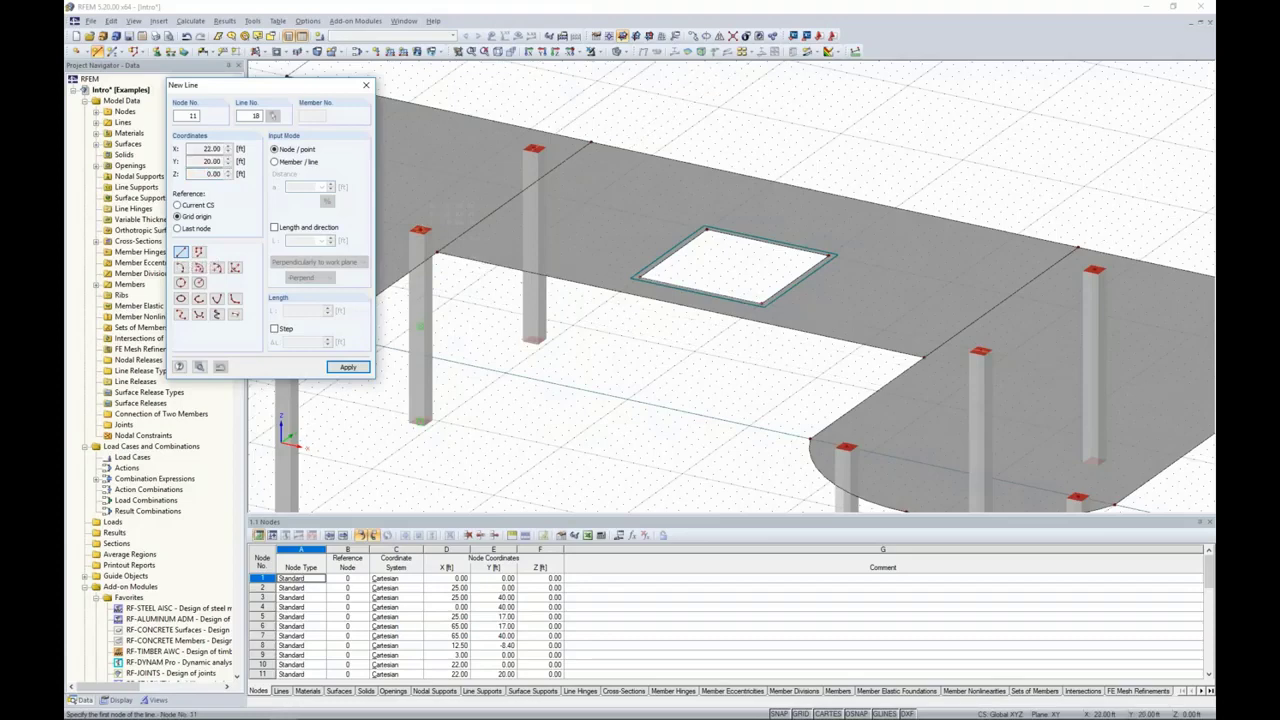
{"action": "left_click", "coordinate": [420, 230]}
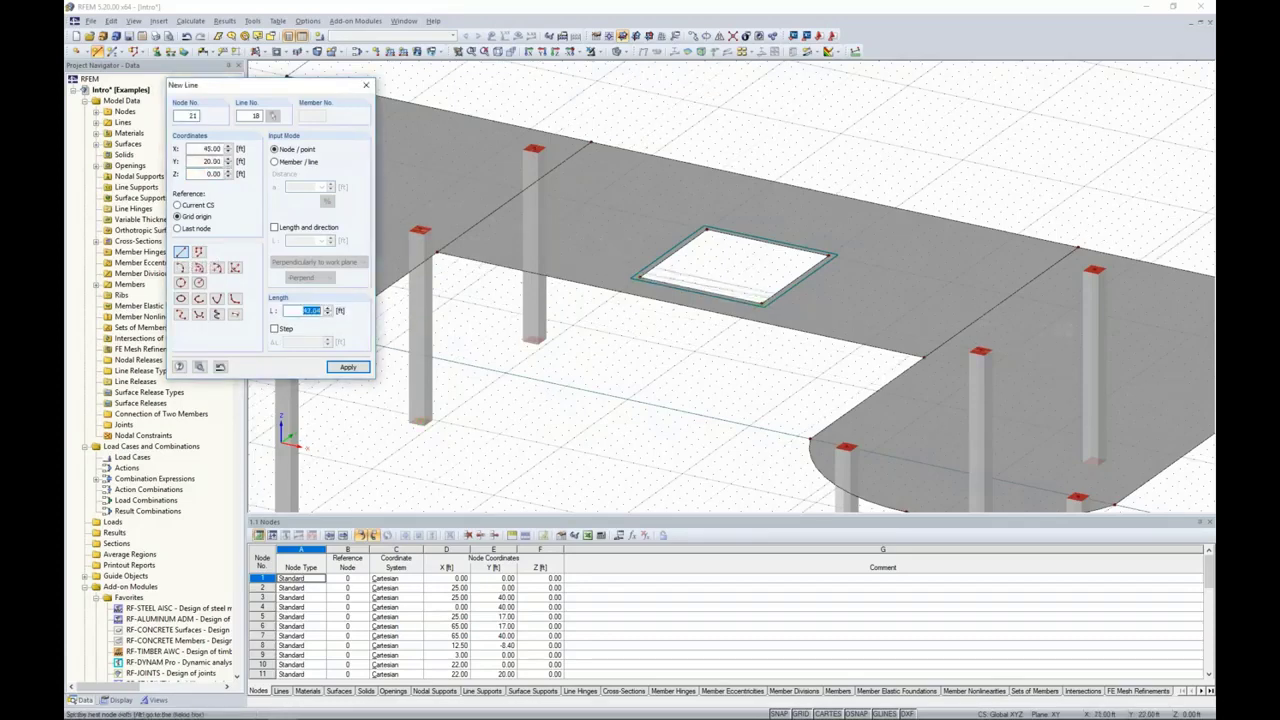
{"action": "left_click", "coordinate": [980, 350]}
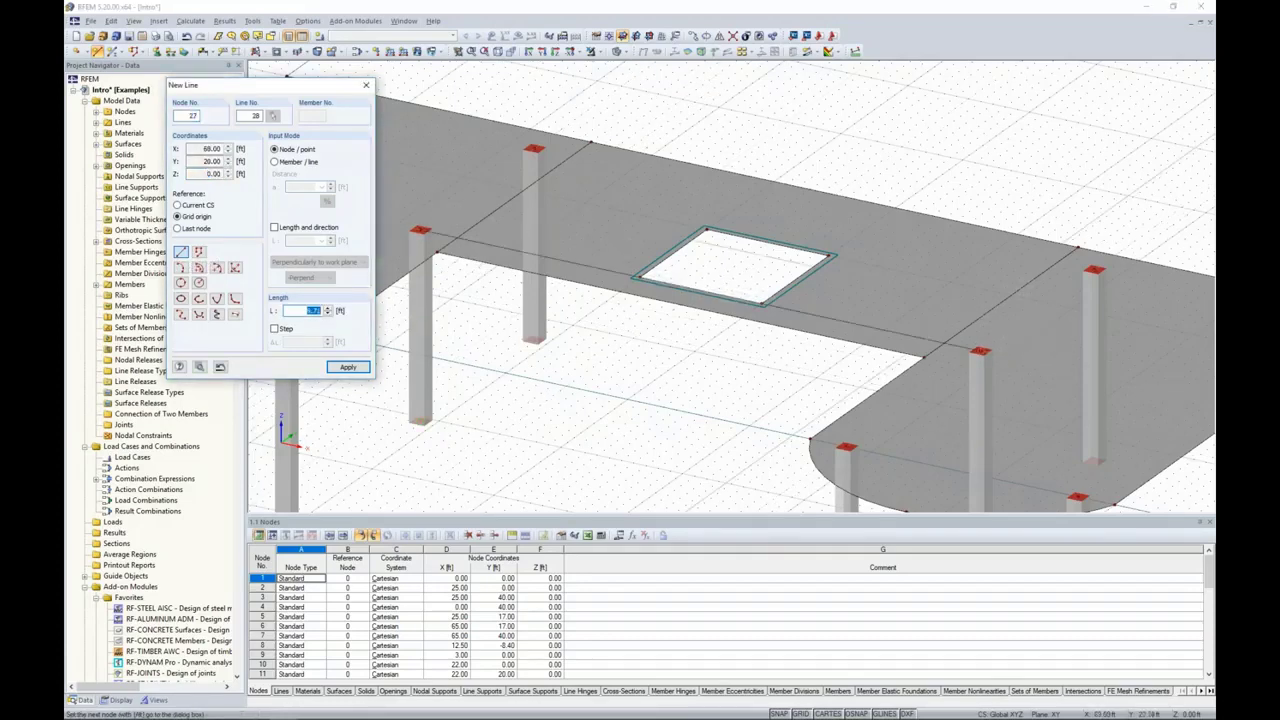
{"action": "key", "text": "Escape"}
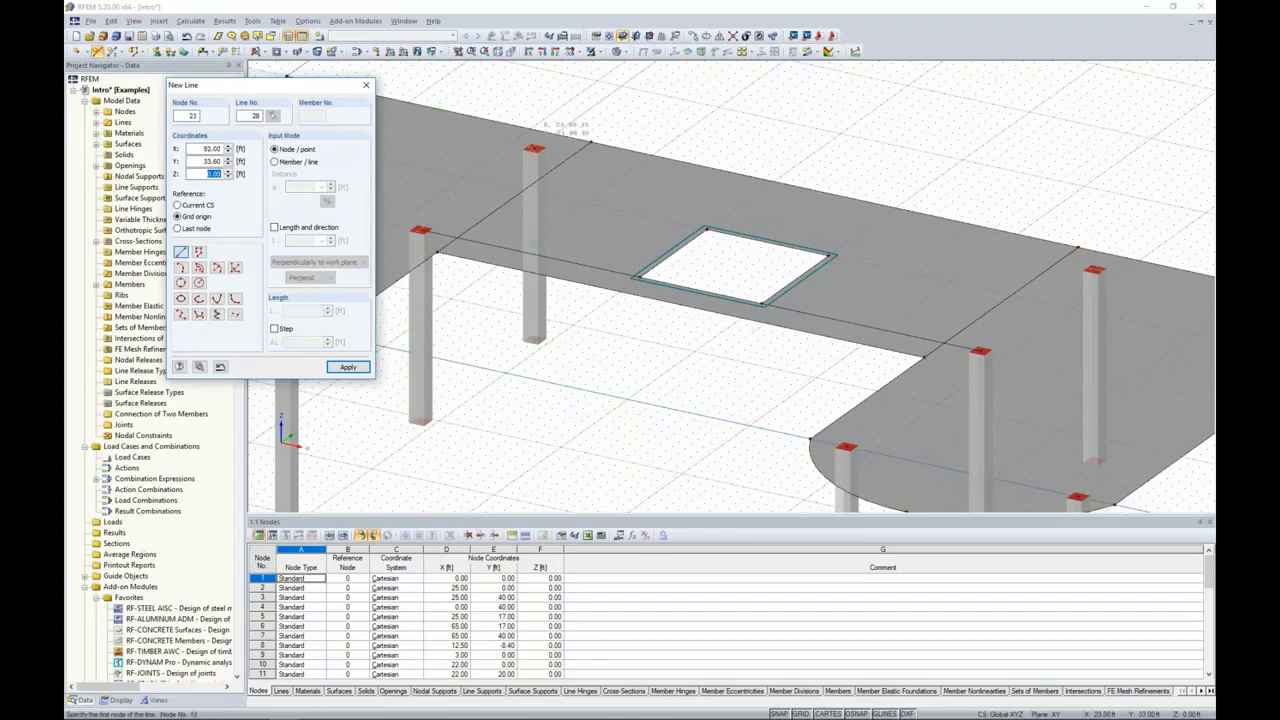
{"action": "left_click", "coordinate": [588, 143]}
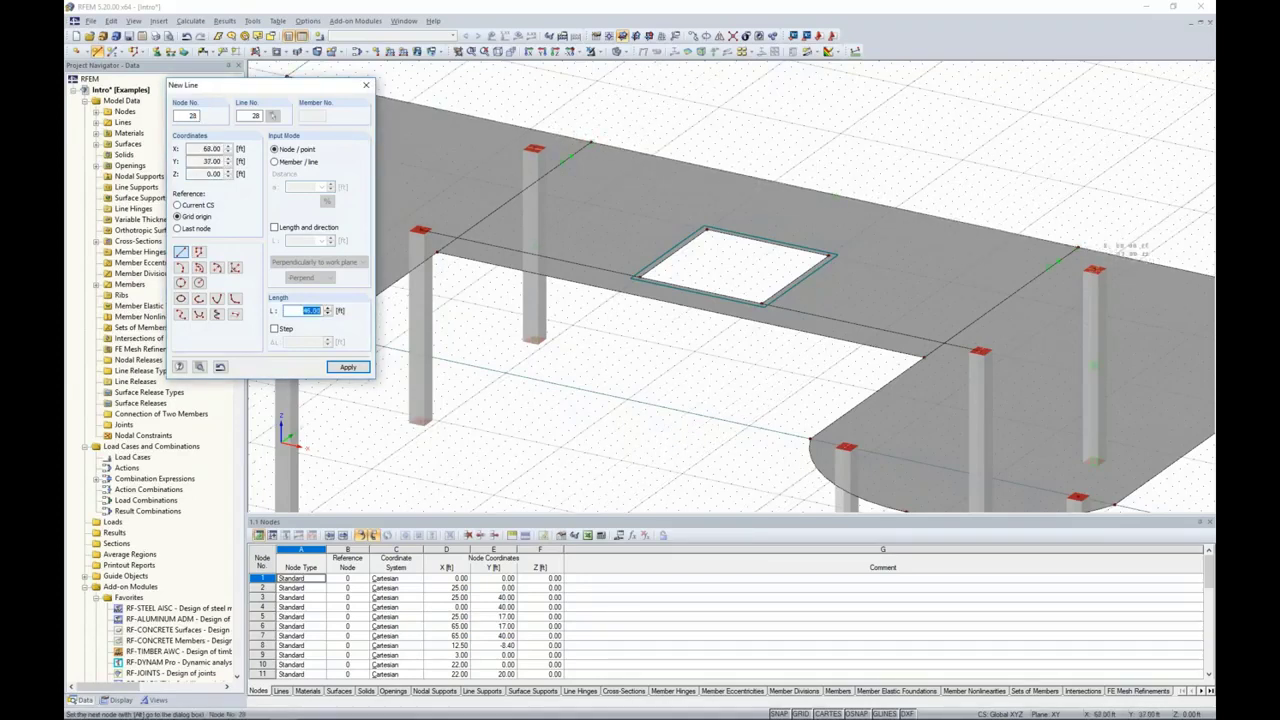
{"action": "left_click", "coordinate": [1094, 270]}
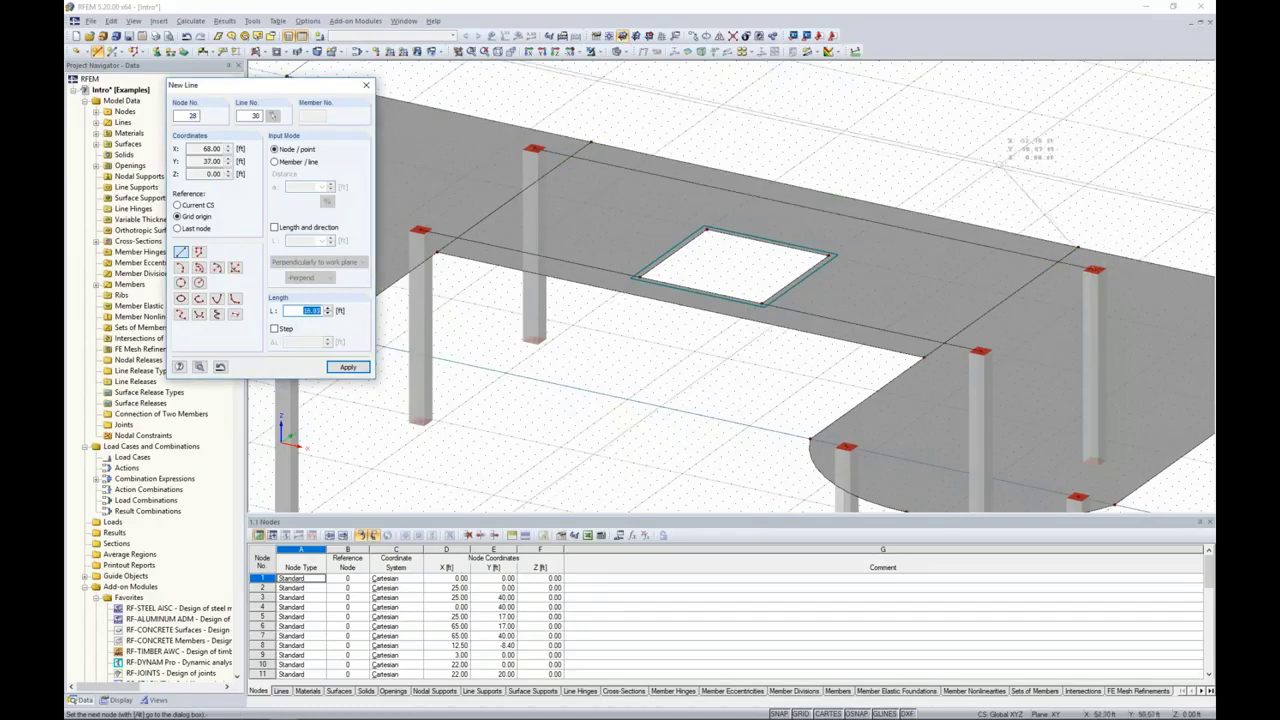
{"action": "key", "text": "Escape"}
{"action": "key", "text": "Escape"}
Step: Connect the crossing lines around the central slab with Connect Lines or Members, using a selection window over the slab and its adjoining columns
{"action": "scroll", "coordinate": [988, 163], "scroll_direction": "down", "scroll_amount": 2}
{"action": "scroll", "coordinate": [957, 163], "scroll_direction": "down", "scroll_amount": 3}
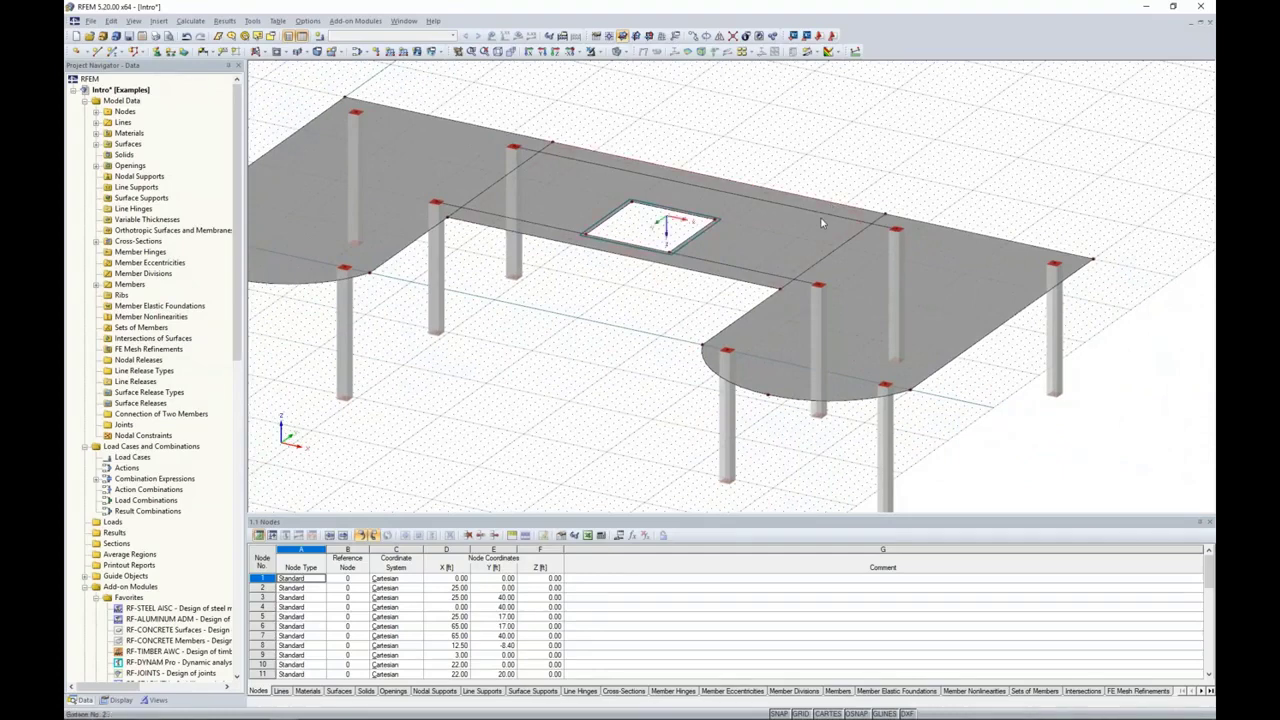
{"action": "left_click", "coordinate": [822, 215]}
{"action": "left_click", "coordinate": [852, 193]}
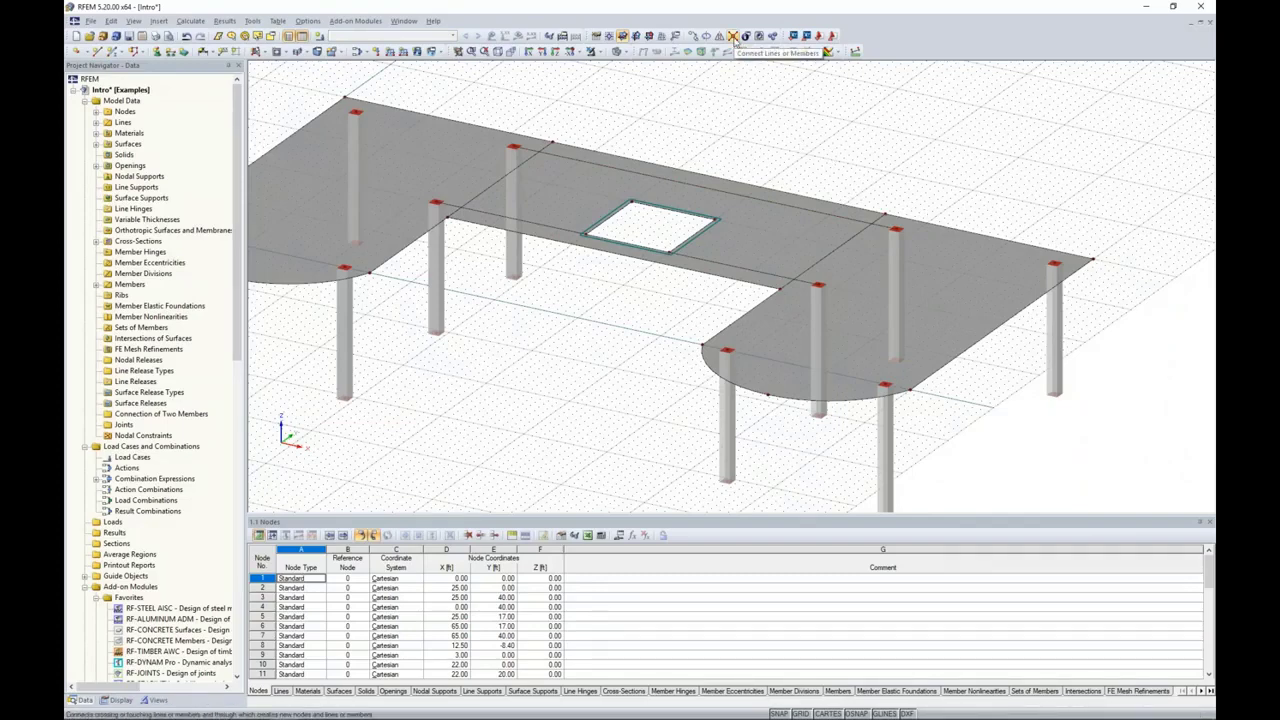
{"action": "left_click", "coordinate": [733, 36]}
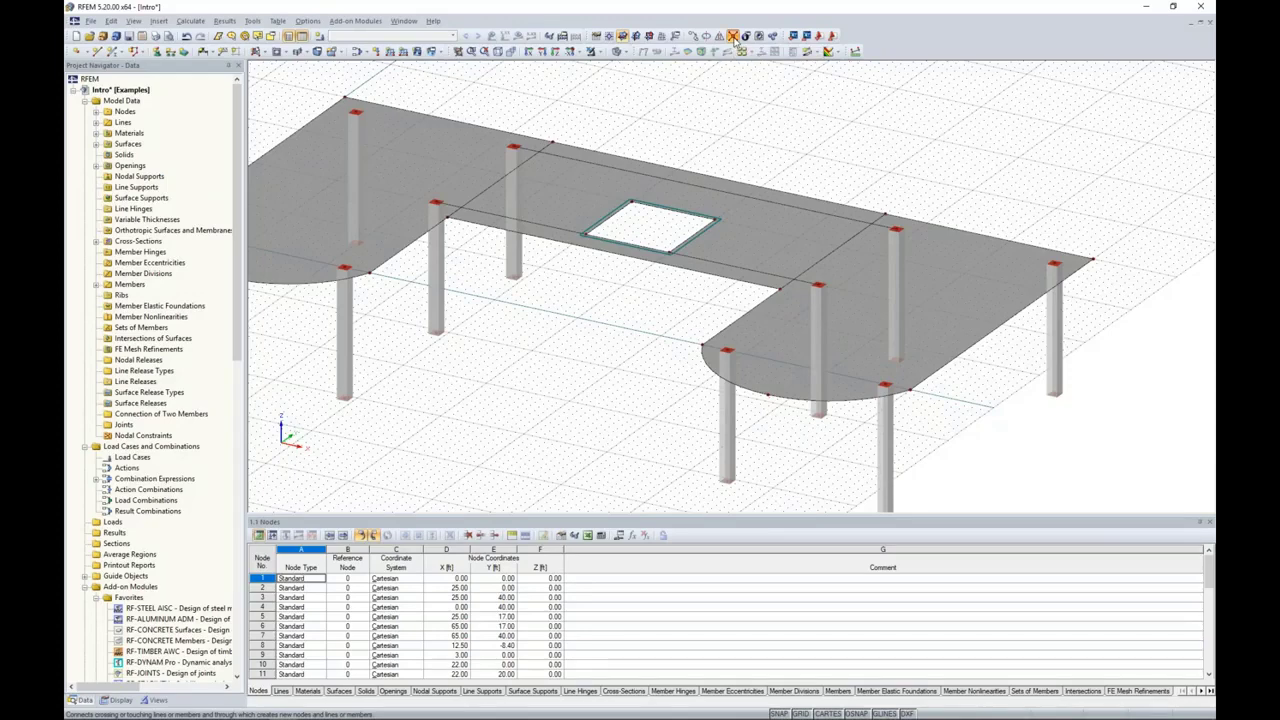
{"action": "left_click_drag", "start_coordinate": [989, 447], "coordinate": [420, 98]}
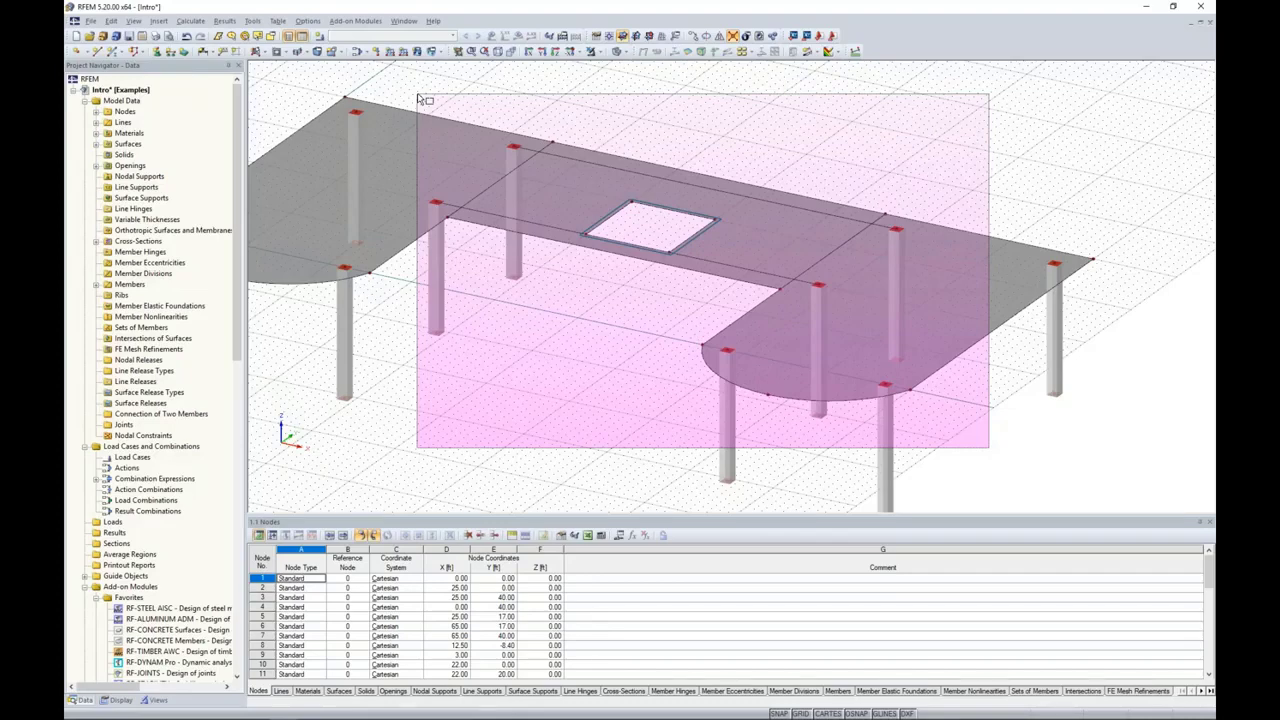
{"action": "left_click_drag", "start_coordinate": [419, 97], "coordinate": [419, 97]}
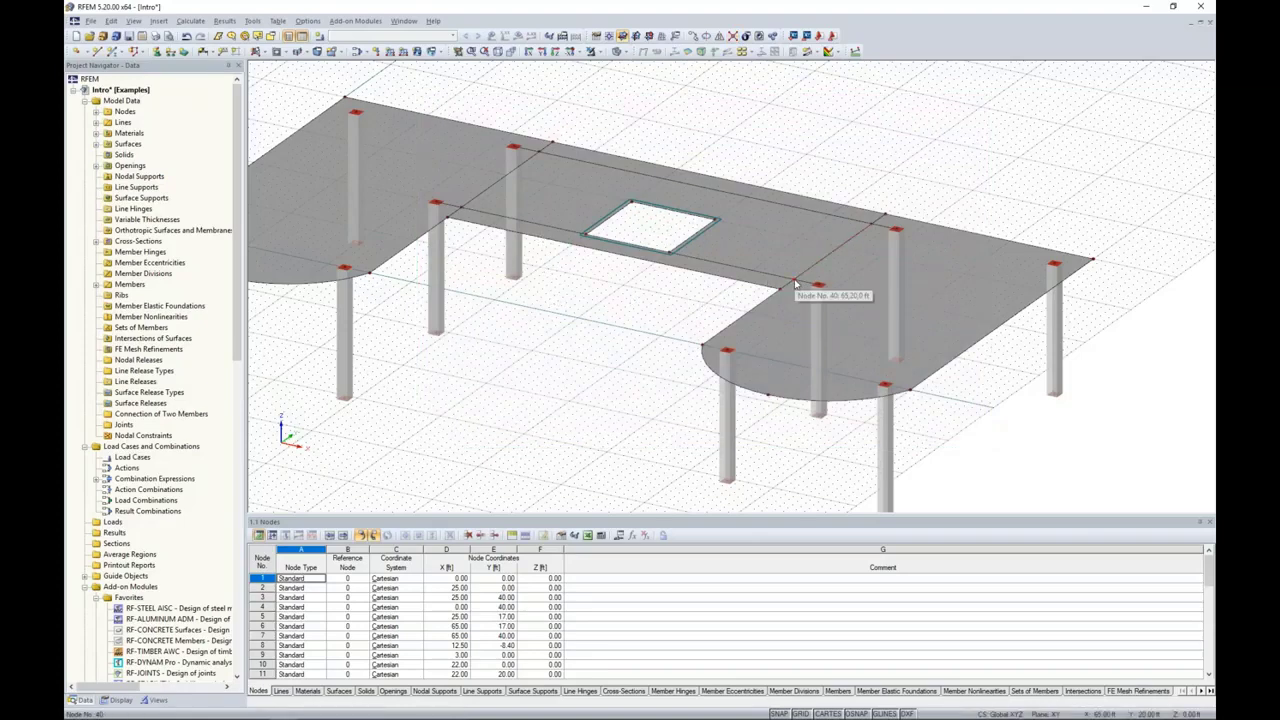
Step: Start a new member of type Rib and give it a 10 by 20 in rectangular section in concrete f'c = 4000 psi
{"action": "scroll", "coordinate": [796, 285], "scroll_direction": "up", "scroll_amount": 3}
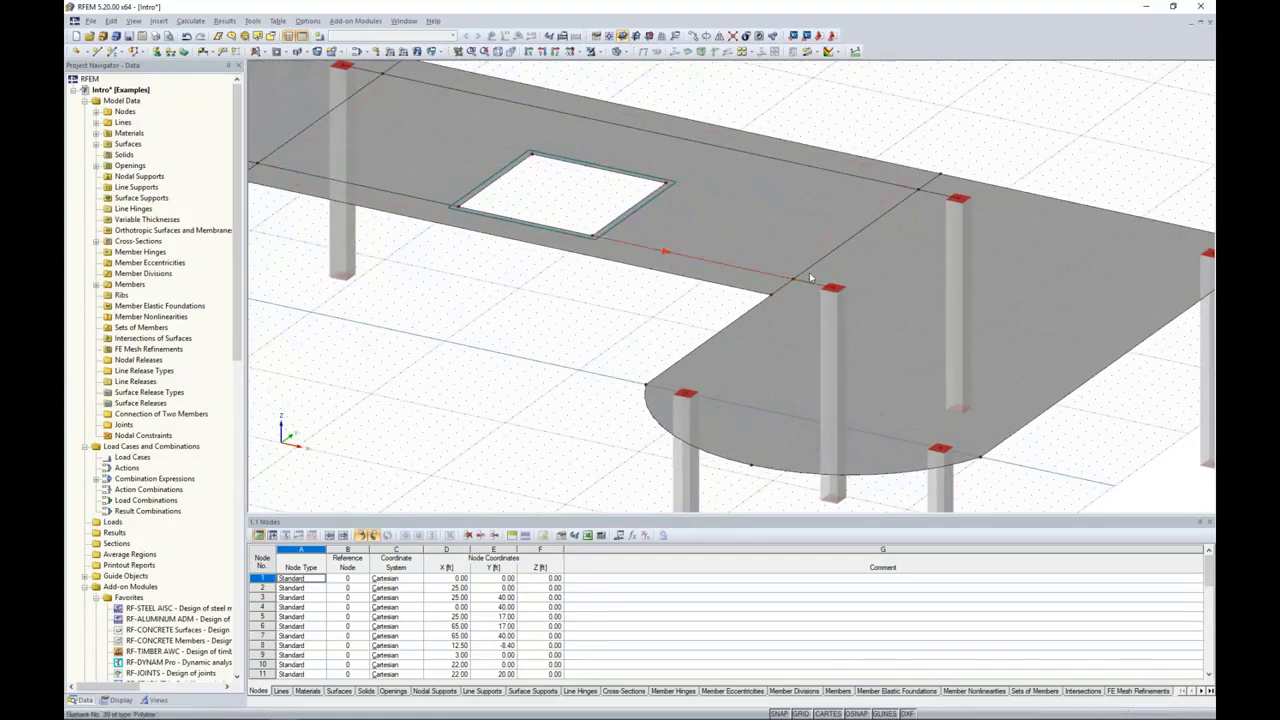
{"action": "scroll", "coordinate": [663, 316], "scroll_direction": "down", "scroll_amount": 2}
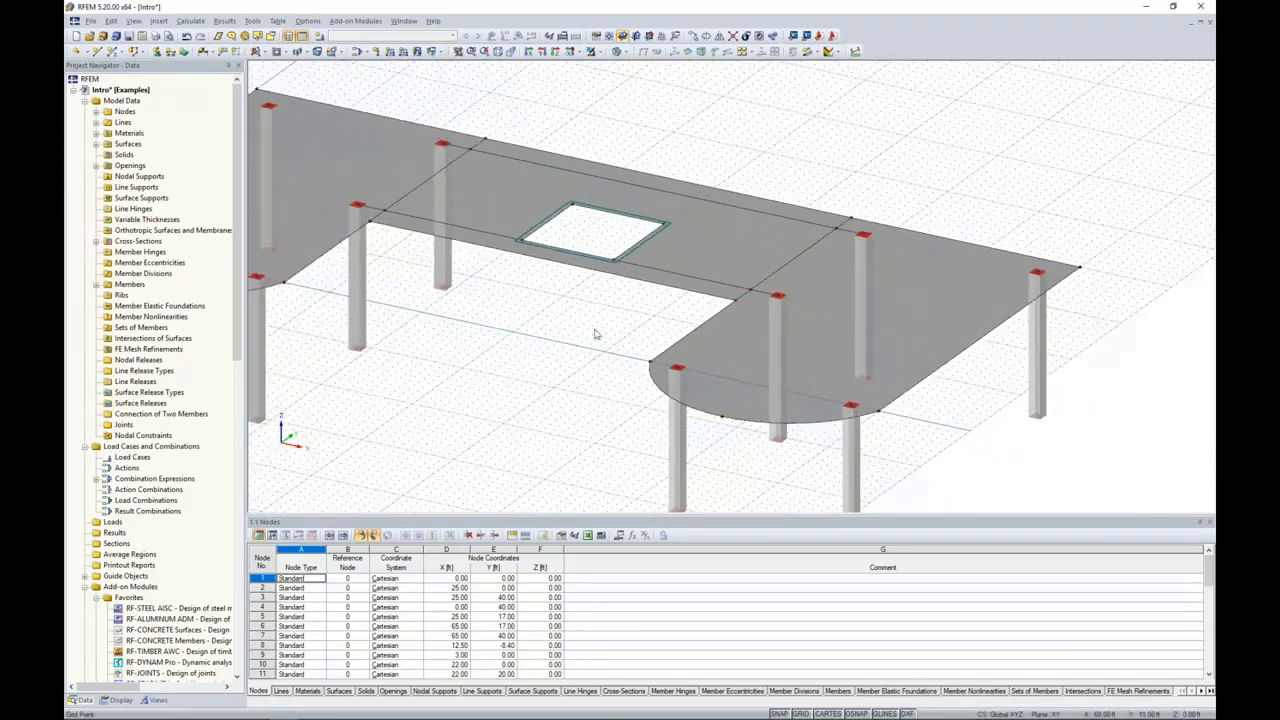
{"action": "middle_click_drag", "start_coordinate": [594, 334], "coordinate": [679, 328]}
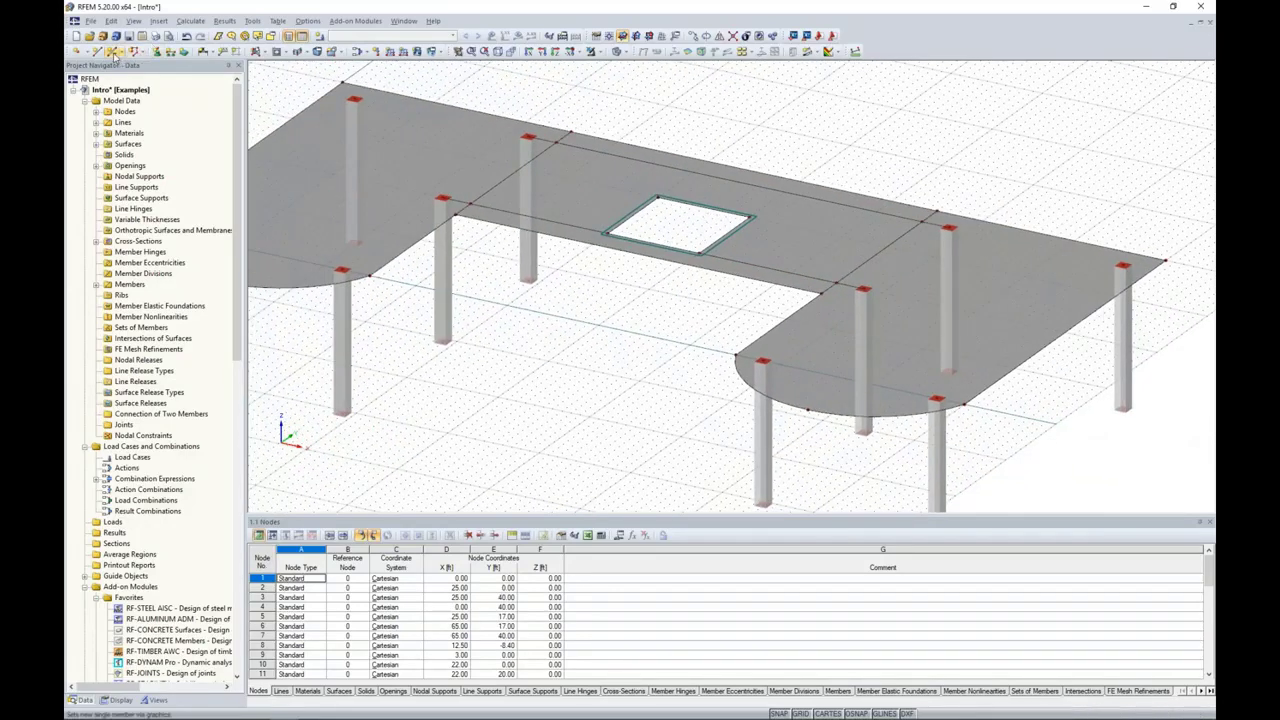
{"action": "left_click", "coordinate": [115, 52]}
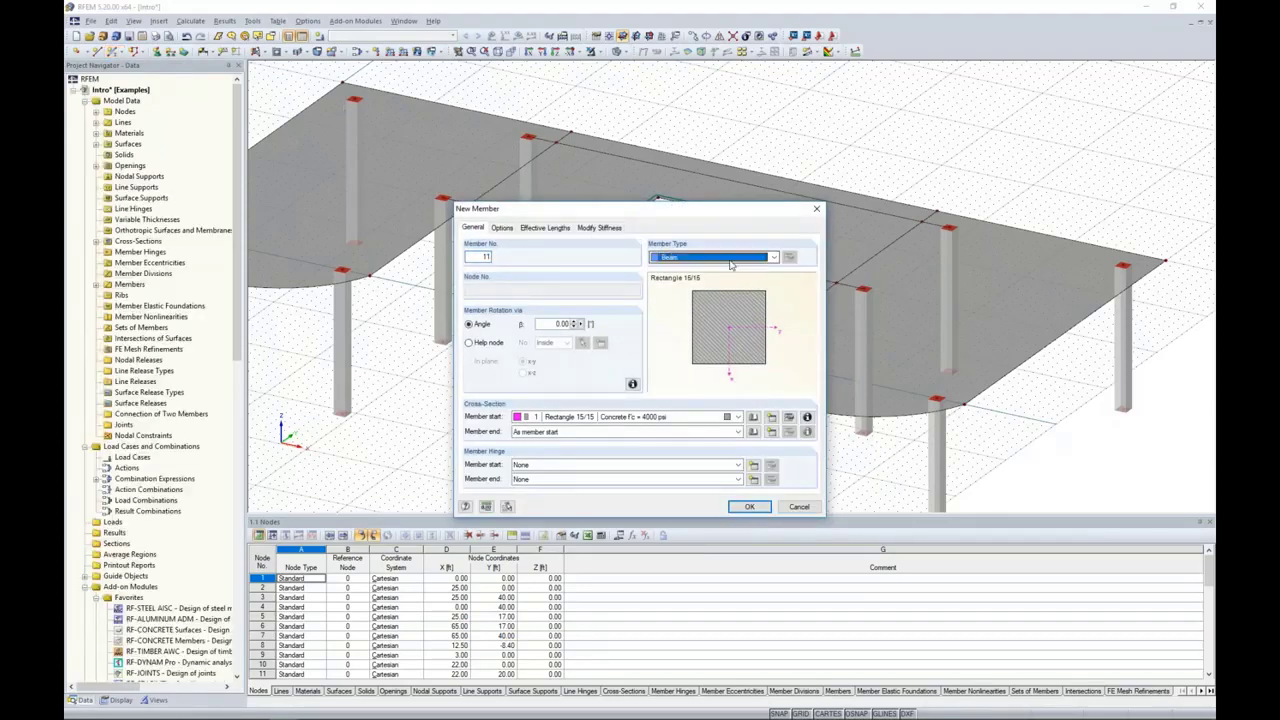
{"action": "left_click", "coordinate": [730, 258]}
{"action": "left_click", "coordinate": [716, 289]}
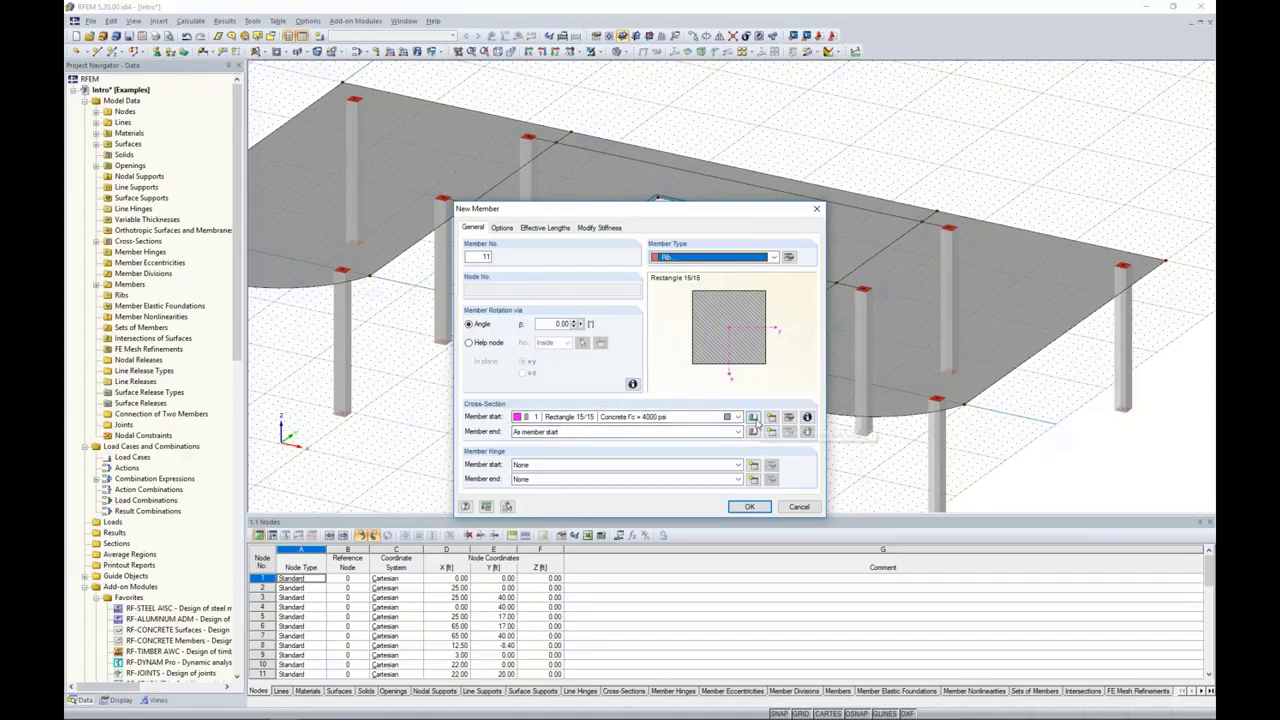
{"action": "left_click", "coordinate": [754, 417]}
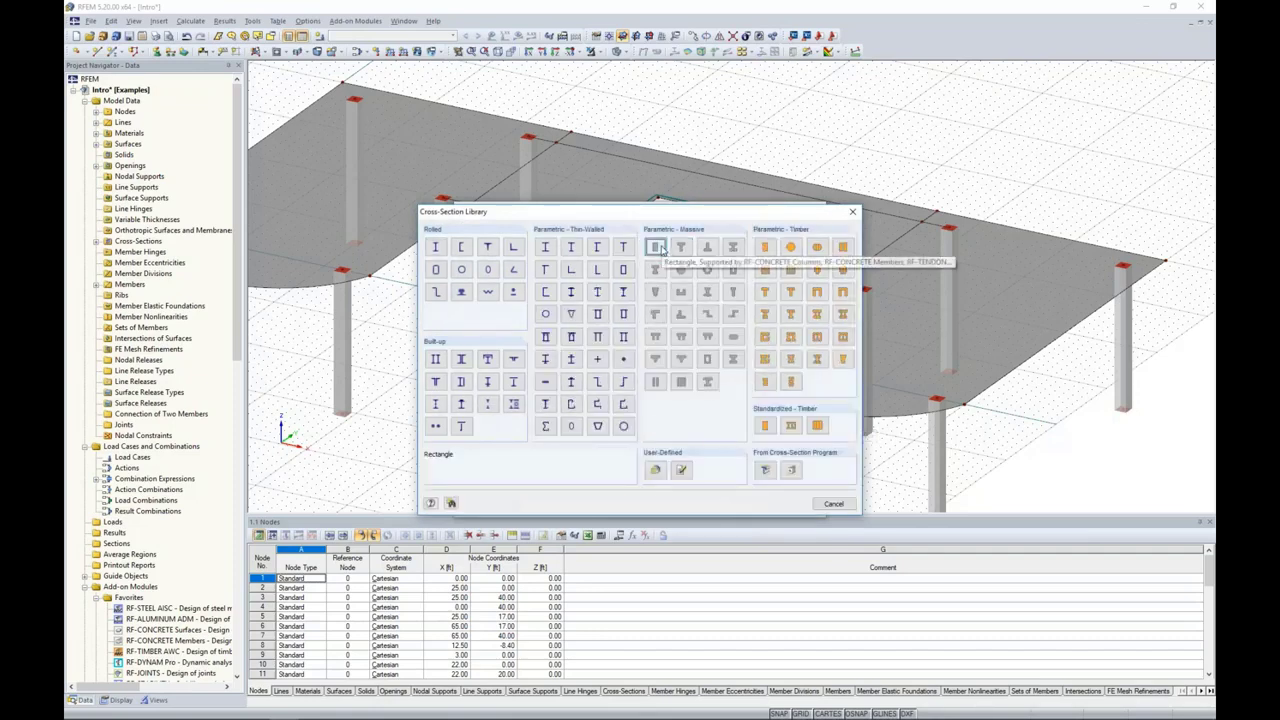
{"action": "left_click", "coordinate": [662, 250]}
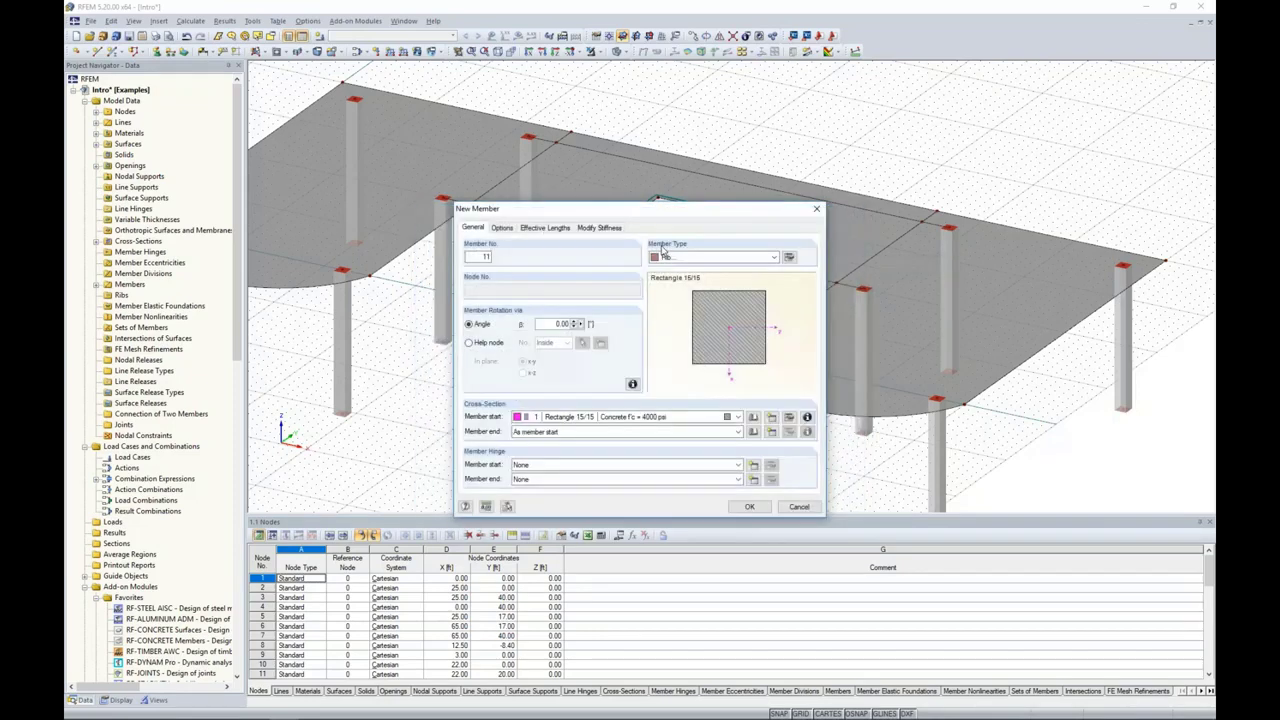
{"action": "type", "text": "10"}
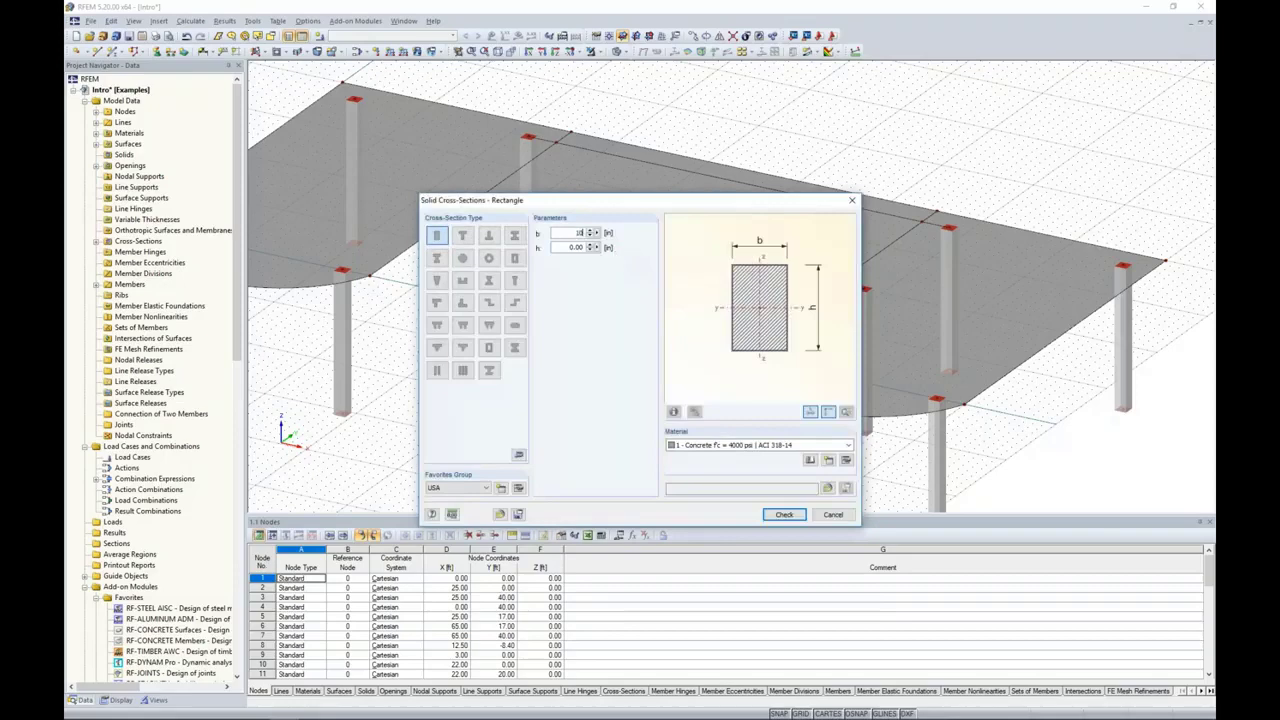
{"action": "key", "text": "Tab"}
{"action": "type", "text": "20"}
{"action": "key", "text": "Tab"}
{"action": "left_click", "coordinate": [784, 514]}
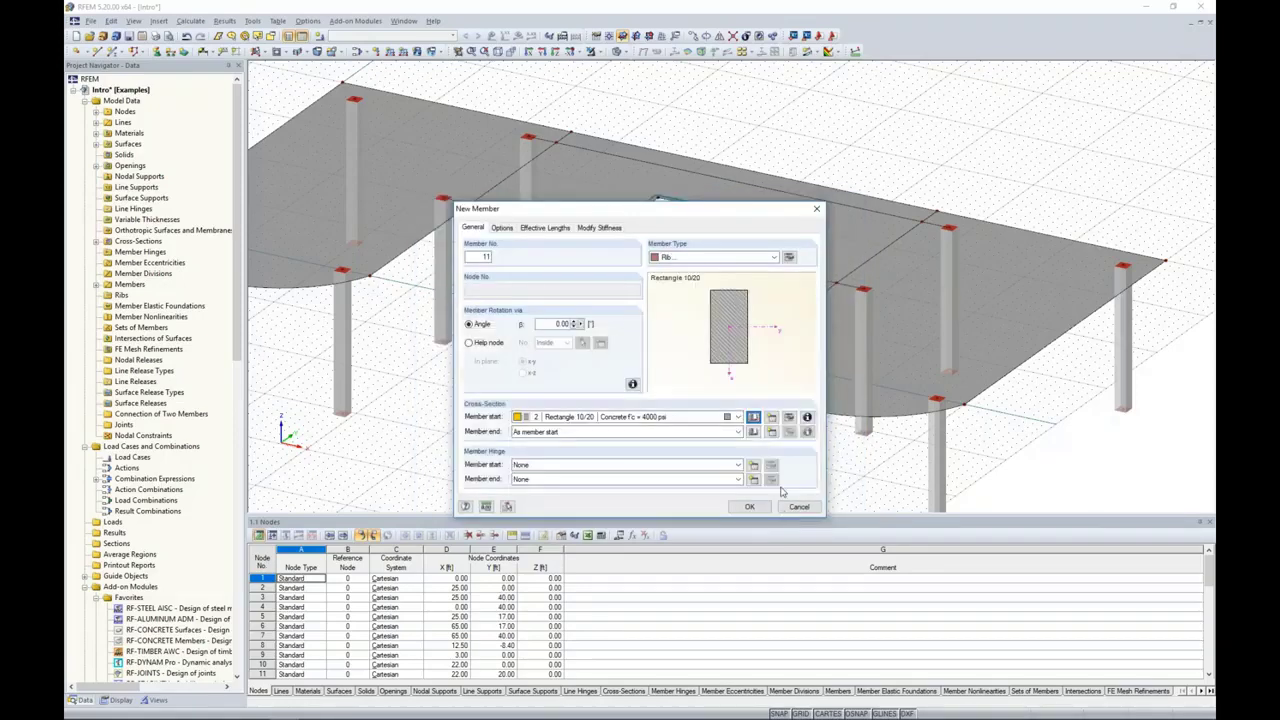
Step: Position the rib on the +z side of the surface with integration widths of 3.0 ft on both sides, and accept the member settings
{"action": "left_click", "coordinate": [789, 259]}
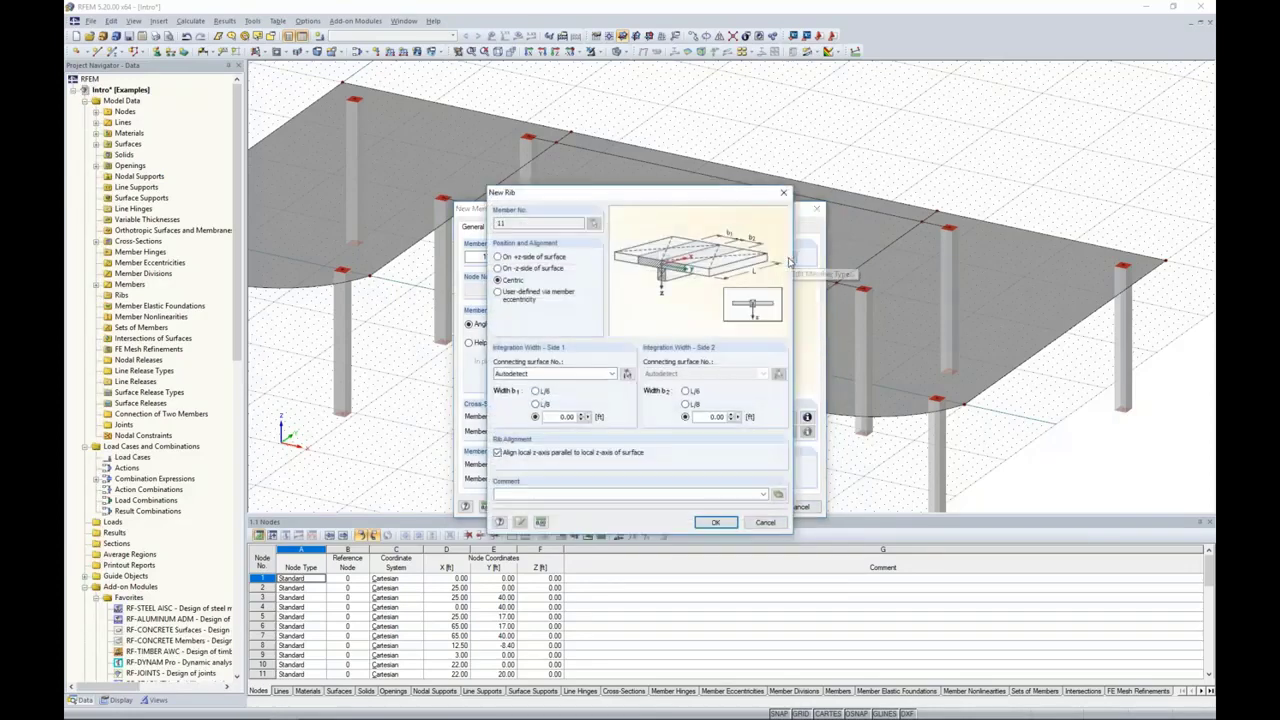
{"action": "left_click_drag", "start_coordinate": [713, 186], "coordinate": [624, 138]}
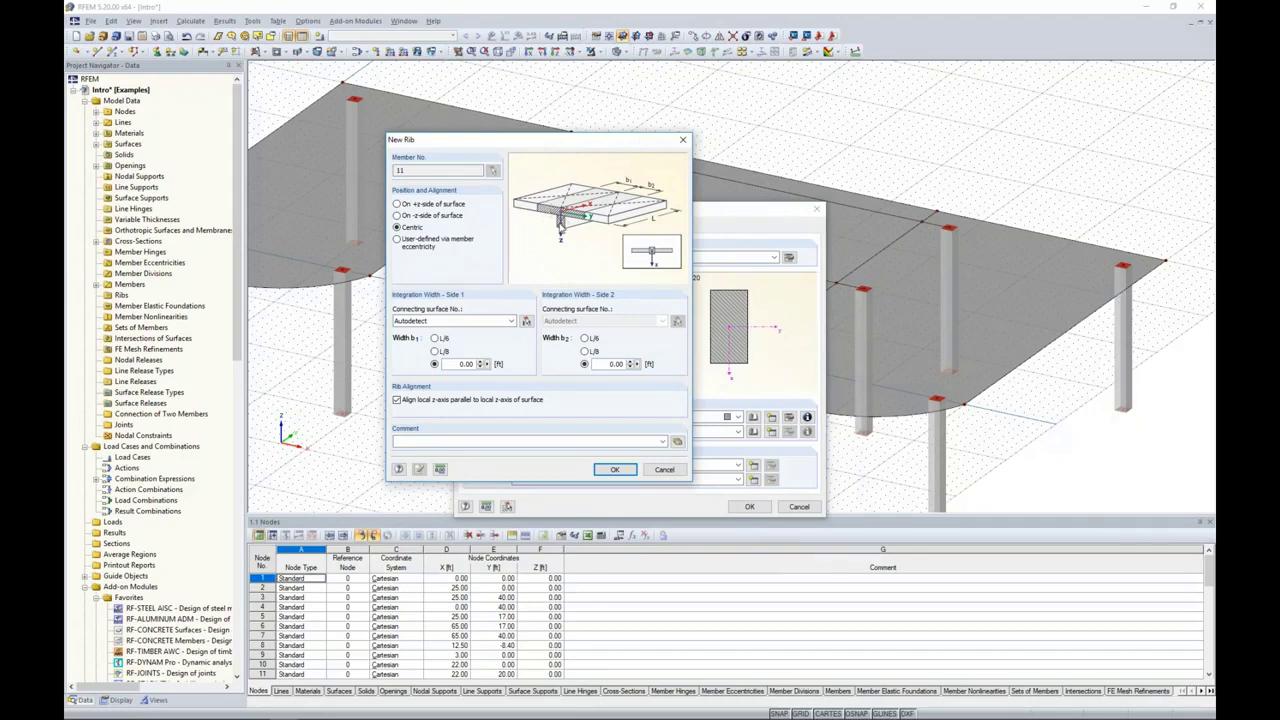
{"action": "left_click", "coordinate": [401, 206]}
{"action": "double_click", "coordinate": [452, 364]}
{"action": "type", "text": "3.0"}
{"action": "double_click", "coordinate": [612, 364]}
{"action": "type", "text": "3.0"}
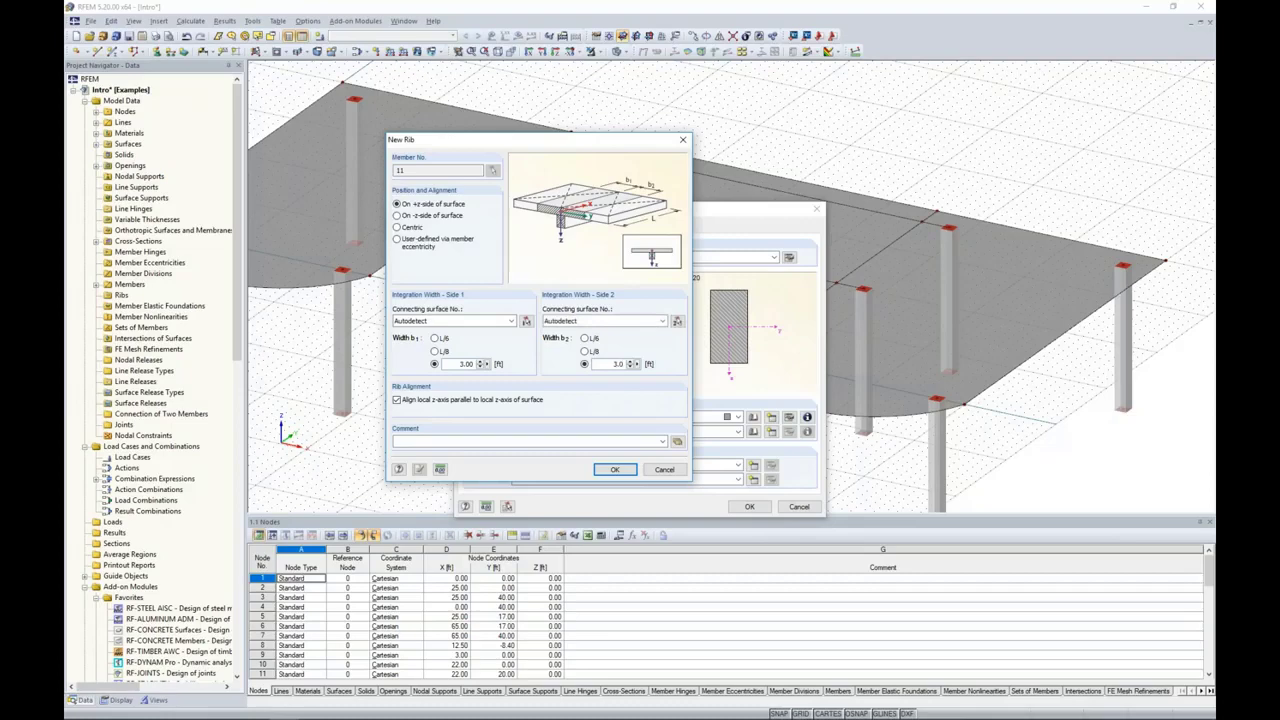
{"action": "left_click", "coordinate": [617, 470]}
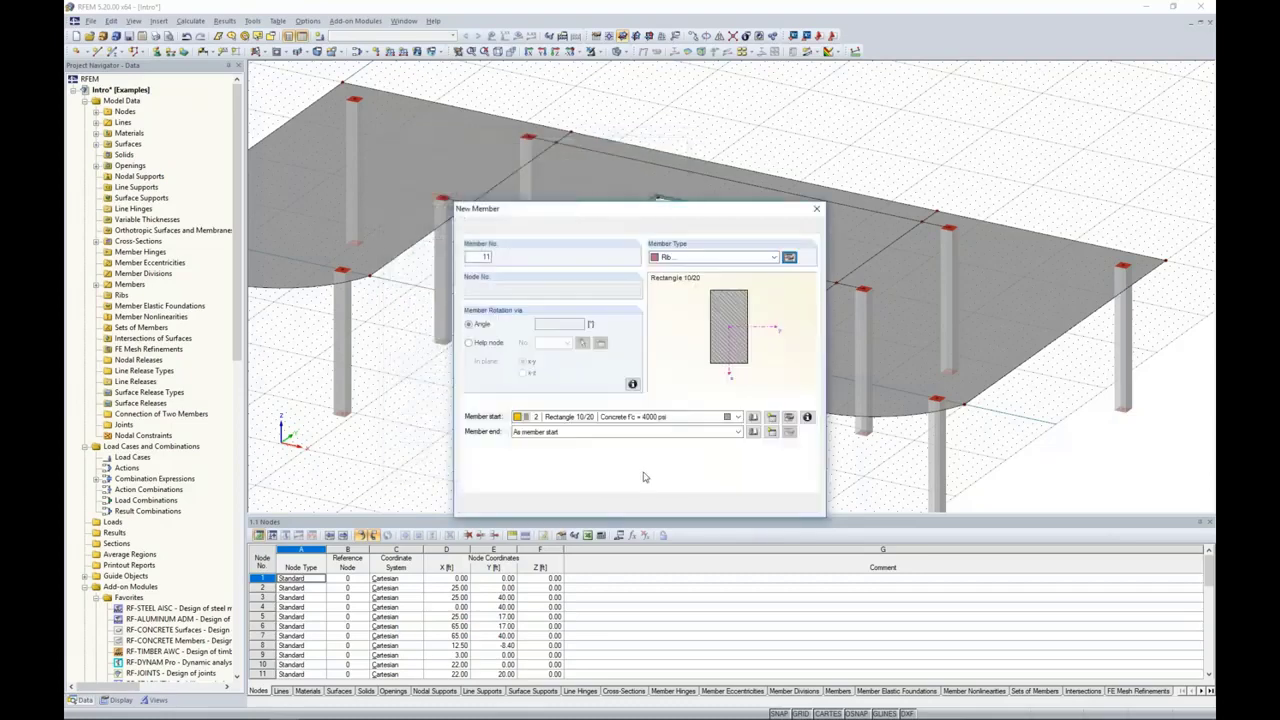
{"action": "left_click", "coordinate": [750, 506]}
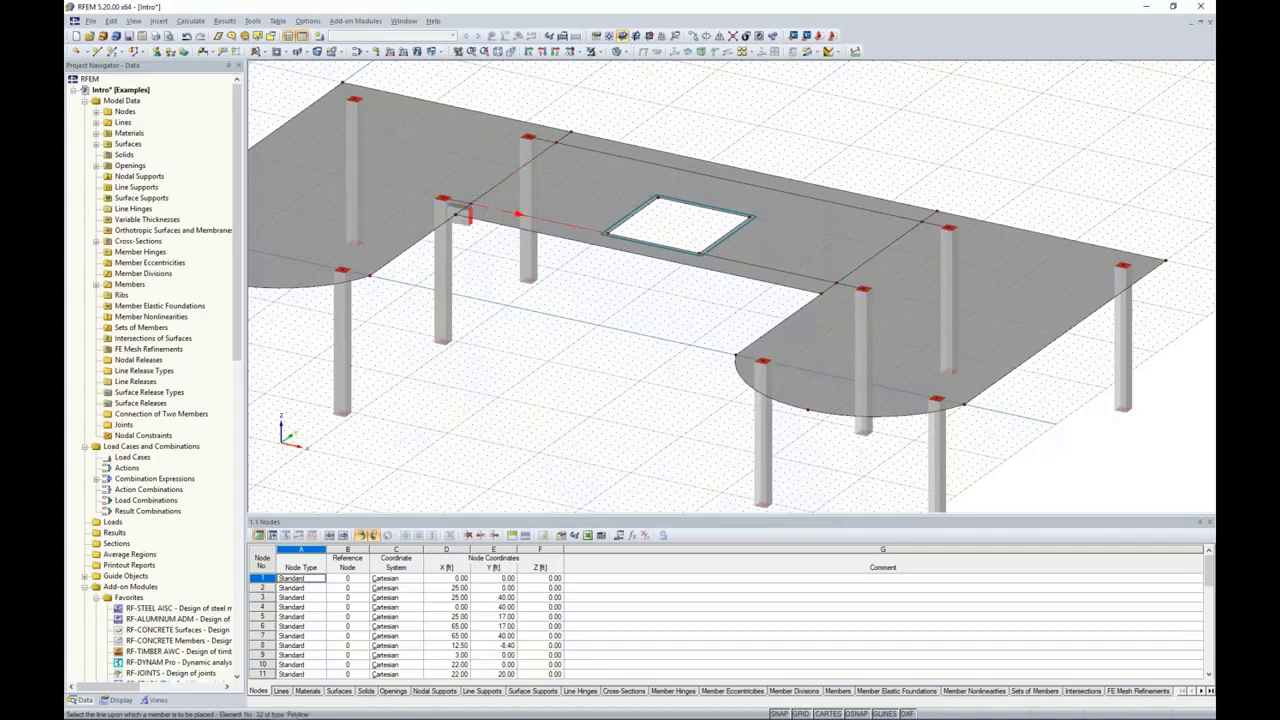
Step: Place the ribs along both straight lines between the facing columns of the central slab, including each segment of the line beside the opening
{"action": "left_click", "coordinate": [466, 213]}
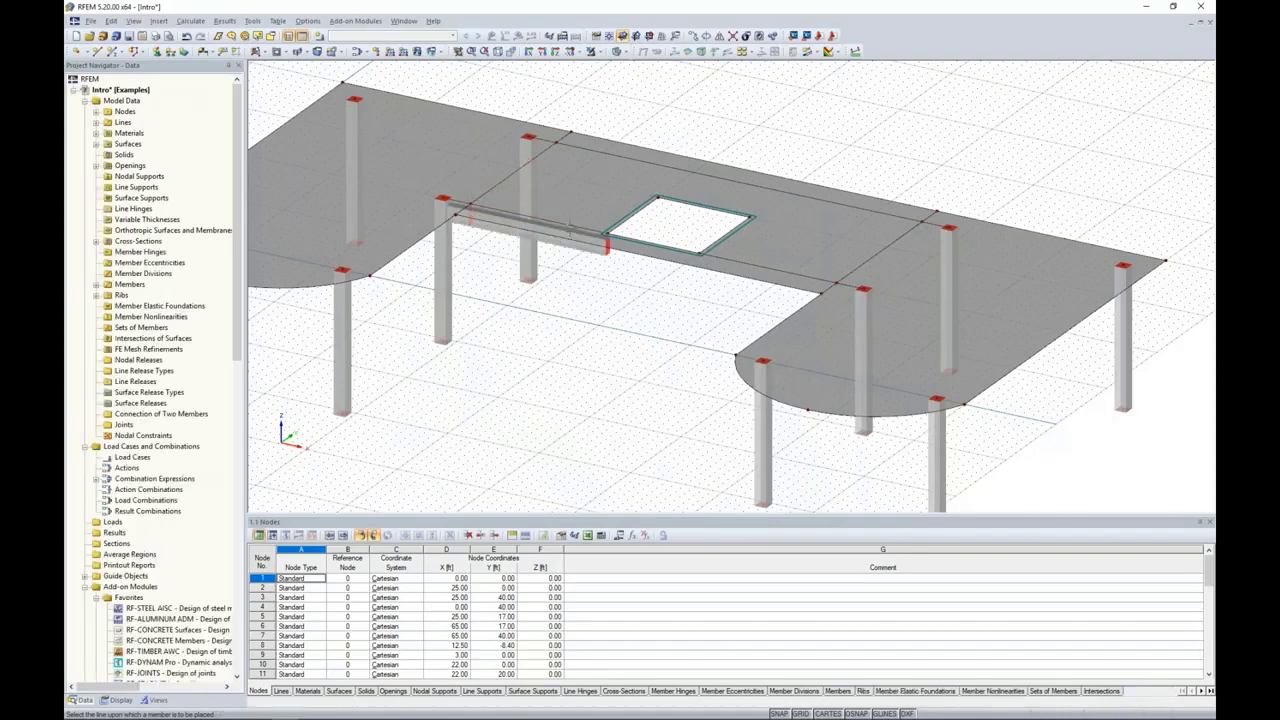
{"action": "left_click", "coordinate": [728, 260]}
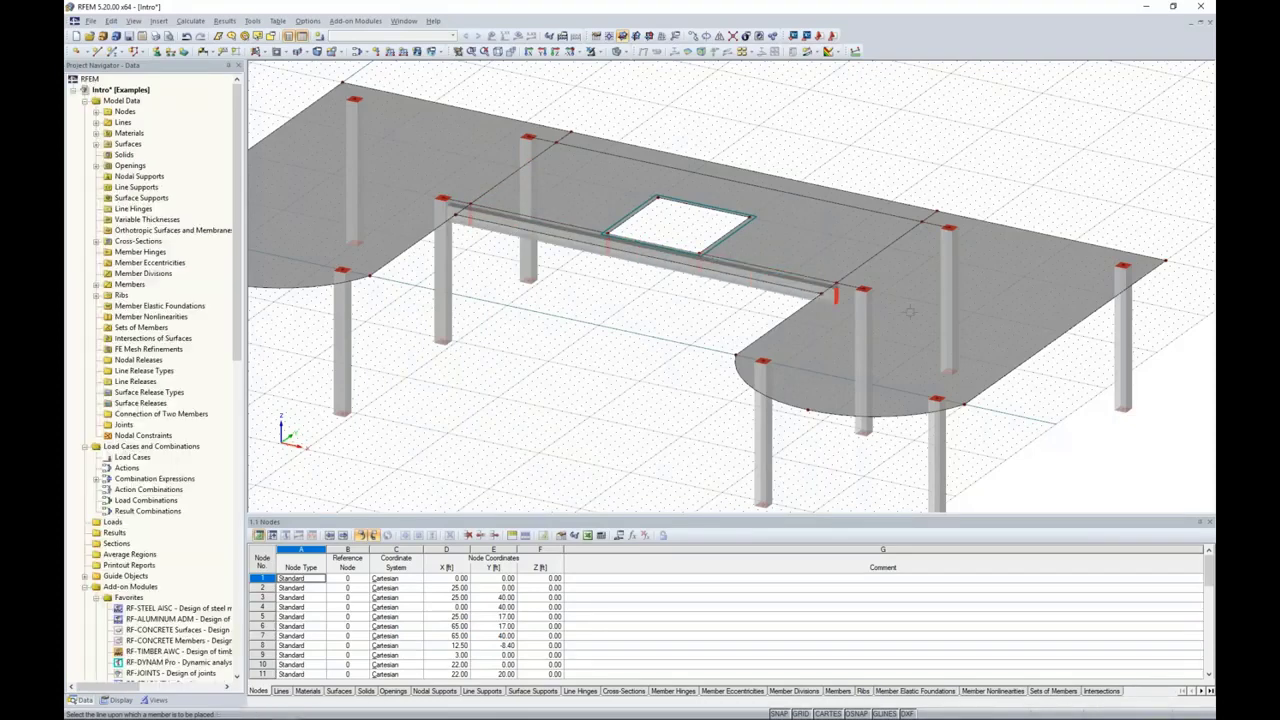
{"action": "left_click", "coordinate": [897, 216]}
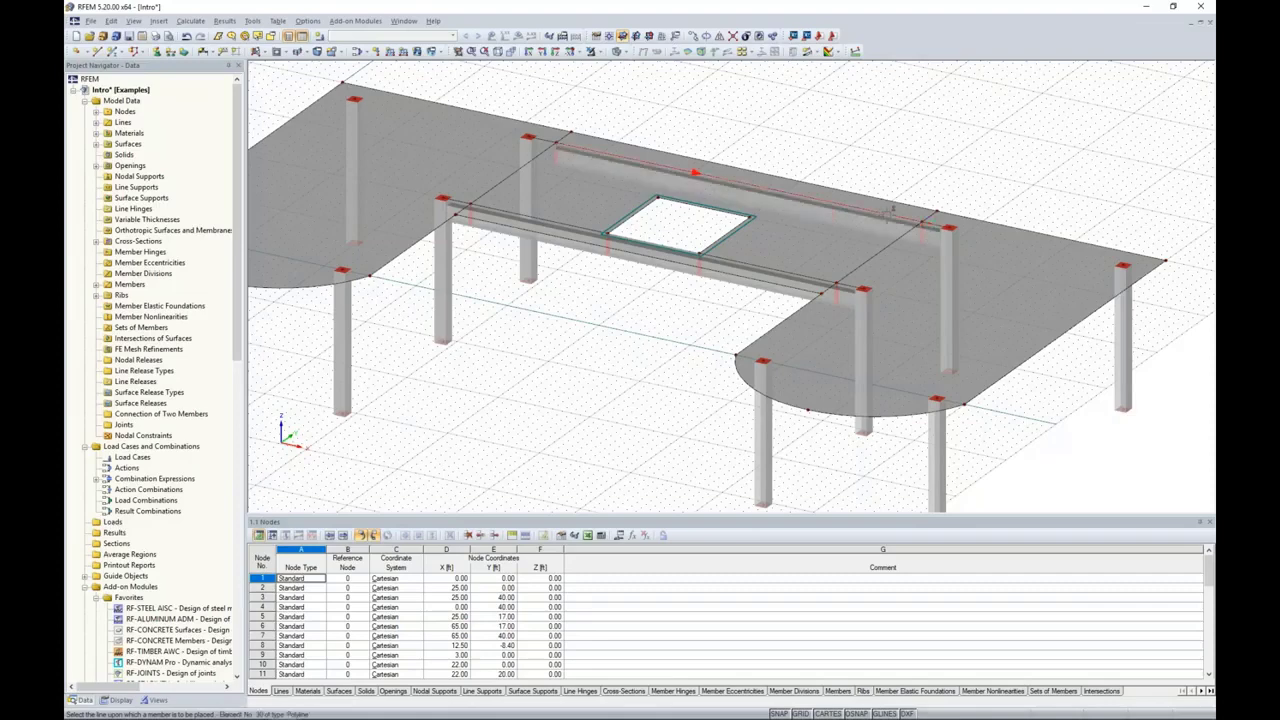
{"action": "right_click", "coordinate": [578, 313]}
Step: Turn off the work plane grid display
{"action": "middle_click_drag", "start_coordinate": [581, 320], "coordinate": [631, 348], "text": "ctrl"}
{"action": "scroll", "coordinate": [620, 301], "scroll_direction": "up", "scroll_amount": 2}
{"action": "middle_click_drag", "start_coordinate": [725, 340], "coordinate": [700, 382]}
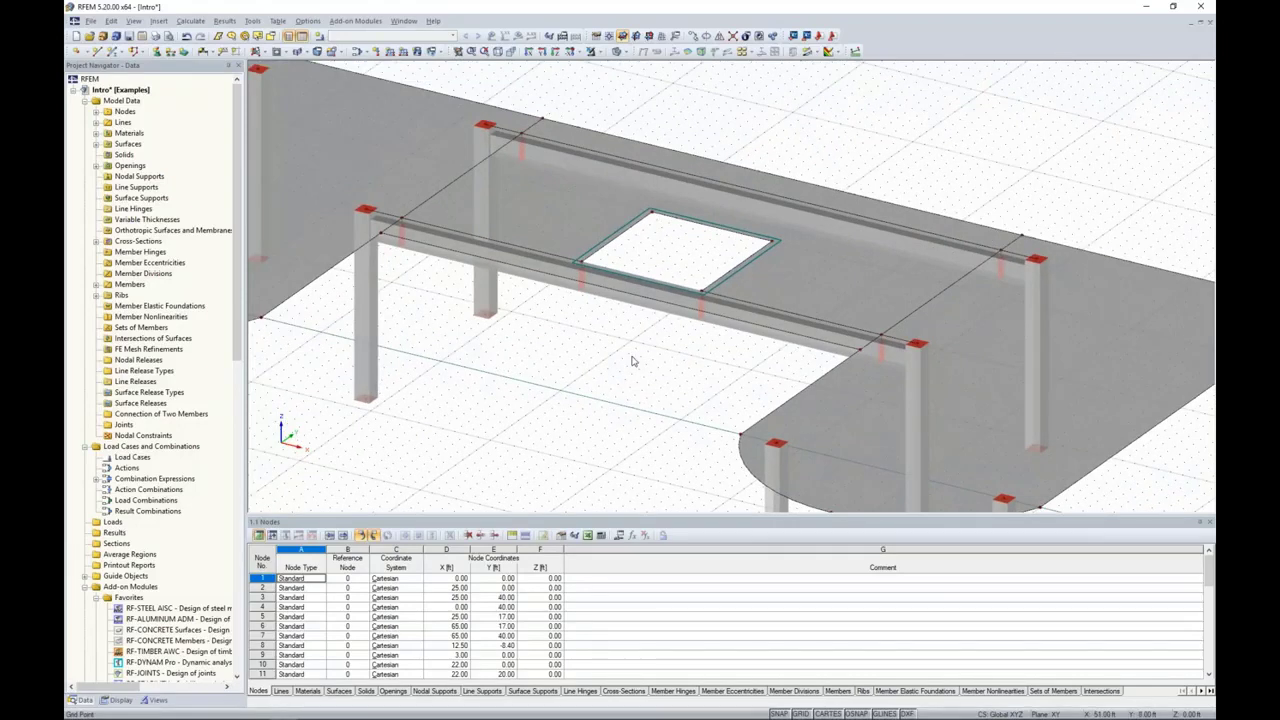
{"action": "left_click", "coordinate": [800, 714]}
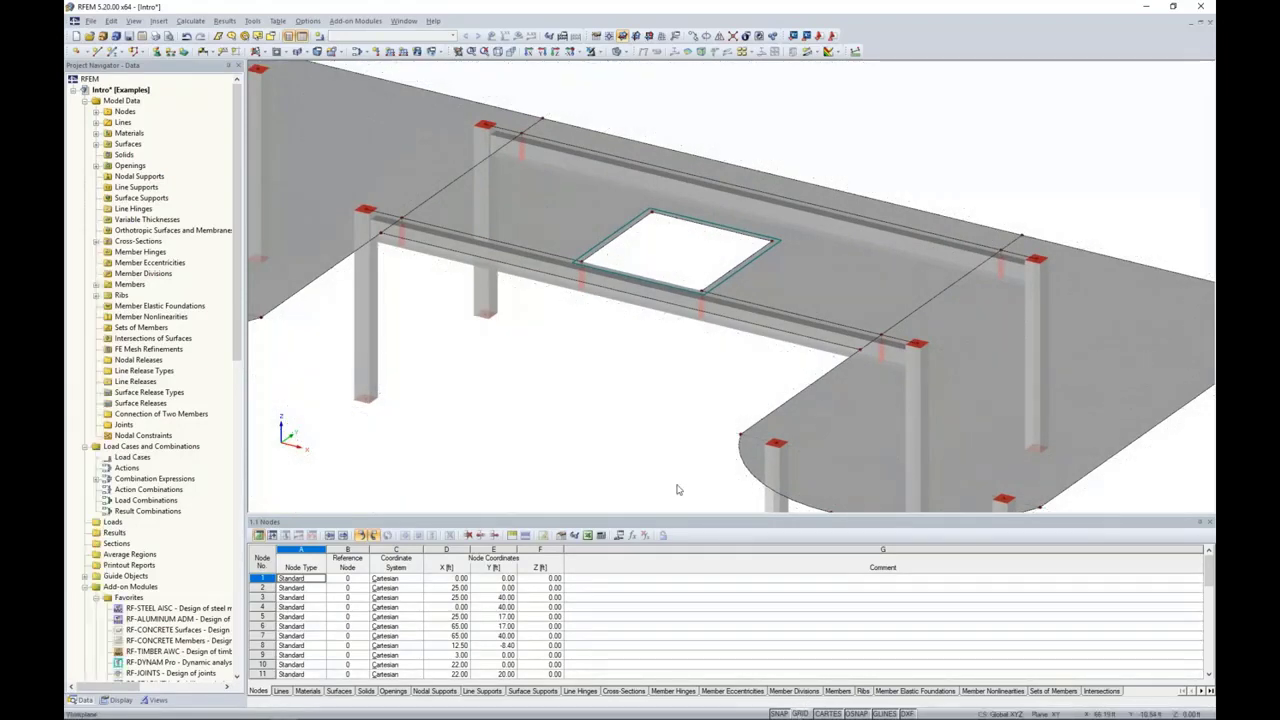
Step: Select the whole structure and copy it 15 ft upward, moving from a column's base node to its top node
{"action": "scroll", "coordinate": [668, 426], "scroll_direction": "down", "scroll_amount": 4}
{"action": "middle_click_drag", "start_coordinate": [636, 448], "coordinate": [770, 366]}
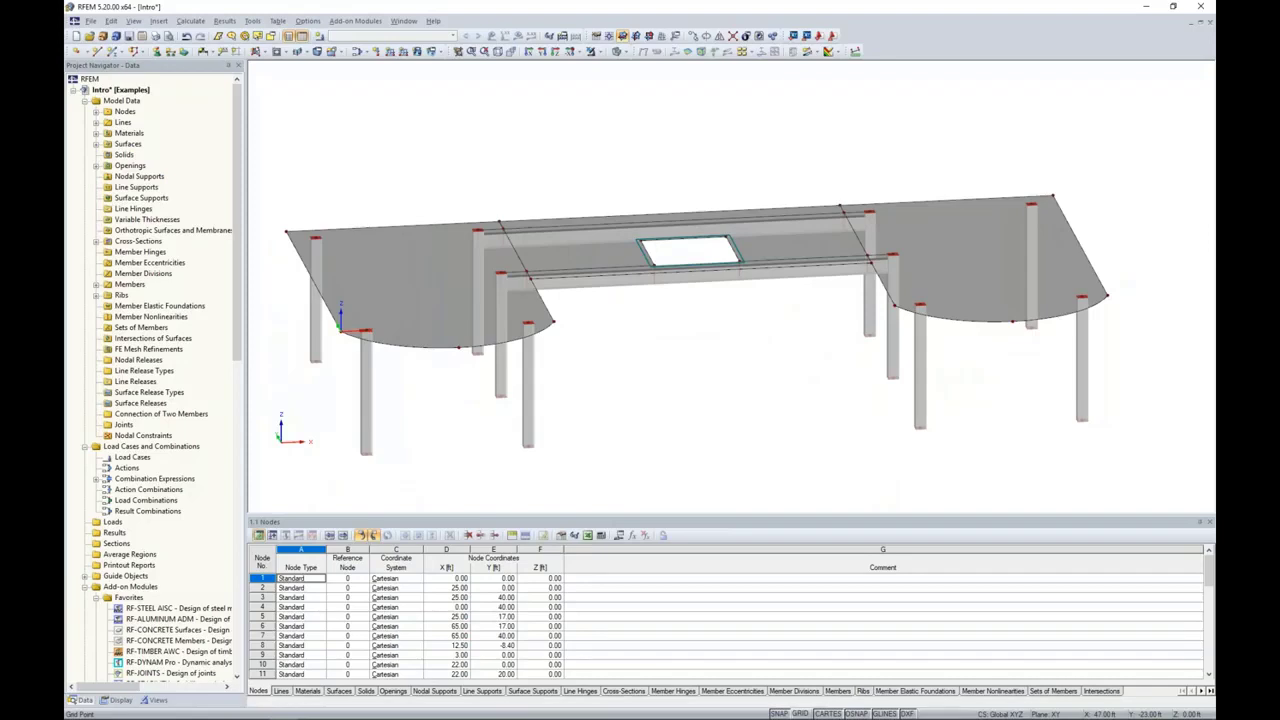
{"action": "scroll", "coordinate": [718, 348], "scroll_direction": "down", "scroll_amount": 1}
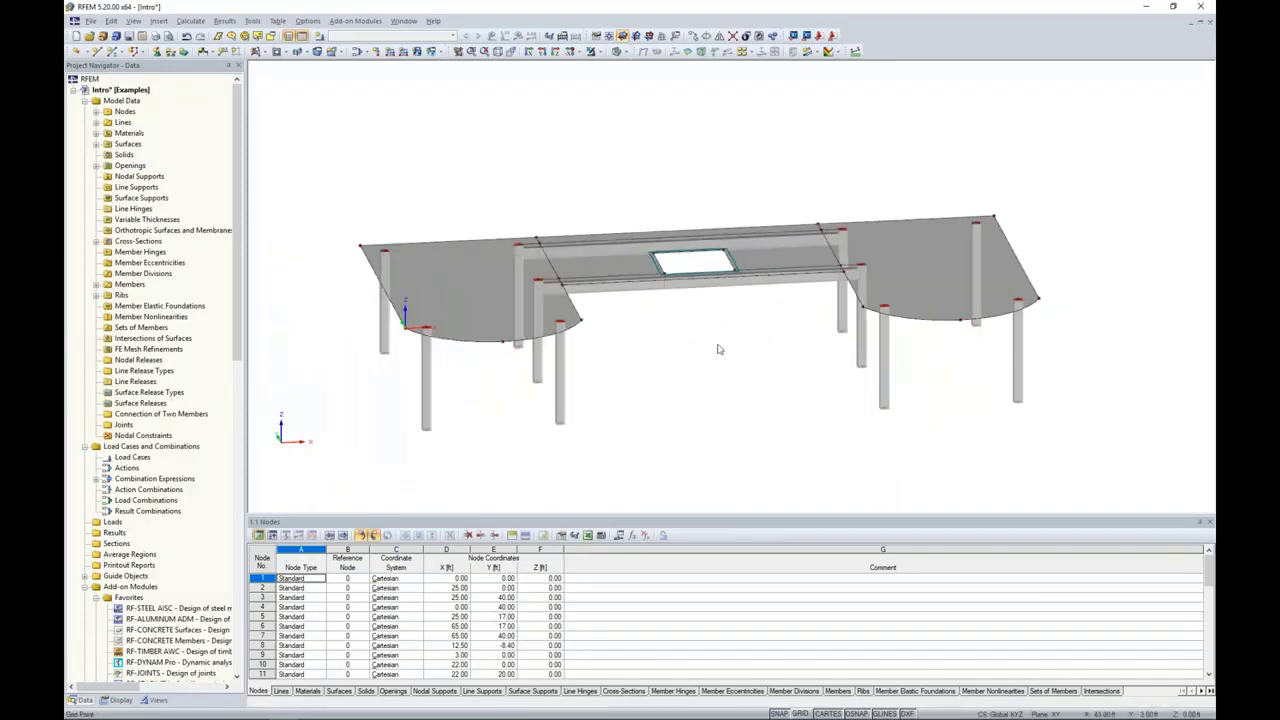
{"action": "mouse_move", "coordinate": [718, 349]}
{"action": "middle_mouse_down", "text": "ctrl"}
{"action": "mouse_move", "coordinate": [674, 320]}
{"action": "mouse_move", "coordinate": [609, 320]}
{"action": "mouse_move", "coordinate": [703, 336]}
{"action": "middle_mouse_up", "text": "ctrl"}
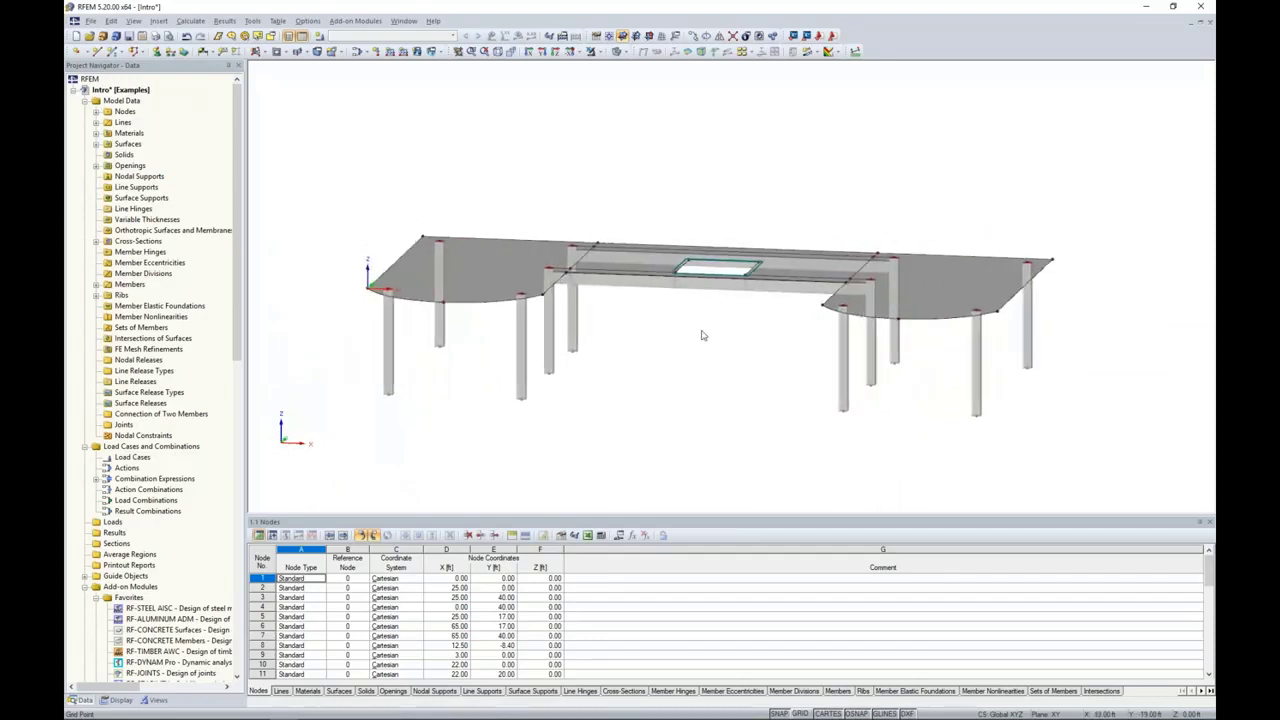
{"action": "left_click_drag", "start_coordinate": [1094, 451], "coordinate": [353, 142]}
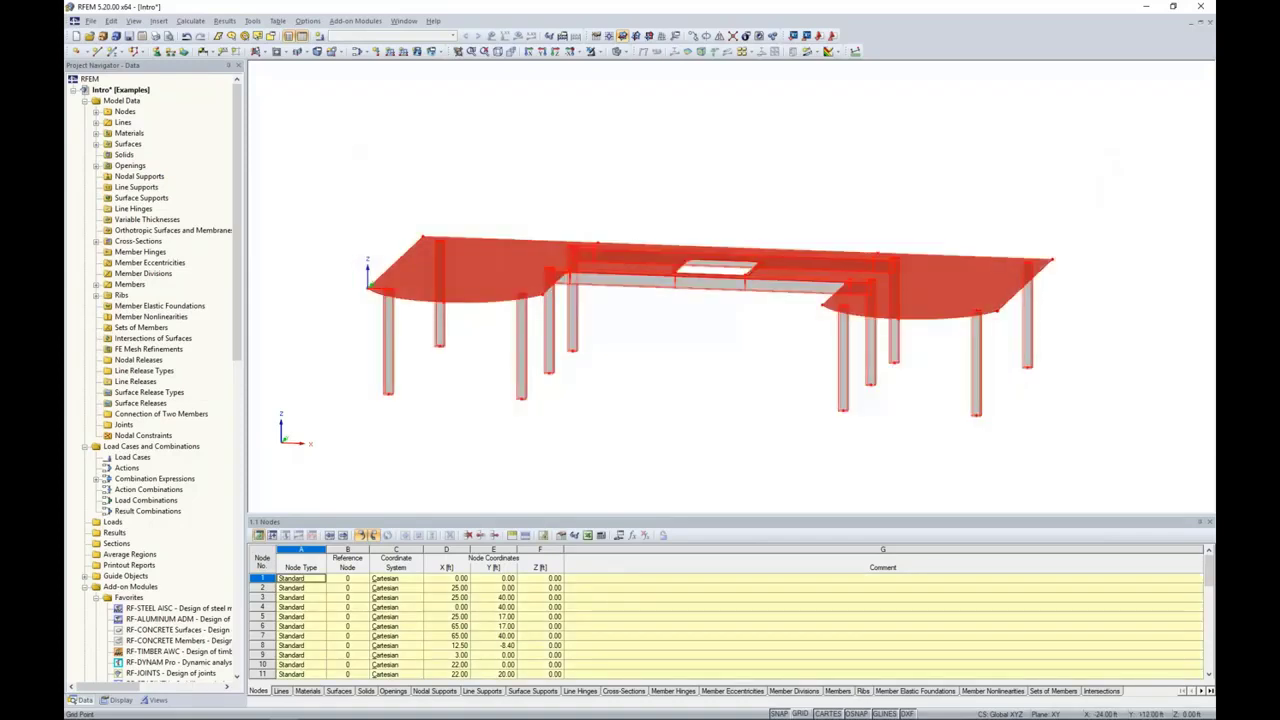
{"action": "scroll", "coordinate": [383, 391], "scroll_direction": "up", "scroll_amount": 3}
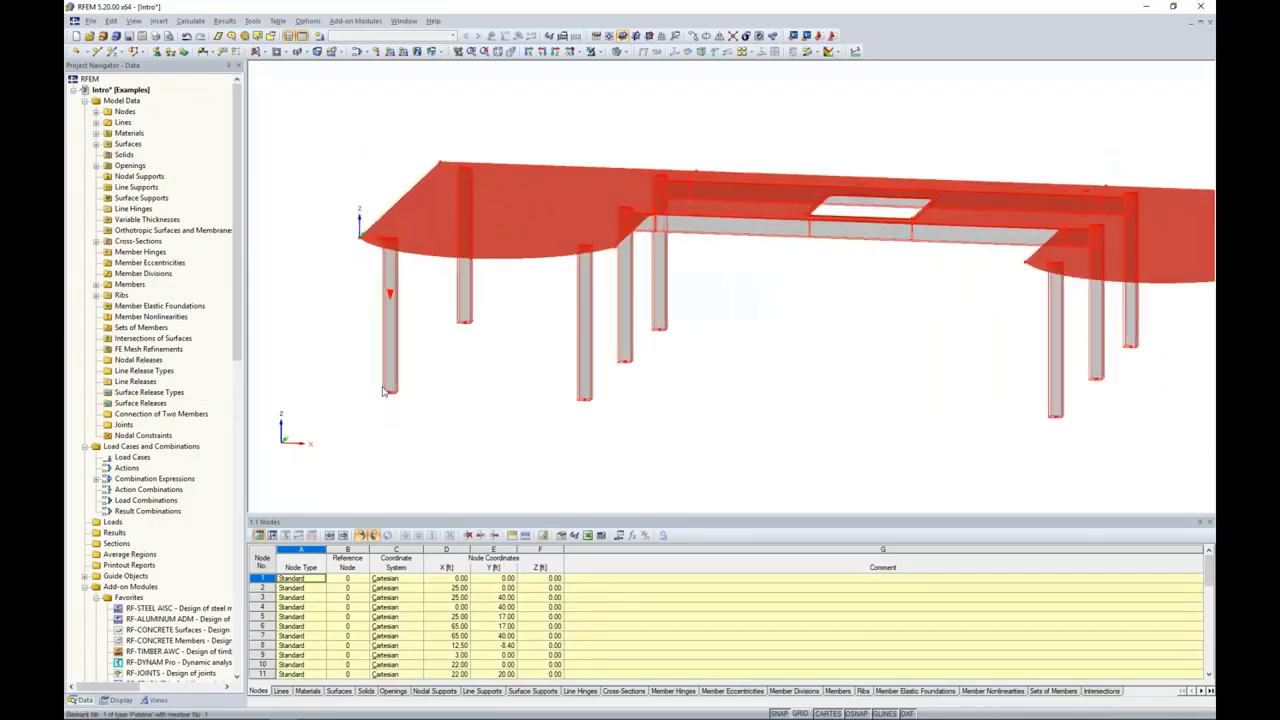
{"action": "scroll", "coordinate": [383, 391], "scroll_direction": "up", "scroll_amount": 3}
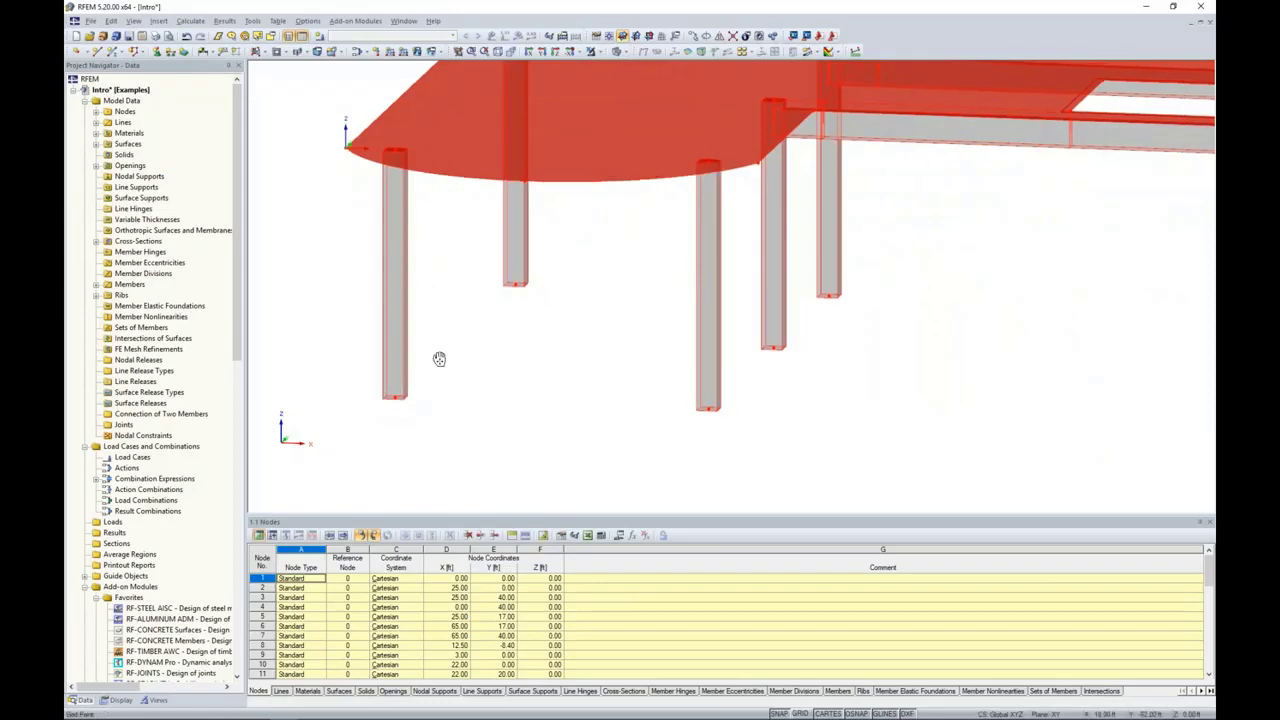
{"action": "middle_click_drag", "start_coordinate": [439, 358], "coordinate": [438, 393]}
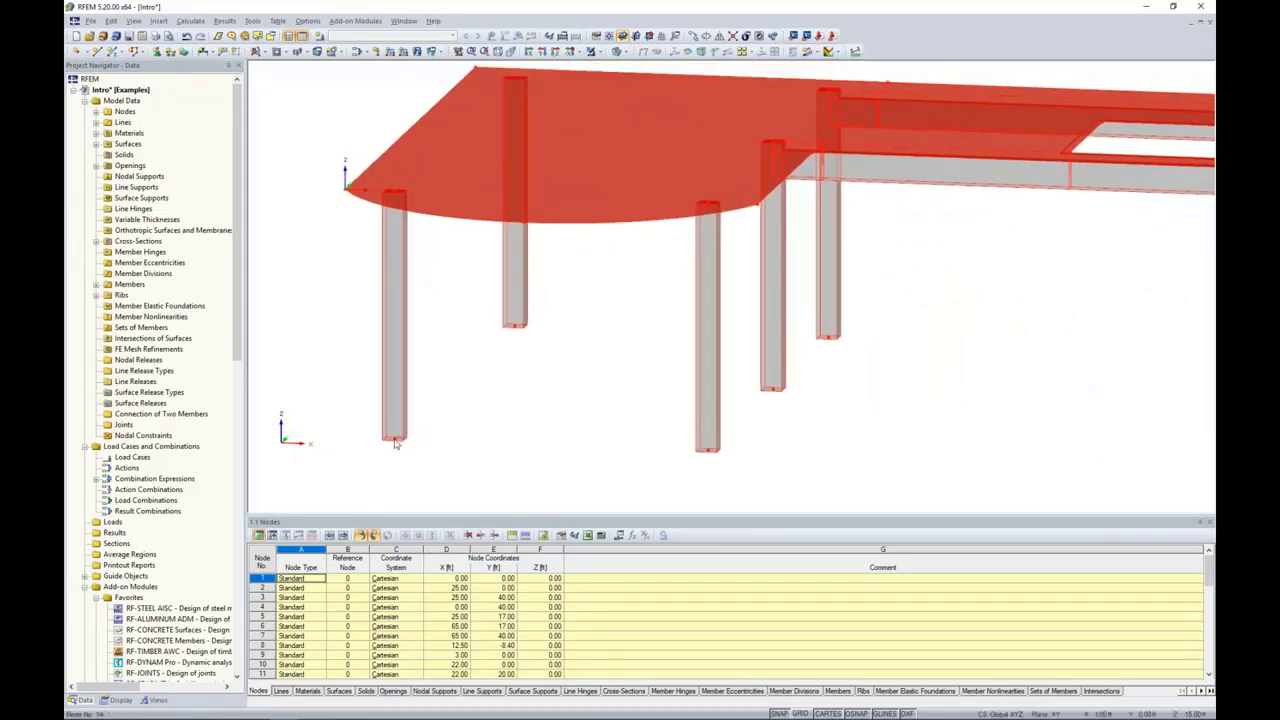
{"action": "left_click", "coordinate": [394, 440]}
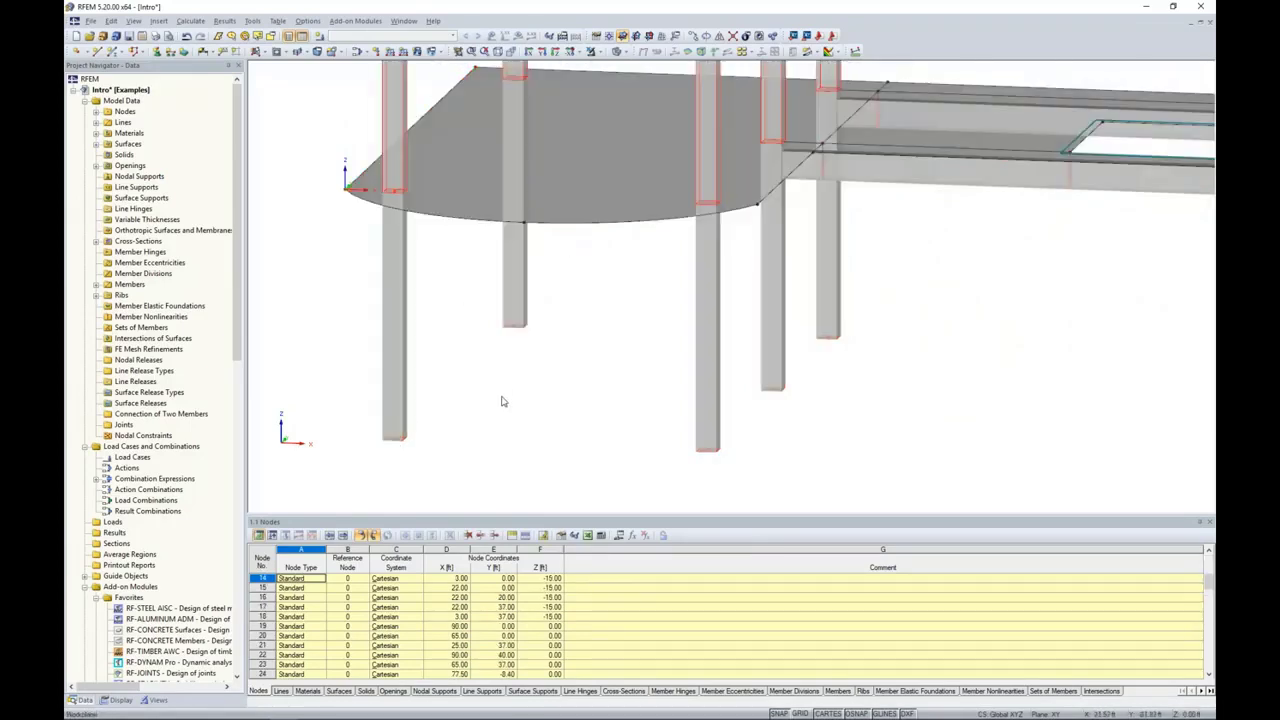
Step: Delete the rectangular opening from the upper storey's central slab
{"action": "scroll", "coordinate": [503, 401], "scroll_direction": "down", "scroll_amount": 5}
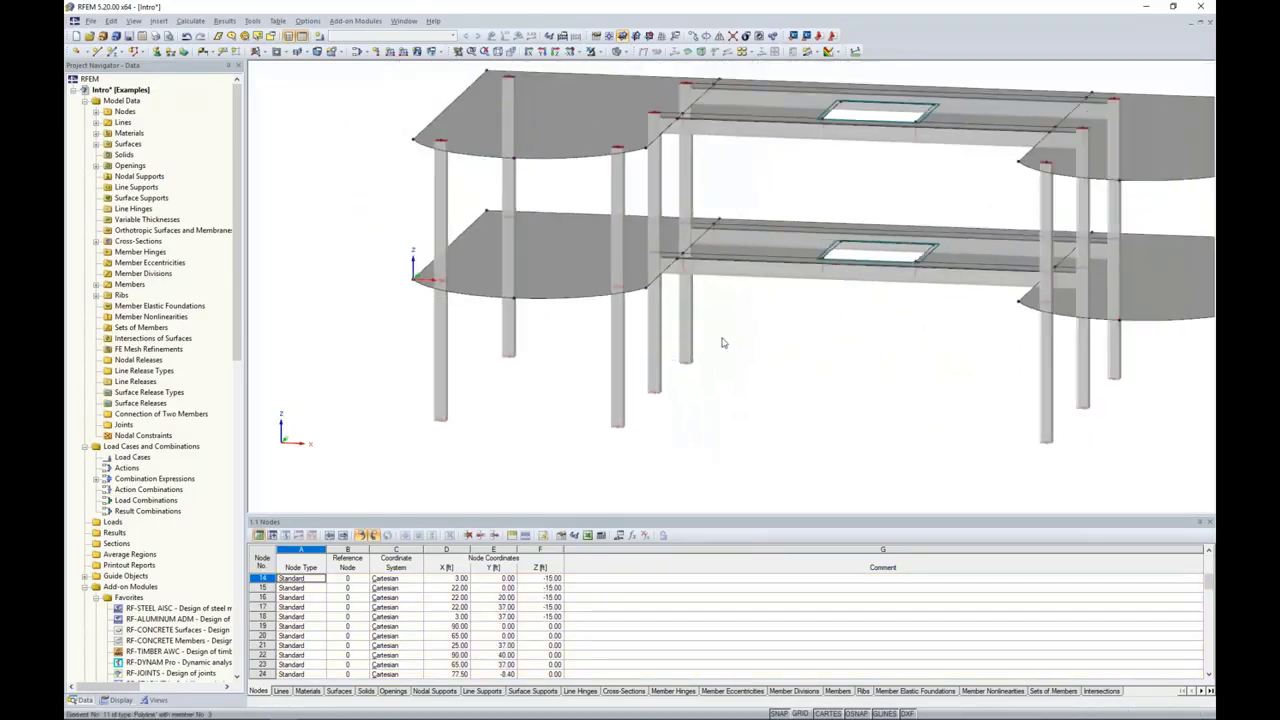
{"action": "scroll", "coordinate": [857, 320], "scroll_direction": "down", "scroll_amount": 2}
{"action": "middle_click_drag", "start_coordinate": [854, 325], "coordinate": [742, 335]}
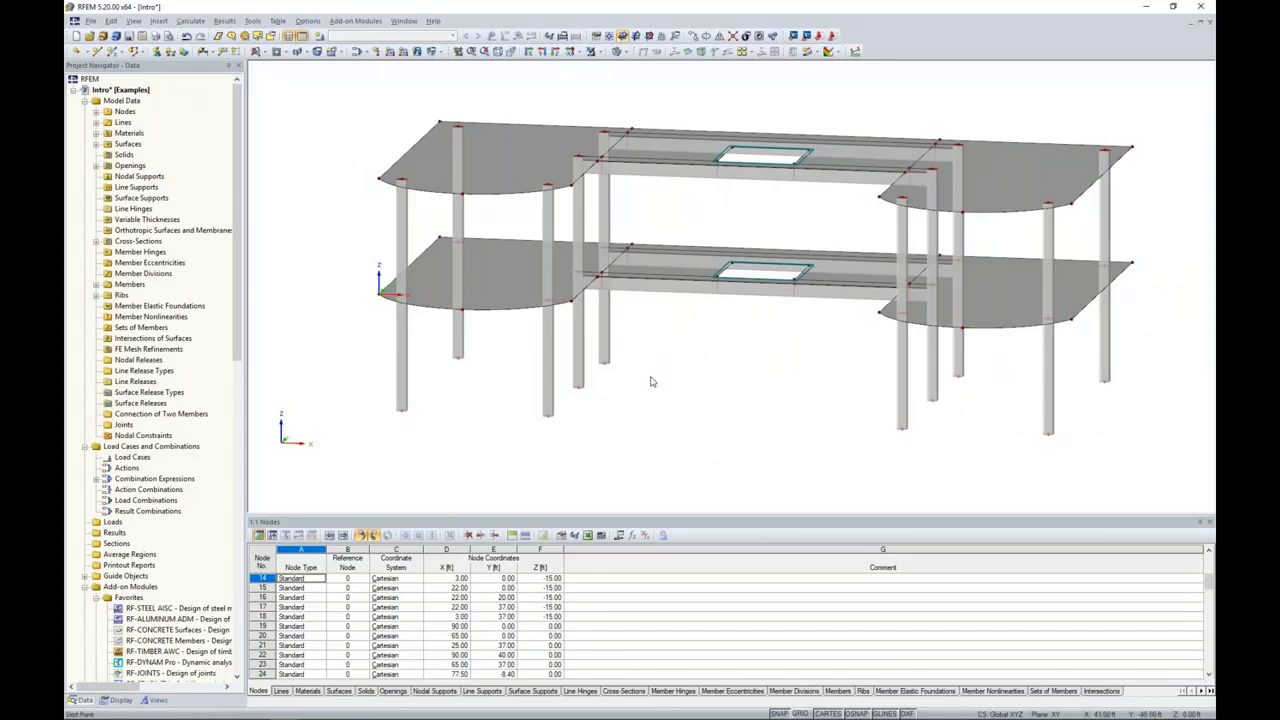
{"action": "middle_click_drag", "start_coordinate": [650, 381], "coordinate": [680, 443], "text": "ctrl"}
{"action": "scroll", "coordinate": [765, 136], "scroll_direction": "up", "scroll_amount": 6}
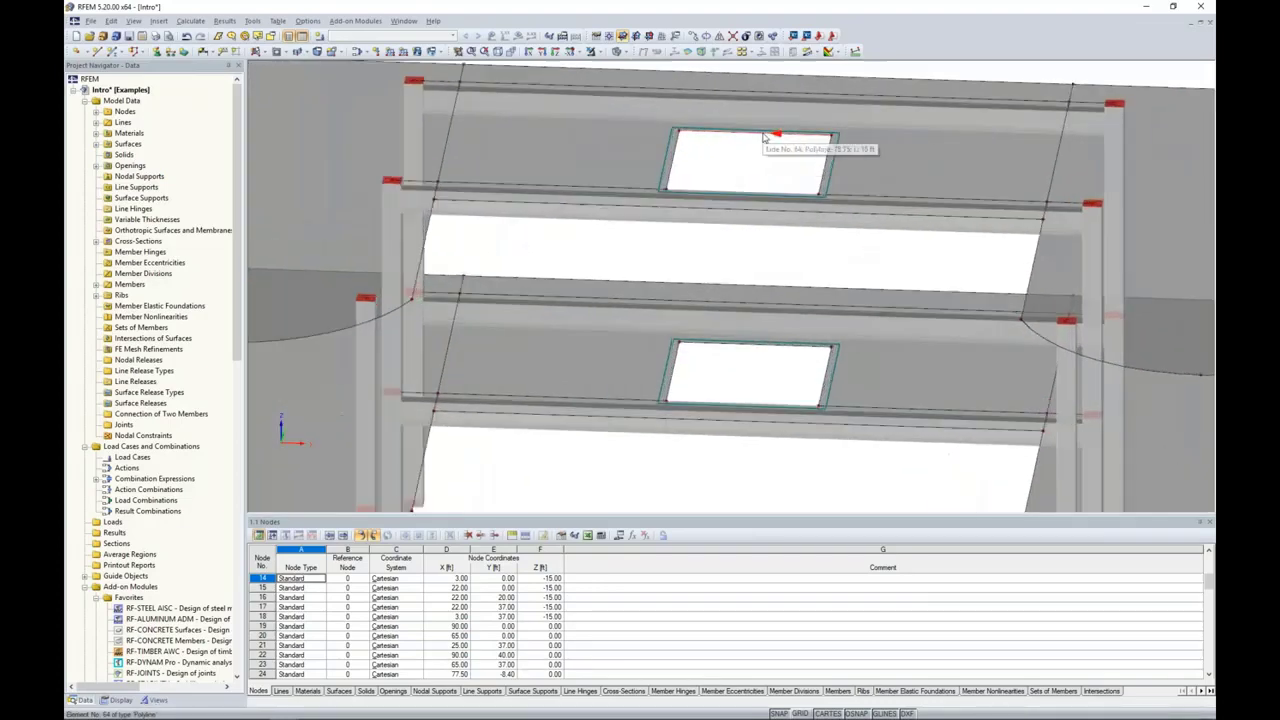
{"action": "left_click", "coordinate": [764, 134]}
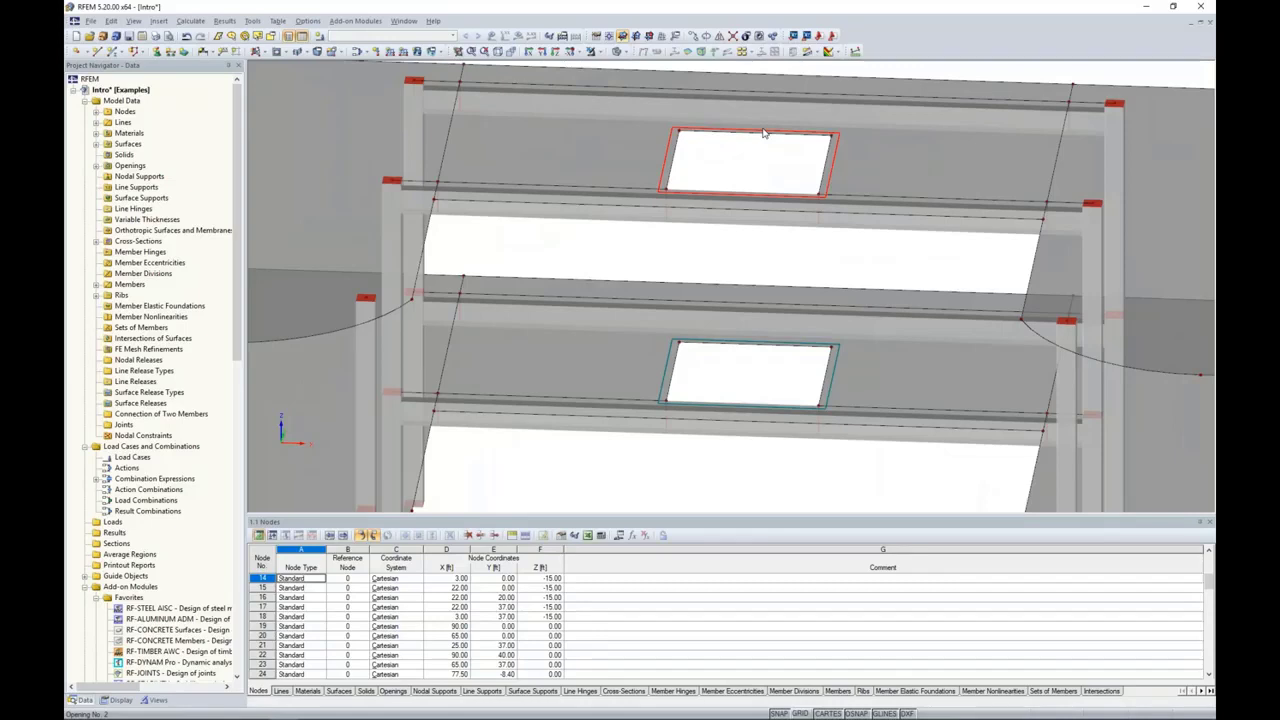
{"action": "key", "text": "Delete"}
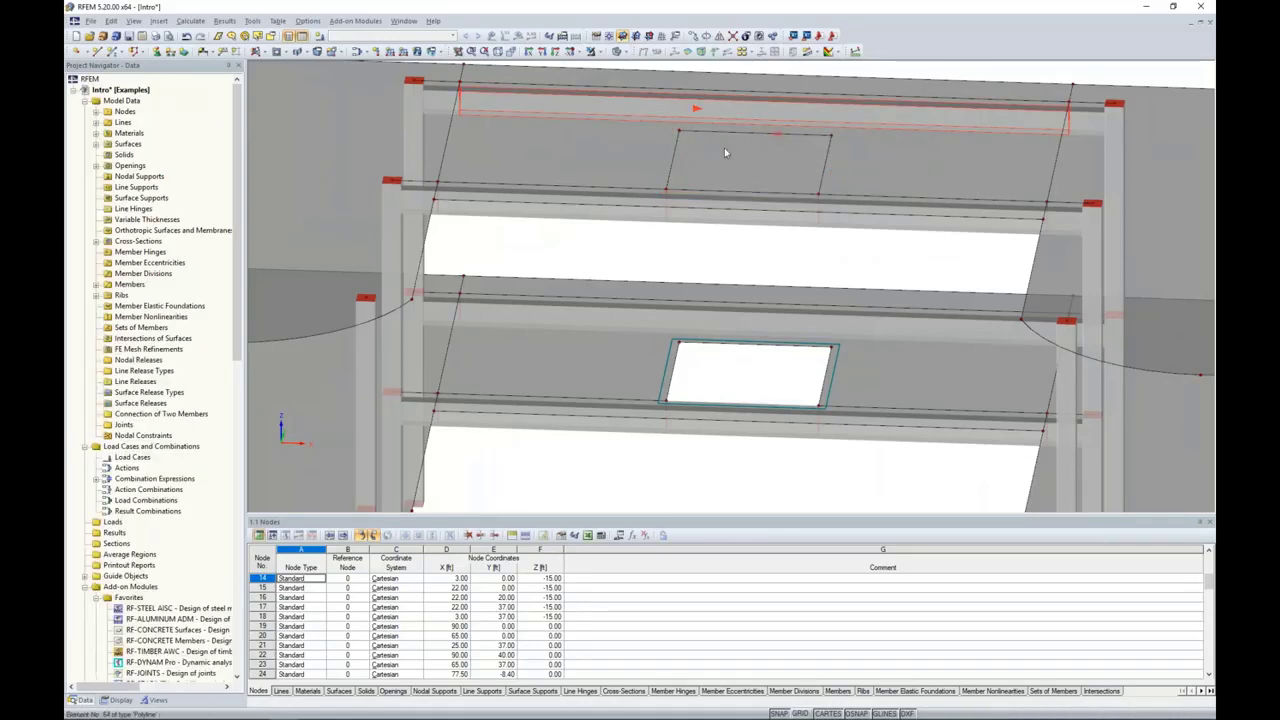
Step: Delete the two leftover nodes of the removed opening in the upper storey's central slab
{"action": "left_click", "coordinate": [832, 140]}
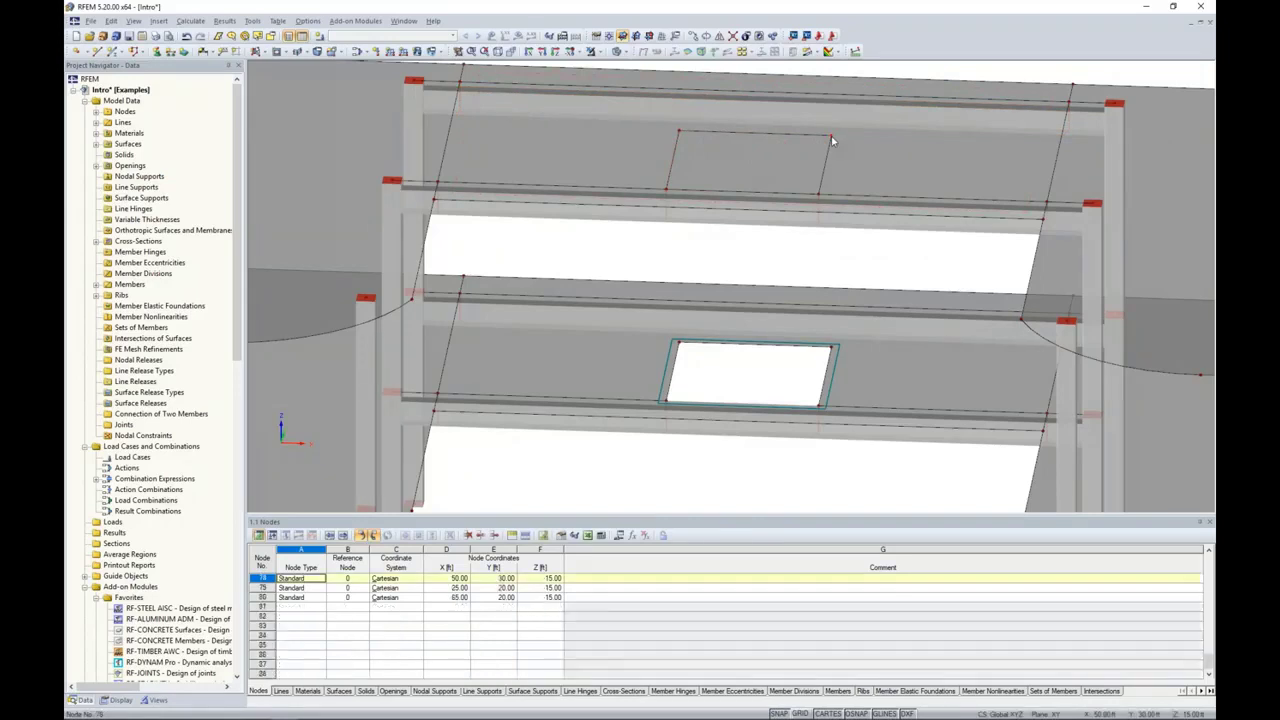
{"action": "left_click", "coordinate": [679, 133], "text": "ctrl"}
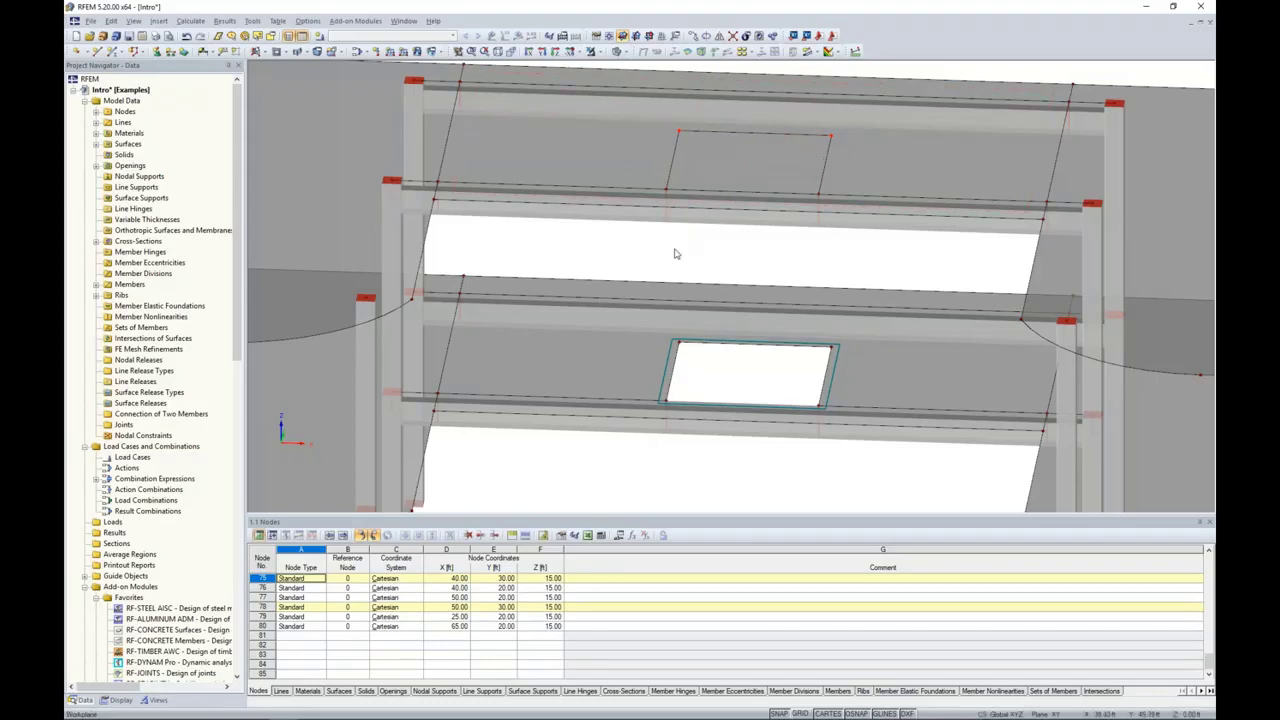
{"action": "key", "text": "Delete"}
{"action": "scroll", "coordinate": [700, 264], "scroll_direction": "down", "scroll_amount": 8}
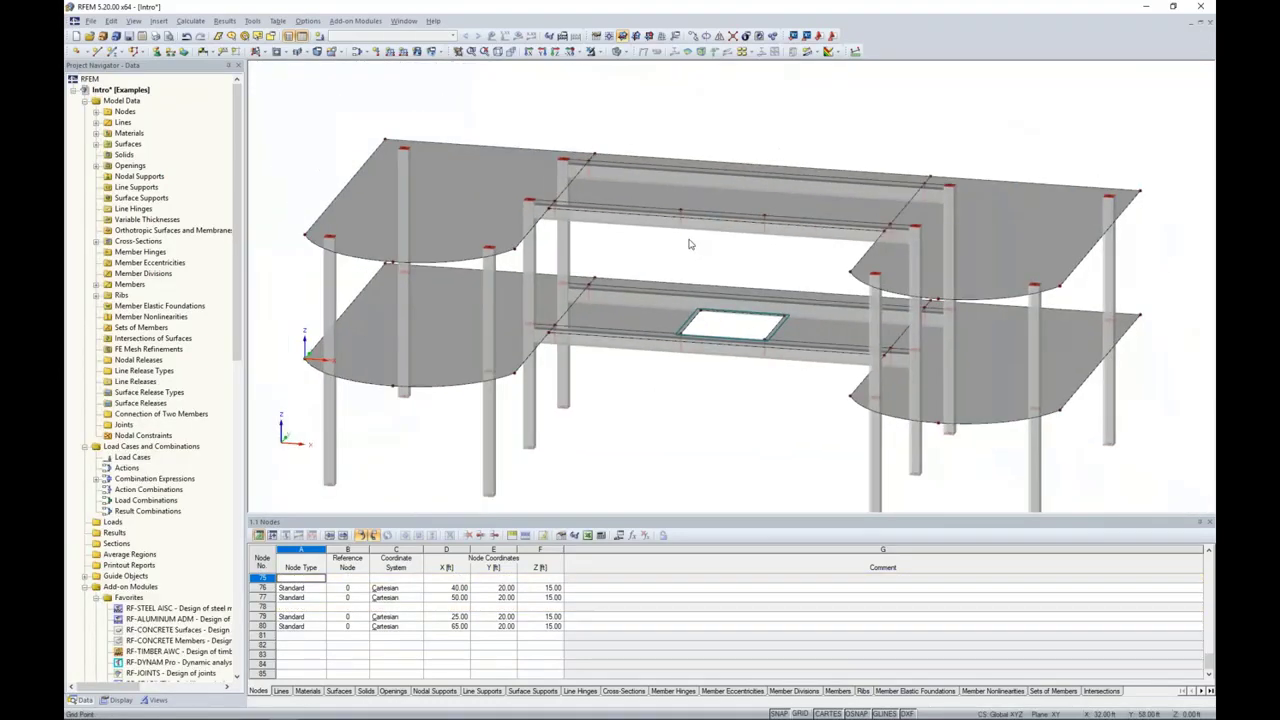
{"action": "mouse_move", "coordinate": [688, 244]}
{"action": "middle_mouse_down", "text": "ctrl"}
{"action": "mouse_move", "coordinate": [767, 265]}
{"action": "mouse_move", "coordinate": [735, 230]}
{"action": "mouse_move", "coordinate": [690, 235]}
{"action": "middle_mouse_up", "text": "ctrl"}
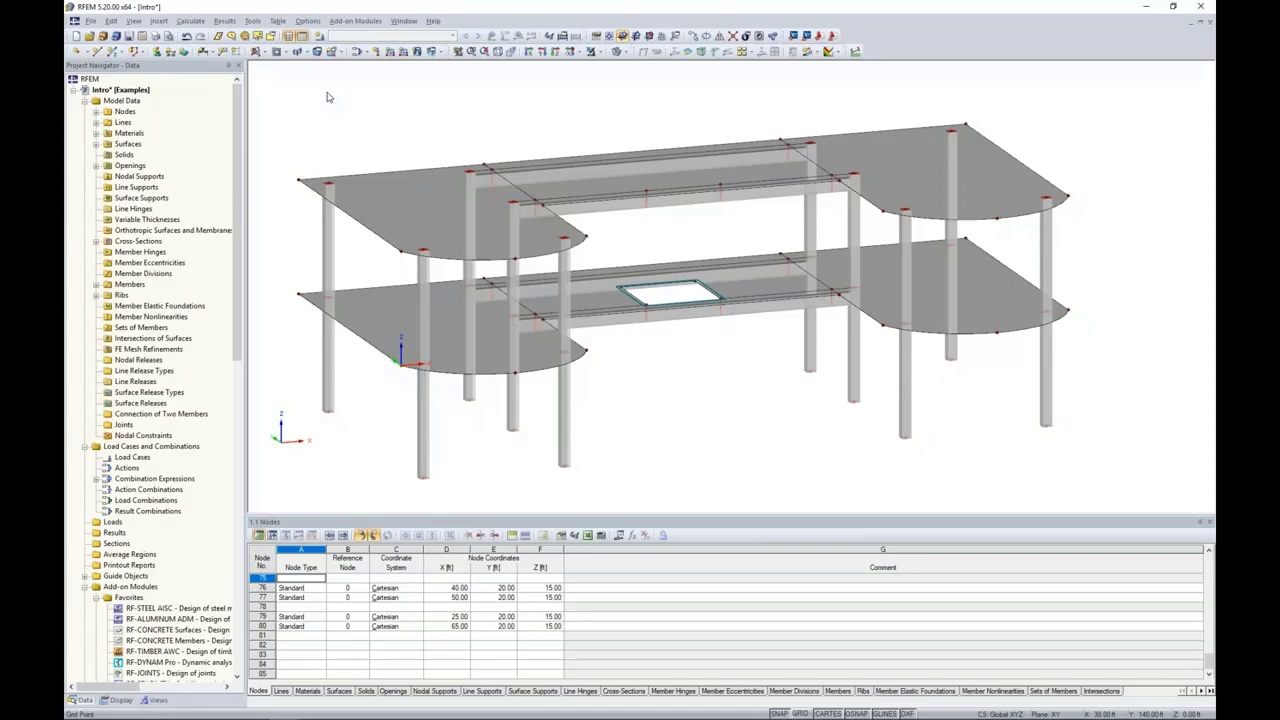
Step: Start generating a 2D truss and set its total length by measuring between the facing front corner nodes of the two upper outer slabs
{"action": "left_click", "coordinate": [252, 20]}
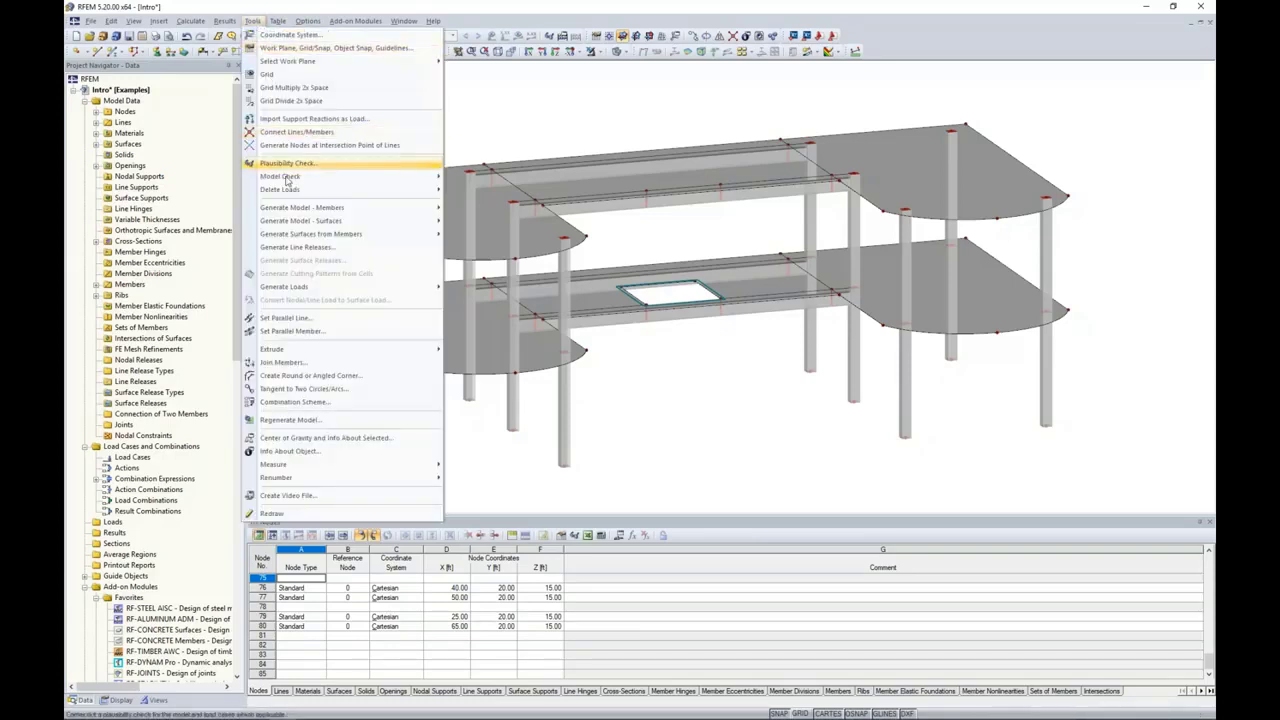
{"action": "mouse_move", "coordinate": [290, 208]}
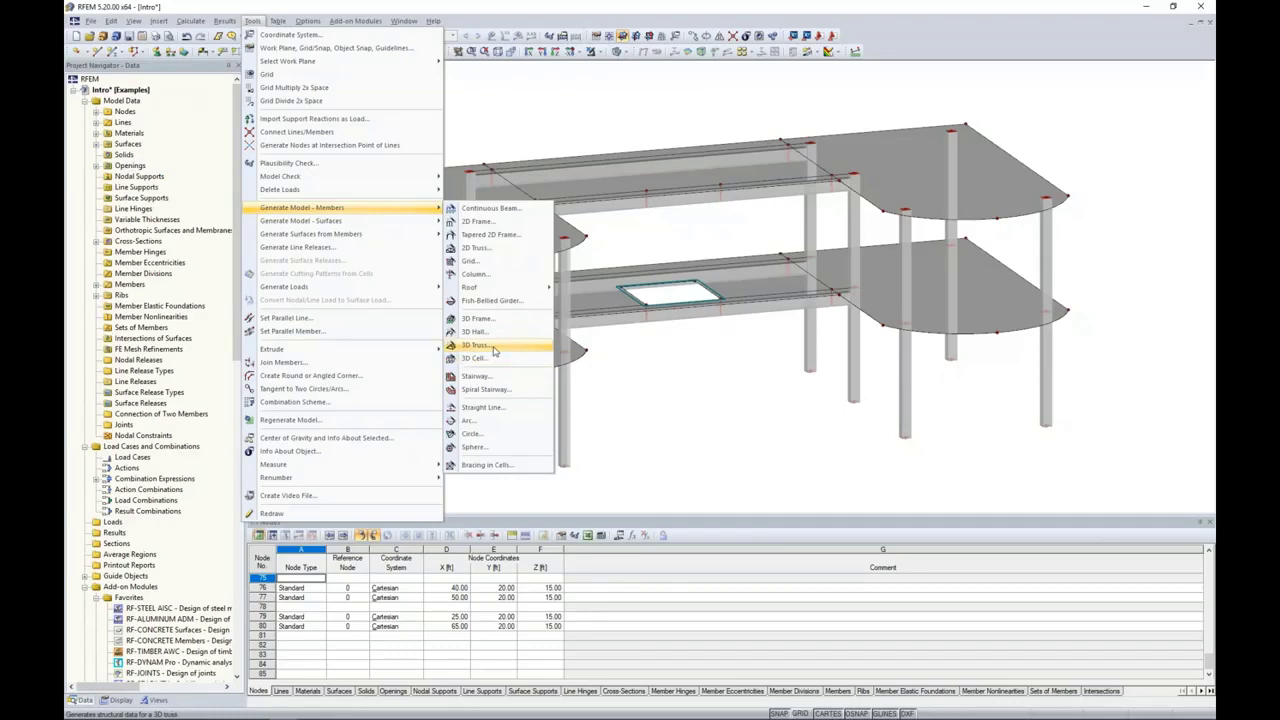
{"action": "left_click", "coordinate": [476, 248]}
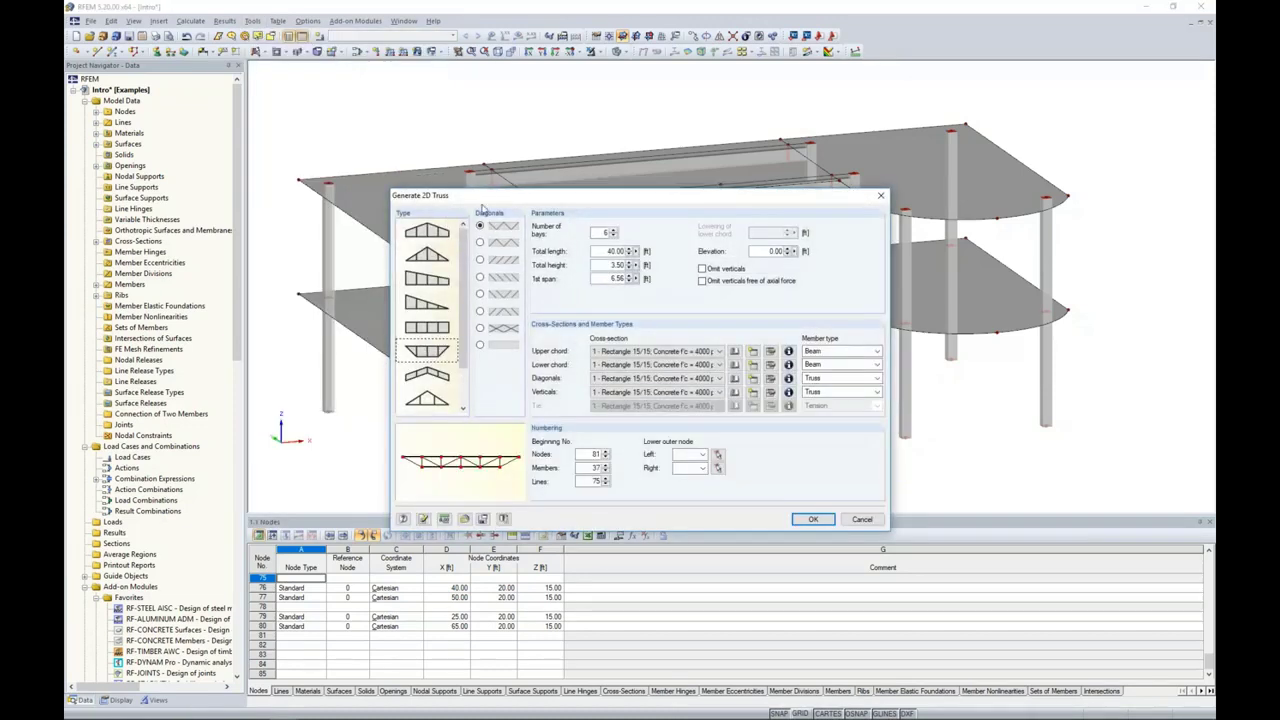
{"action": "left_click_drag", "start_coordinate": [490, 196], "coordinate": [488, 135]}
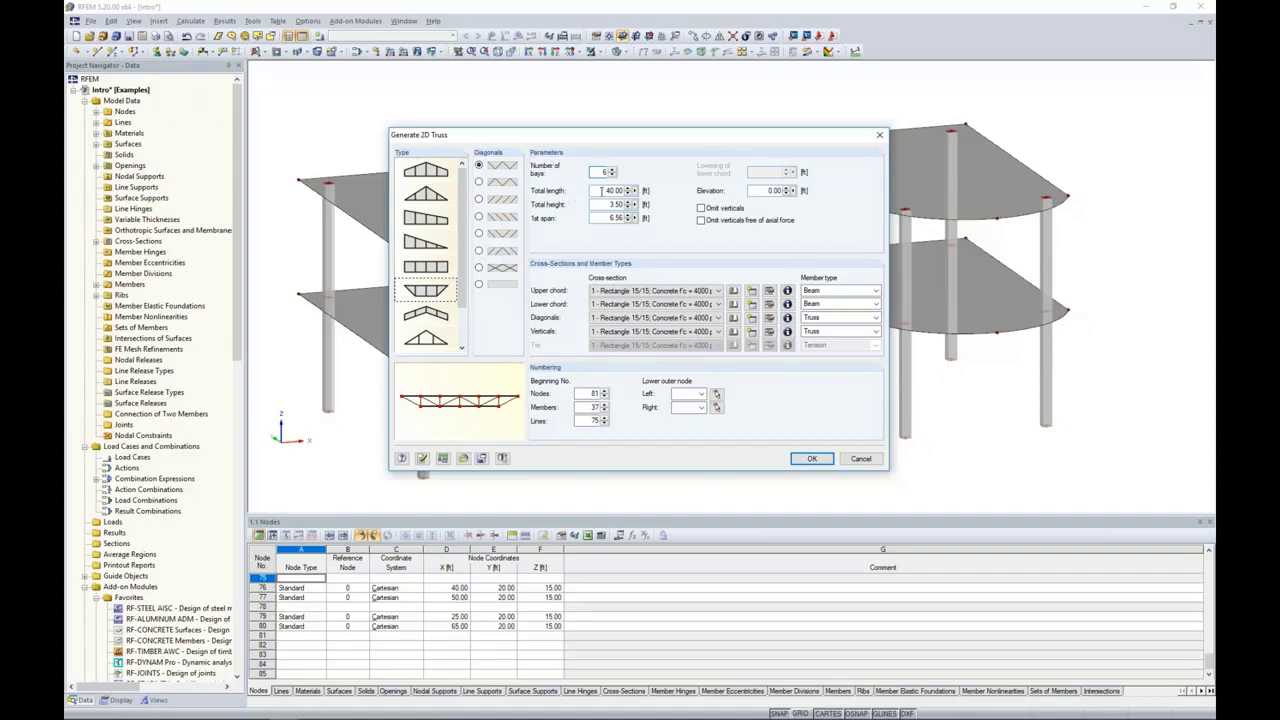
{"action": "left_click_drag", "start_coordinate": [648, 136], "coordinate": [428, 178]}
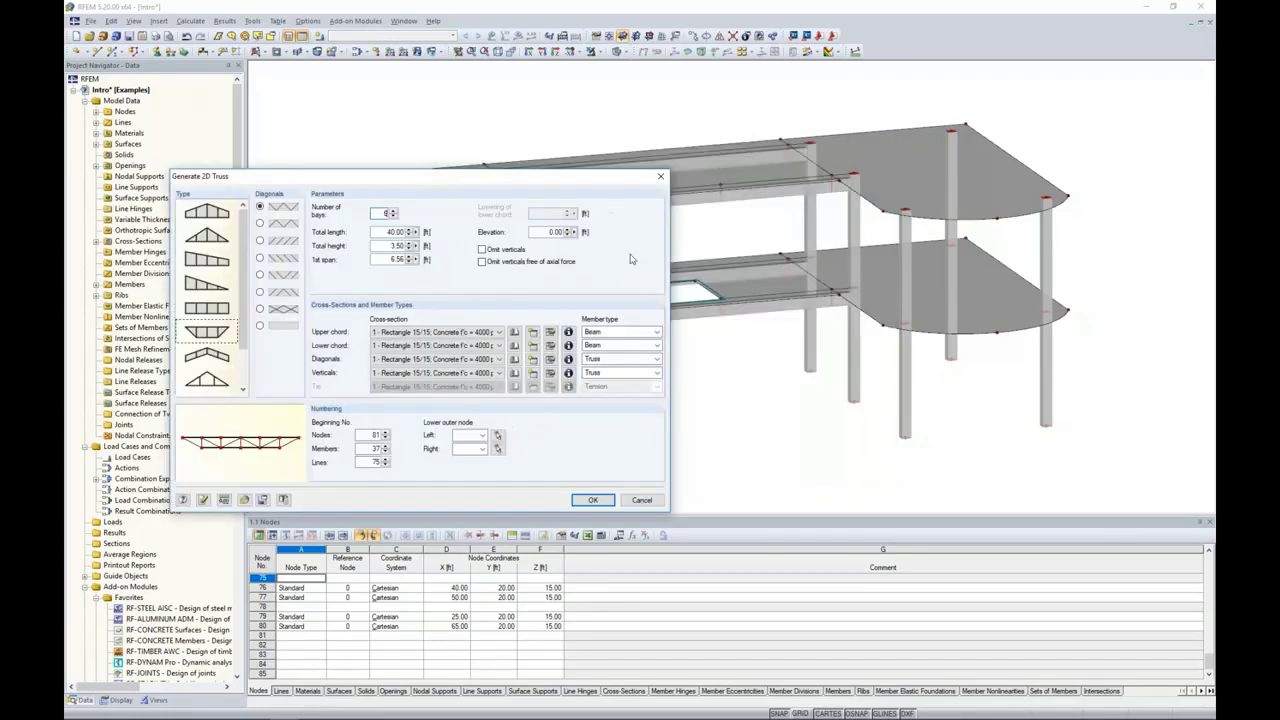
{"action": "left_click_drag", "start_coordinate": [574, 180], "coordinate": [580, 175]}
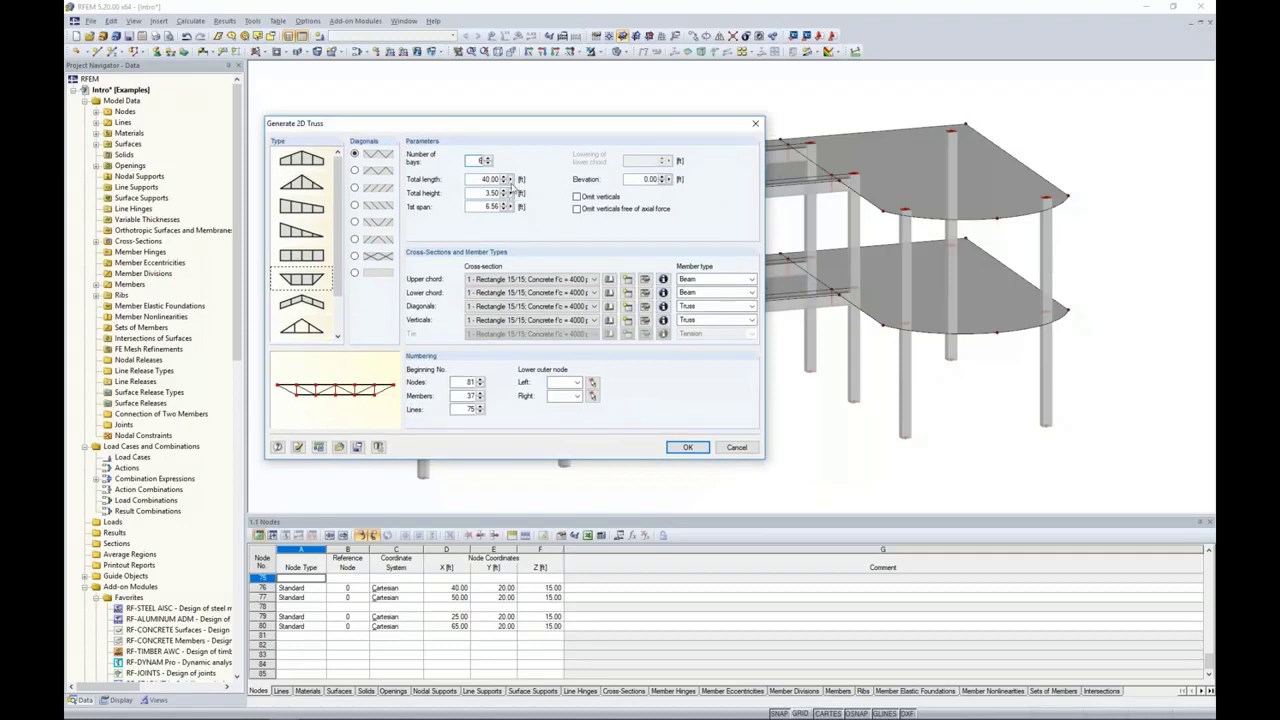
{"action": "right_click", "coordinate": [512, 181]}
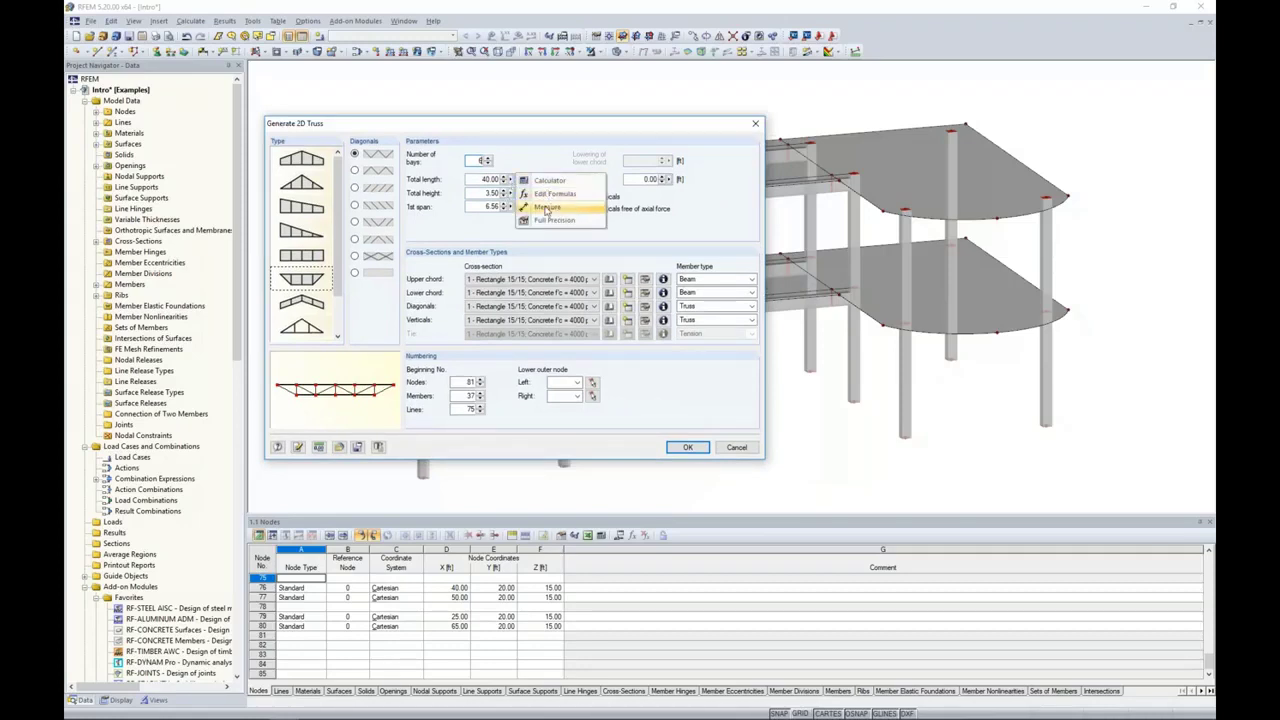
{"action": "left_click", "coordinate": [546, 208]}
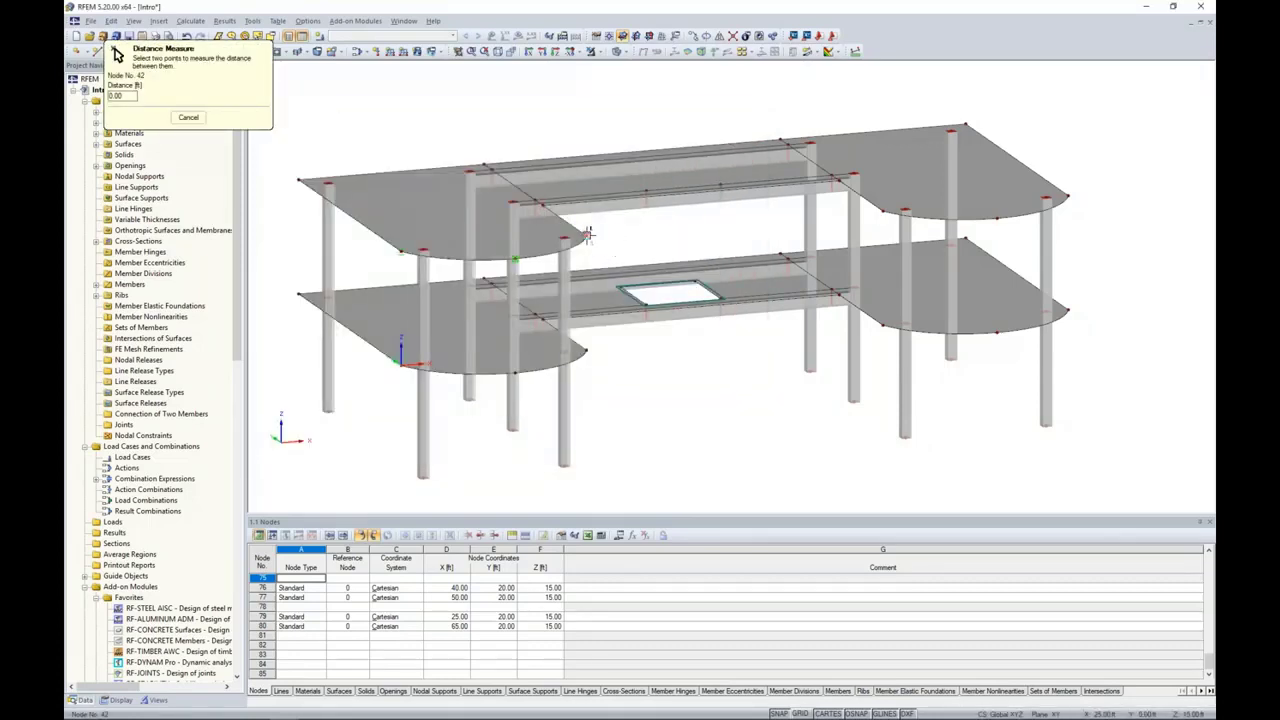
{"action": "left_click", "coordinate": [588, 233]}
{"action": "left_click", "coordinate": [884, 212]}
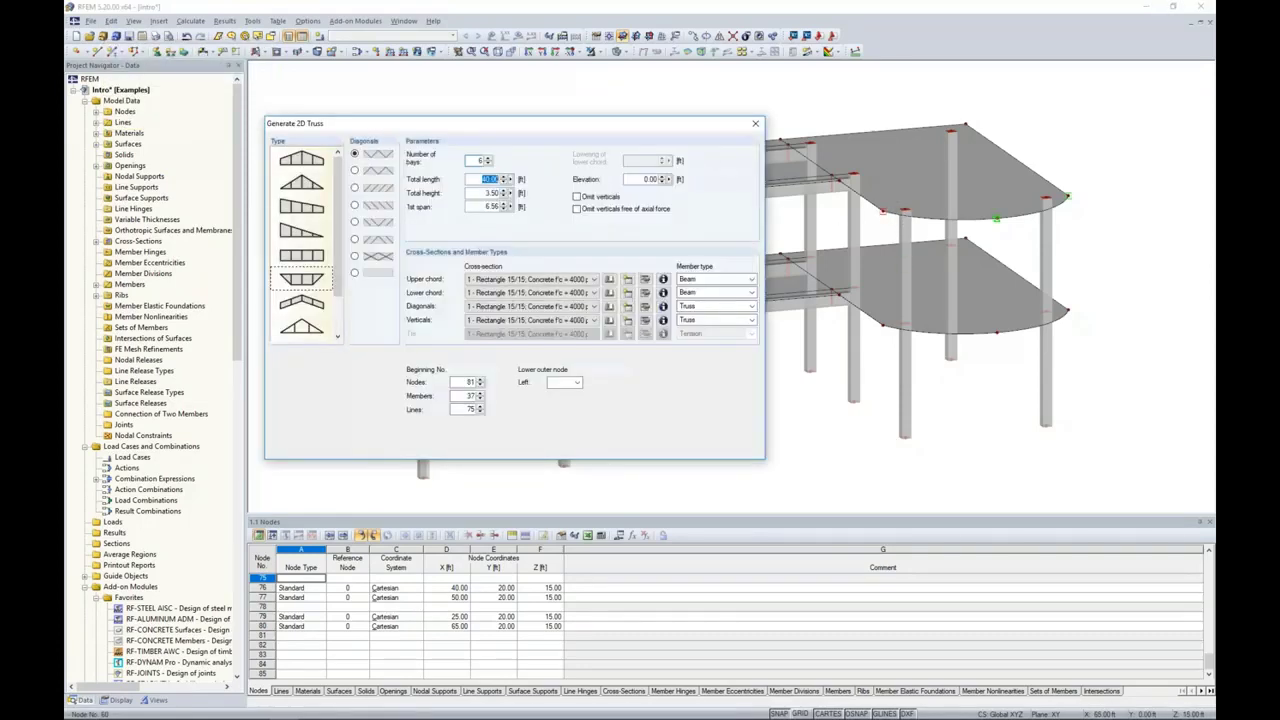
Step: Set the truss's total height to 3.5 ft
{"action": "left_click_drag", "start_coordinate": [530, 125], "coordinate": [566, 119]}
{"action": "left_click", "coordinate": [523, 172]}
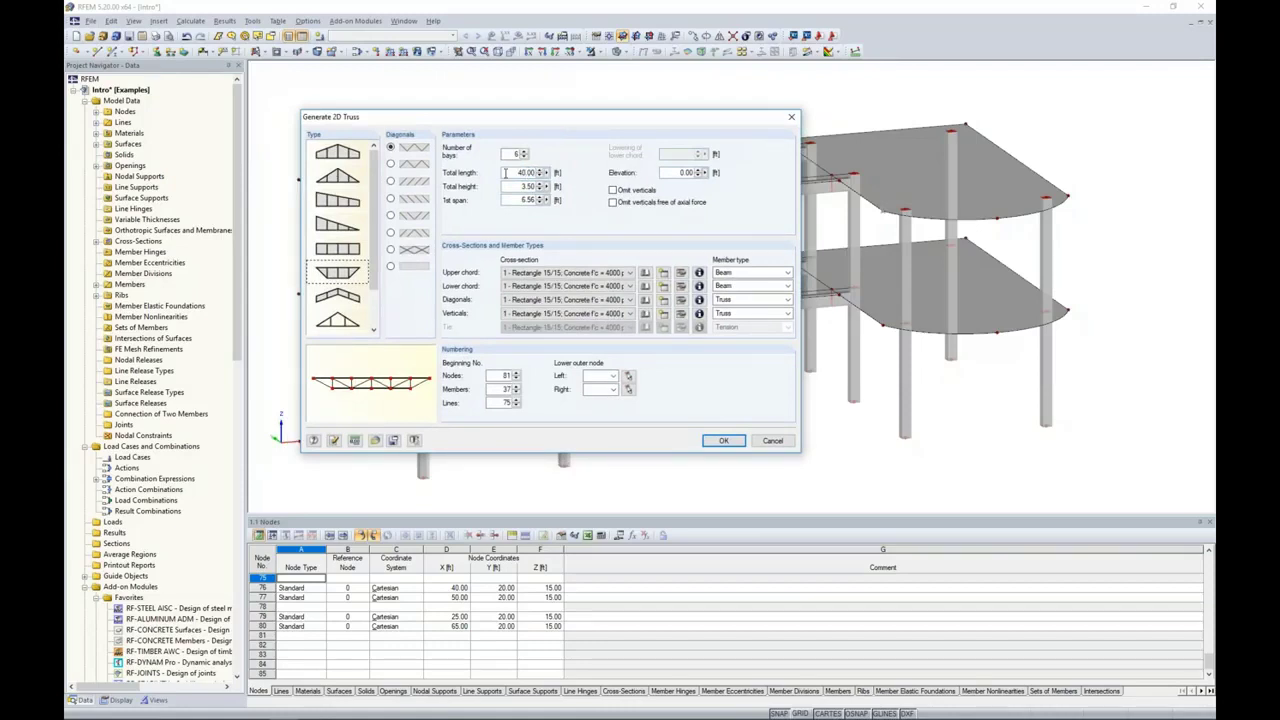
{"action": "left_click_drag", "start_coordinate": [511, 188], "coordinate": [549, 190]}
{"action": "type", "text": "3.5"}
{"action": "left_click_drag", "start_coordinate": [560, 119], "coordinate": [637, 106]}
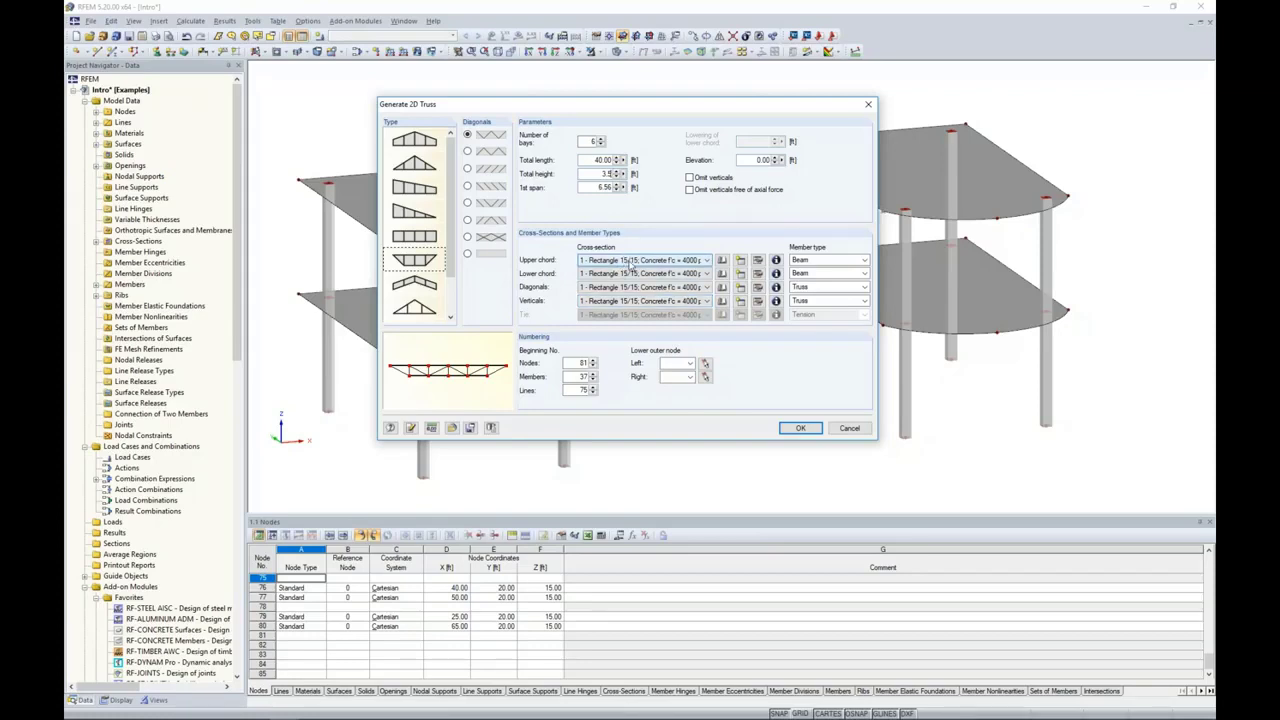
Step: Open the rolled I-section library for the truss's upper chord and turn off the favorites filter to list all AISC 15 sections
{"action": "left_click", "coordinate": [721, 261]}
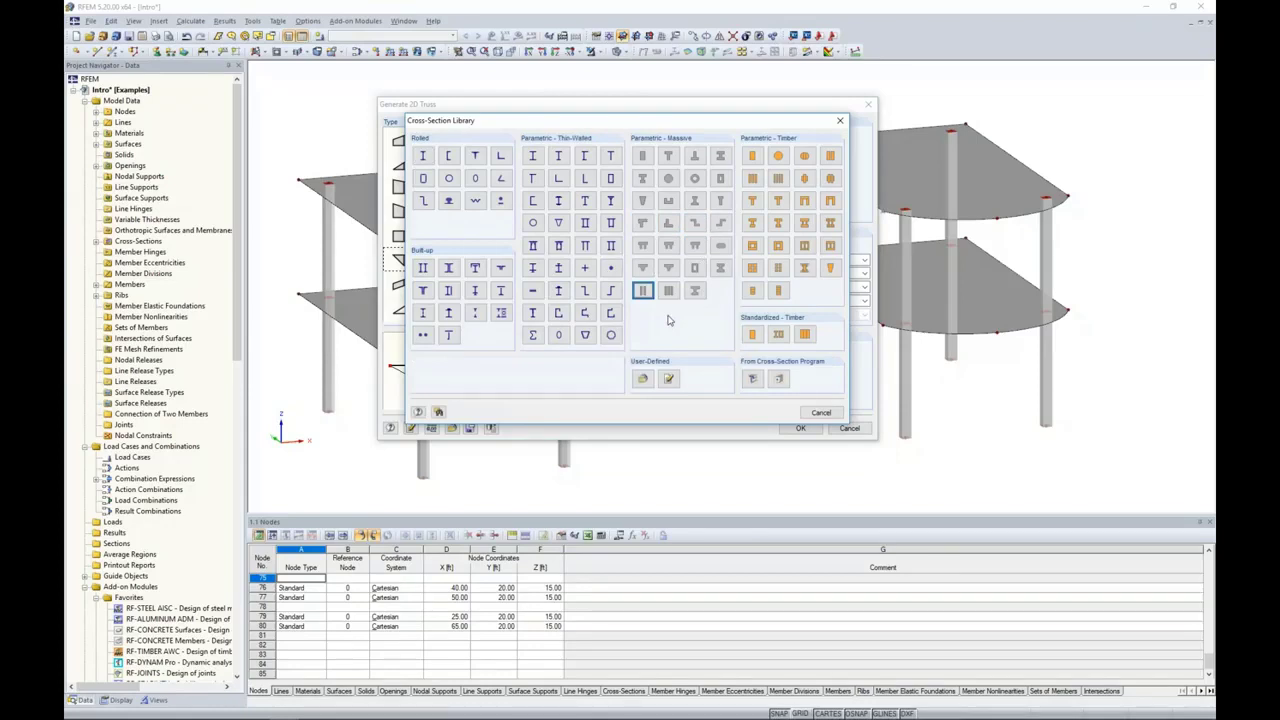
{"action": "left_click", "coordinate": [427, 161]}
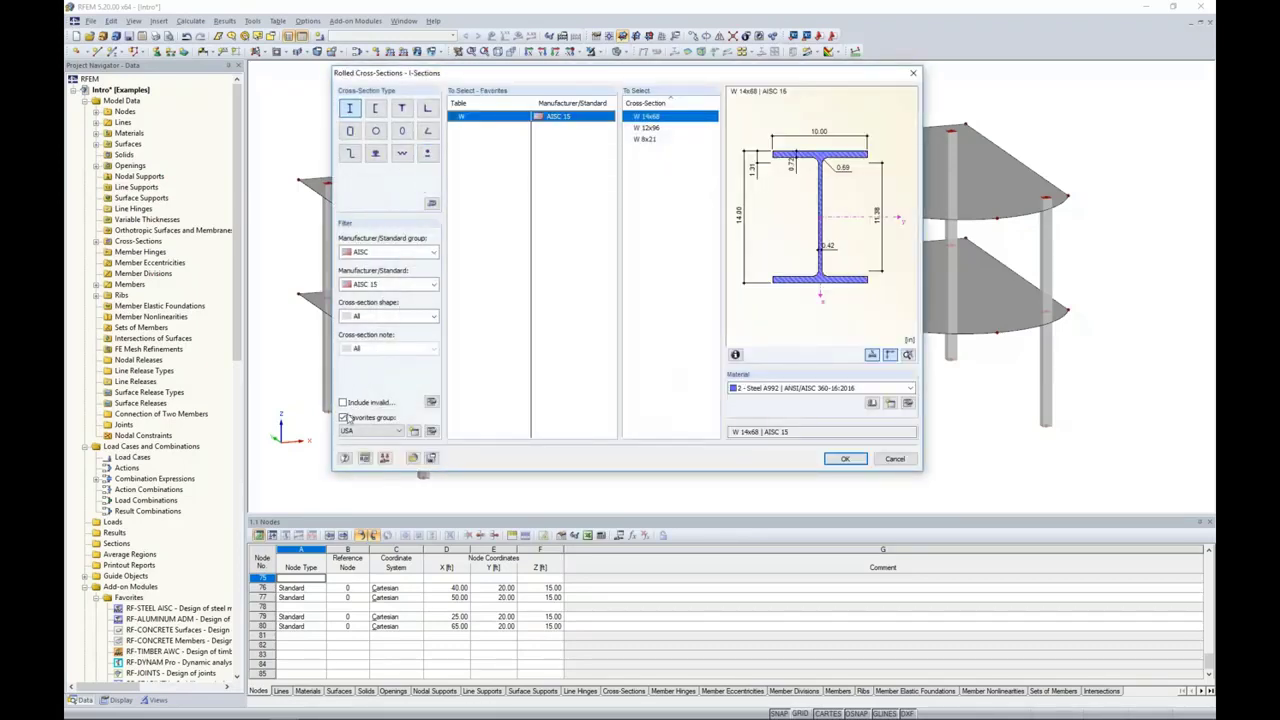
{"action": "left_click", "coordinate": [343, 417]}
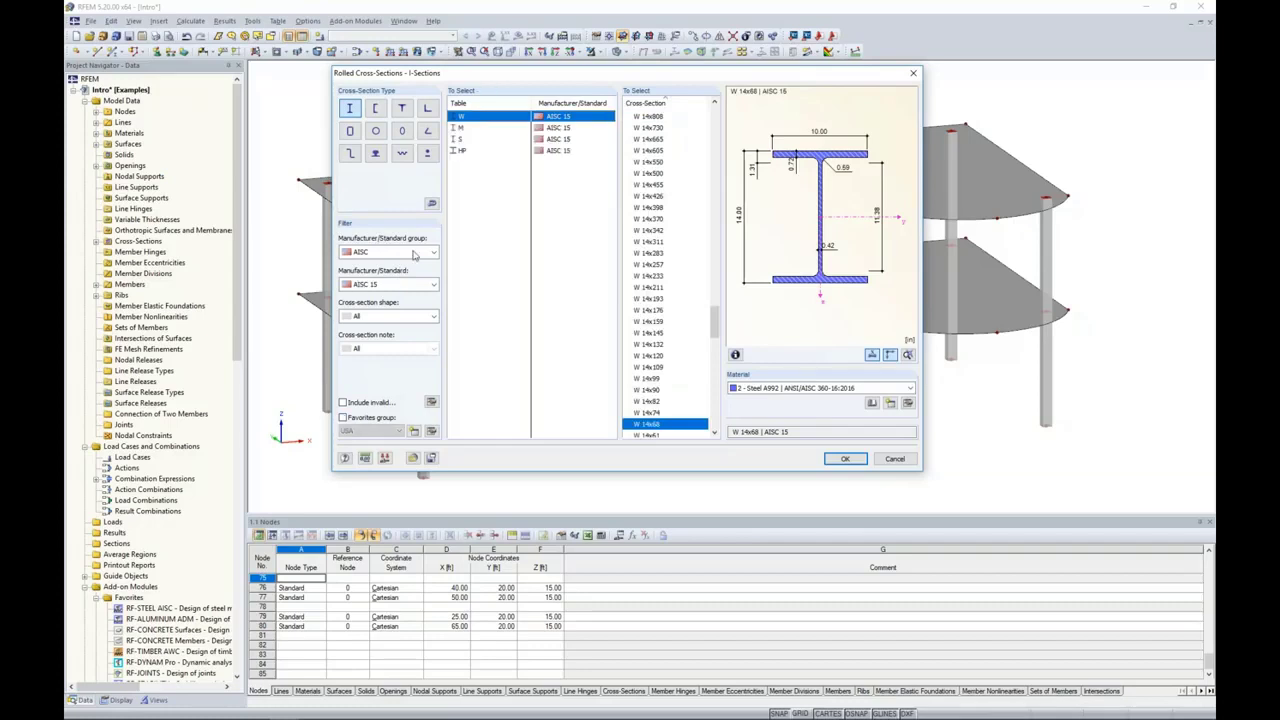
{"action": "left_click", "coordinate": [380, 257]}
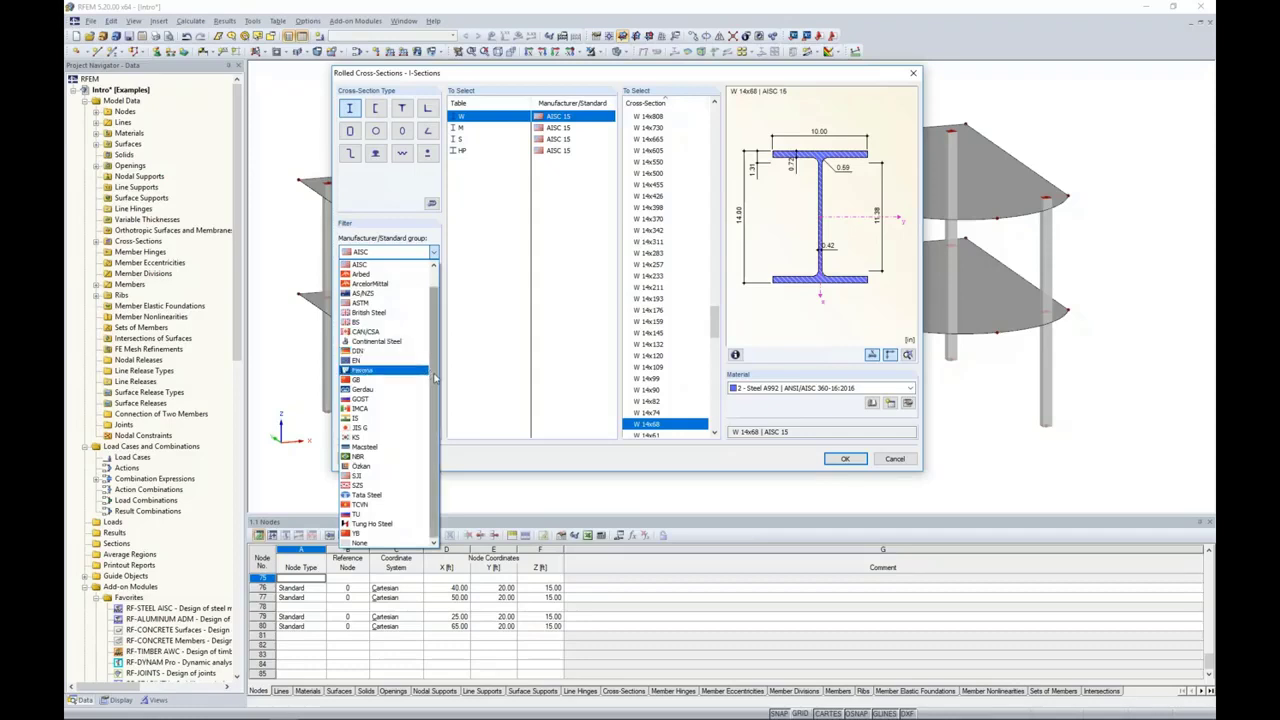
{"action": "scroll", "coordinate": [436, 357], "scroll_direction": "up", "scroll_amount": 1}
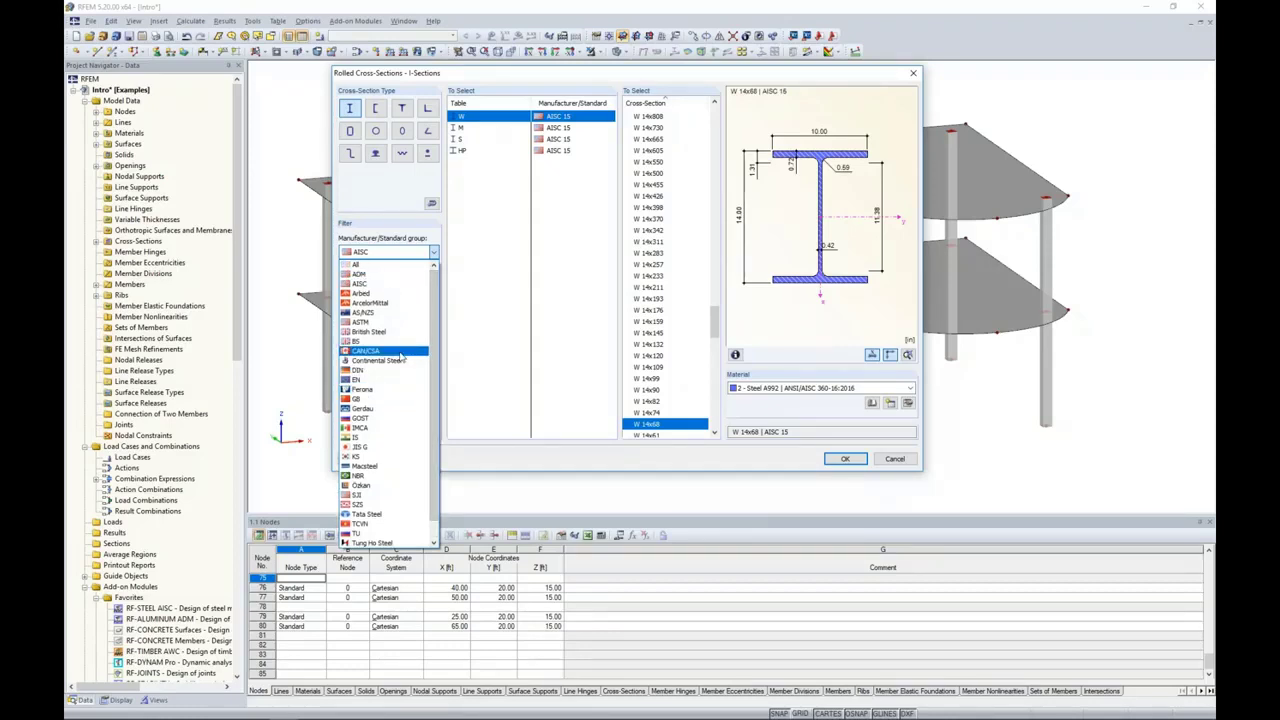
{"action": "left_click", "coordinate": [471, 318]}
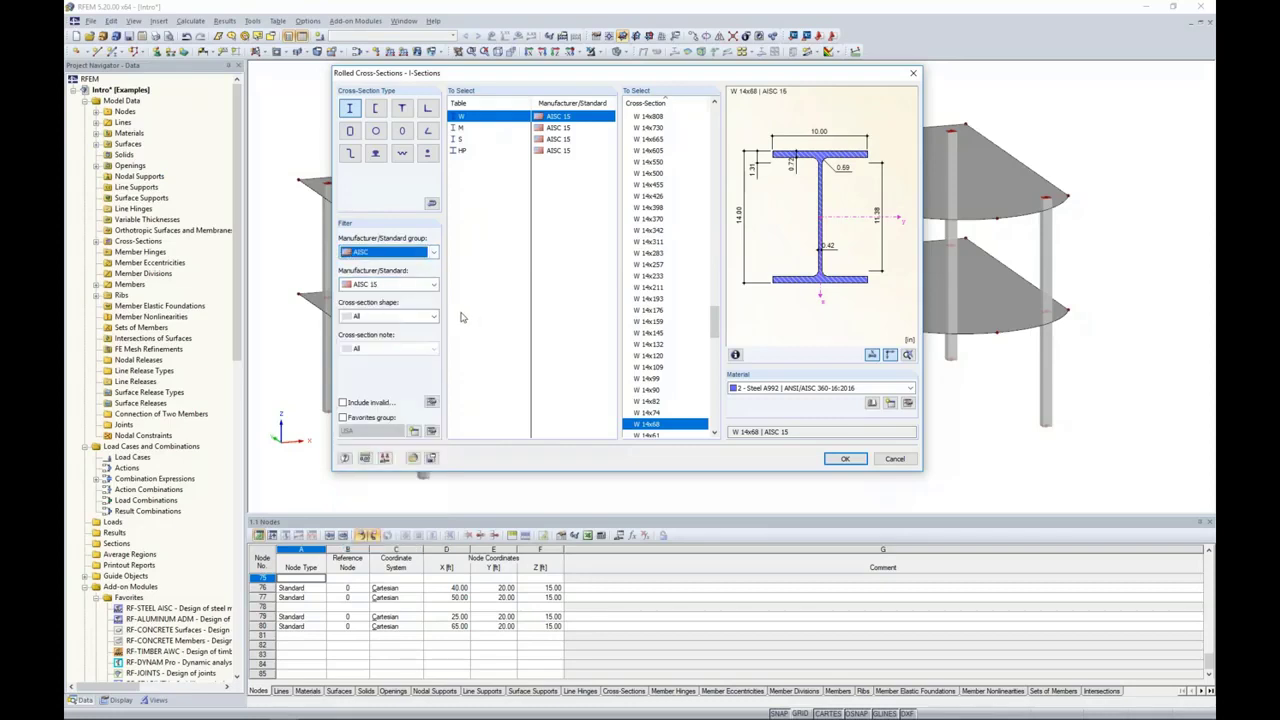
{"action": "mouse_move", "coordinate": [716, 323]}
{"action": "left_mouse_down"}
{"action": "mouse_move", "coordinate": [718, 410]}
{"action": "mouse_move", "coordinate": [718, 312]}
{"action": "left_mouse_up"}
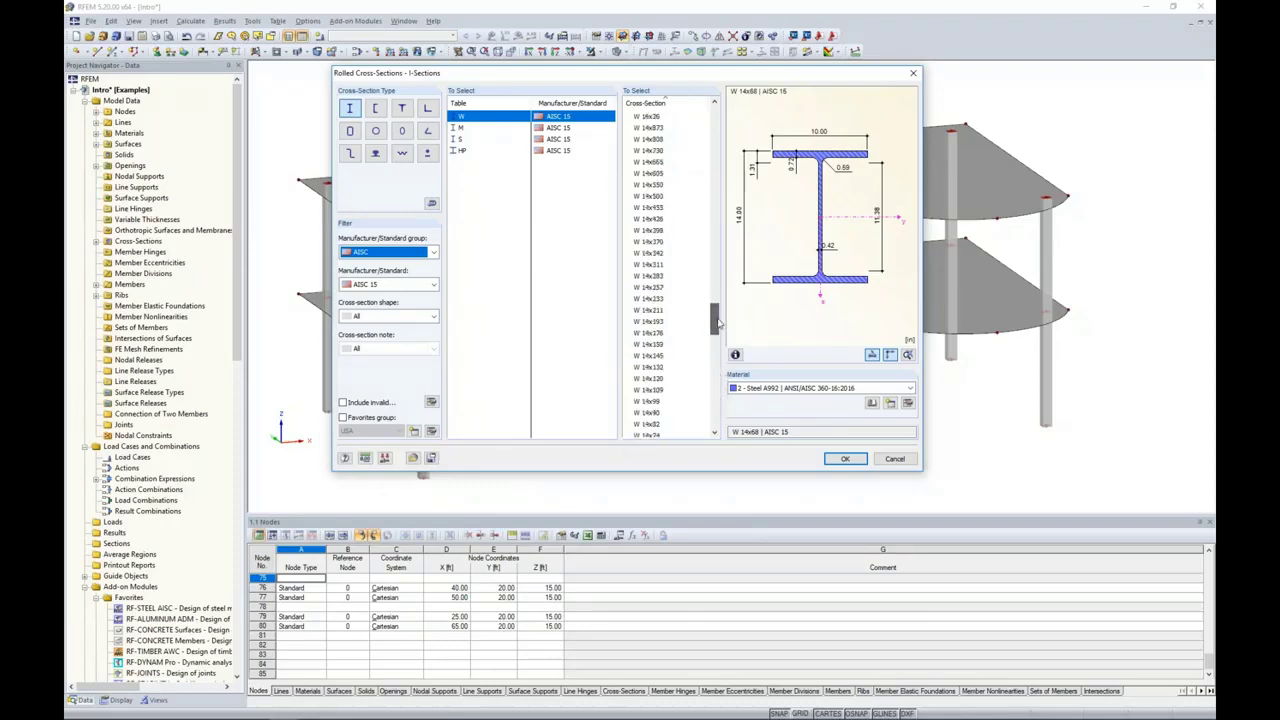
{"action": "left_click", "coordinate": [344, 418]}
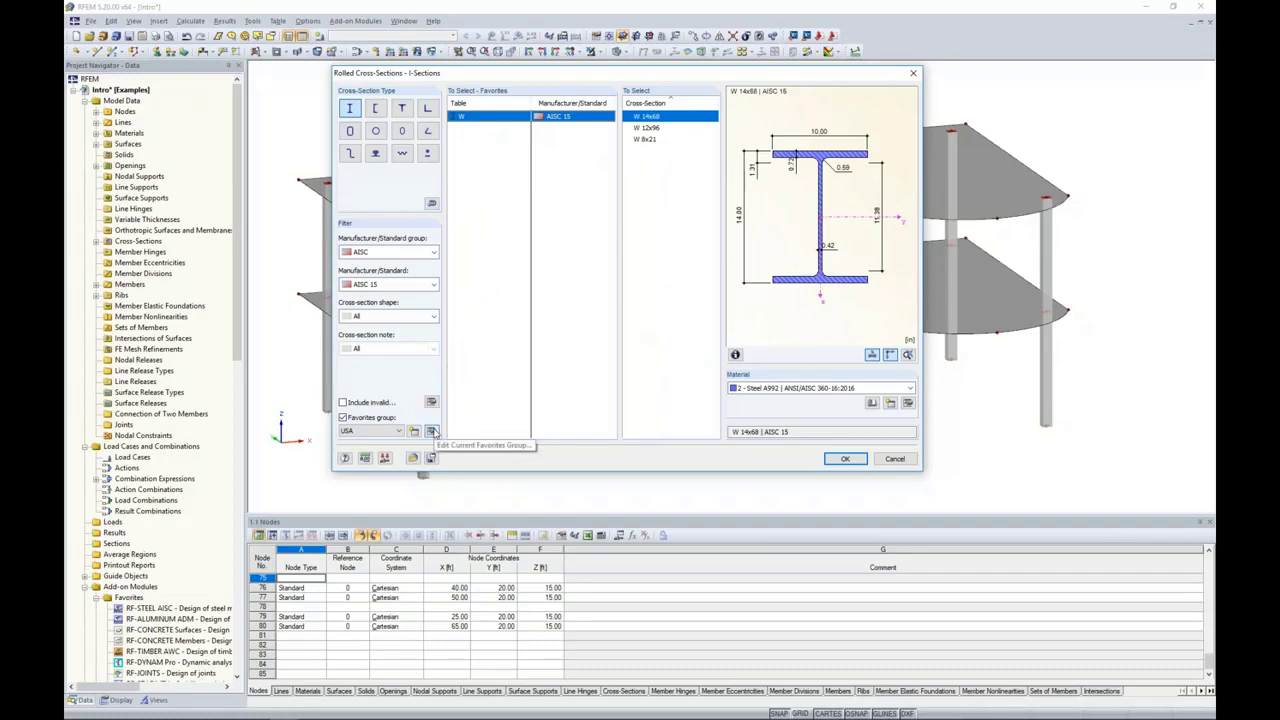
{"action": "left_click", "coordinate": [343, 417]}
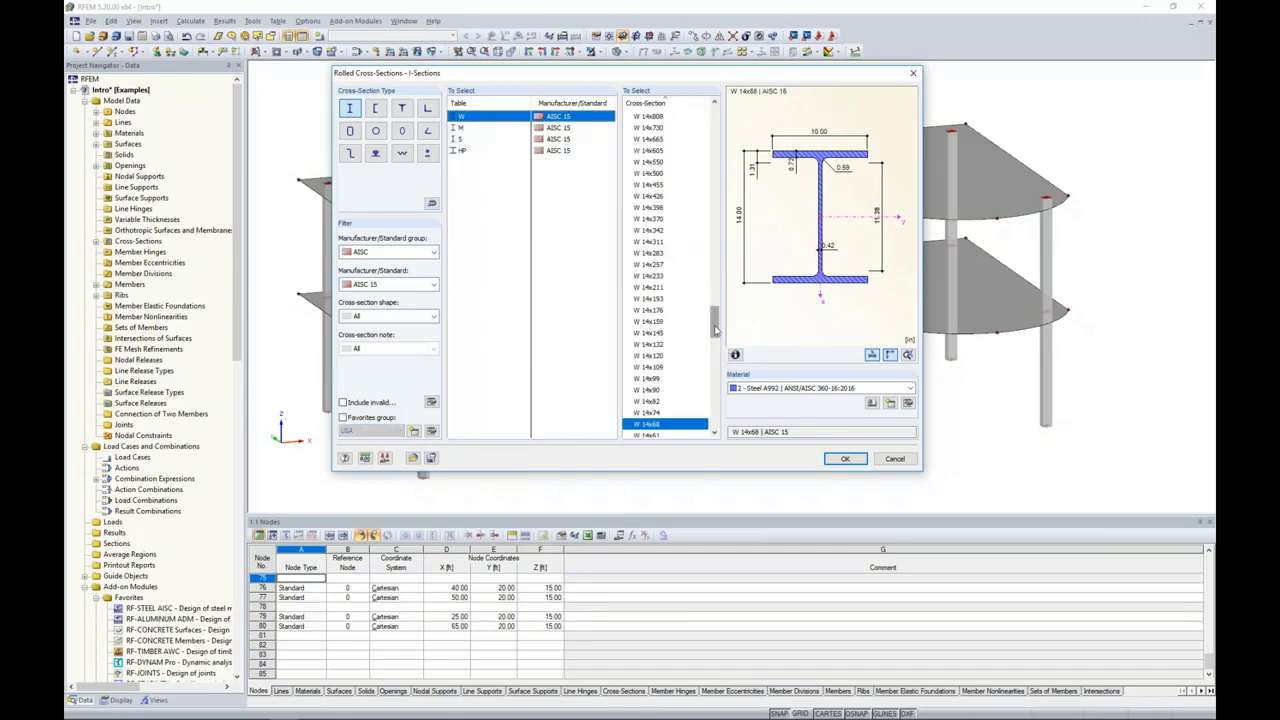
Step: Assign the AISC 15 section W 8x28 in Steel A992 to both the upper and lower chords of the truss
{"action": "scroll", "coordinate": [718, 374], "scroll_direction": "down", "scroll_amount": 6}
{"action": "left_click_drag", "start_coordinate": [719, 374], "coordinate": [708, 432]}
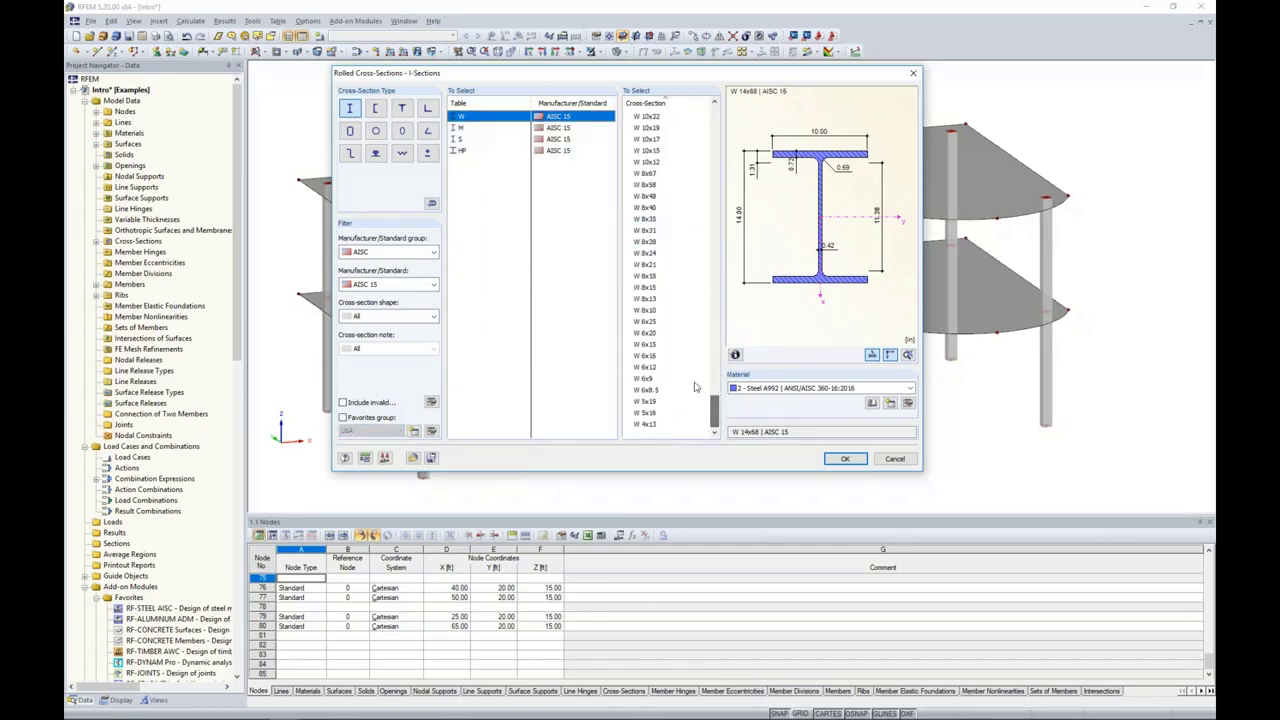
{"action": "left_click", "coordinate": [652, 242]}
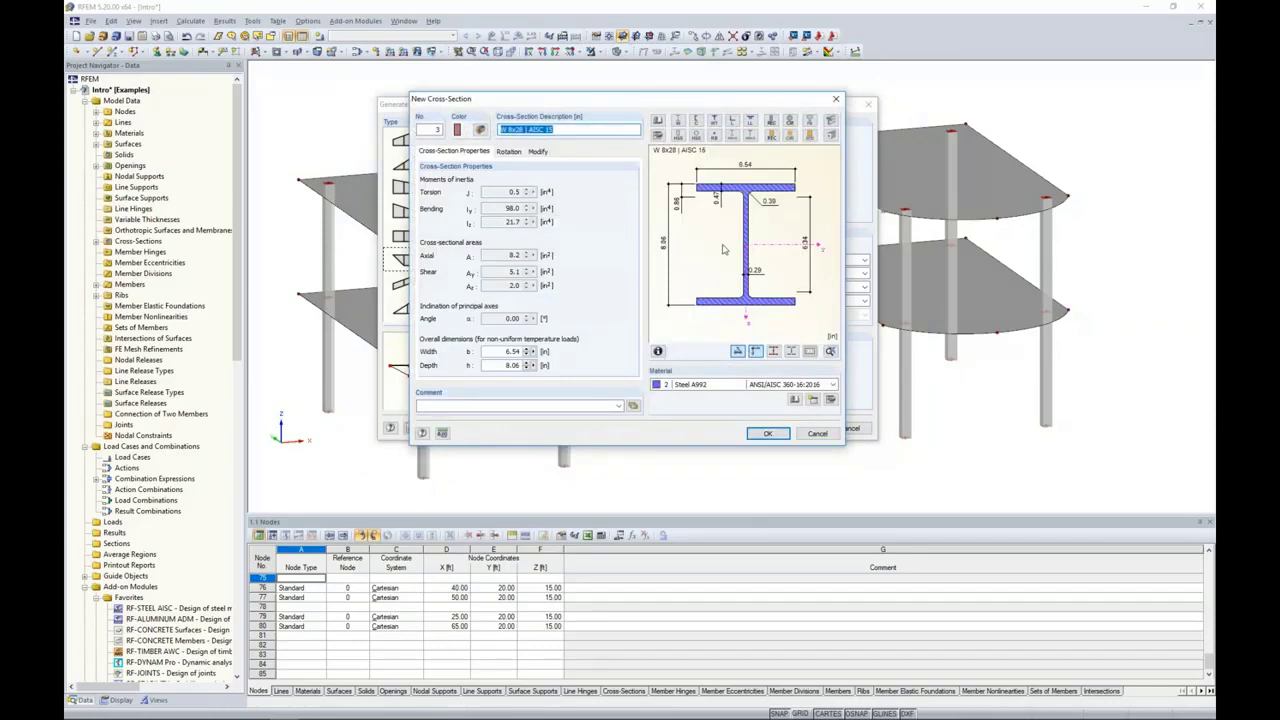
{"action": "left_click", "coordinate": [768, 433]}
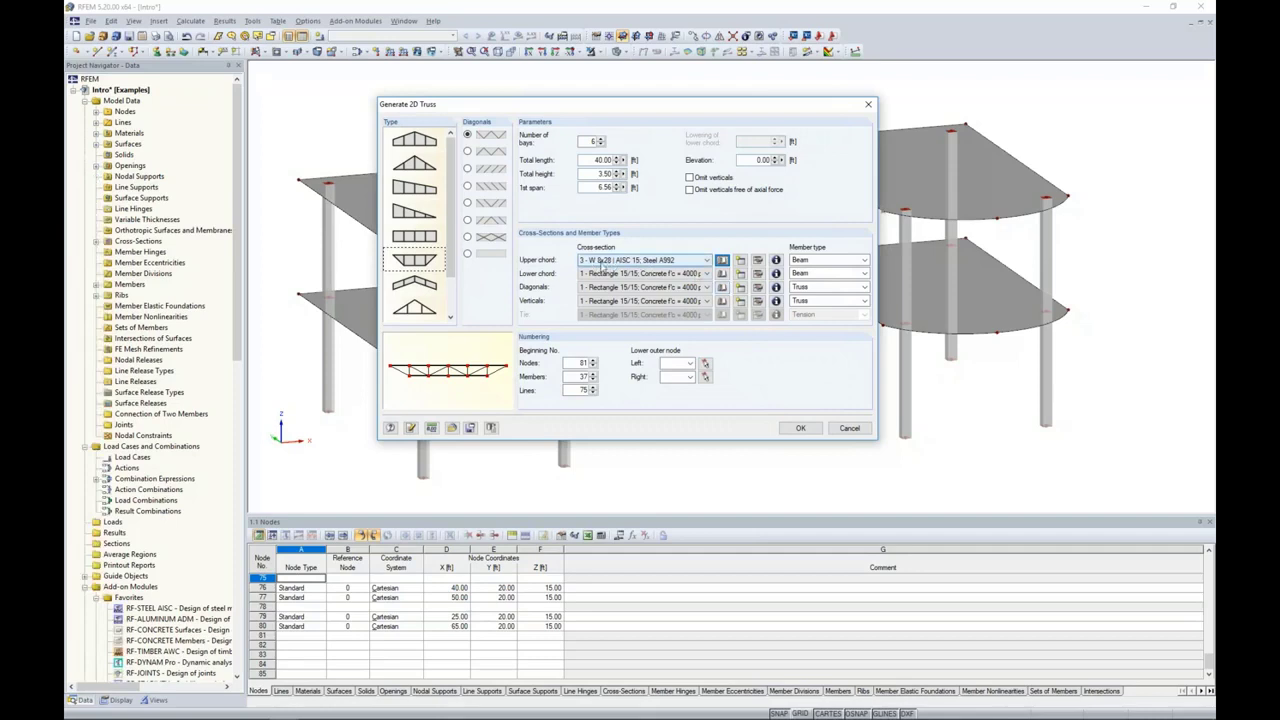
{"action": "left_click", "coordinate": [607, 273]}
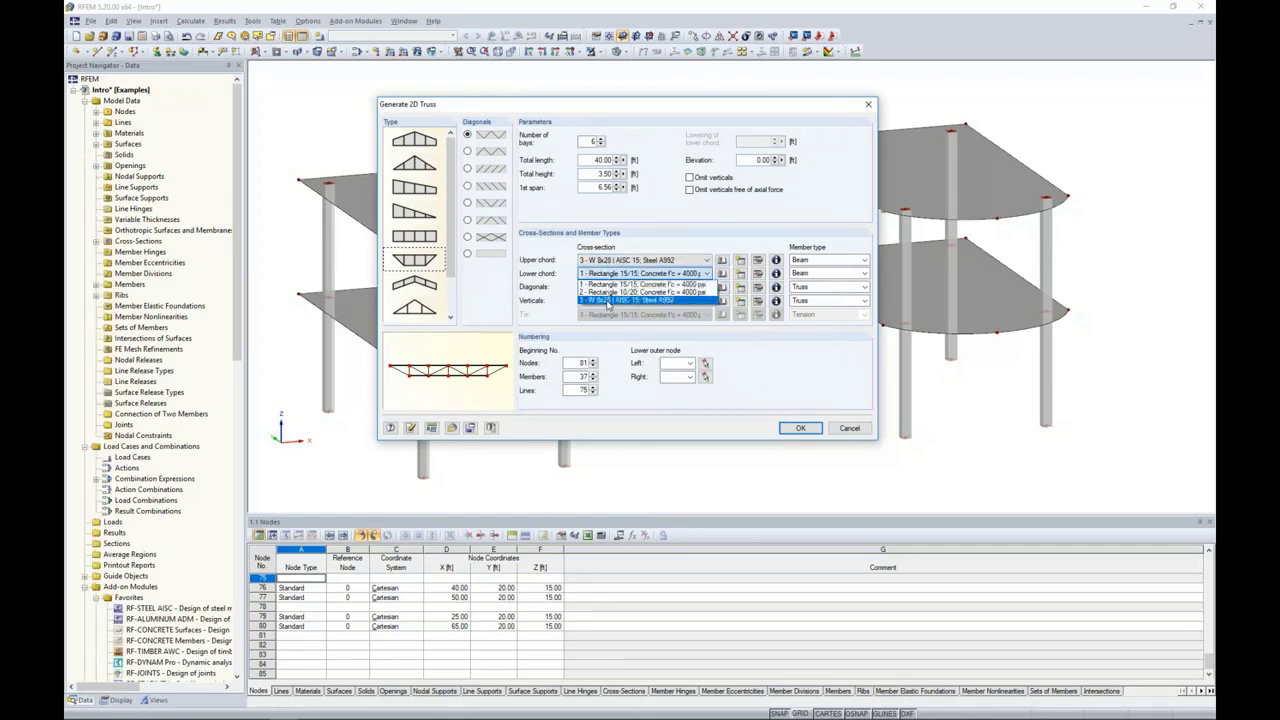
{"action": "left_click", "coordinate": [607, 301]}
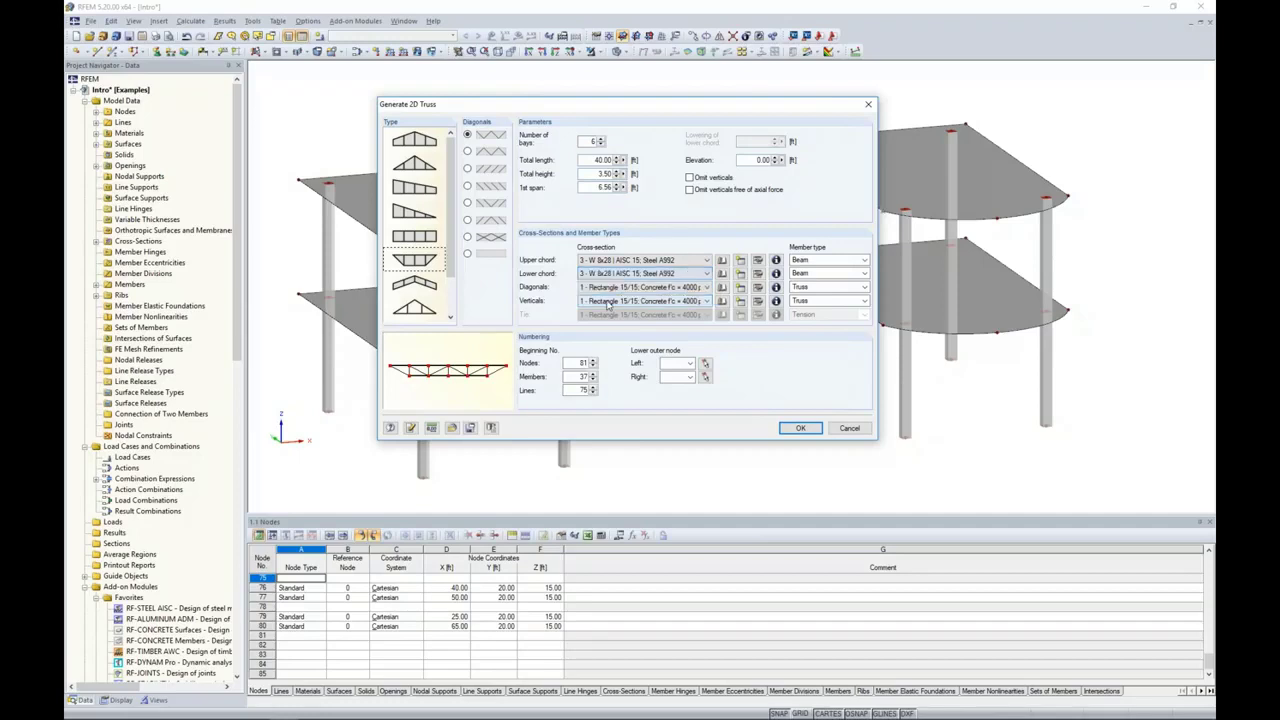
Step: Assign the AISC 15 rolled I-section W 4x13 in Steel A992 to the truss's diagonals
{"action": "left_click", "coordinate": [592, 287]}
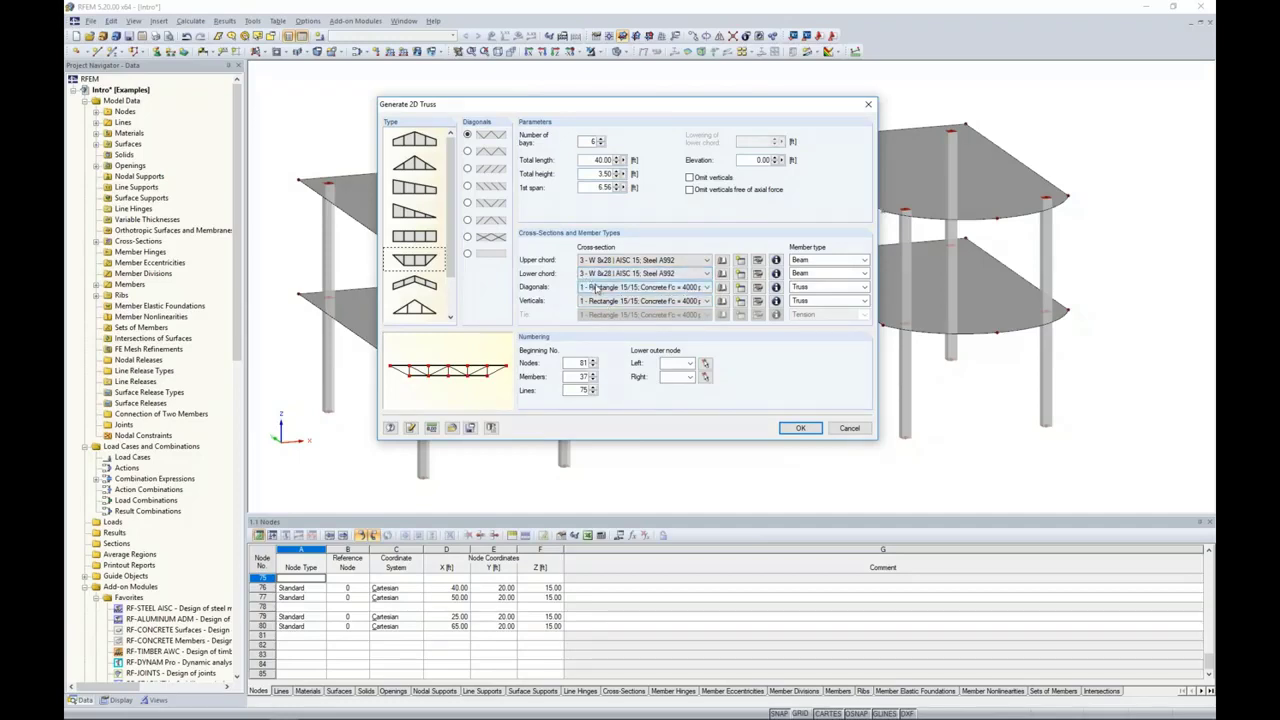
{"action": "left_click", "coordinate": [721, 288]}
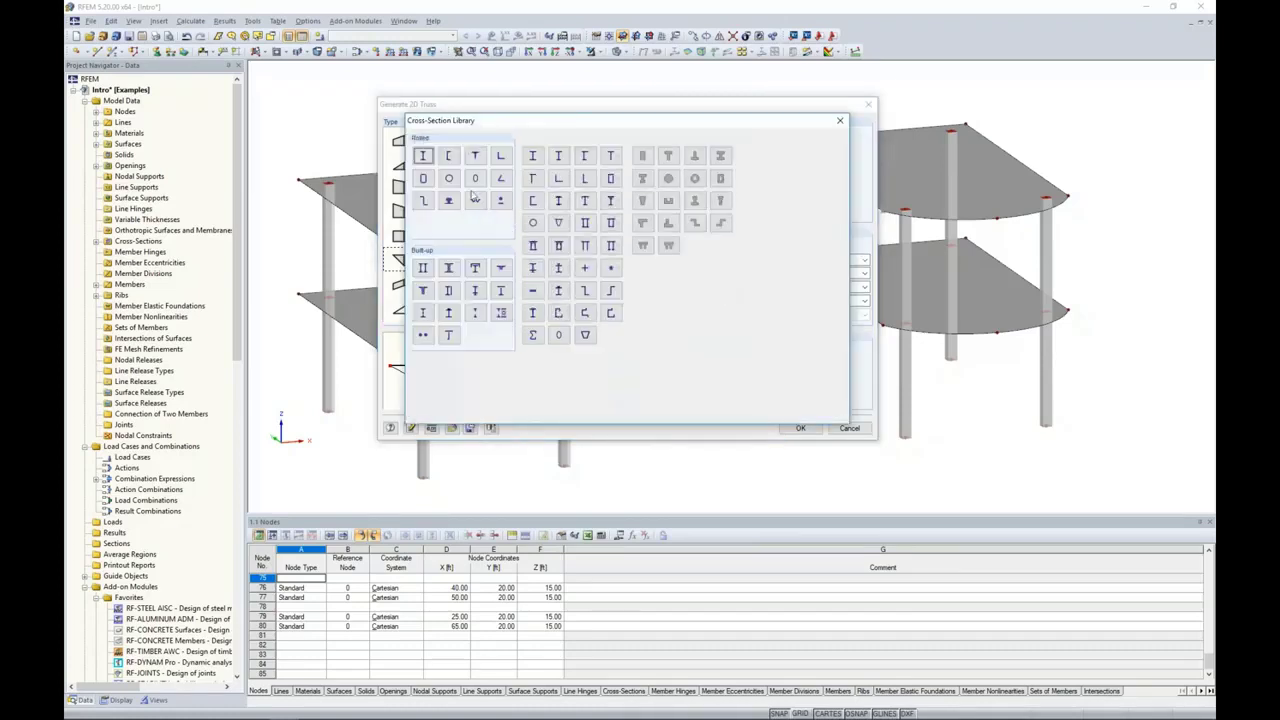
{"action": "left_click", "coordinate": [426, 159]}
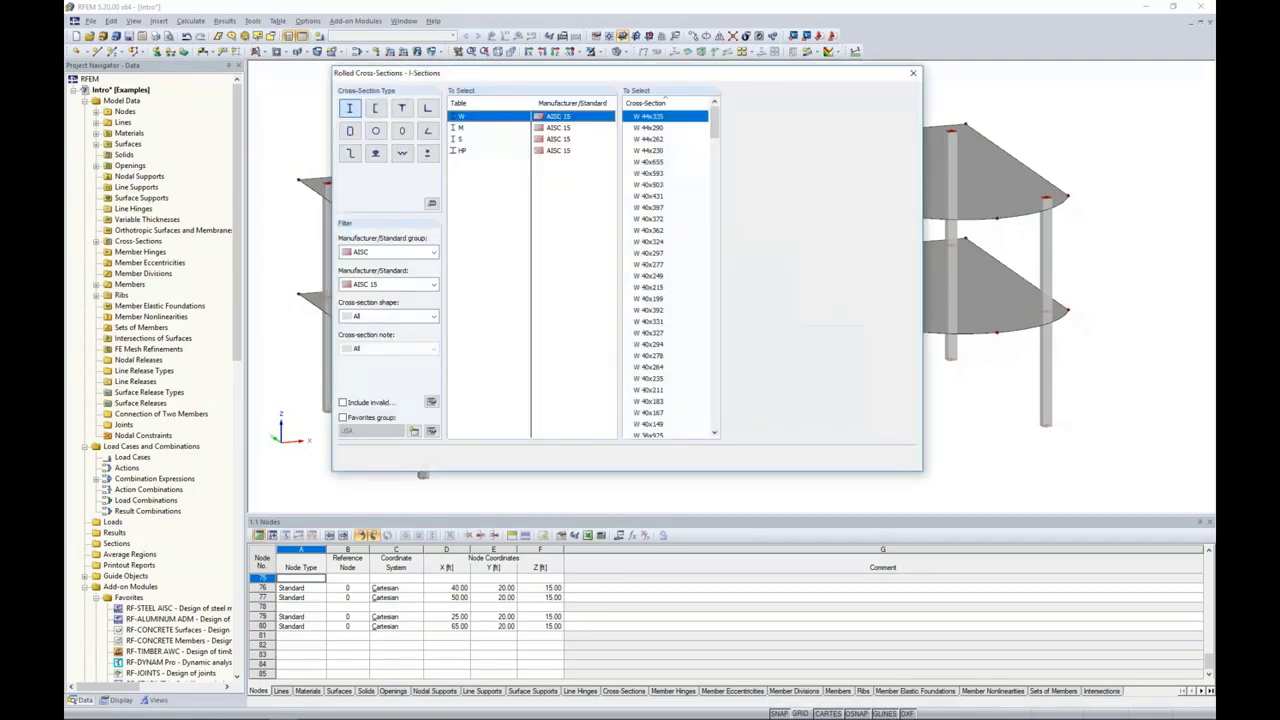
{"action": "left_click_drag", "start_coordinate": [714, 126], "coordinate": [716, 425]}
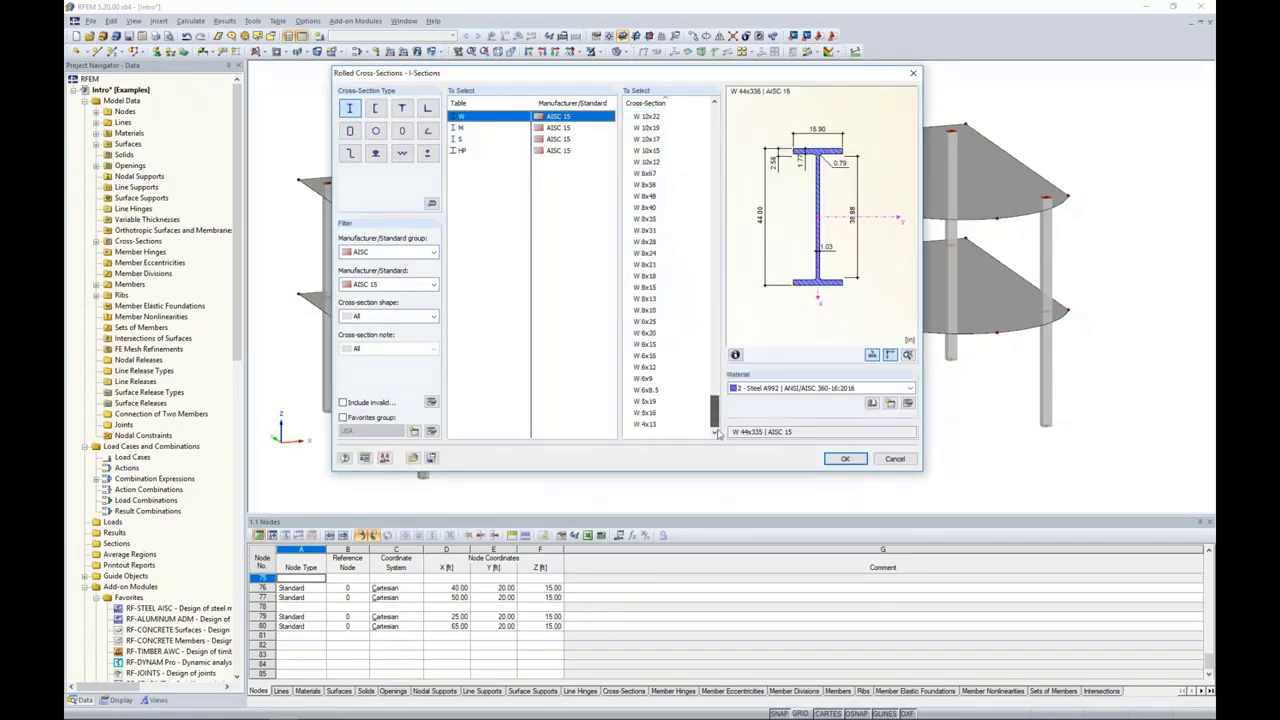
{"action": "left_click", "coordinate": [649, 425]}
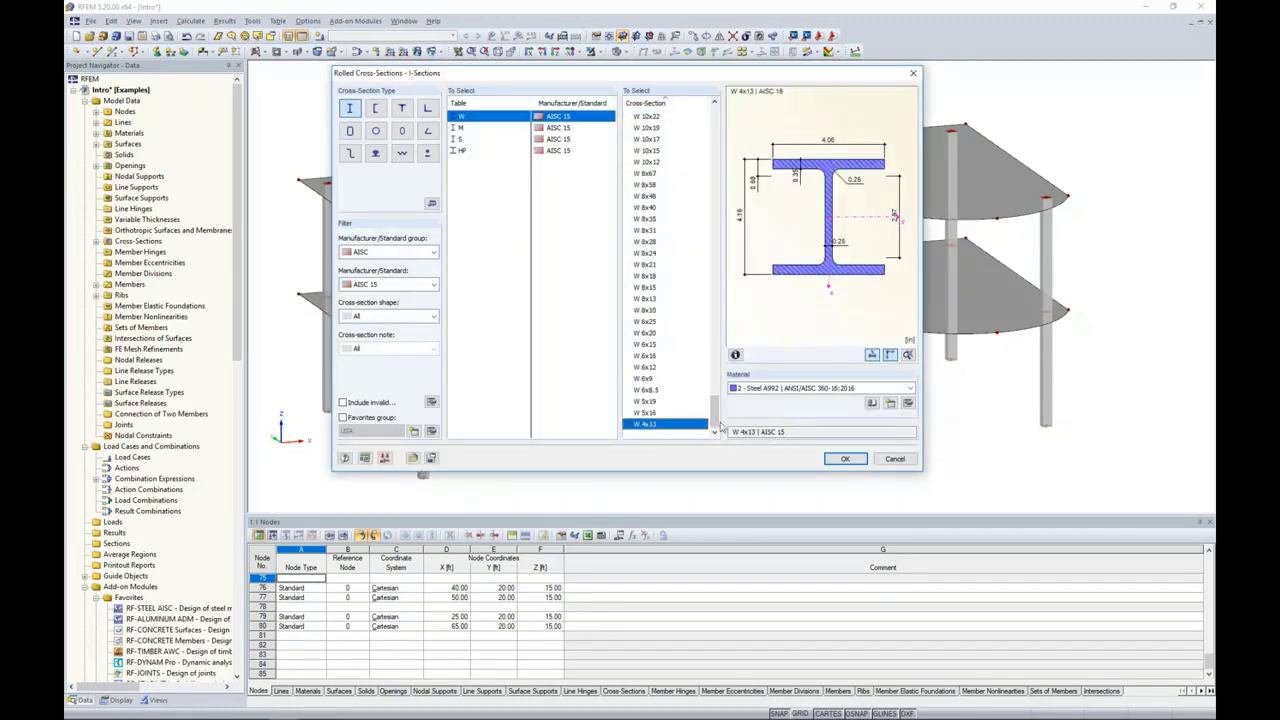
{"action": "left_click", "coordinate": [838, 460]}
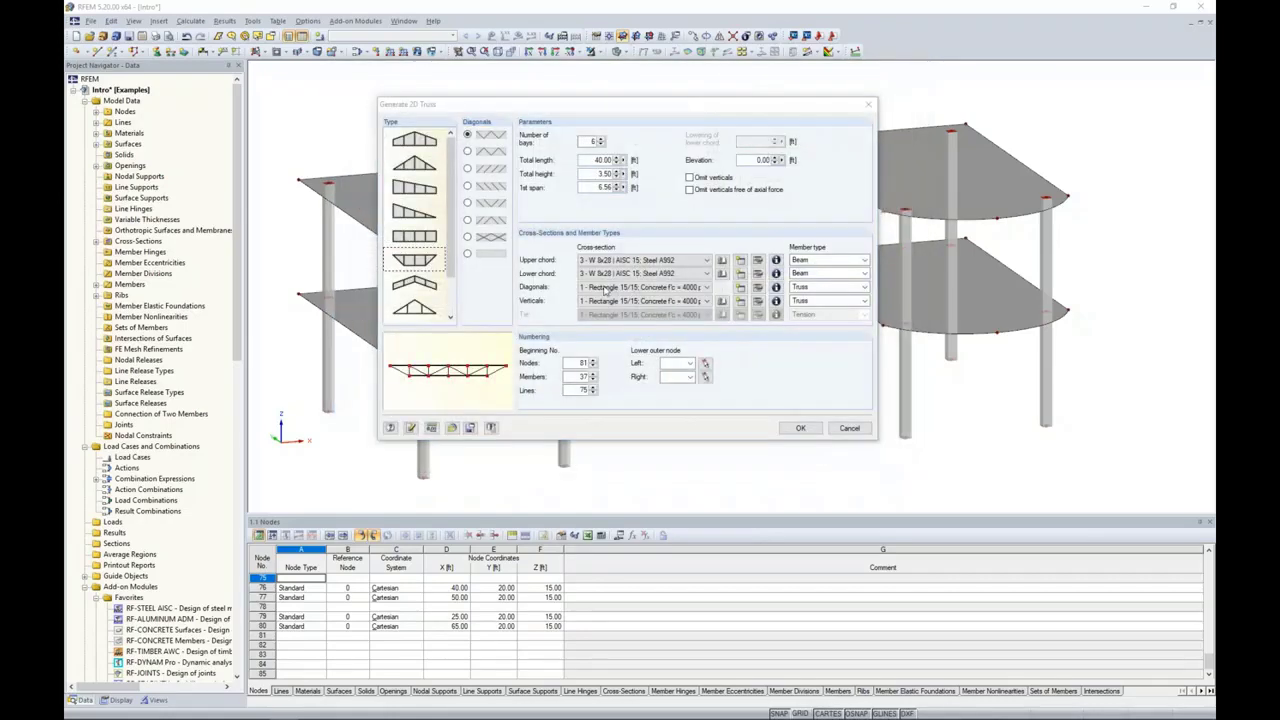
{"action": "left_click", "coordinate": [768, 433]}
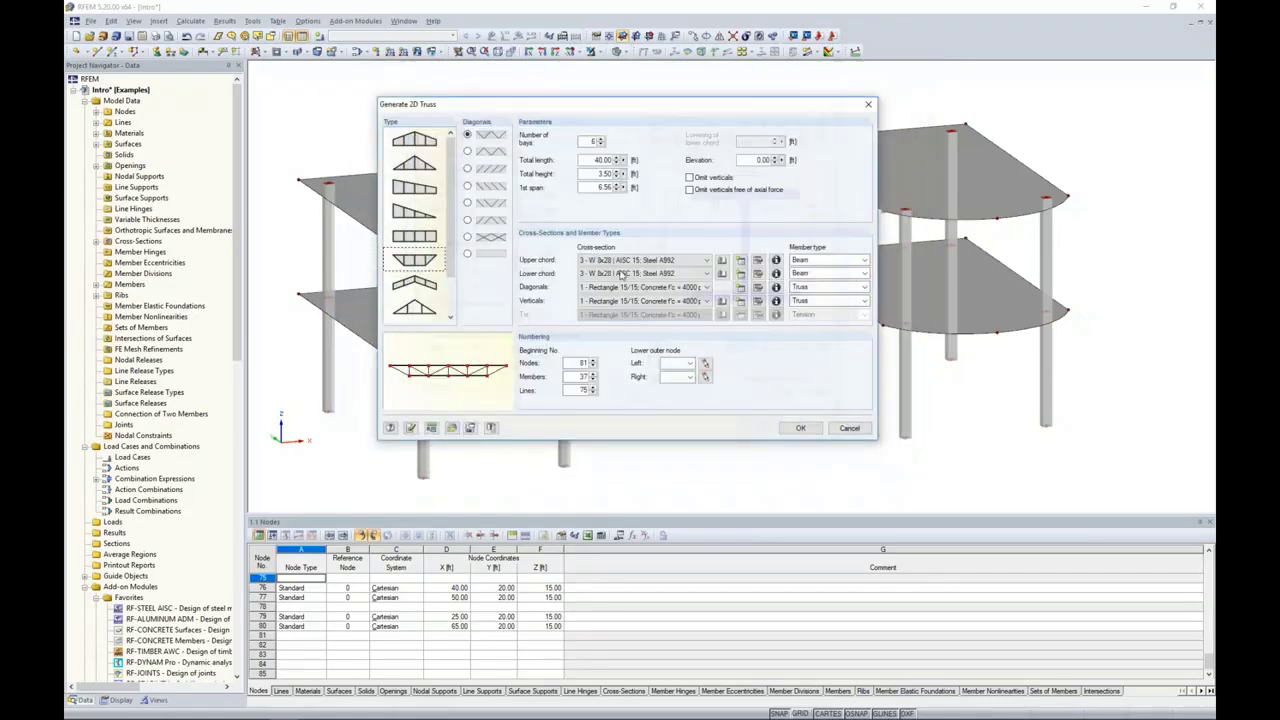
Step: Set the verticals' cross-section to W 4x13 and the lower chord's cross-section to W 8x28
{"action": "left_click", "coordinate": [594, 303]}
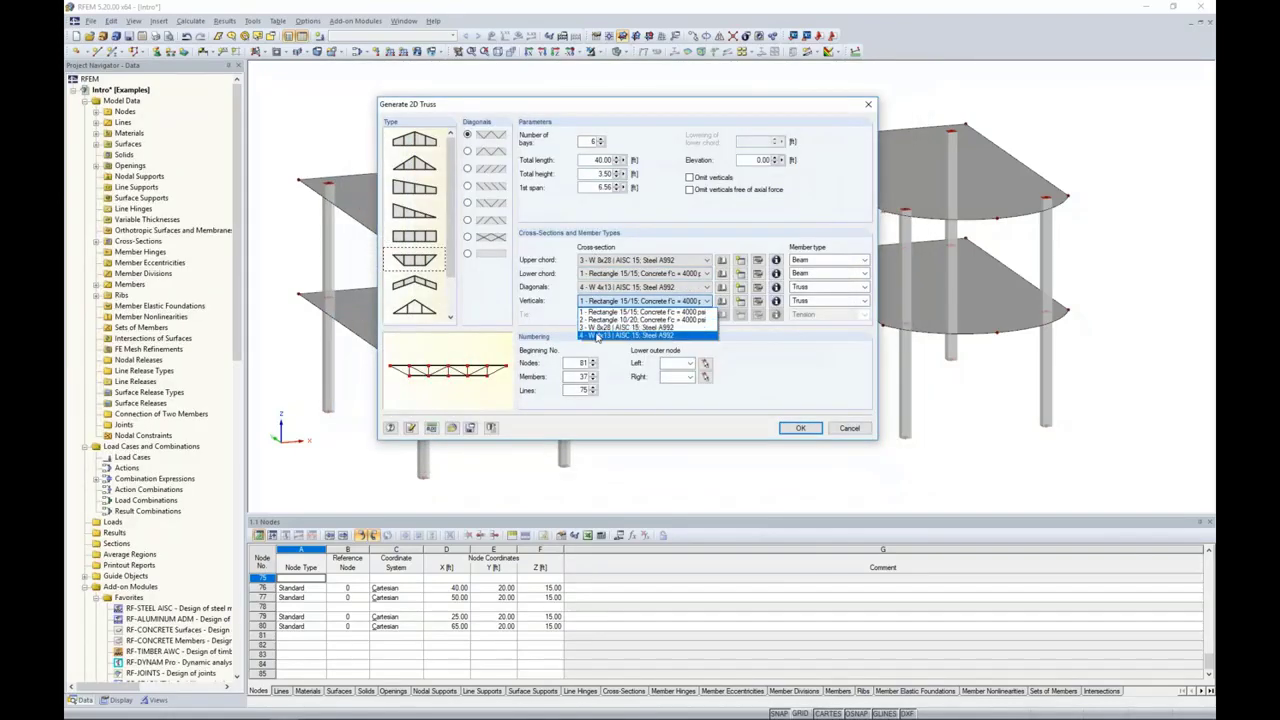
{"action": "left_click", "coordinate": [599, 338]}
{"action": "left_click", "coordinate": [600, 274]}
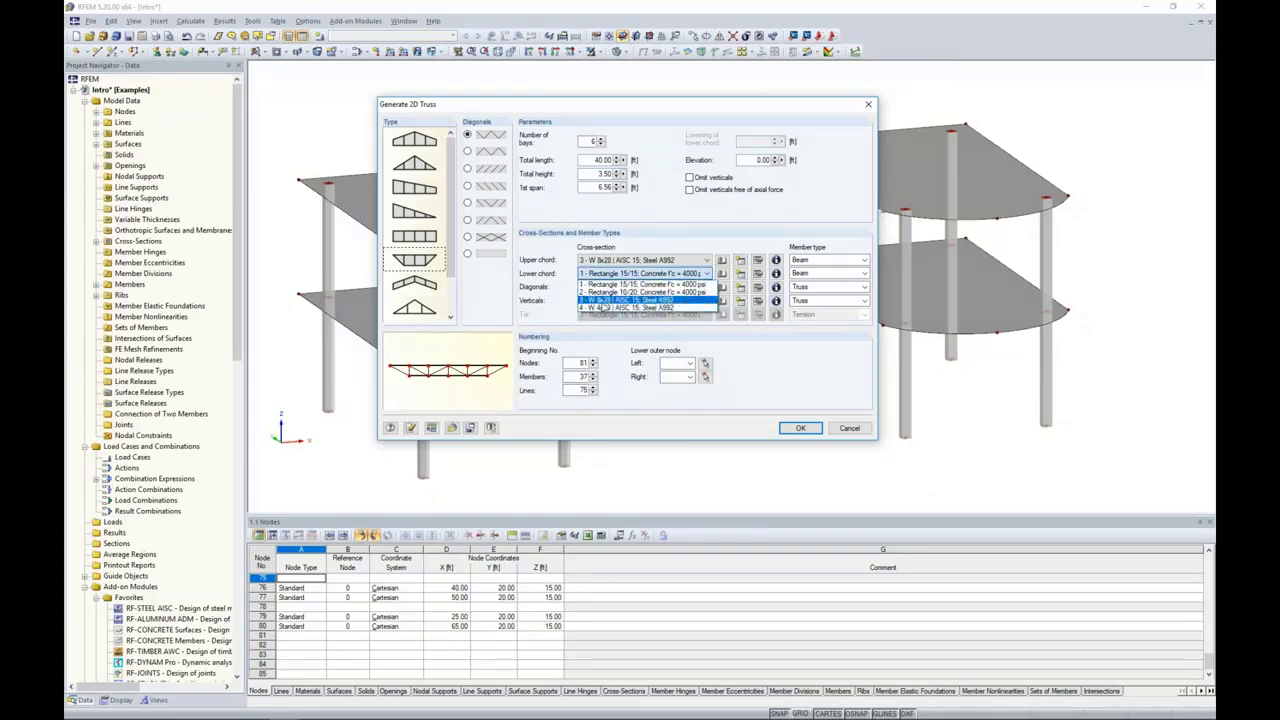
{"action": "left_click", "coordinate": [639, 283]}
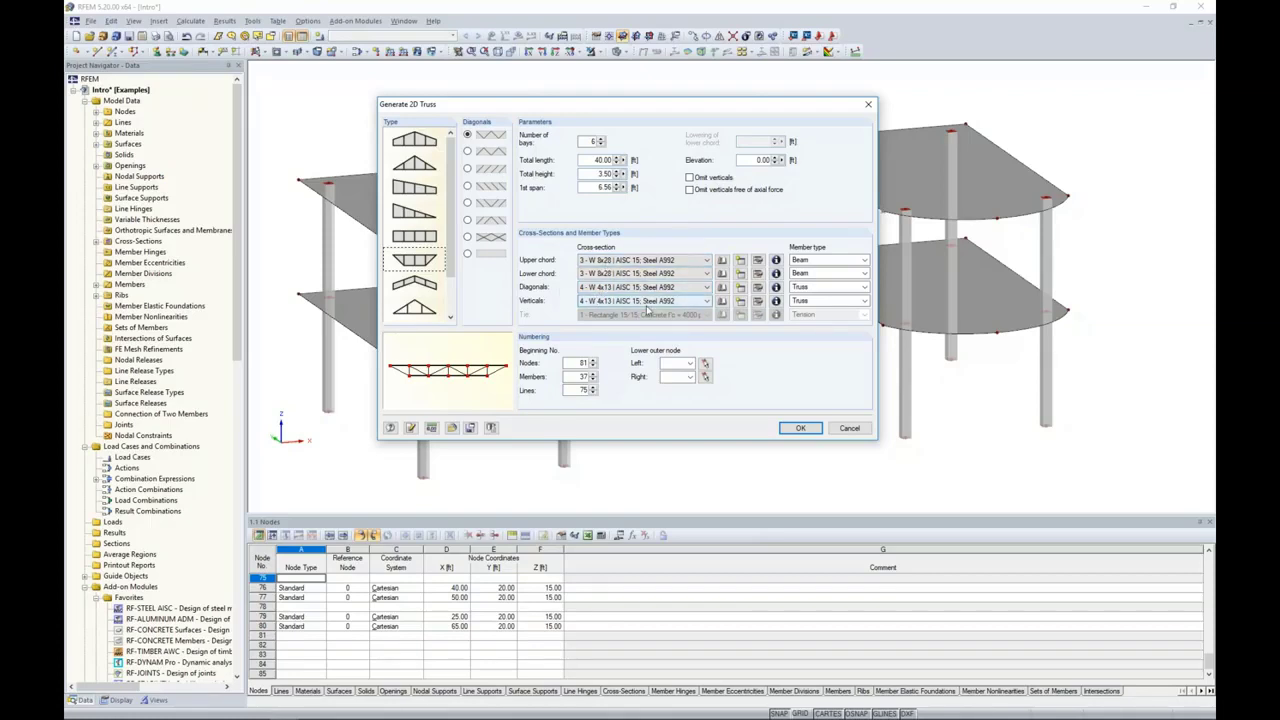
Step: Pick slab corner nodes 42 and 60 as the truss's left and right outer nodes and generate the truss
{"action": "left_click", "coordinate": [811, 288]}
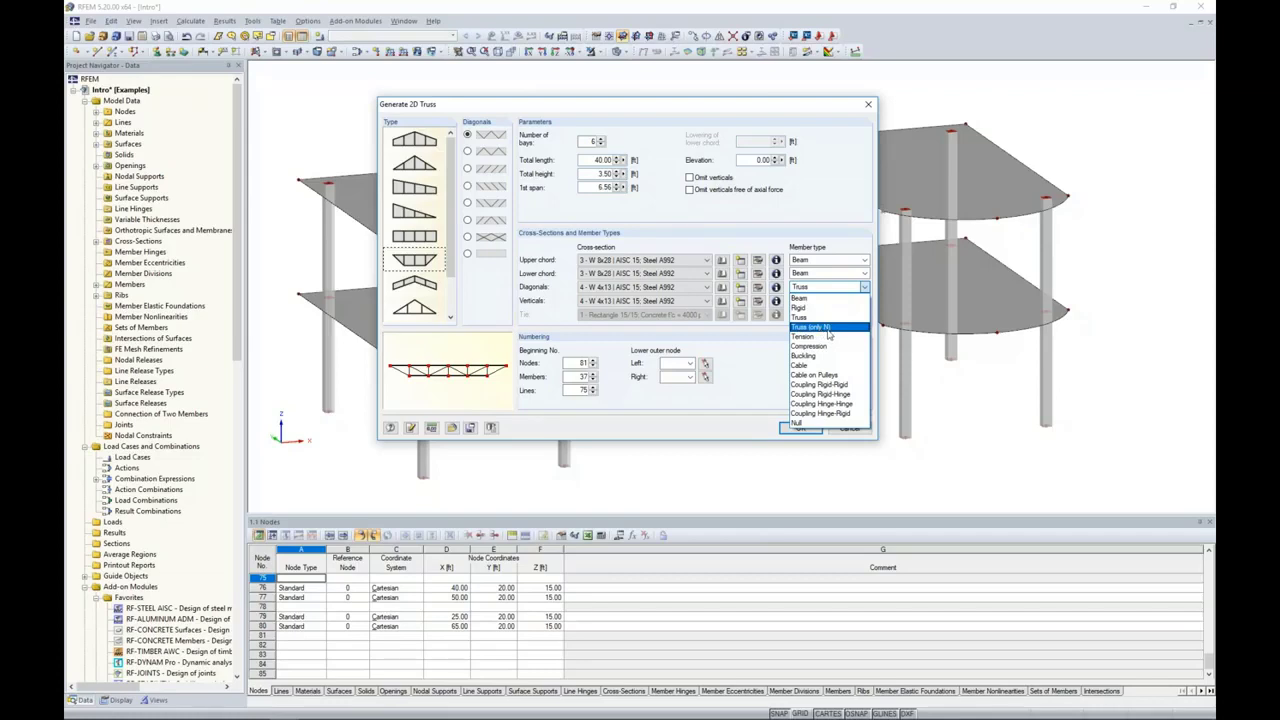
{"action": "left_click", "coordinate": [735, 355]}
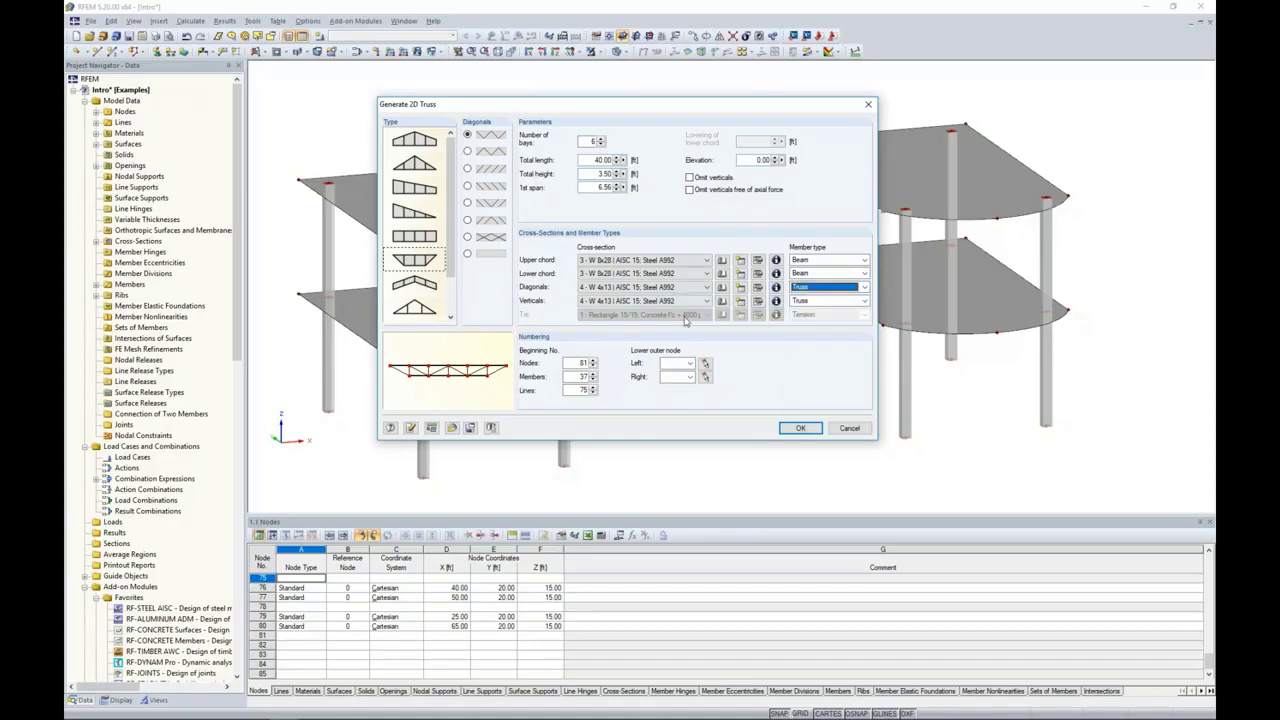
{"action": "left_click", "coordinate": [705, 366]}
{"action": "left_click", "coordinate": [587, 240]}
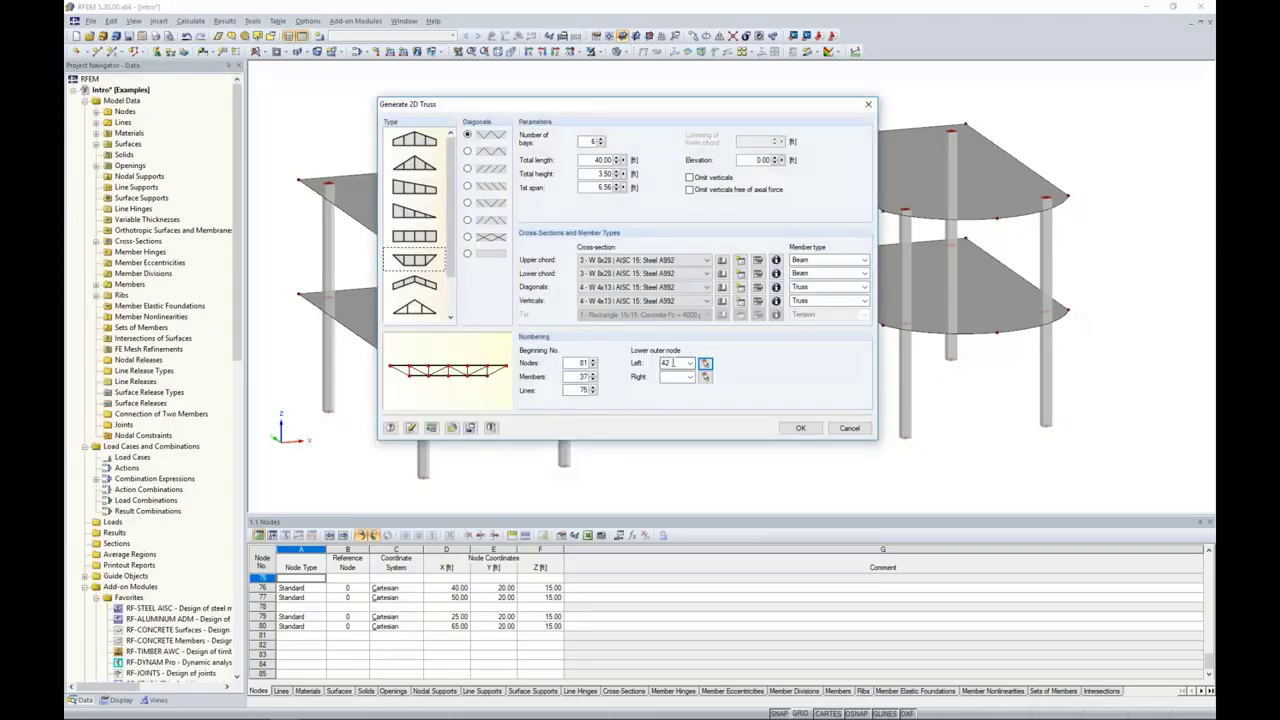
{"action": "left_click", "coordinate": [704, 376]}
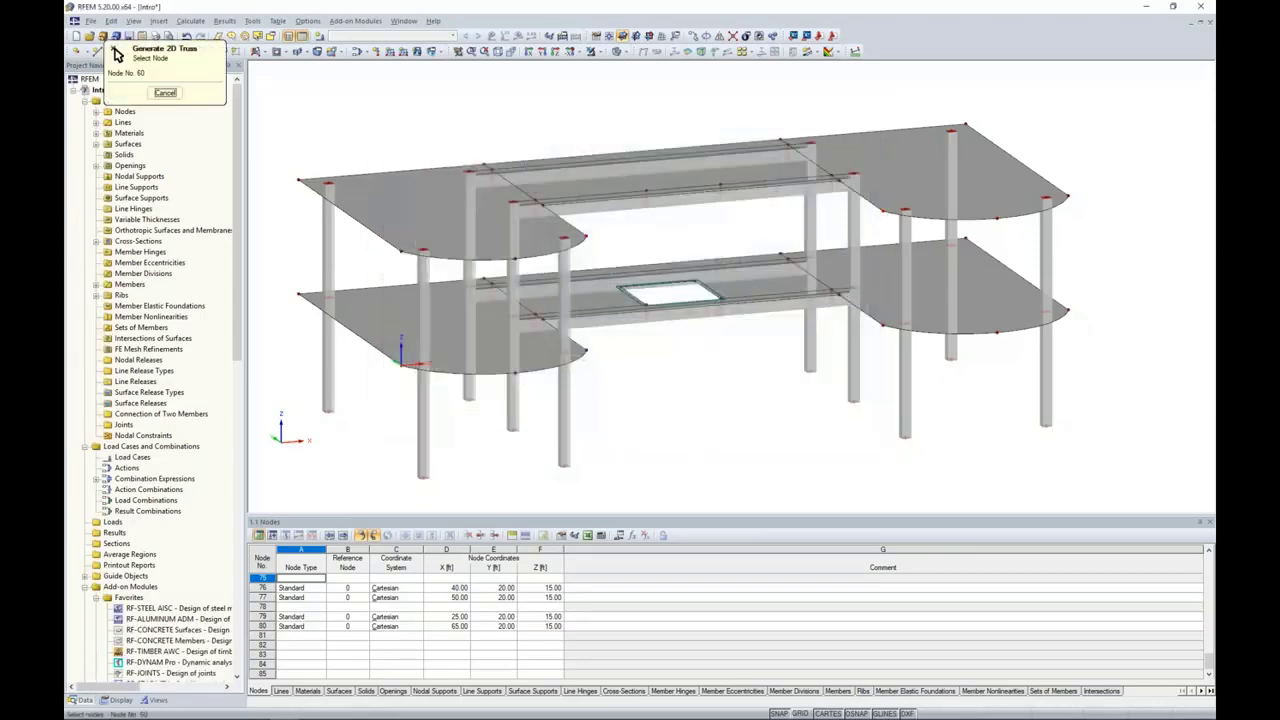
{"action": "left_click", "coordinate": [902, 212]}
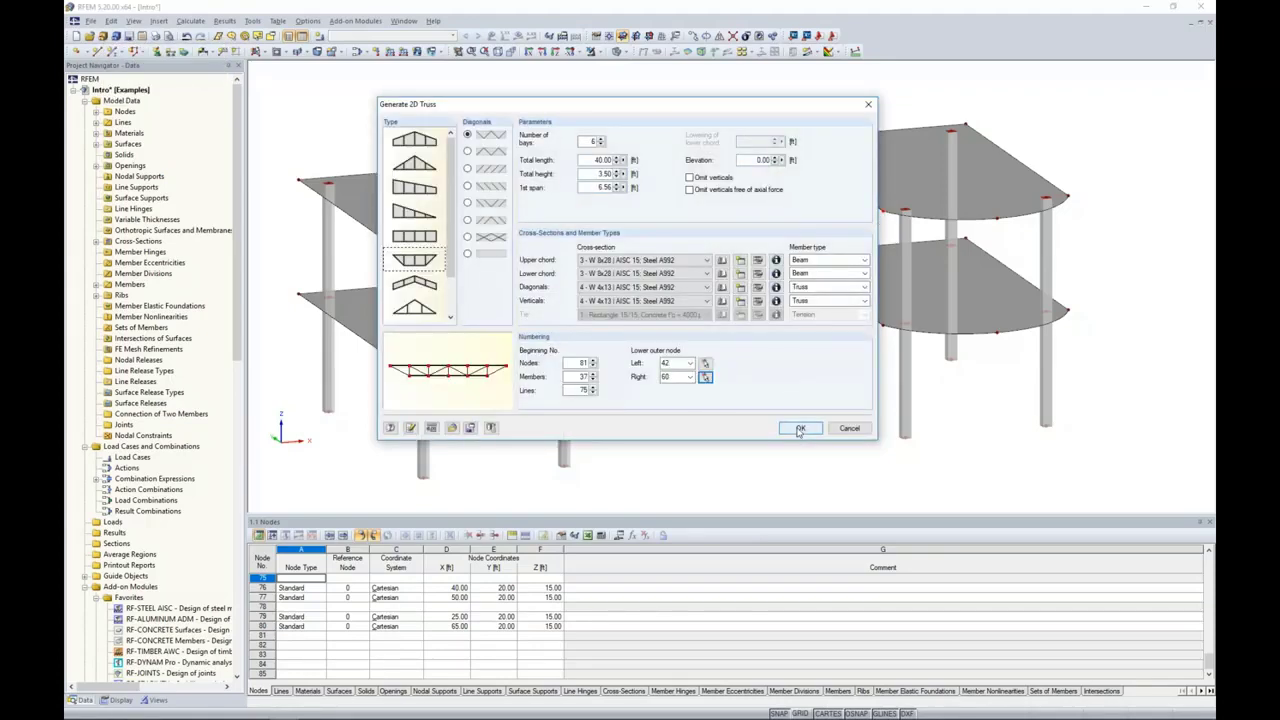
{"action": "left_click", "coordinate": [800, 428]}
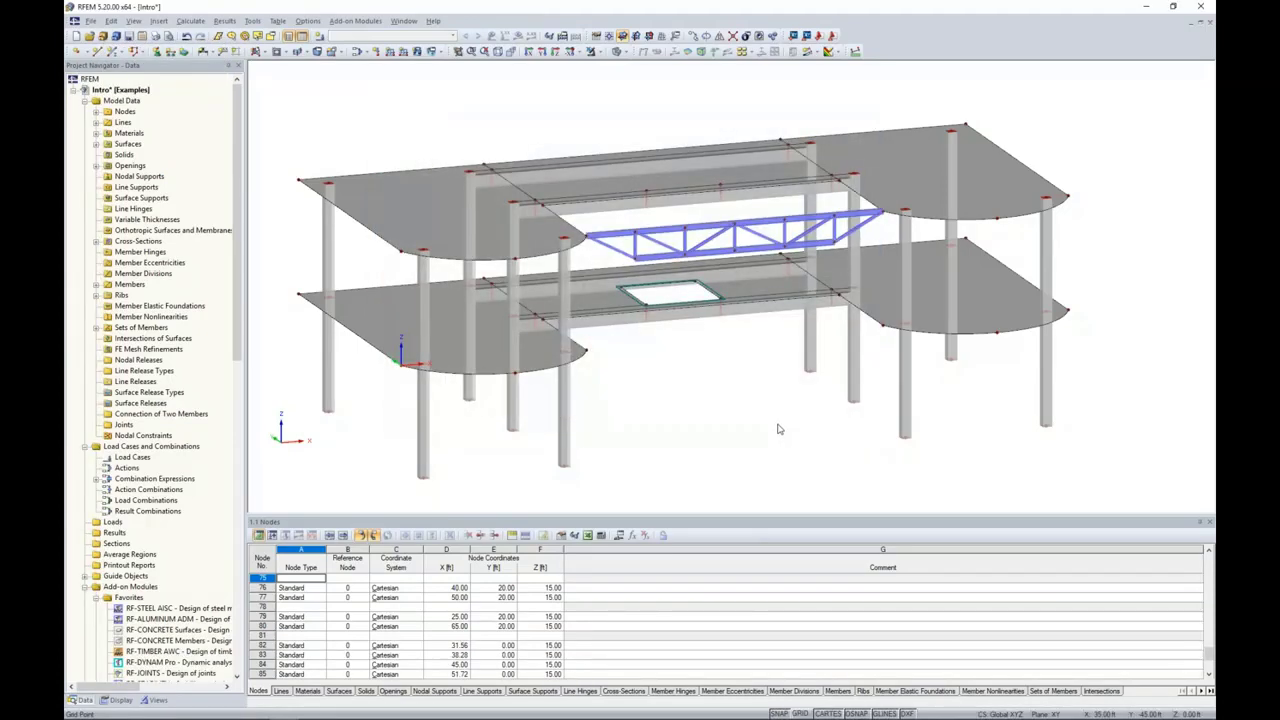
Step: Color the model graphics according to member type
{"action": "middle_click_drag", "start_coordinate": [778, 429], "coordinate": [701, 411], "text": "ctrl"}
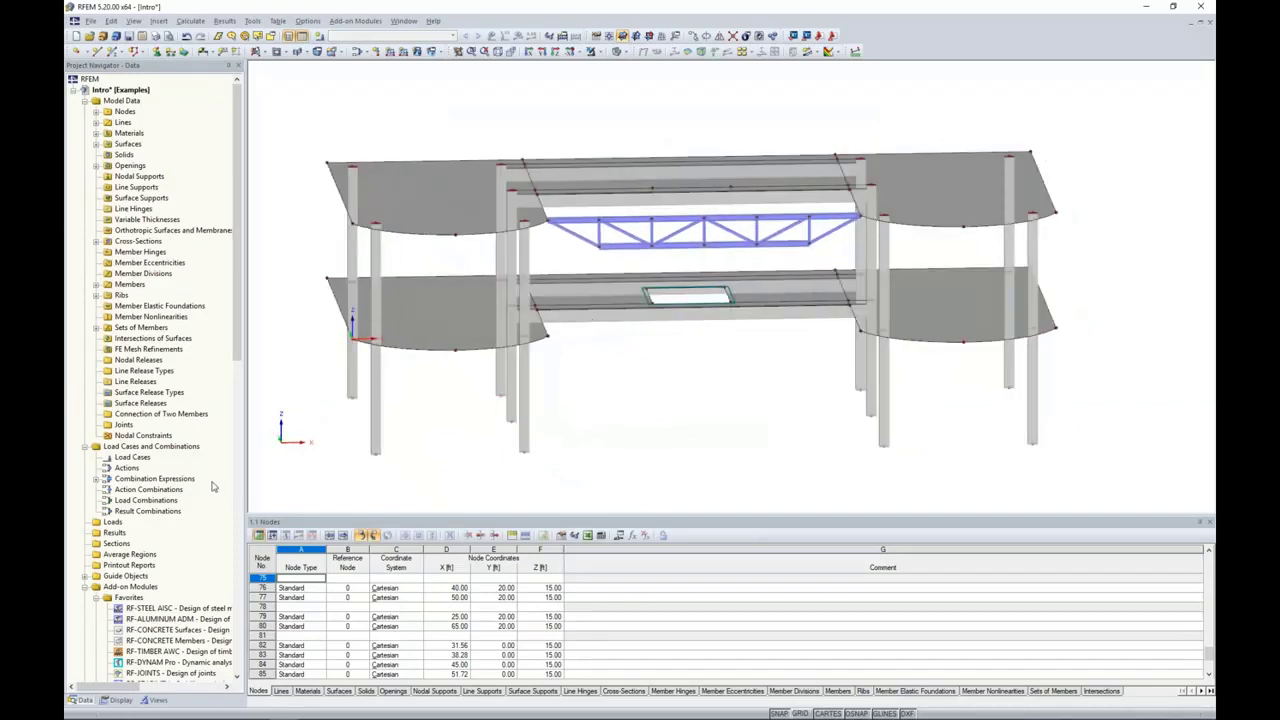
{"action": "left_click", "coordinate": [118, 700]}
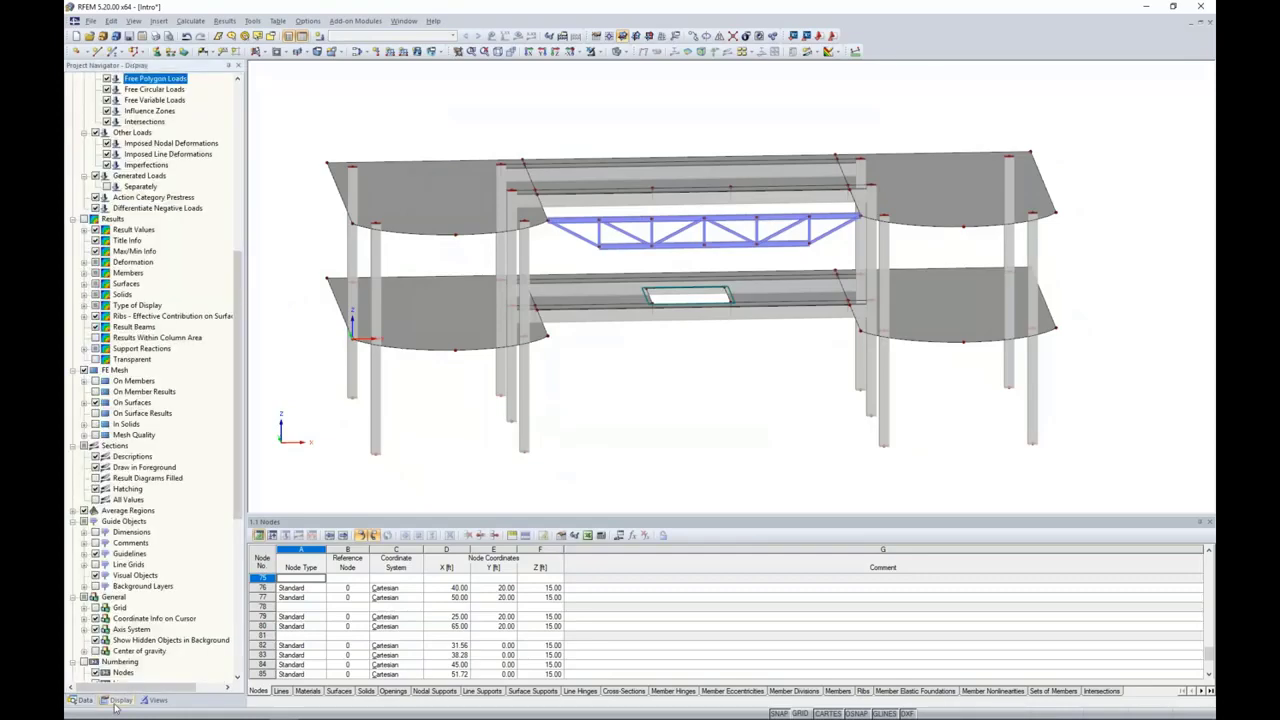
{"action": "scroll", "coordinate": [167, 488], "scroll_direction": "down", "scroll_amount": 10}
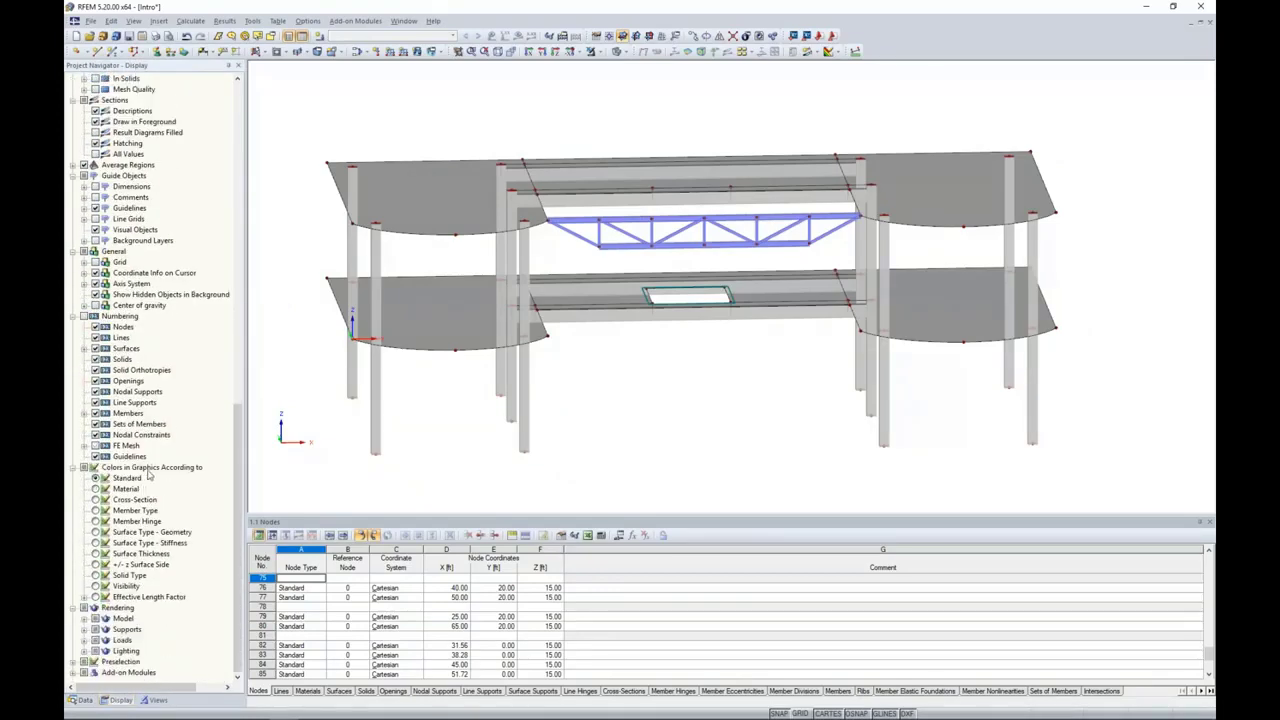
{"action": "left_click", "coordinate": [95, 510]}
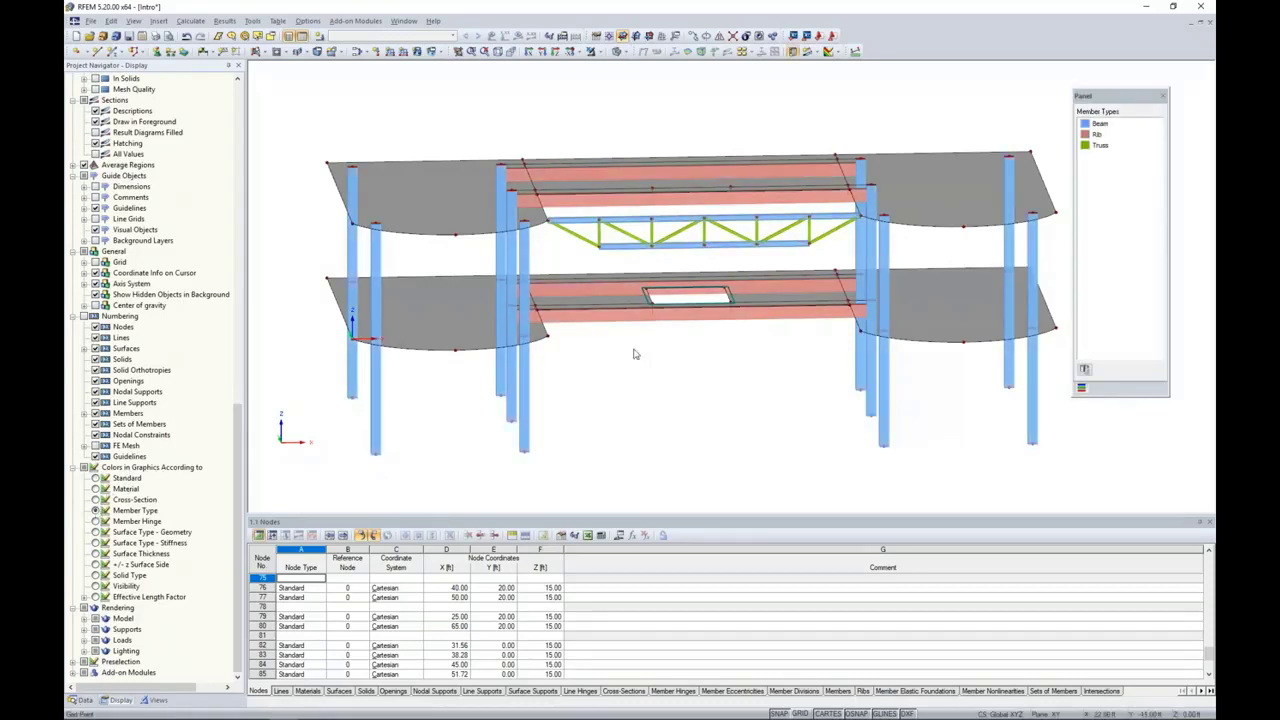
Step: Change the member type of the truss's two outermost sloping end diagonals to Beam
{"action": "scroll", "coordinate": [729, 400], "scroll_direction": "up", "scroll_amount": 2}
{"action": "scroll", "coordinate": [686, 374], "scroll_direction": "up", "scroll_amount": 4}
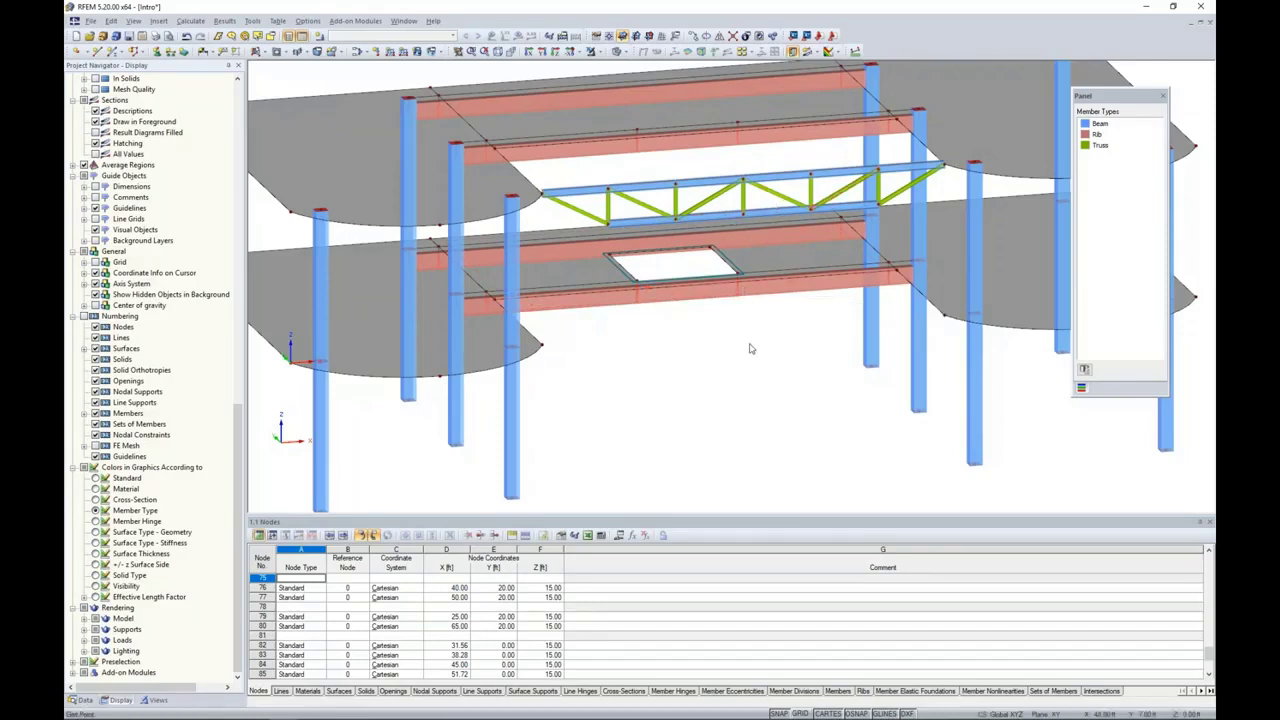
{"action": "middle_click_drag", "start_coordinate": [748, 345], "coordinate": [726, 325], "text": "ctrl"}
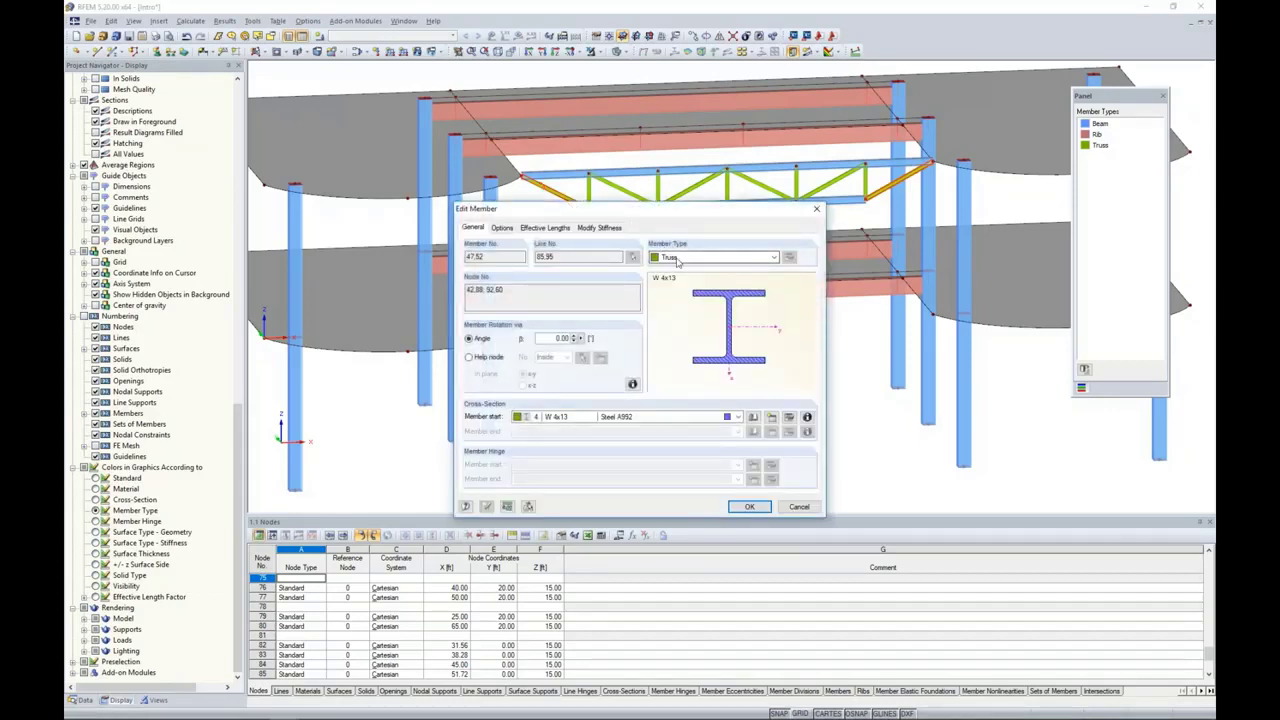
{"action": "left_click", "coordinate": [678, 259]}
{"action": "left_click", "coordinate": [676, 270]}
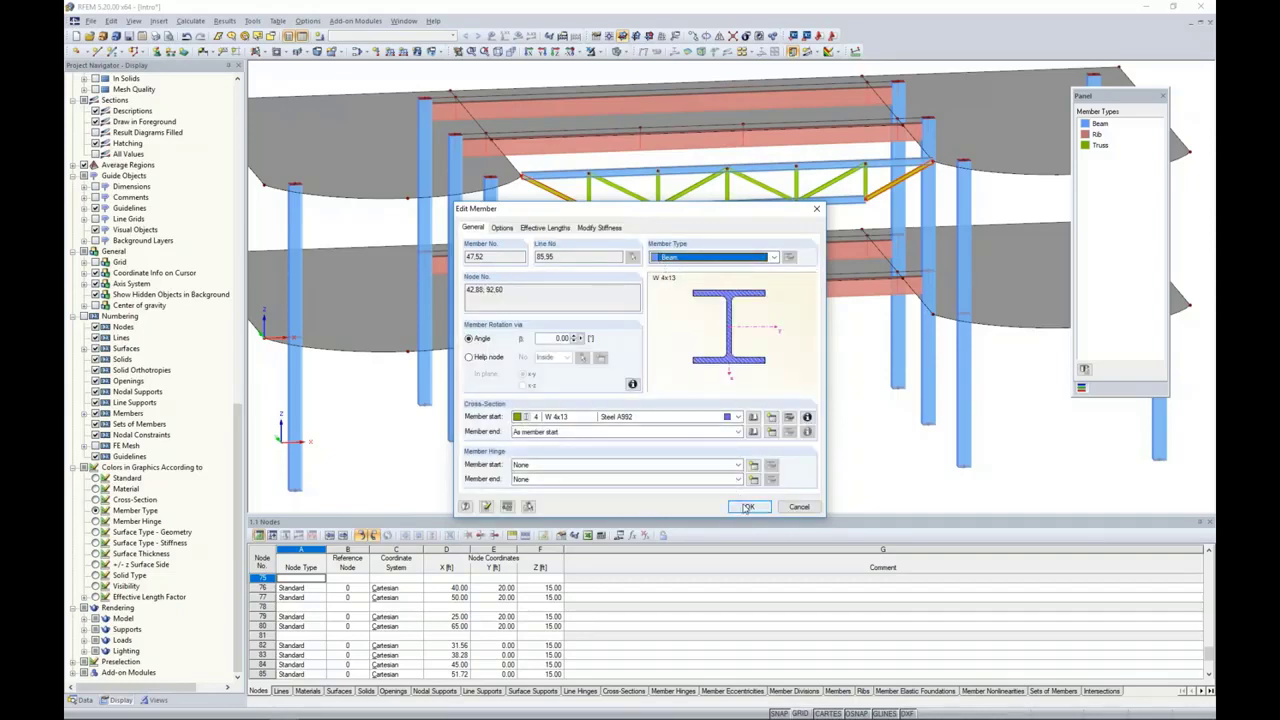
{"action": "left_click", "coordinate": [749, 506]}
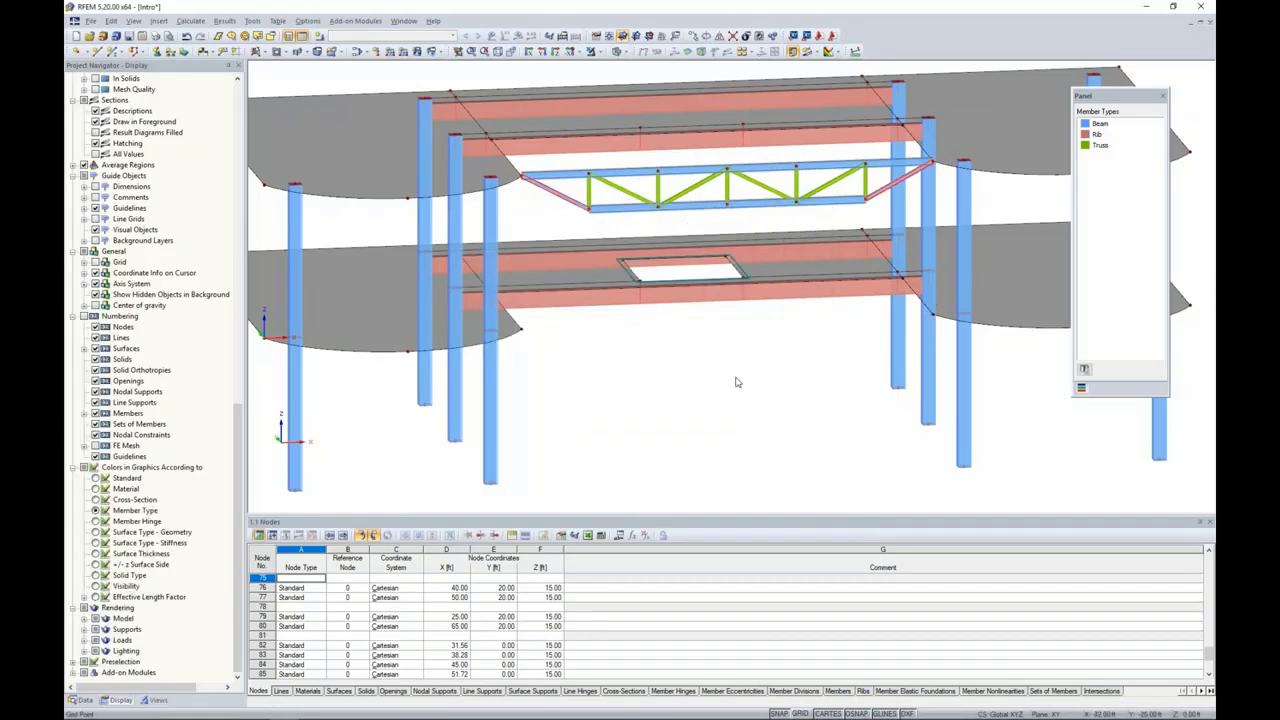
Step: Select the whole truss and copy it once with a displacement of 8 ft in the Y direction
{"action": "middle_click_drag", "start_coordinate": [680, 369], "coordinate": [613, 385]}
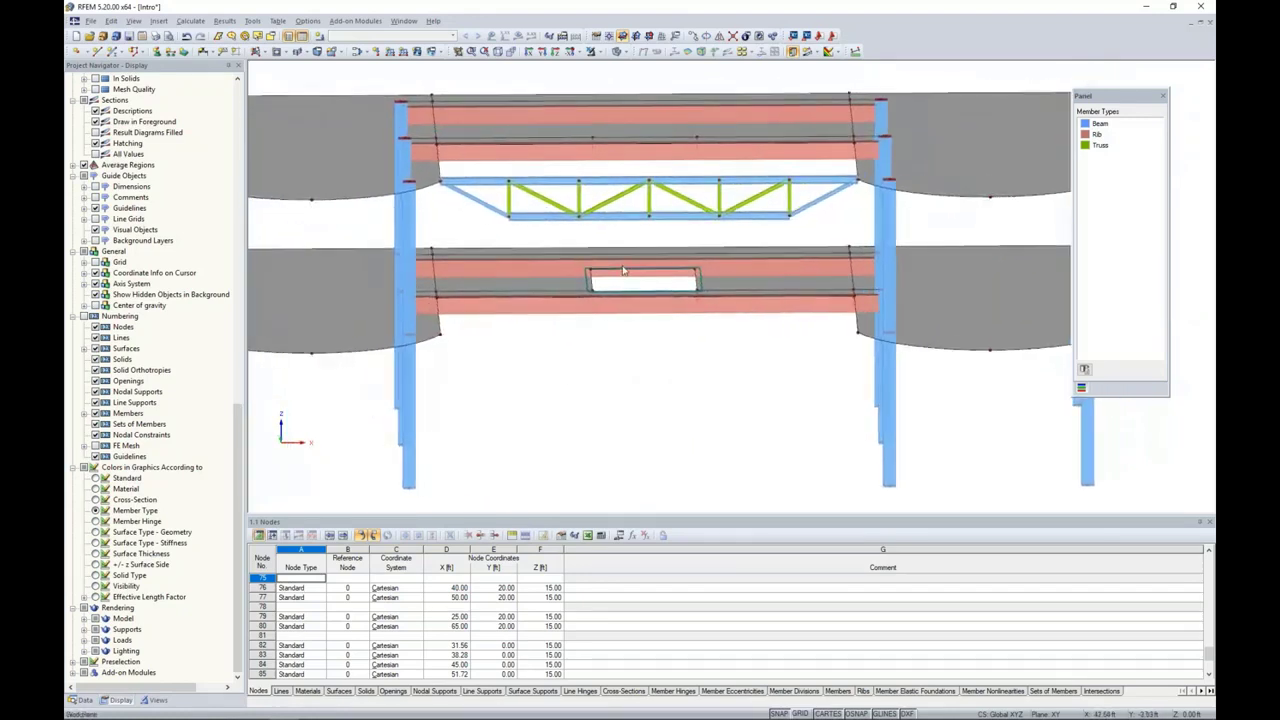
{"action": "scroll", "coordinate": [568, 213], "scroll_direction": "up", "scroll_amount": 1}
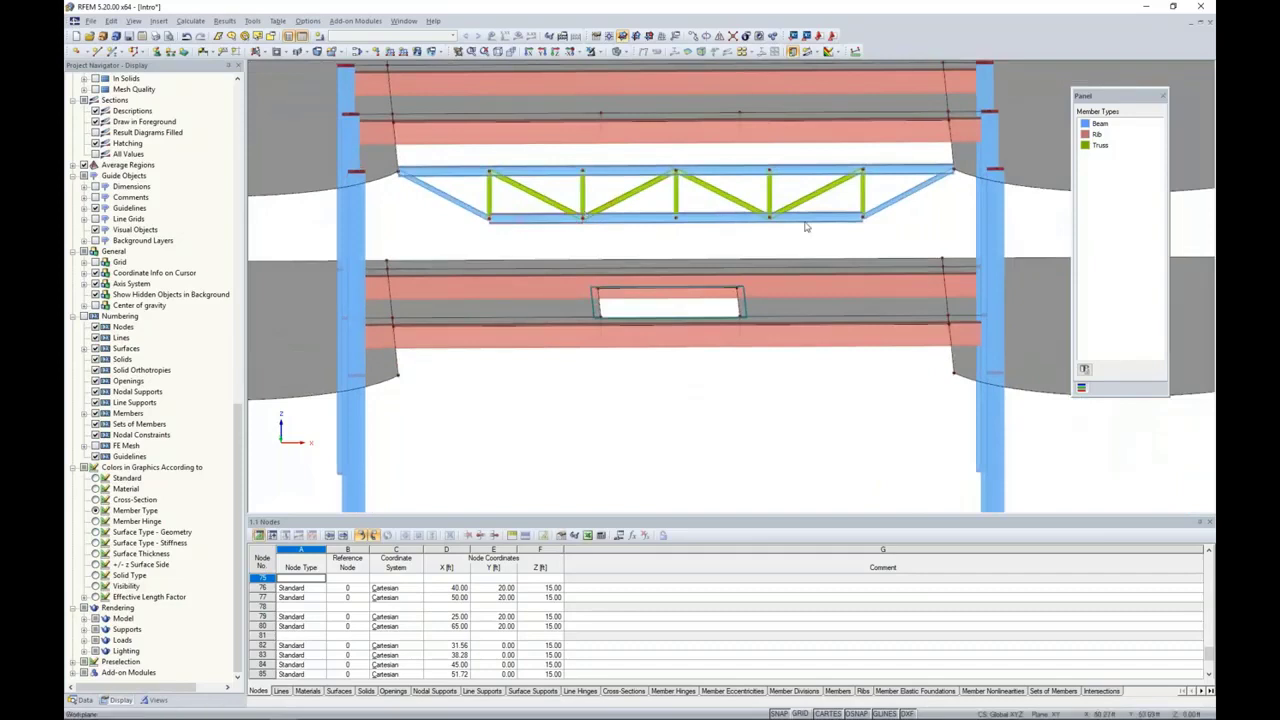
{"action": "left_click_drag", "start_coordinate": [894, 236], "coordinate": [432, 162]}
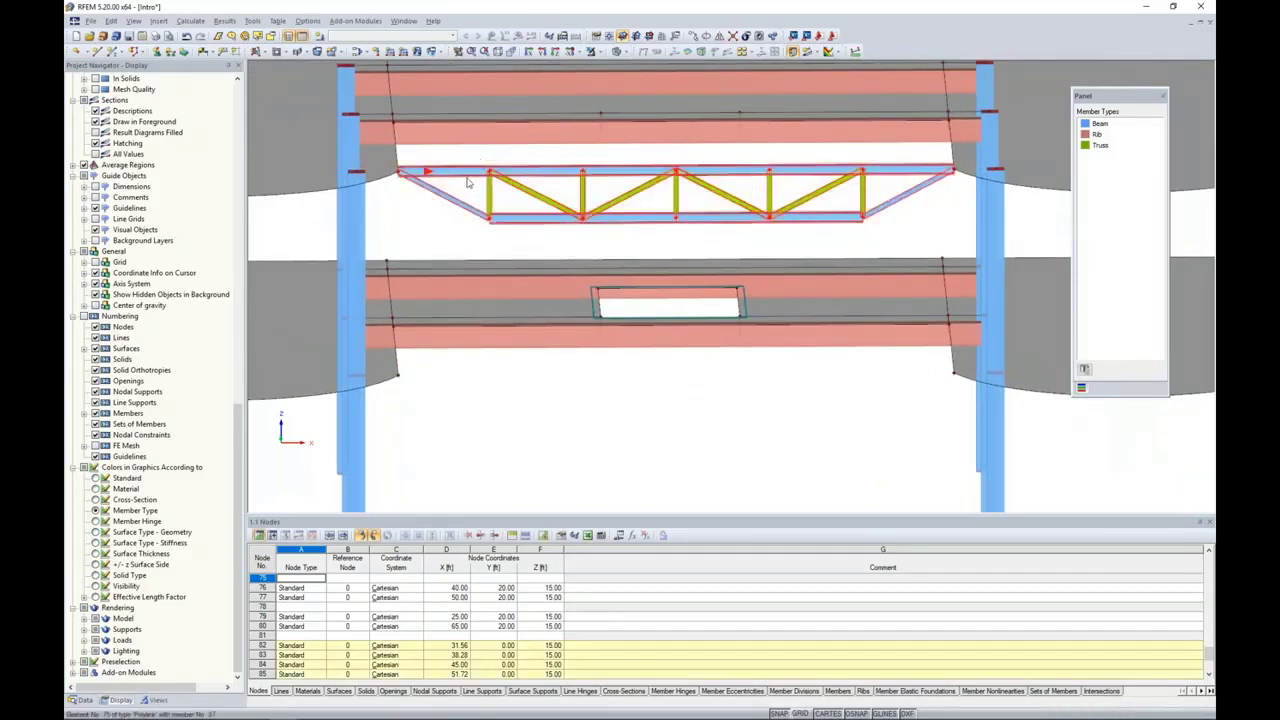
{"action": "left_click", "coordinate": [693, 37]}
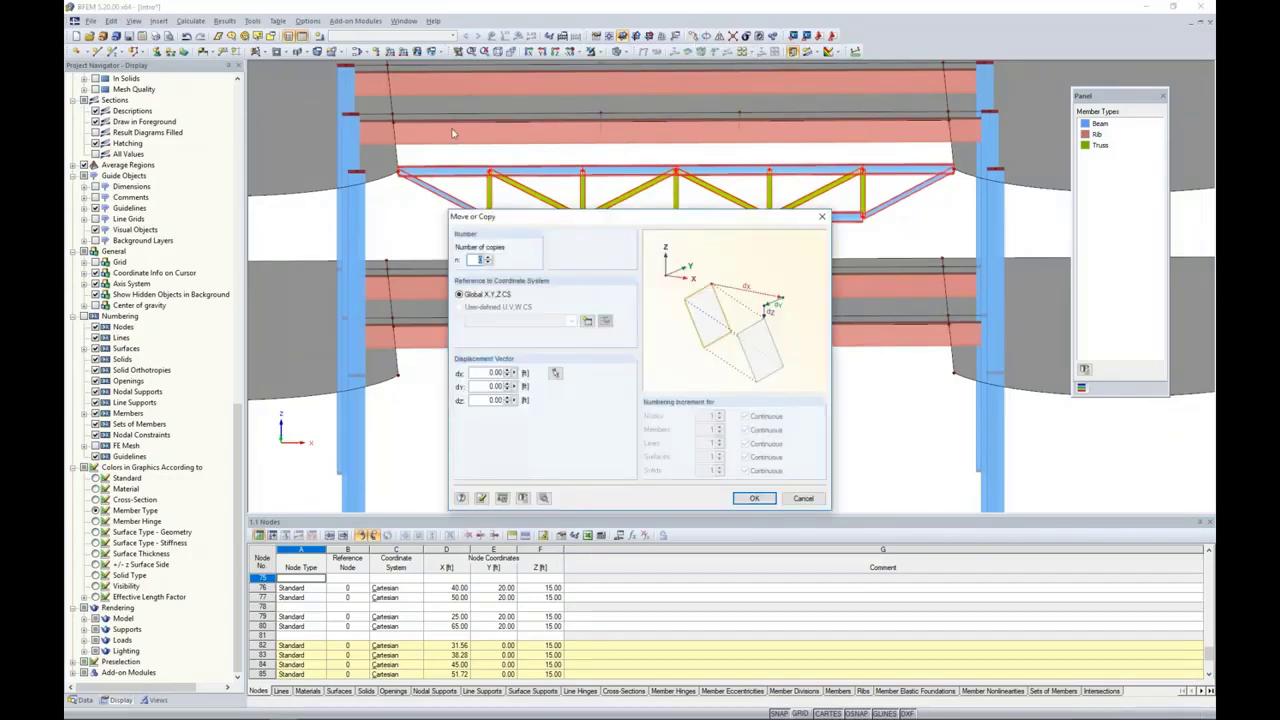
{"action": "left_click", "coordinate": [488, 257]}
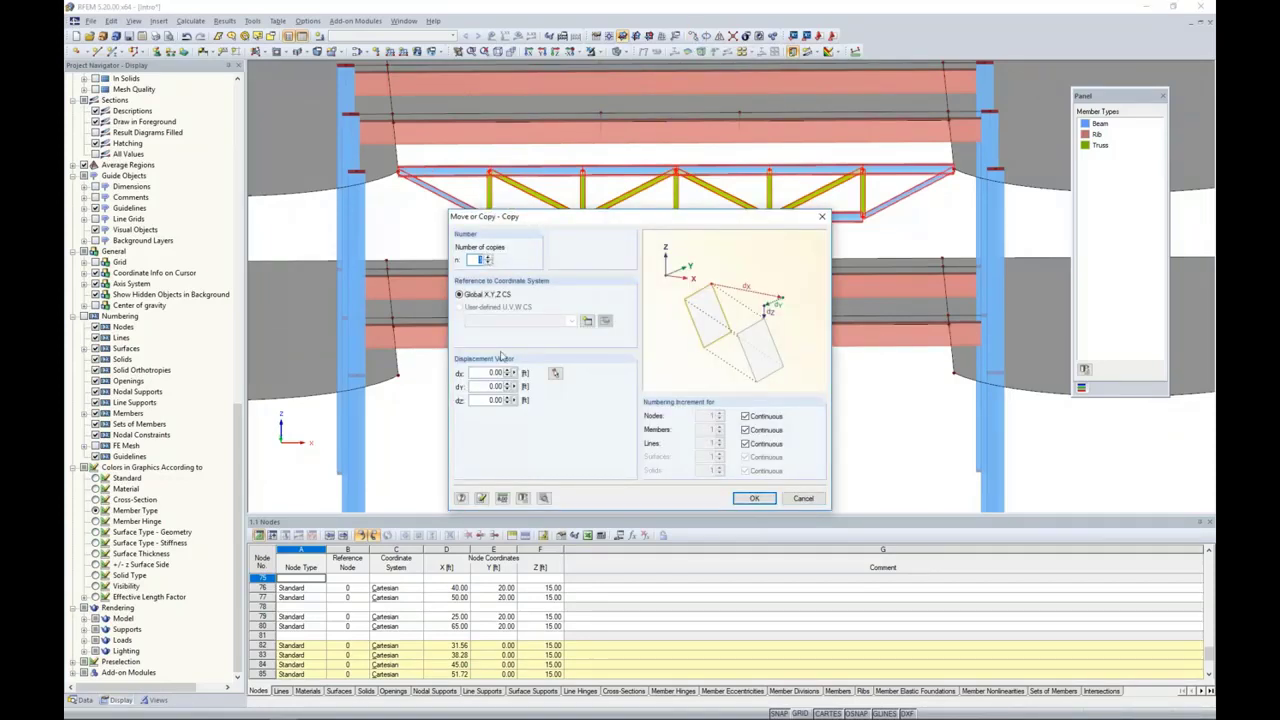
{"action": "left_click", "coordinate": [479, 387]}
{"action": "type", "text": "8.5"}
{"action": "left_click", "coordinate": [754, 498]}
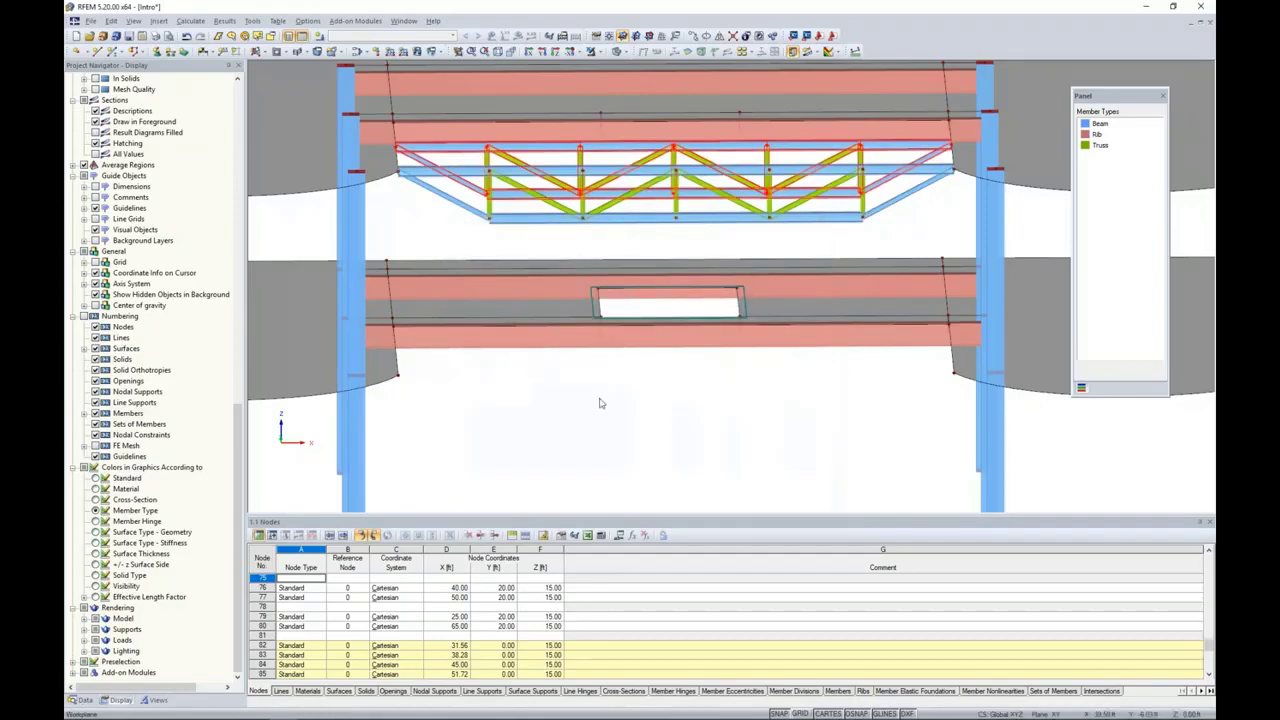
{"action": "middle_click_drag", "start_coordinate": [600, 403], "coordinate": [689, 374], "text": "ctrl"}
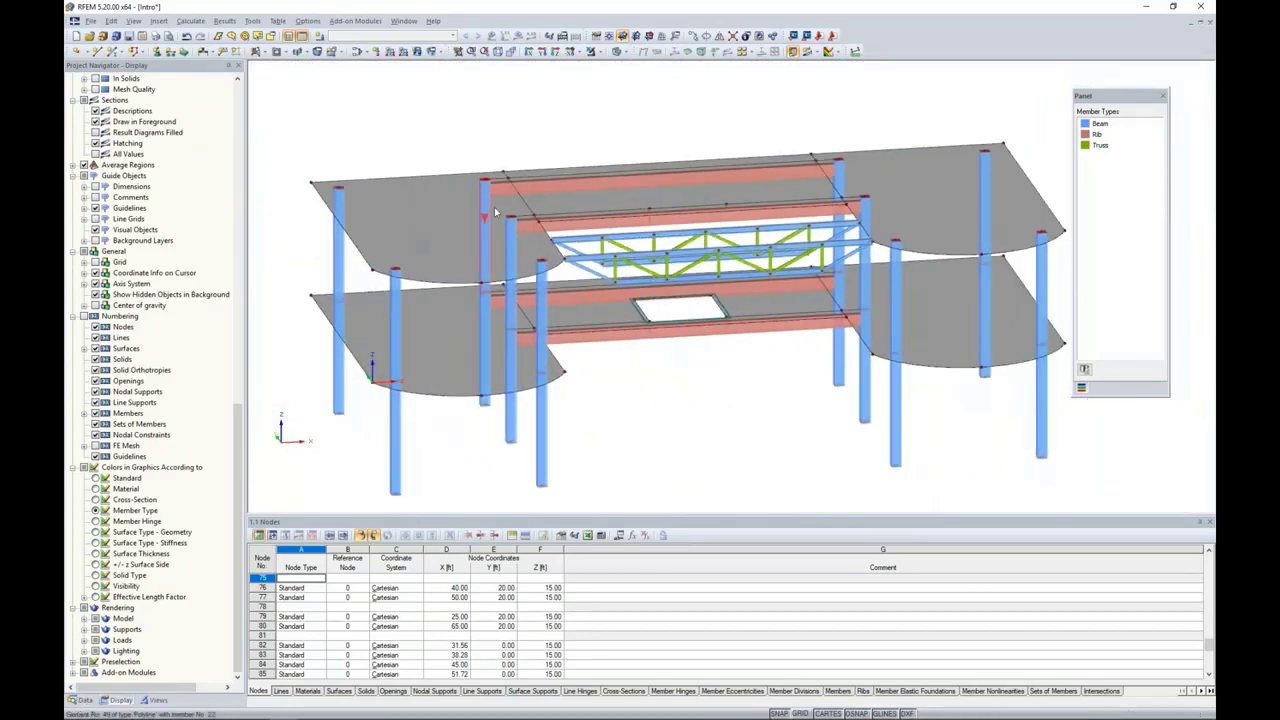
{"action": "middle_click_drag", "start_coordinate": [411, 147], "coordinate": [401, 131]}
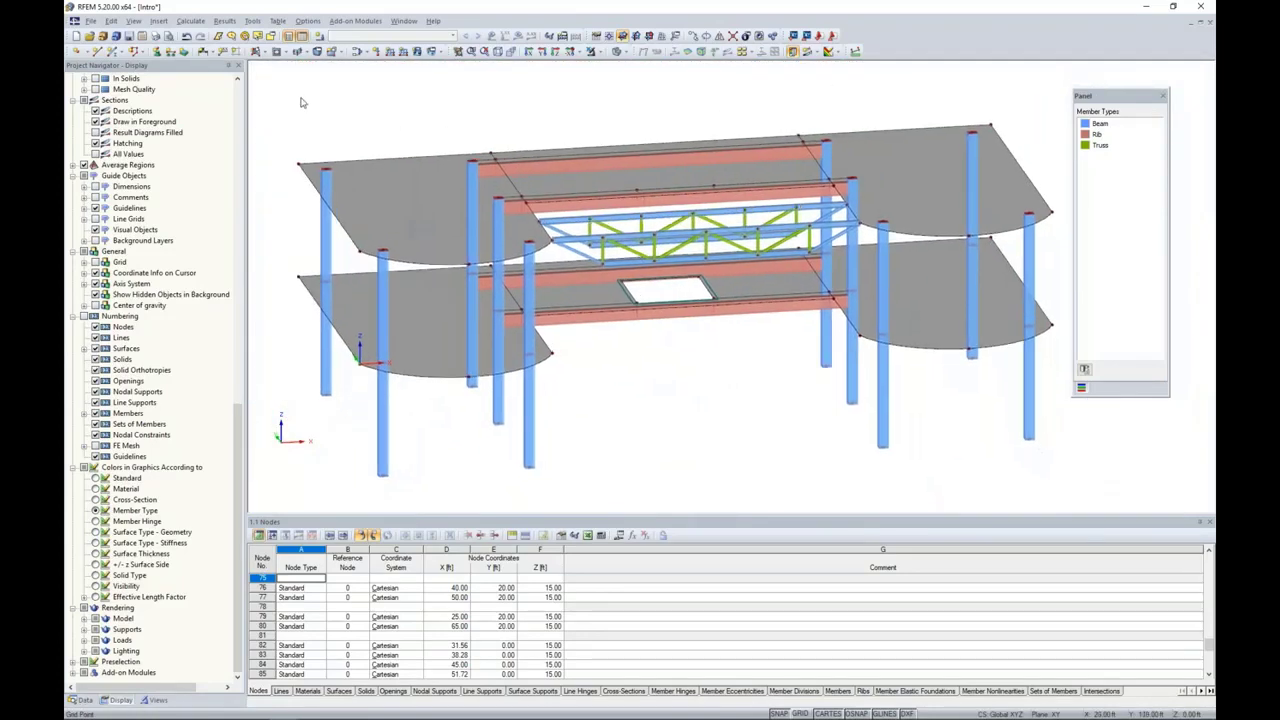
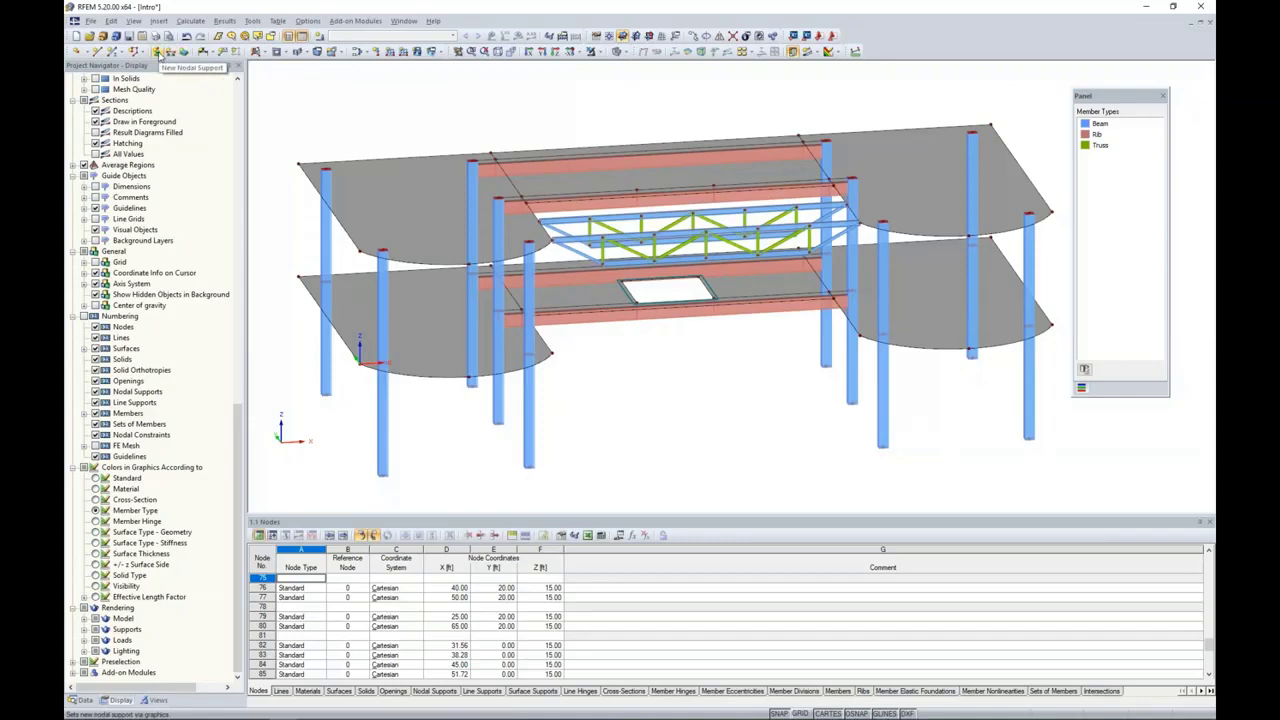
Step: Start a new nodal support with the support type set to Rigid
{"action": "left_click", "coordinate": [157, 52]}
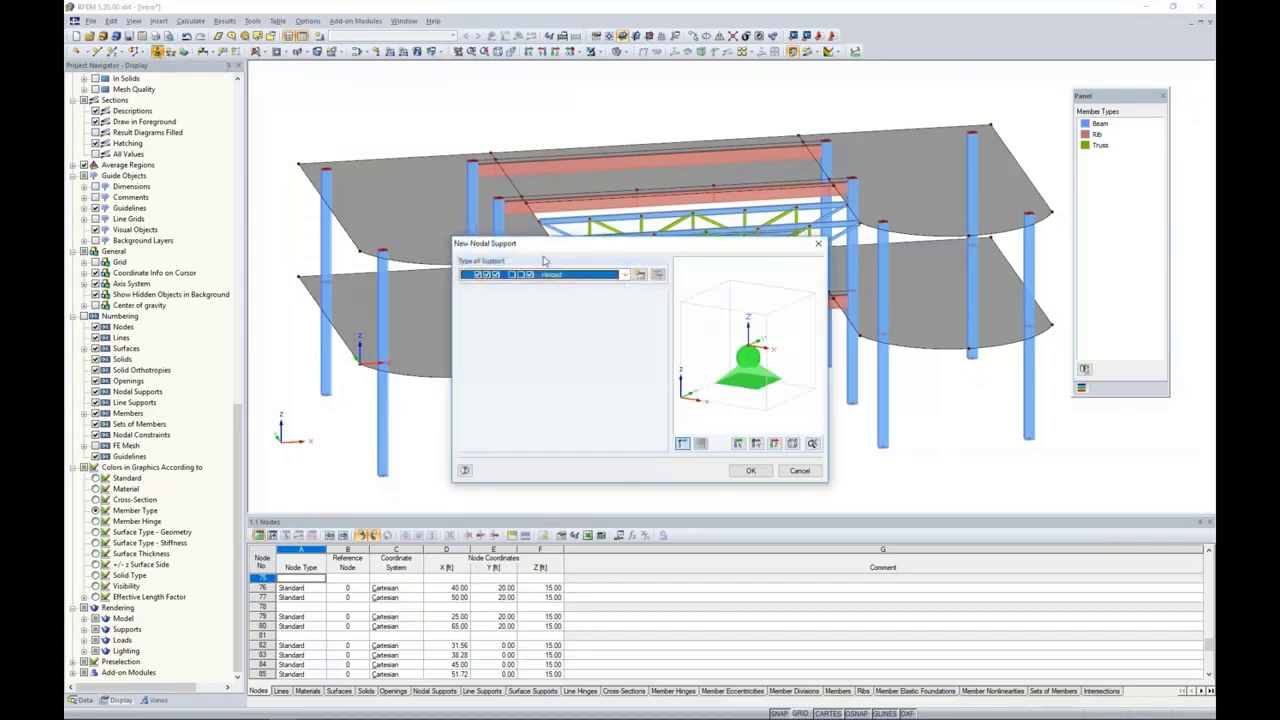
{"action": "left_click", "coordinate": [624, 275]}
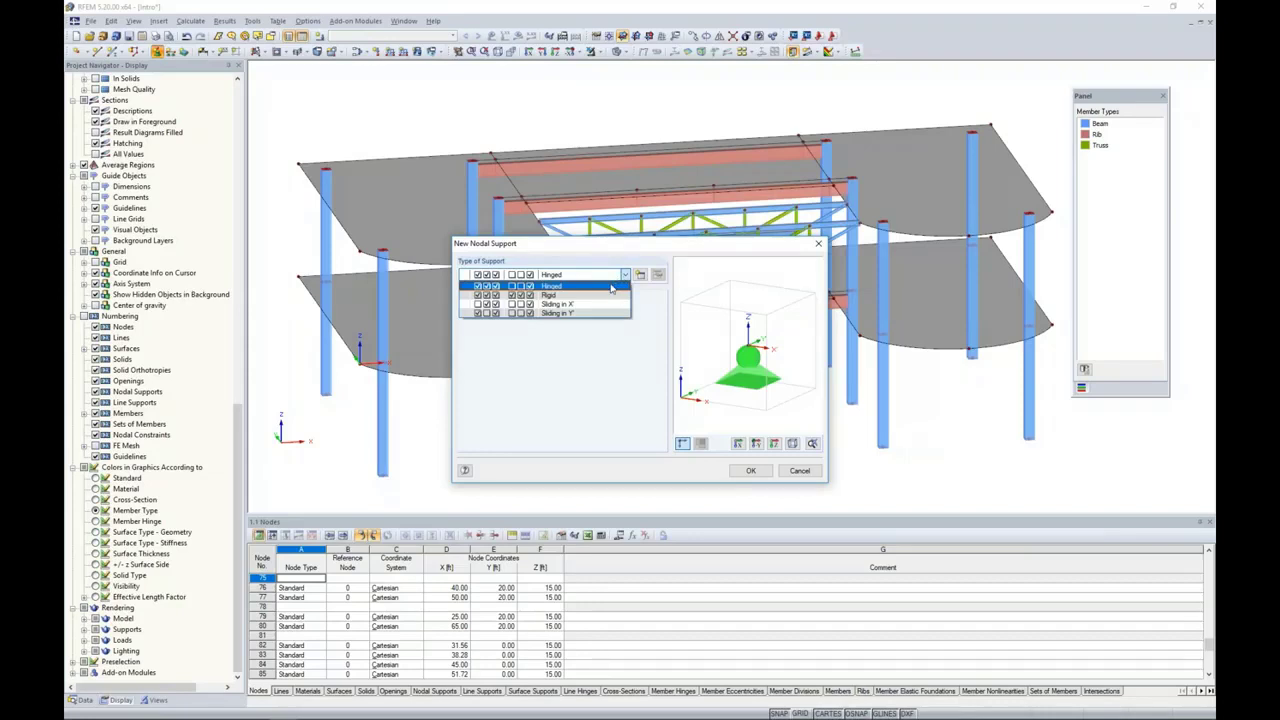
{"action": "left_click", "coordinate": [609, 296]}
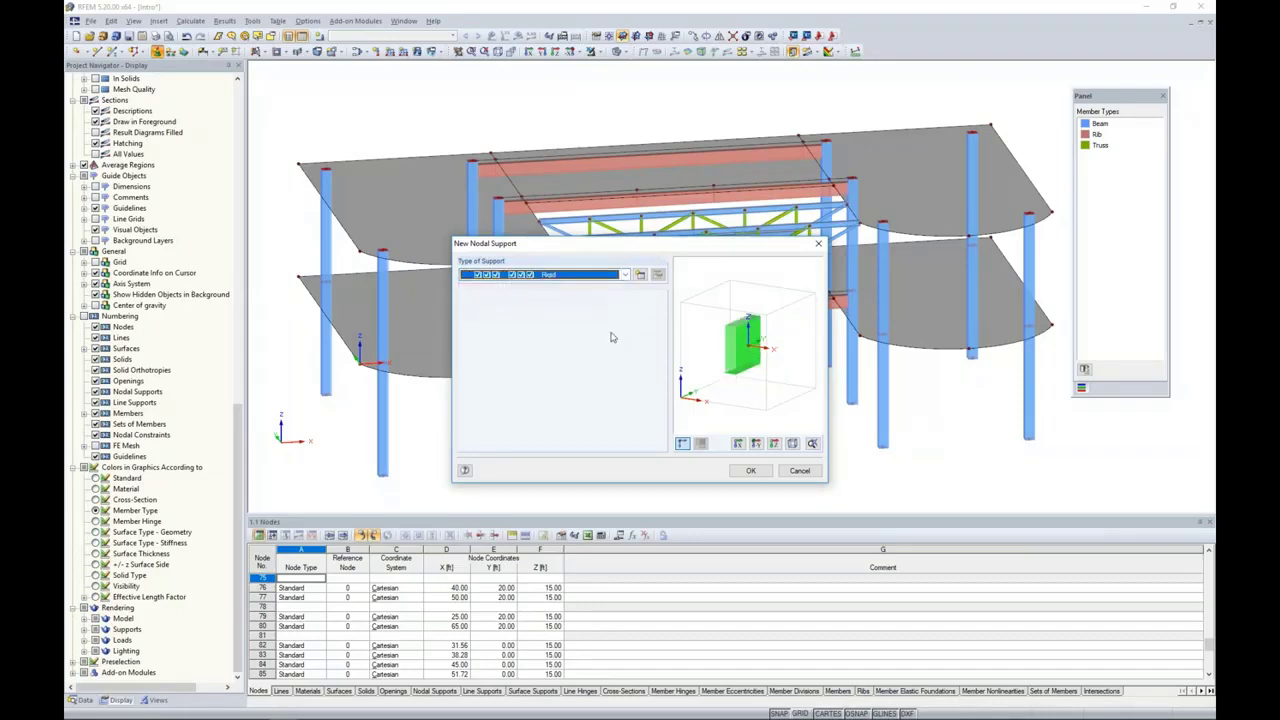
{"action": "left_click", "coordinate": [640, 276]}
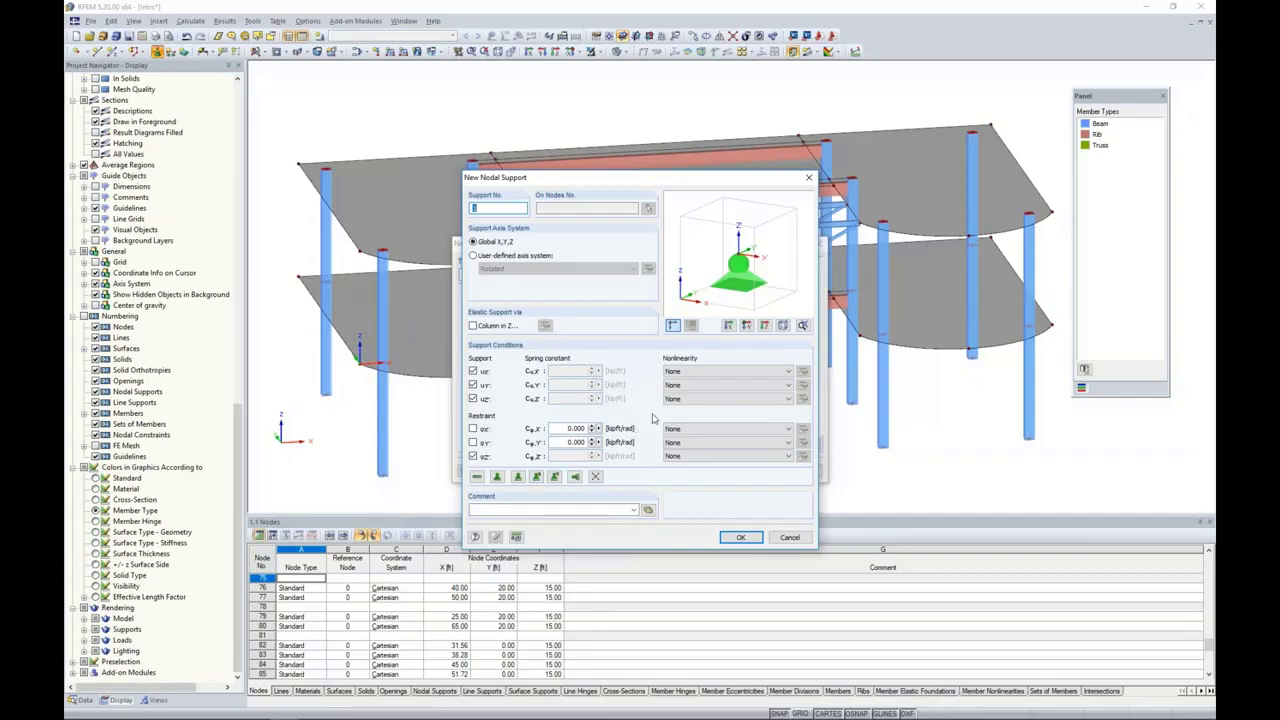
{"action": "left_click", "coordinate": [680, 386]}
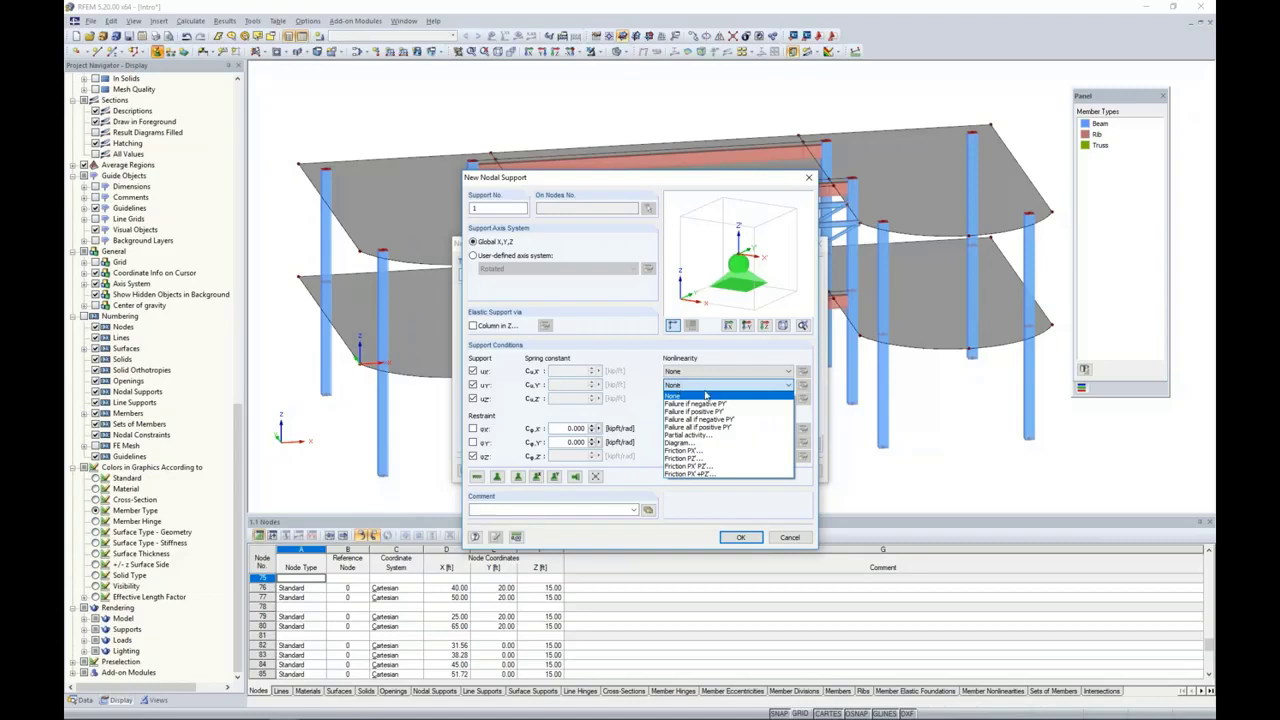
{"action": "left_click", "coordinate": [655, 406]}
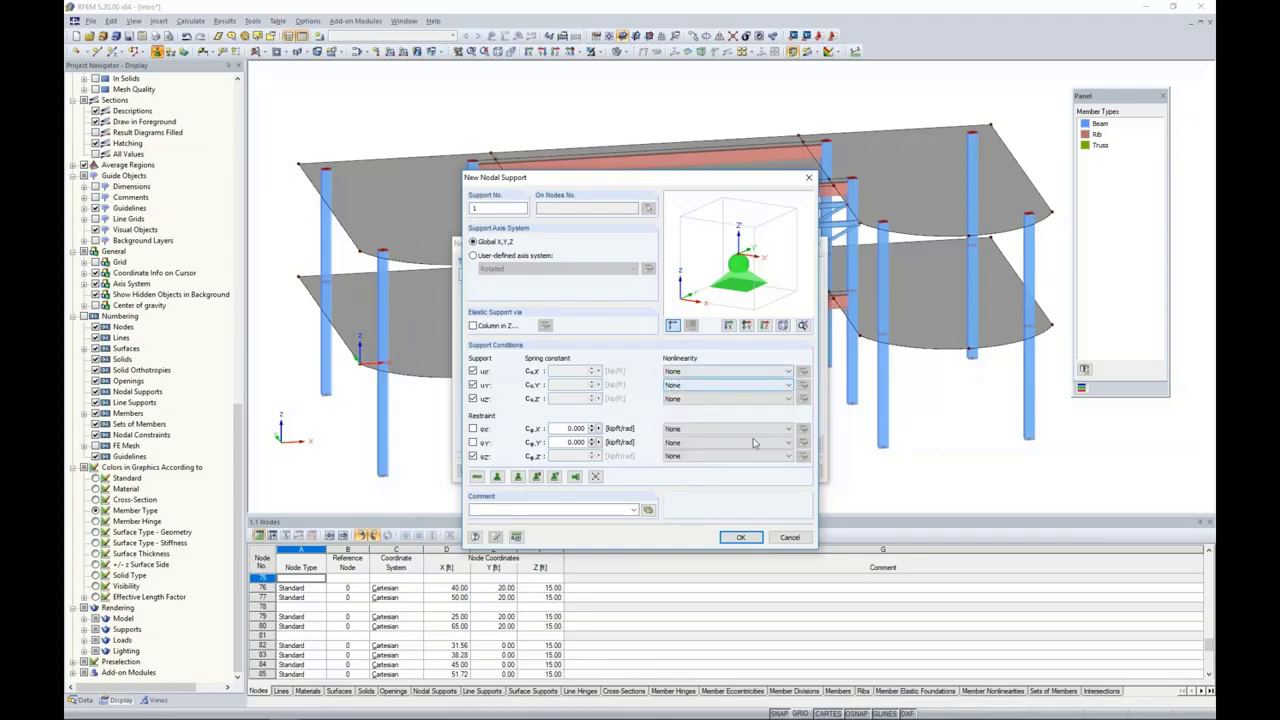
{"action": "left_click", "coordinate": [789, 538]}
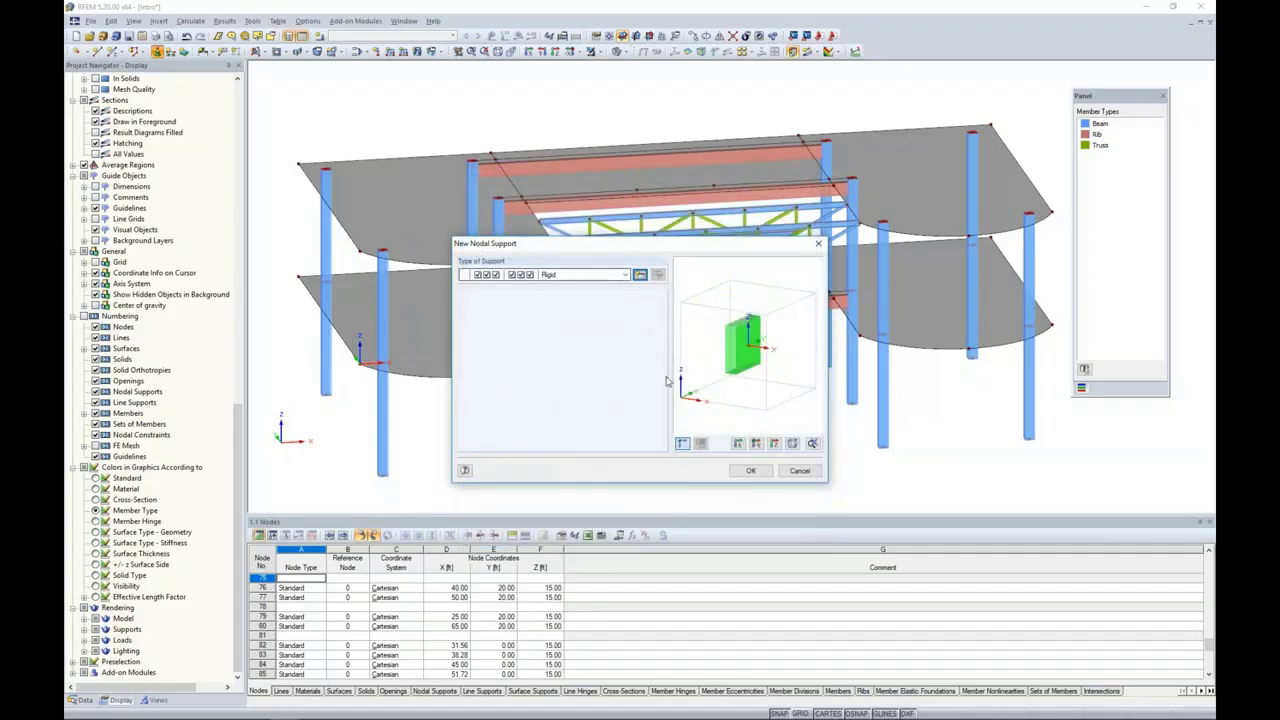
Step: Place the rigid nodal supports on the base nodes of all columns and save the model
{"action": "left_click", "coordinate": [754, 475]}
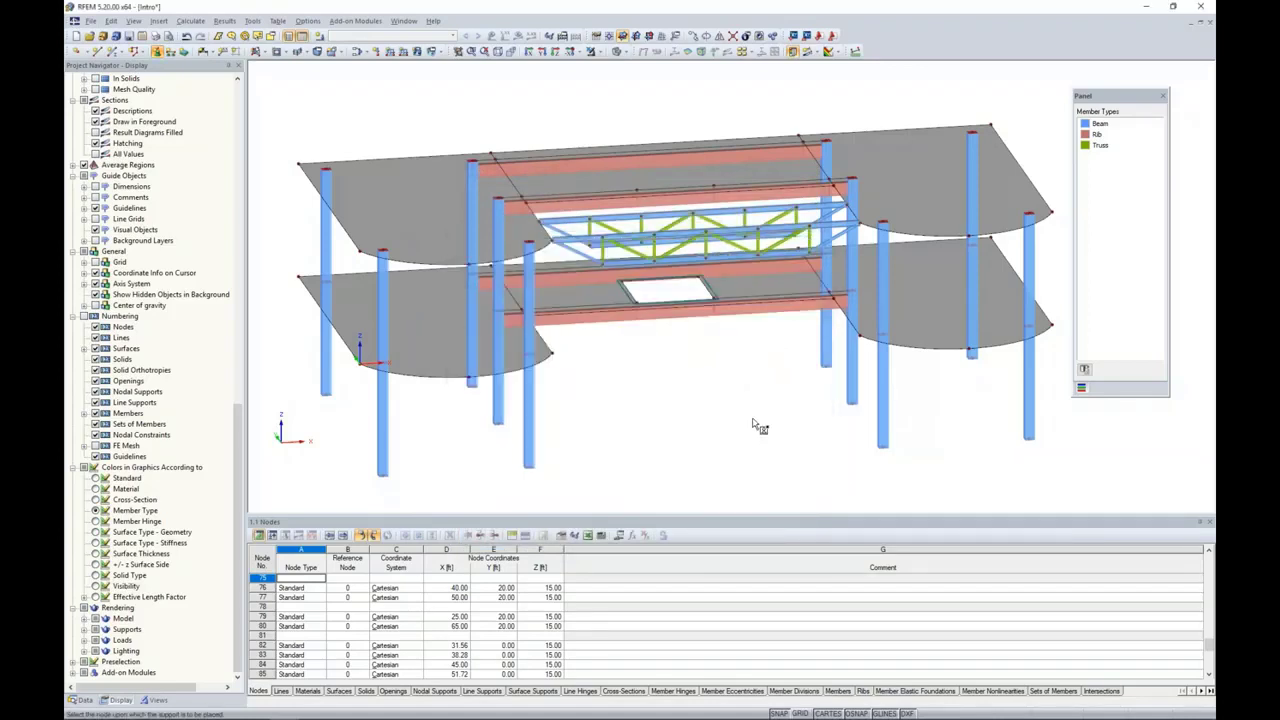
{"action": "scroll", "coordinate": [758, 424], "scroll_direction": "down", "scroll_amount": 2}
{"action": "middle_click_drag", "start_coordinate": [758, 424], "coordinate": [679, 359], "text": "ctrl"}
{"action": "left_click_drag", "start_coordinate": [399, 386], "coordinate": [1016, 483]}
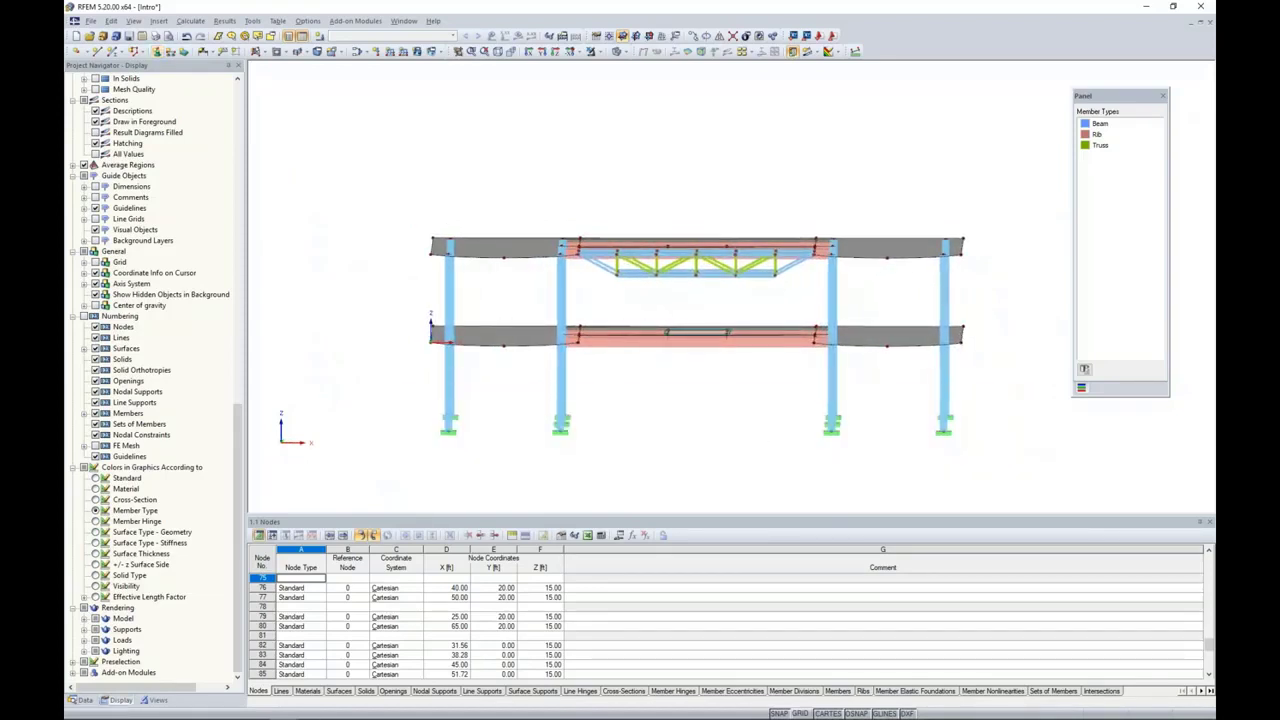
{"action": "middle_click_drag", "start_coordinate": [759, 433], "coordinate": [817, 415], "text": "ctrl"}
{"action": "right_click", "coordinate": [827, 417]}
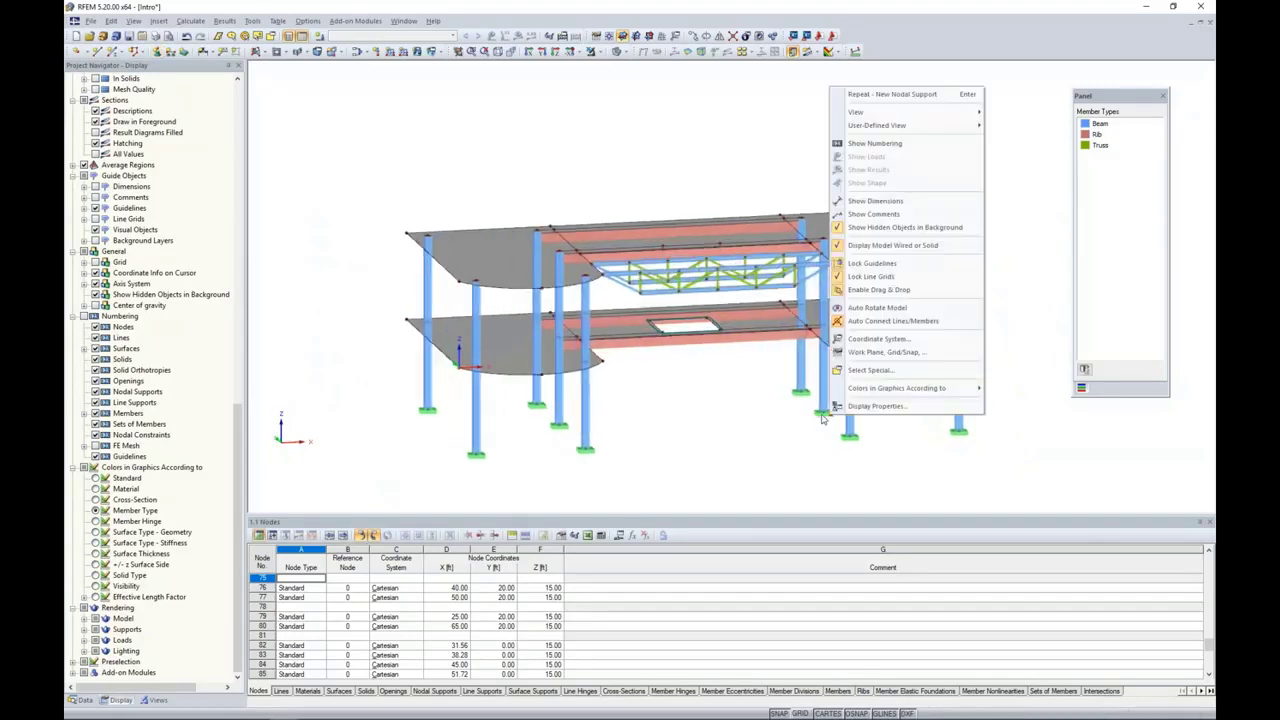
{"action": "left_click", "coordinate": [683, 427]}
{"action": "scroll", "coordinate": [683, 429], "scroll_direction": "up", "scroll_amount": 2}
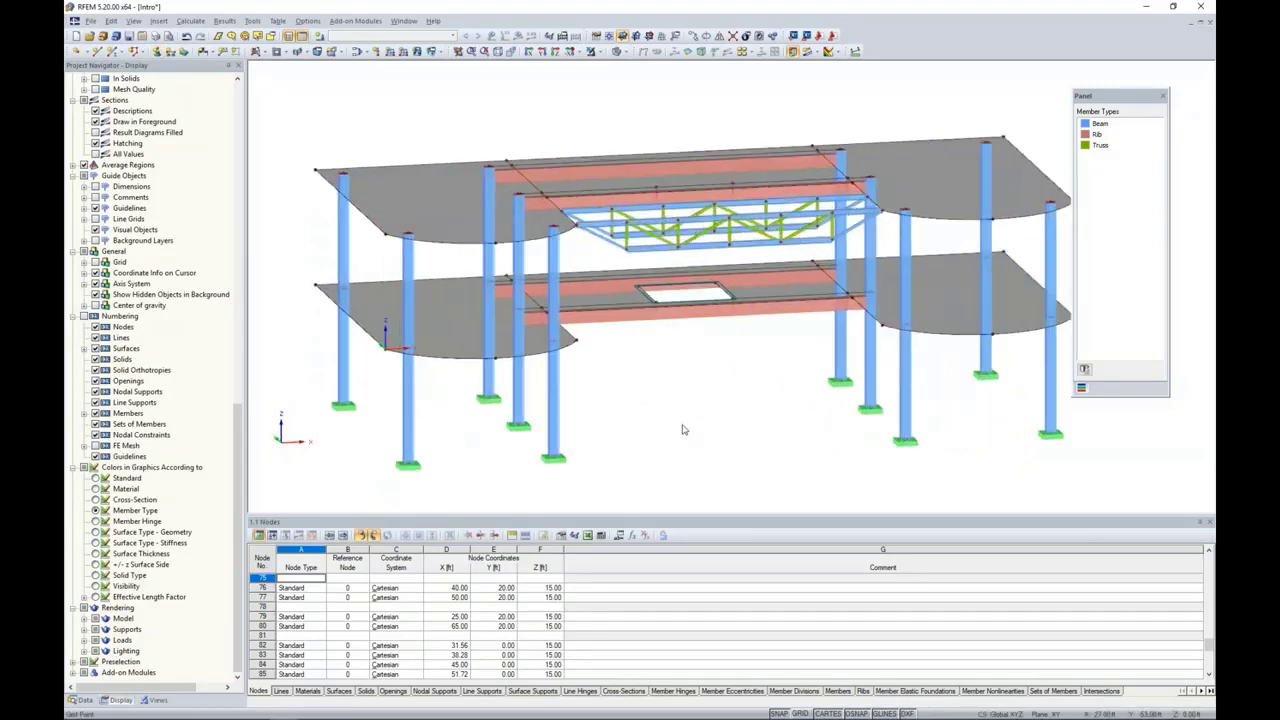
{"action": "left_click", "coordinate": [129, 36]}
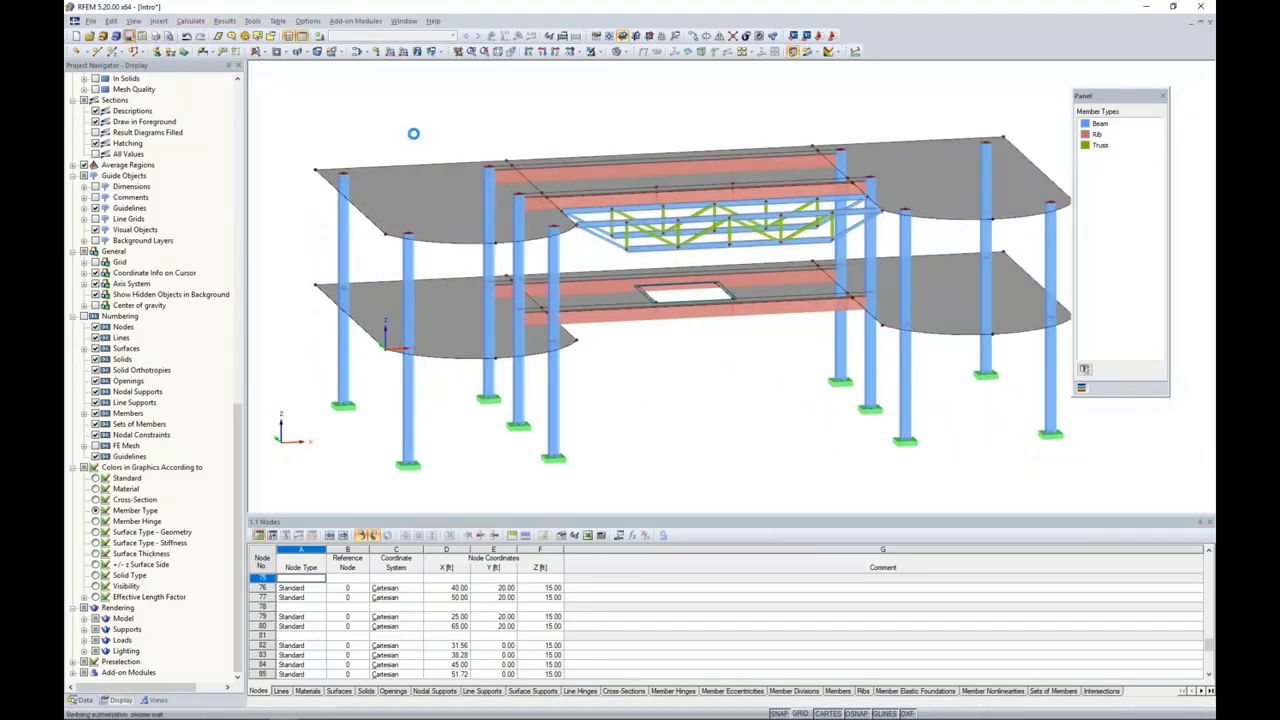
Step: Regenerate the FE mesh with a target finite element length of 1.00 ft, using triangles and quadrangles
{"action": "left_click", "coordinate": [181, 24]}
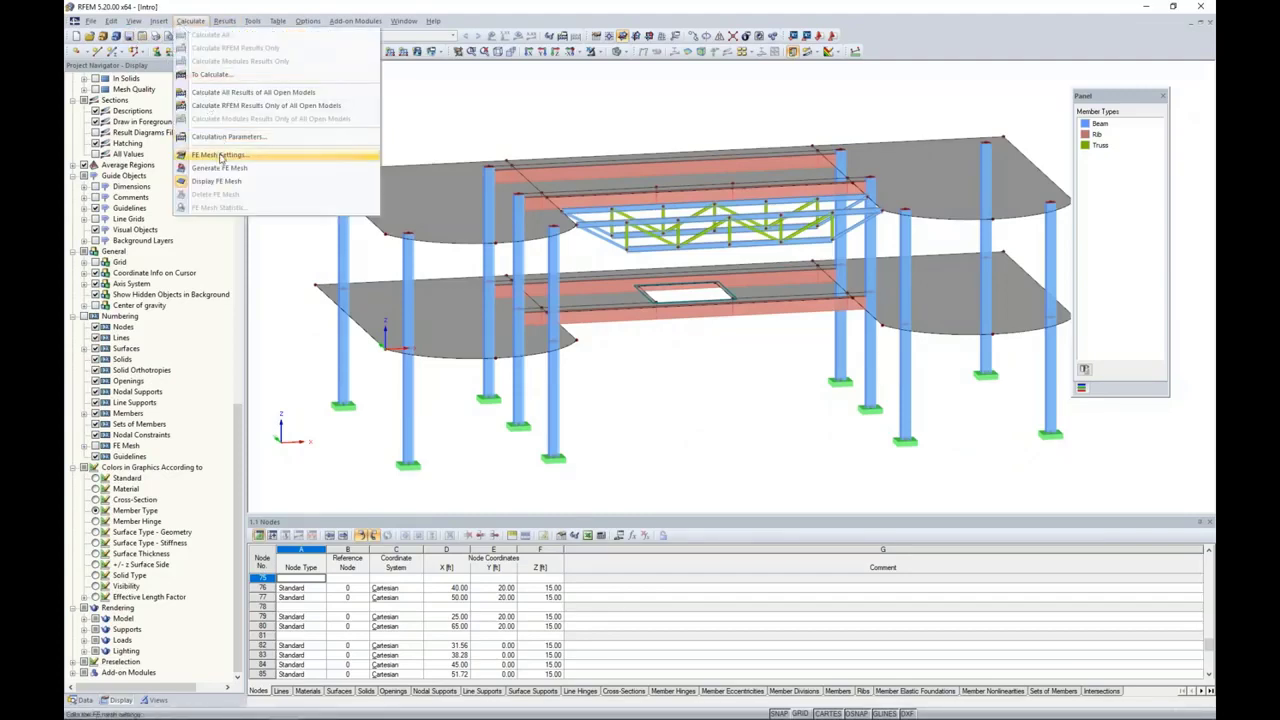
{"action": "left_click", "coordinate": [220, 156]}
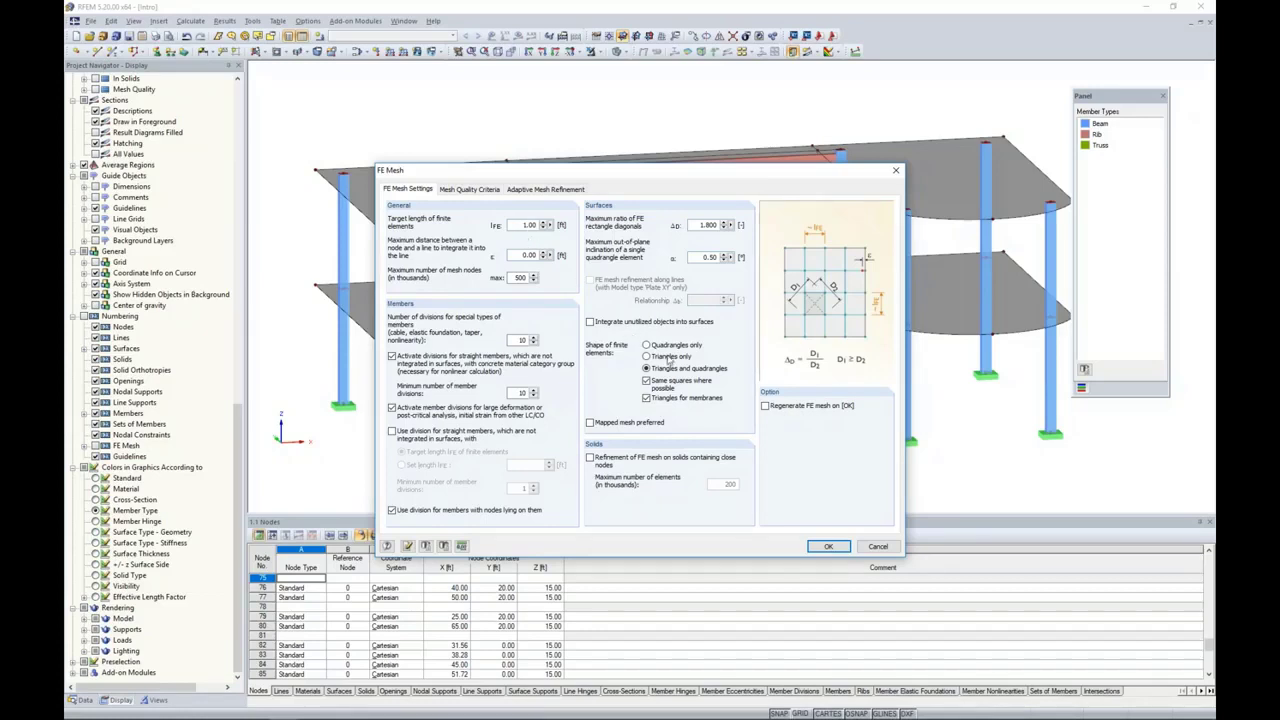
{"action": "left_click", "coordinate": [765, 406]}
{"action": "left_click", "coordinate": [830, 547]}
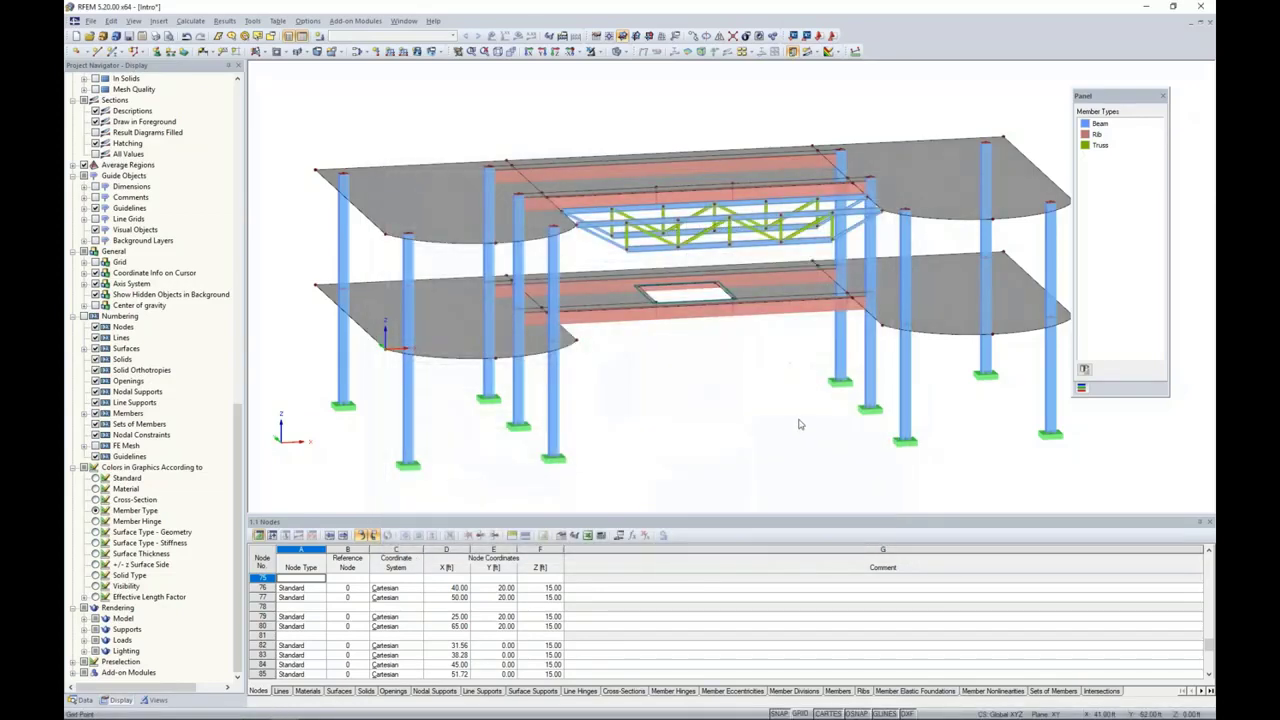
Step: Examine the FE mesh on the slabs around the ribs and opening in wireframe display, and return to the solid display
{"action": "middle_click_drag", "start_coordinate": [798, 418], "coordinate": [618, 338], "text": "ctrl"}
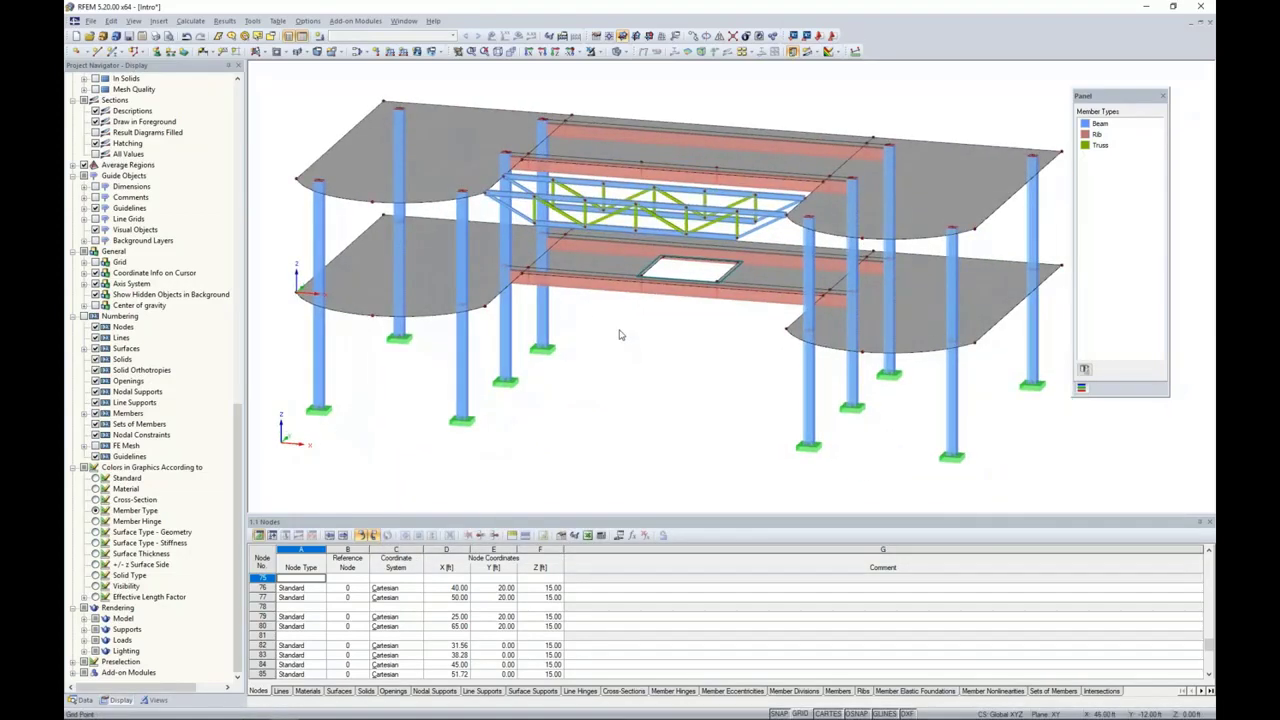
{"action": "left_click", "coordinate": [620, 51]}
{"action": "left_click", "coordinate": [627, 66]}
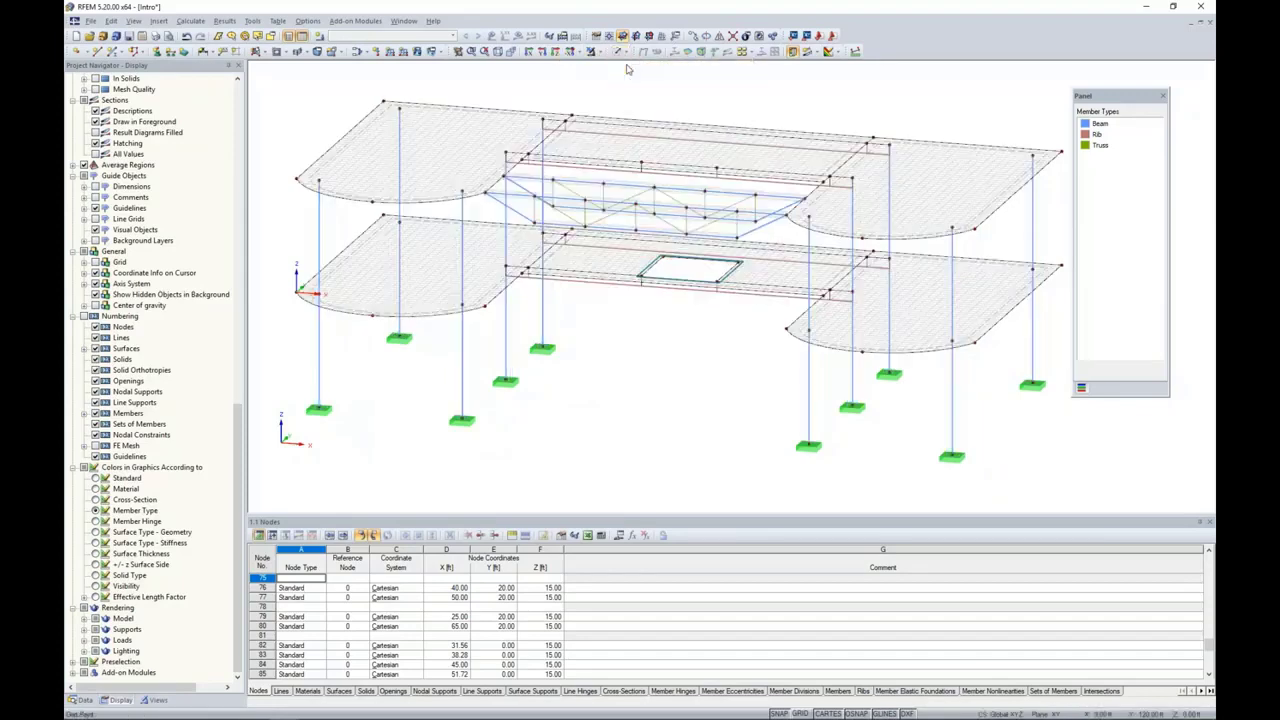
{"action": "middle_click_drag", "start_coordinate": [603, 331], "coordinate": [587, 337], "text": "ctrl"}
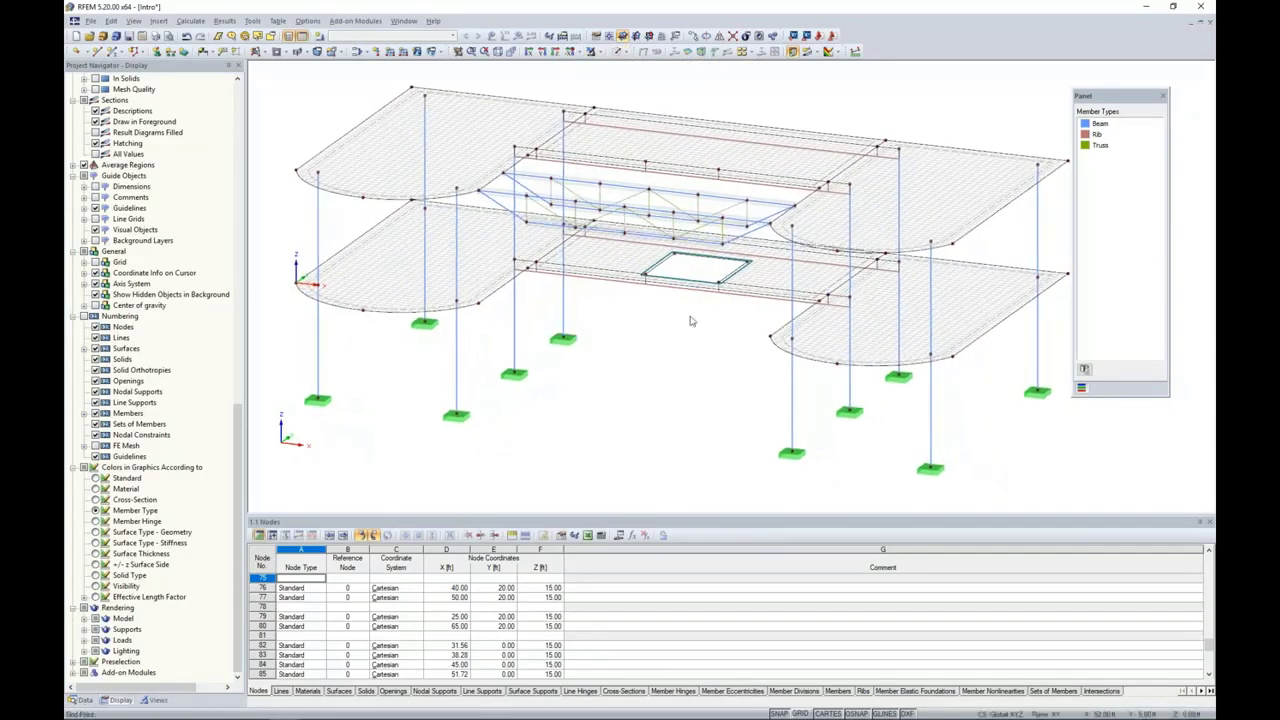
{"action": "scroll", "coordinate": [689, 317], "scroll_direction": "up", "scroll_amount": 4}
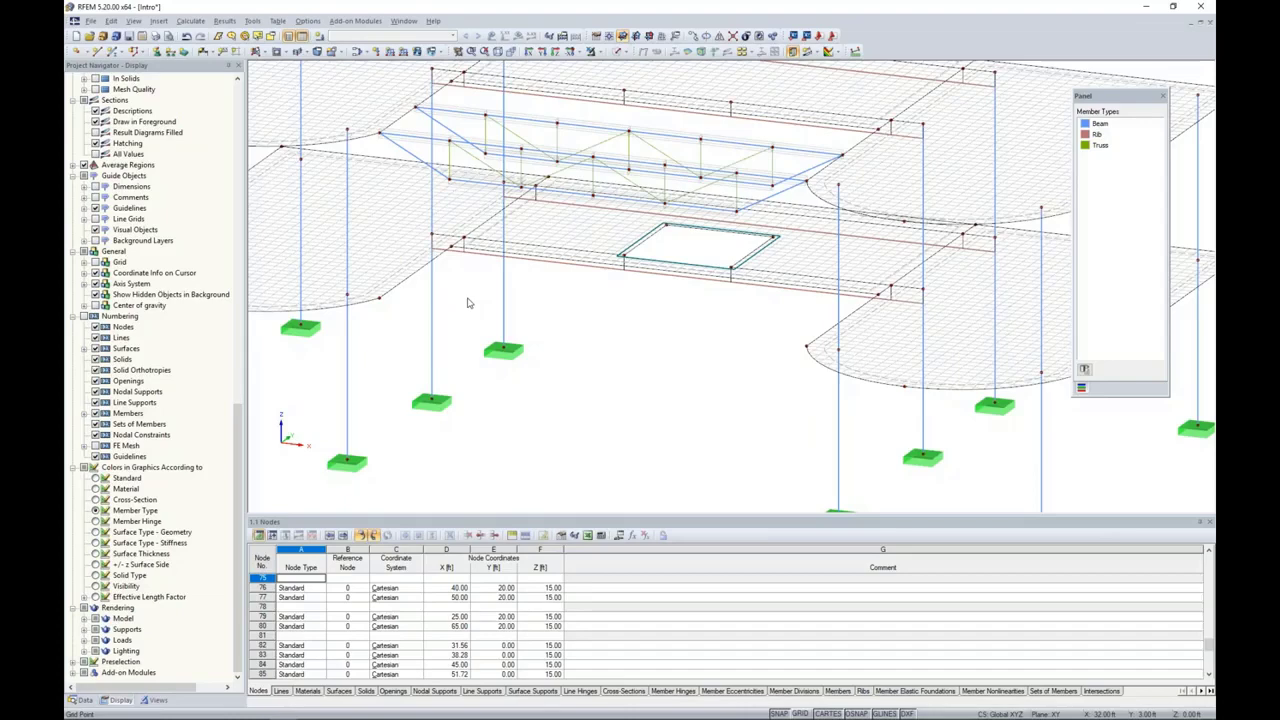
{"action": "scroll", "coordinate": [591, 331], "scroll_direction": "down", "scroll_amount": 2}
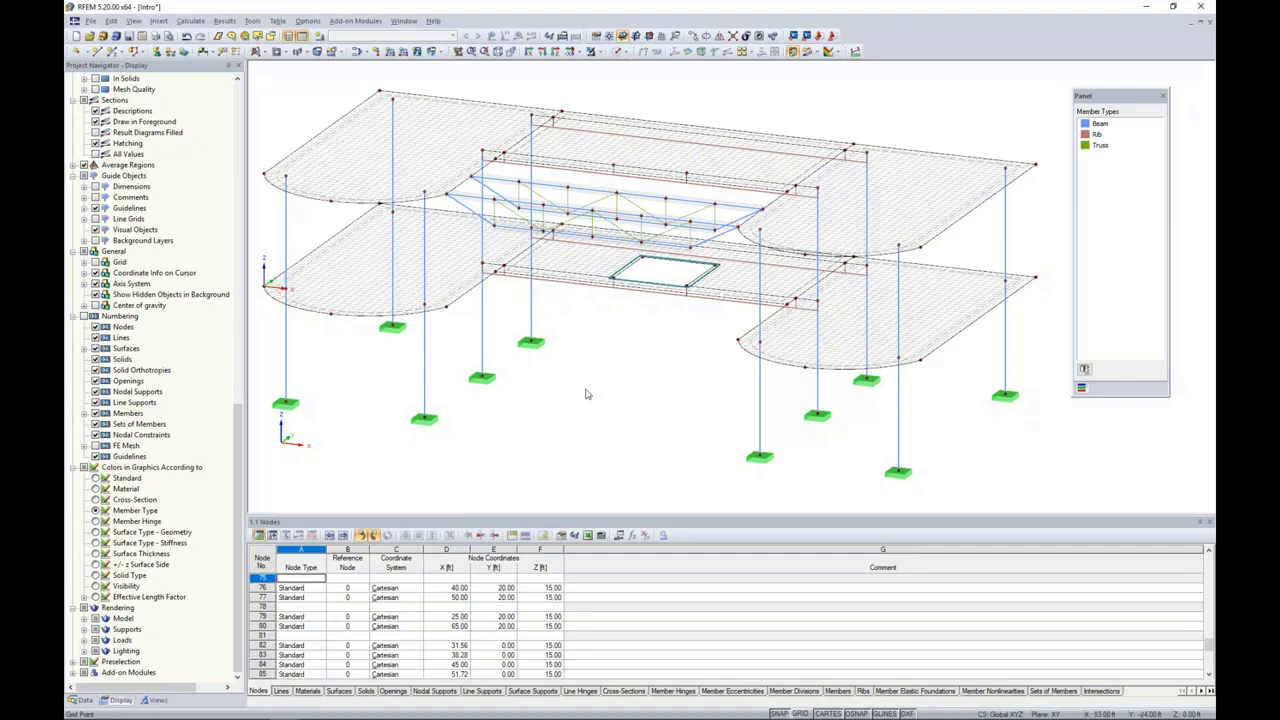
{"action": "middle_click_drag", "start_coordinate": [561, 407], "coordinate": [735, 395], "text": "ctrl"}
{"action": "left_click", "coordinate": [618, 51]}
{"action": "left_click", "coordinate": [650, 92]}
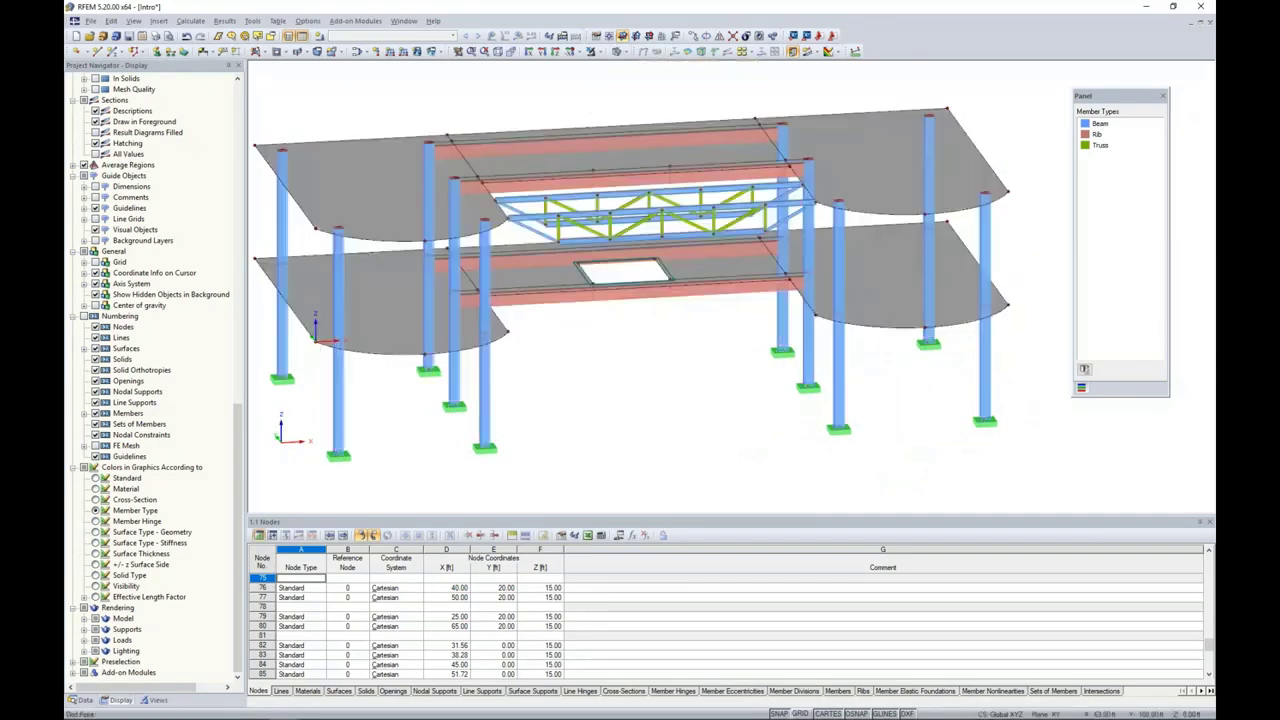
Step: Create the first load case with the description Dead and the Dead action category
{"action": "left_click", "coordinate": [319, 37]}
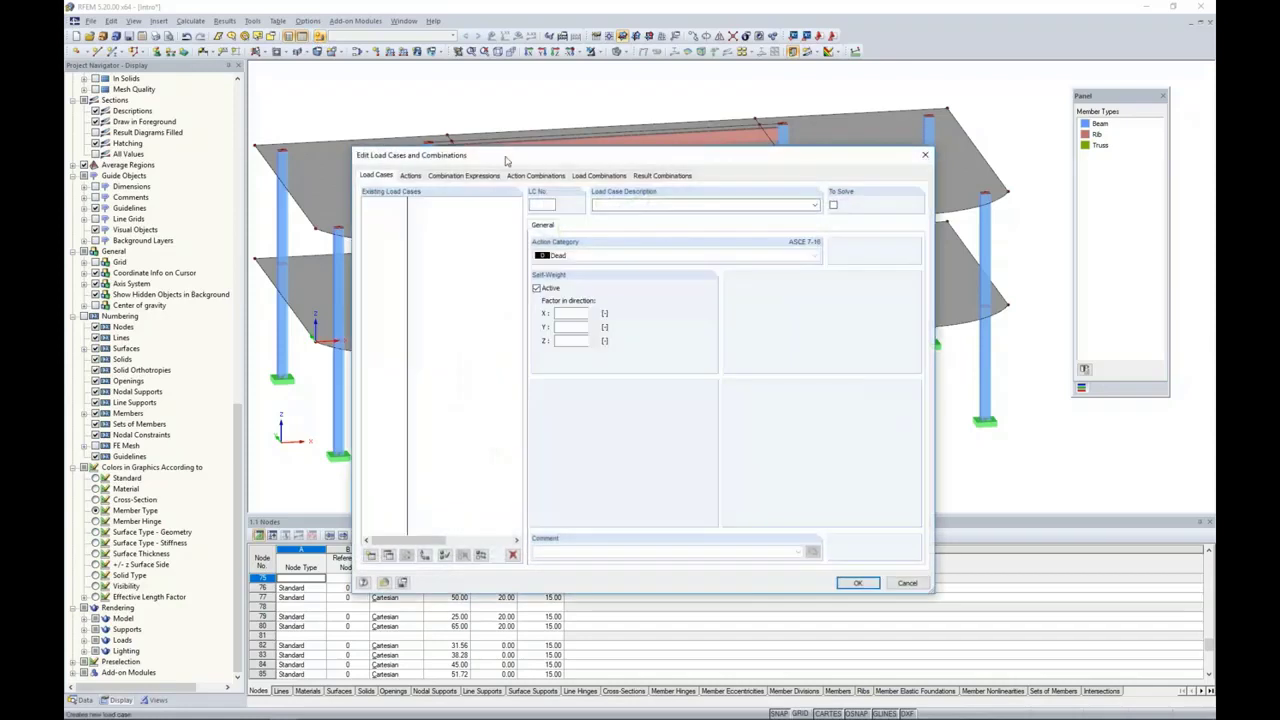
{"action": "left_click_drag", "start_coordinate": [509, 158], "coordinate": [527, 115]}
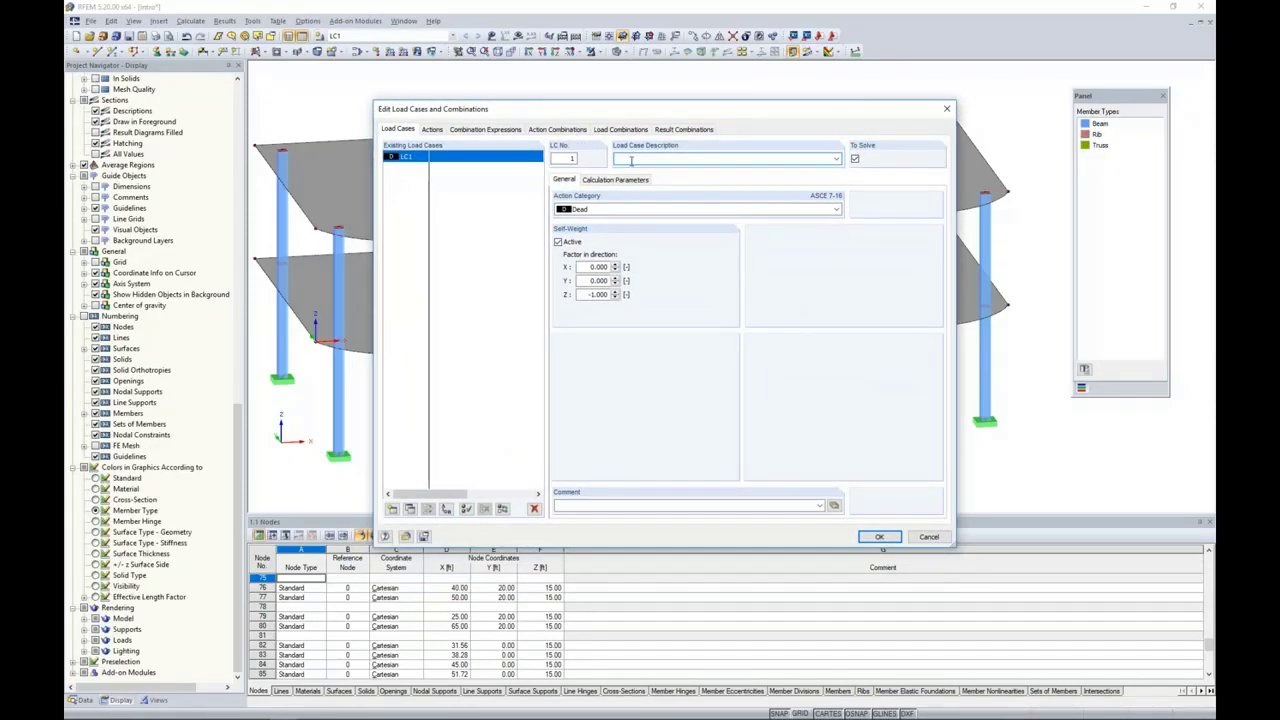
{"action": "type", "text": "Dead"}
{"action": "left_click", "coordinate": [602, 211]}
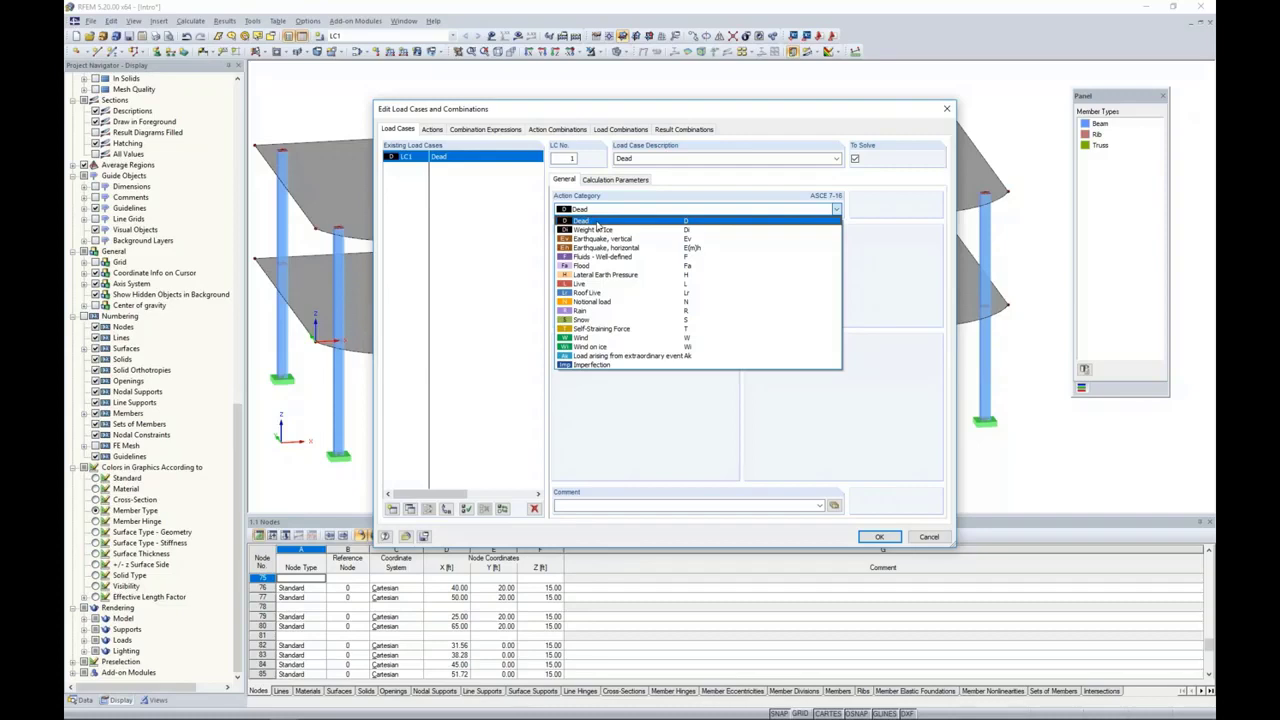
{"action": "left_click", "coordinate": [499, 229]}
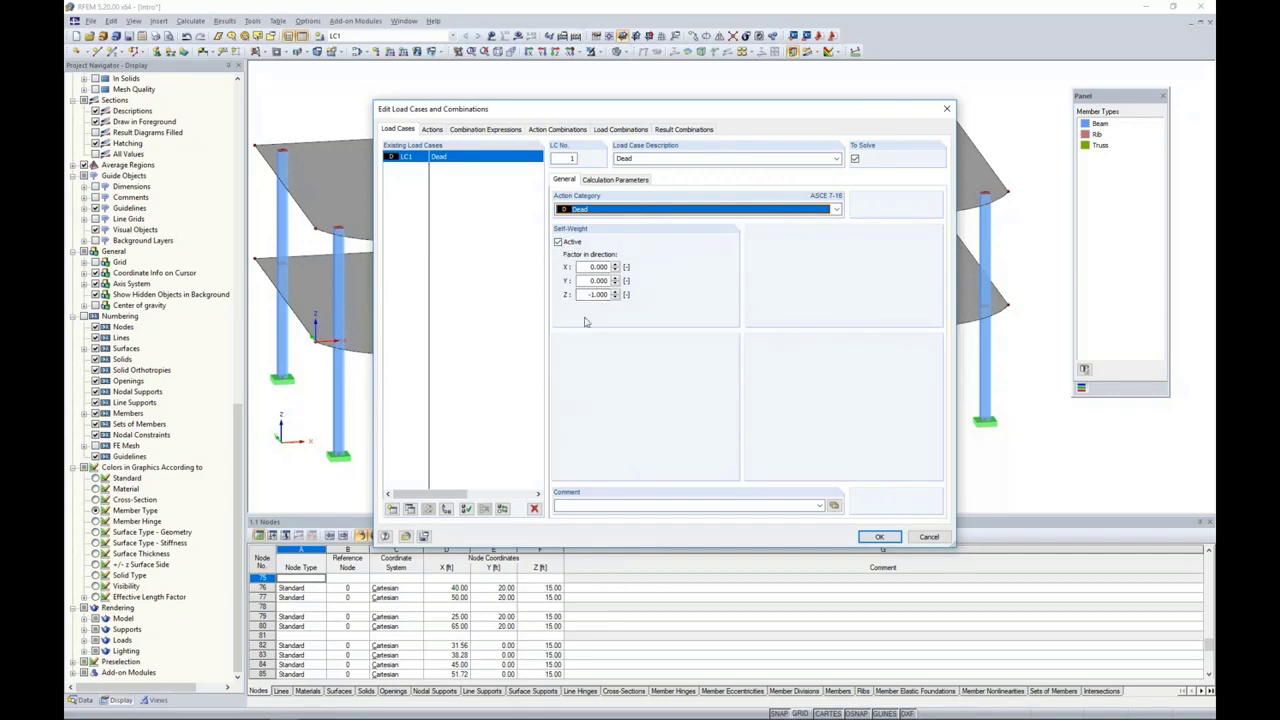
Step: Add a second load case described as Live with the Live action category
{"action": "left_click", "coordinate": [393, 510]}
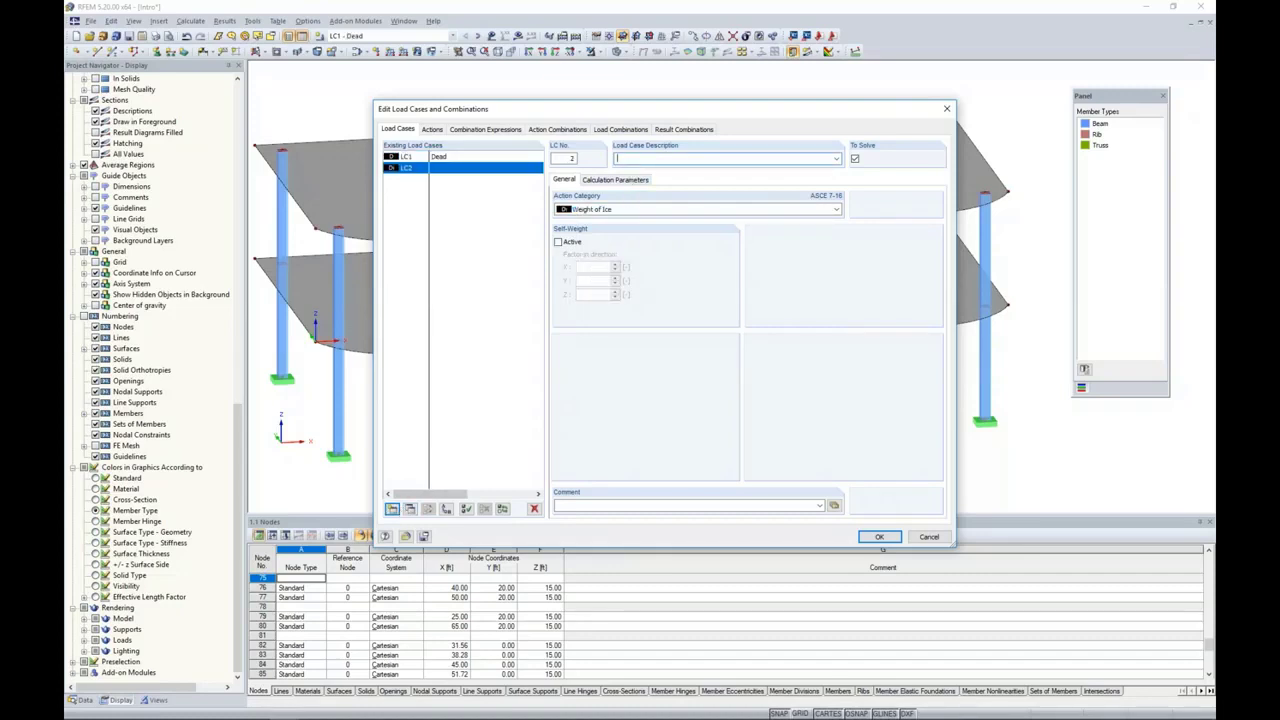
{"action": "type", "text": "Live"}
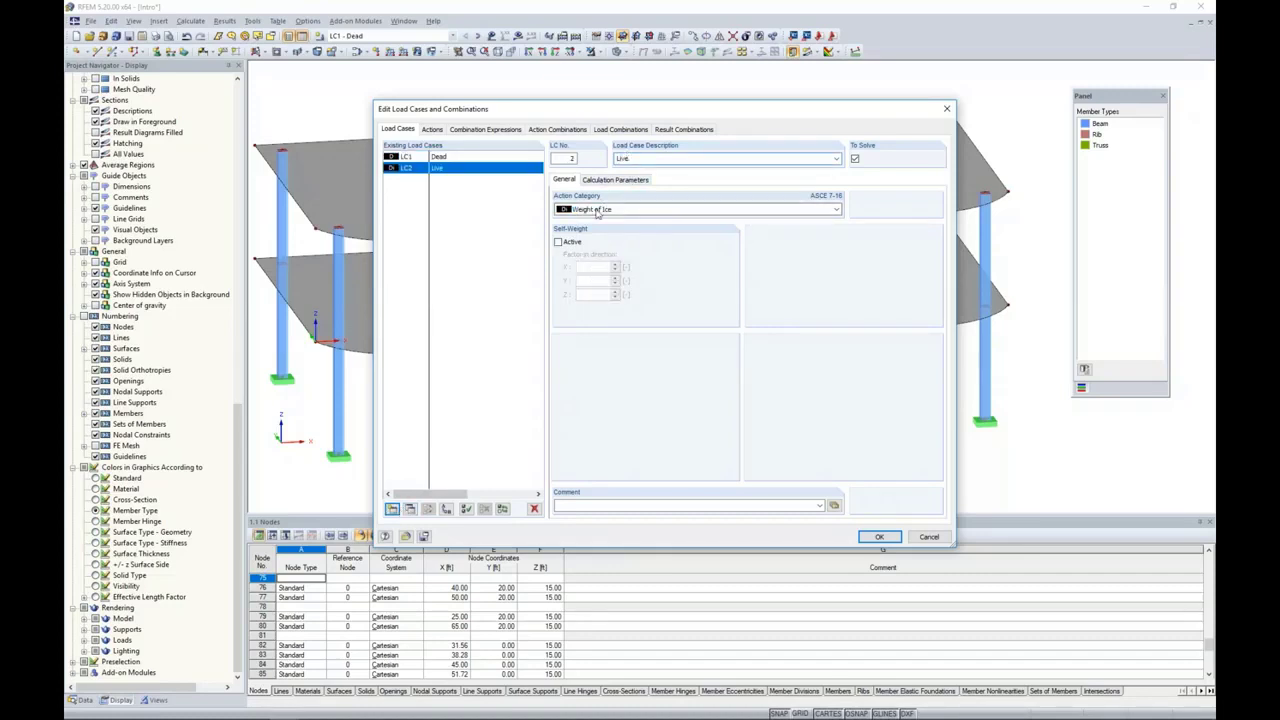
{"action": "left_click", "coordinate": [600, 209]}
{"action": "left_click", "coordinate": [580, 283]}
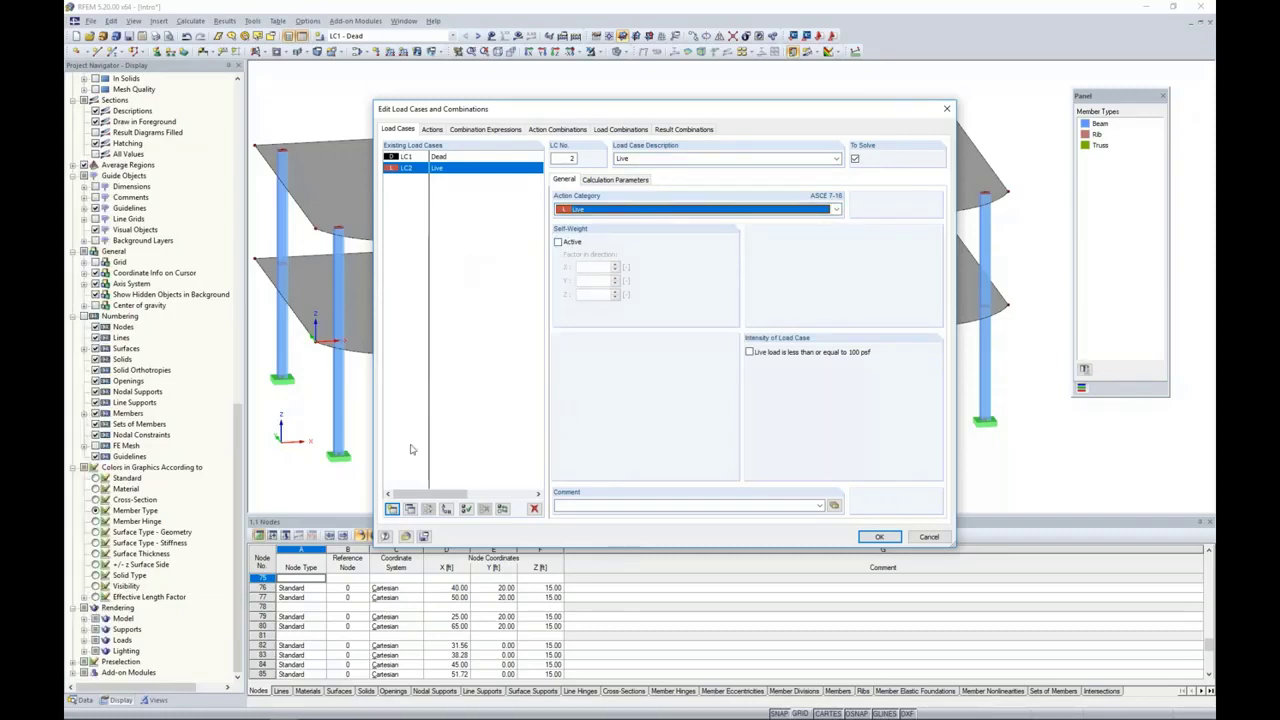
Step: Add a third load case described as Wind with the Wind action category
{"action": "left_click", "coordinate": [393, 509]}
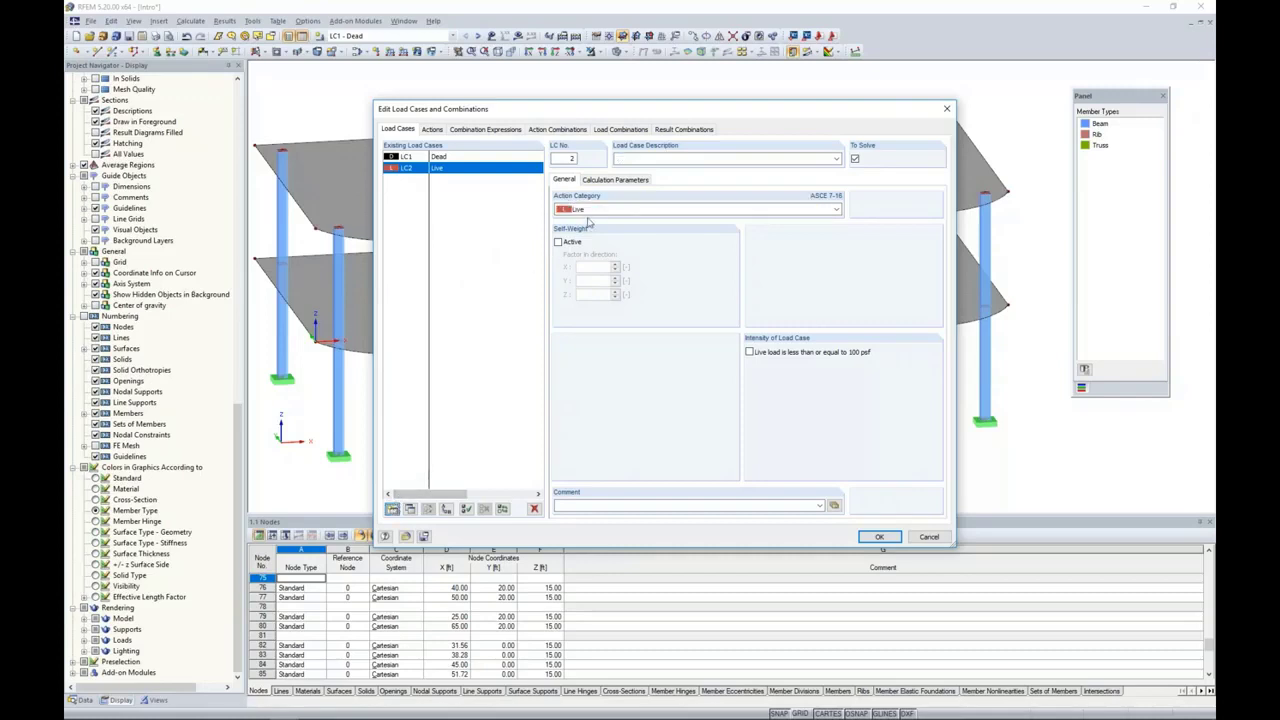
{"action": "type", "text": "Wind"}
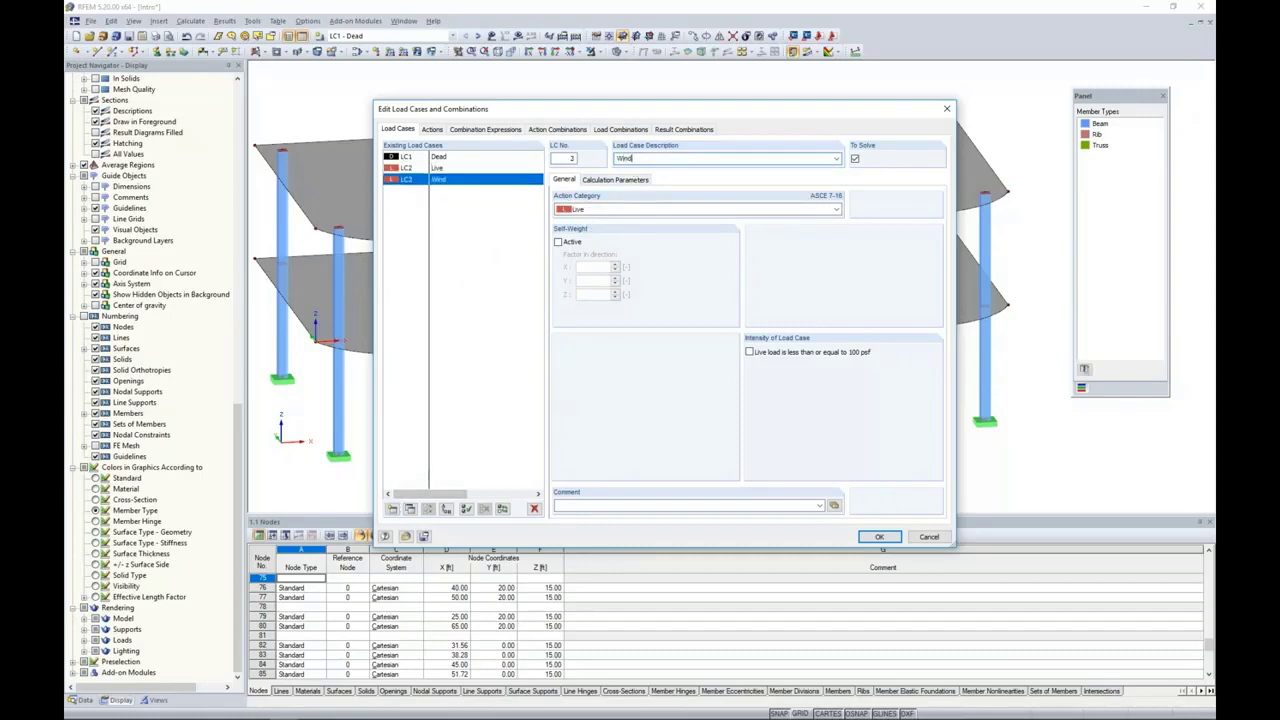
{"action": "left_click", "coordinate": [640, 209]}
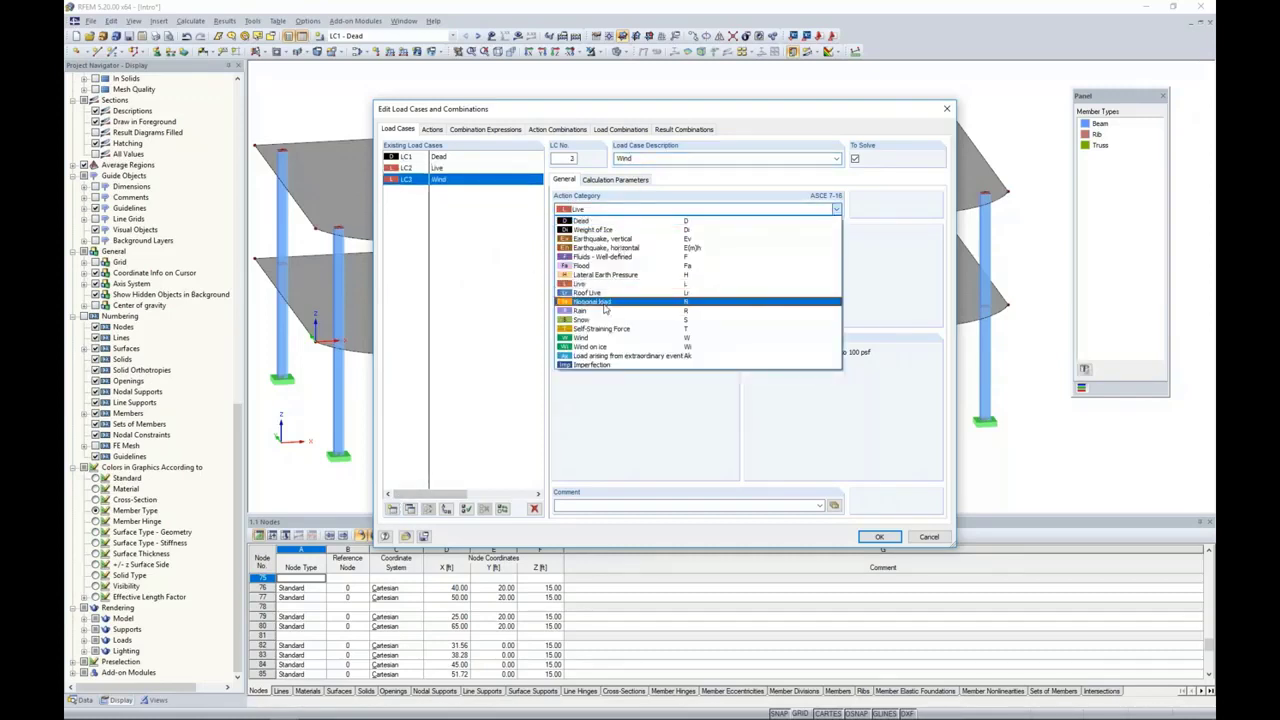
{"action": "left_click", "coordinate": [590, 340]}
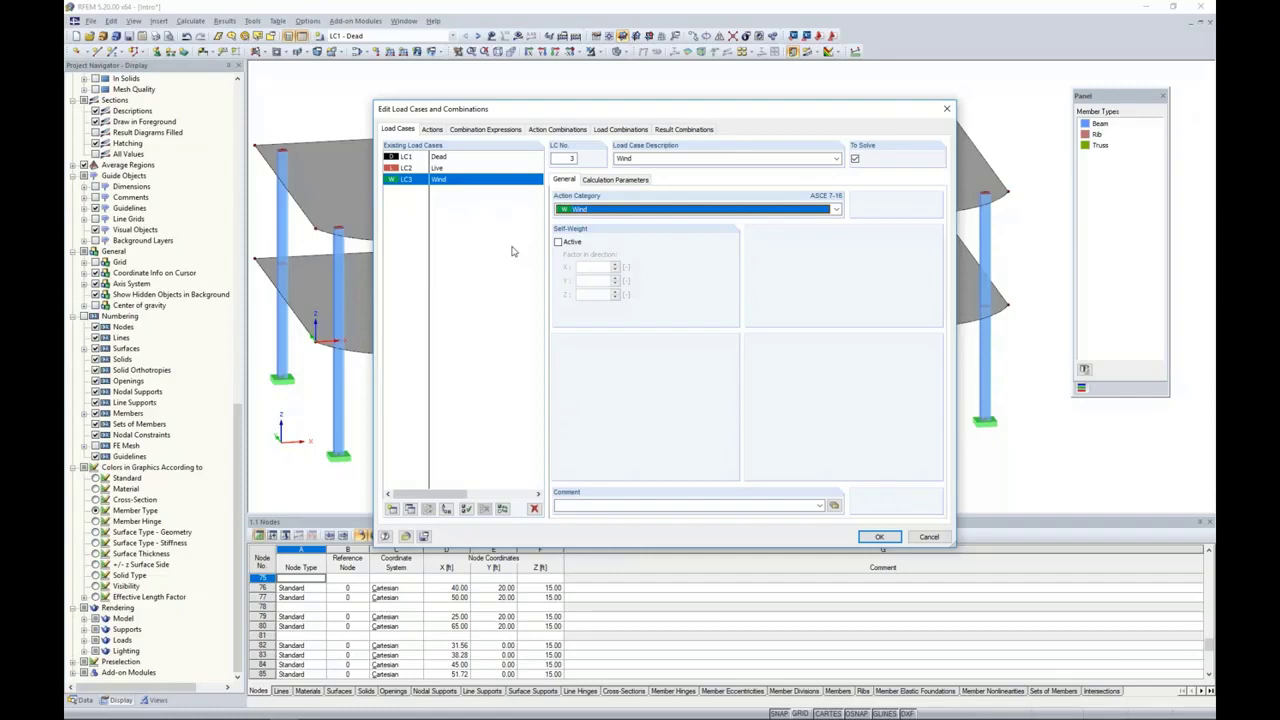
Step: Review the actions and both combination expressions, including the ASCE 7-16 Section 2.4 (ASD) design situation formulas
{"action": "left_click", "coordinate": [434, 131]}
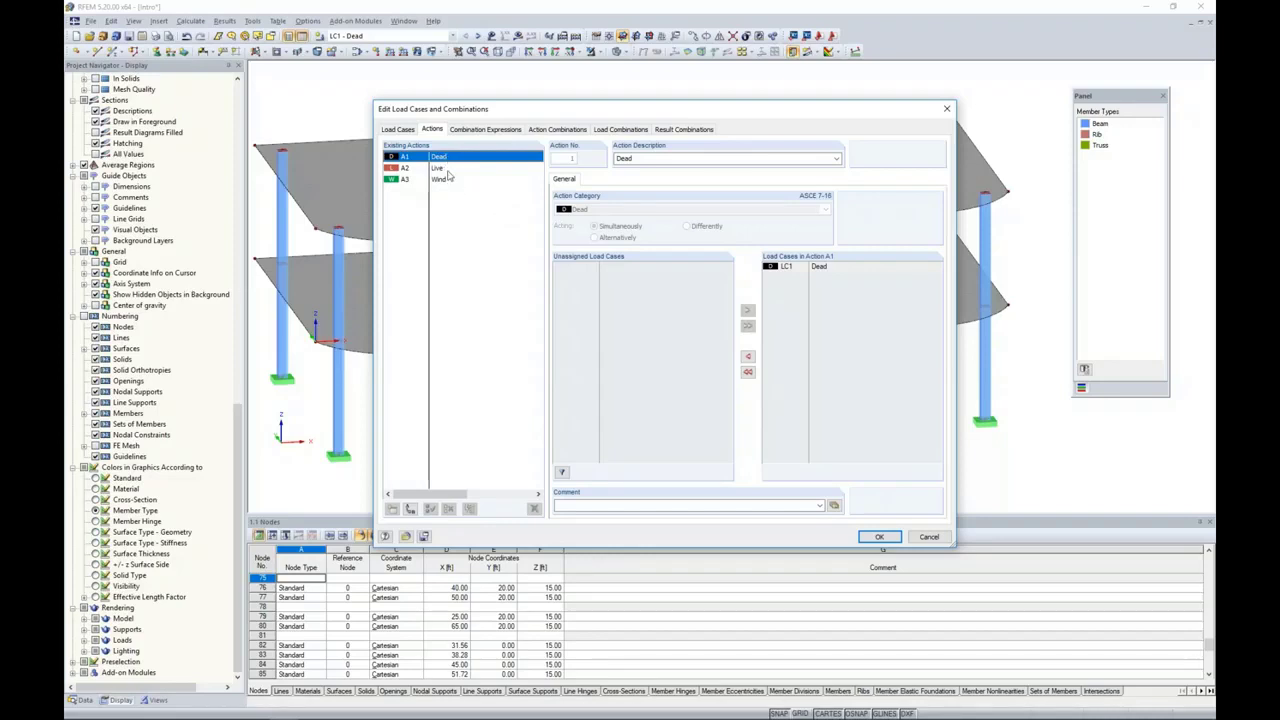
{"action": "left_click", "coordinate": [486, 130]}
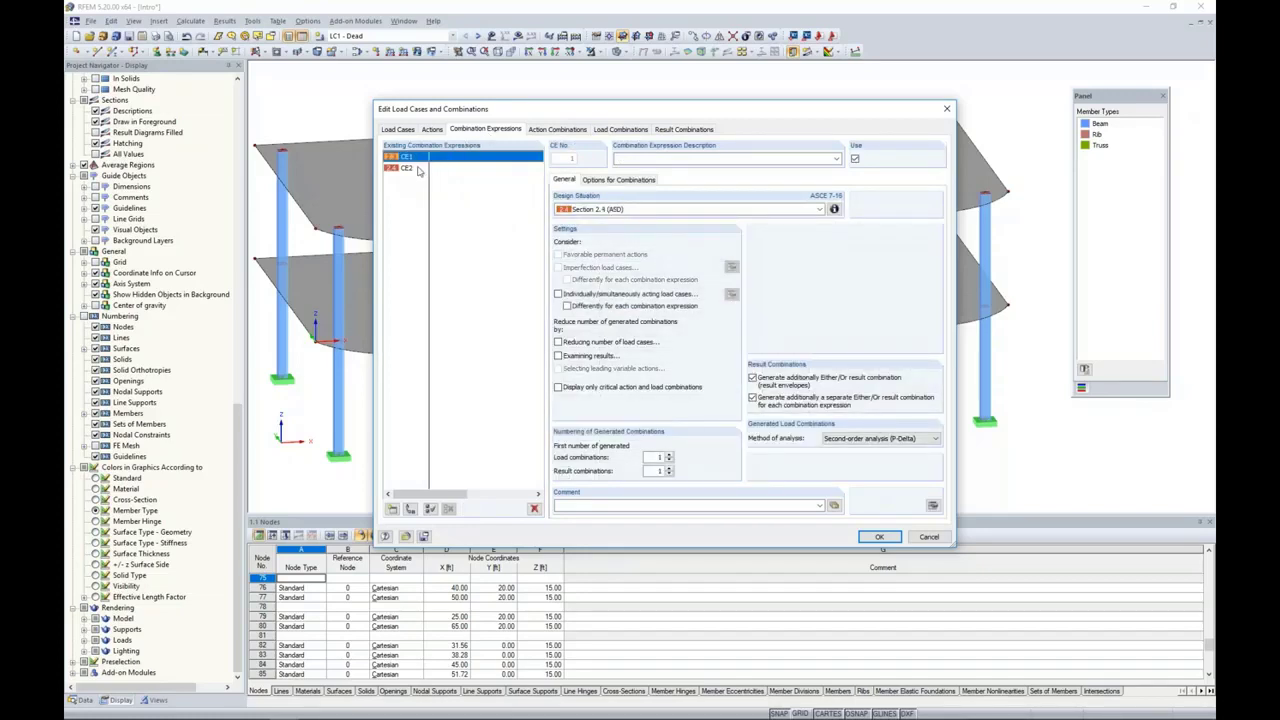
{"action": "left_click", "coordinate": [418, 169]}
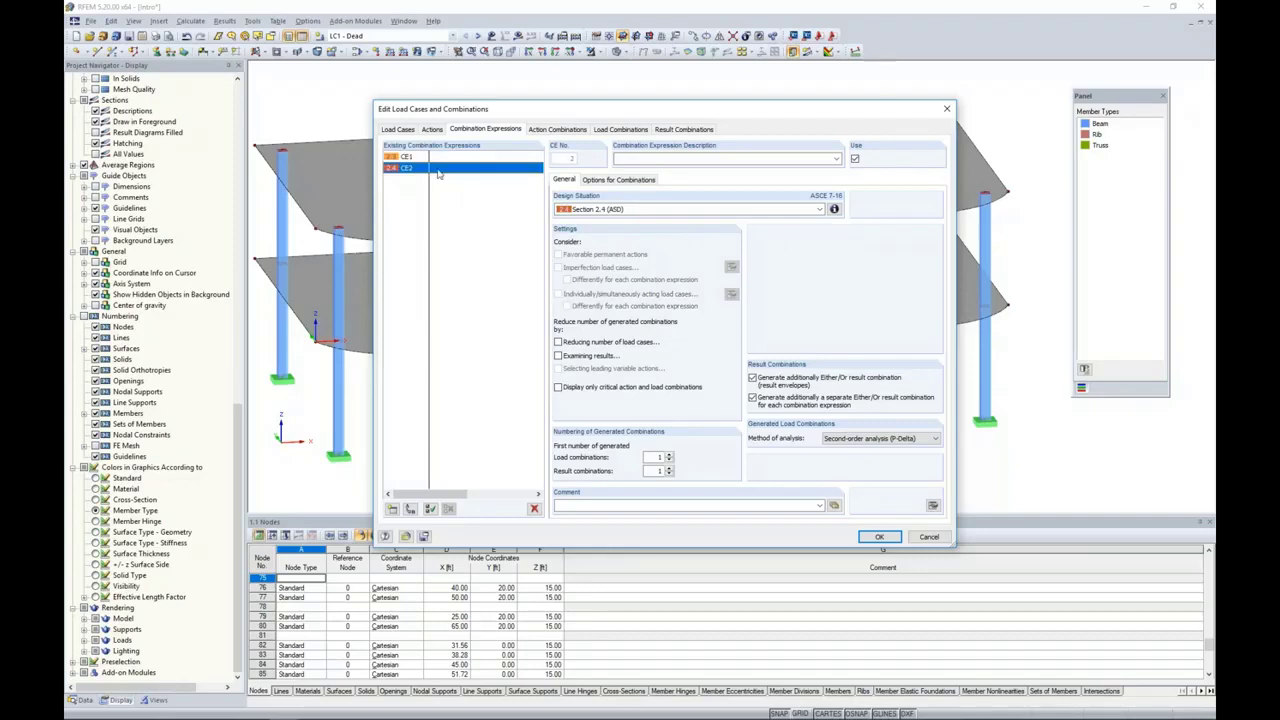
{"action": "left_click", "coordinate": [834, 209]}
{"action": "left_click_drag", "start_coordinate": [777, 200], "coordinate": [758, 238]}
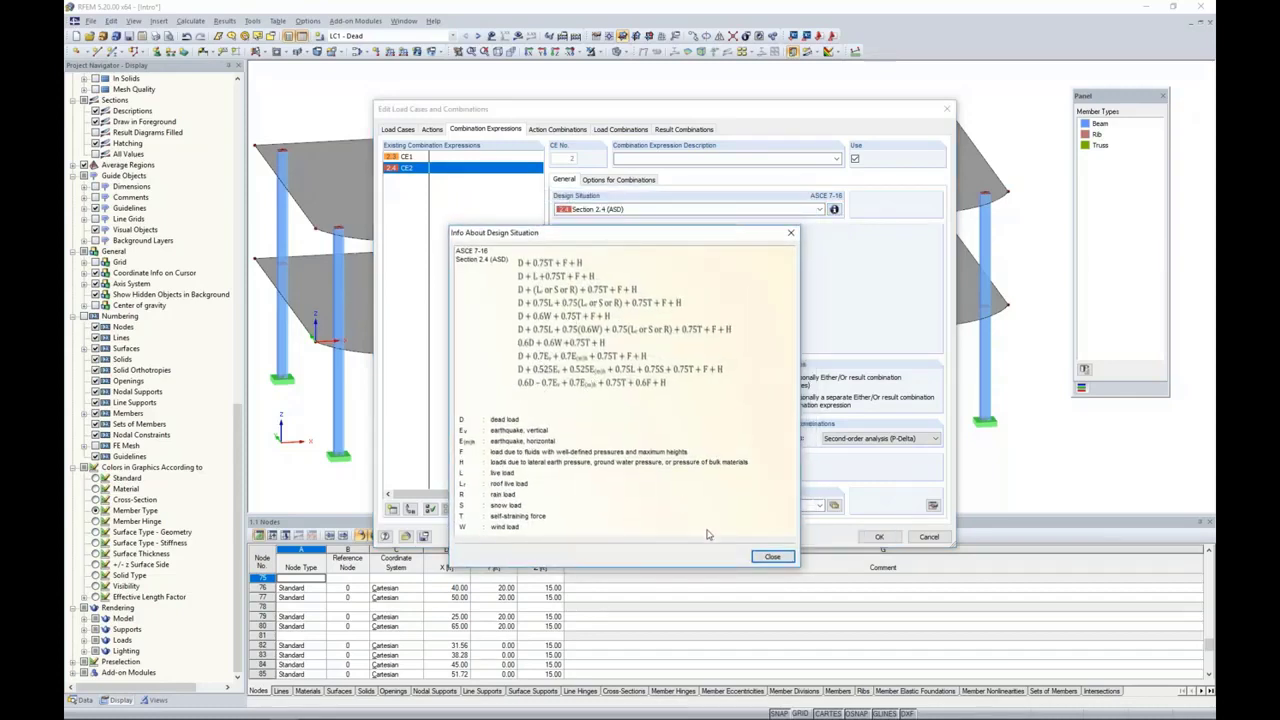
{"action": "left_click", "coordinate": [772, 556]}
Step: Generate and review the load combinations and both result combinations, and accept the load case and combination definitions
{"action": "left_click", "coordinate": [612, 131]}
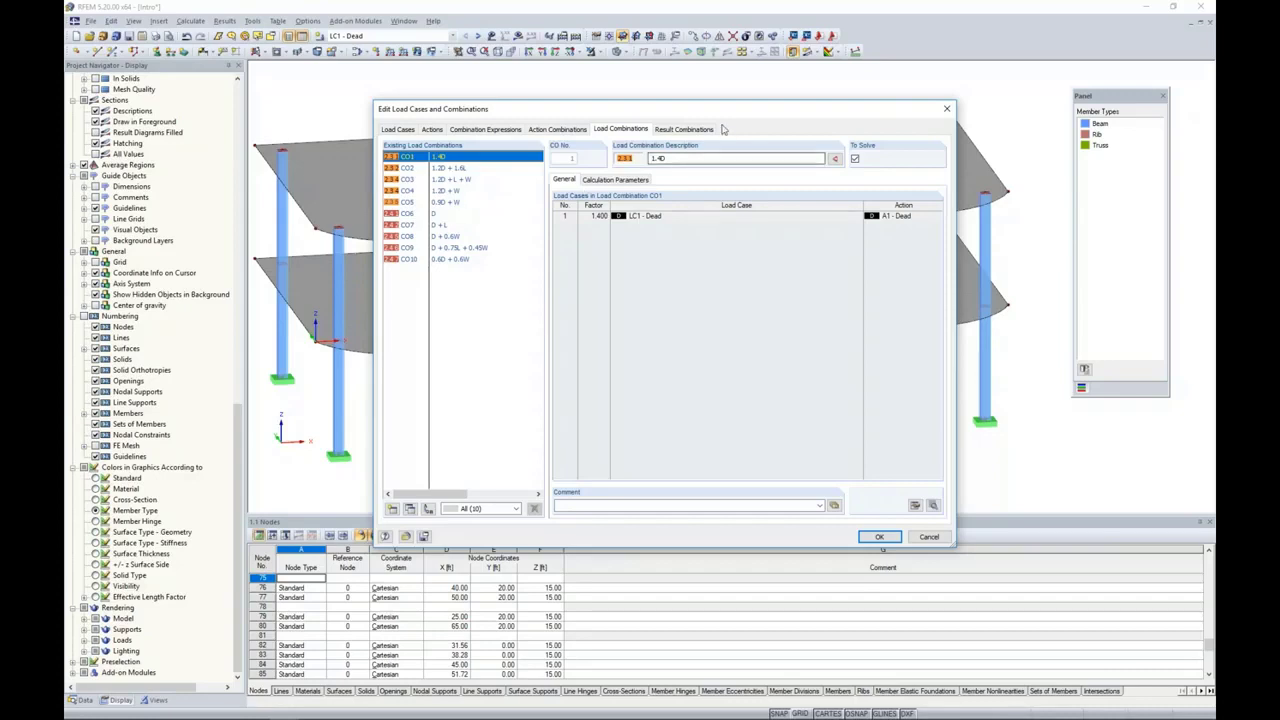
{"action": "left_click", "coordinate": [680, 128]}
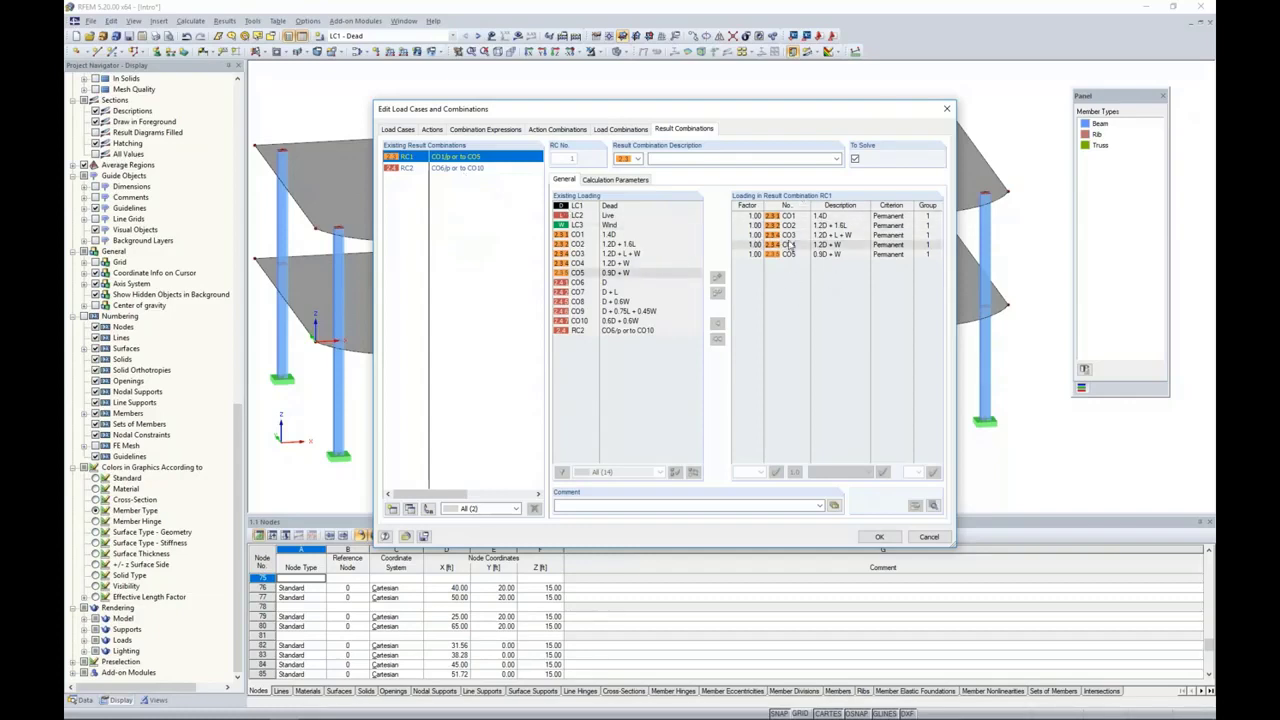
{"action": "left_click", "coordinate": [448, 168]}
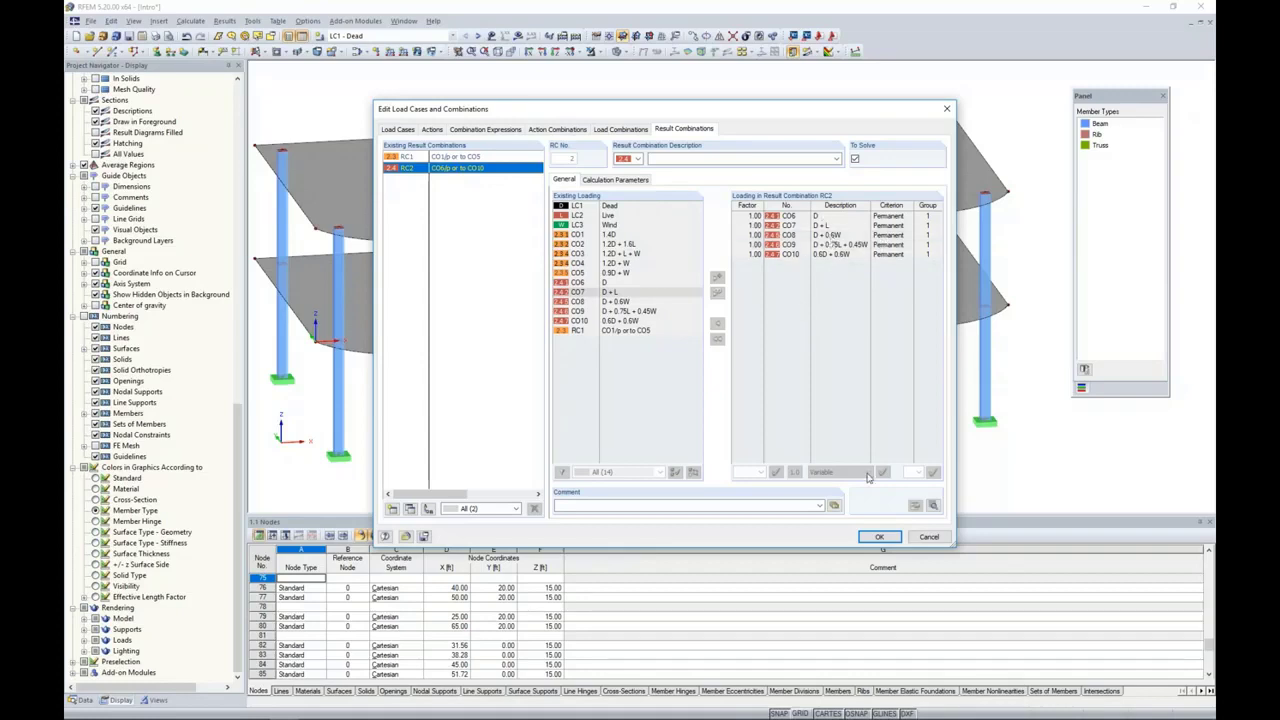
{"action": "left_click", "coordinate": [879, 536]}
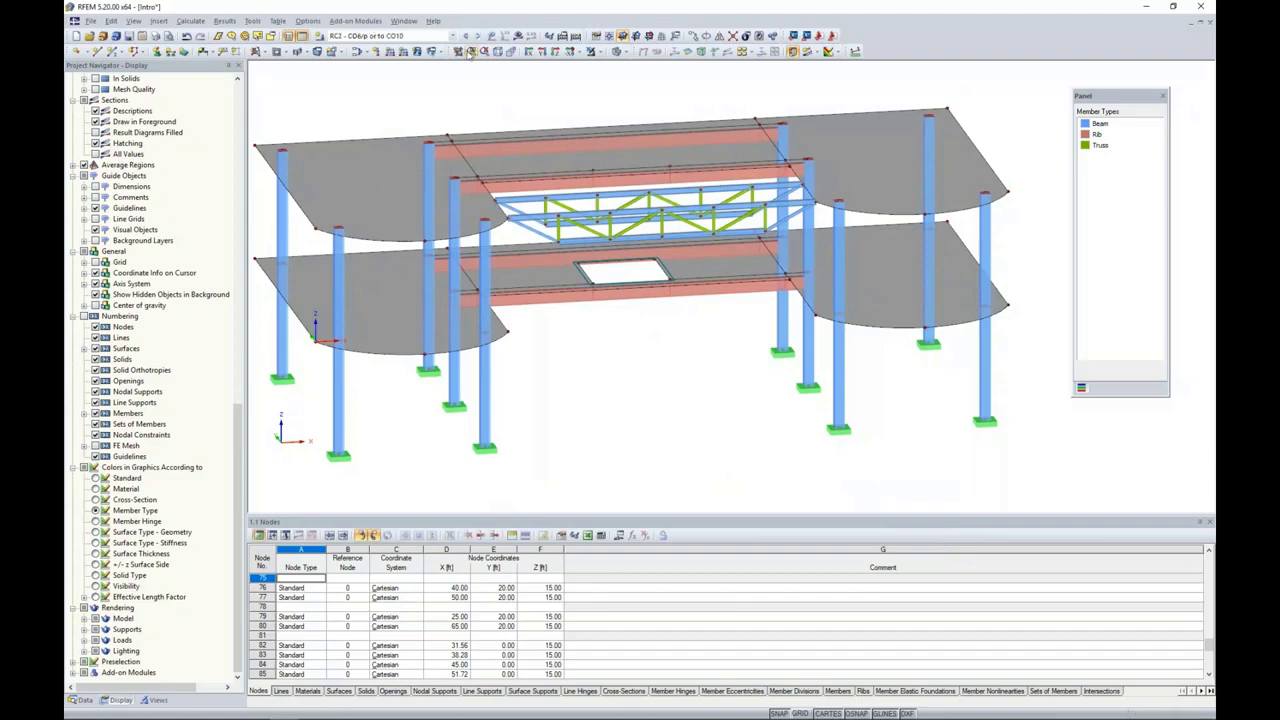
Step: In load case LC1 - Dead, apply a uniform surface load of -0.03 ksf in global ZL to the upper-level slabs
{"action": "left_click", "coordinate": [453, 36]}
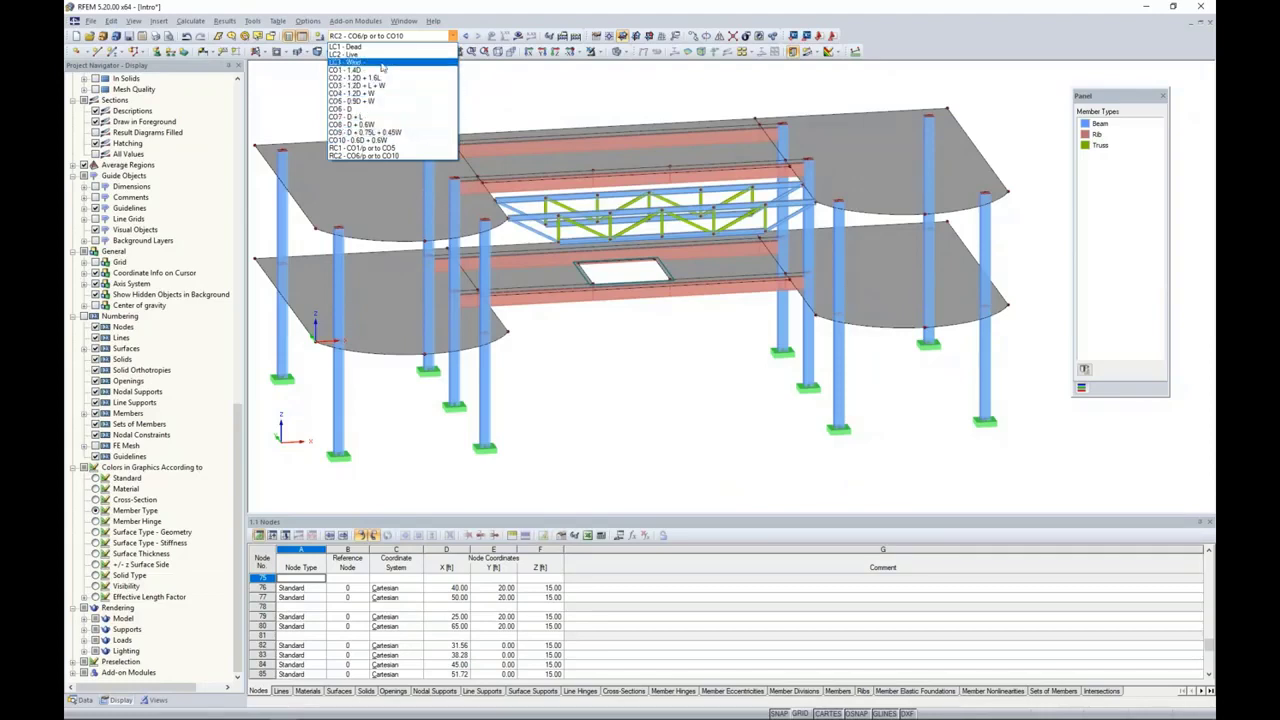
{"action": "left_click", "coordinate": [350, 46]}
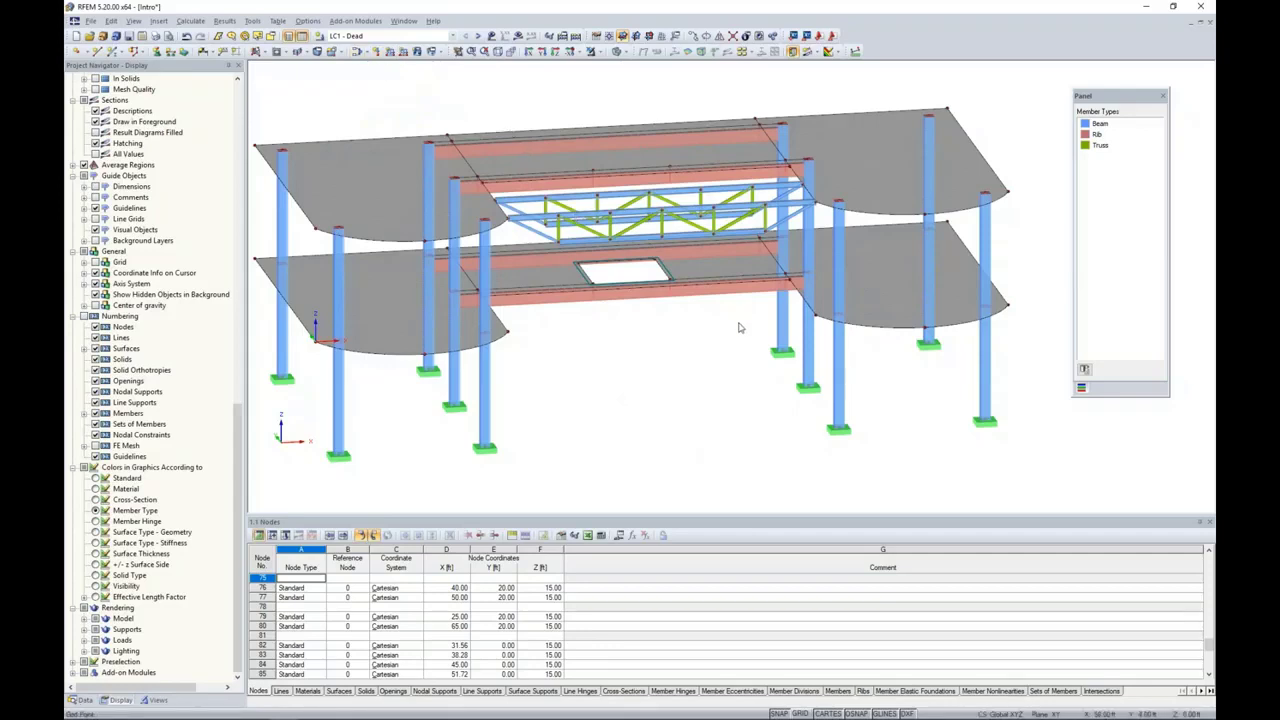
{"action": "mouse_move", "coordinate": [740, 326]}
{"action": "middle_mouse_down", "text": "ctrl"}
{"action": "mouse_move", "coordinate": [751, 360]}
{"action": "mouse_move", "coordinate": [727, 333]}
{"action": "middle_mouse_up", "text": "ctrl"}
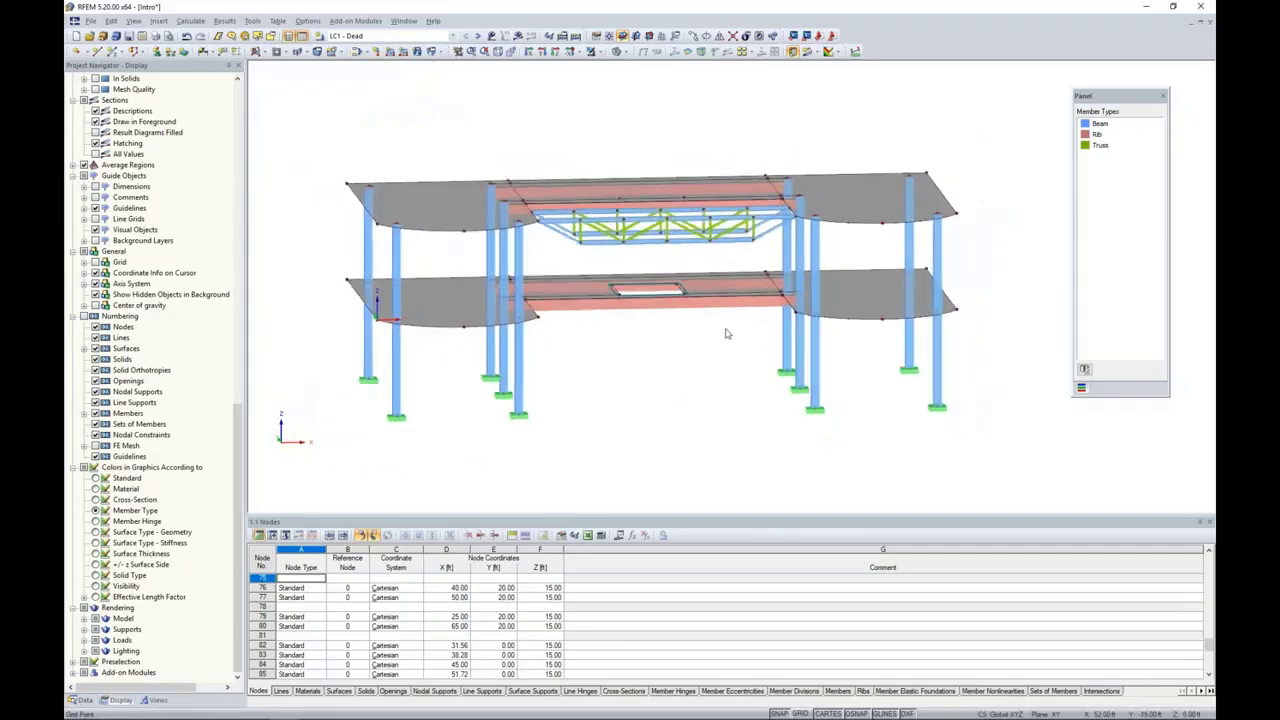
{"action": "left_click", "coordinate": [418, 52]}
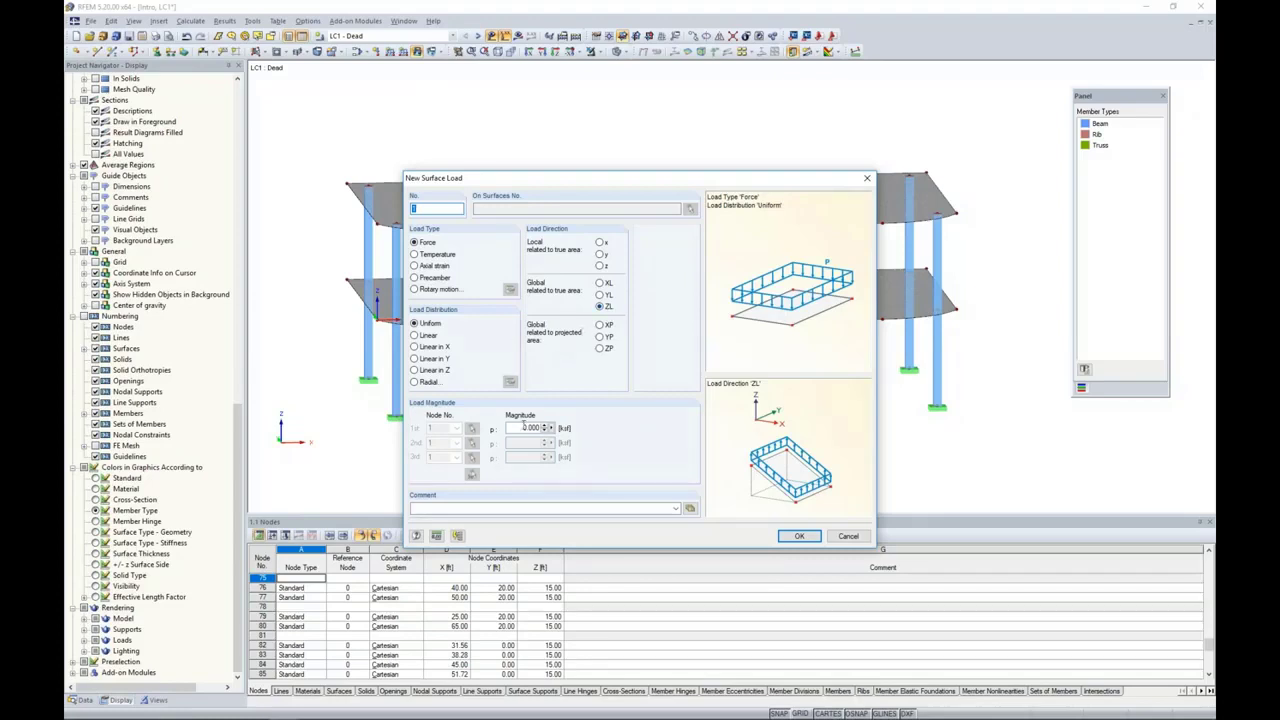
{"action": "left_click", "coordinate": [532, 428]}
{"action": "type", "text": "-0"}
{"action": "type", "text": ".3"}
{"action": "type", "text": ".03"}
{"action": "left_click", "coordinate": [799, 536]}
{"action": "left_click_drag", "start_coordinate": [323, 143], "coordinate": [995, 265]}
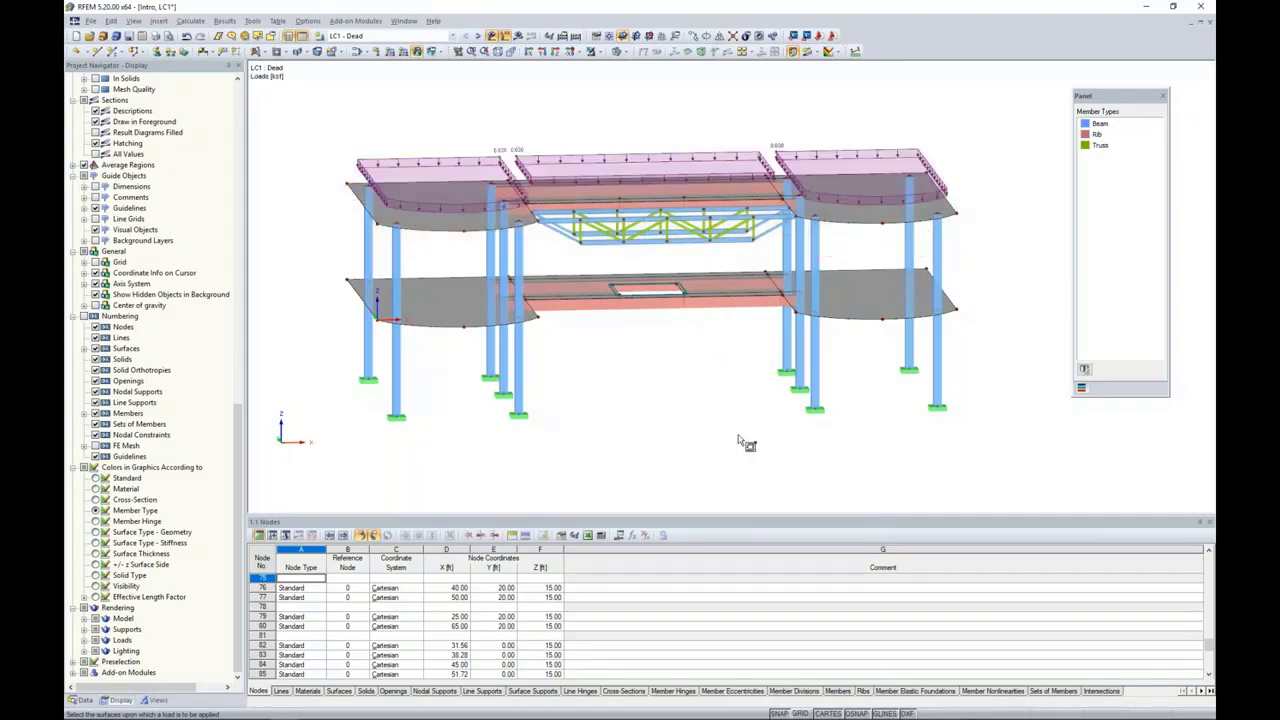
Step: Apply the same -0.03 ksf surface load to all lower-level slab surfaces and end the load placement
{"action": "middle_click_drag", "start_coordinate": [743, 441], "coordinate": [701, 389], "text": "ctrl"}
{"action": "left_click_drag", "start_coordinate": [340, 262], "coordinate": [990, 354]}
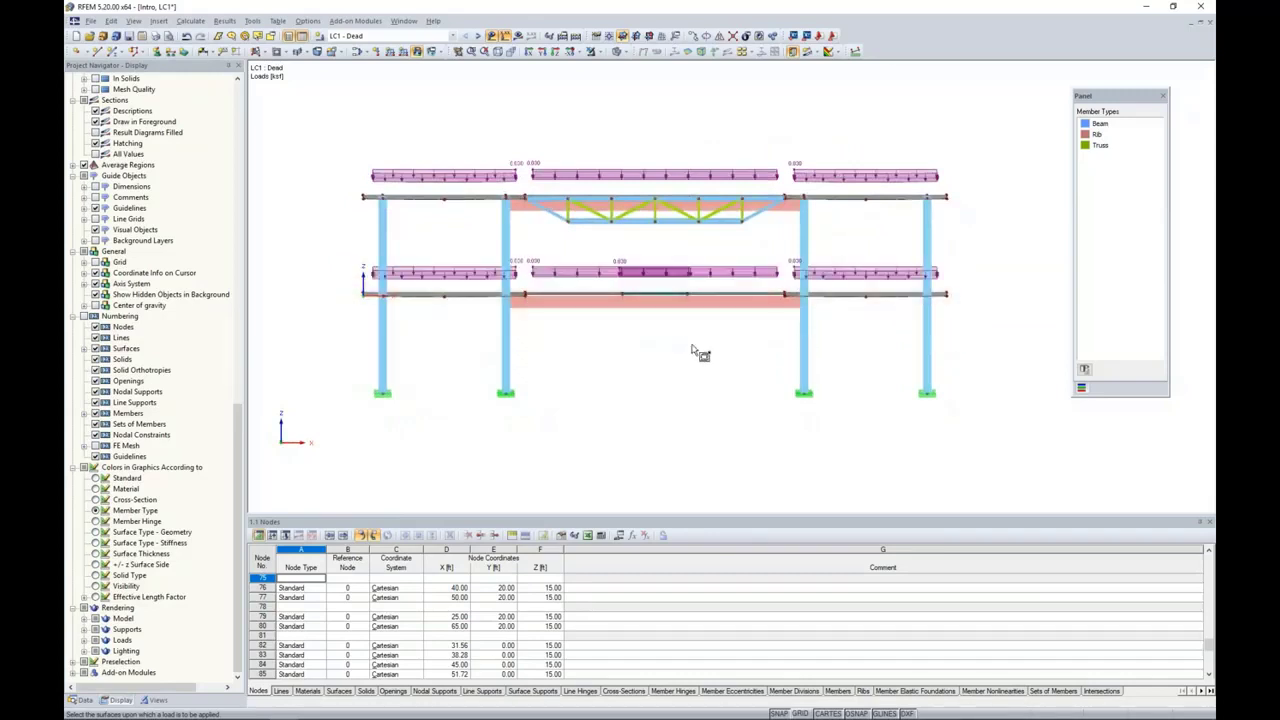
{"action": "middle_click_drag", "start_coordinate": [716, 364], "coordinate": [746, 388], "text": "ctrl"}
{"action": "key", "text": "Escape"}
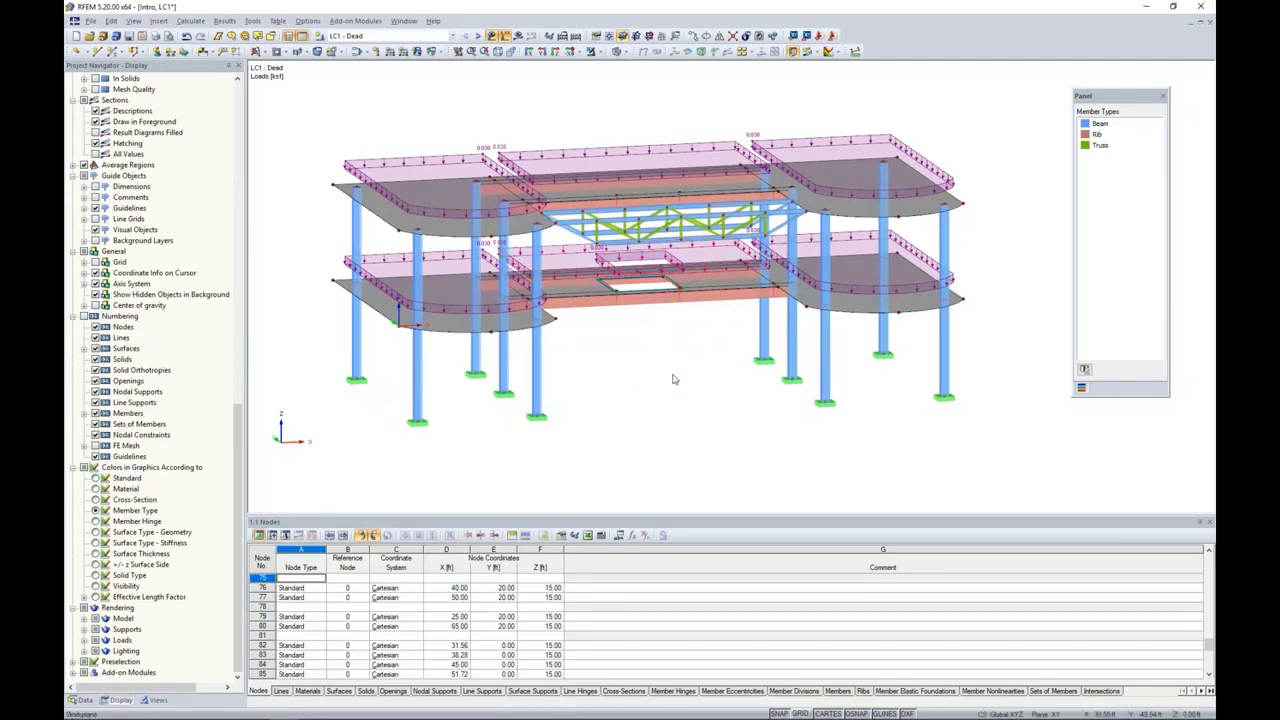
Step: Apply a uniform member load of -0.43 kip/ft in global ZL to the top chord segments of the inner truss
{"action": "middle_click_drag", "start_coordinate": [688, 373], "coordinate": [701, 409], "text": "ctrl"}
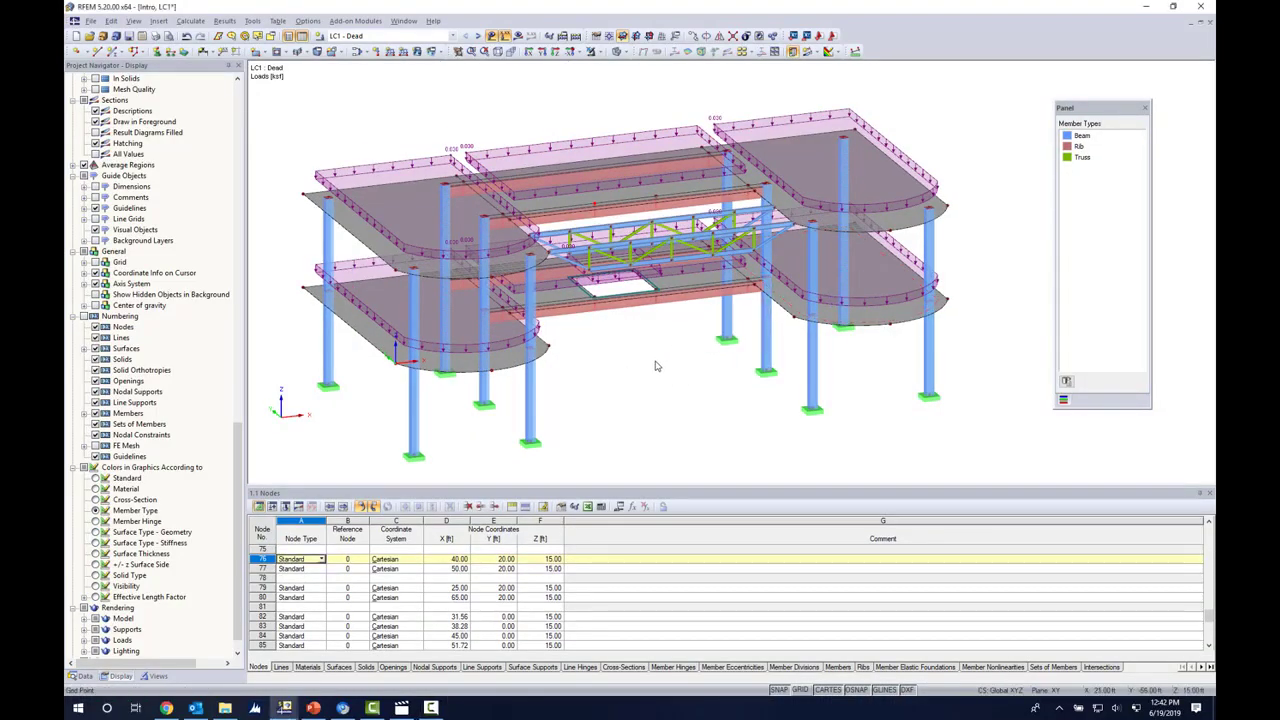
{"action": "middle_click_drag", "start_coordinate": [657, 363], "coordinate": [617, 366], "text": "ctrl"}
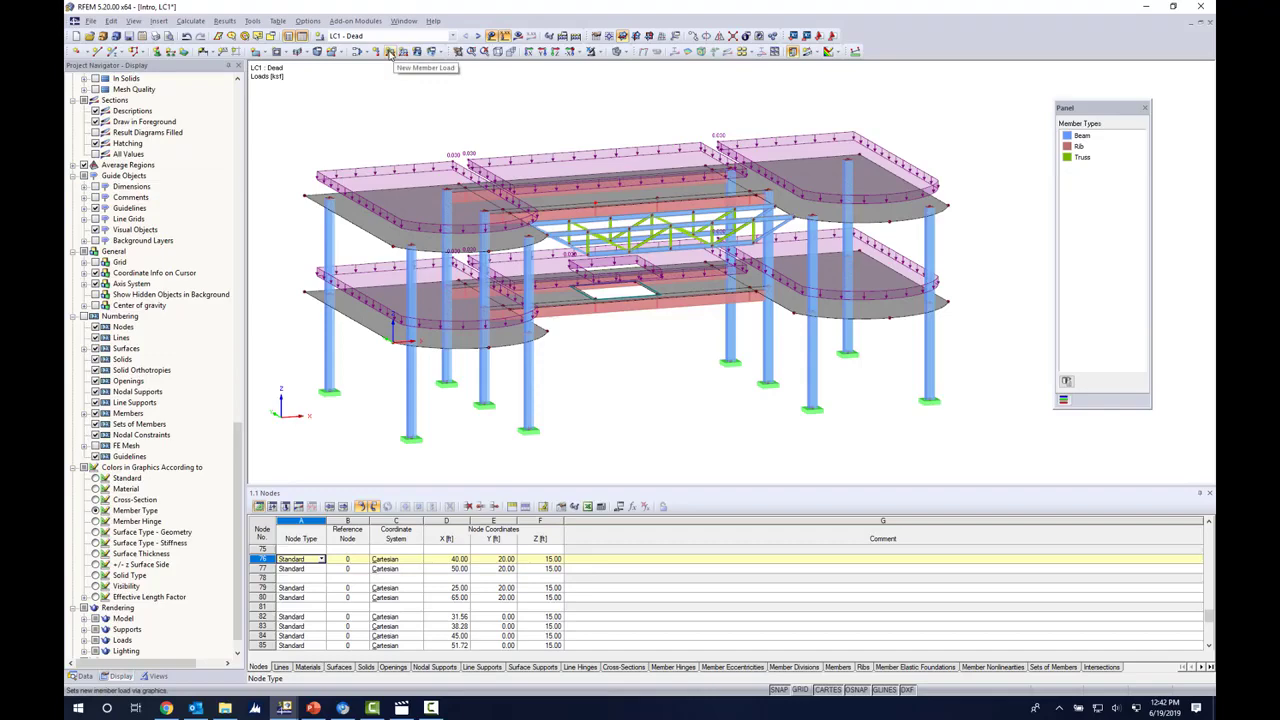
{"action": "left_click", "coordinate": [389, 52]}
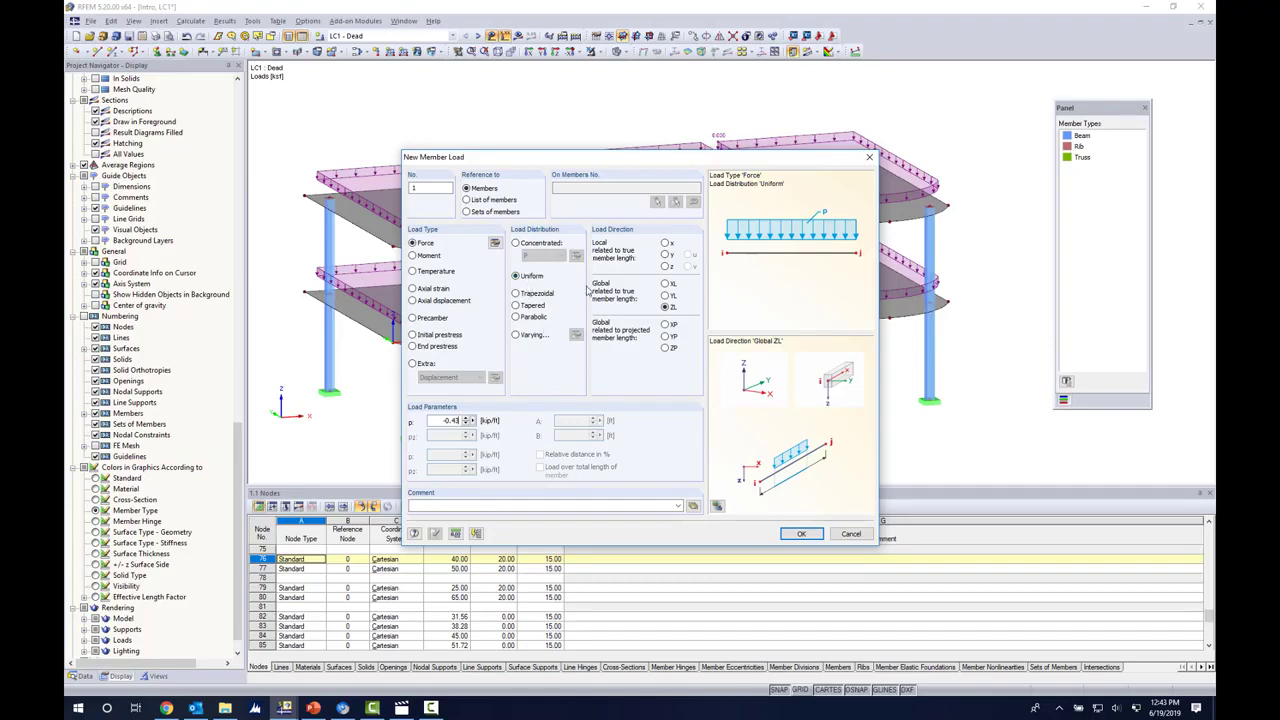
{"action": "left_click", "coordinate": [801, 533]}
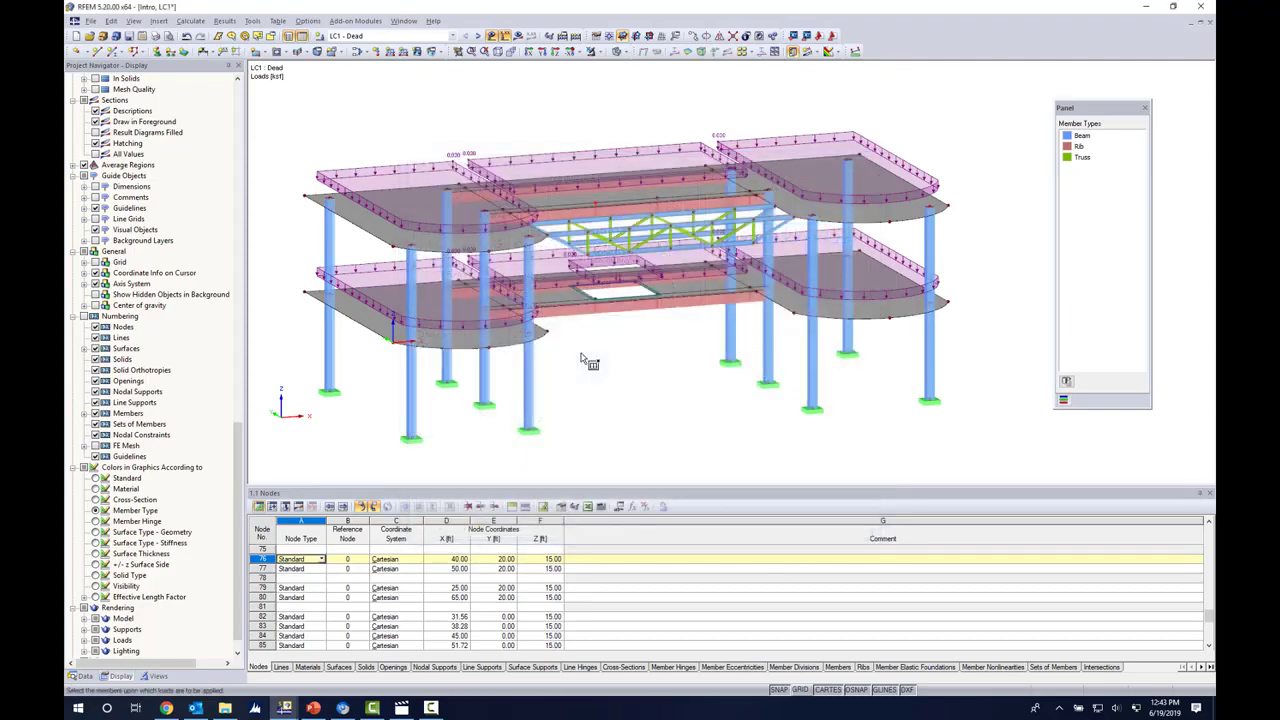
{"action": "left_click", "coordinate": [572, 221]}
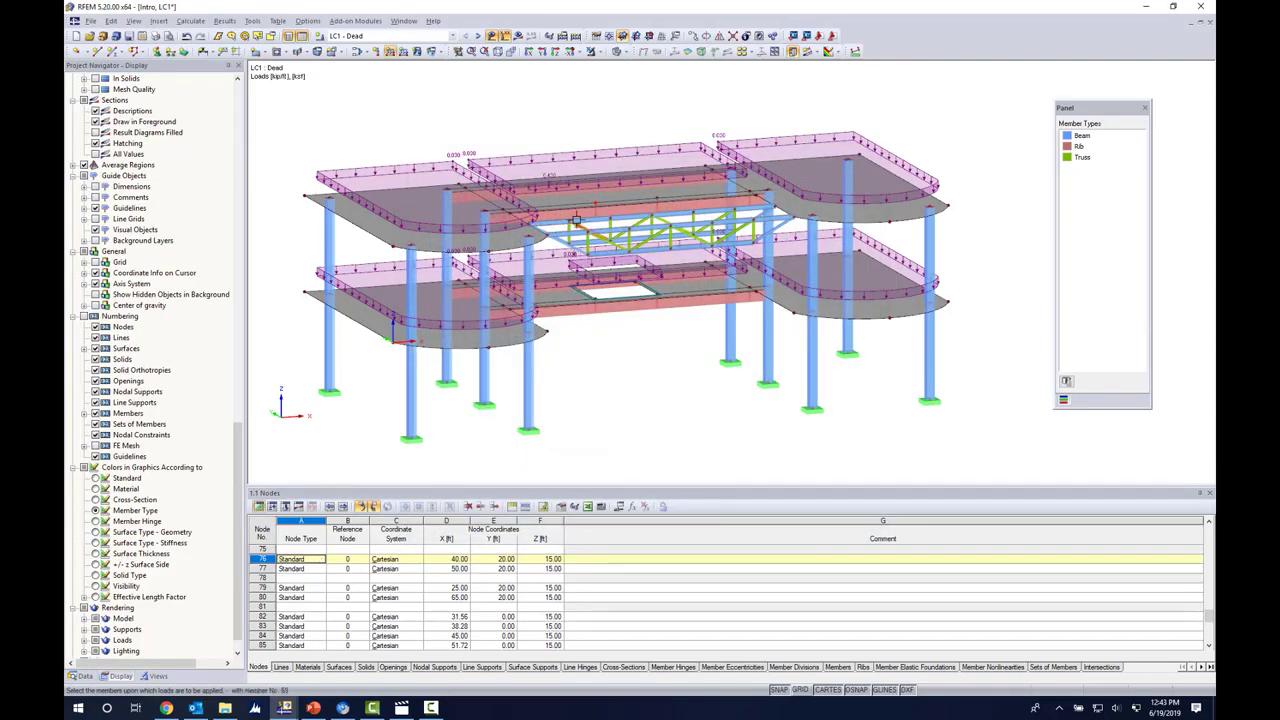
{"action": "left_click", "coordinate": [628, 216]}
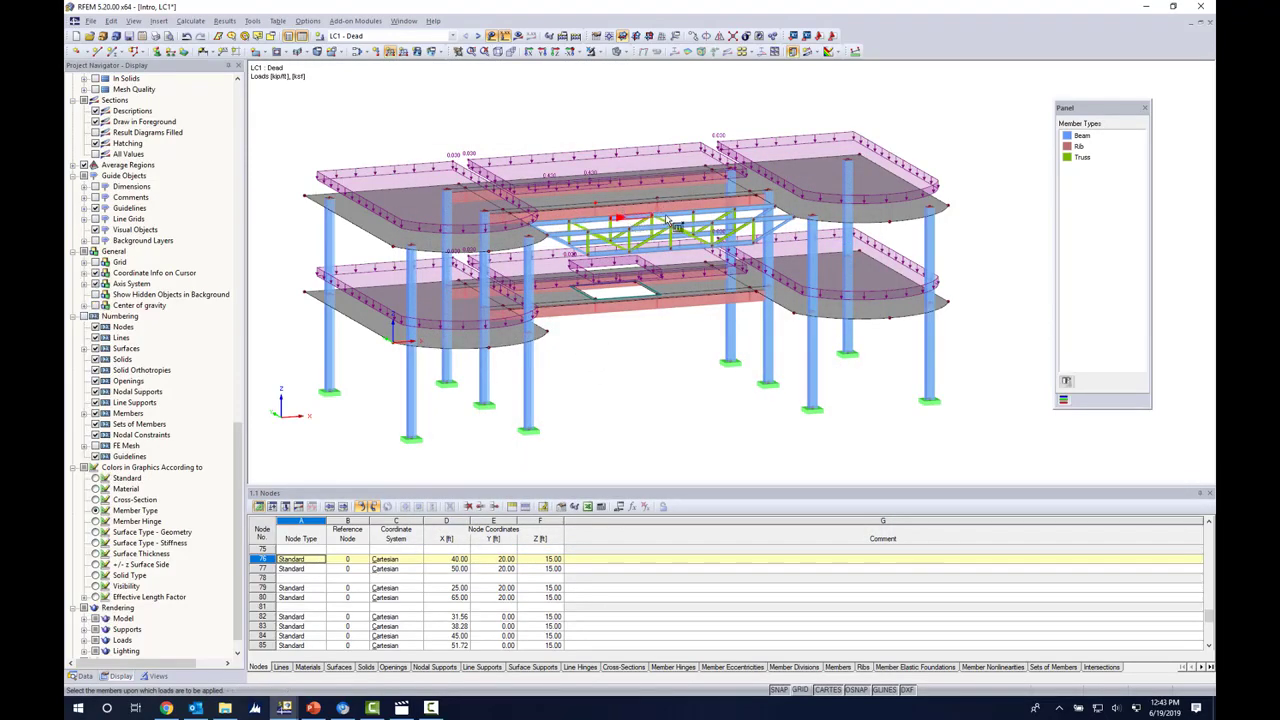
{"action": "left_click", "coordinate": [669, 214]}
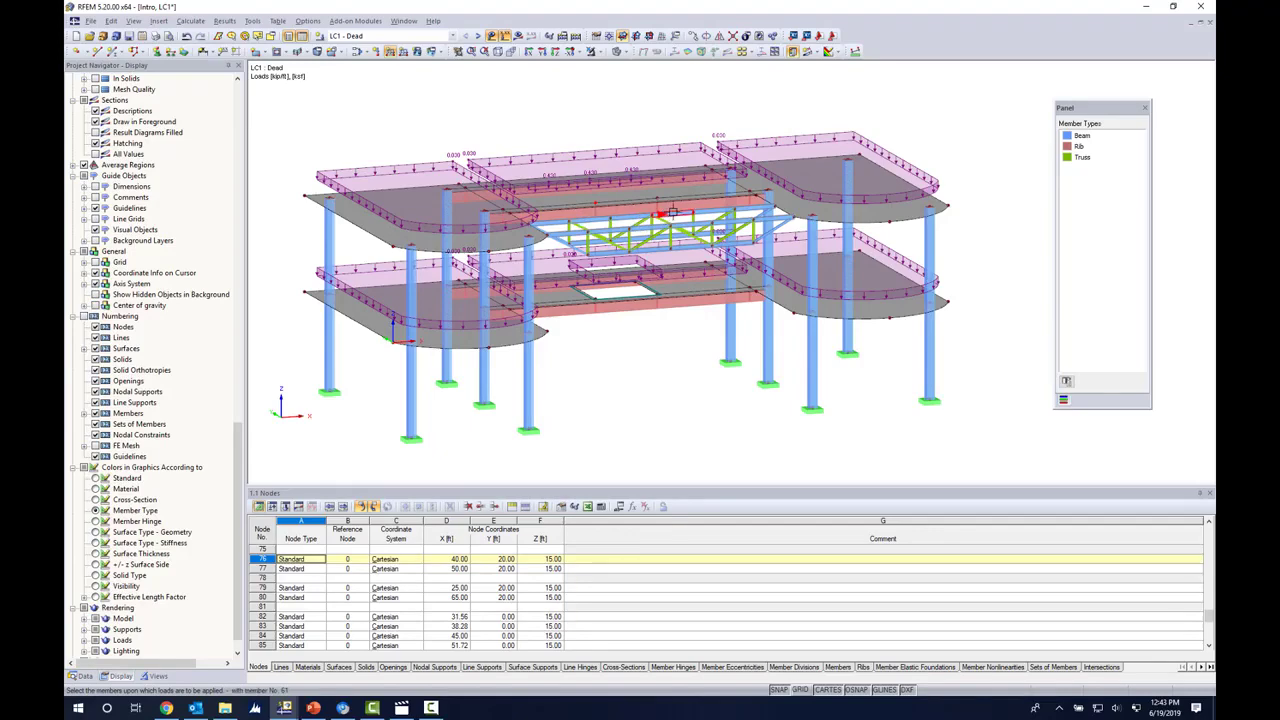
{"action": "left_click", "coordinate": [742, 209]}
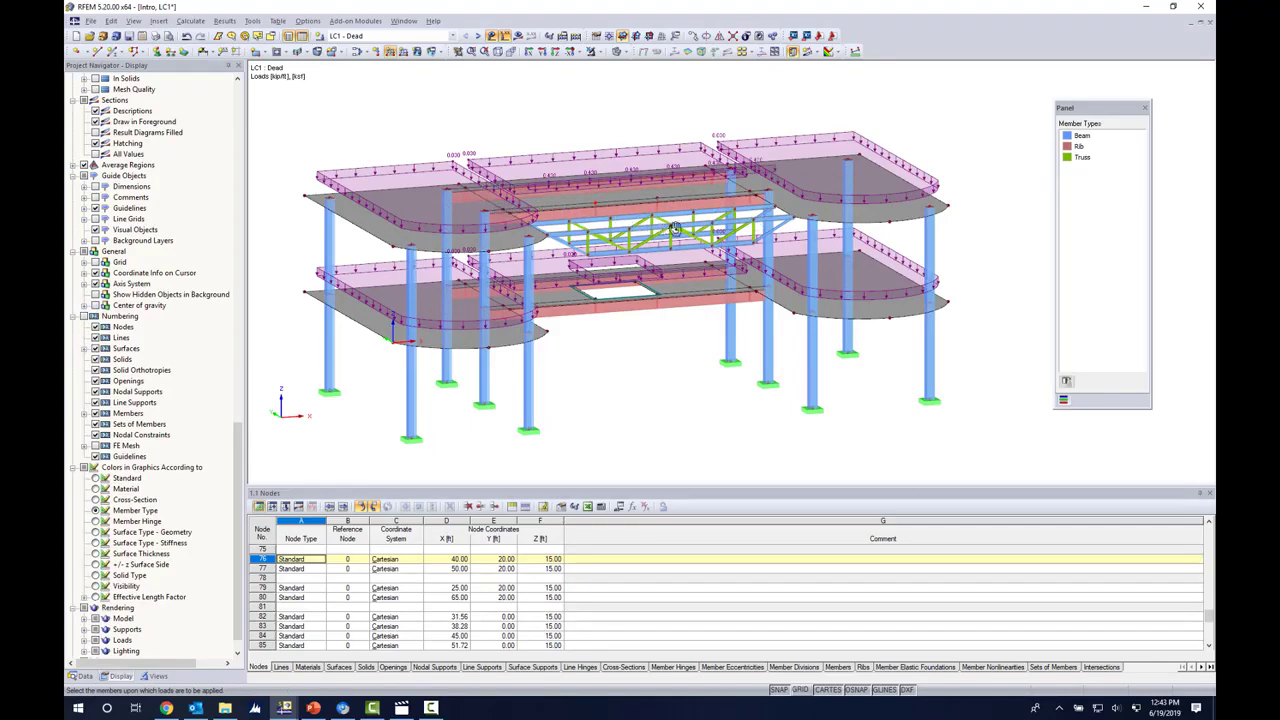
Step: Apply the same -0.43 kip/ft uniform member load in ZL to all top chord segments of the outer truss
{"action": "middle_click_drag", "start_coordinate": [677, 229], "coordinate": [920, 214], "text": "ctrl"}
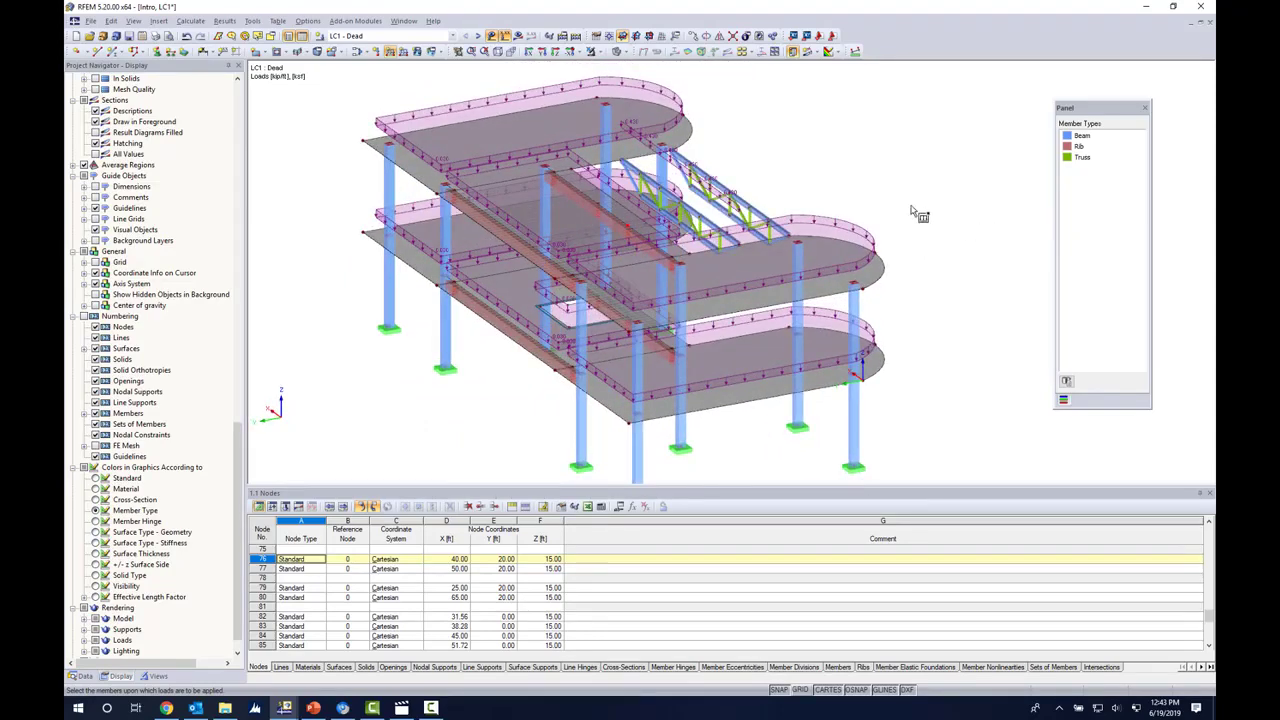
{"action": "middle_click_drag", "start_coordinate": [848, 190], "coordinate": [806, 209], "text": "ctrl"}
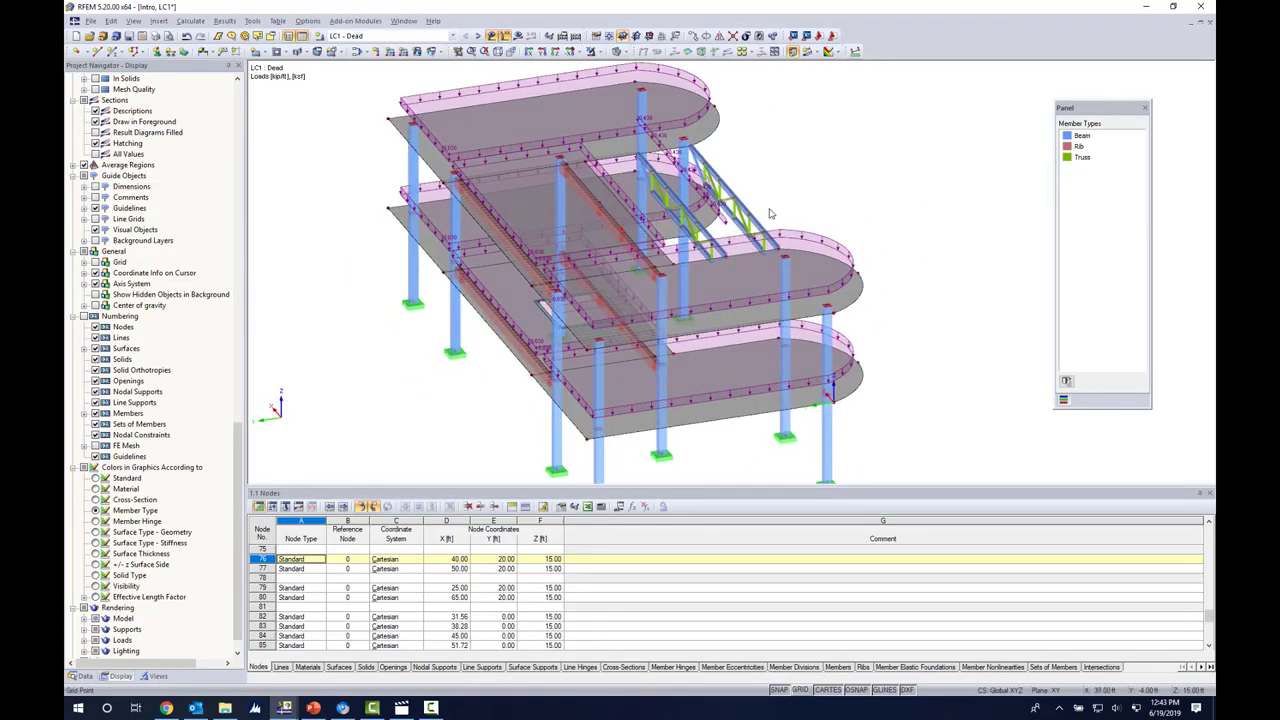
{"action": "scroll", "coordinate": [770, 213], "scroll_direction": "up", "scroll_amount": 5}
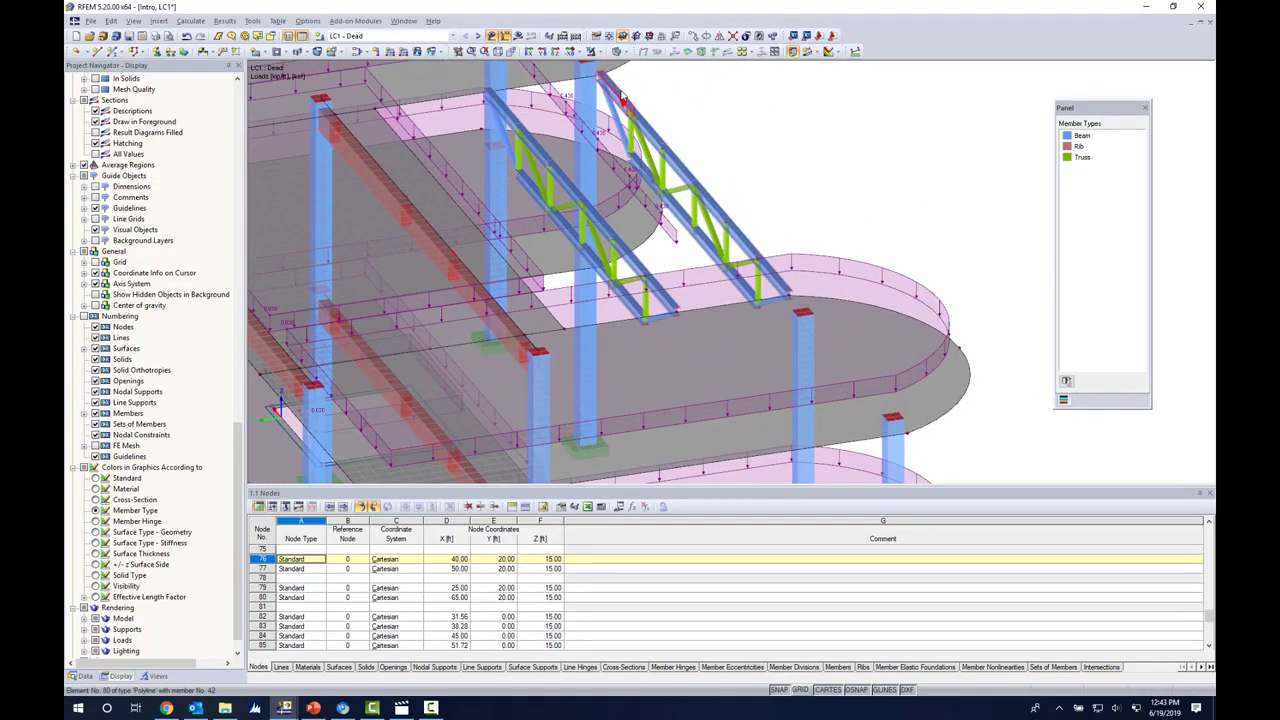
{"action": "middle_click_drag", "start_coordinate": [749, 120], "coordinate": [733, 190]}
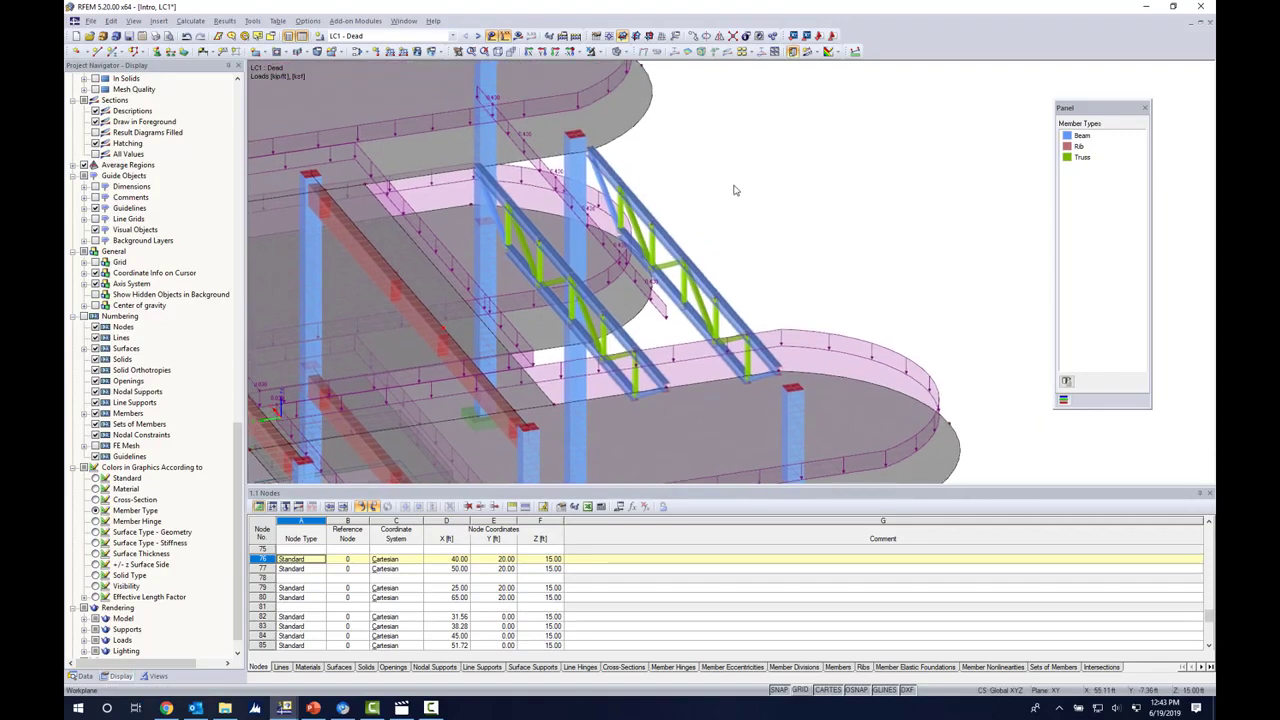
{"action": "right_click", "coordinate": [745, 116]}
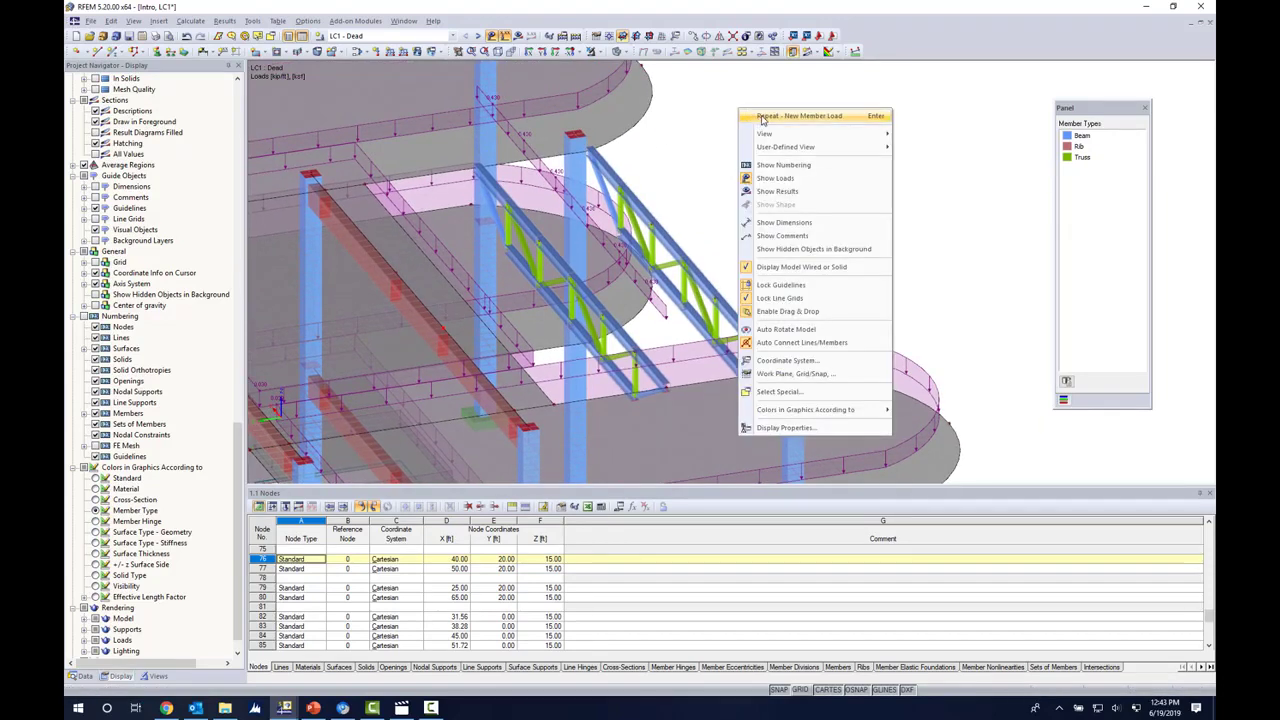
{"action": "left_click", "coordinate": [762, 117]}
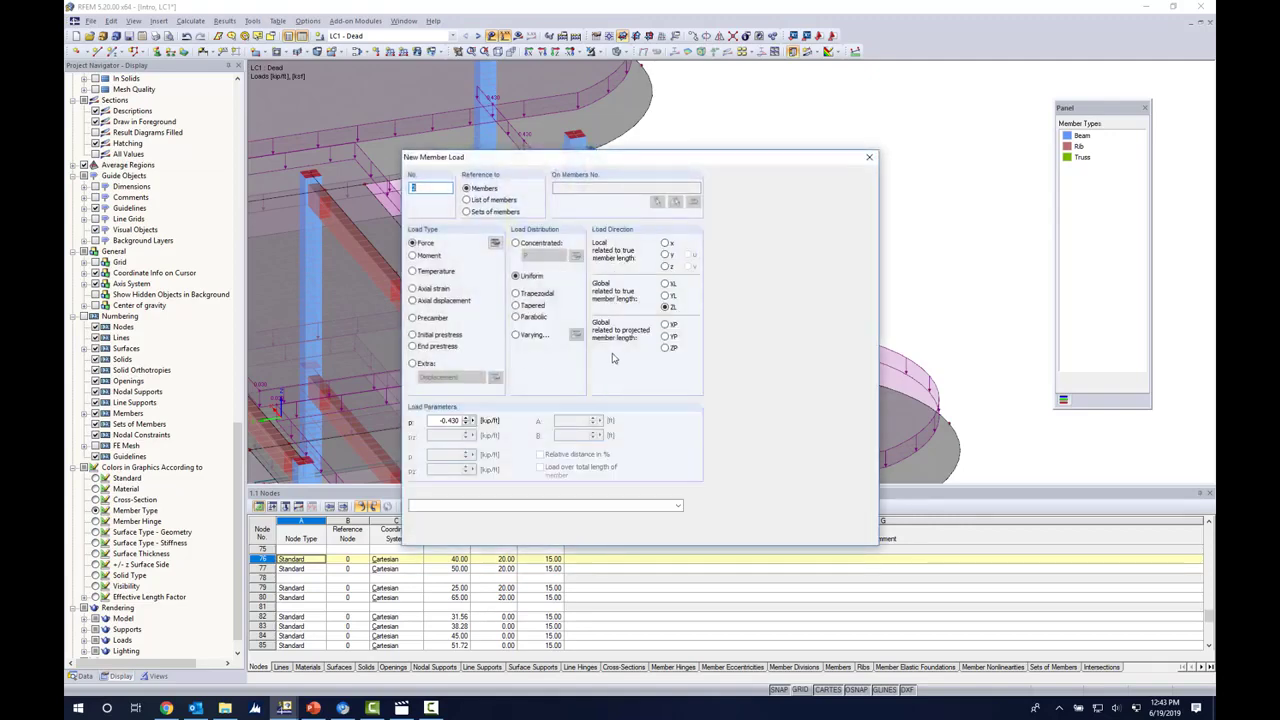
{"action": "left_click", "coordinate": [801, 534]}
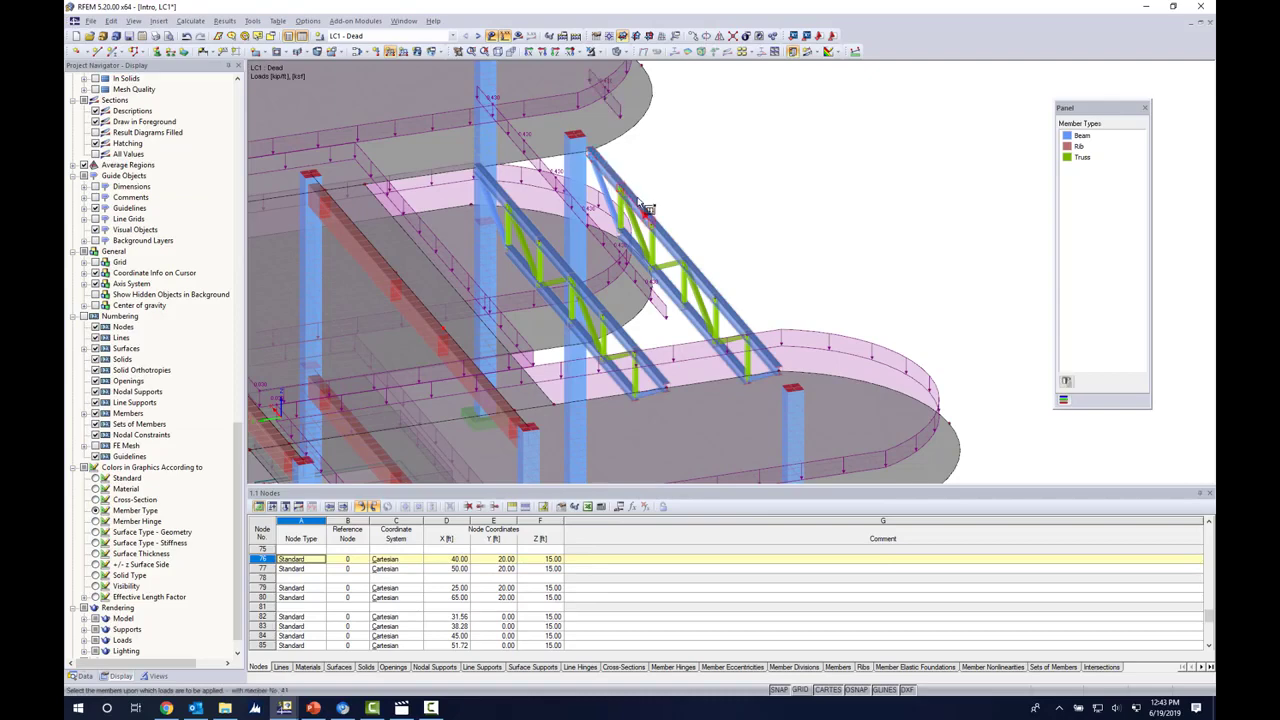
{"action": "left_click", "coordinate": [664, 237]}
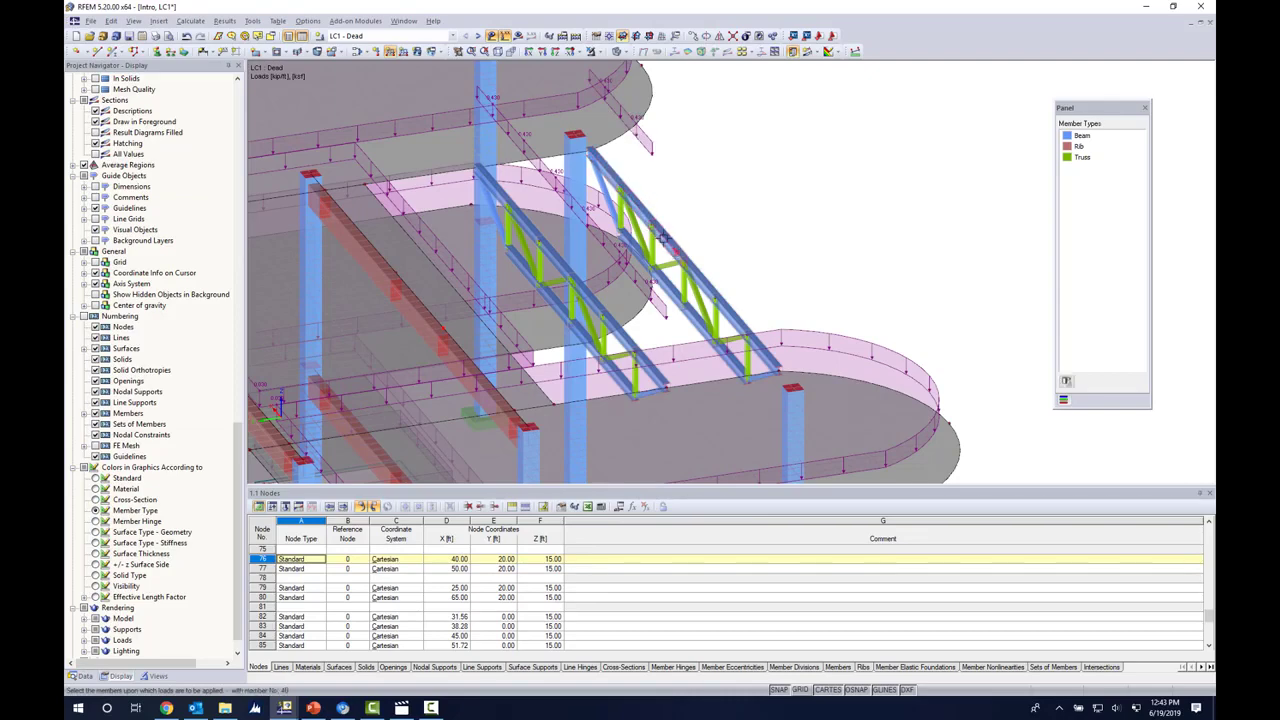
{"action": "left_click", "coordinate": [695, 277]}
{"action": "left_click", "coordinate": [735, 312]}
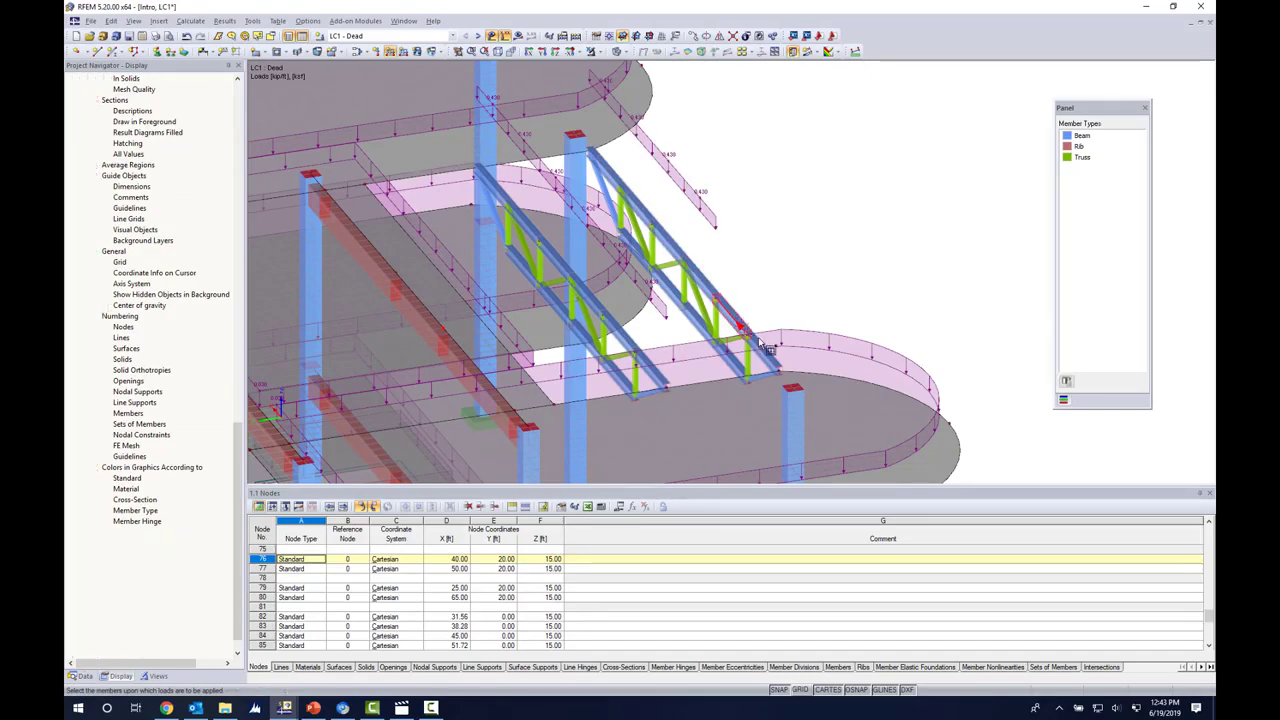
{"action": "left_click", "coordinate": [760, 352]}
{"action": "right_click", "coordinate": [822, 234]}
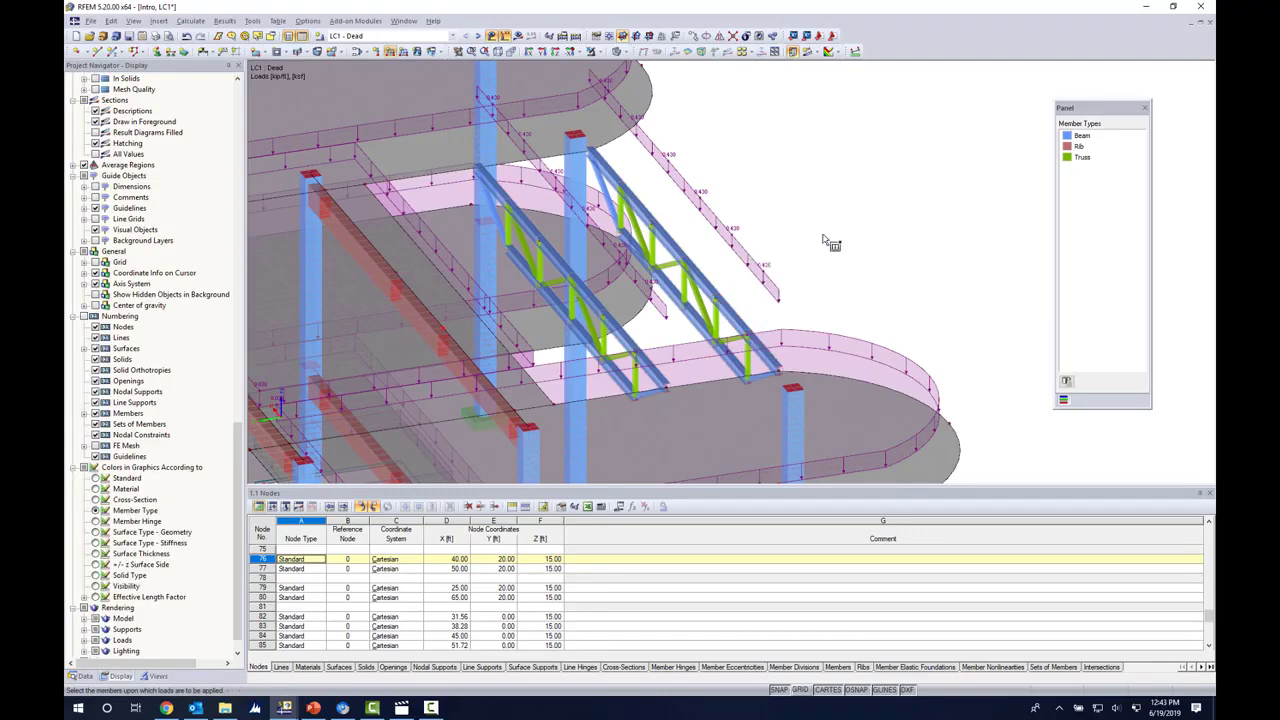
{"action": "scroll", "coordinate": [845, 186], "scroll_direction": "down", "scroll_amount": 2}
{"action": "scroll", "coordinate": [845, 186], "scroll_direction": "down", "scroll_amount": 3}
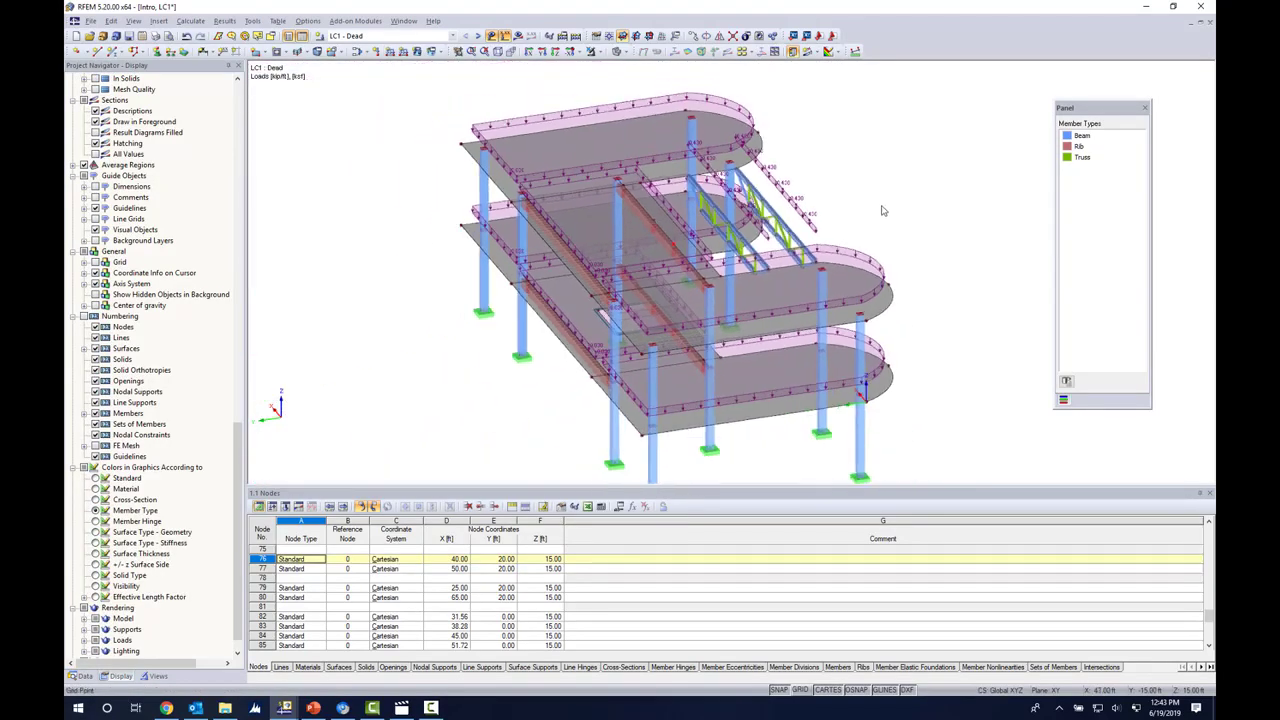
{"action": "middle_click_drag", "start_coordinate": [870, 222], "coordinate": [490, 148], "text": "ctrl"}
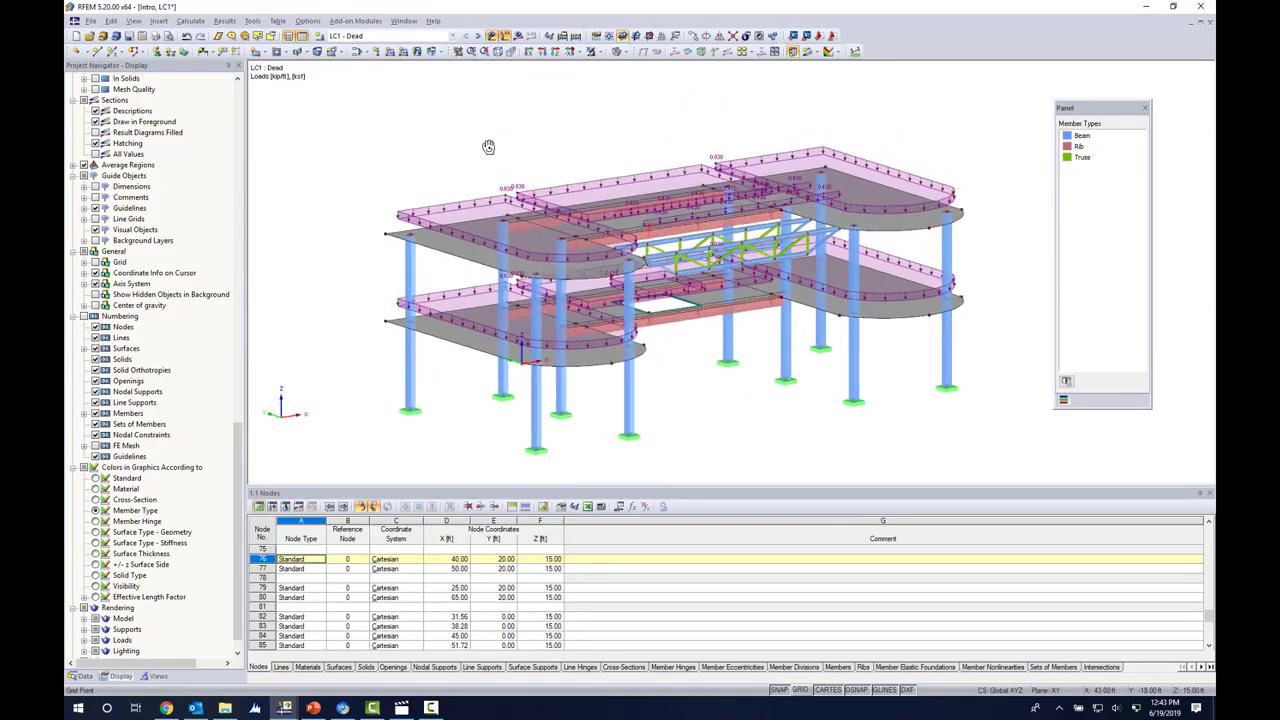
{"action": "mouse_move", "coordinate": [578, 176]}
{"action": "middle_mouse_down", "text": "ctrl"}
{"action": "mouse_move", "coordinate": [569, 169]}
{"action": "mouse_move", "coordinate": [578, 195]}
{"action": "middle_mouse_up", "text": "ctrl"}
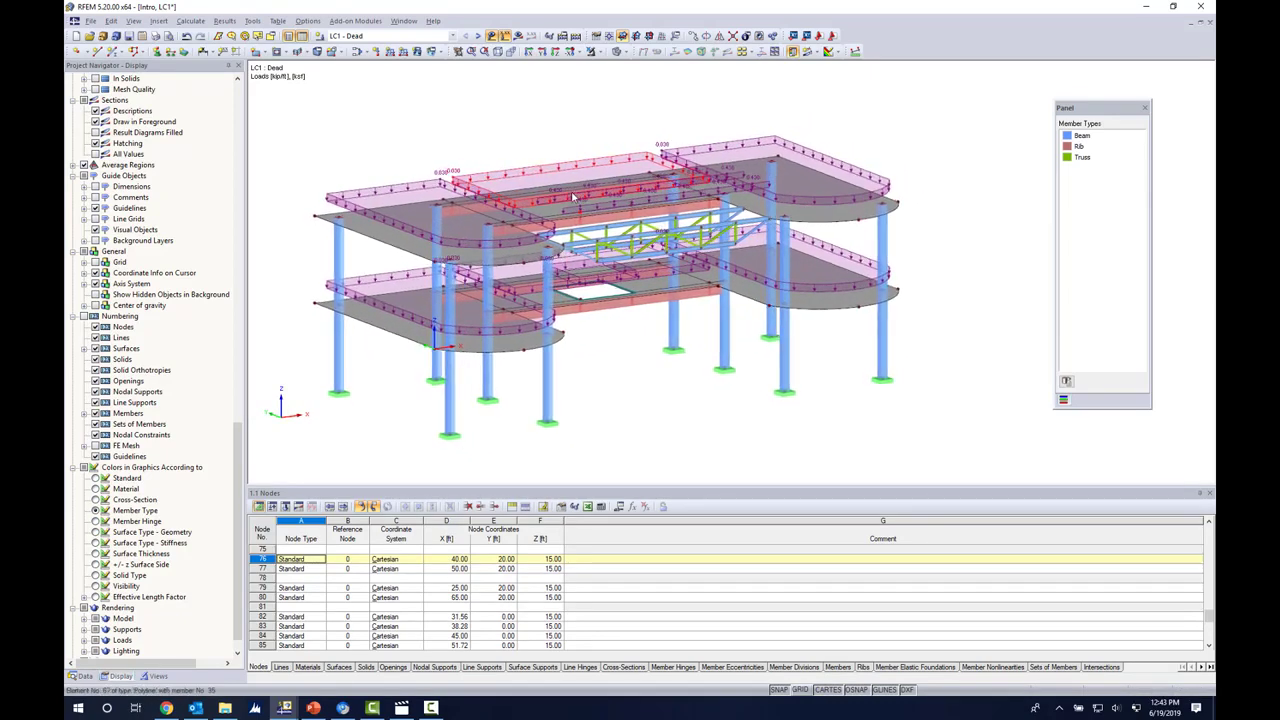
{"action": "scroll", "coordinate": [577, 197], "scroll_direction": "up", "scroll_amount": 2}
{"action": "middle_click_drag", "start_coordinate": [643, 289], "coordinate": [646, 272]}
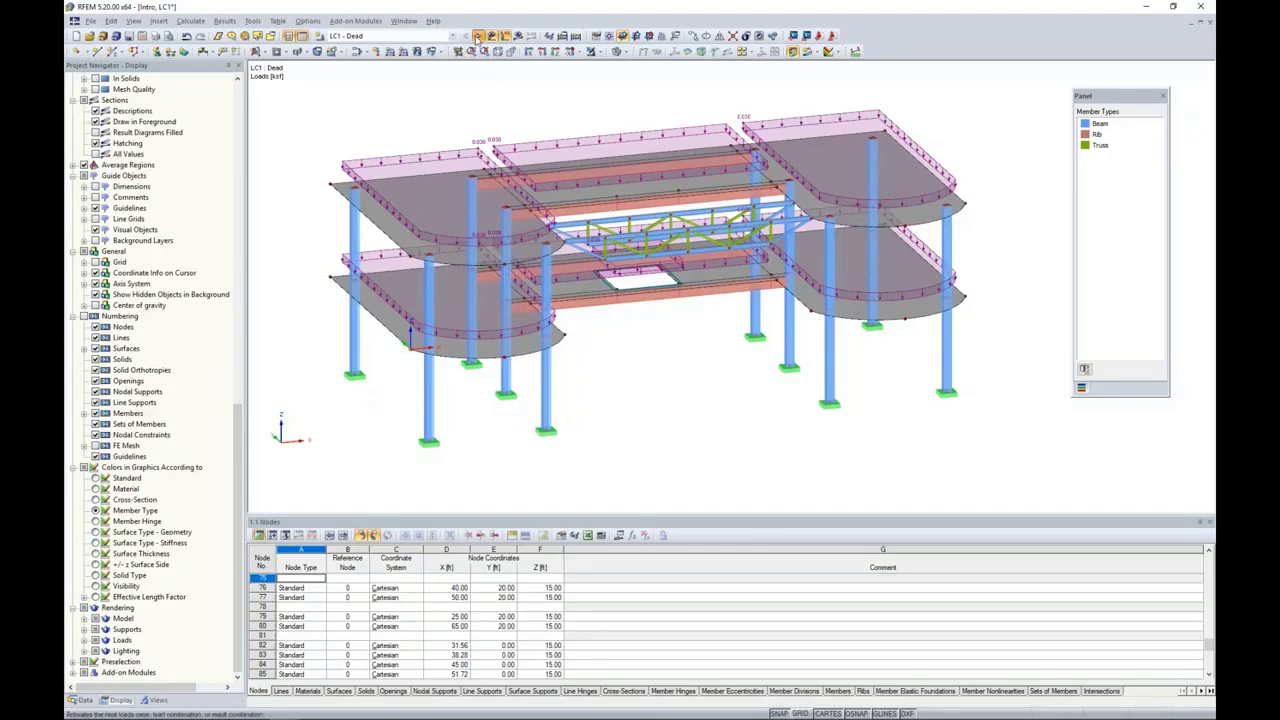
Step: In load case LC2 - Live, apply a uniform surface load of -0.1 ksf in global ZL to all lower-level slab surfaces
{"action": "left_click", "coordinate": [478, 36]}
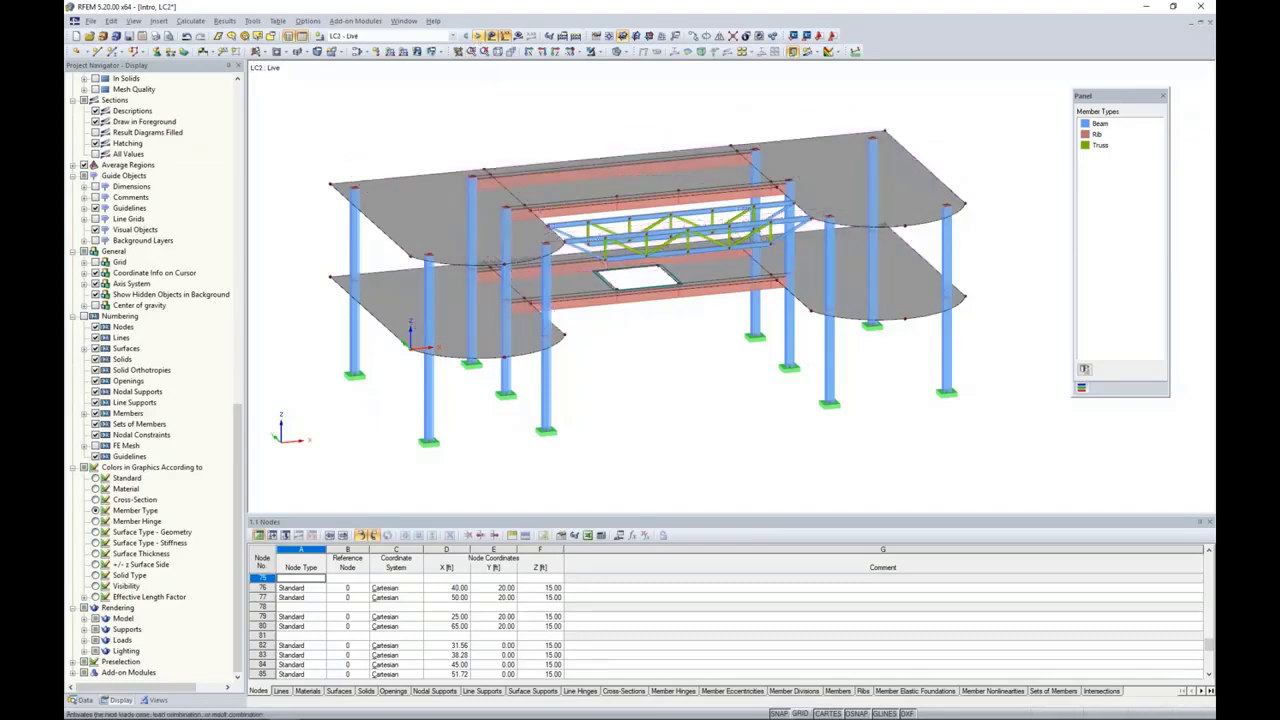
{"action": "middle_click_drag", "start_coordinate": [646, 381], "coordinate": [565, 332], "text": "ctrl"}
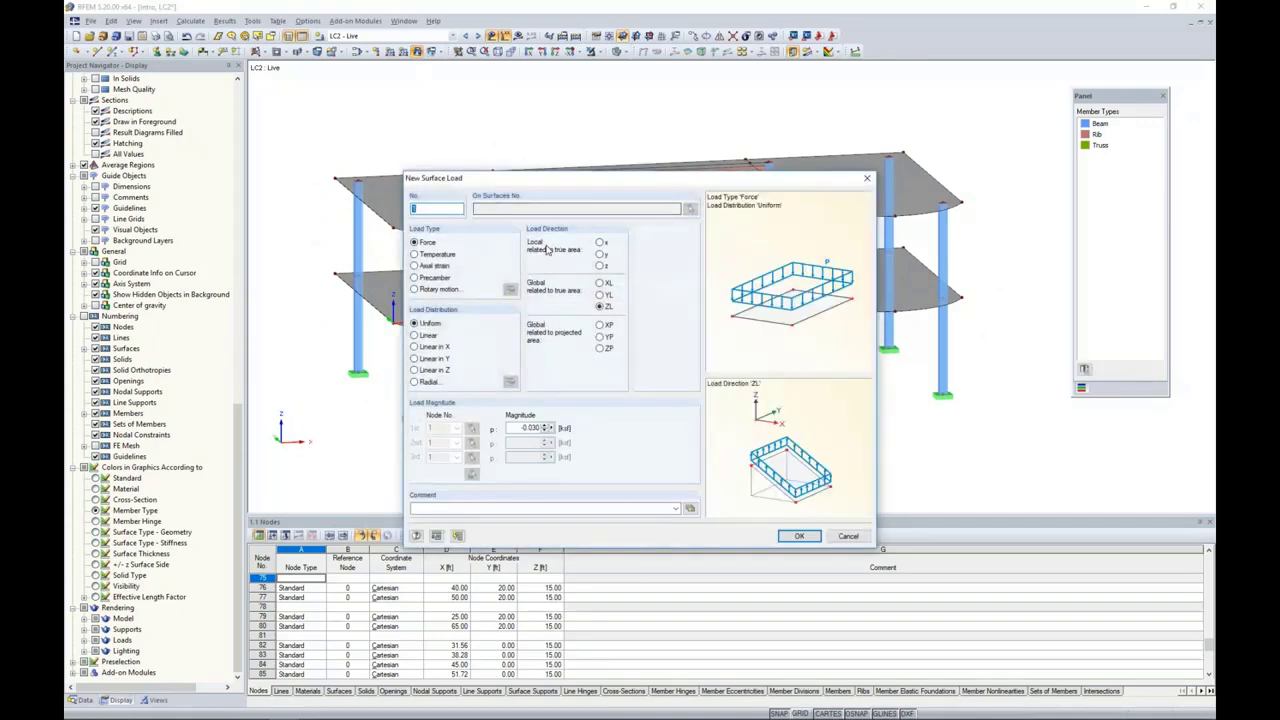
{"action": "left_click", "coordinate": [512, 427]}
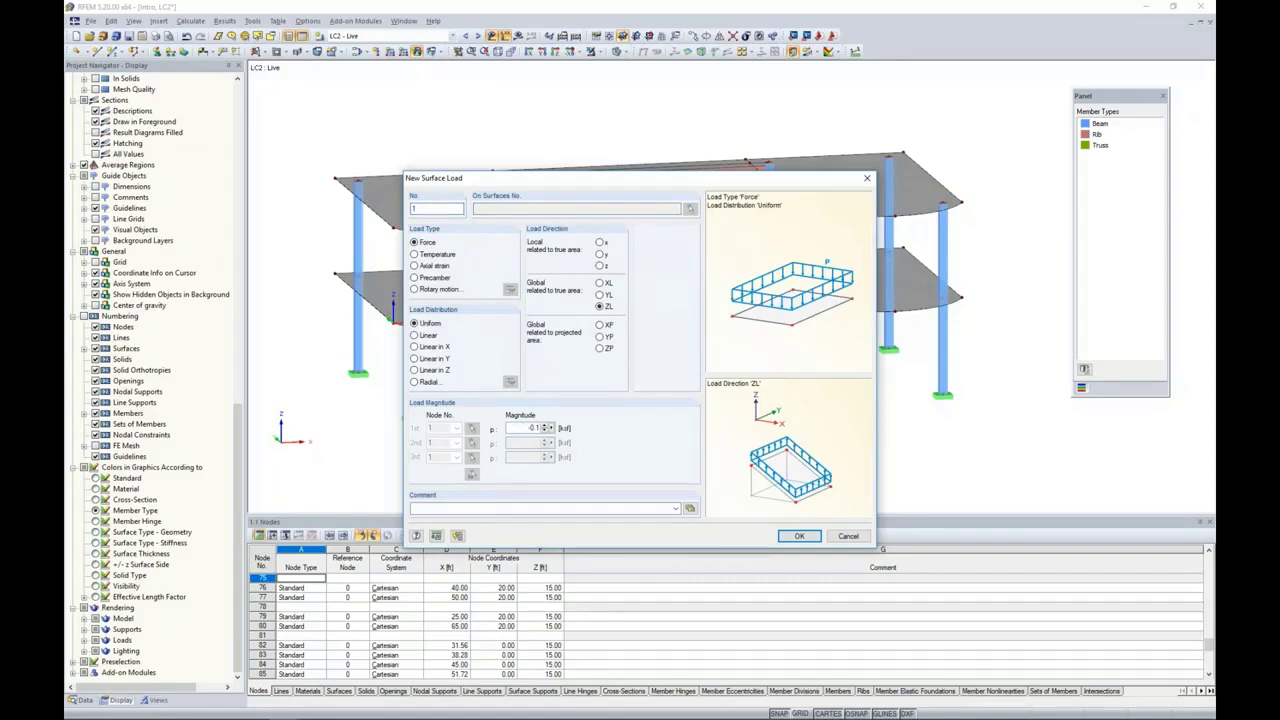
{"action": "left_click", "coordinate": [799, 536]}
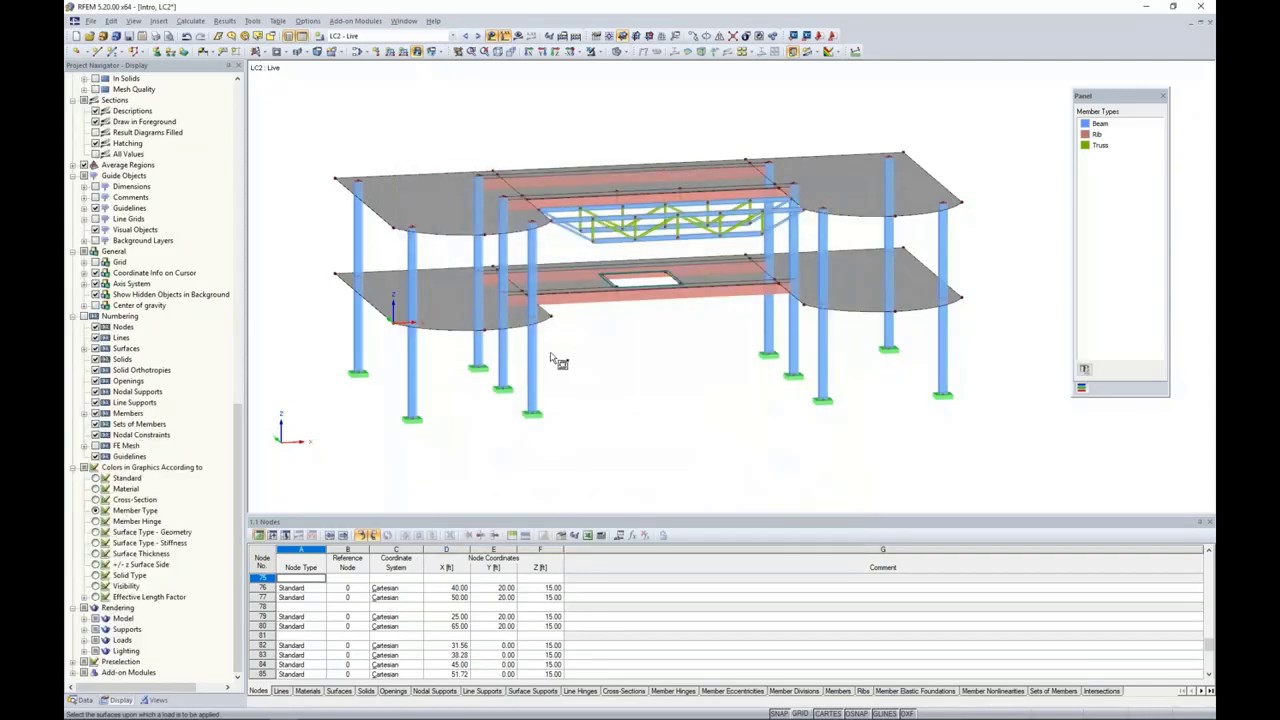
{"action": "middle_click_drag", "start_coordinate": [675, 396], "coordinate": [624, 355], "text": "ctrl"}
{"action": "left_click_drag", "start_coordinate": [322, 246], "coordinate": [971, 333]}
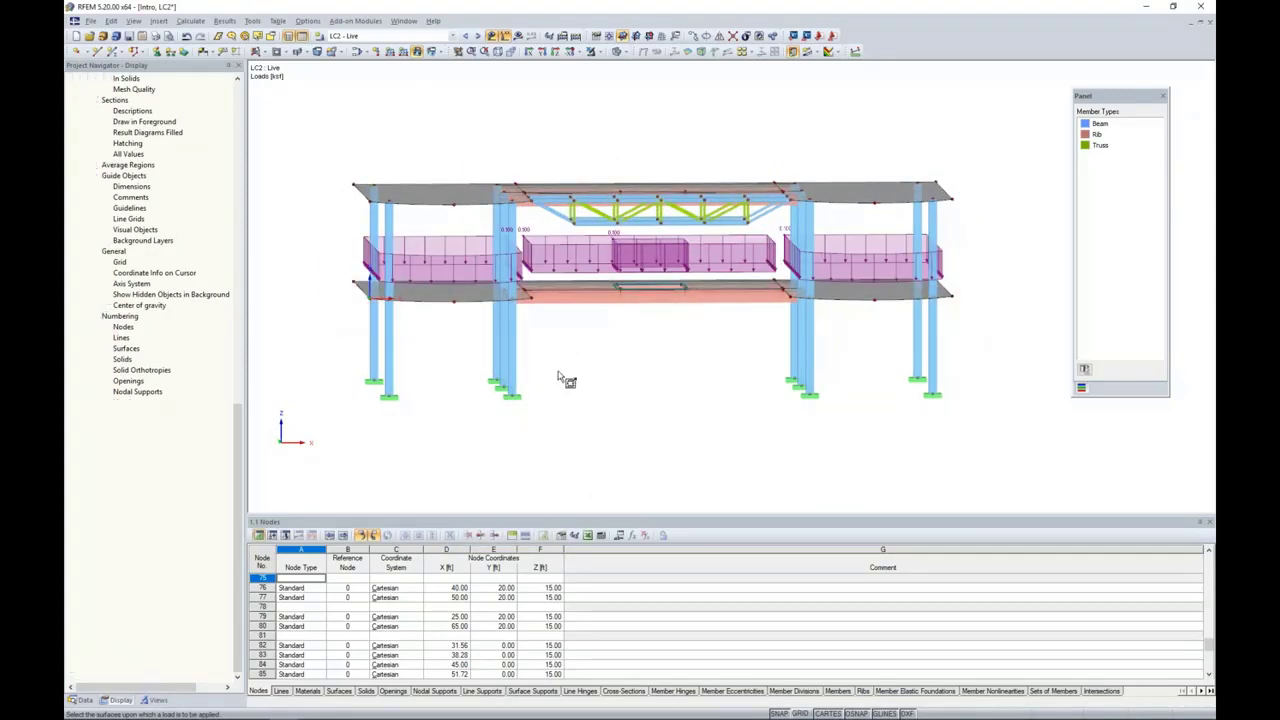
{"action": "middle_click_drag", "start_coordinate": [566, 374], "coordinate": [618, 404], "text": "ctrl"}
{"action": "right_click", "coordinate": [635, 358]}
{"action": "middle_click_drag", "start_coordinate": [628, 345], "coordinate": [679, 381]}
{"action": "scroll", "coordinate": [637, 384], "scroll_direction": "up", "scroll_amount": 3}
{"action": "scroll", "coordinate": [679, 381], "scroll_direction": "down", "scroll_amount": 1}
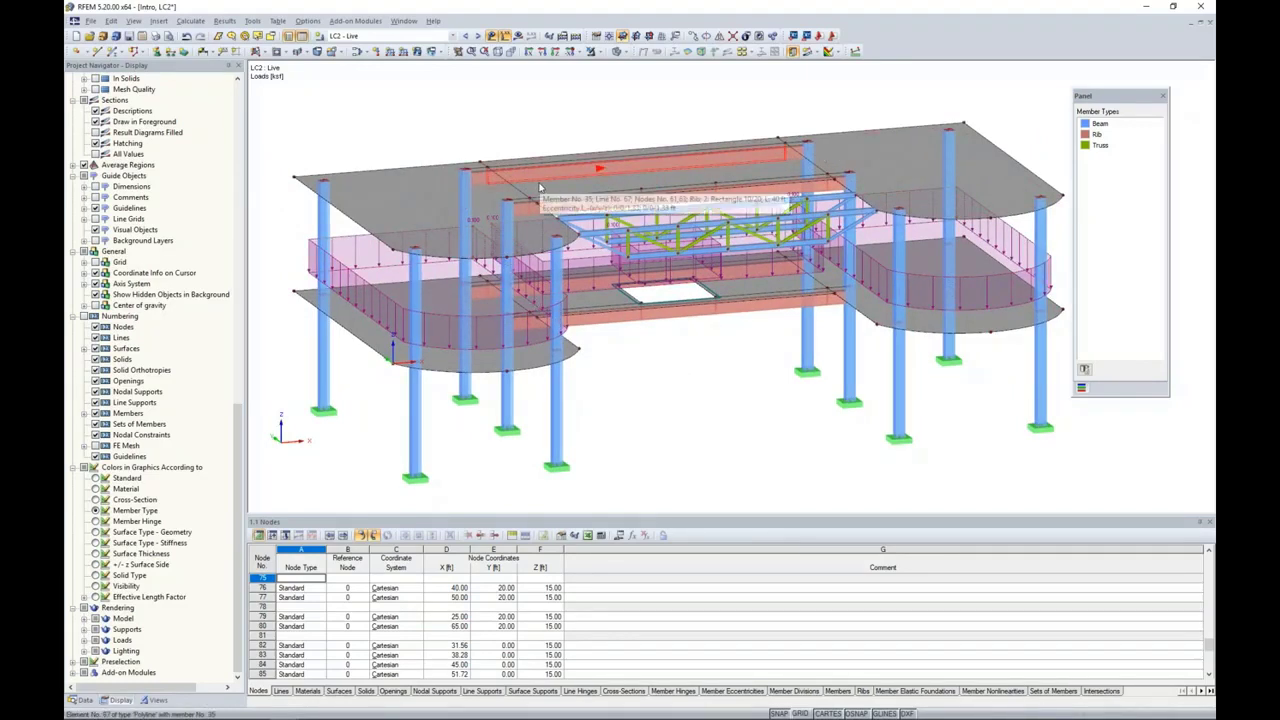
{"action": "middle_click_drag", "start_coordinate": [466, 146], "coordinate": [466, 152], "text": "ctrl"}
{"action": "right_click", "coordinate": [466, 152]}
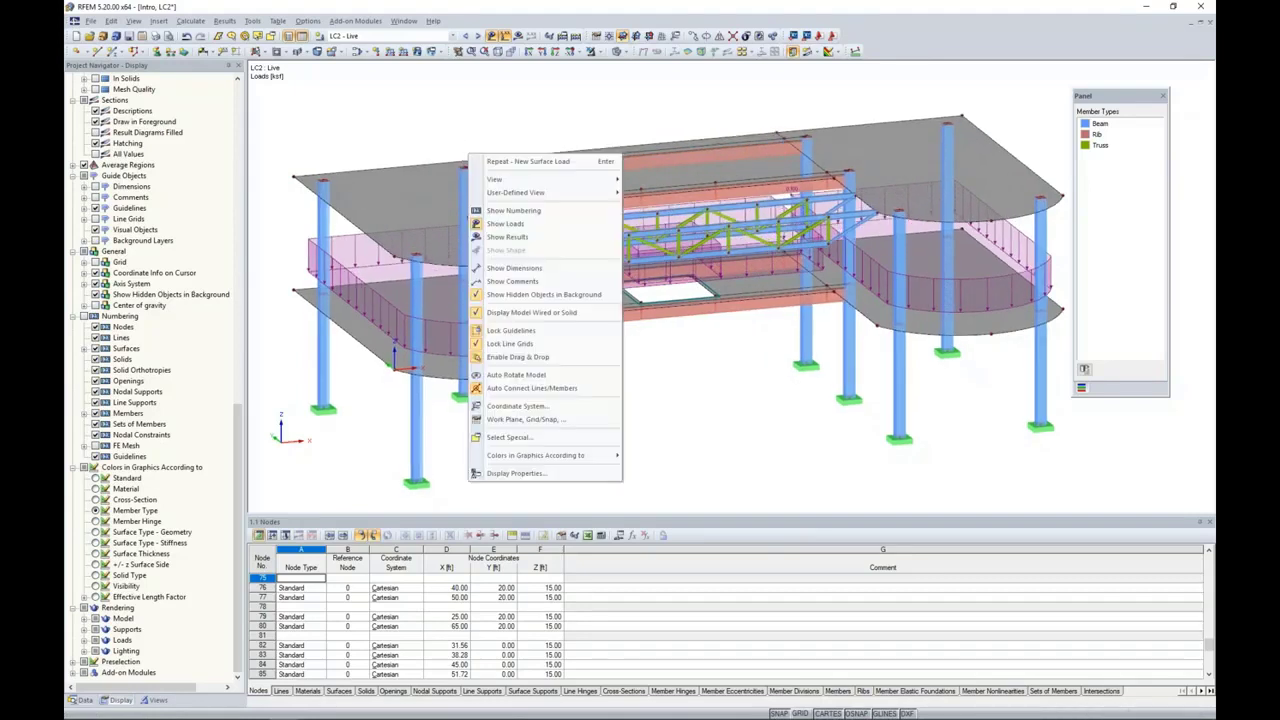
{"action": "left_click", "coordinate": [415, 121]}
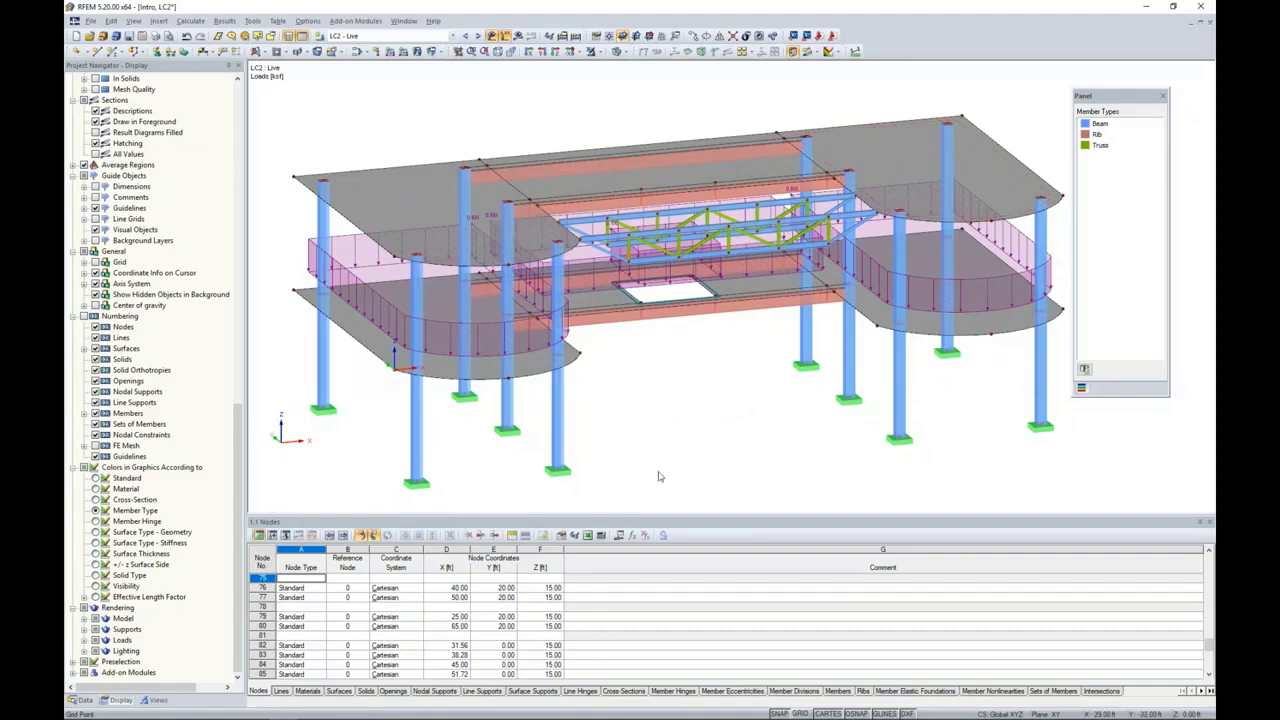
Step: Select the whole upper level with its slabs, ribs and trusses and isolate it using visibility by selected objects
{"action": "left_click_drag", "start_coordinate": [652, 516], "coordinate": [653, 548]}
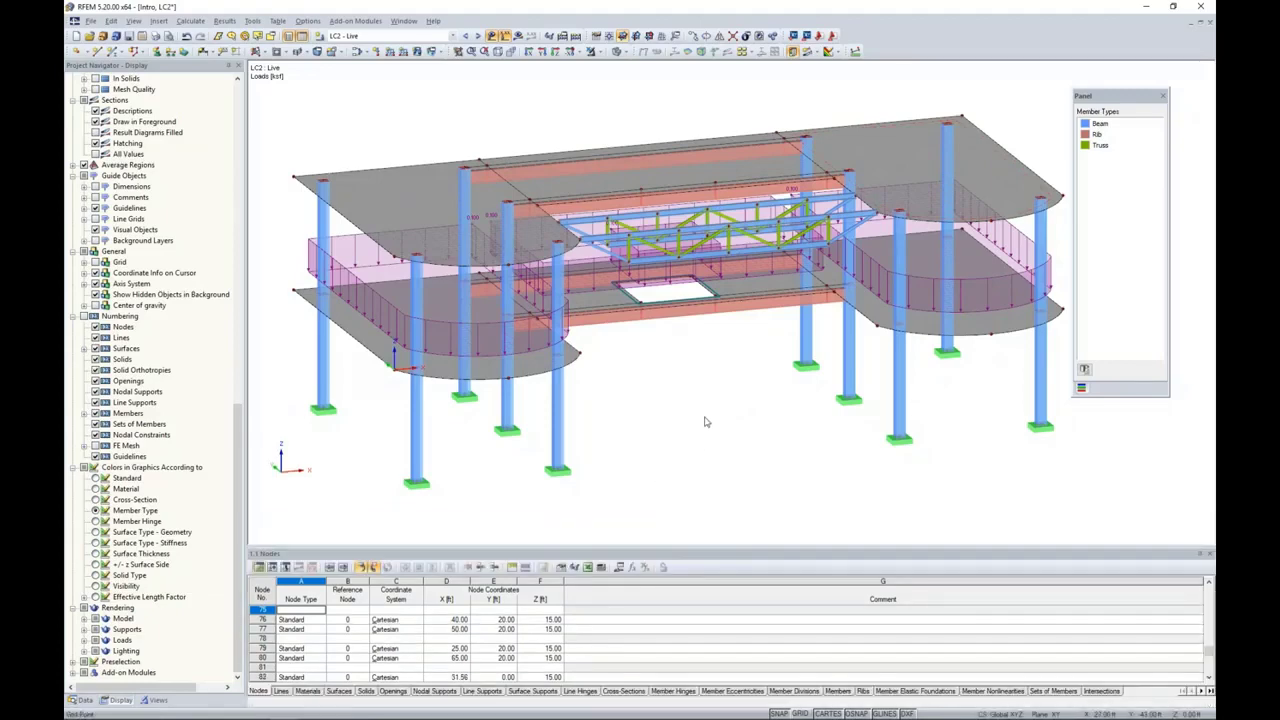
{"action": "middle_click_drag", "start_coordinate": [765, 425], "coordinate": [656, 360], "text": "ctrl"}
{"action": "scroll", "coordinate": [696, 376], "scroll_direction": "down", "scroll_amount": 1}
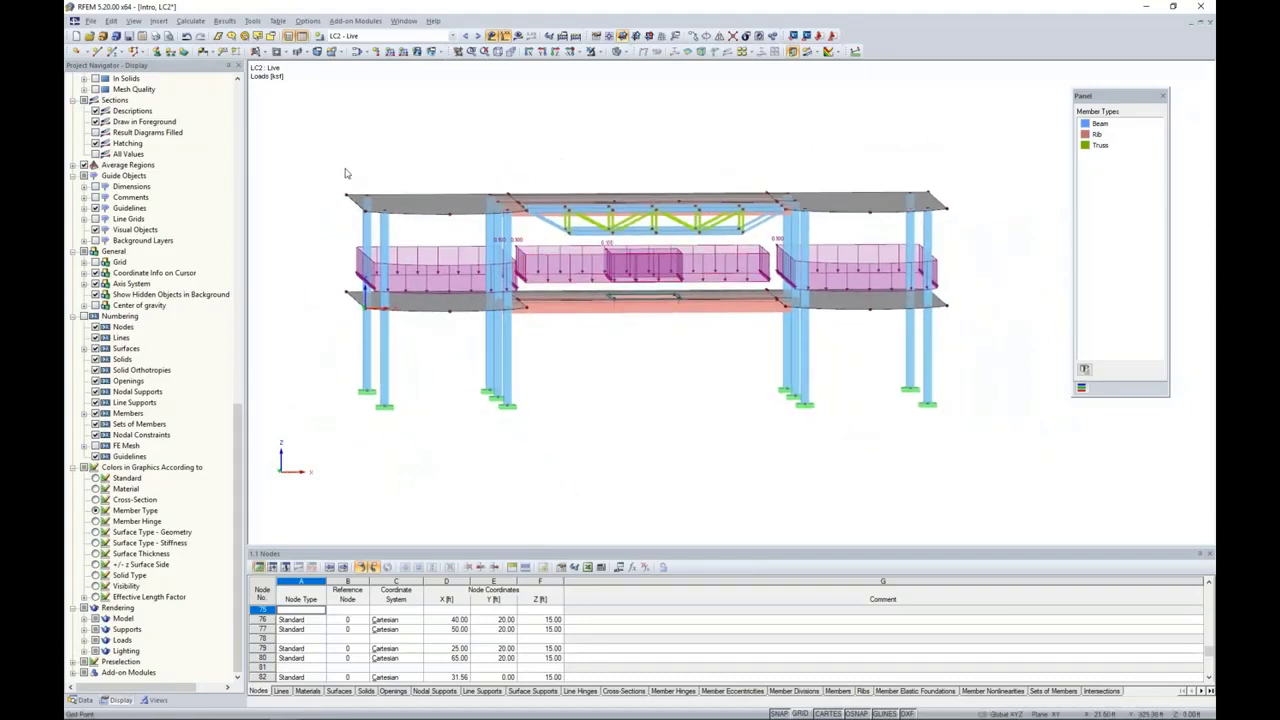
{"action": "left_click_drag", "start_coordinate": [585, 242], "coordinate": [966, 247]}
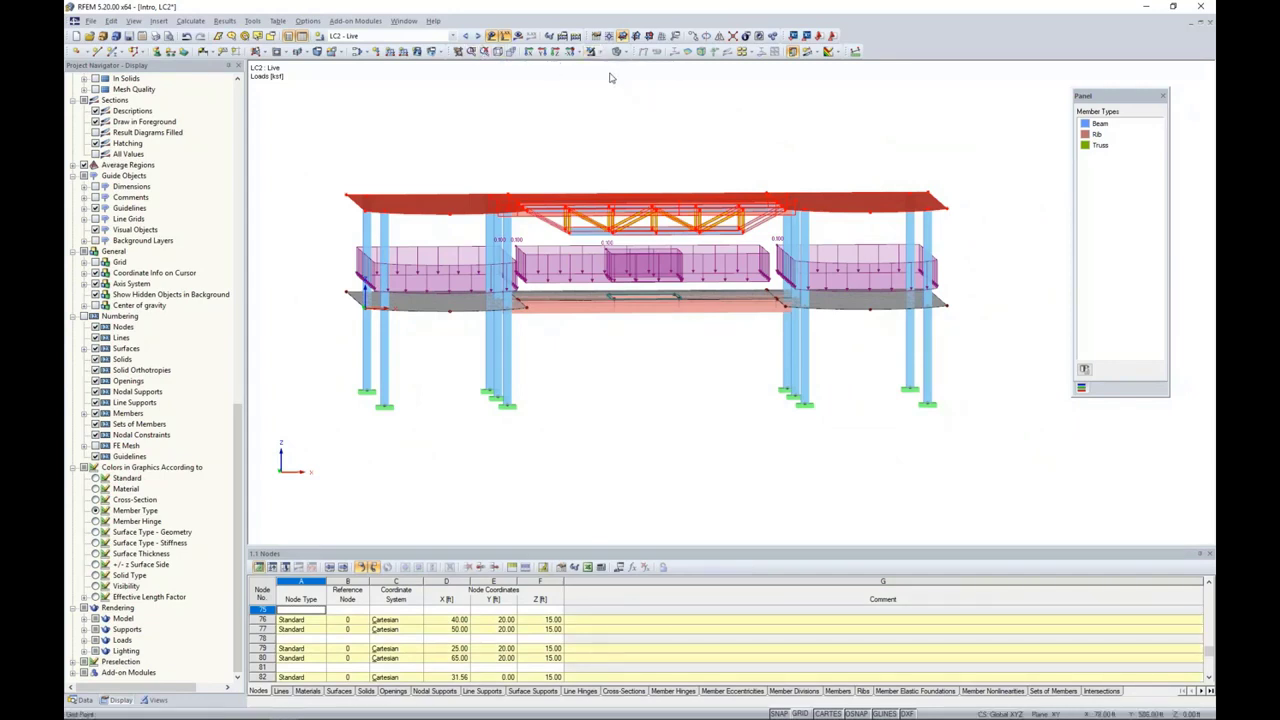
{"action": "left_click", "coordinate": [598, 51]}
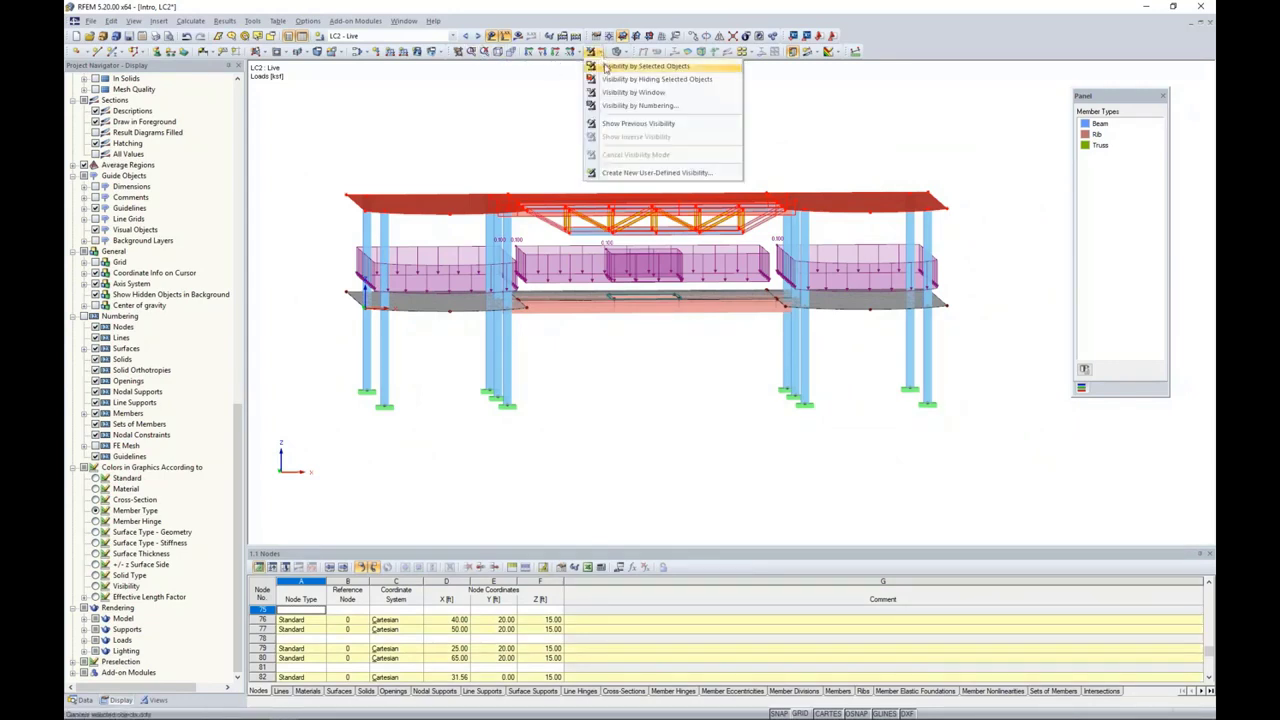
{"action": "left_click", "coordinate": [605, 66]}
{"action": "middle_click_drag", "start_coordinate": [544, 165], "coordinate": [500, 203], "text": "ctrl"}
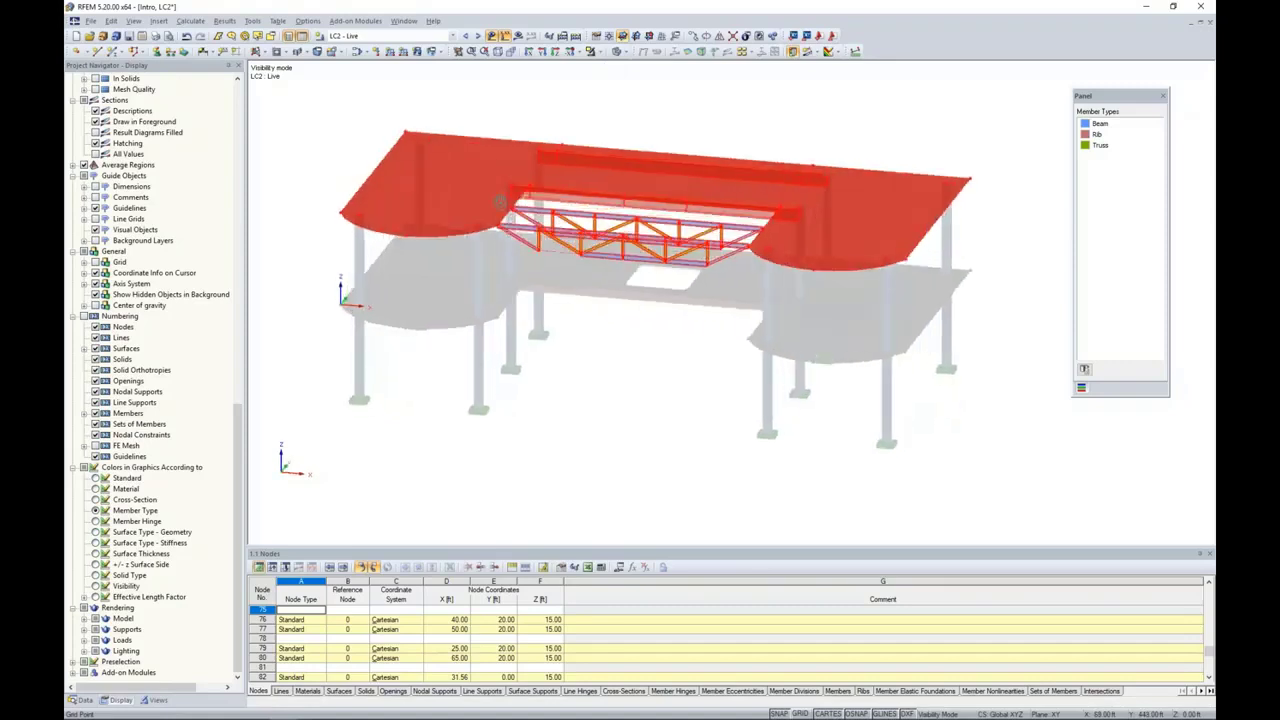
Step: Turn on the grid, set the work plane origin at the upper slab's back corner node, and clear the selection
{"action": "left_click", "coordinate": [799, 713]}
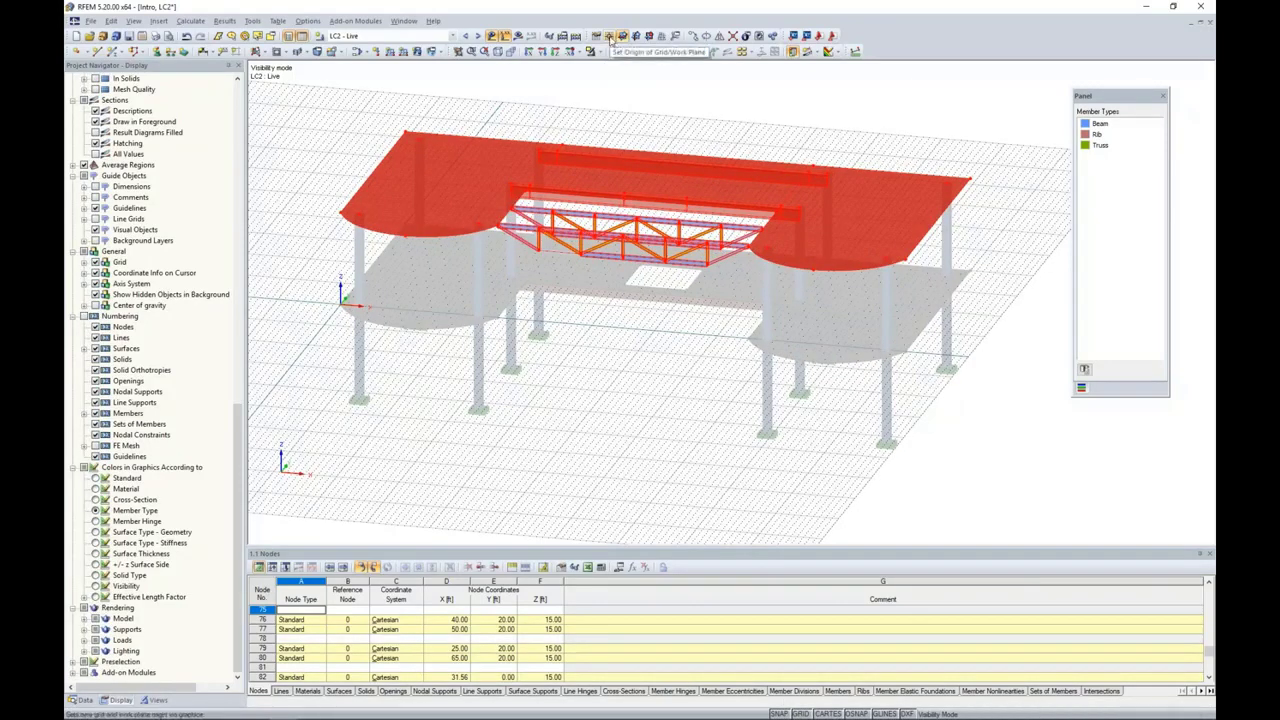
{"action": "left_click", "coordinate": [611, 37]}
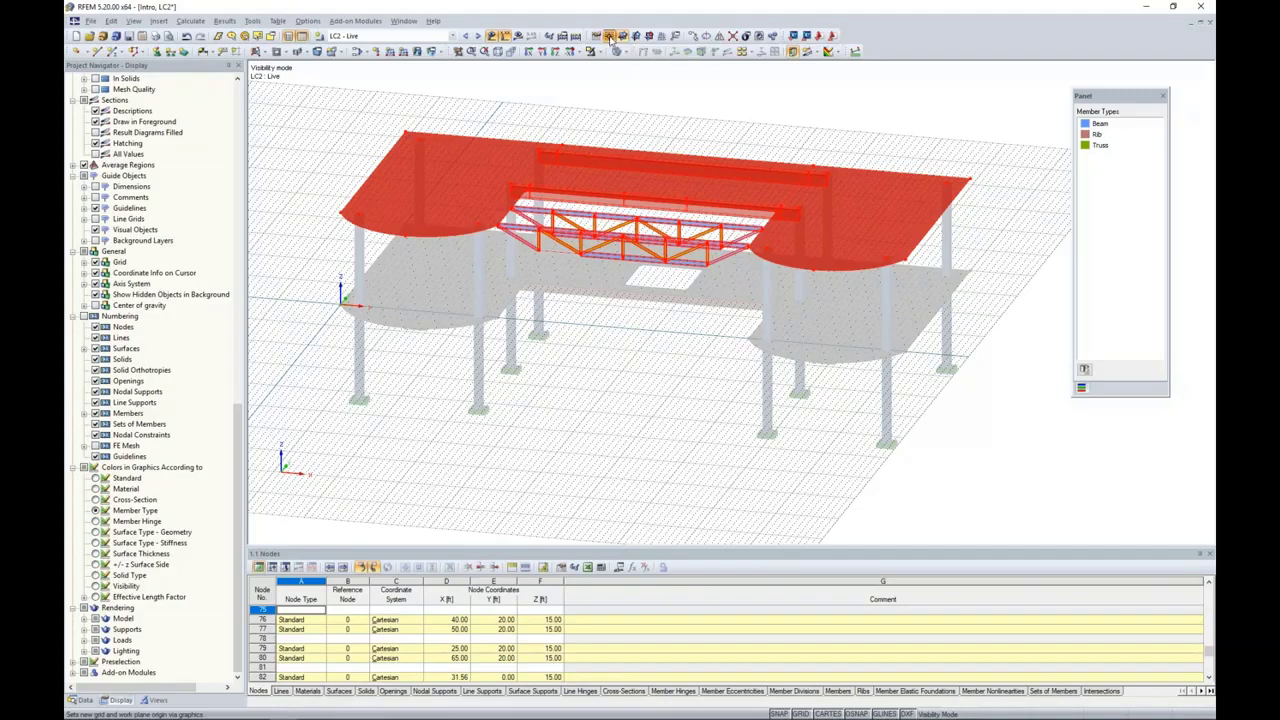
{"action": "left_click", "coordinate": [406, 127]}
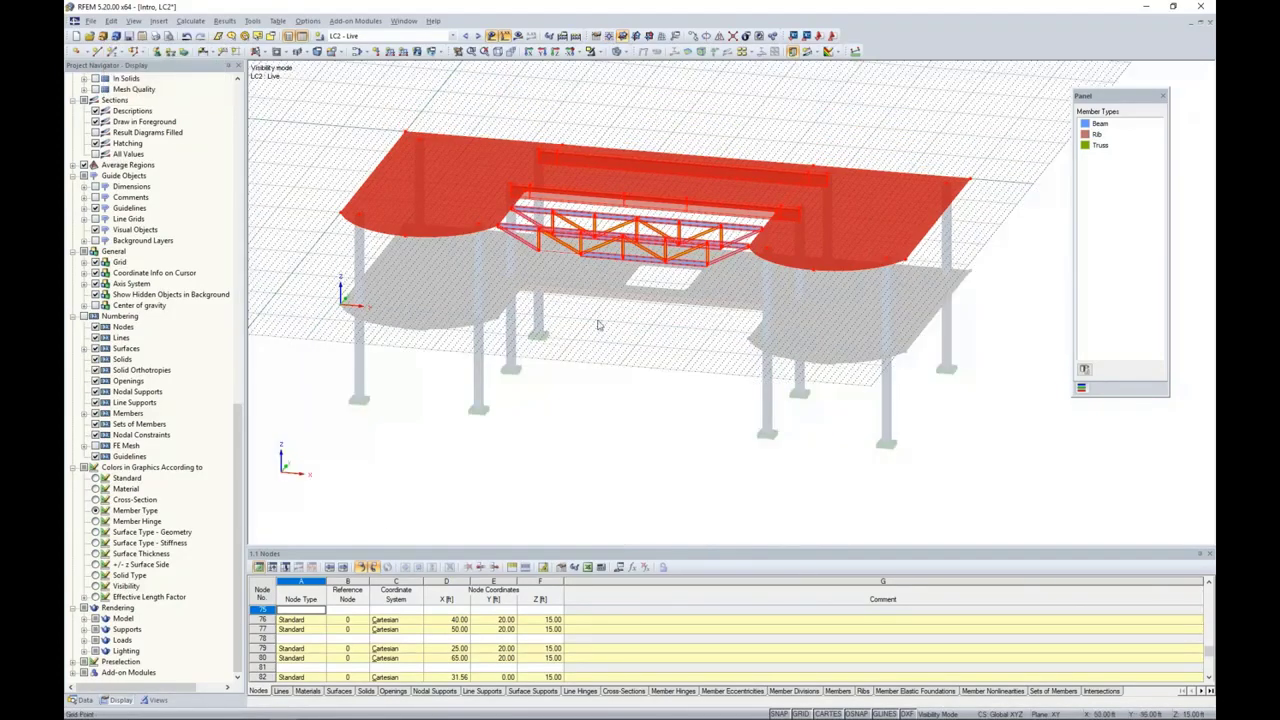
{"action": "middle_click_drag", "start_coordinate": [602, 330], "coordinate": [496, 326], "text": "ctrl"}
{"action": "right_click", "coordinate": [496, 326]}
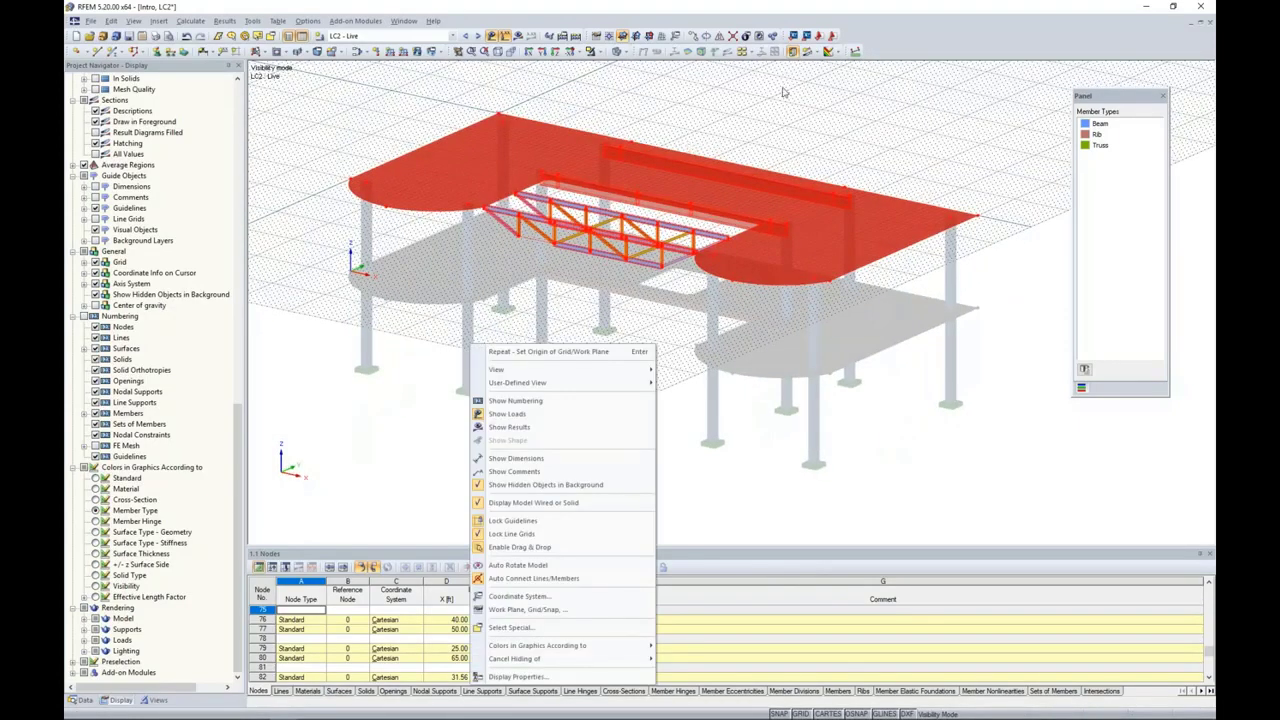
{"action": "left_click", "coordinate": [824, 117]}
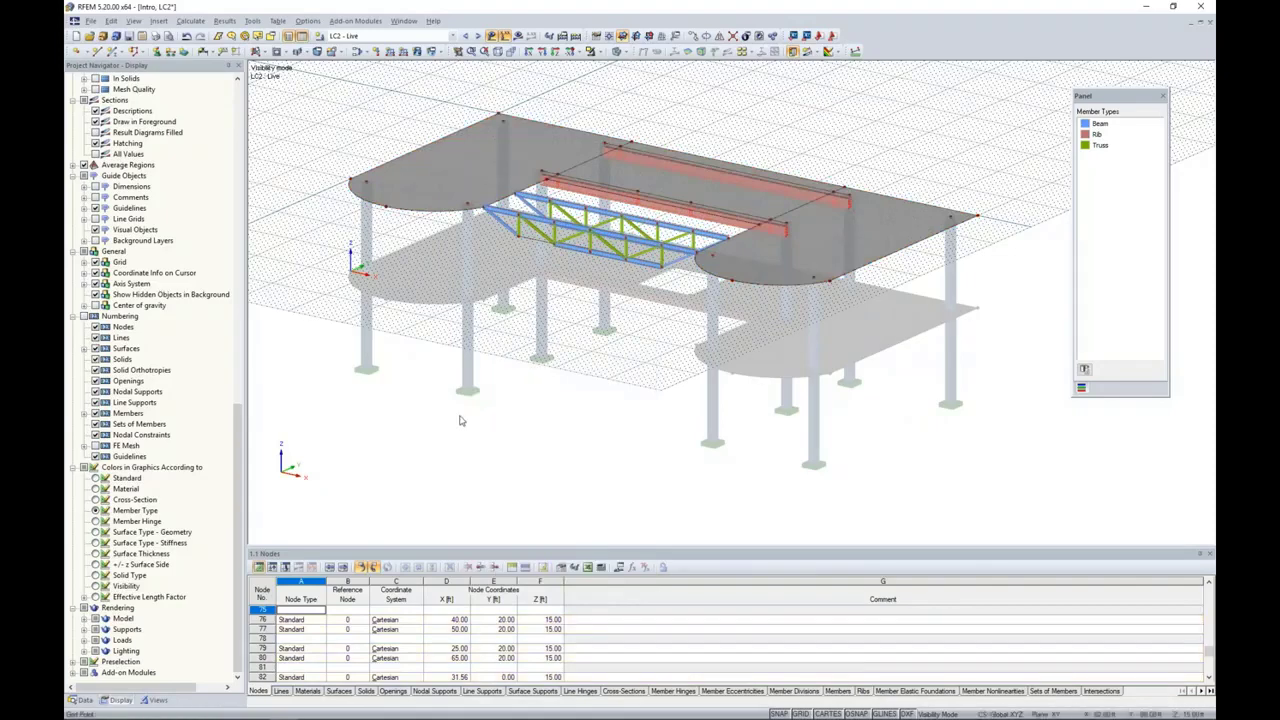
Step: Start a new free rectangular load and assign it to the three upper-level slab surfaces 5-7
{"action": "middle_click_drag", "start_coordinate": [524, 328], "coordinate": [562, 449]}
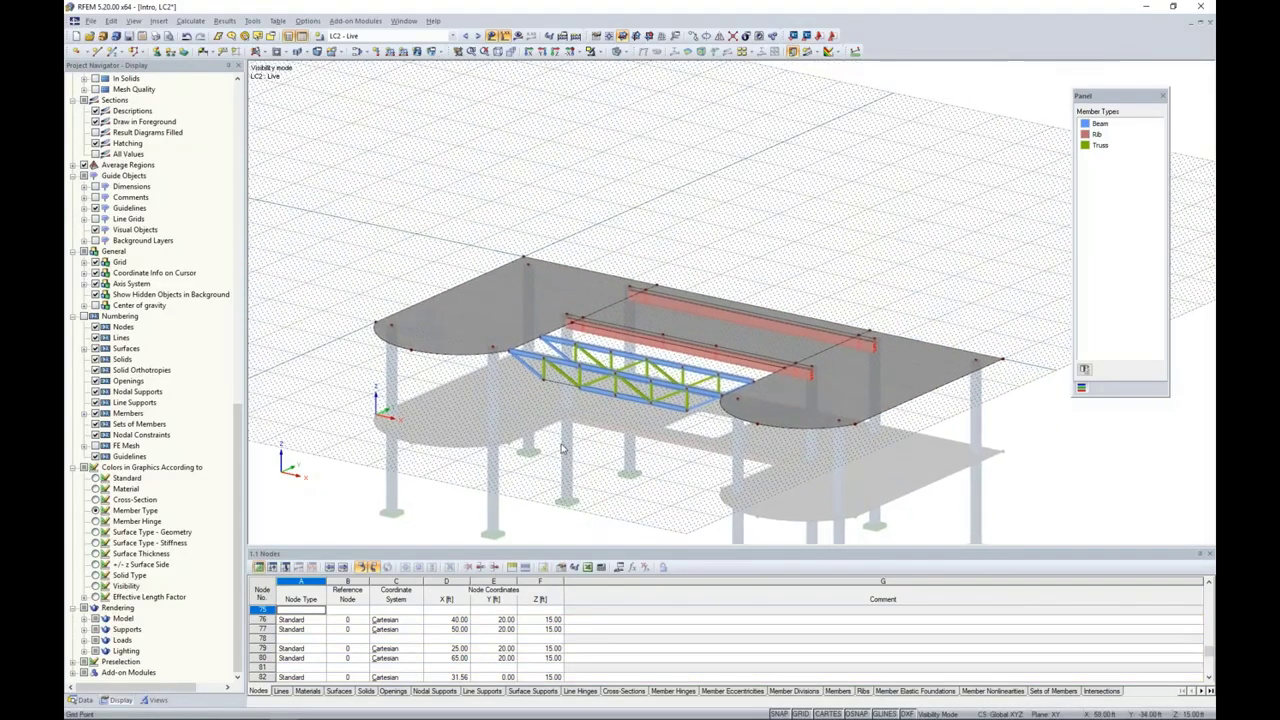
{"action": "left_click", "coordinate": [441, 53]}
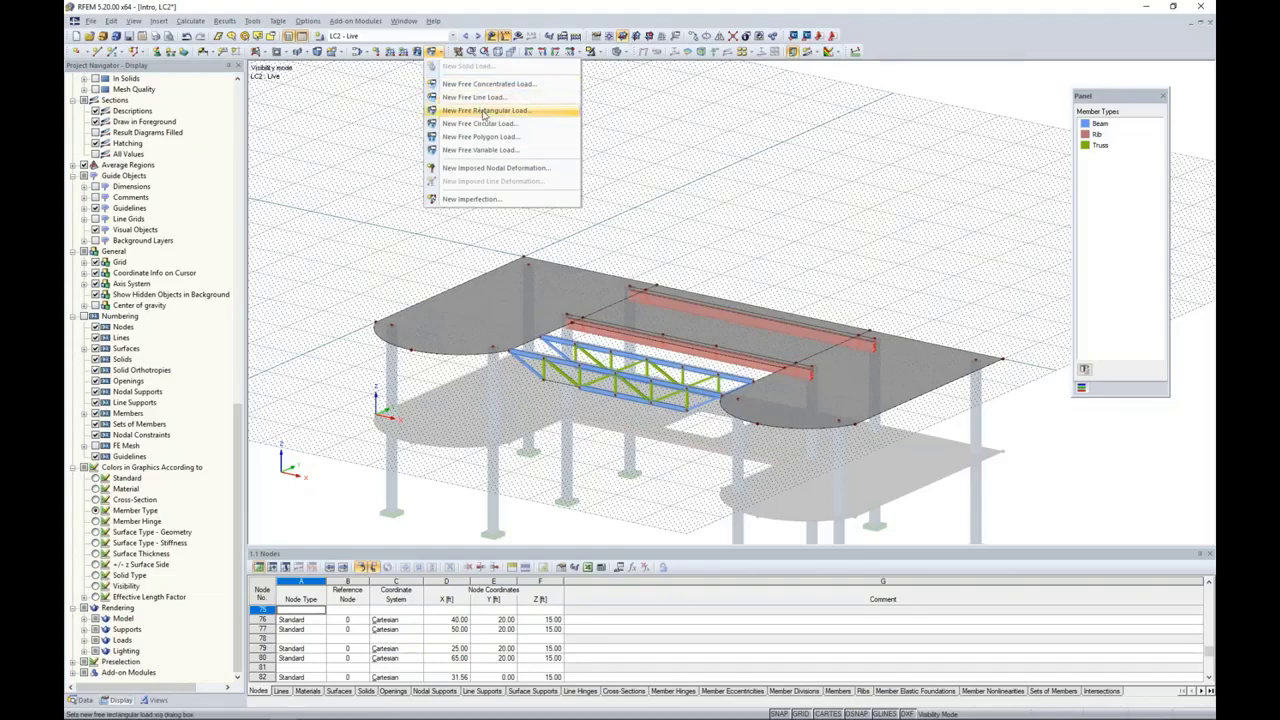
{"action": "left_click", "coordinate": [484, 111]}
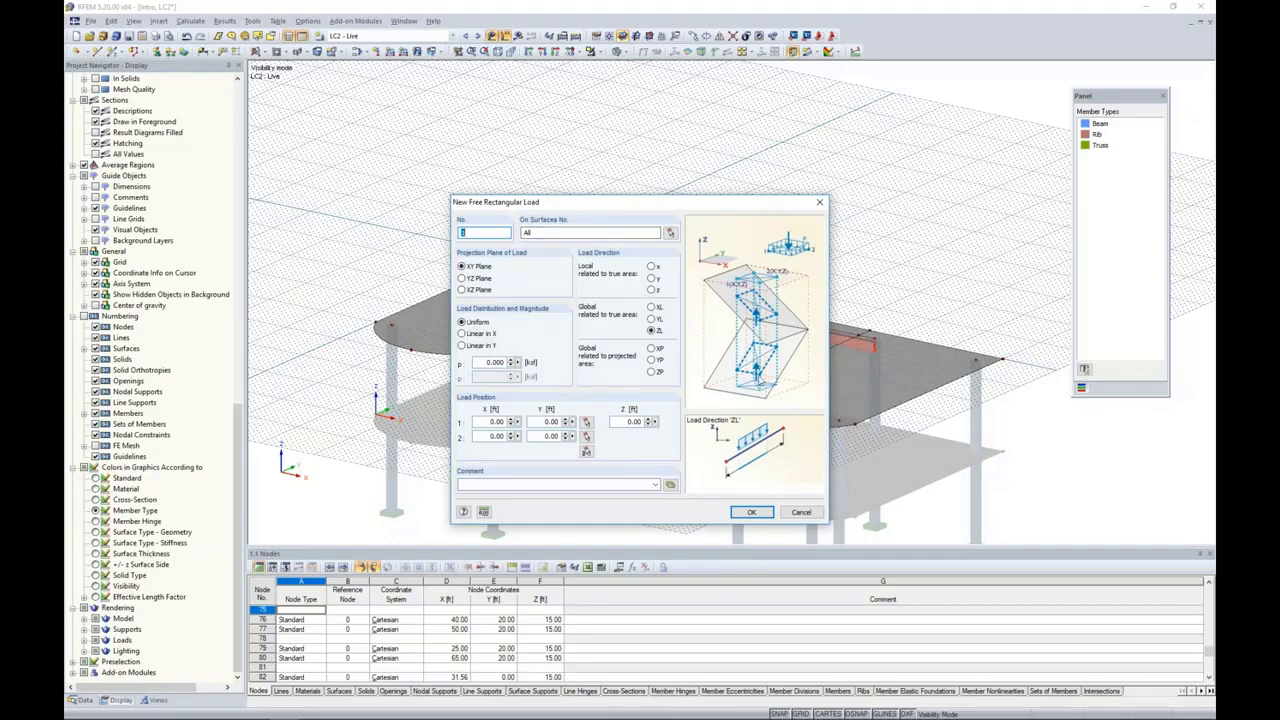
{"action": "left_click_drag", "start_coordinate": [708, 204], "coordinate": [689, 143]}
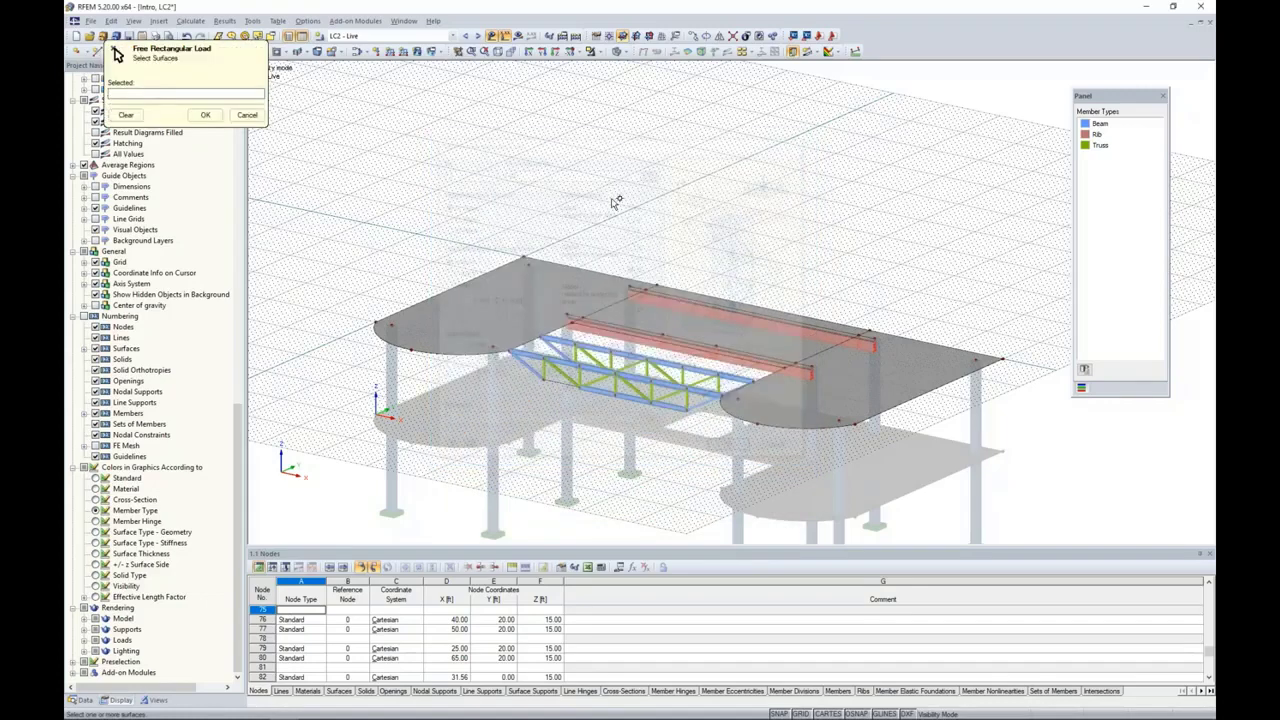
{"action": "left_click", "coordinate": [651, 171]}
{"action": "left_click", "coordinate": [720, 338]}
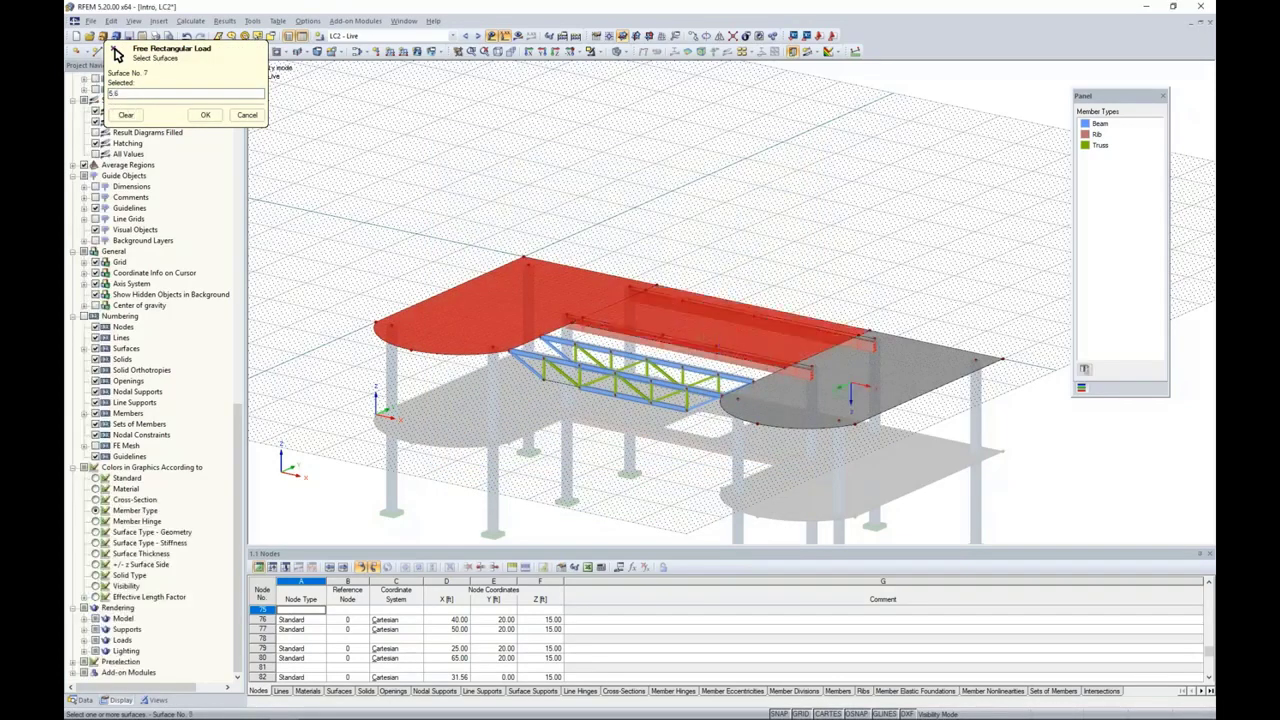
{"action": "left_click", "coordinate": [860, 394]}
{"action": "left_click", "coordinate": [205, 114]}
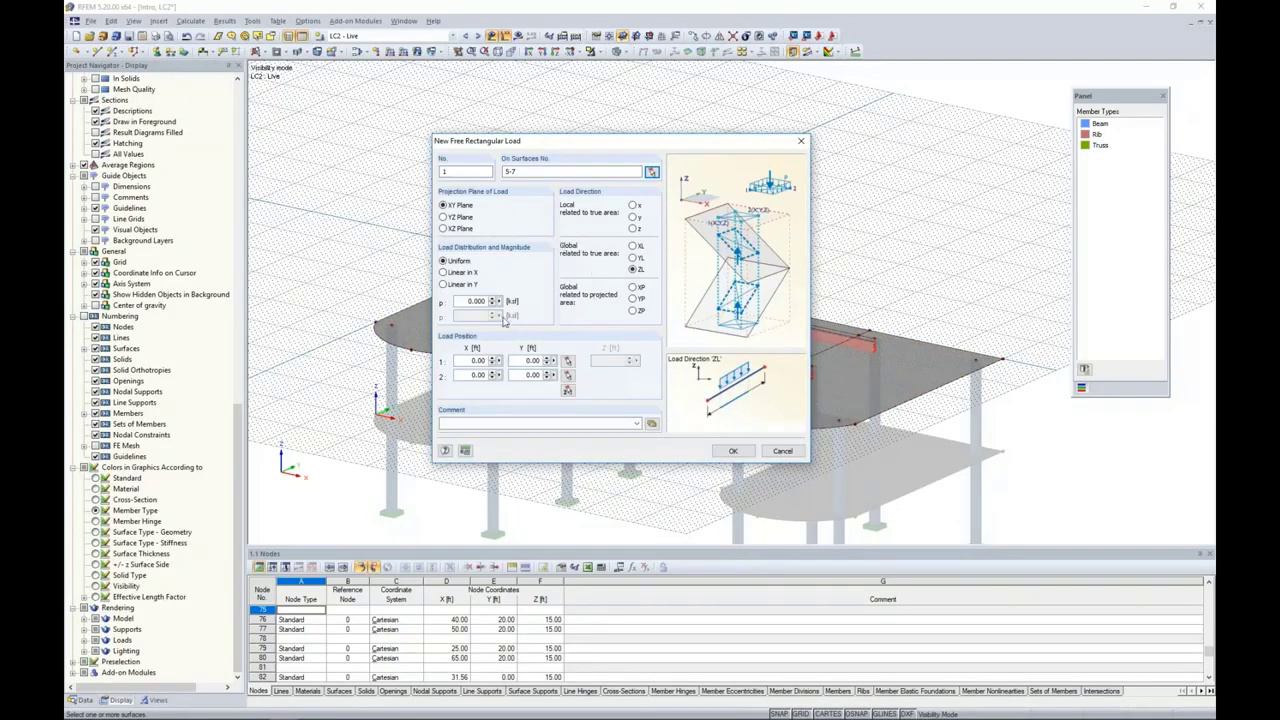
Step: Set the uniform load to -0.02 ksf and draw its rectangle from about X 3, Y 37 ft to X 87, Y 18 ft
{"action": "left_click_drag", "start_coordinate": [468, 302], "coordinate": [498, 308]}
{"action": "key", "text": "BackSpace"}
{"action": "left_click", "coordinate": [567, 390]}
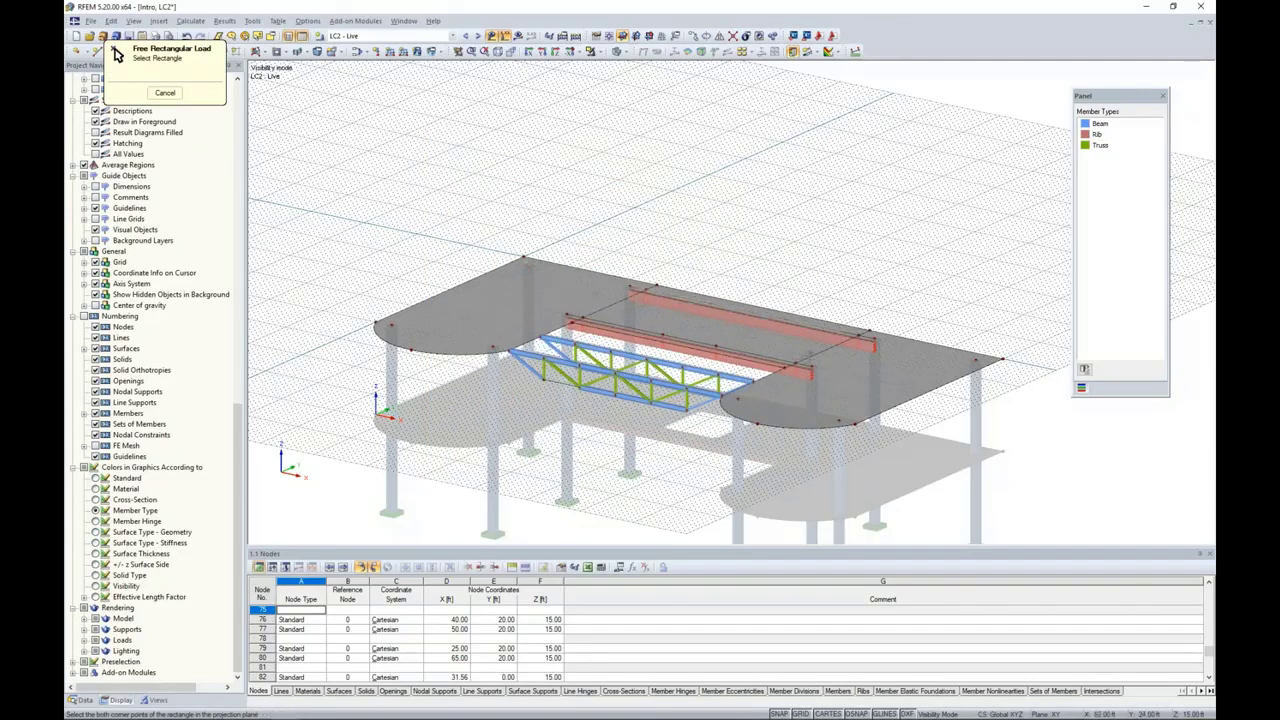
{"action": "left_click", "coordinate": [905, 391]}
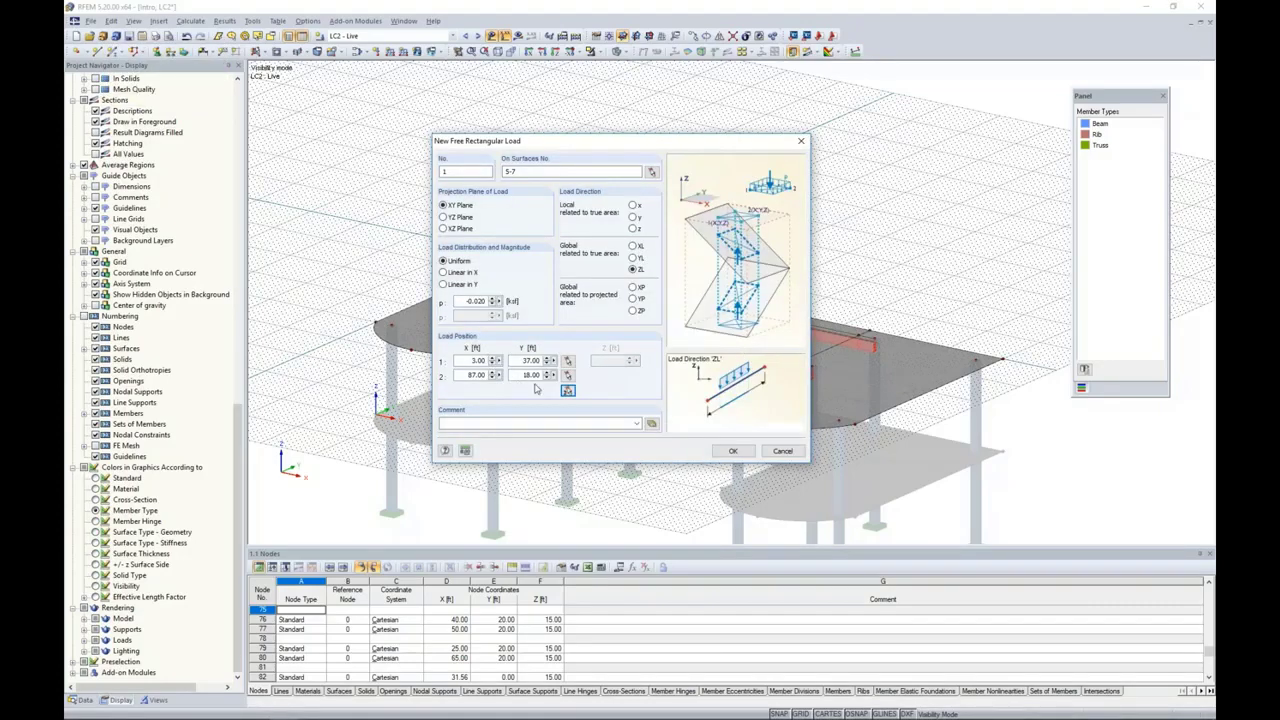
{"action": "left_click", "coordinate": [732, 451]}
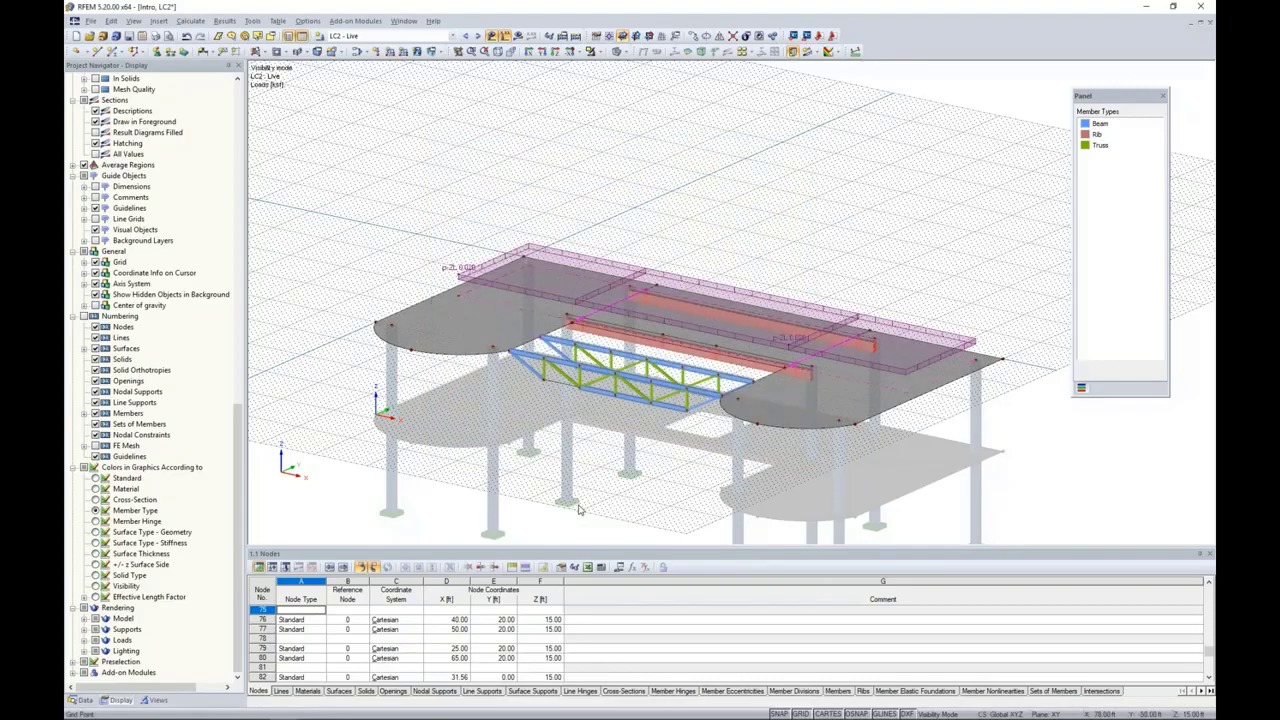
Step: Turn off the grid and cancel visibility mode to restore the full model
{"action": "middle_click_drag", "start_coordinate": [599, 471], "coordinate": [656, 362], "text": "ctrl"}
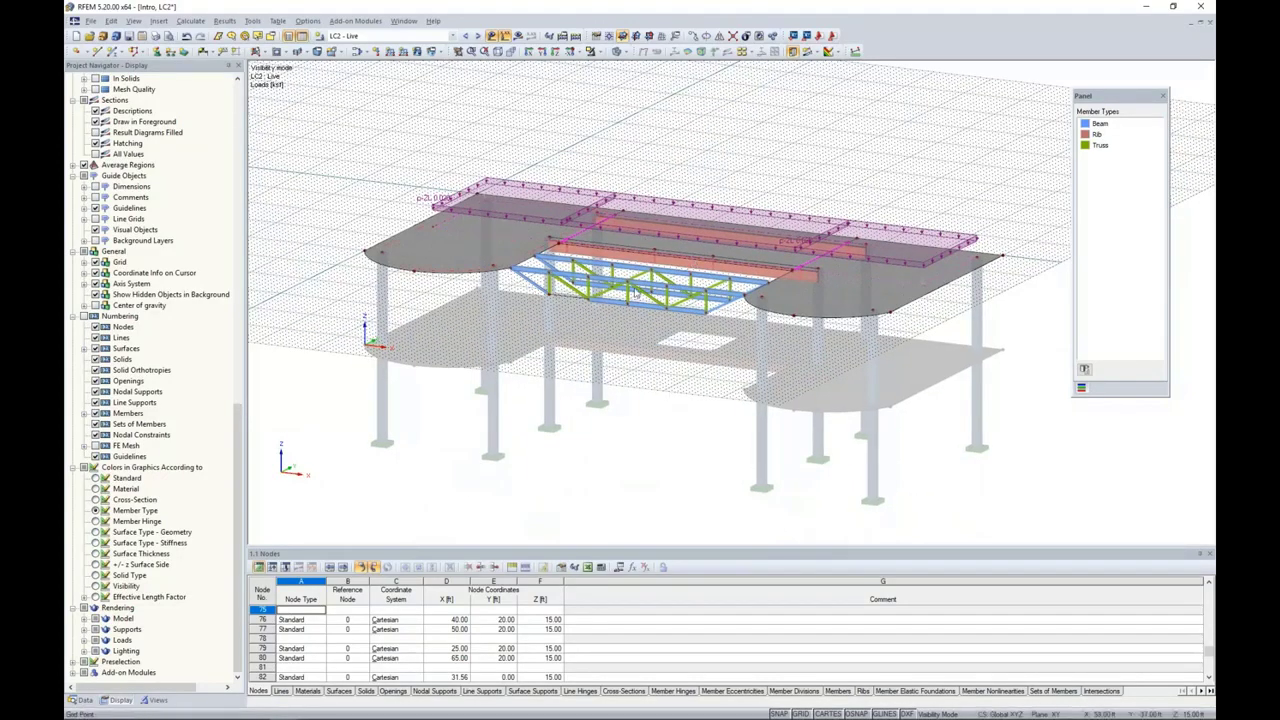
{"action": "scroll", "coordinate": [652, 242], "scroll_direction": "up", "scroll_amount": 1}
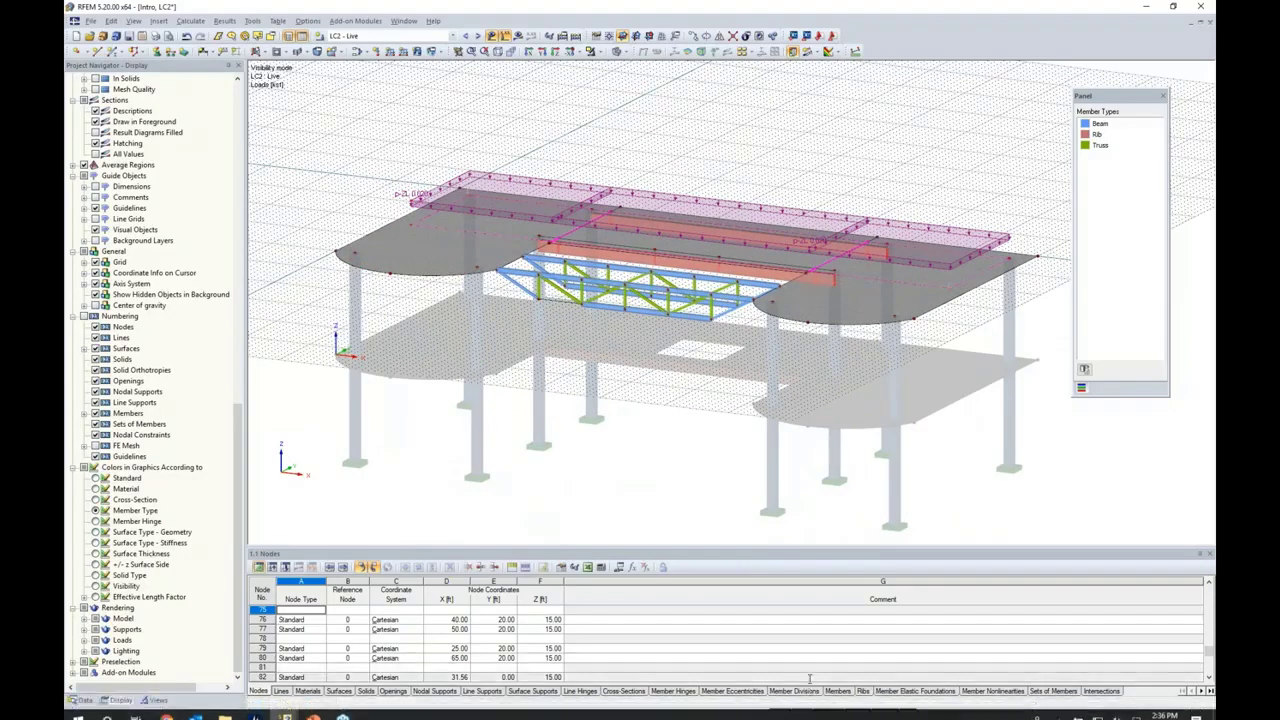
{"action": "left_click", "coordinate": [801, 713]}
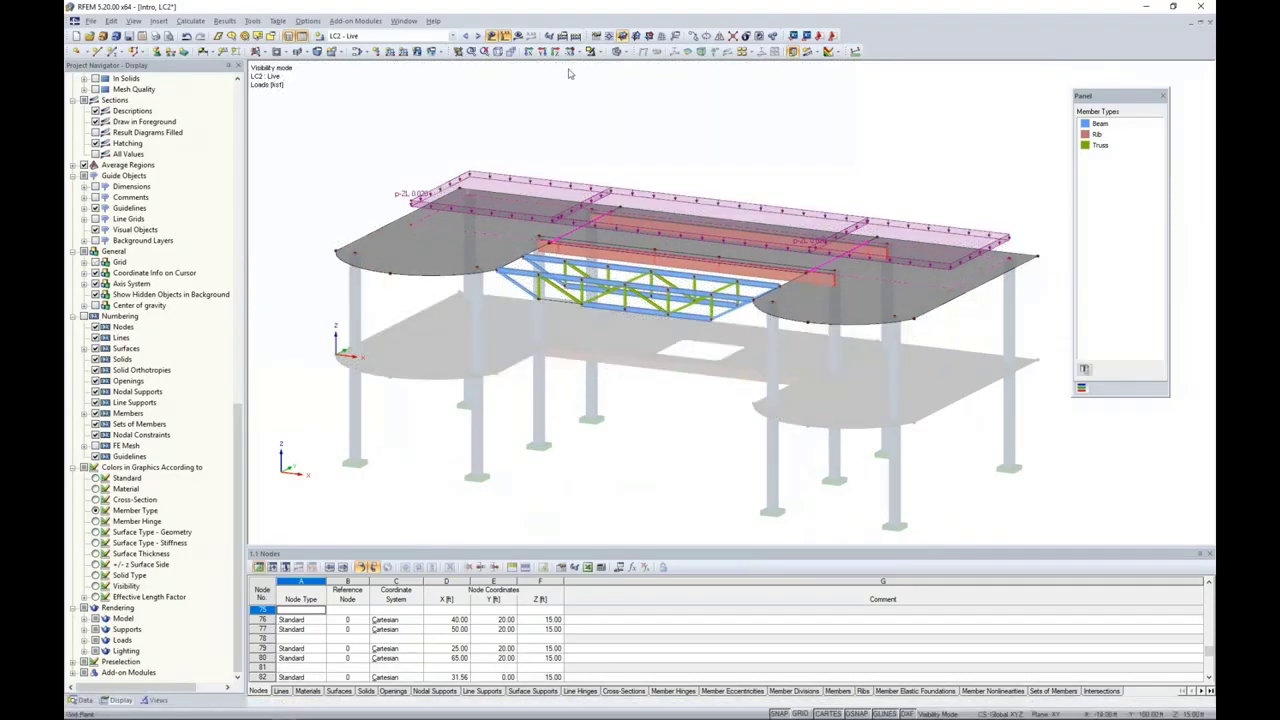
{"action": "left_click", "coordinate": [596, 52]}
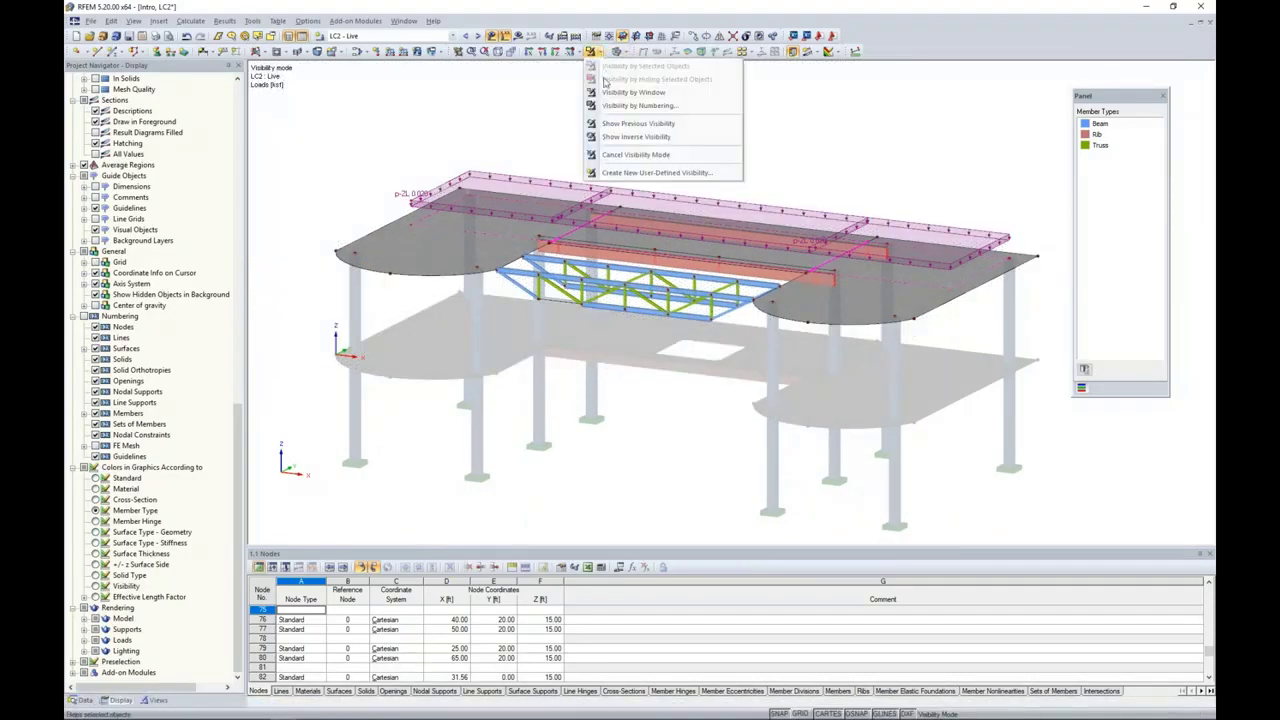
{"action": "left_click", "coordinate": [605, 157]}
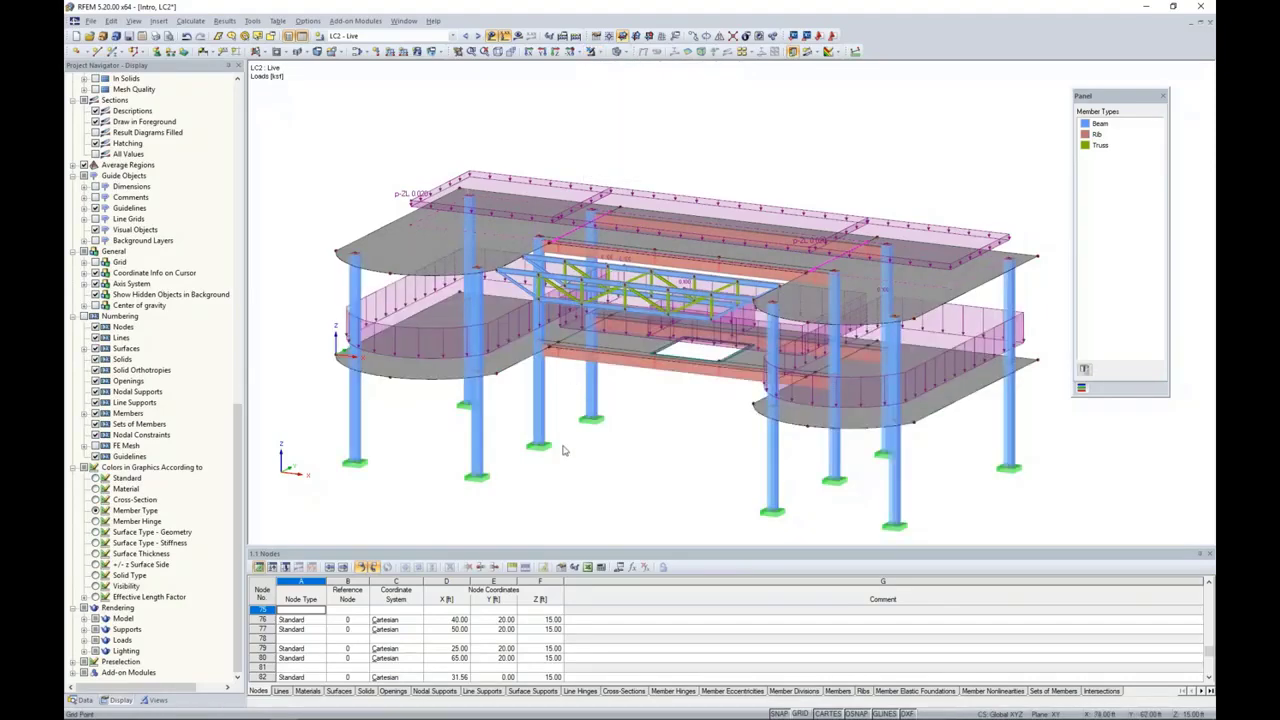
Step: Switch the active load case from LC2 - Live to LC3 - Wind
{"action": "middle_click_drag", "start_coordinate": [563, 443], "coordinate": [852, 432], "text": "ctrl"}
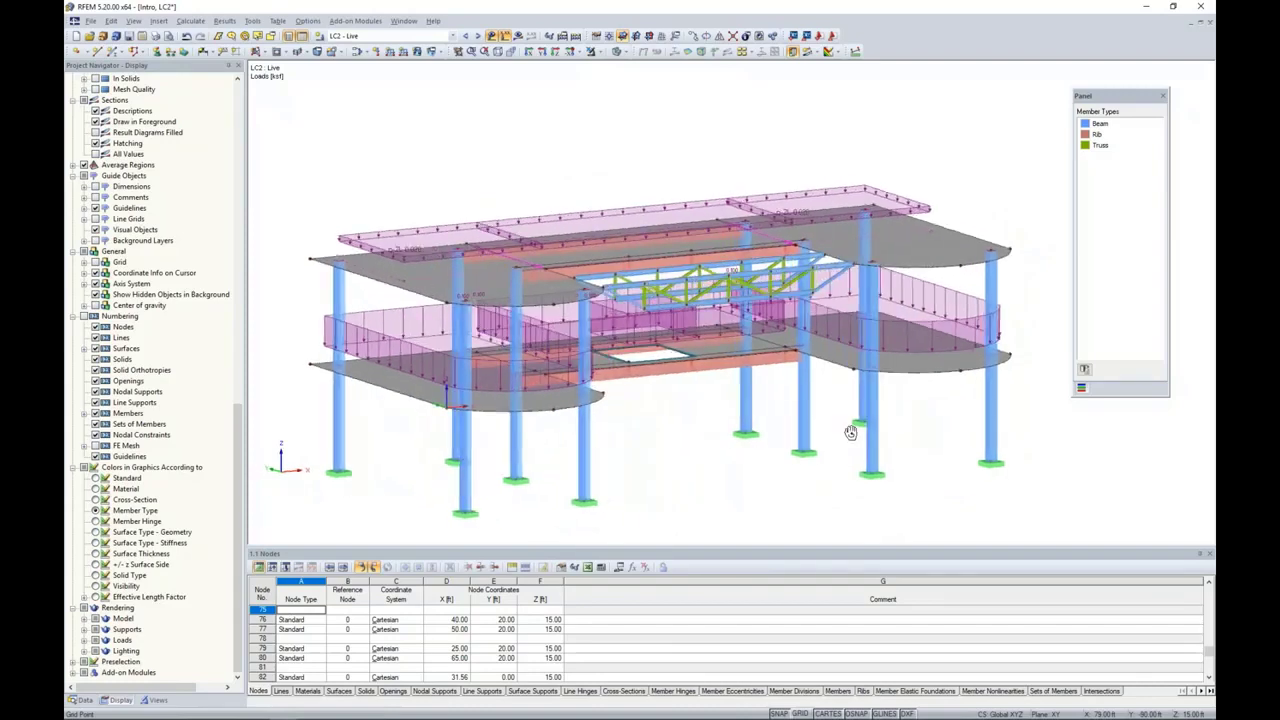
{"action": "middle_click_drag", "start_coordinate": [779, 446], "coordinate": [831, 389]}
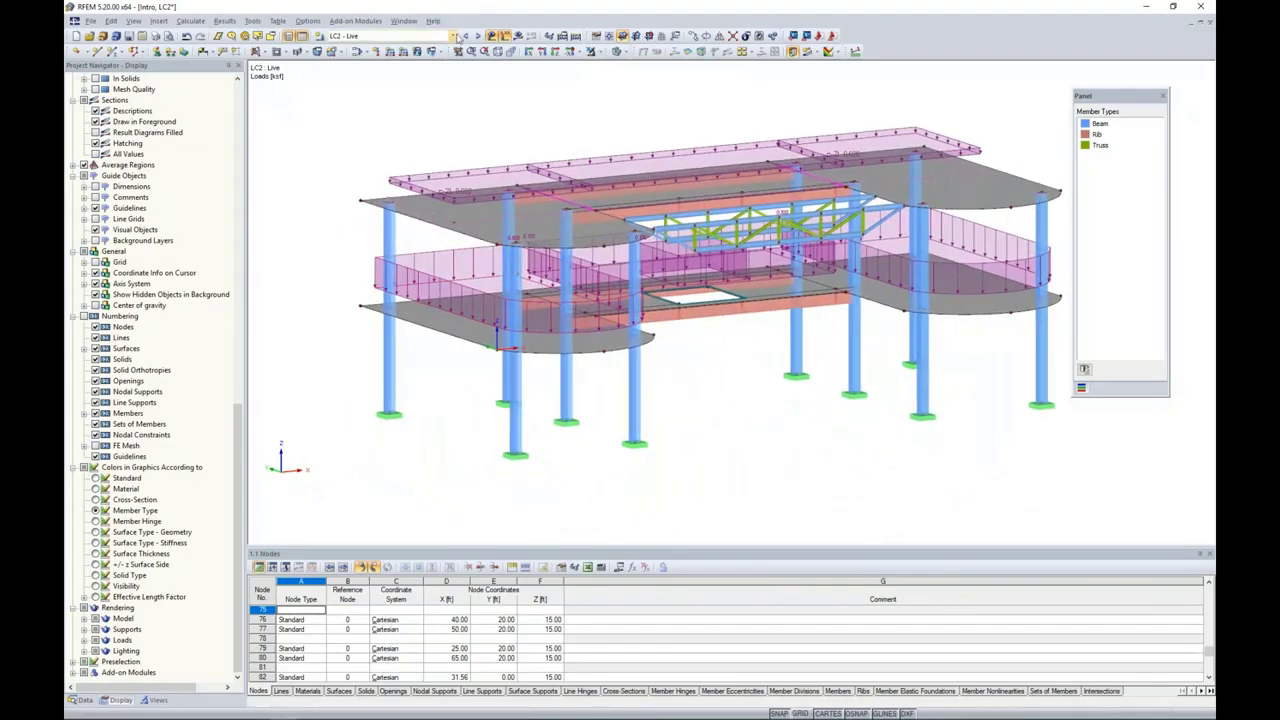
{"action": "left_click", "coordinate": [477, 36]}
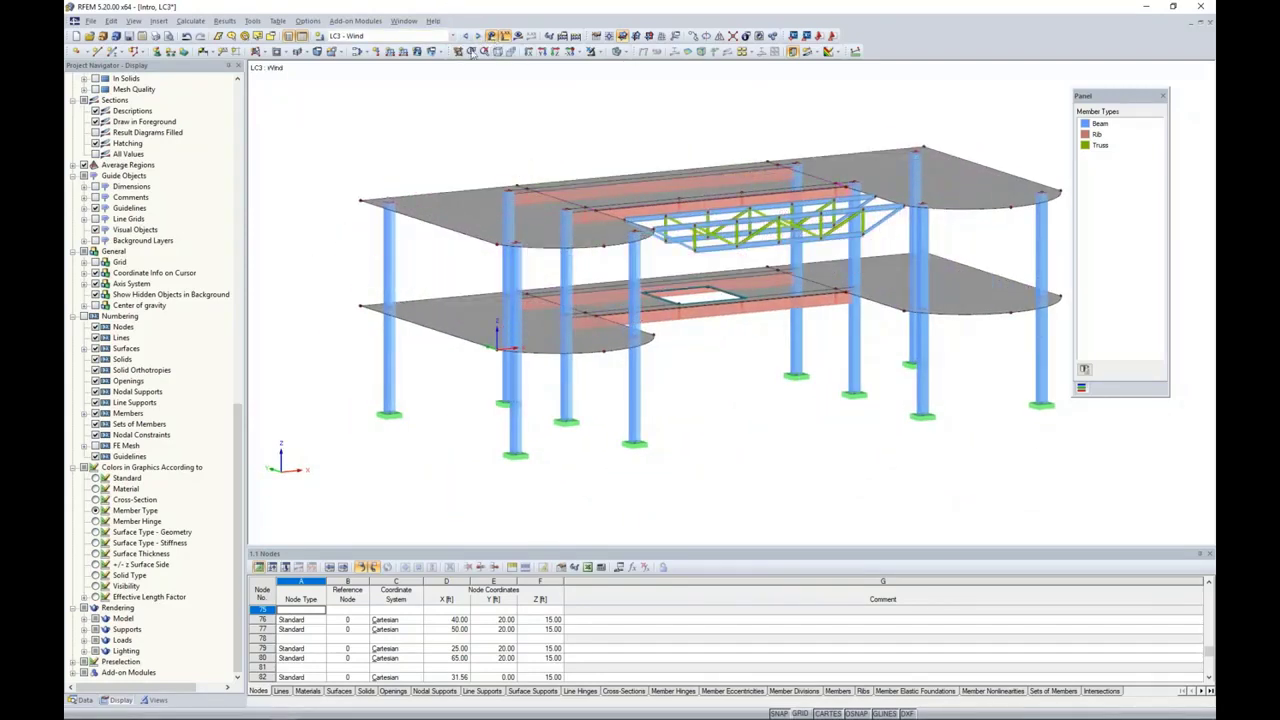
Step: Examine the ASCE/SEI 7-16 wind load generator for vertical walls with roof and close it without generating loads
{"action": "left_click", "coordinate": [254, 21]}
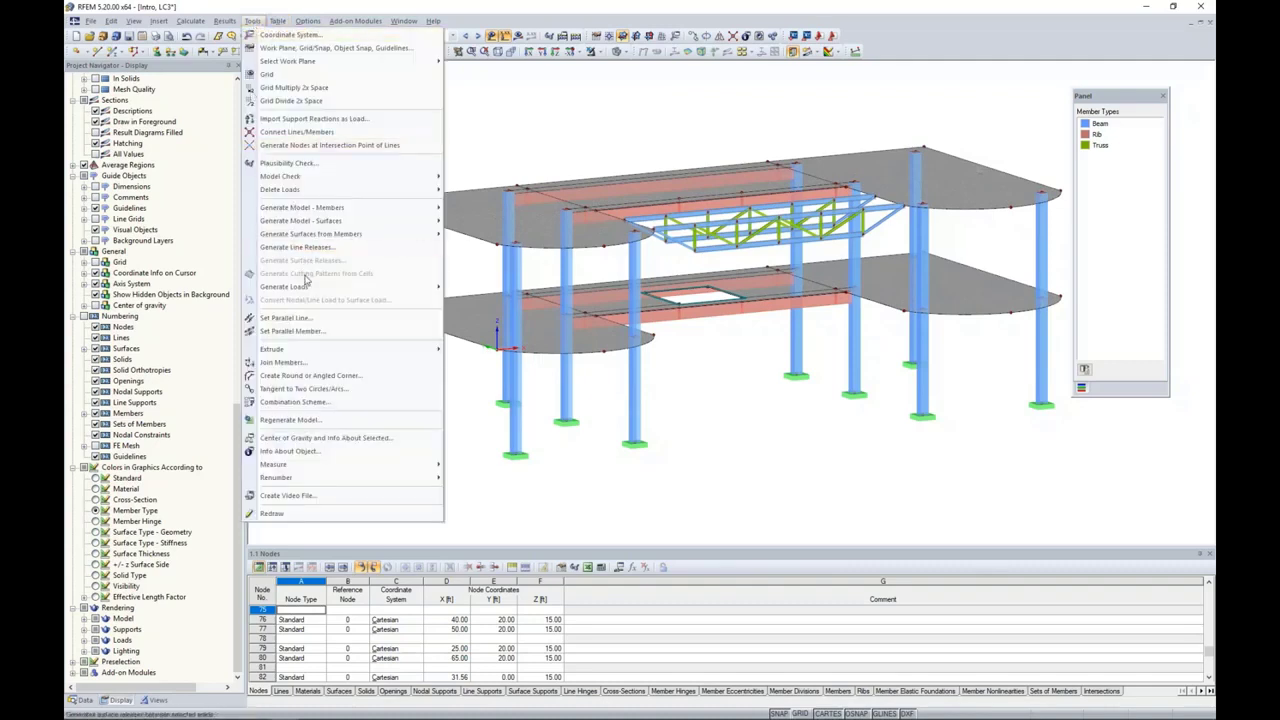
{"action": "mouse_move", "coordinate": [305, 288]}
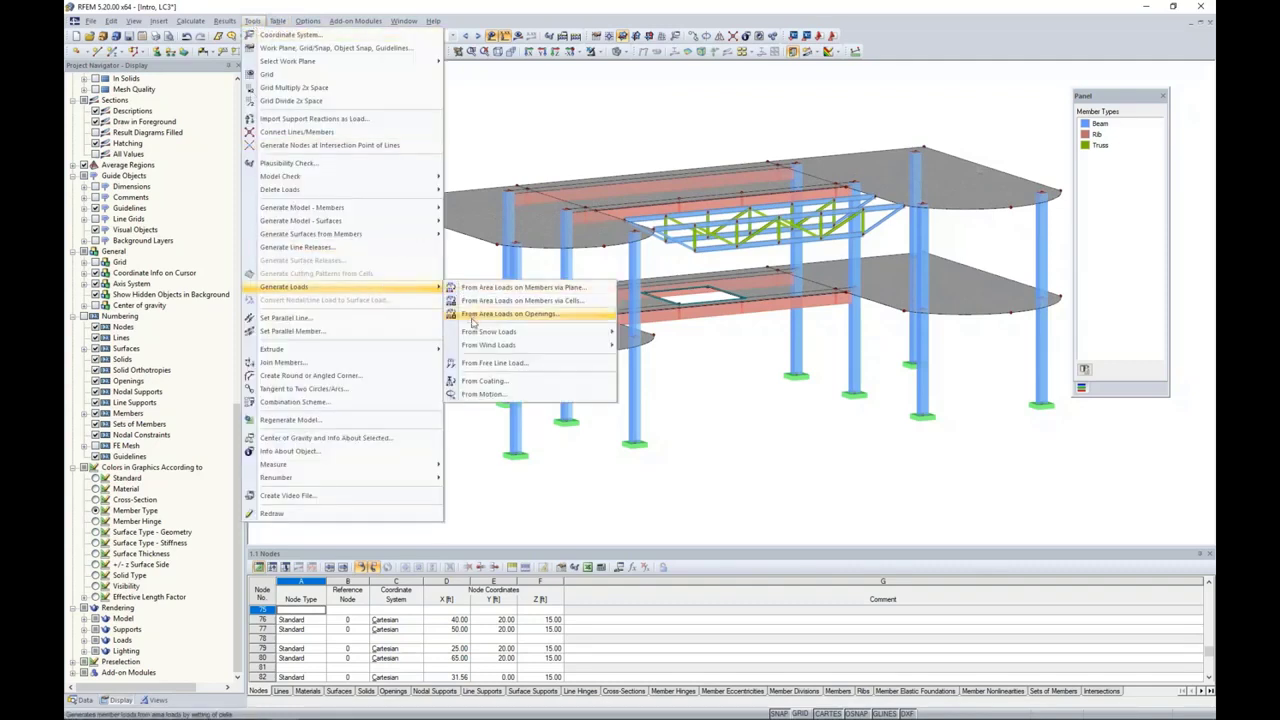
{"action": "mouse_move", "coordinate": [476, 333]}
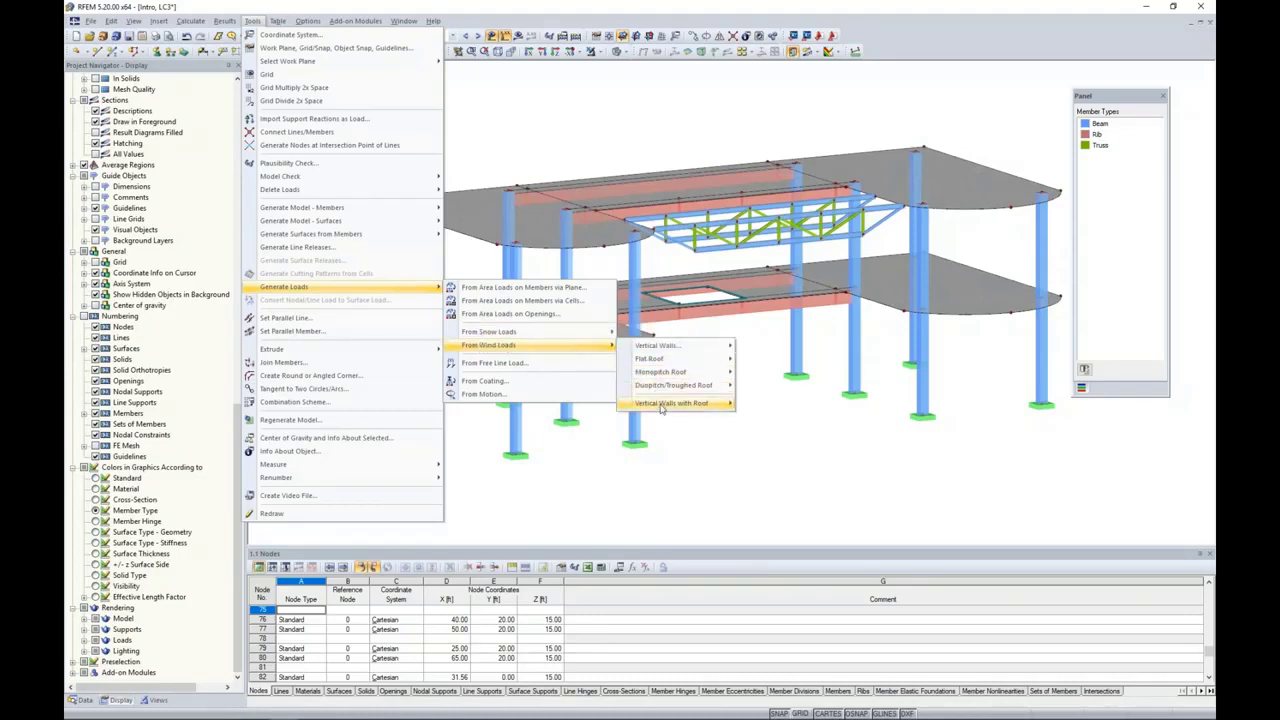
{"action": "mouse_move", "coordinate": [662, 404]}
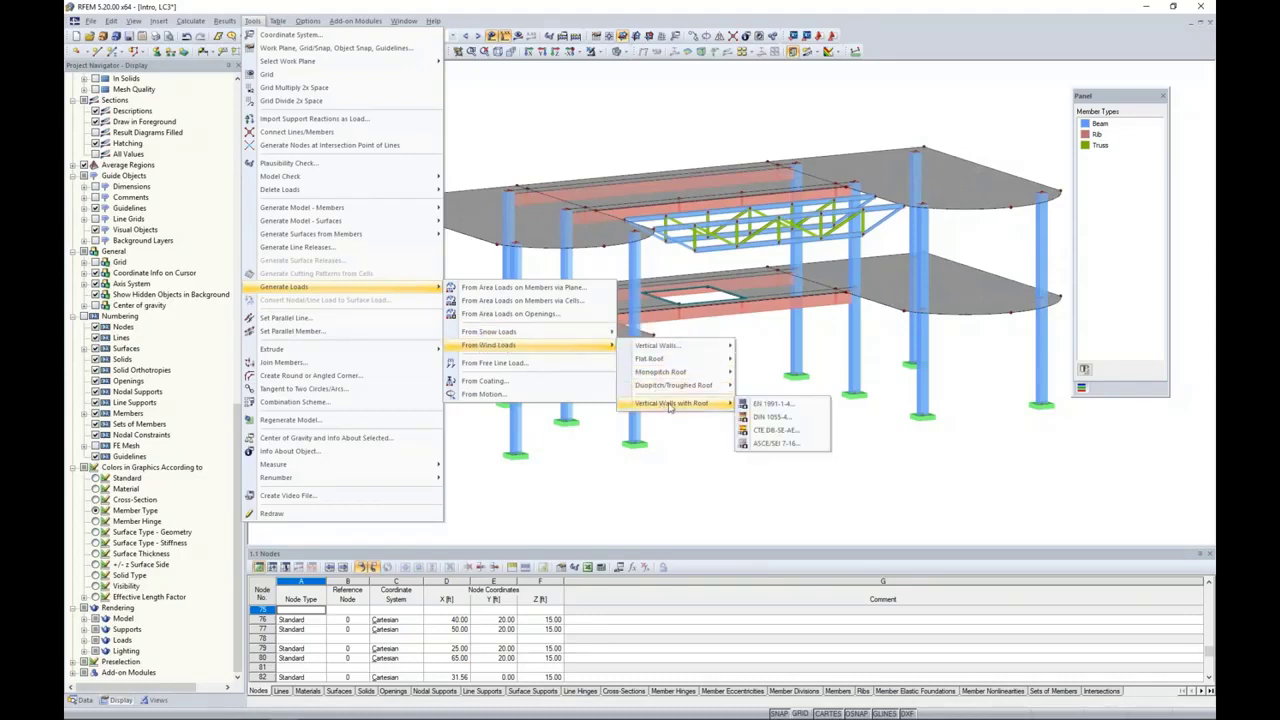
{"action": "left_click", "coordinate": [767, 444]}
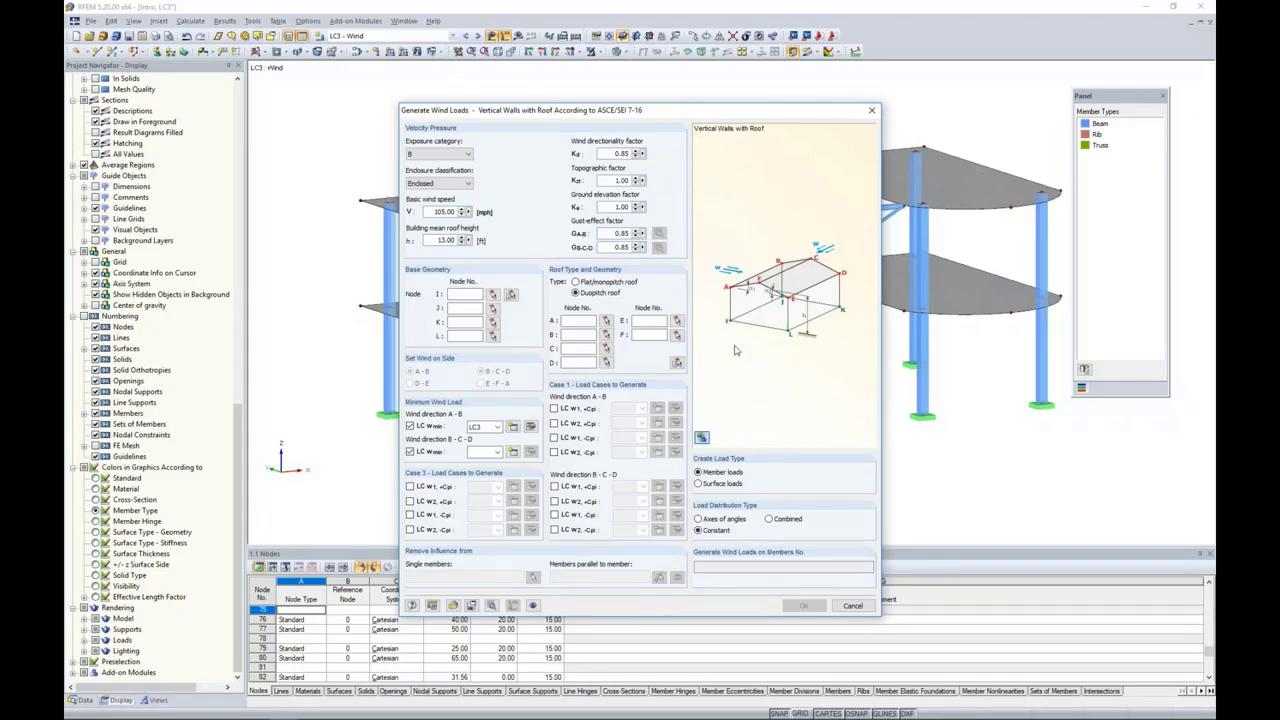
{"action": "left_click", "coordinate": [852, 605]}
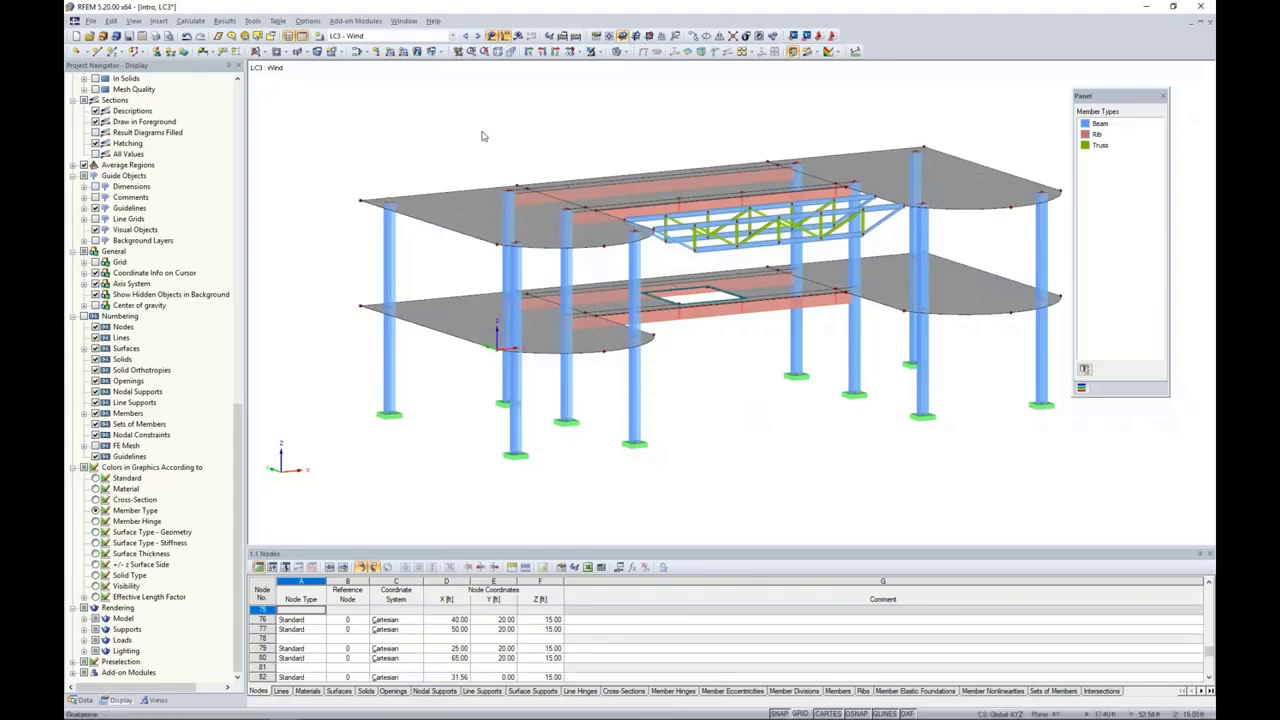
Step: Define a new uniform line load of 0.2 kip/ft in the global XP direction, related to the projected line length
{"action": "left_click", "coordinate": [403, 53]}
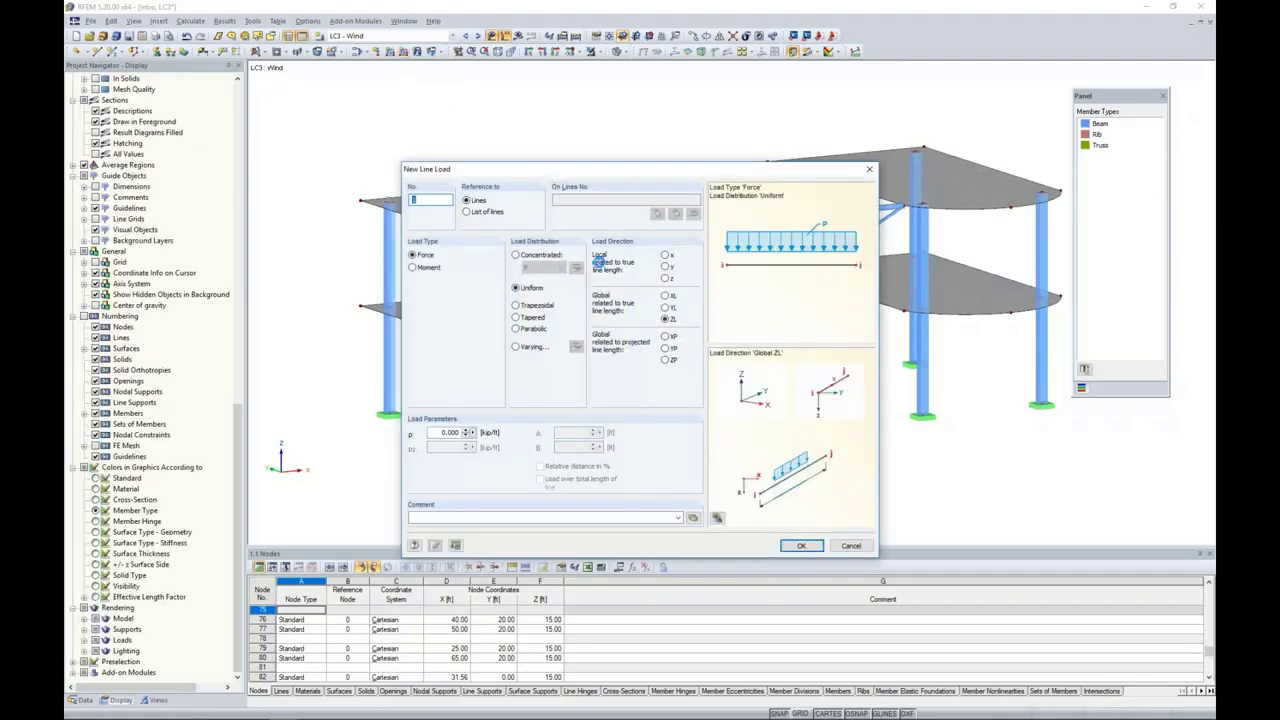
{"action": "left_click", "coordinate": [665, 337]}
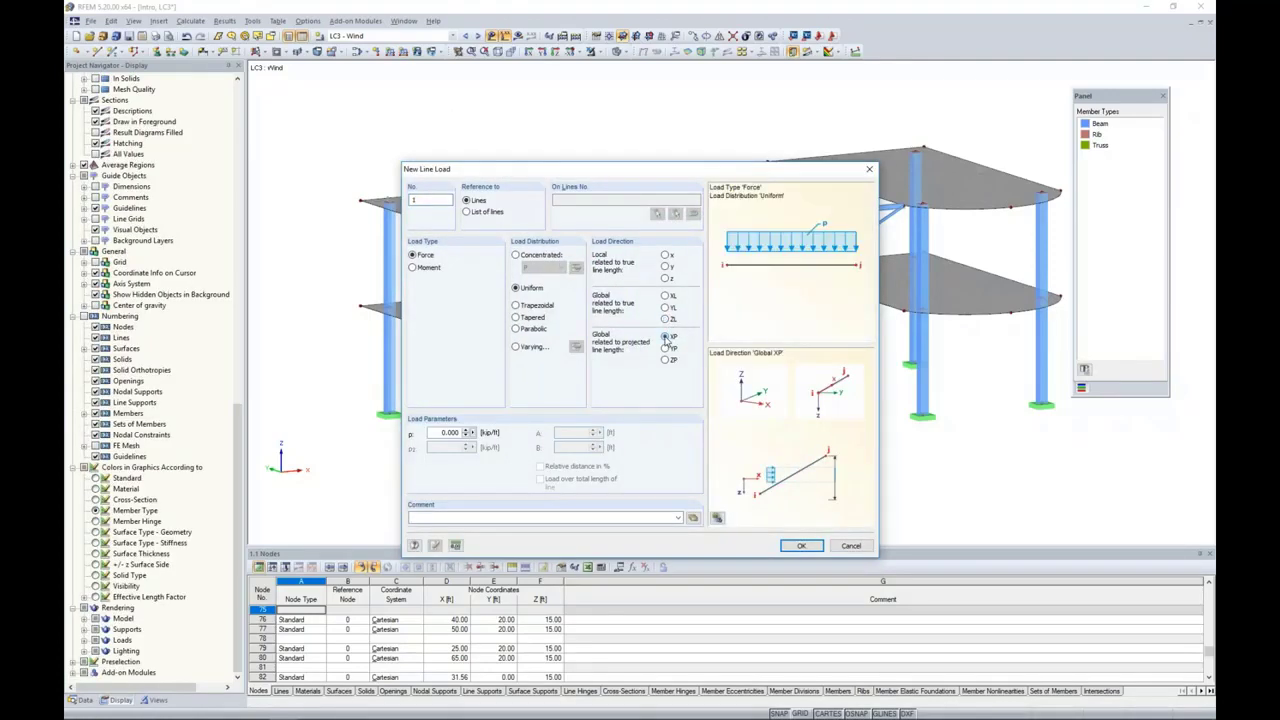
{"action": "double_click", "coordinate": [440, 432]}
{"action": "type", "text": "0.2"}
{"action": "left_click", "coordinate": [780, 544]}
Step: Apply the line load at both slab levels to the outer straight and curved edges and the inner edge of the wing nearest the origin
{"action": "left_click", "coordinate": [448, 230]}
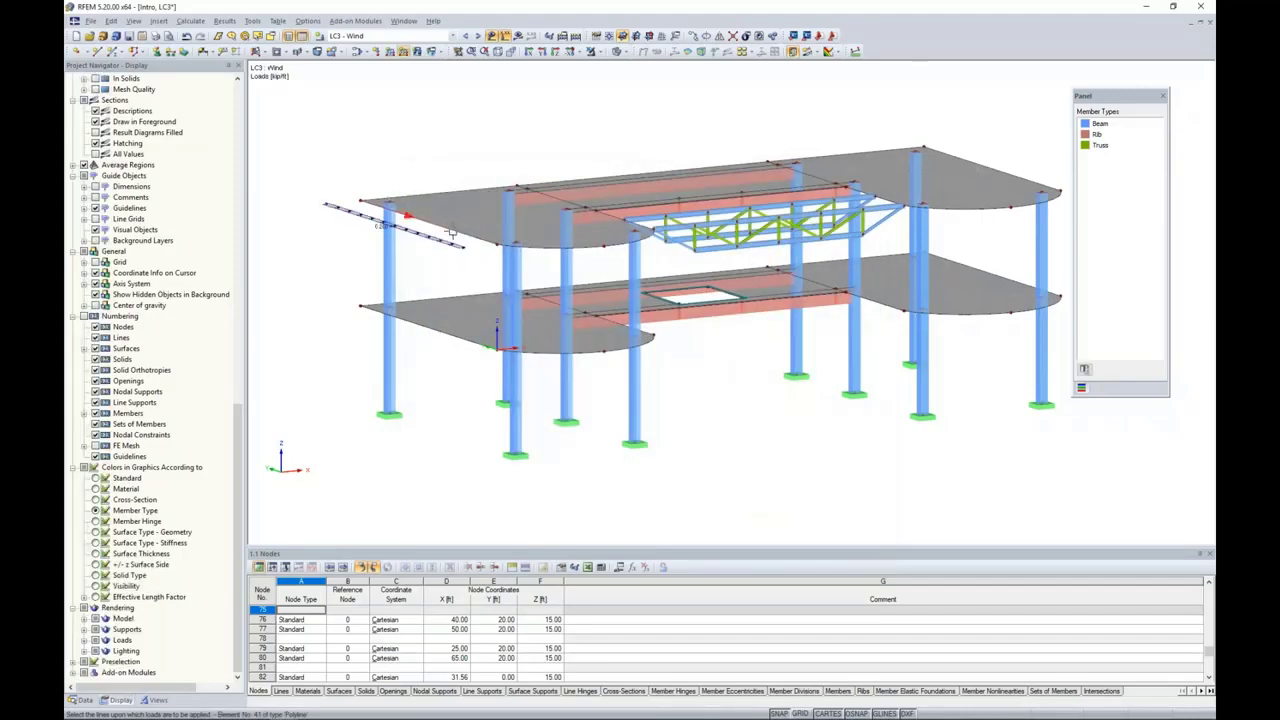
{"action": "left_click", "coordinate": [499, 251]}
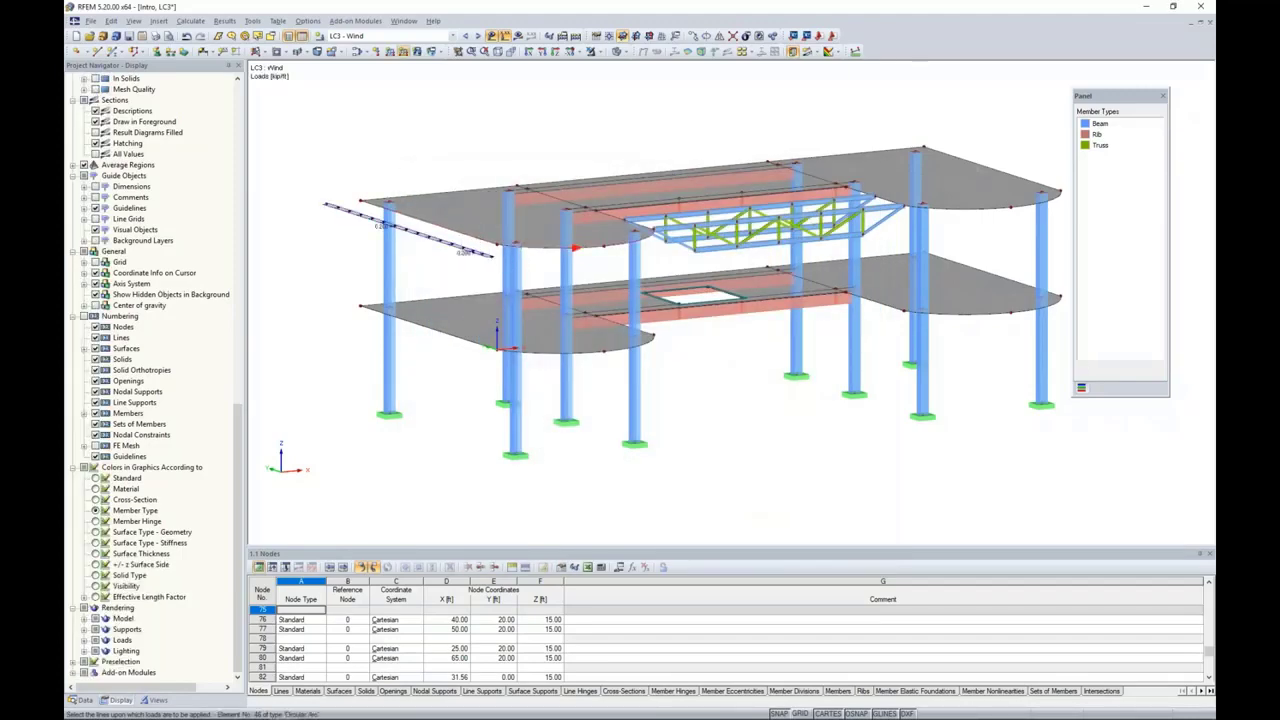
{"action": "left_click", "coordinate": [470, 344]}
{"action": "left_click", "coordinate": [525, 355]}
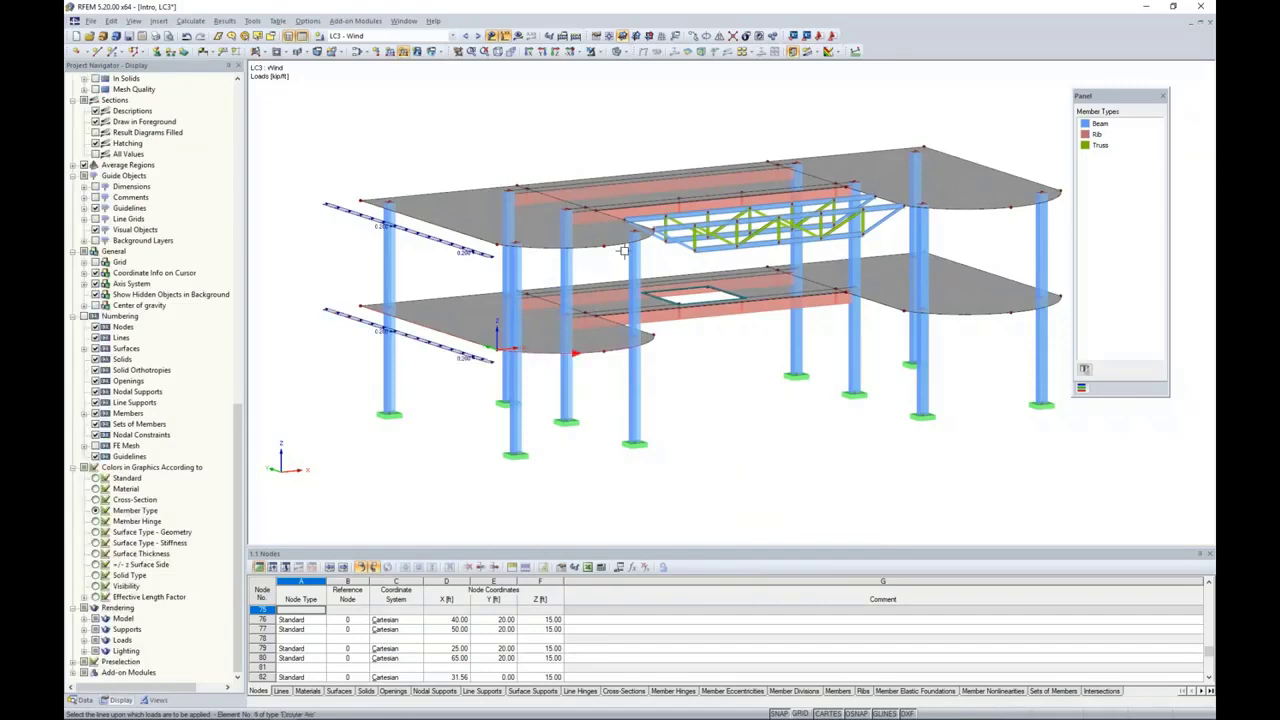
{"action": "left_click", "coordinate": [618, 216]}
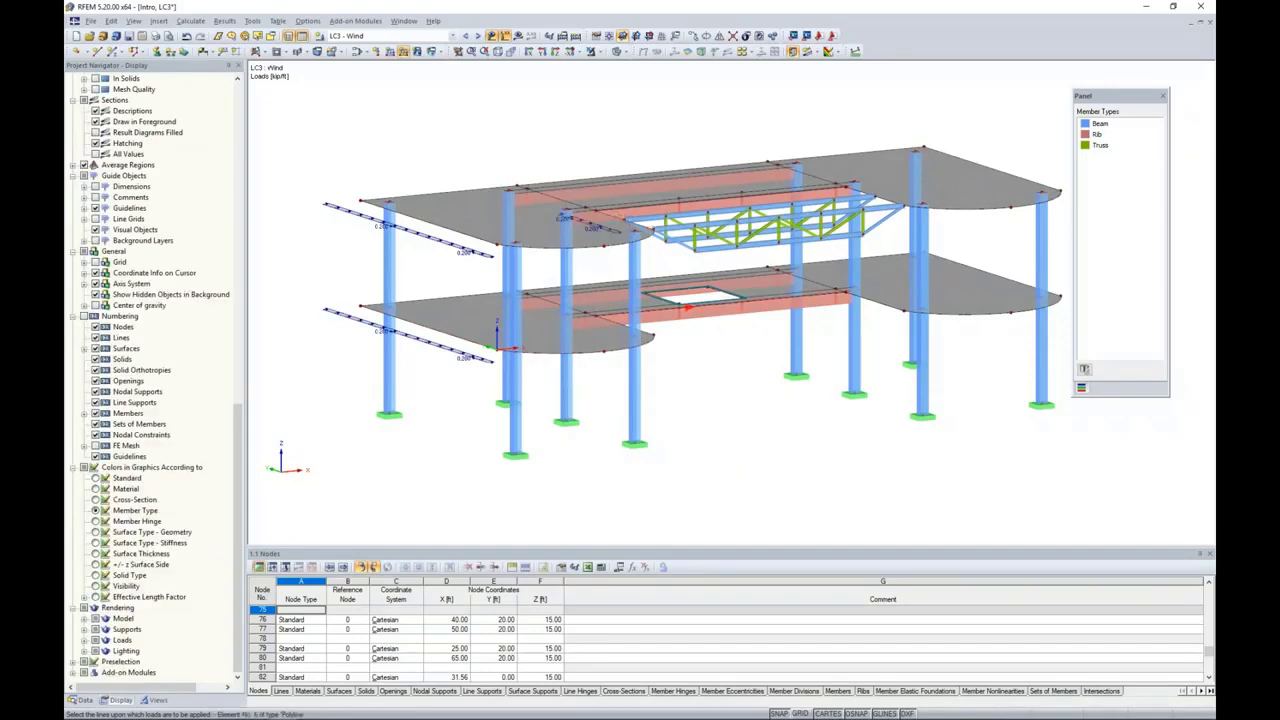
{"action": "left_click", "coordinate": [612, 322]}
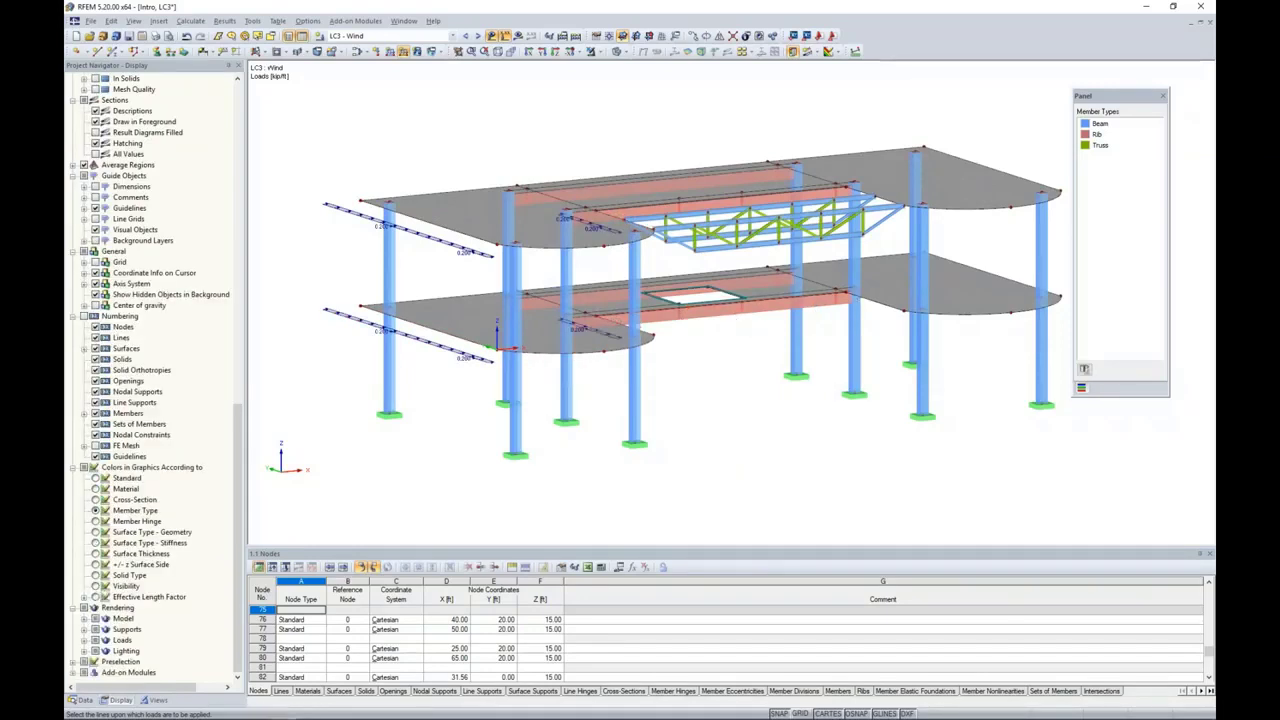
Step: Apply the line load to the inner and outer straight edges of the far slab wing at both levels
{"action": "left_click", "coordinate": [855, 303]}
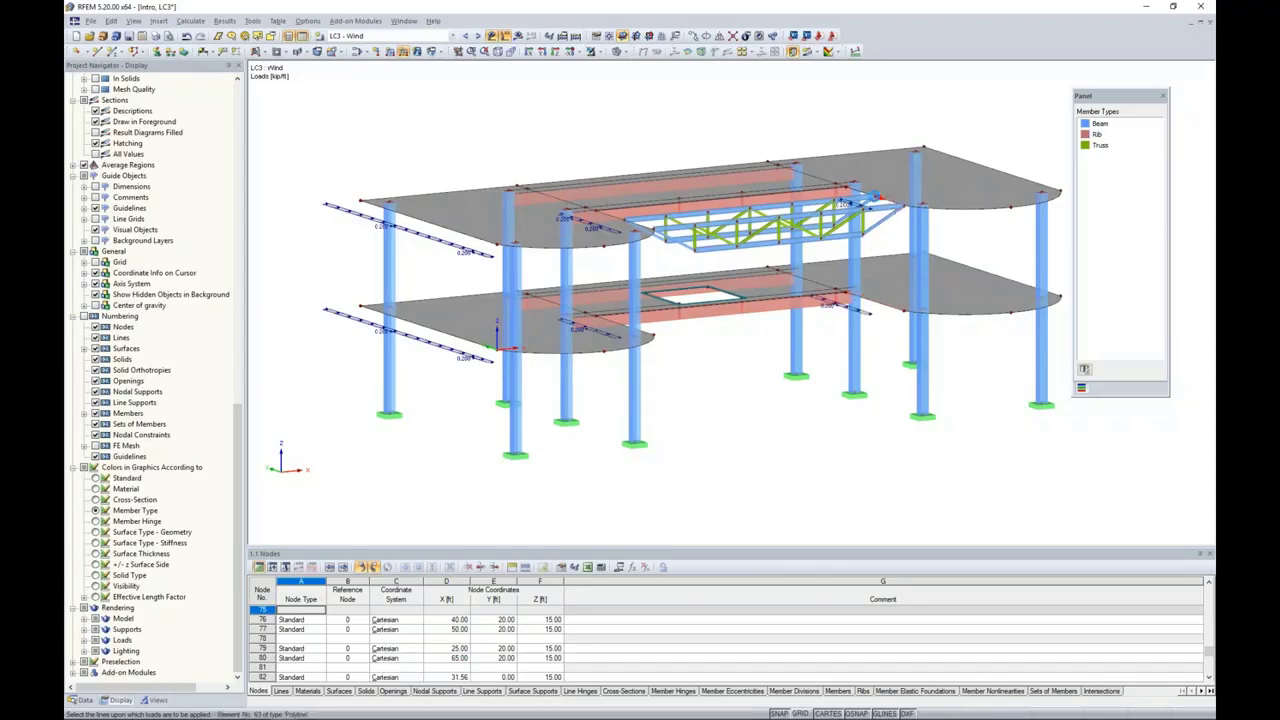
{"action": "left_click", "coordinate": [850, 189]}
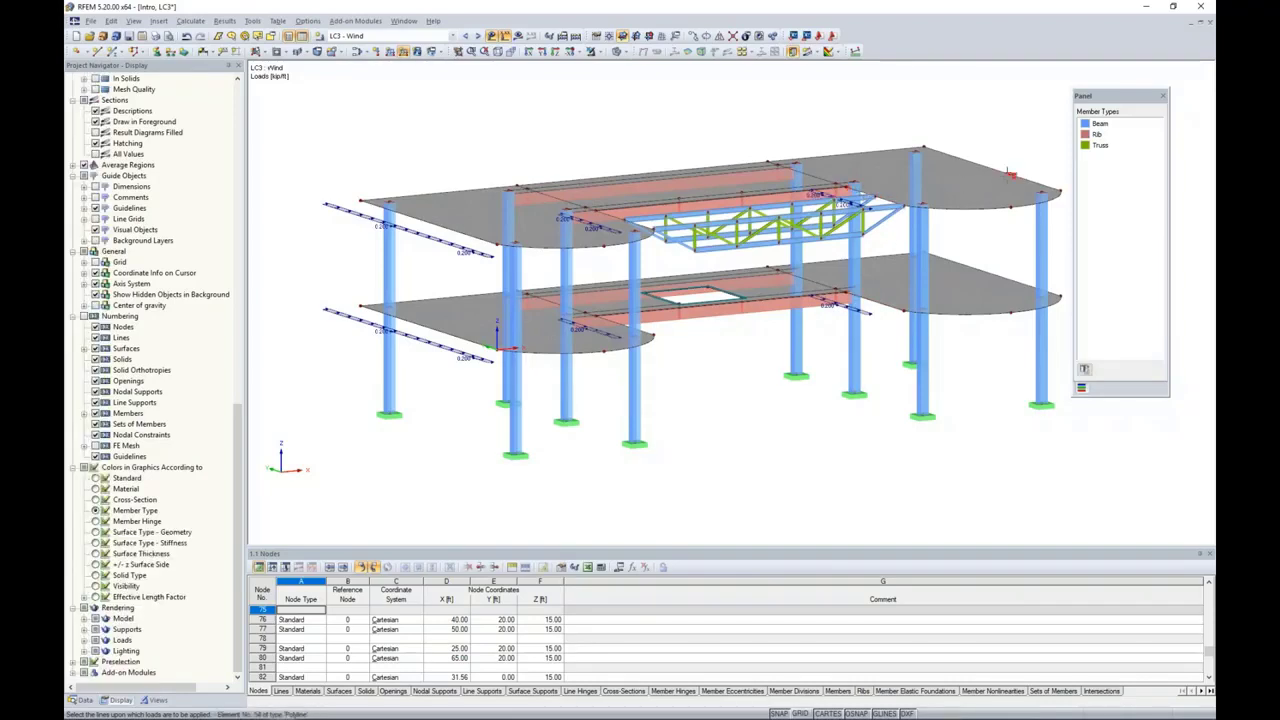
{"action": "left_click", "coordinate": [1005, 177]}
{"action": "left_click", "coordinate": [1010, 278]}
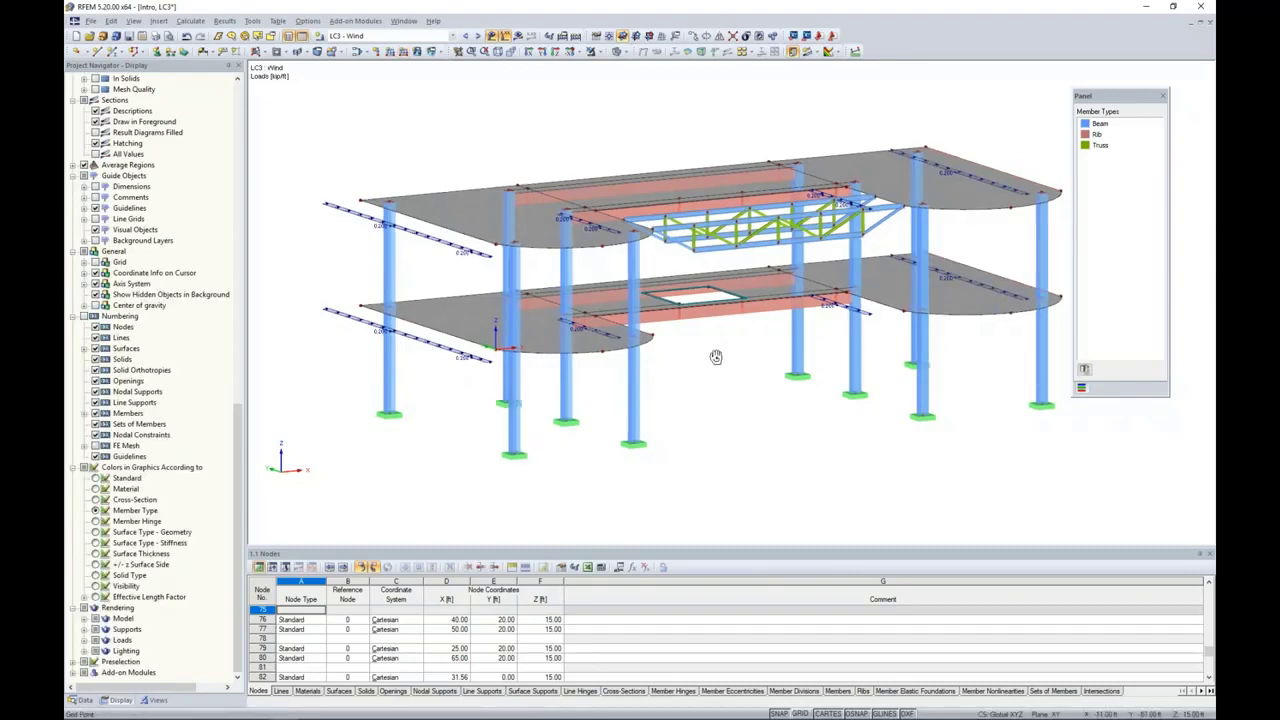
Step: Review the loads contained in load combinations CO1 through CO5, ending on CO5 - 0.9D + W
{"action": "mouse_move", "coordinate": [714, 357]}
{"action": "middle_mouse_down", "text": "ctrl"}
{"action": "mouse_move", "coordinate": [689, 386]}
{"action": "mouse_move", "coordinate": [692, 361]}
{"action": "middle_mouse_up", "text": "ctrl"}
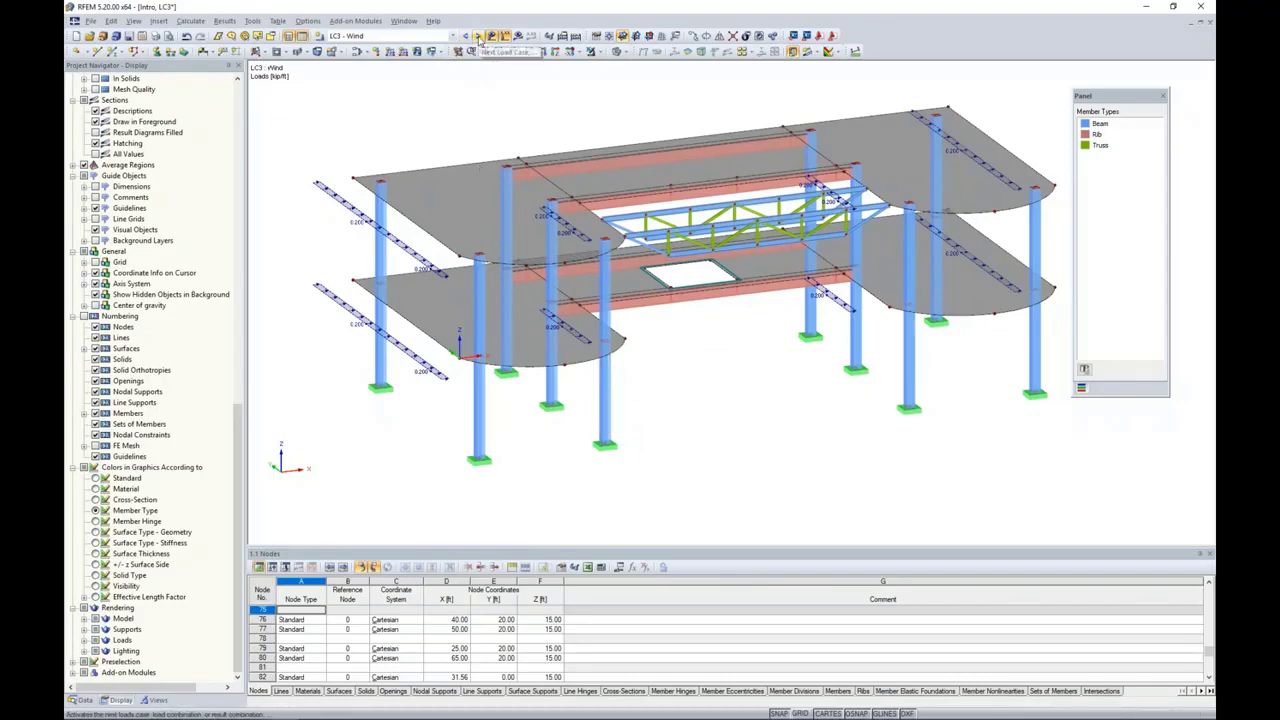
{"action": "left_click", "coordinate": [480, 38]}
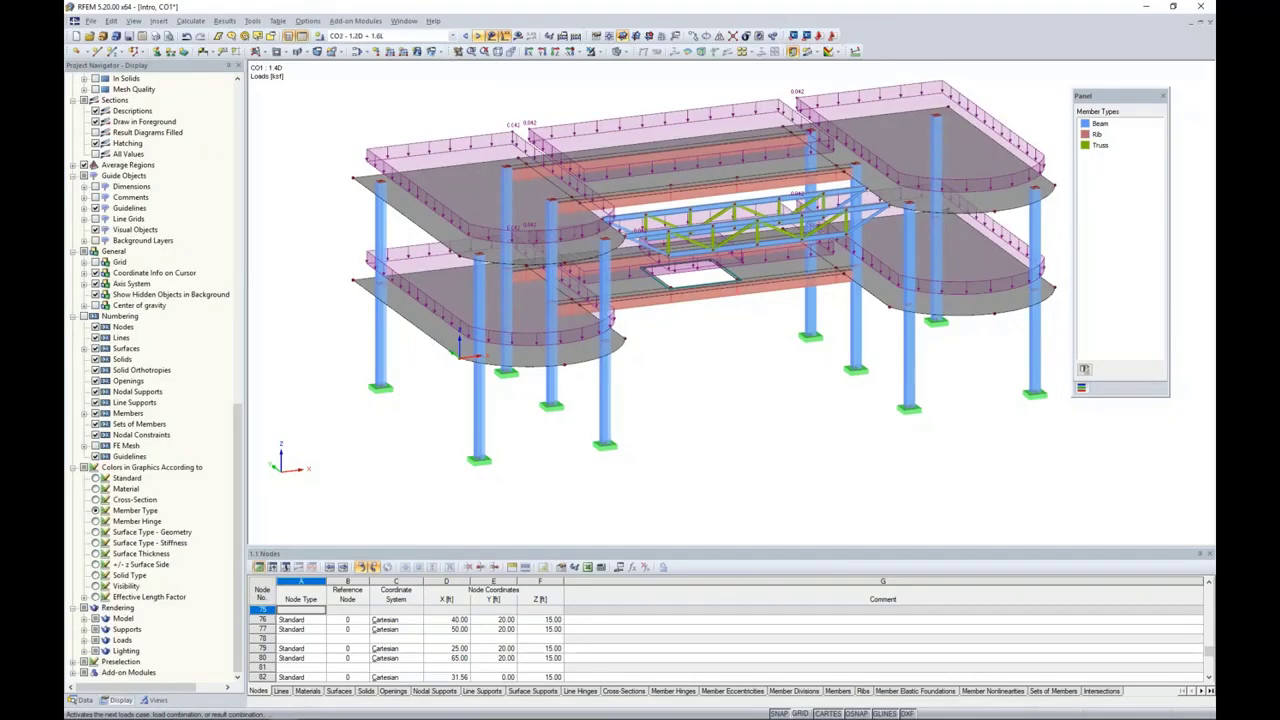
{"action": "left_click", "coordinate": [480, 36]}
{"action": "left_click", "coordinate": [480, 36]}
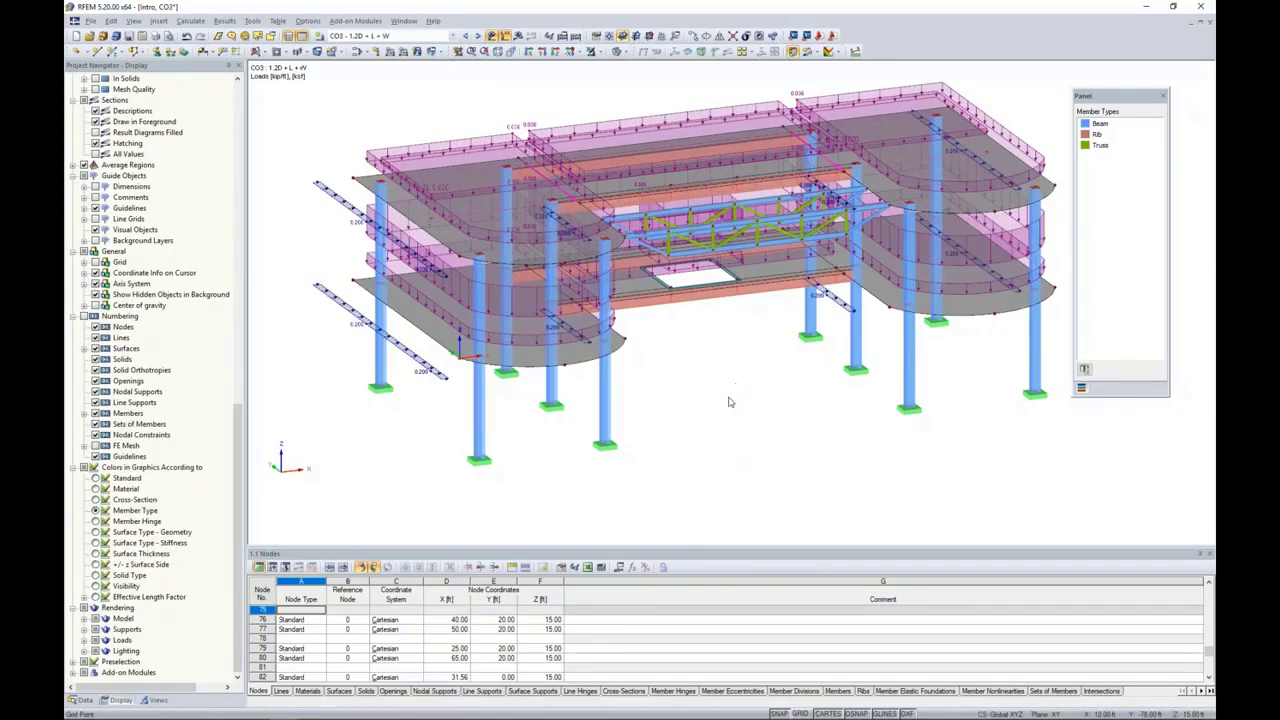
{"action": "middle_click_drag", "start_coordinate": [729, 402], "coordinate": [712, 362], "text": "ctrl"}
{"action": "left_click", "coordinate": [479, 36]}
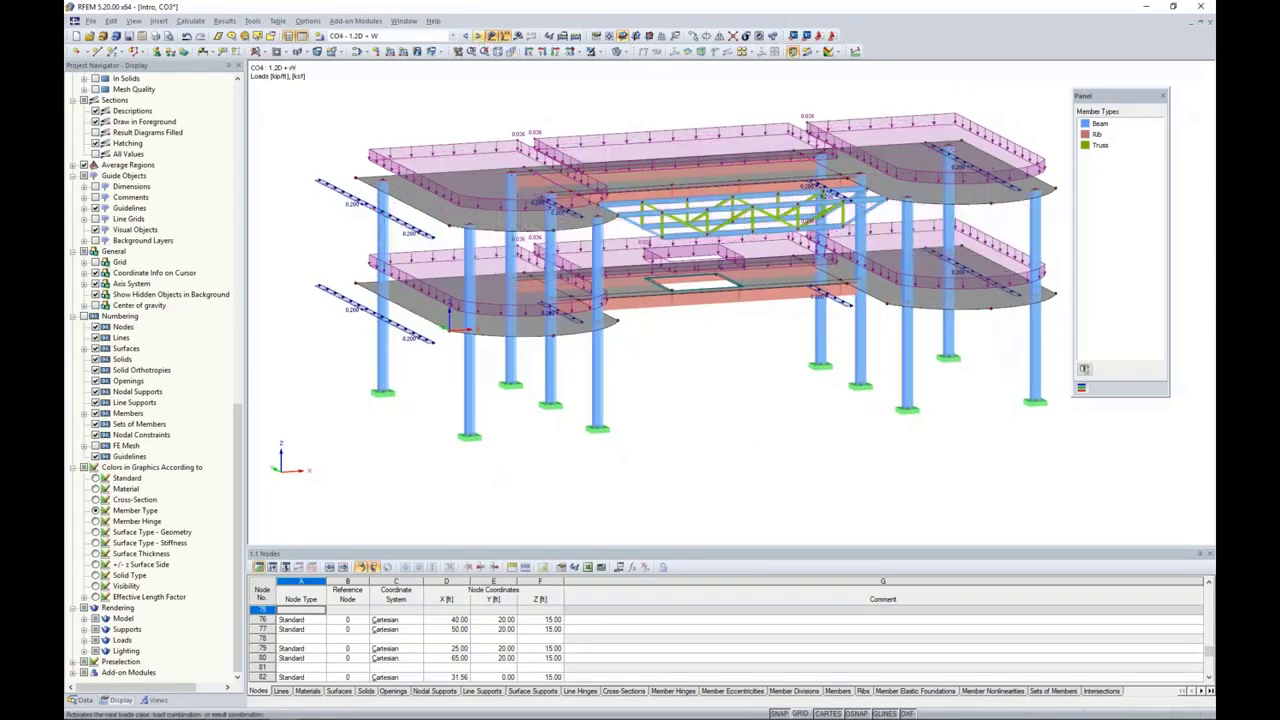
{"action": "left_click", "coordinate": [479, 36]}
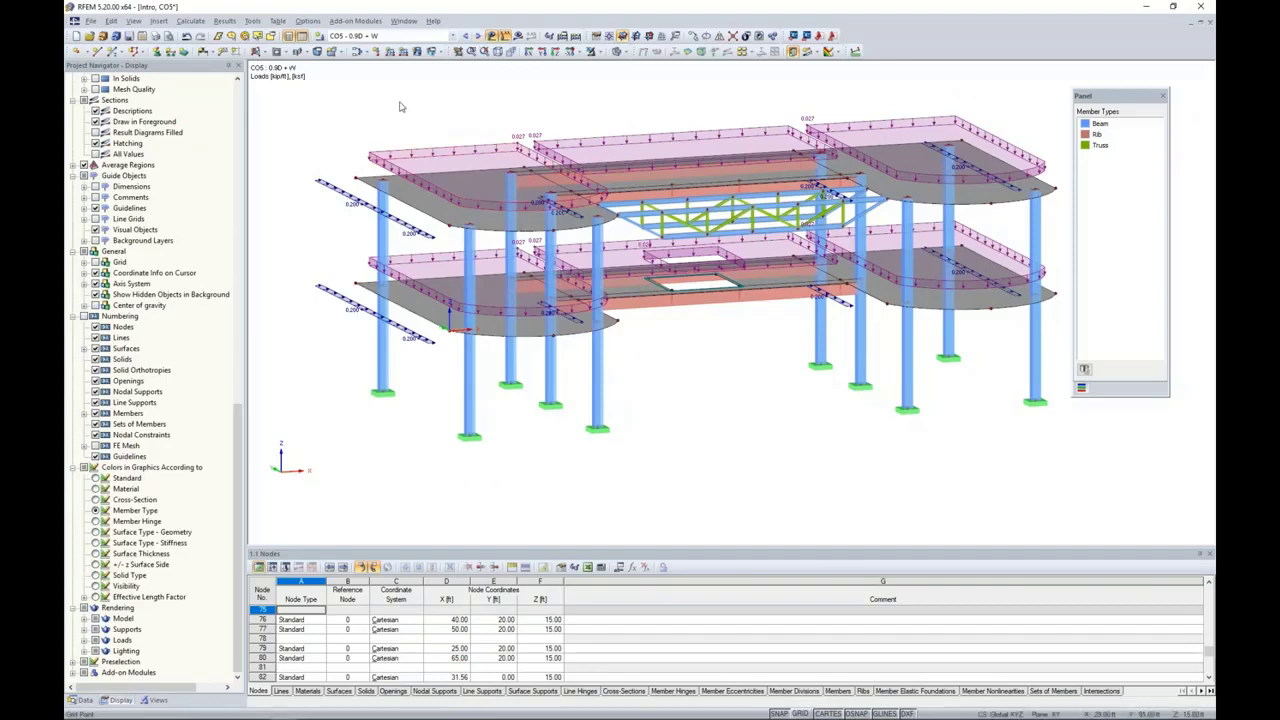
Step: Run the structural calculation and hide the loads in the global deformation view
{"action": "left_click", "coordinate": [190, 21]}
{"action": "left_click", "coordinate": [374, 109]}
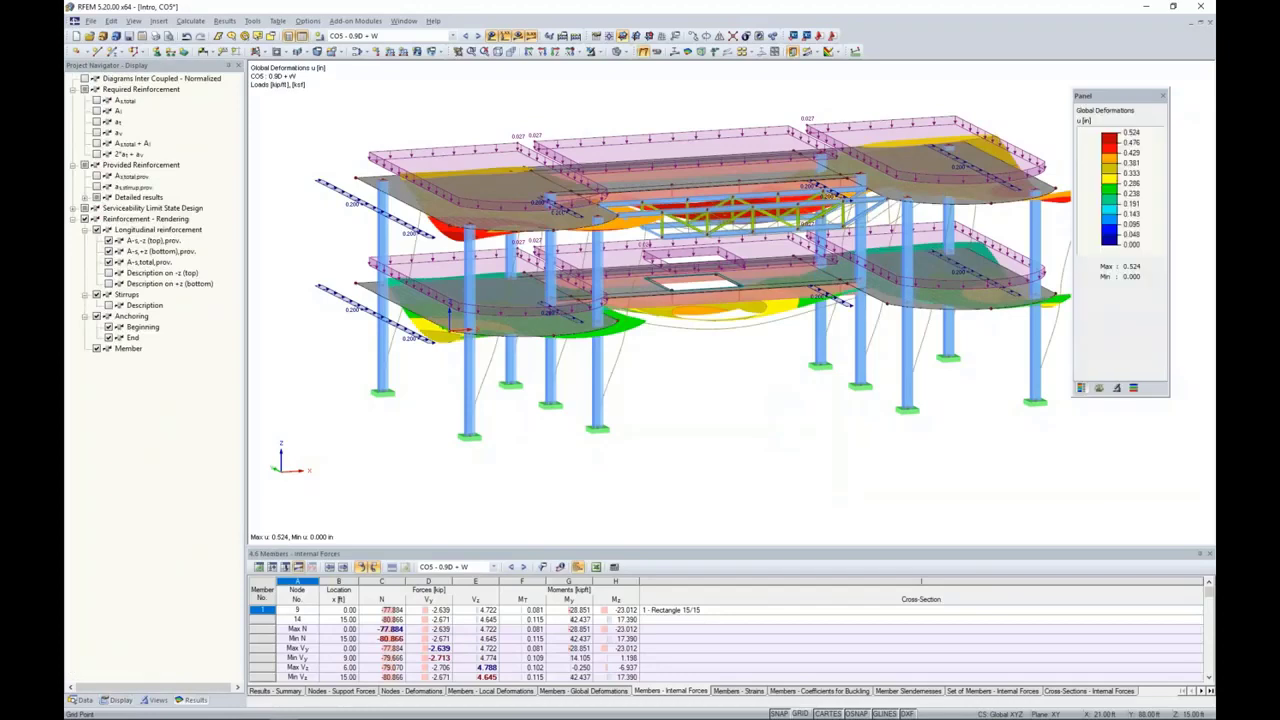
{"action": "left_click", "coordinate": [497, 51]}
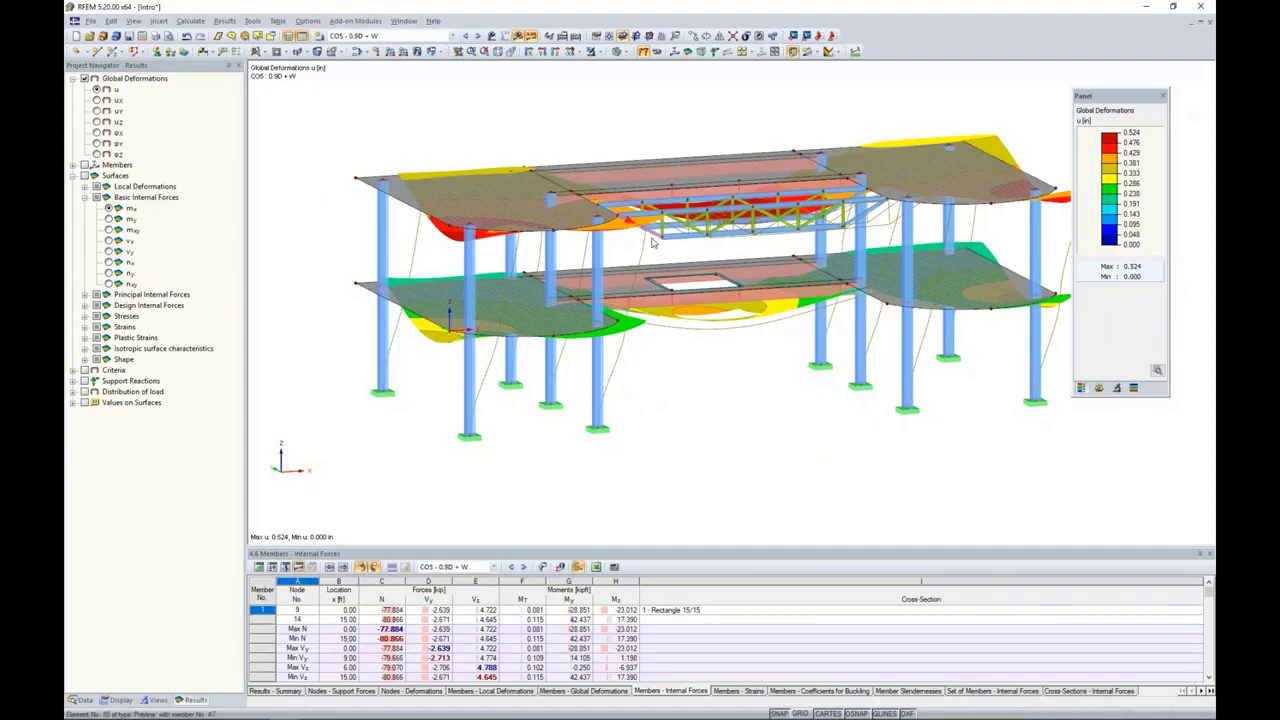
Step: Set the member deformation results to display as Cross-Sections Colored
{"action": "left_click", "coordinate": [118, 700]}
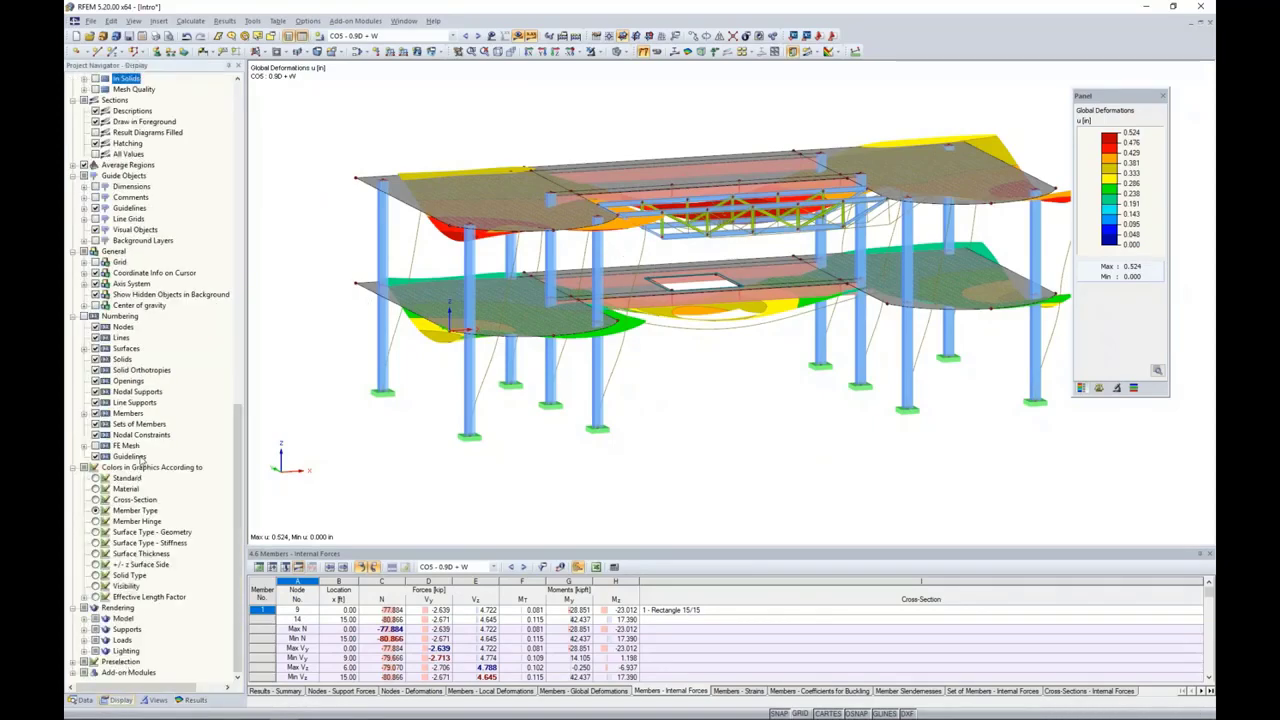
{"action": "scroll", "coordinate": [142, 317], "scroll_direction": "up", "scroll_amount": 10}
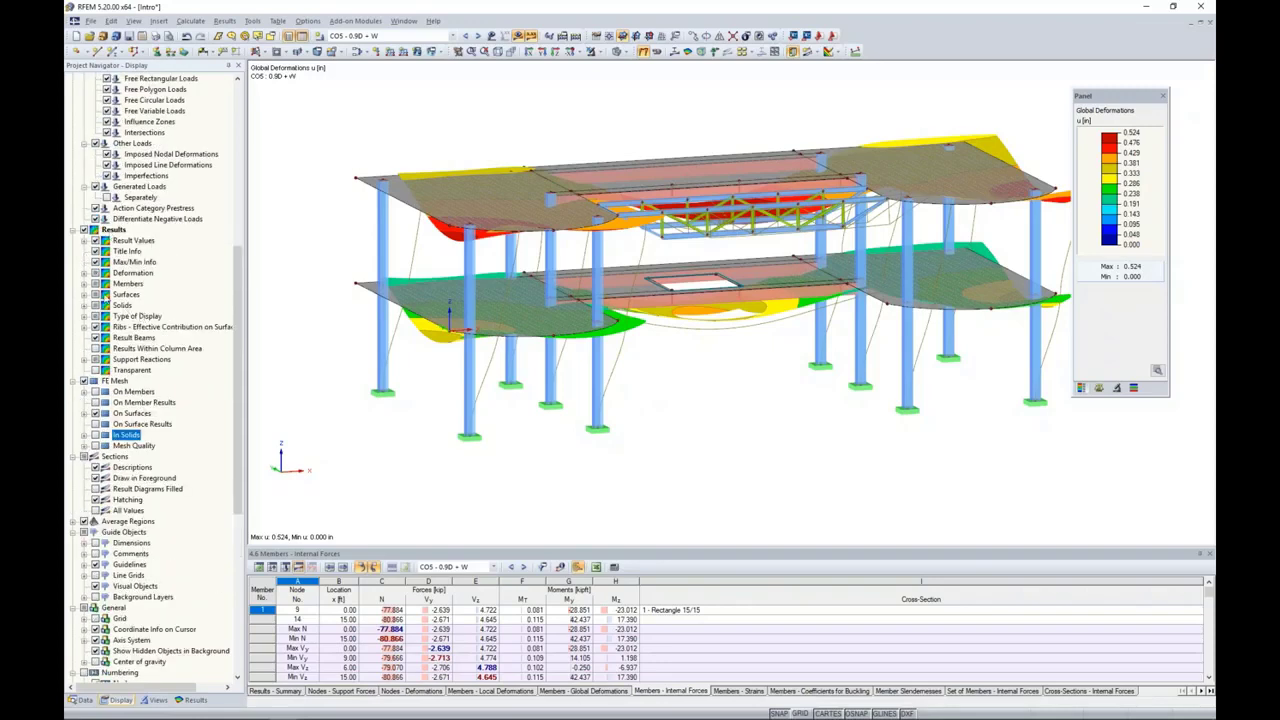
{"action": "left_click", "coordinate": [84, 274]}
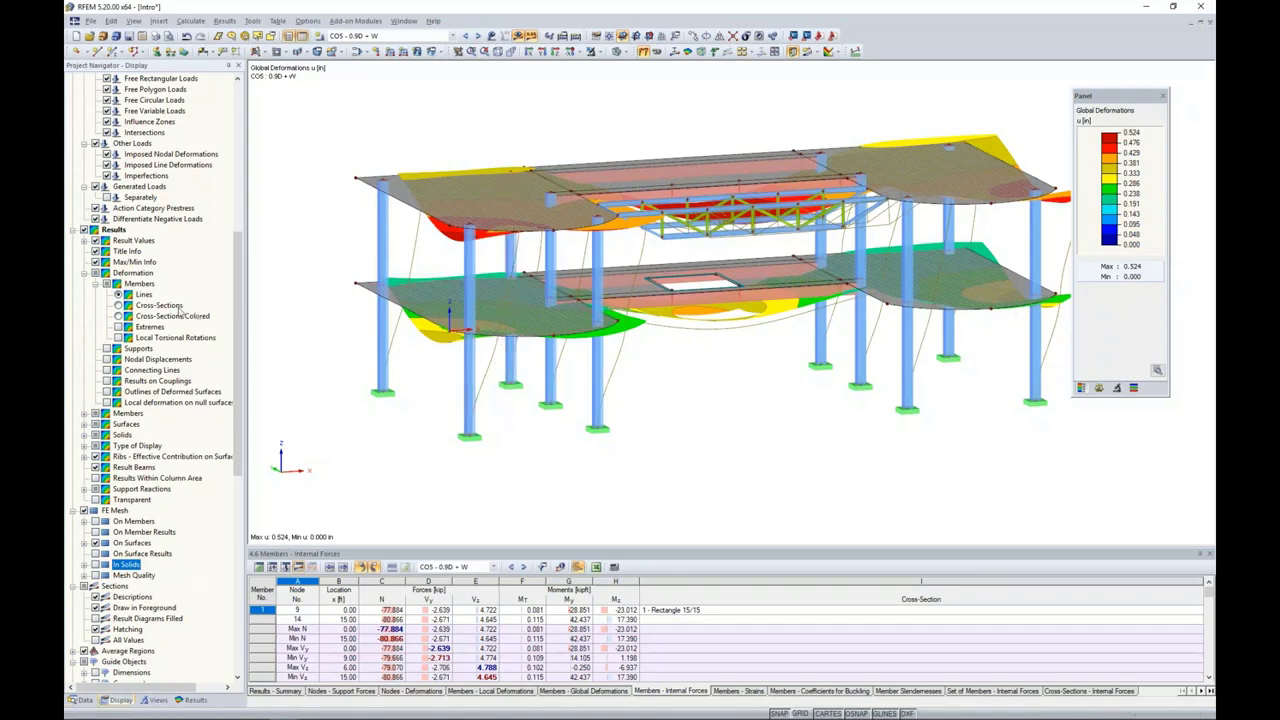
{"action": "left_click", "coordinate": [118, 316]}
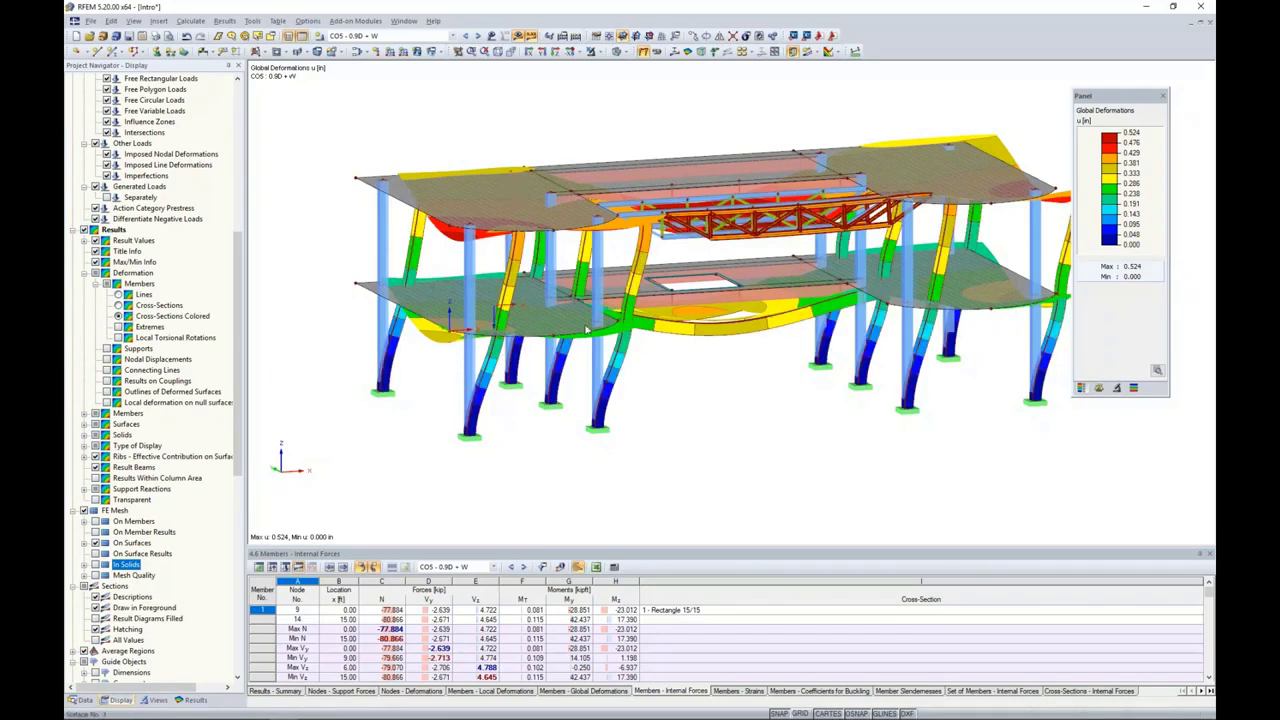
Step: Enable smooth color transition for the deformation result colors and close the color scale options
{"action": "left_click", "coordinate": [1157, 370]}
{"action": "left_click", "coordinate": [1080, 510]}
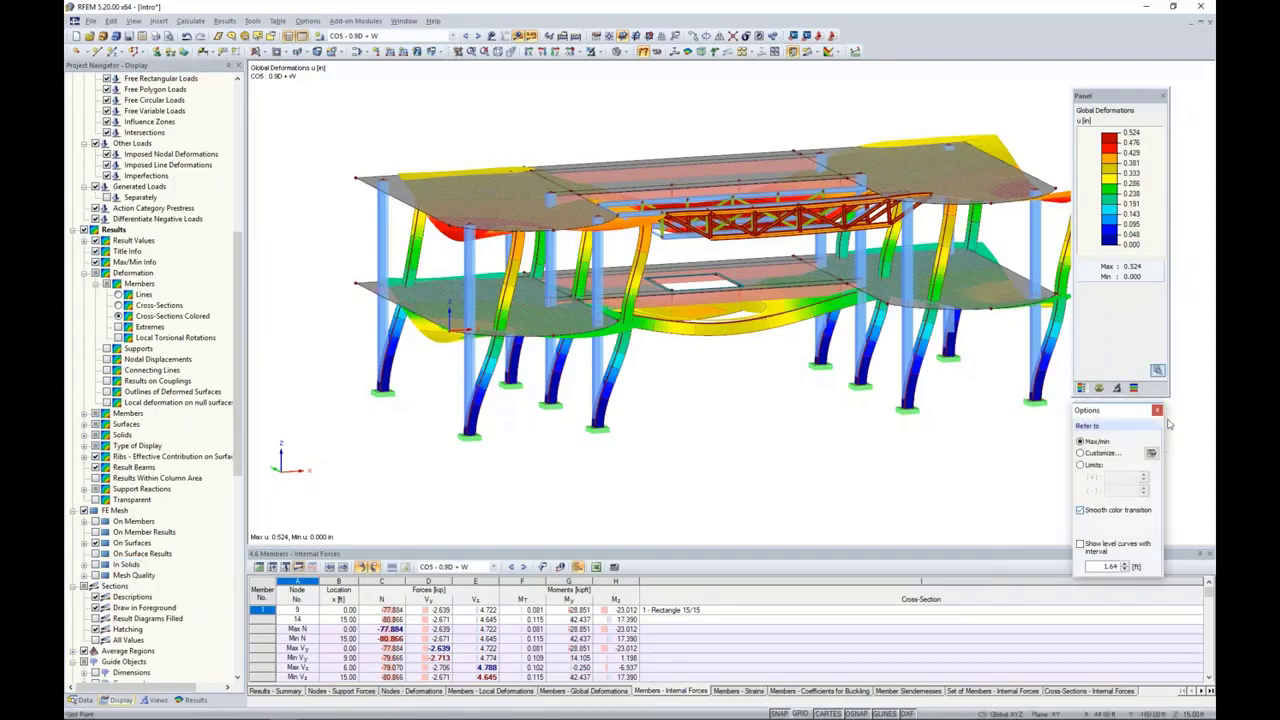
{"action": "left_click", "coordinate": [1157, 370]}
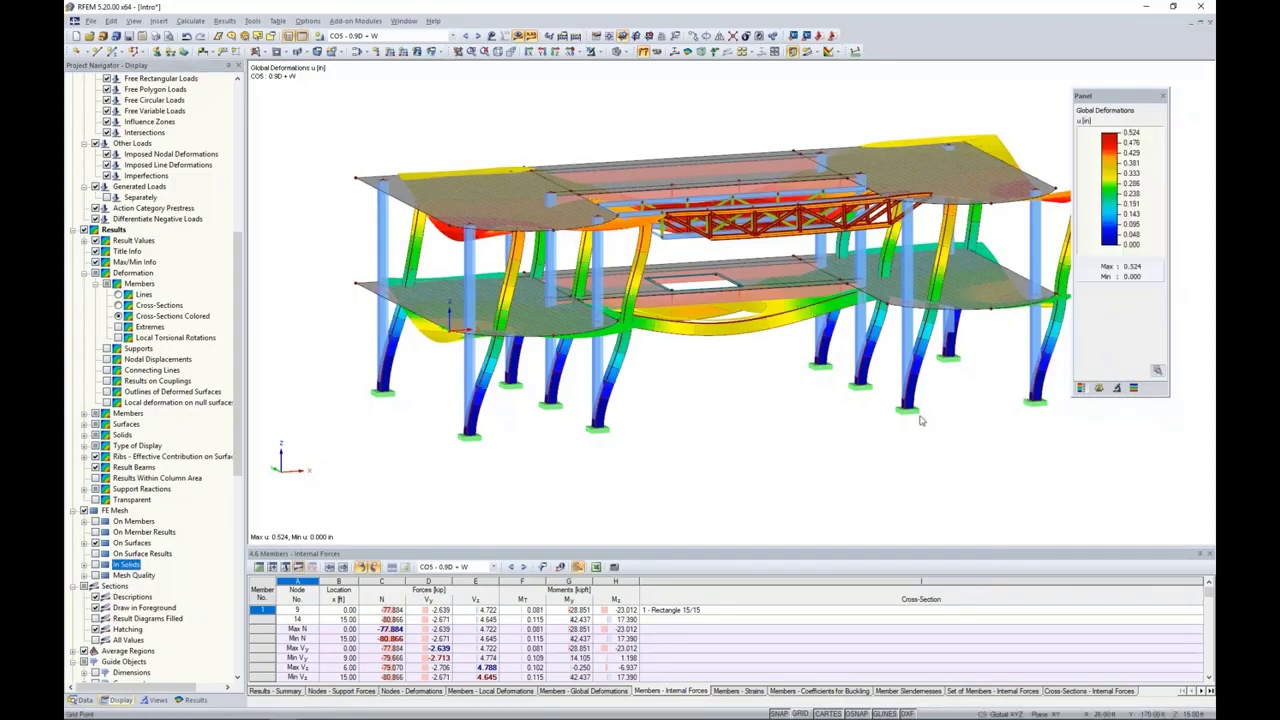
Step: Show the global deformations for CO7 - D + L and set the deformation display factor to 25
{"action": "left_click", "coordinate": [478, 35]}
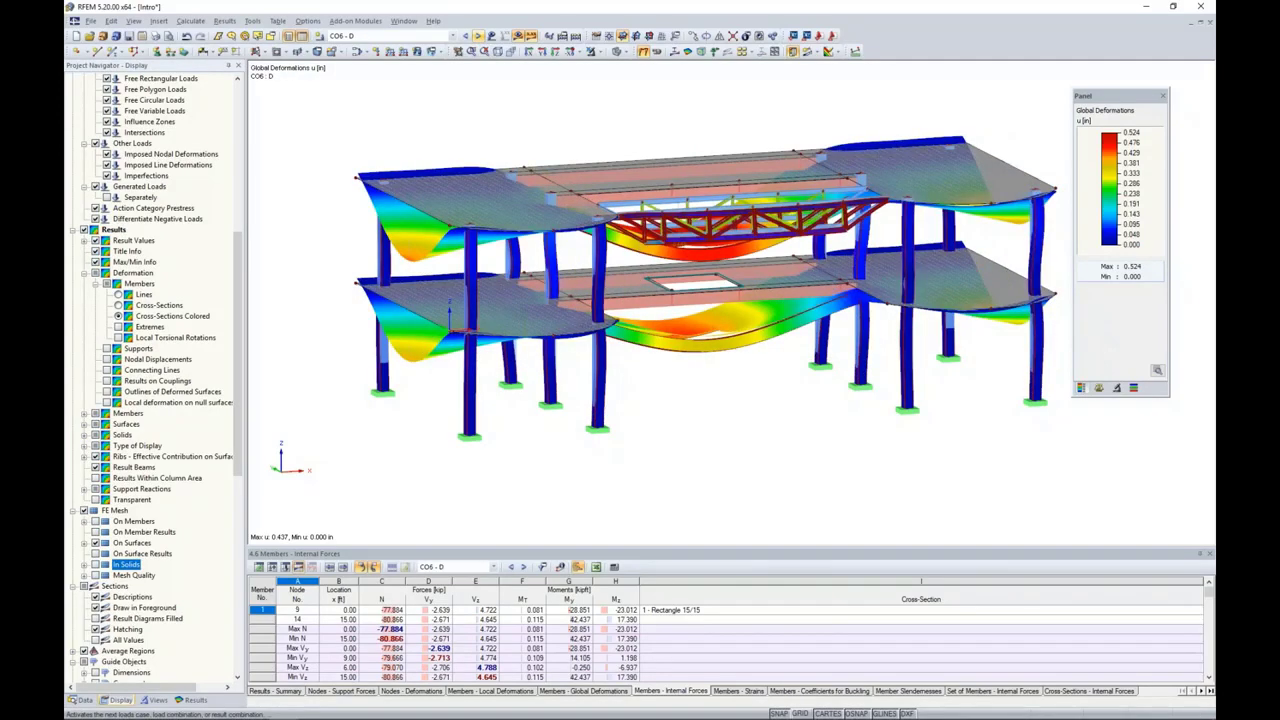
{"action": "left_click", "coordinate": [478, 35]}
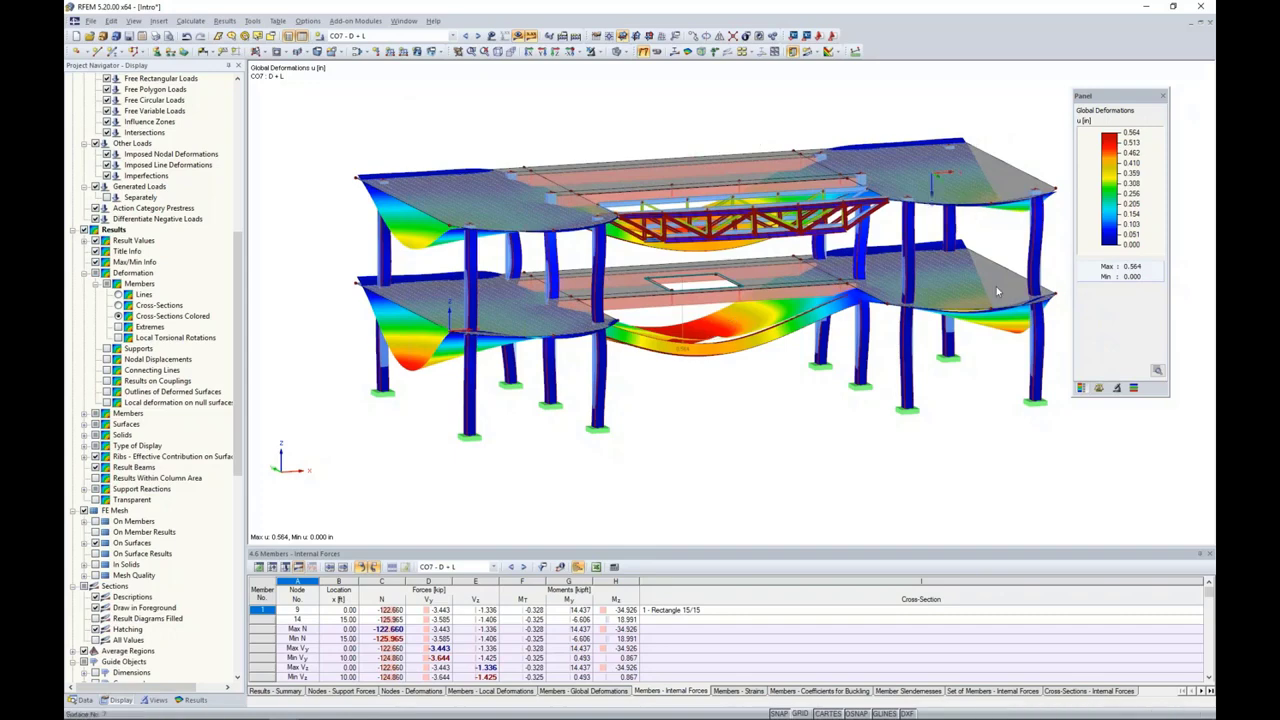
{"action": "left_click", "coordinate": [1099, 387]}
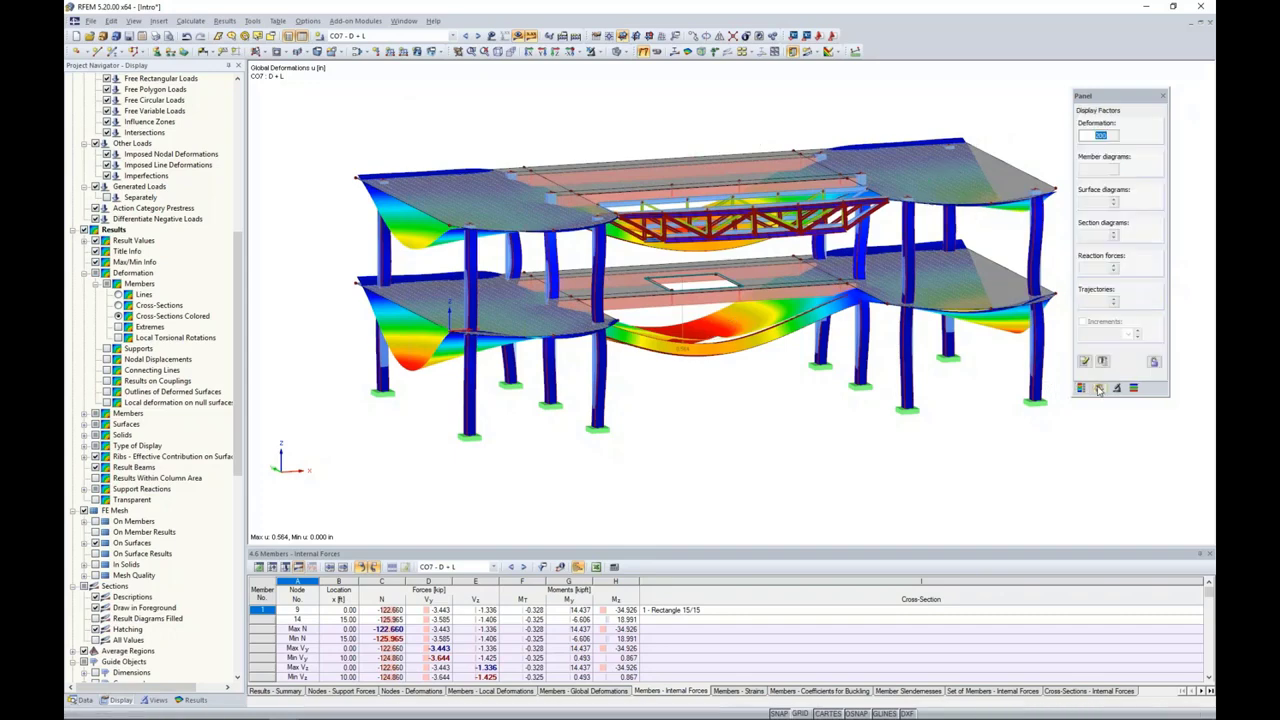
{"action": "left_click", "coordinate": [1115, 139]}
{"action": "left_click", "coordinate": [1115, 139]}
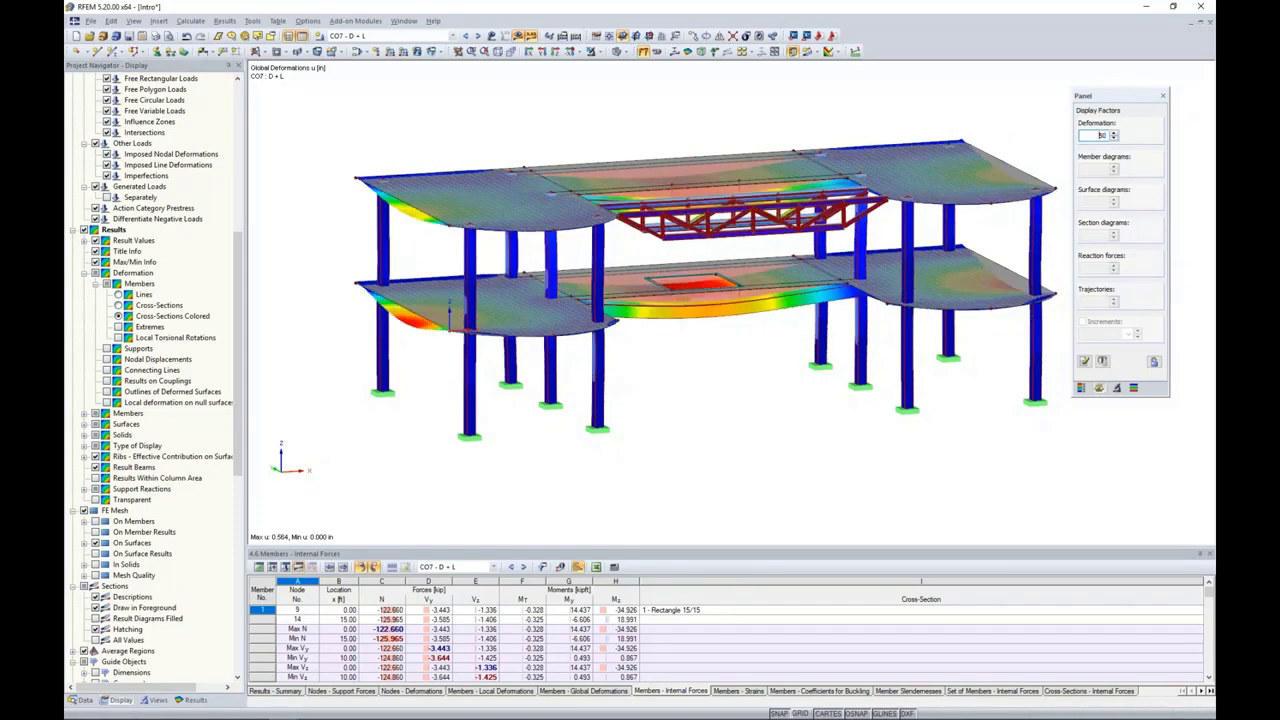
{"action": "left_click", "coordinate": [1115, 139]}
{"action": "middle_click_drag", "start_coordinate": [677, 362], "coordinate": [691, 404], "text": "ctrl"}
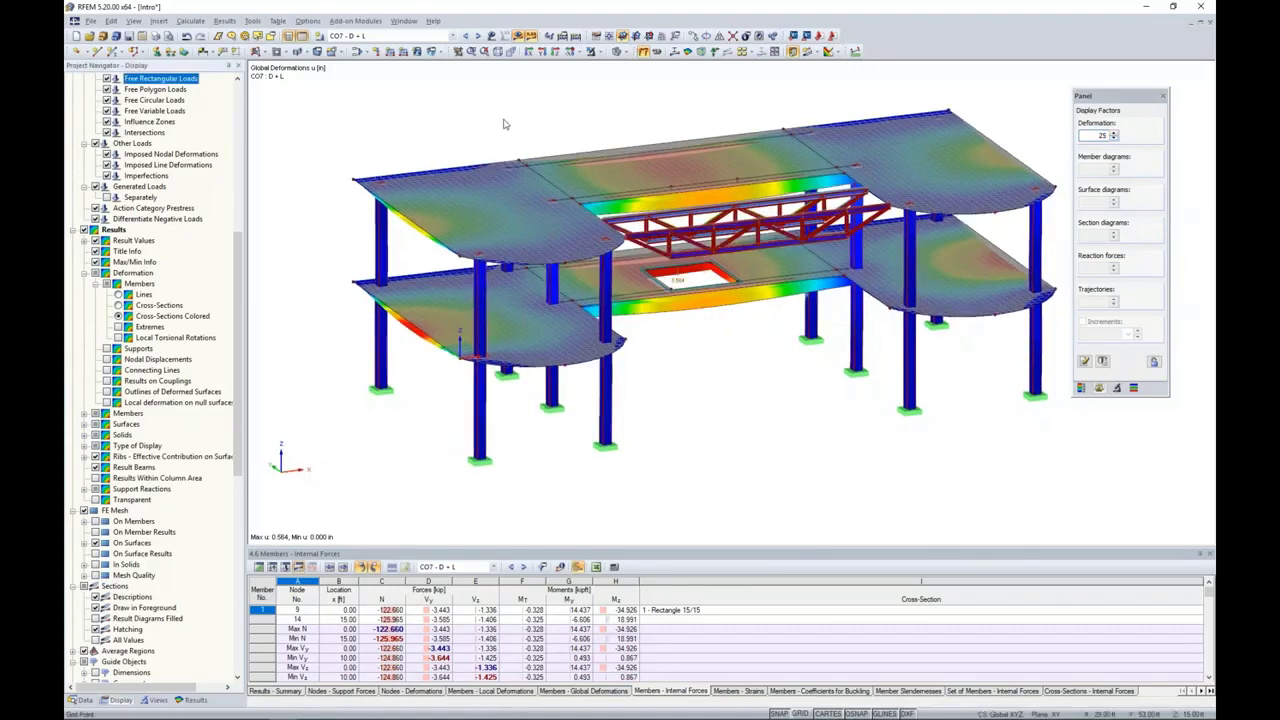
Step: Switch to CO8 - D + 0.6W and display member internal force diagrams instead of global deformations, with the lower floor beams in close view
{"action": "left_click", "coordinate": [478, 36]}
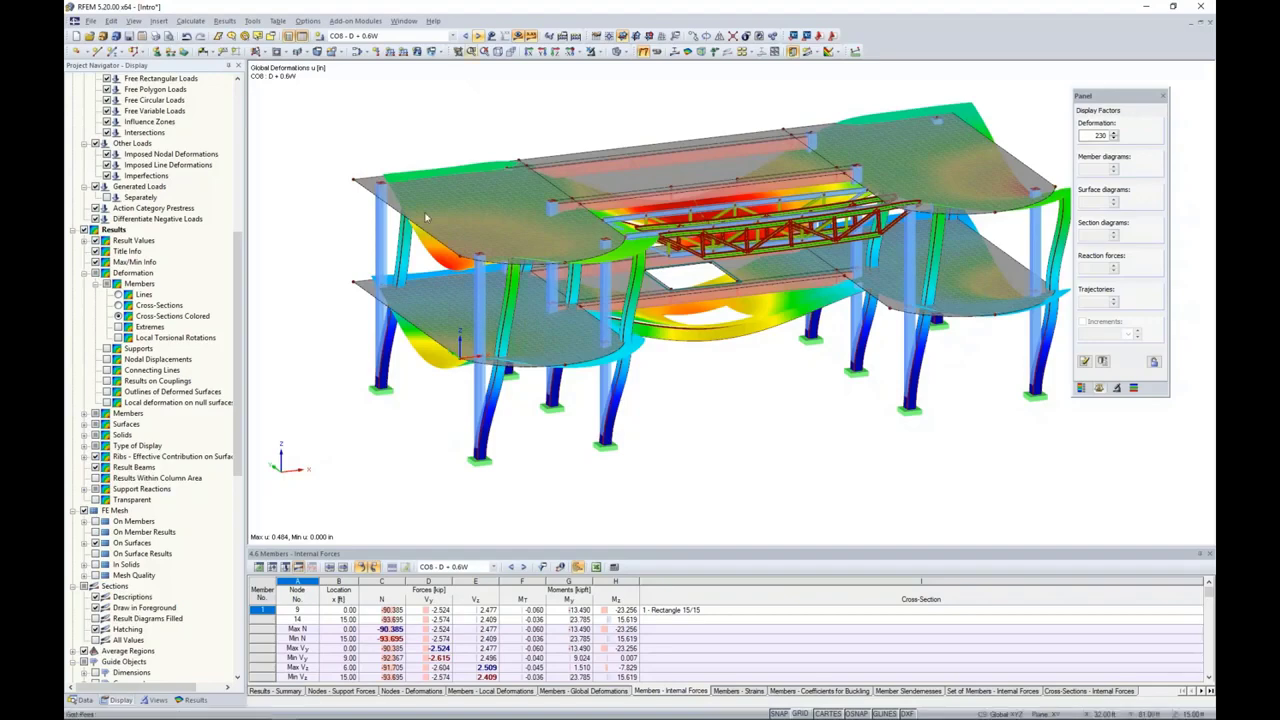
{"action": "left_click", "coordinate": [193, 699]}
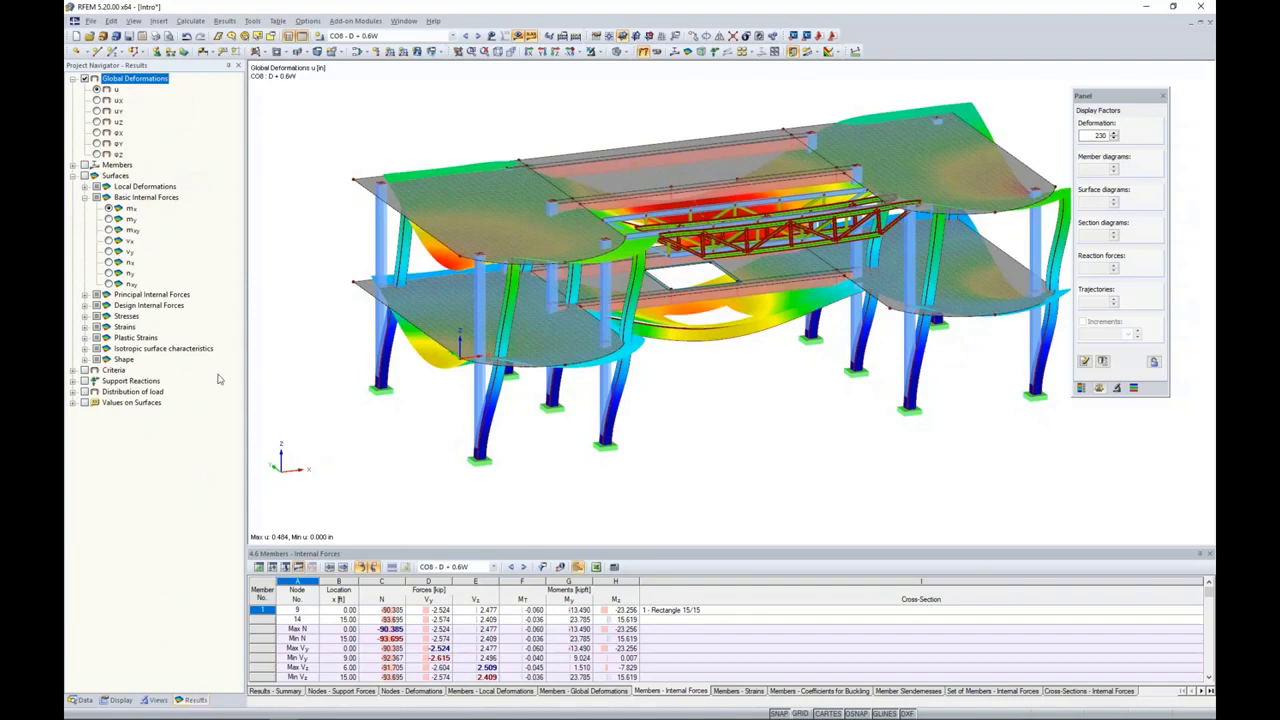
{"action": "left_click", "coordinate": [73, 165]}
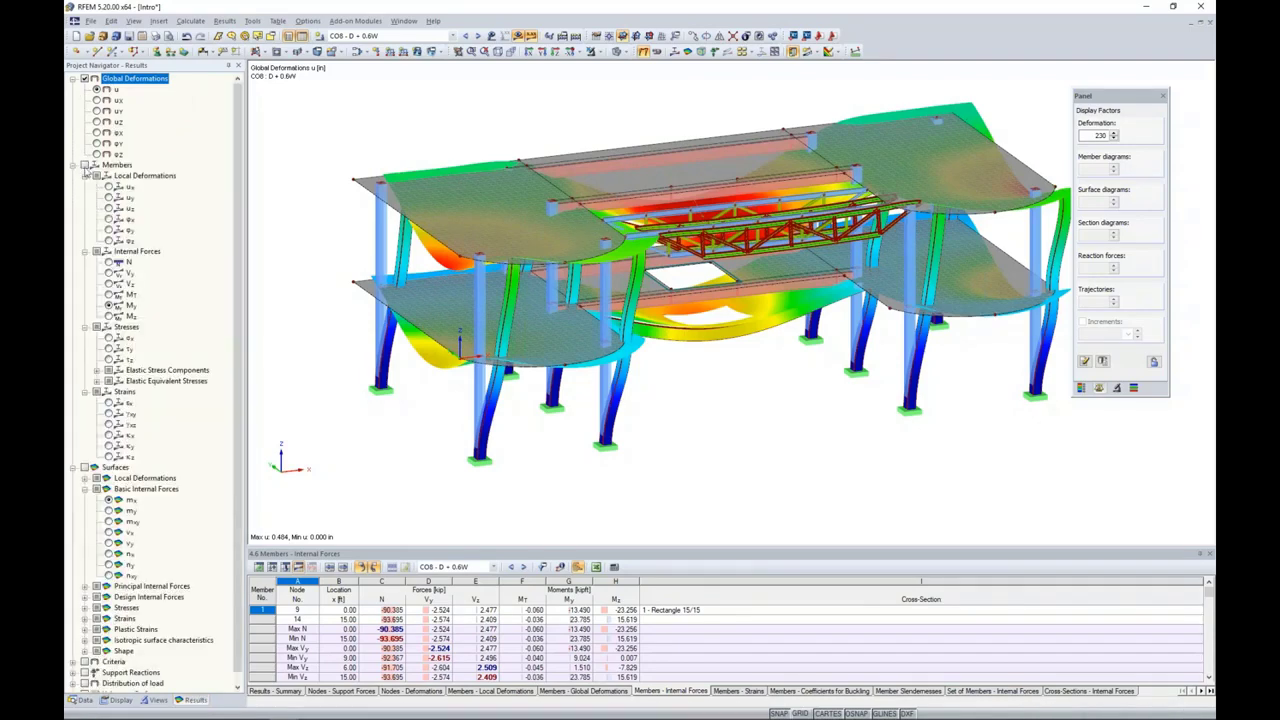
{"action": "left_click", "coordinate": [85, 166]}
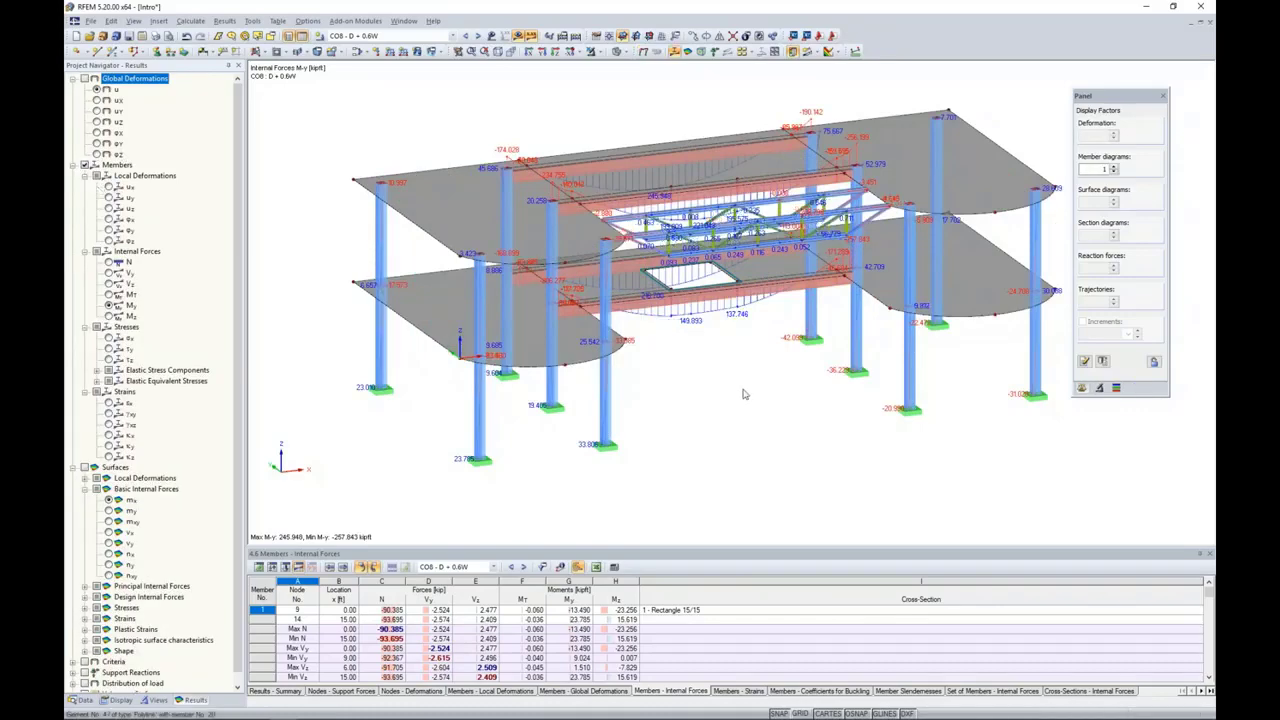
{"action": "middle_click_drag", "start_coordinate": [743, 394], "coordinate": [712, 360], "text": "ctrl"}
{"action": "scroll", "coordinate": [711, 360], "scroll_direction": "up", "scroll_amount": 1}
{"action": "scroll", "coordinate": [686, 360], "scroll_direction": "up", "scroll_amount": 4}
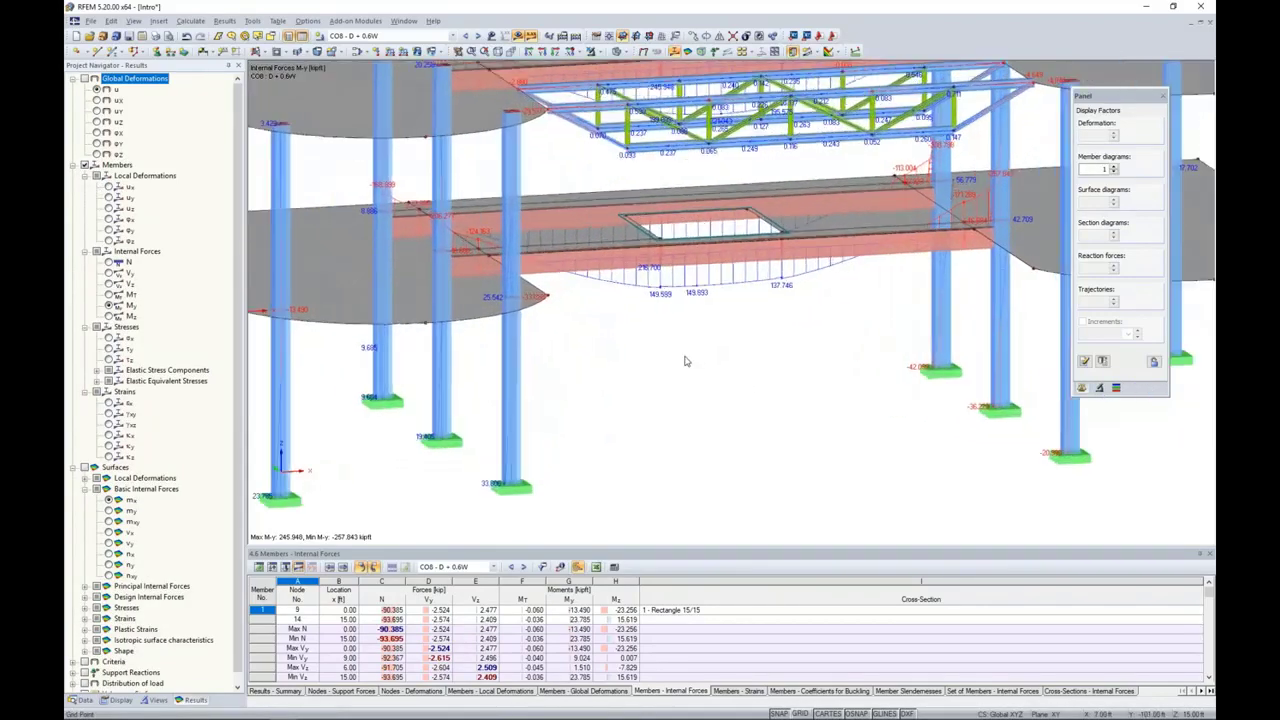
{"action": "middle_click_drag", "start_coordinate": [688, 361], "coordinate": [644, 332]}
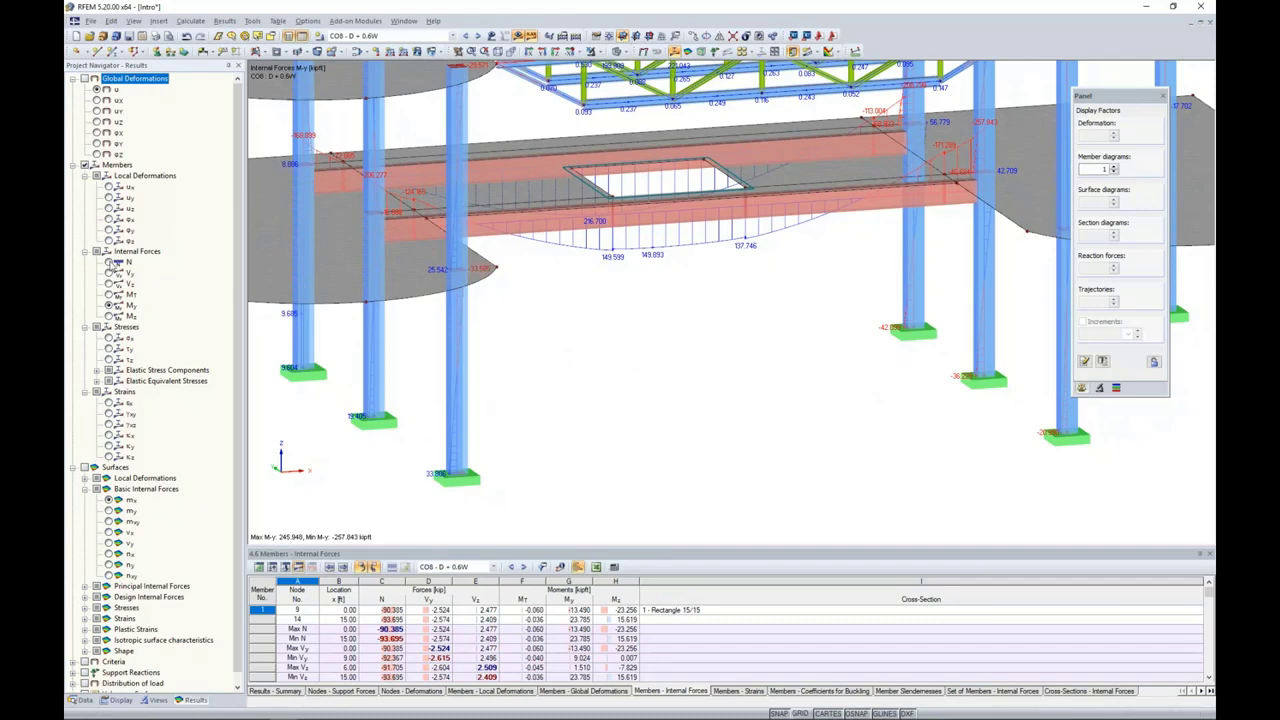
Step: Review the member internal forces N, Vz and My, ending on Mz
{"action": "left_click", "coordinate": [109, 262]}
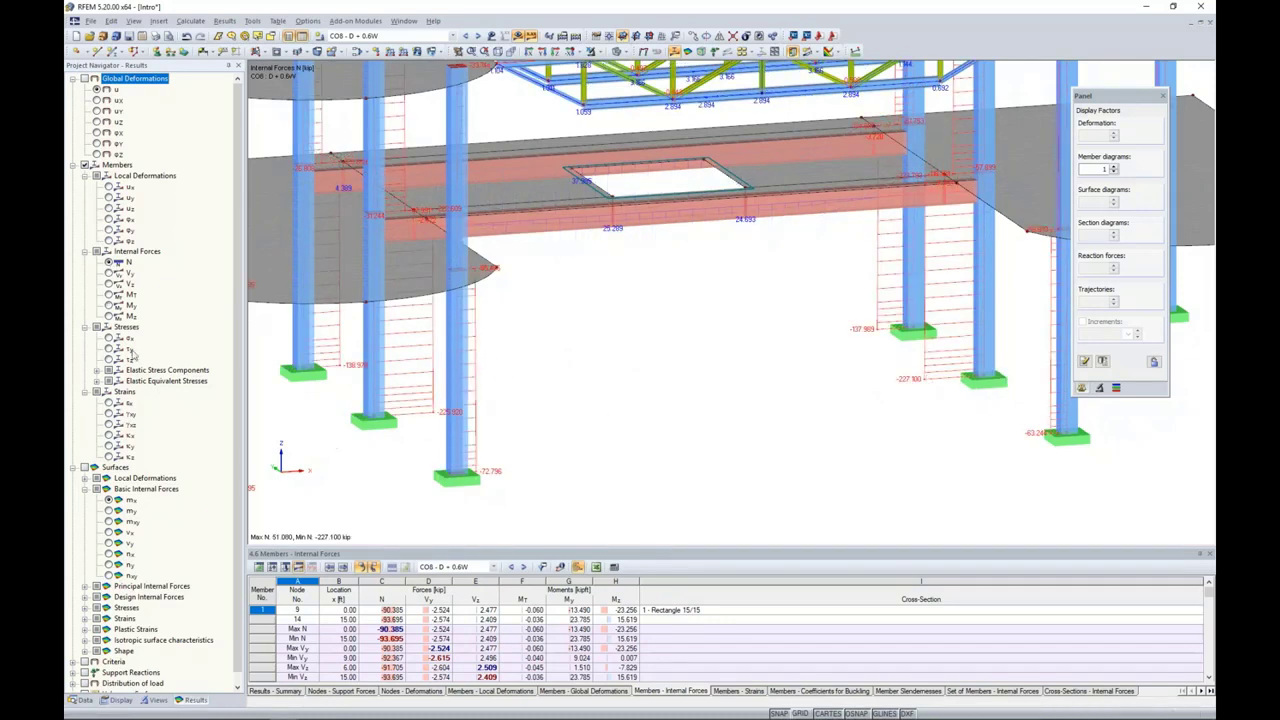
{"action": "left_click", "coordinate": [109, 284]}
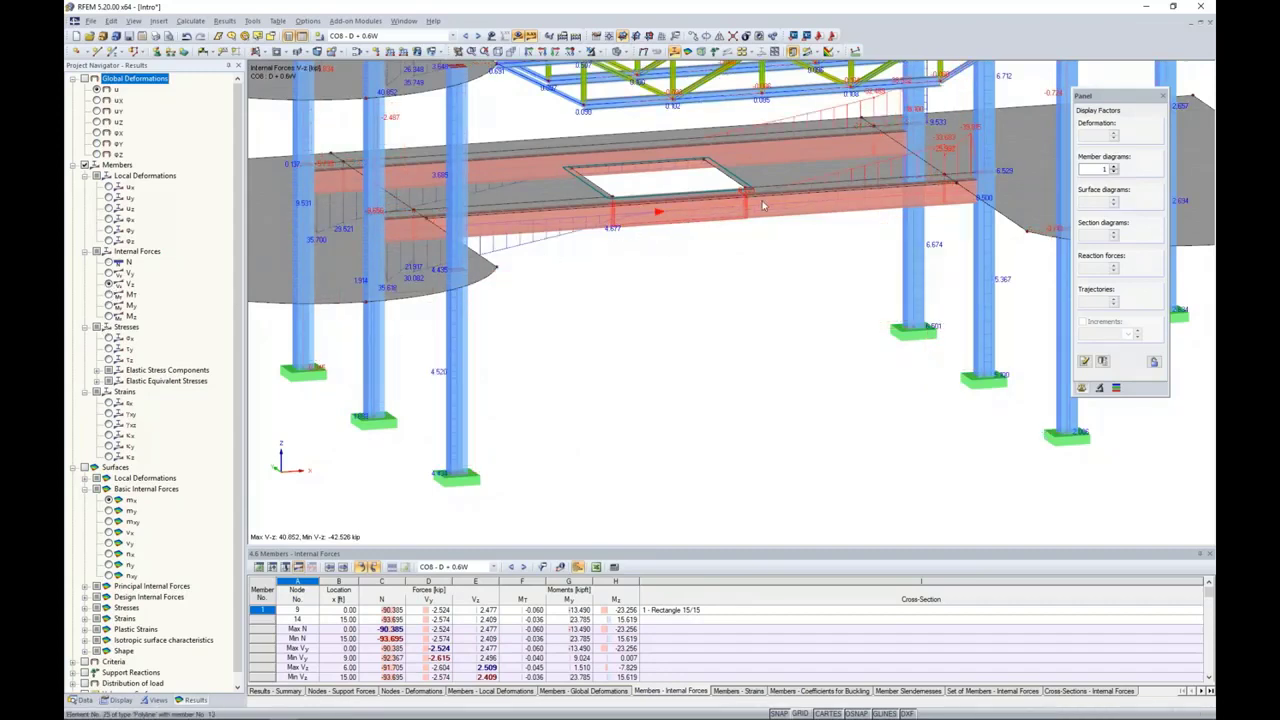
{"action": "left_click", "coordinate": [109, 305]}
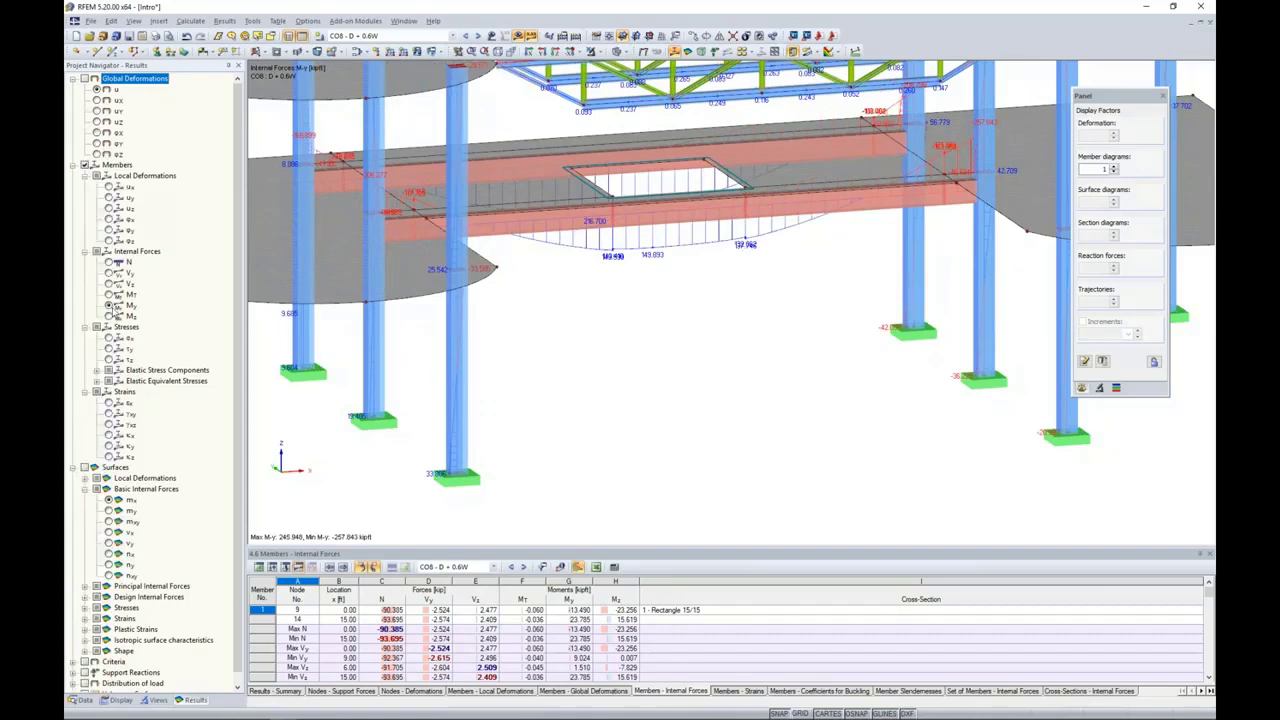
{"action": "left_click", "coordinate": [109, 316]}
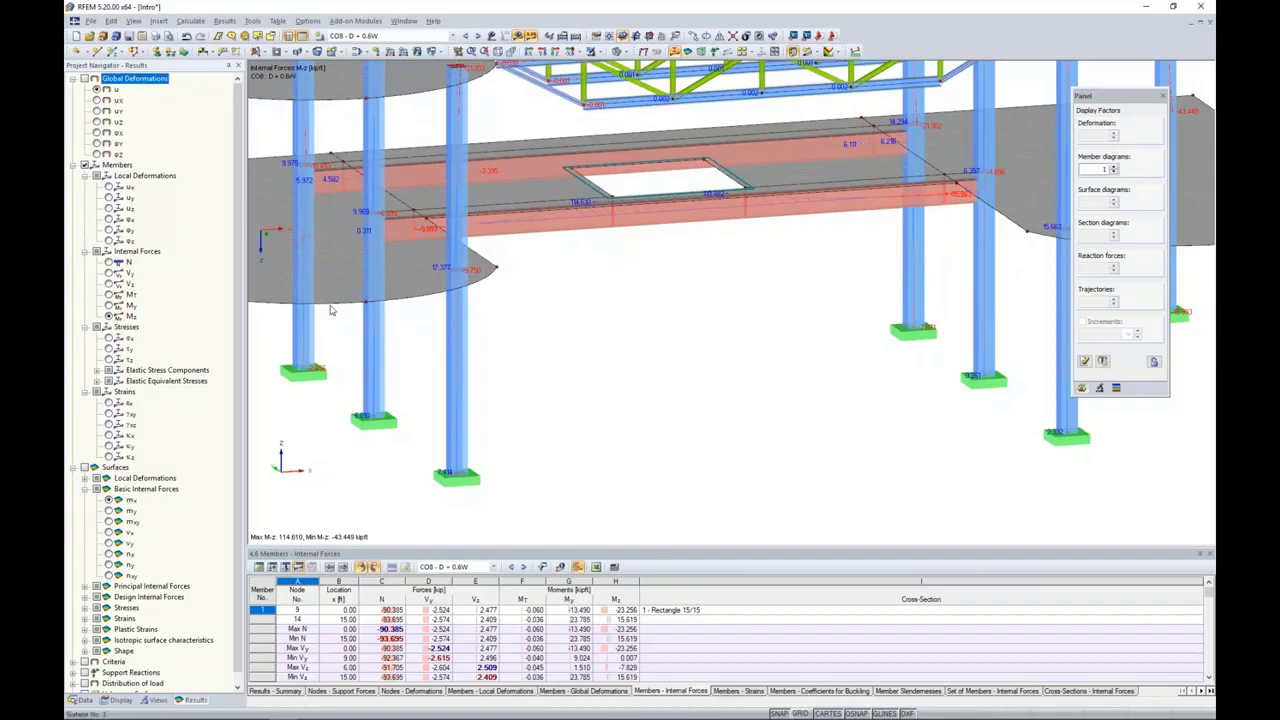
Step: Open the result diagrams for lower column member 2 and add the axial force N diagram
{"action": "right_click", "coordinate": [456, 345]}
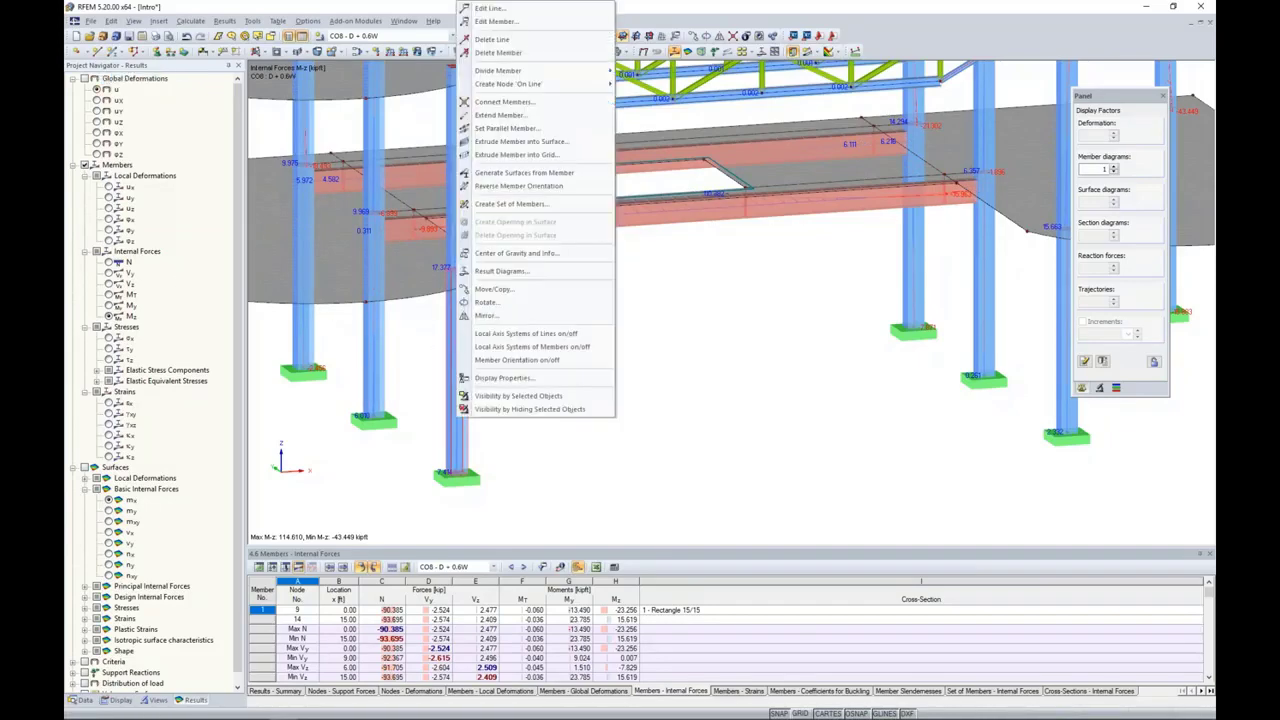
{"action": "left_click", "coordinate": [494, 280]}
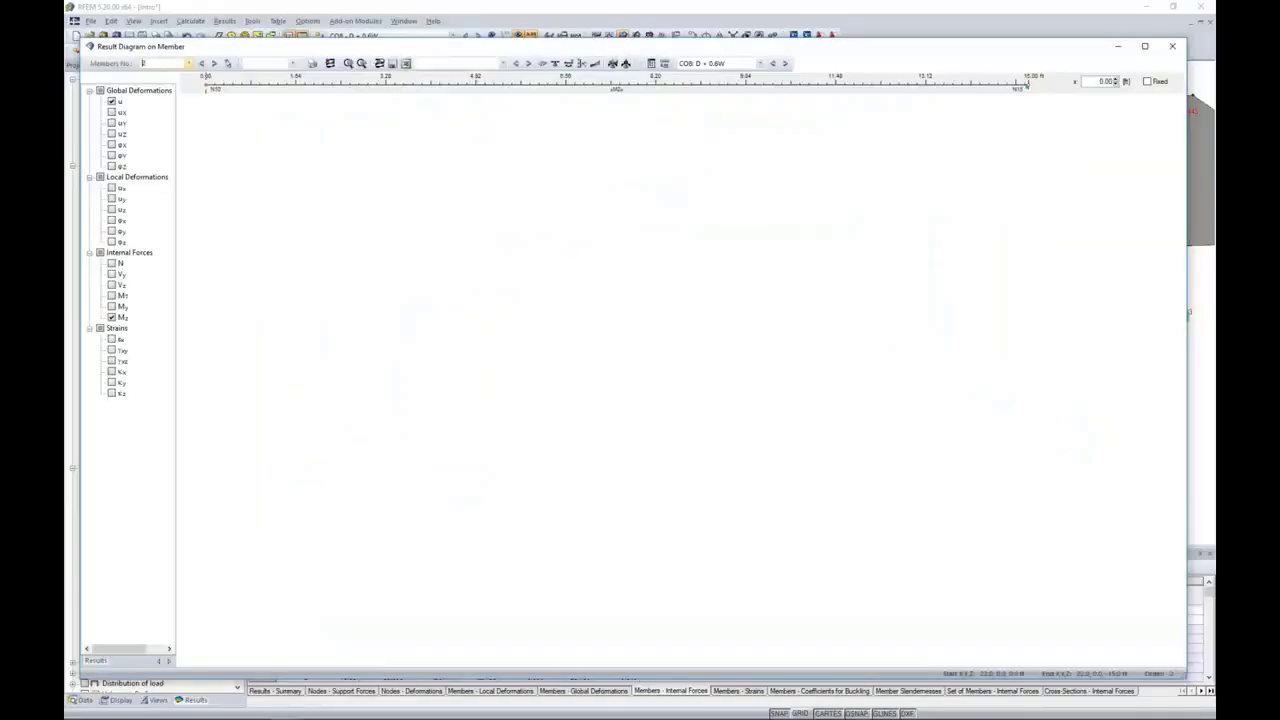
{"action": "left_click", "coordinate": [112, 264]}
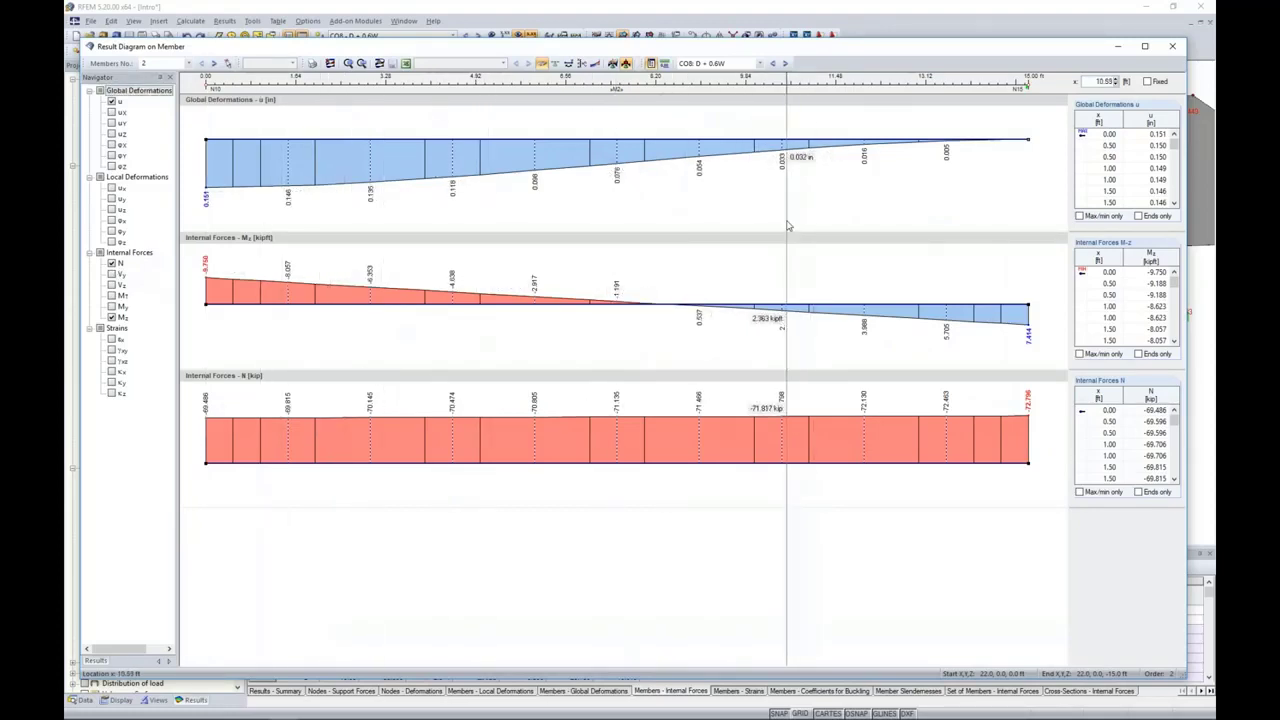
Step: Compare the column's result diagrams for CO9 and CO7 - D + L, and close the result diagram window
{"action": "left_click", "coordinate": [785, 63]}
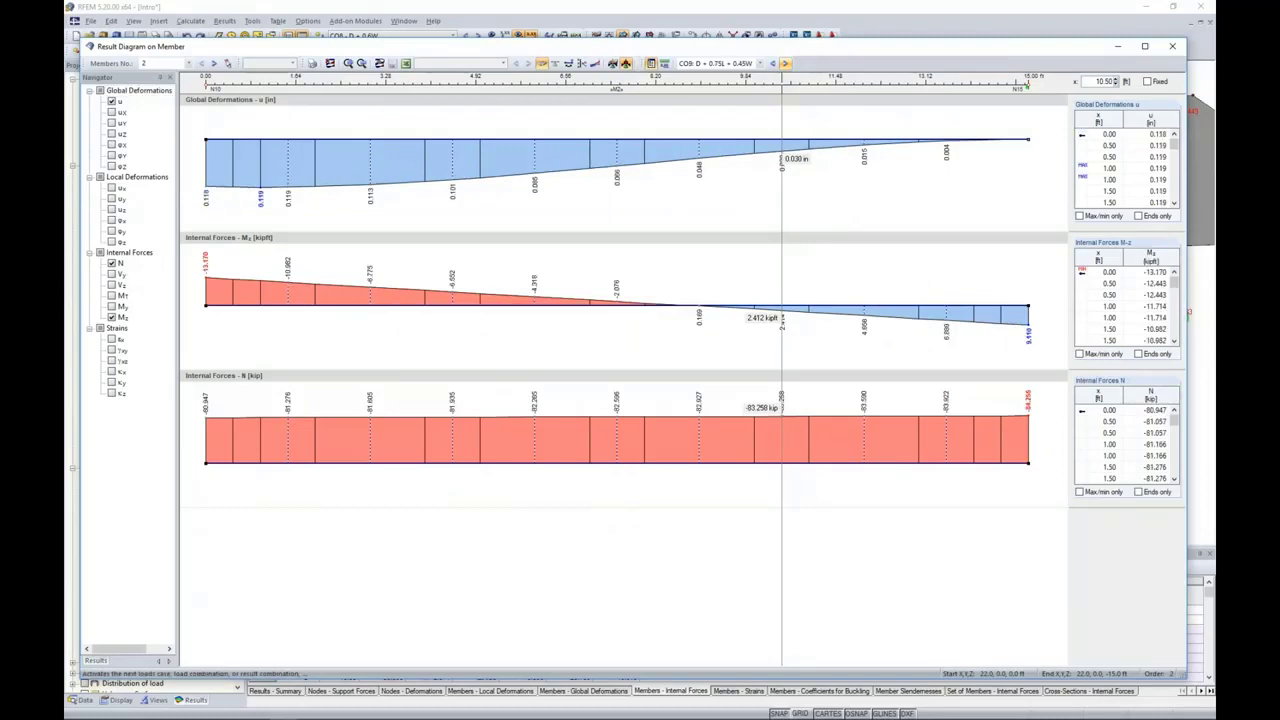
{"action": "left_click", "coordinate": [772, 63]}
{"action": "left_click", "coordinate": [772, 63]}
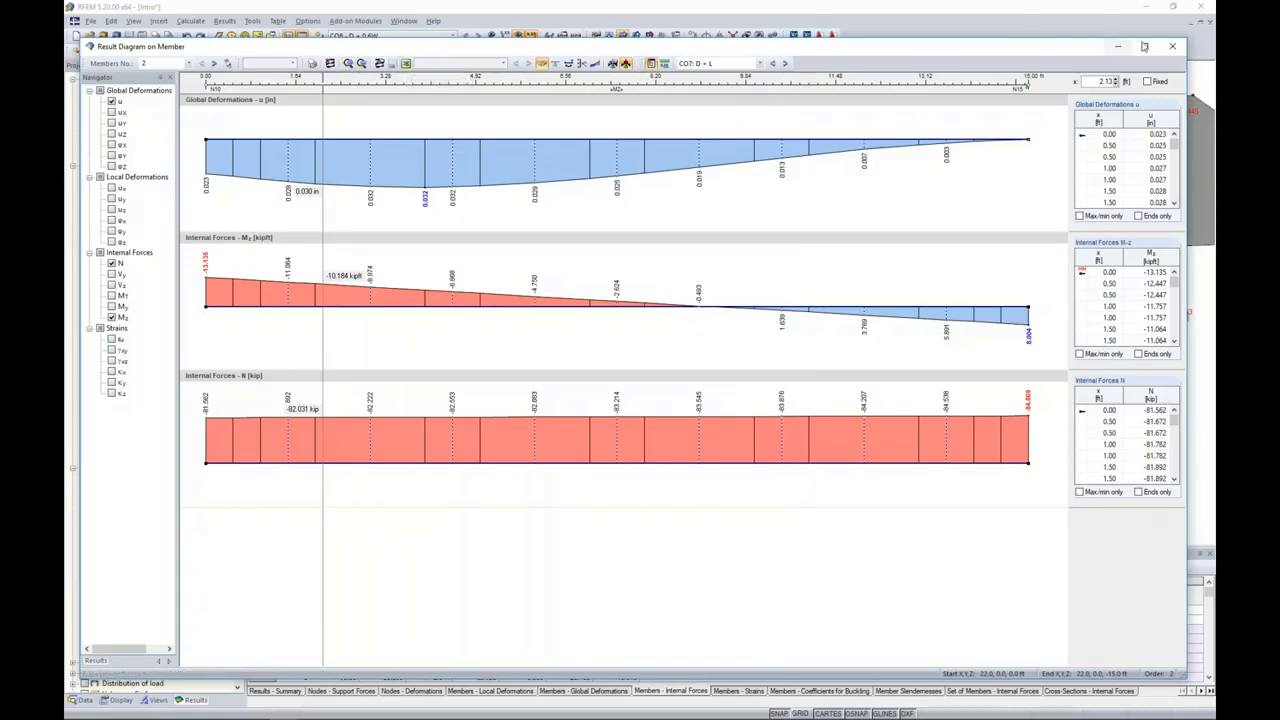
{"action": "left_click", "coordinate": [1175, 49]}
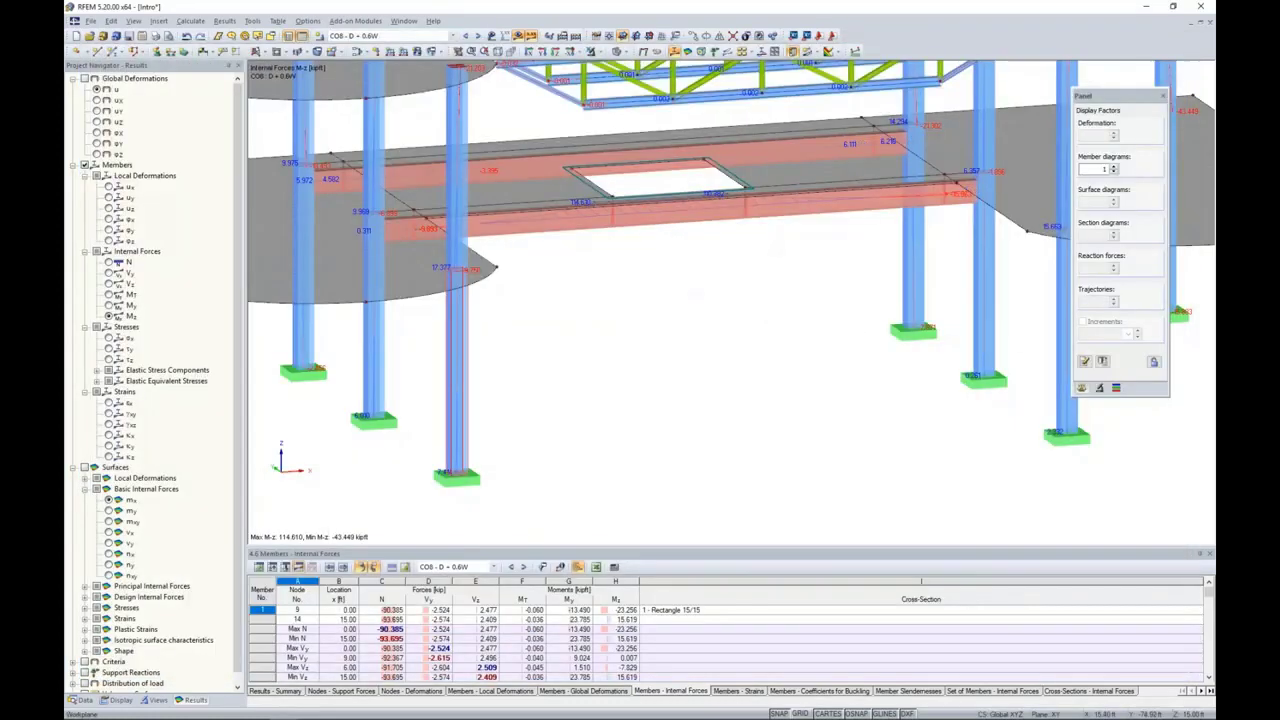
Step: Turn off the member results and display the surface basic internal force mx
{"action": "left_click", "coordinate": [73, 165]}
{"action": "left_click", "coordinate": [84, 164]}
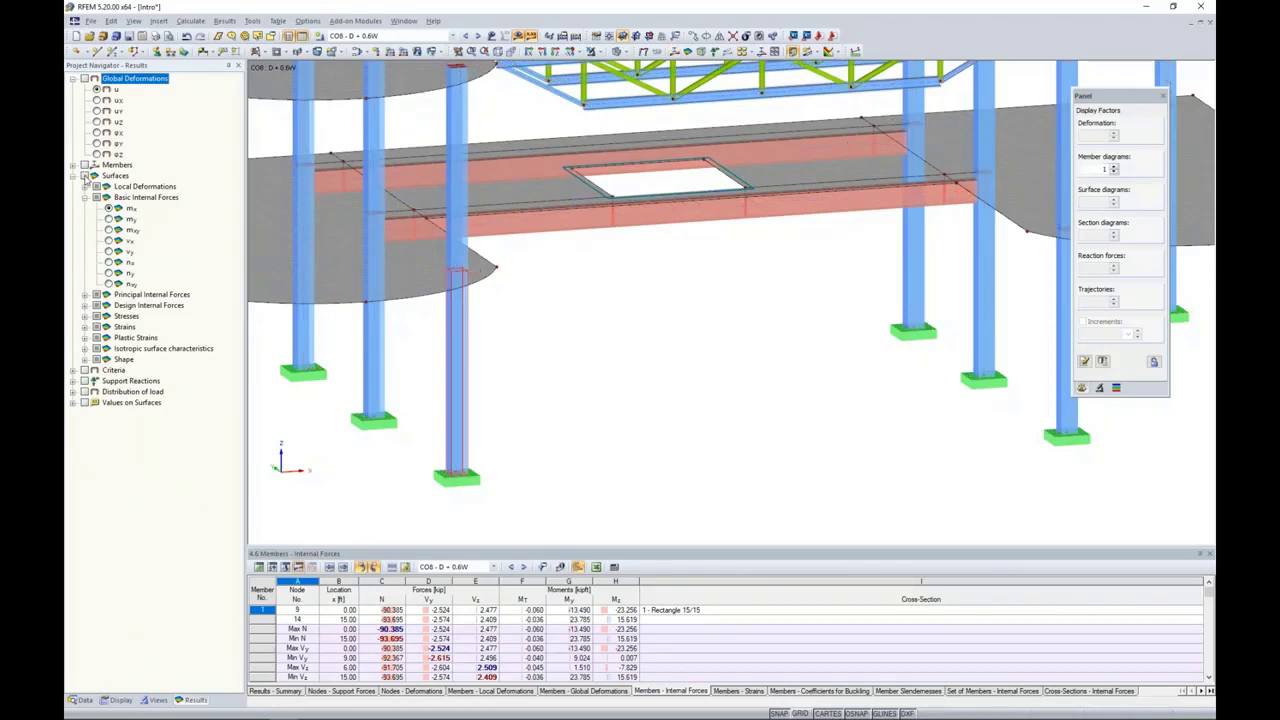
{"action": "left_click", "coordinate": [84, 175]}
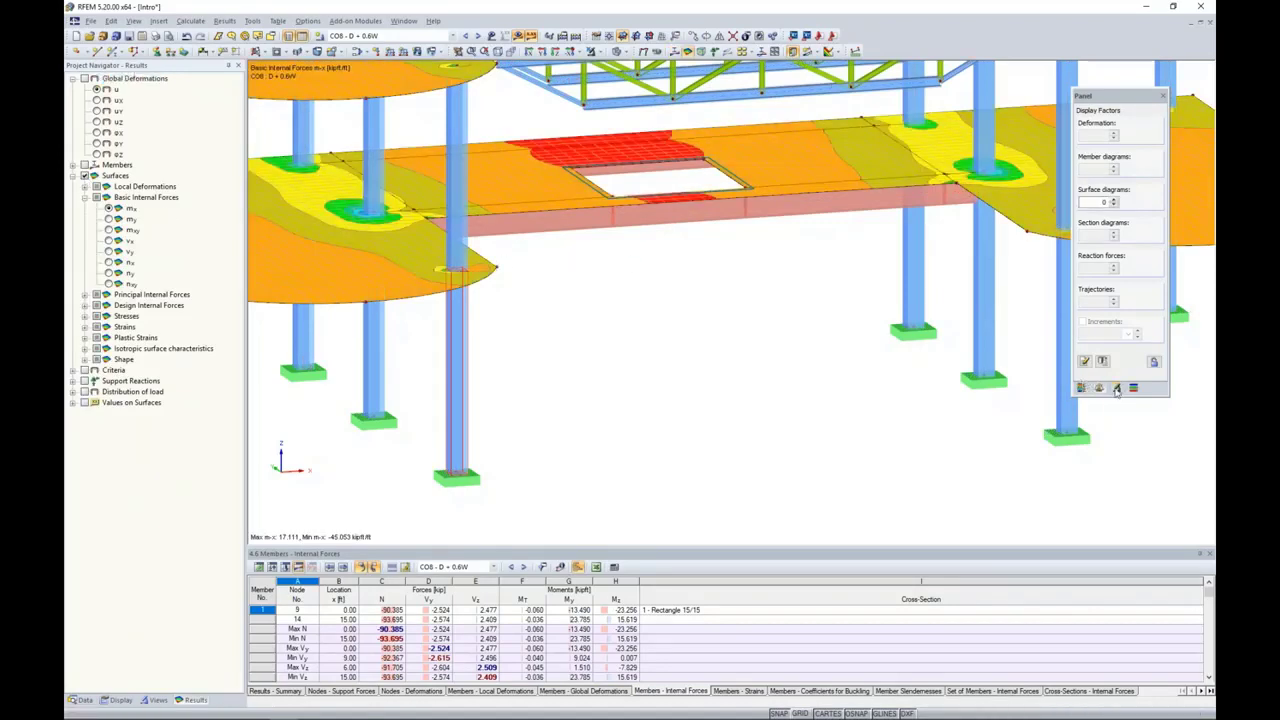
Step: Enable smooth color transition for the surface internal force colors and close the color scale options
{"action": "left_click", "coordinate": [1116, 387]}
{"action": "left_click", "coordinate": [1157, 370]}
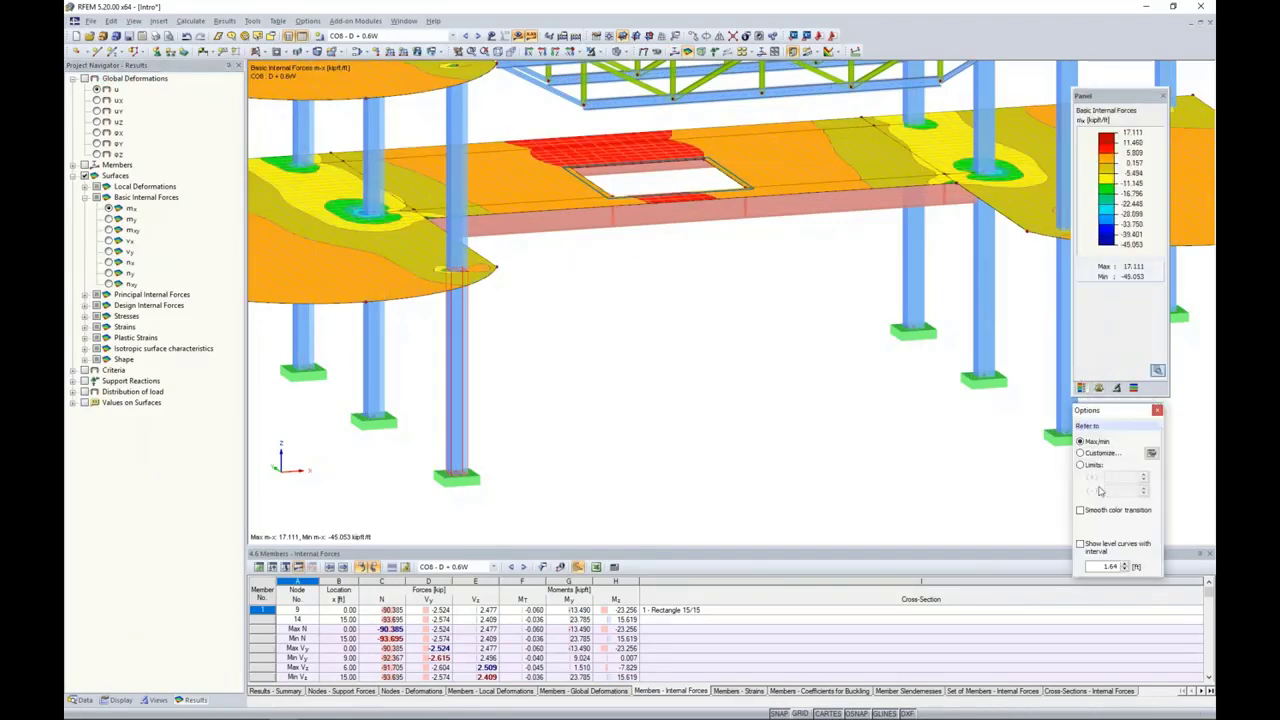
{"action": "left_click", "coordinate": [1080, 510]}
{"action": "left_click", "coordinate": [1157, 410]}
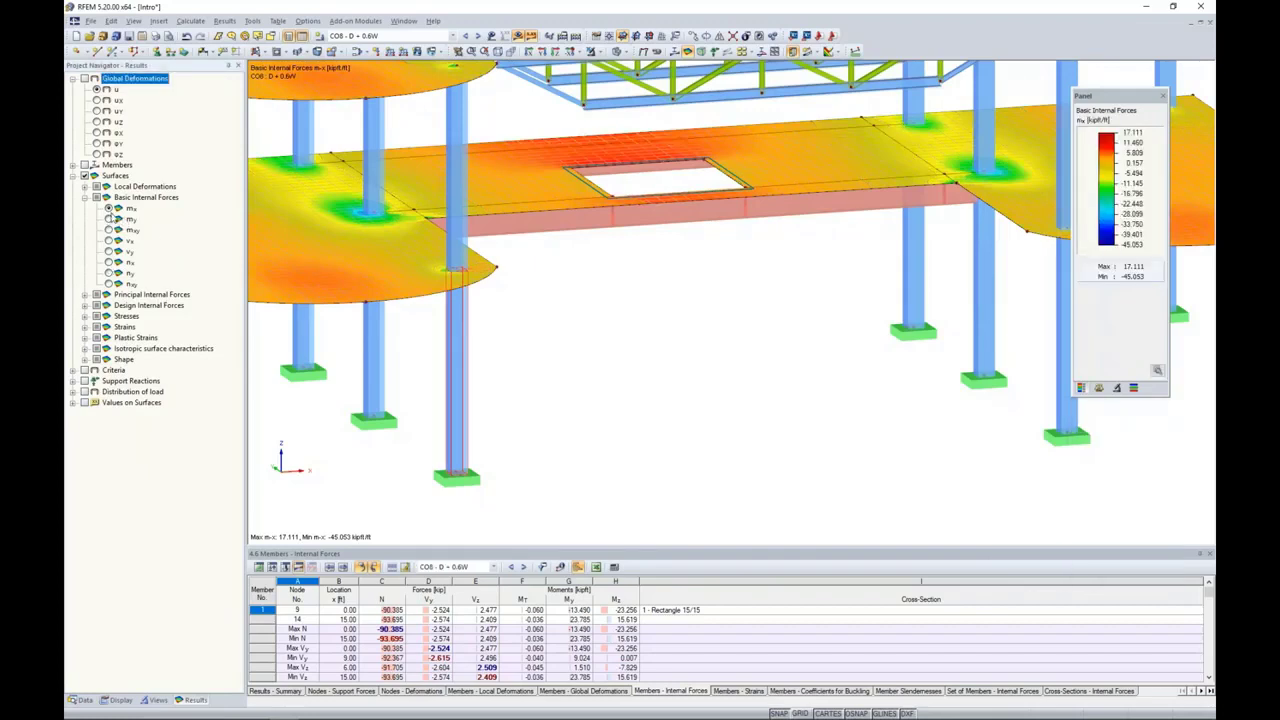
Step: Review the surface shear force vx, ending on the axial force nx
{"action": "left_click", "coordinate": [109, 241]}
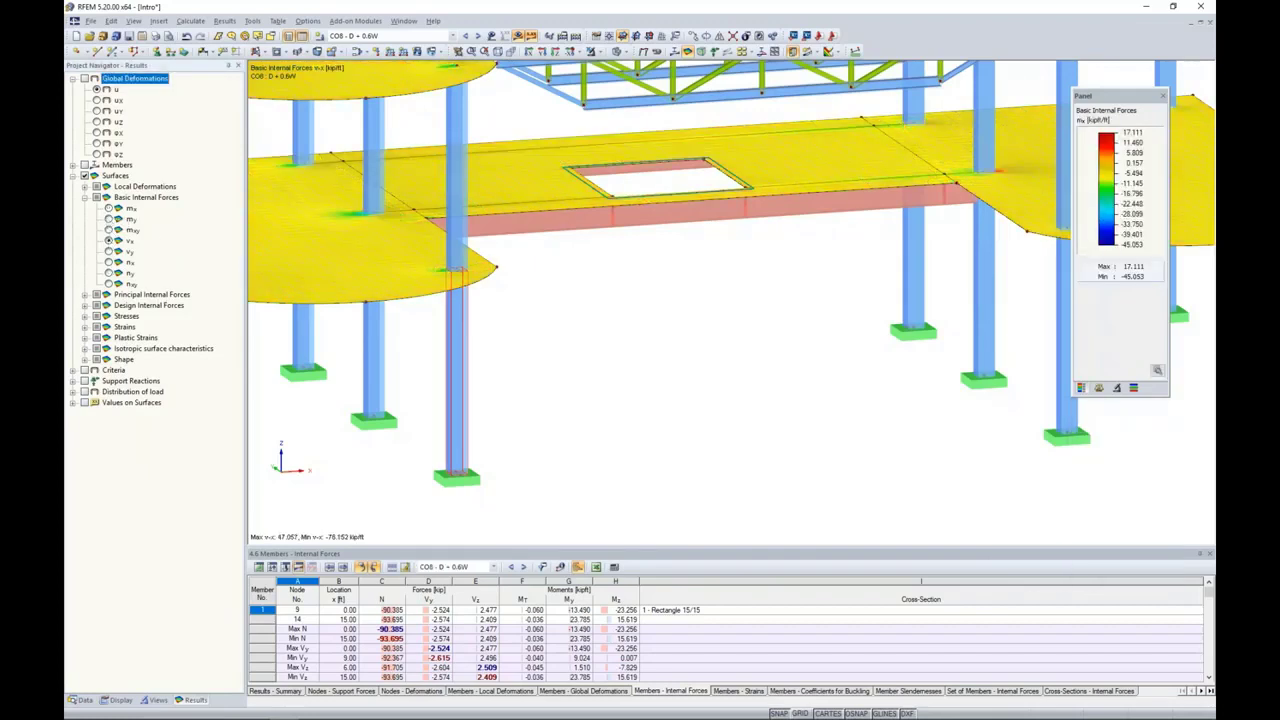
{"action": "middle_click_drag", "start_coordinate": [557, 297], "coordinate": [658, 303]}
{"action": "scroll", "coordinate": [658, 303], "scroll_direction": "down", "scroll_amount": 2}
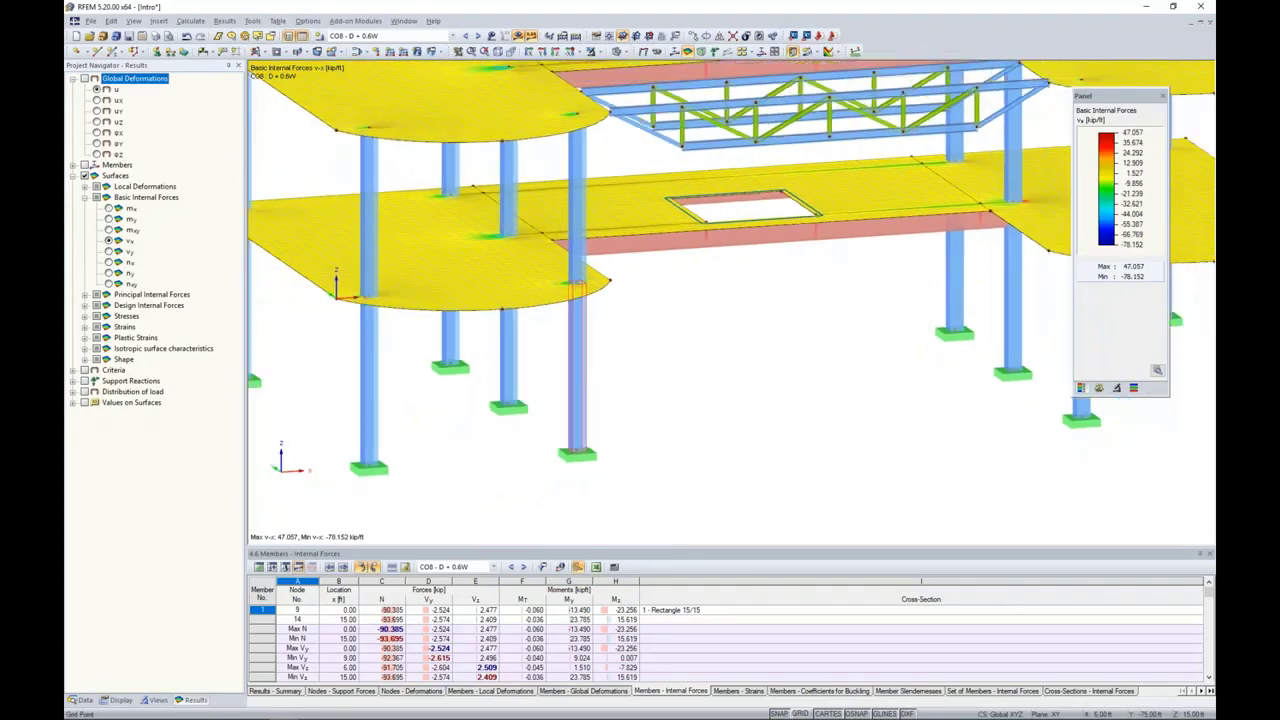
{"action": "left_click", "coordinate": [109, 262]}
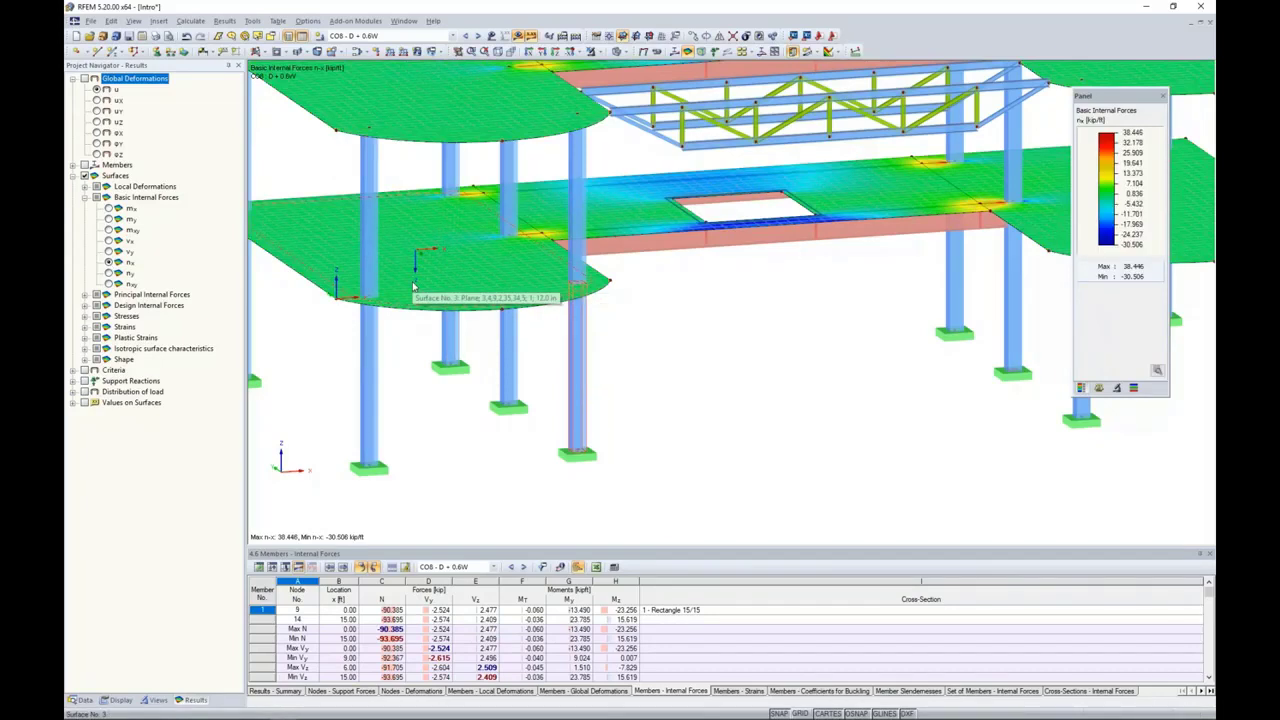
Step: Display the support reactions on the model and switch to load combination CO7 - D + L
{"action": "left_click", "coordinate": [73, 176]}
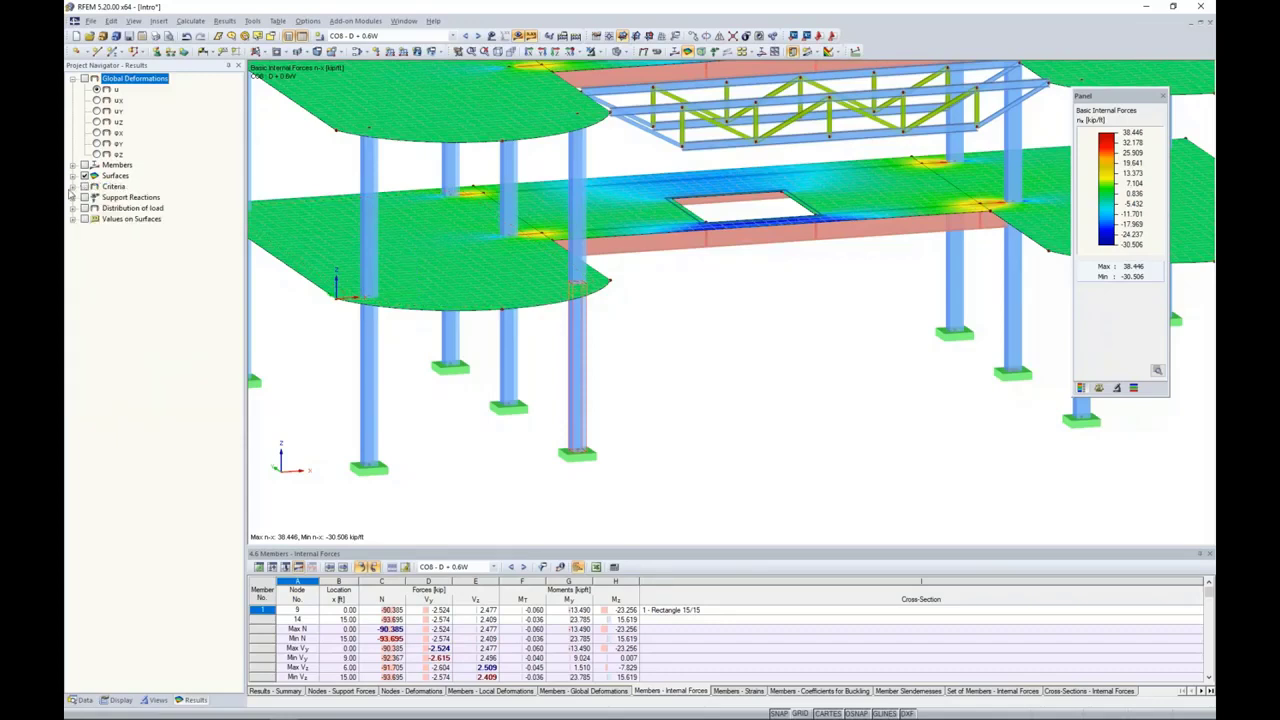
{"action": "left_click", "coordinate": [85, 198]}
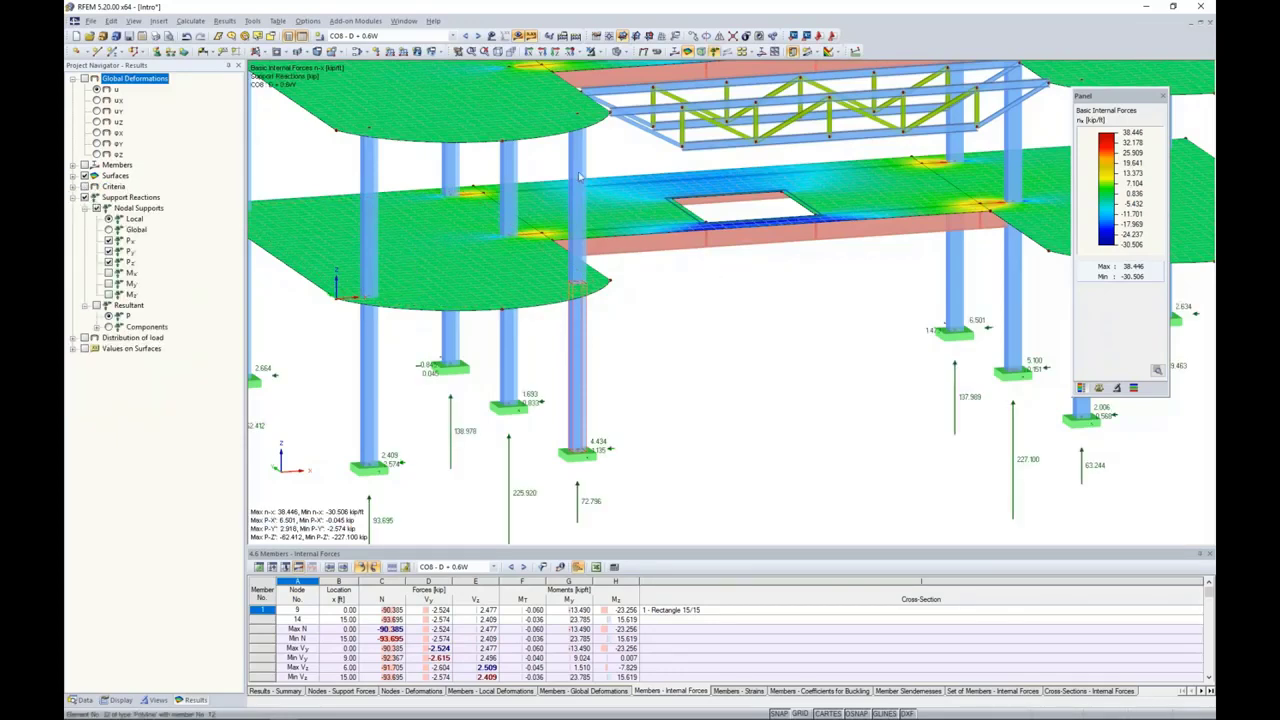
{"action": "left_click", "coordinate": [465, 36]}
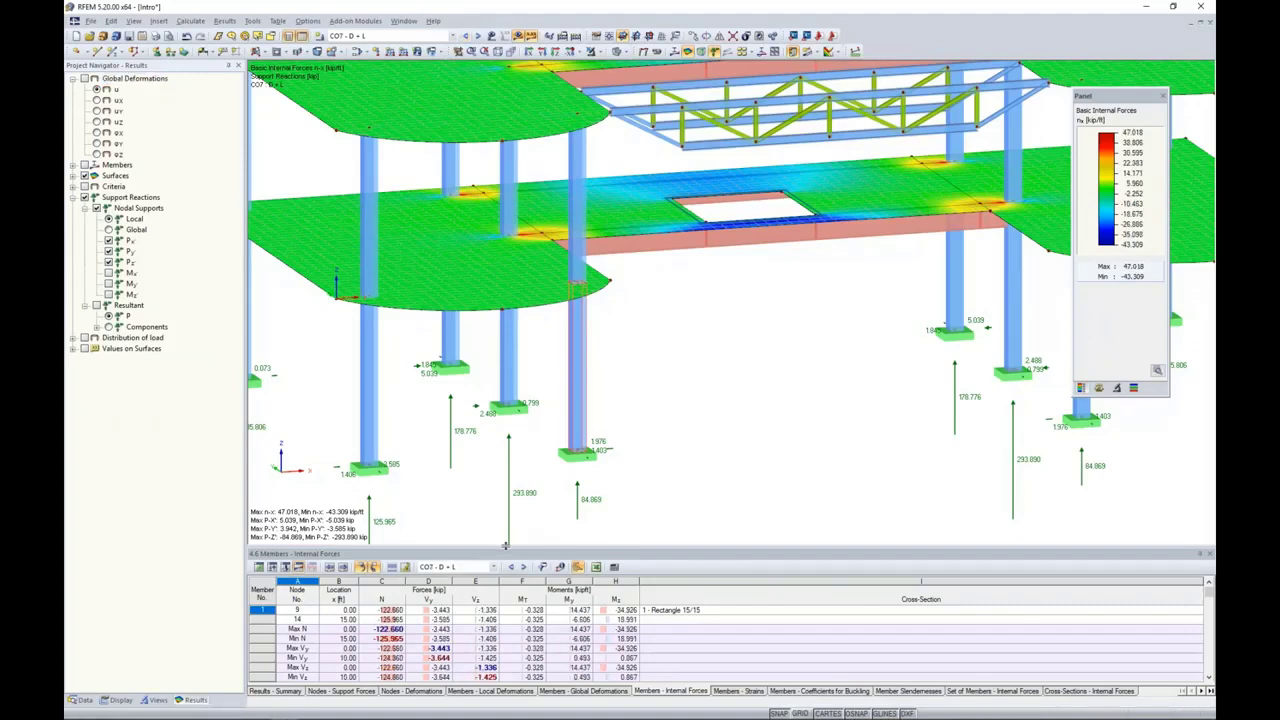
Step: Enlarge the results table, show the Nodes - Support Forces results, and locate node 17's support on the model
{"action": "left_click_drag", "start_coordinate": [505, 545], "coordinate": [505, 449]}
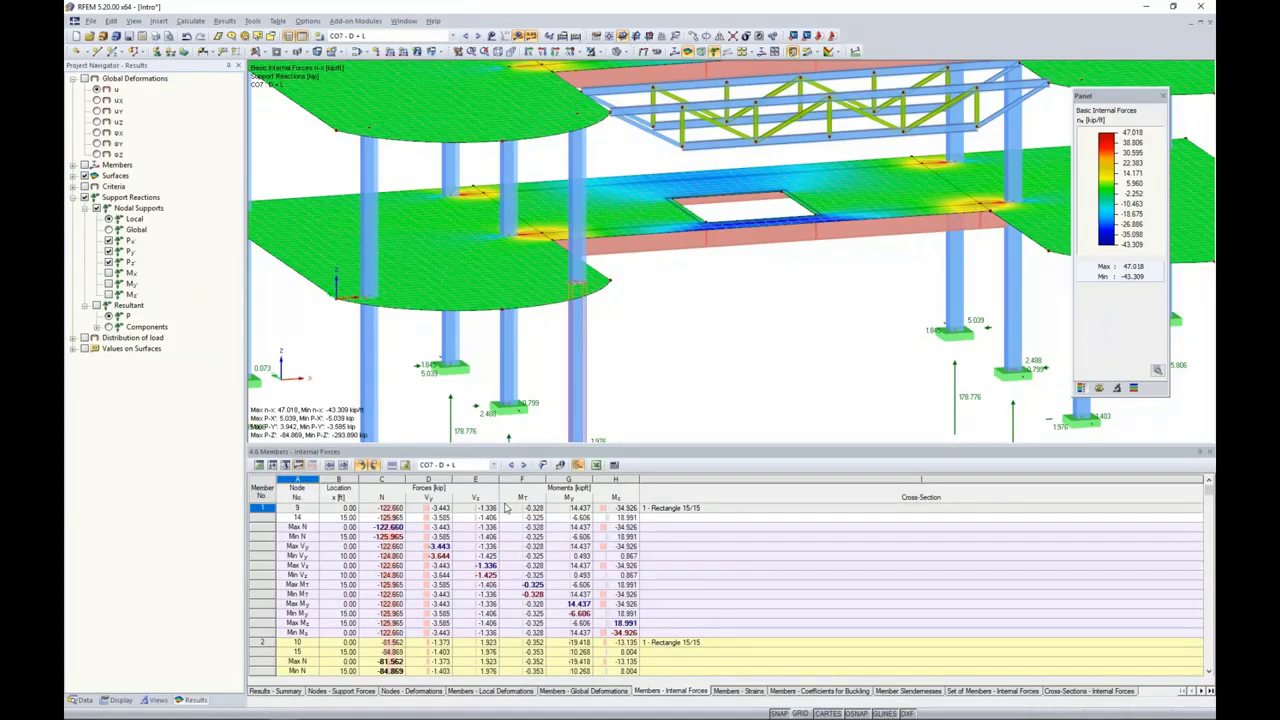
{"action": "left_click", "coordinate": [342, 691]}
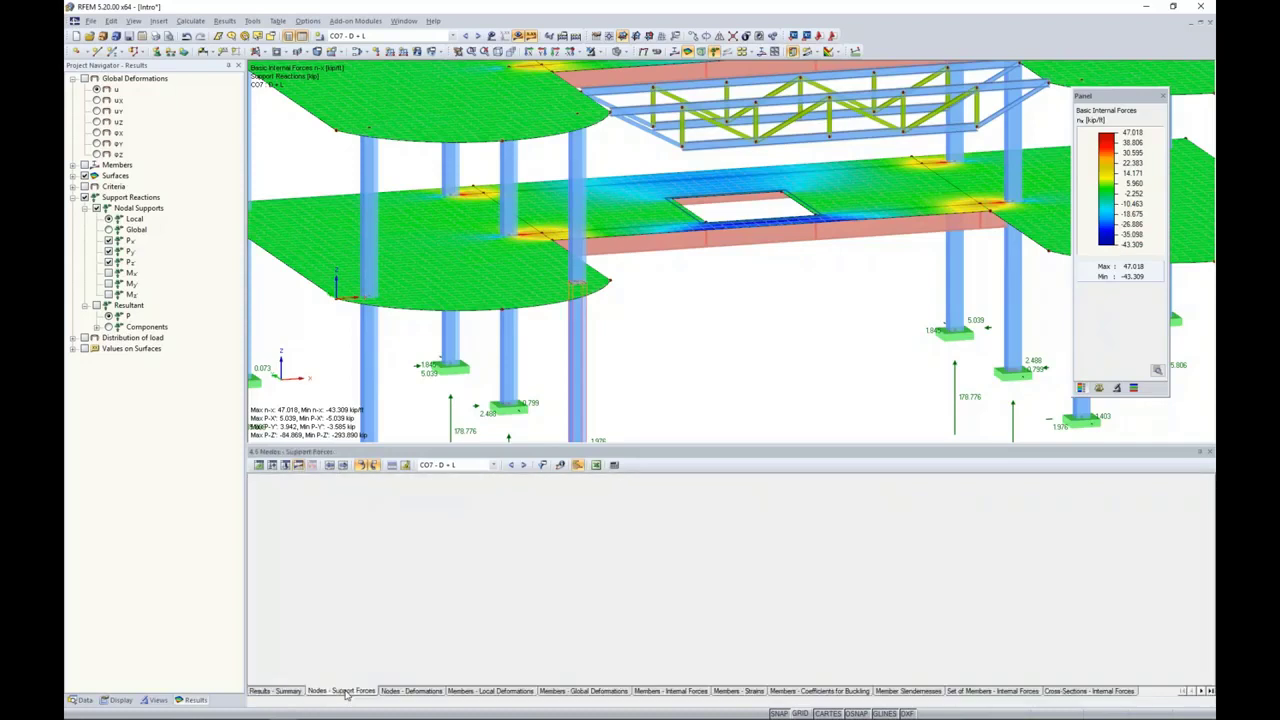
{"action": "middle_click_drag", "start_coordinate": [834, 313], "coordinate": [785, 225]}
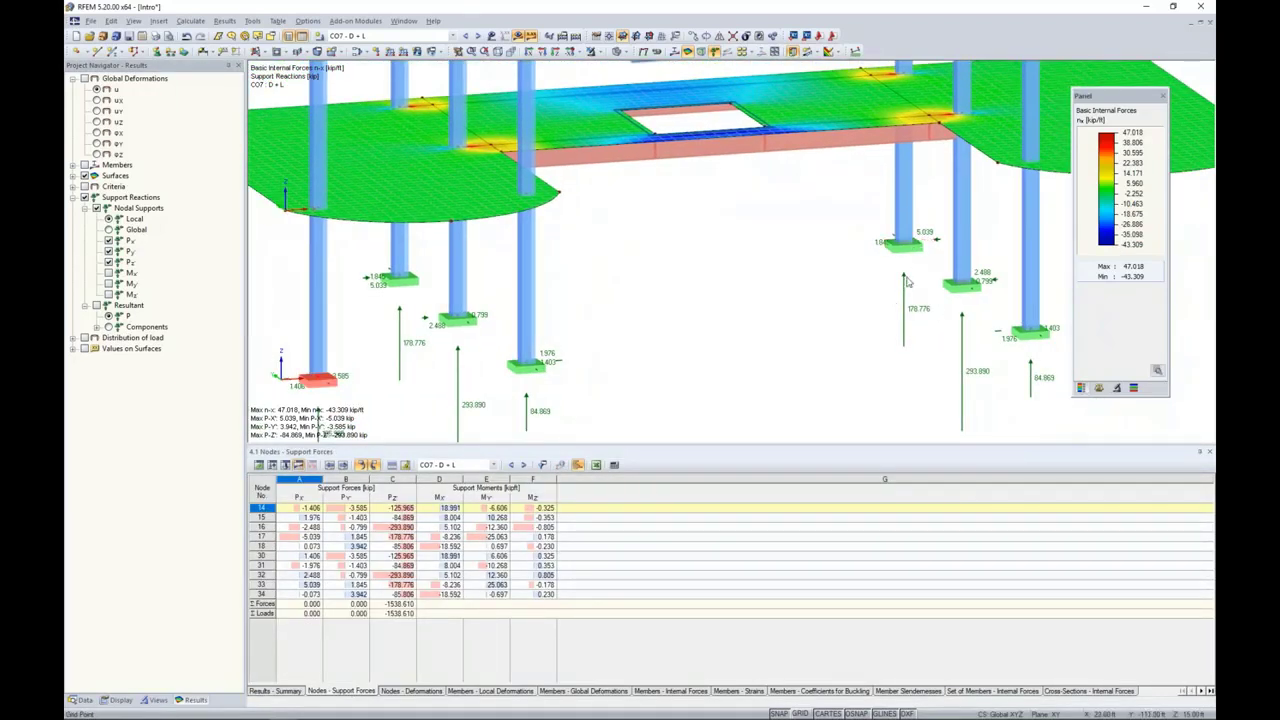
{"action": "left_click", "coordinate": [443, 537]}
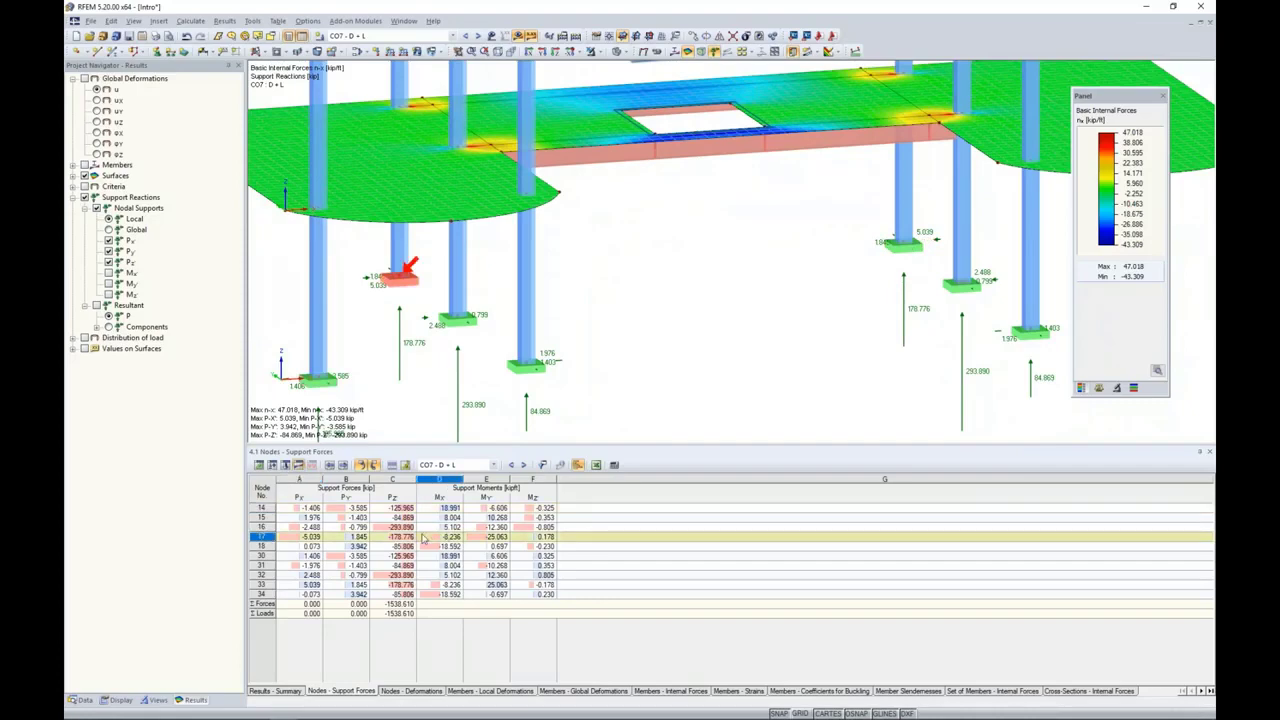
Step: Locate the supports of nodes 31 and 30 on the model from the support forces table
{"action": "left_click", "coordinate": [400, 566]}
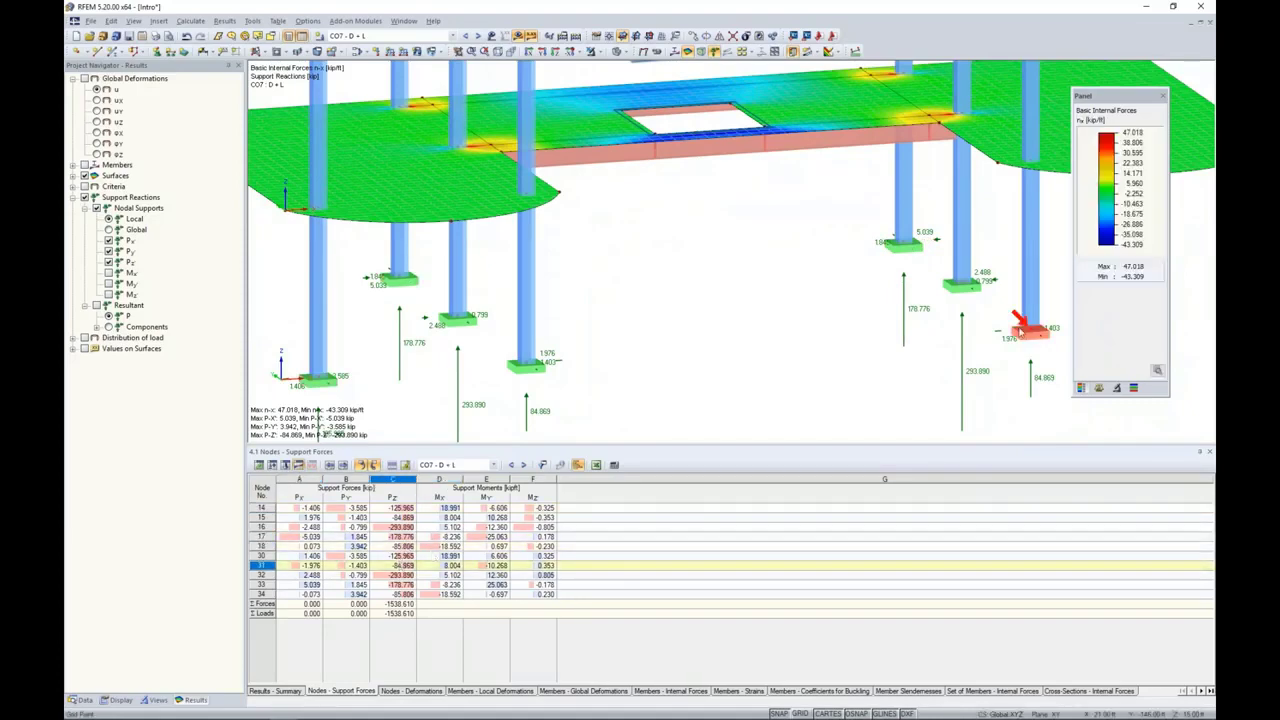
{"action": "scroll", "coordinate": [1018, 332], "scroll_direction": "down", "scroll_amount": 2}
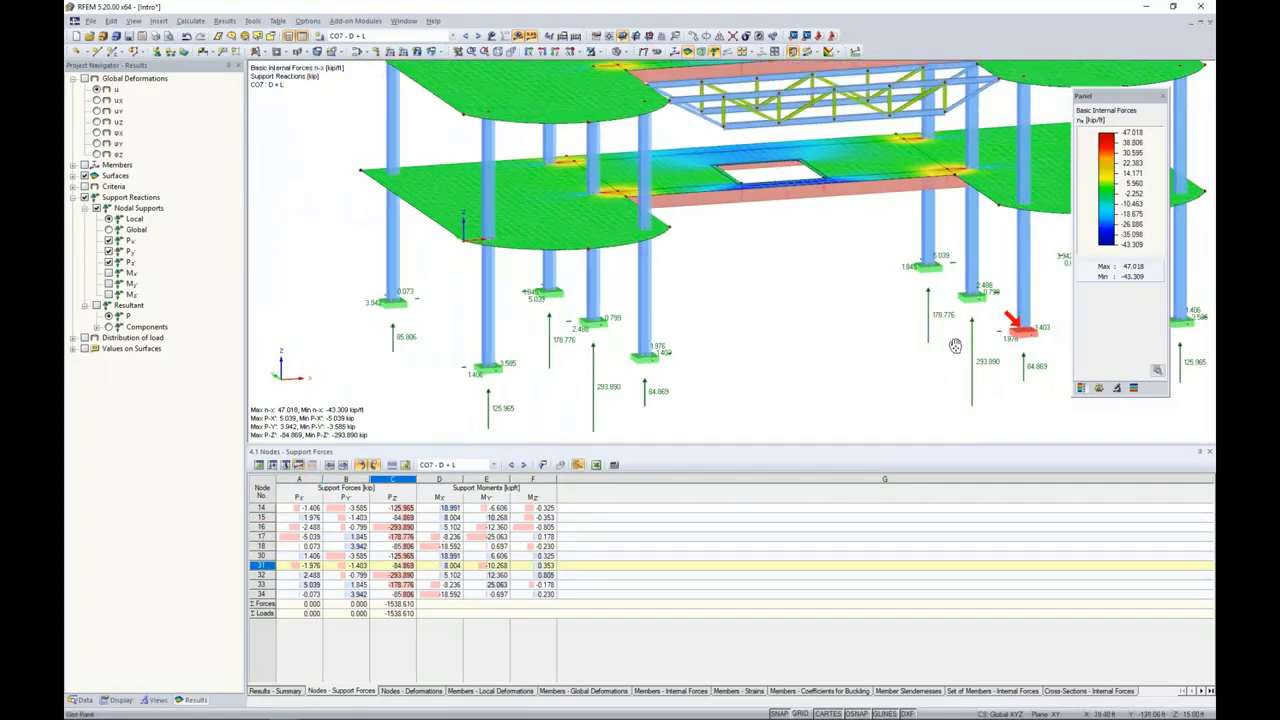
{"action": "middle_click_drag", "start_coordinate": [955, 345], "coordinate": [875, 333]}
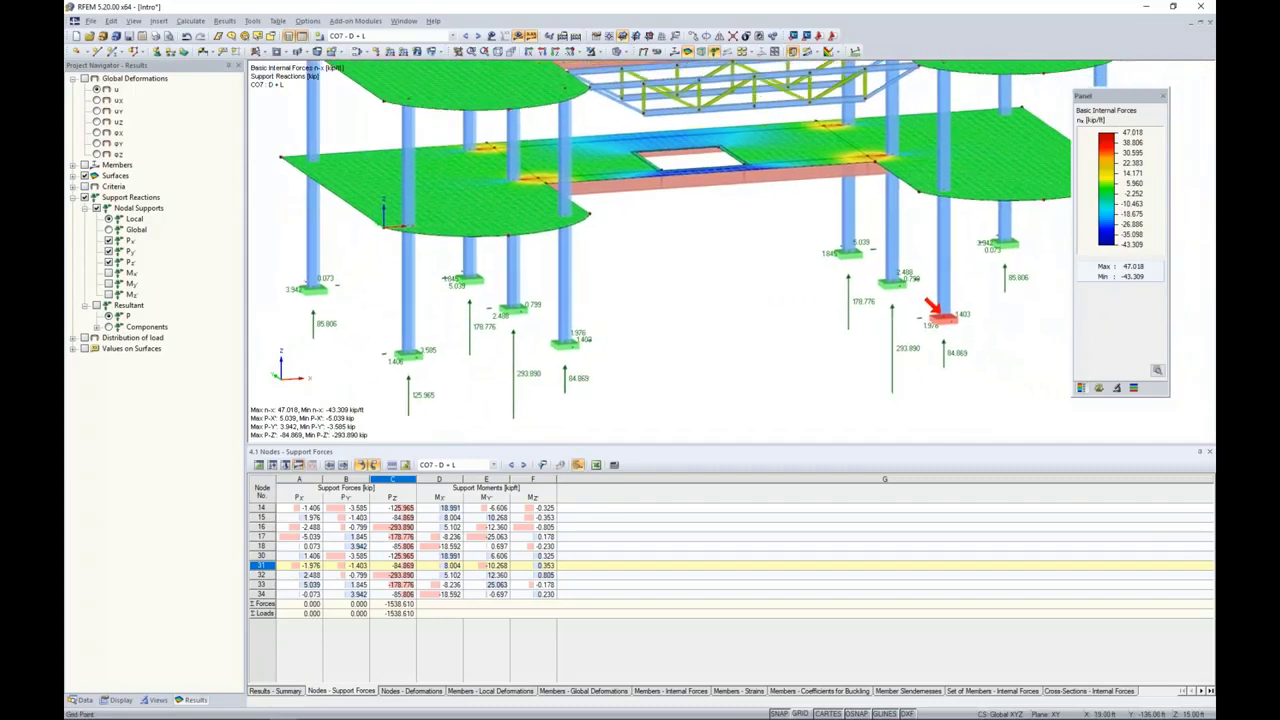
{"action": "left_click", "coordinate": [350, 556]}
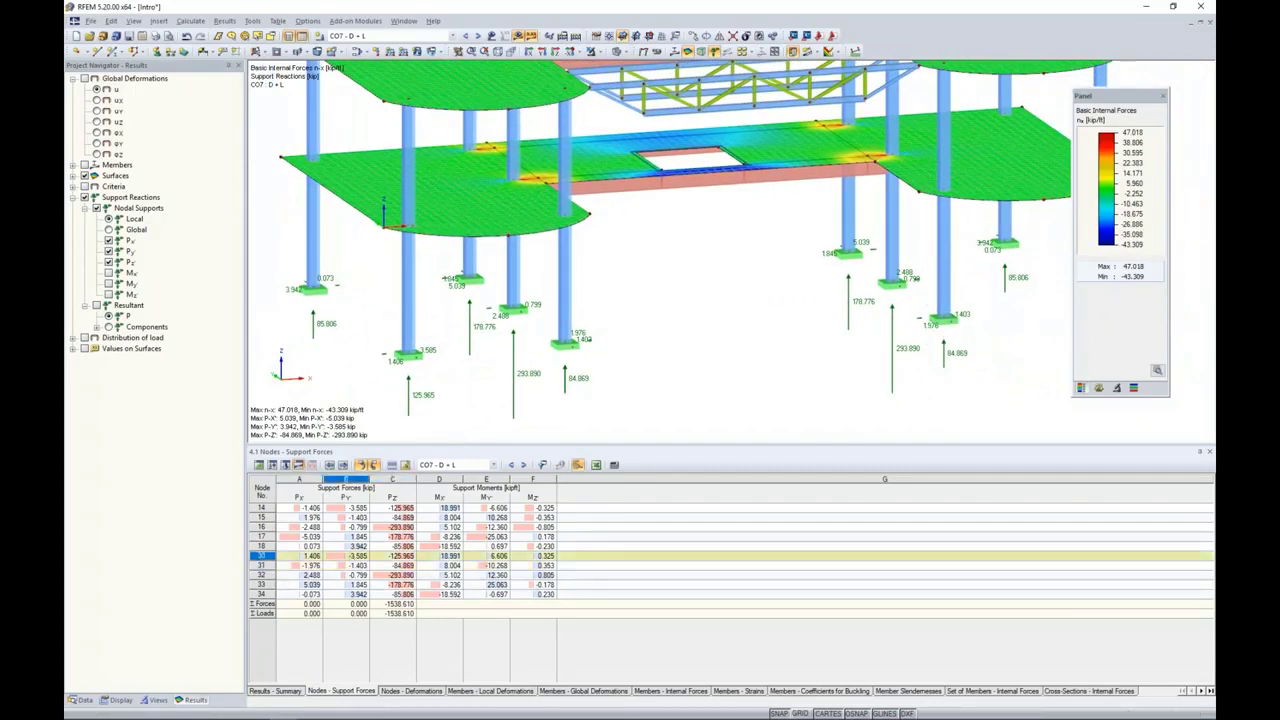
Step: Show the Members - Internal Forces results and locate the result positions at both ends of member 1
{"action": "left_click", "coordinate": [650, 691]}
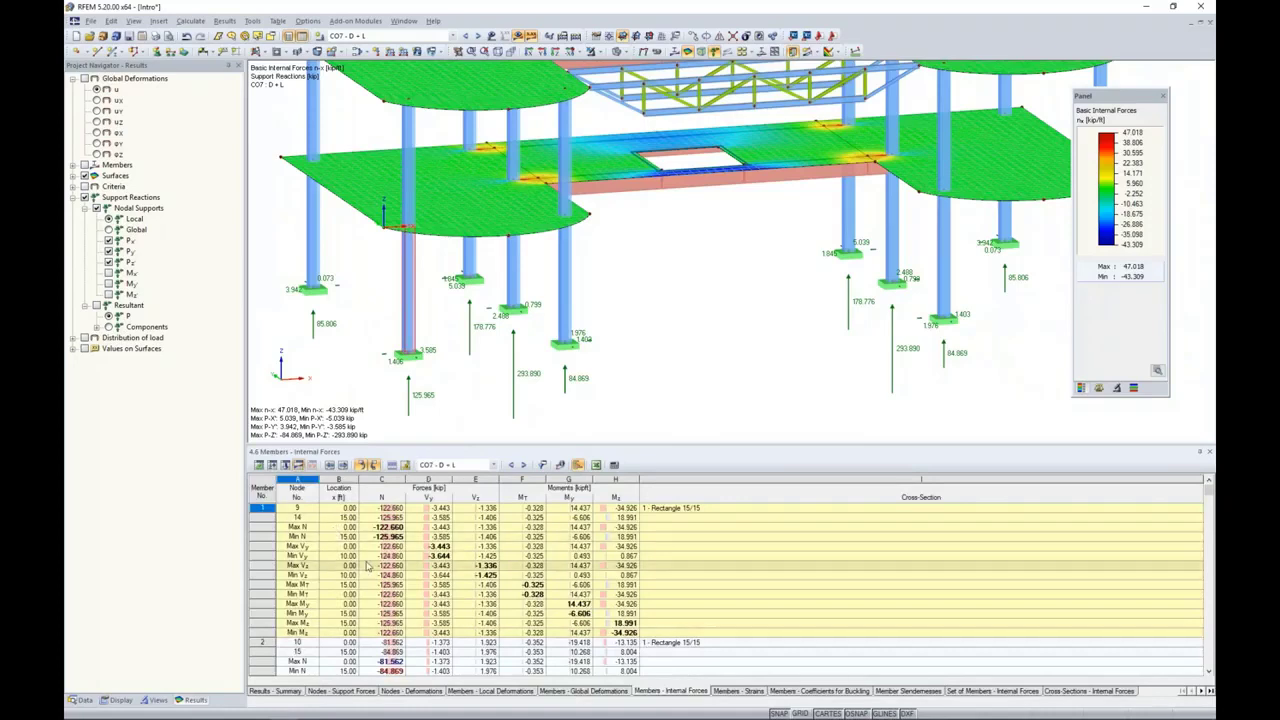
{"action": "left_click", "coordinate": [365, 594]}
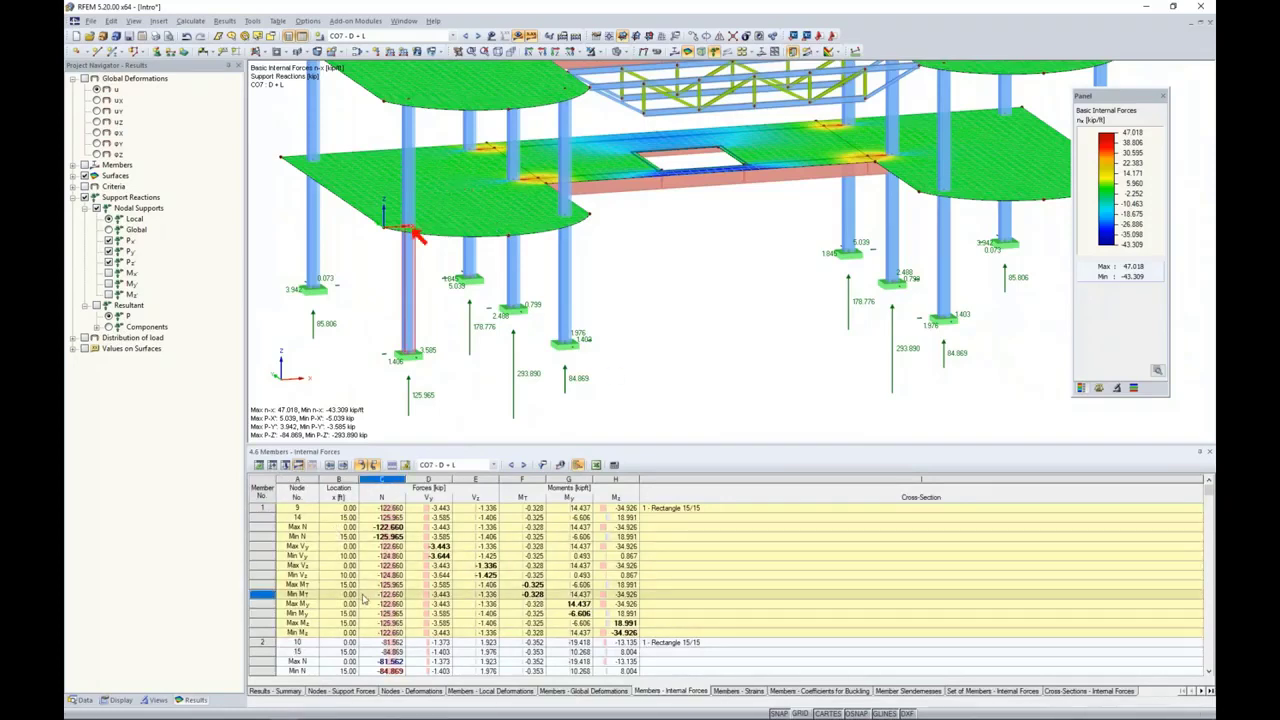
{"action": "left_click", "coordinate": [372, 613]}
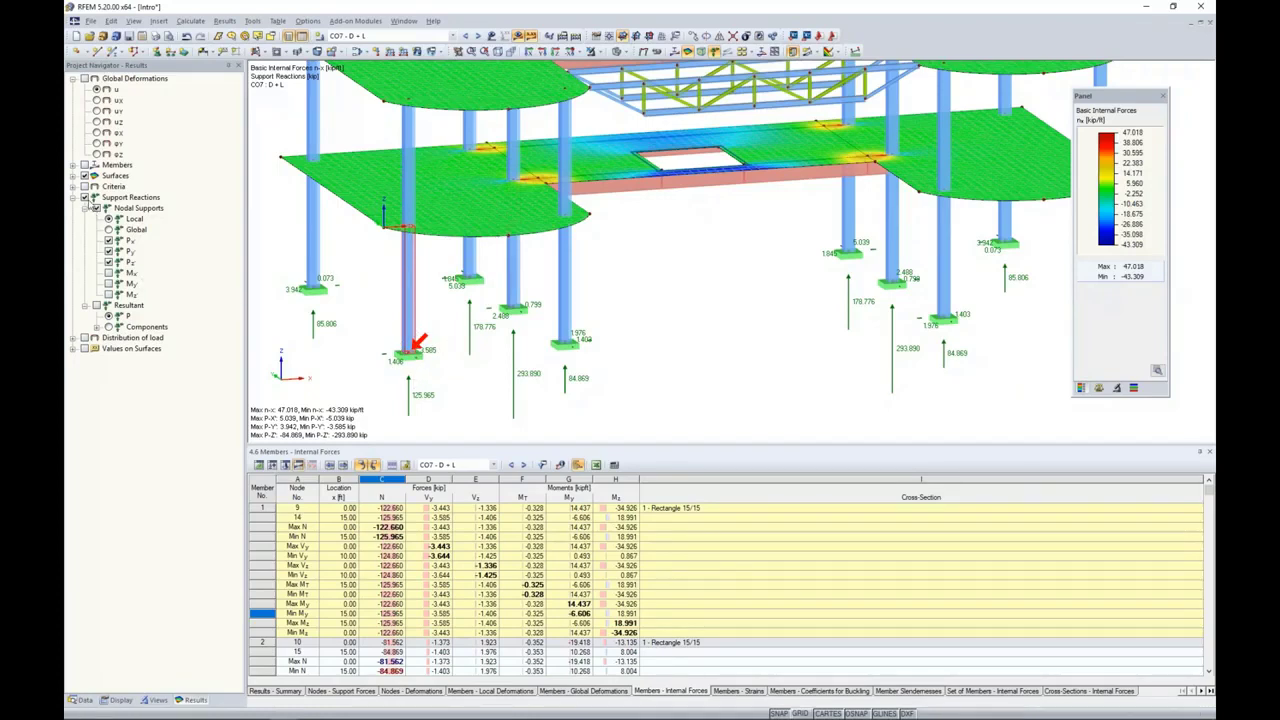
Step: Turn off the support reactions, collapse their settings, and hide the results on the model
{"action": "left_click", "coordinate": [85, 197]}
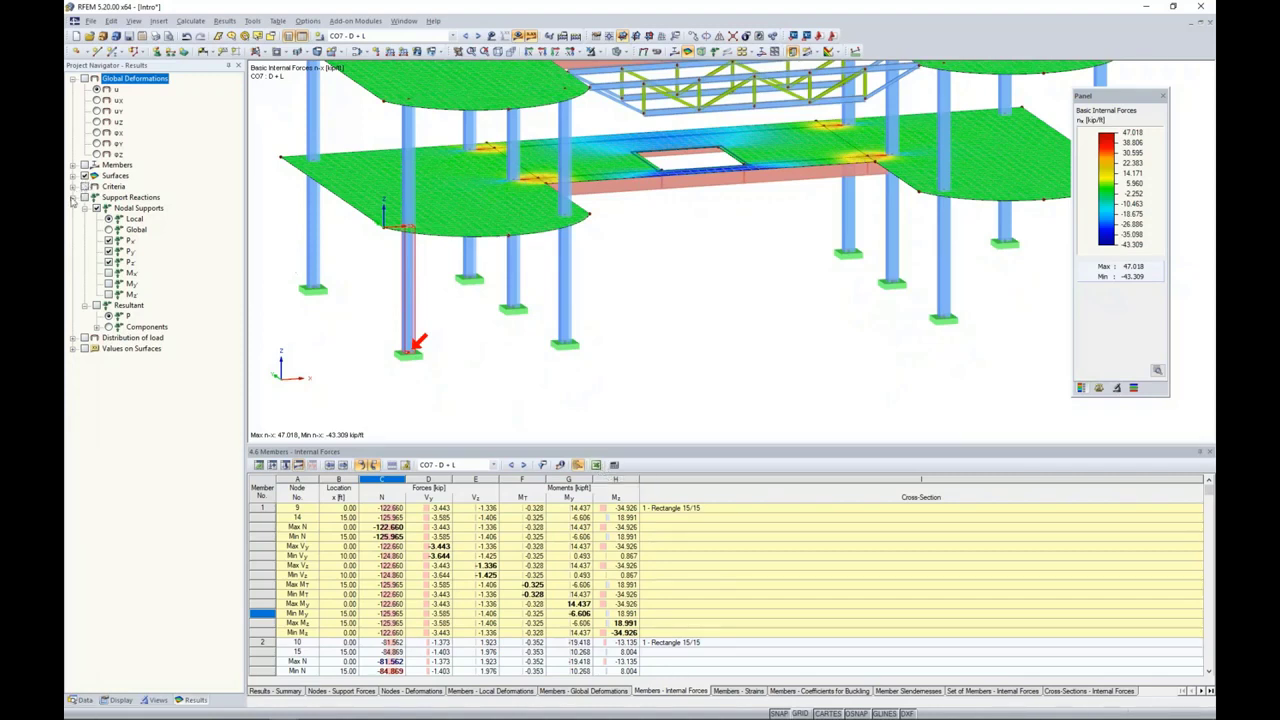
{"action": "left_click", "coordinate": [73, 198]}
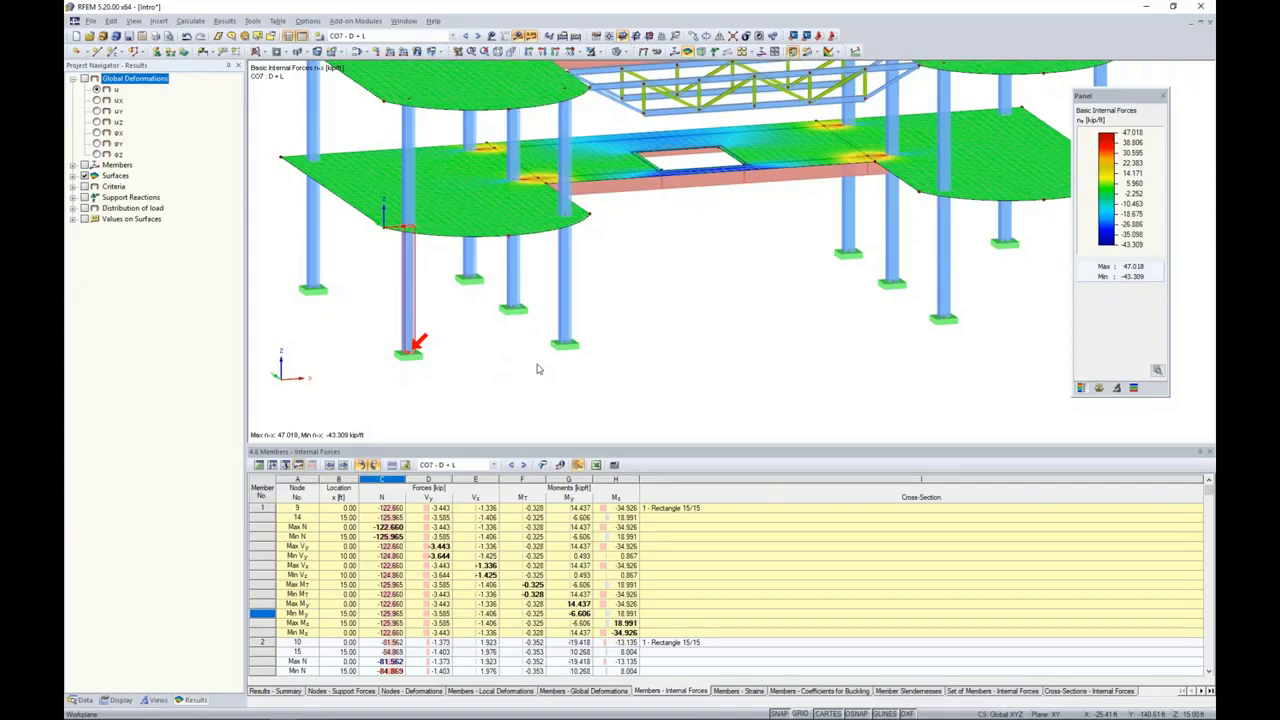
{"action": "scroll", "coordinate": [635, 309], "scroll_direction": "down", "scroll_amount": 3}
{"action": "middle_click_drag", "start_coordinate": [654, 296], "coordinate": [619, 325]}
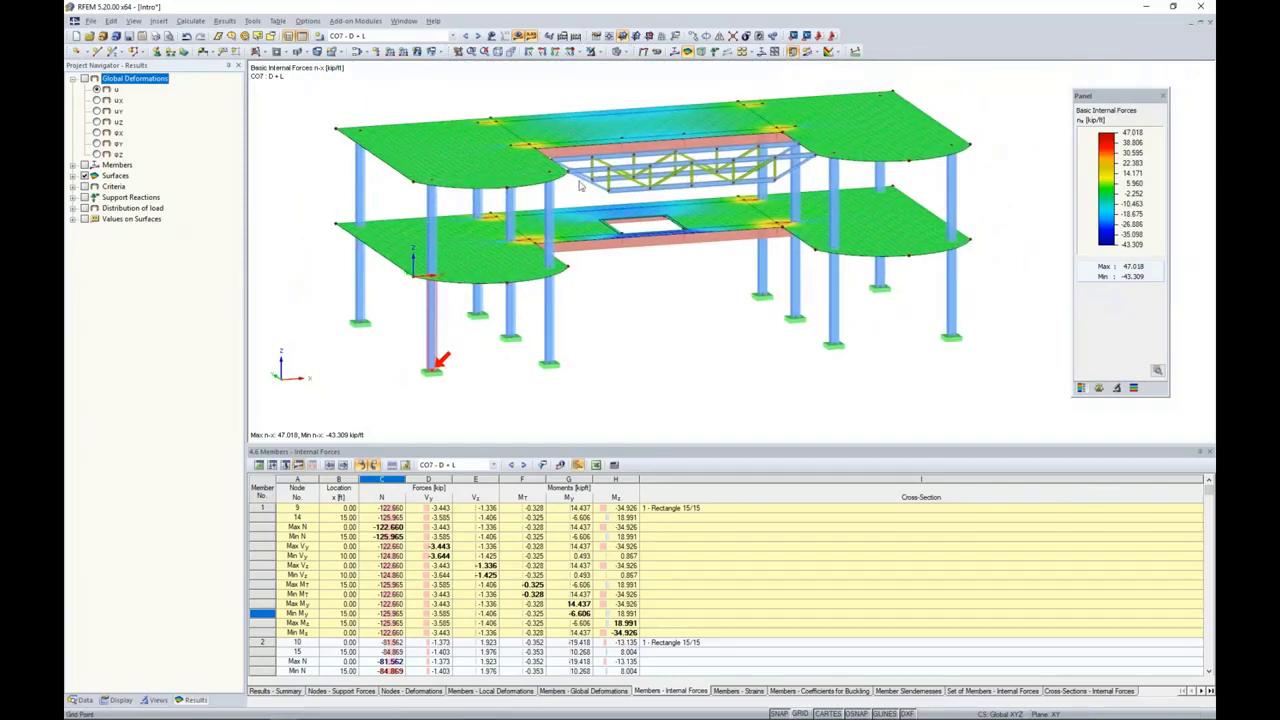
{"action": "left_click", "coordinate": [518, 37]}
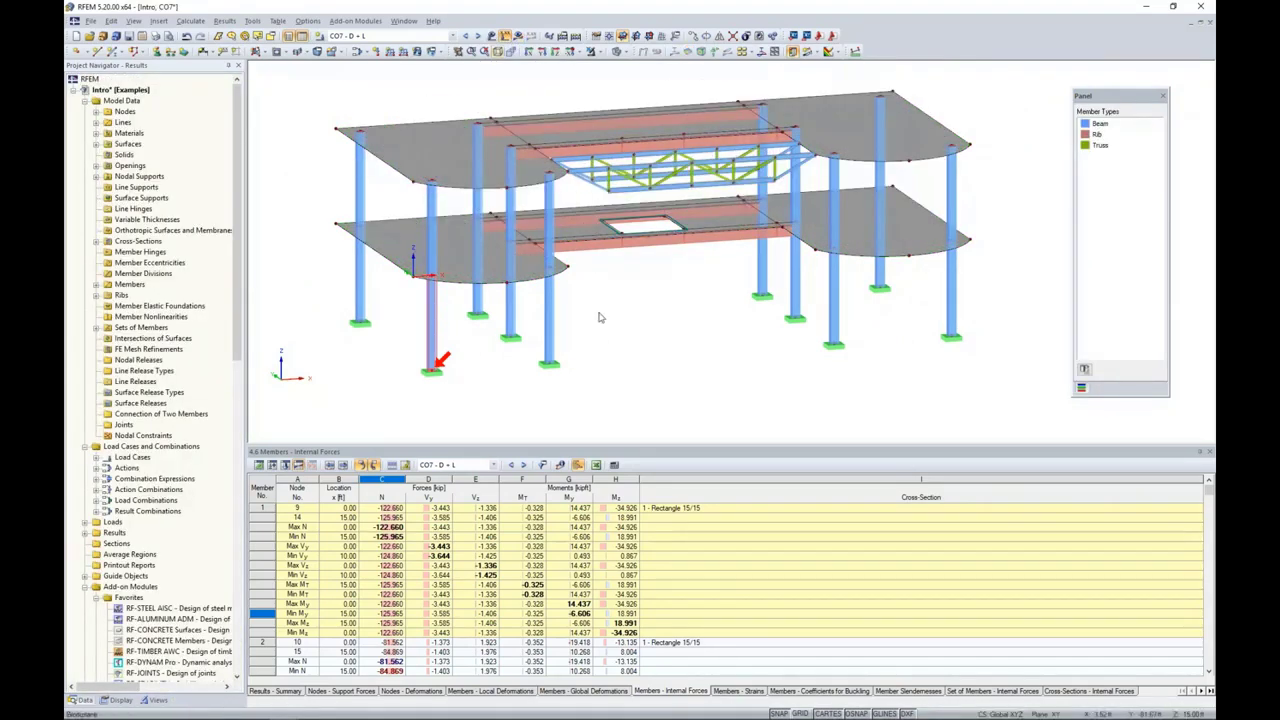
Step: Select all members of one truss and limit the visibility to these selected objects
{"action": "middle_click_drag", "start_coordinate": [827, 351], "coordinate": [843, 303], "text": "ctrl"}
{"action": "left_click_drag", "start_coordinate": [660, 98], "coordinate": [709, 306]}
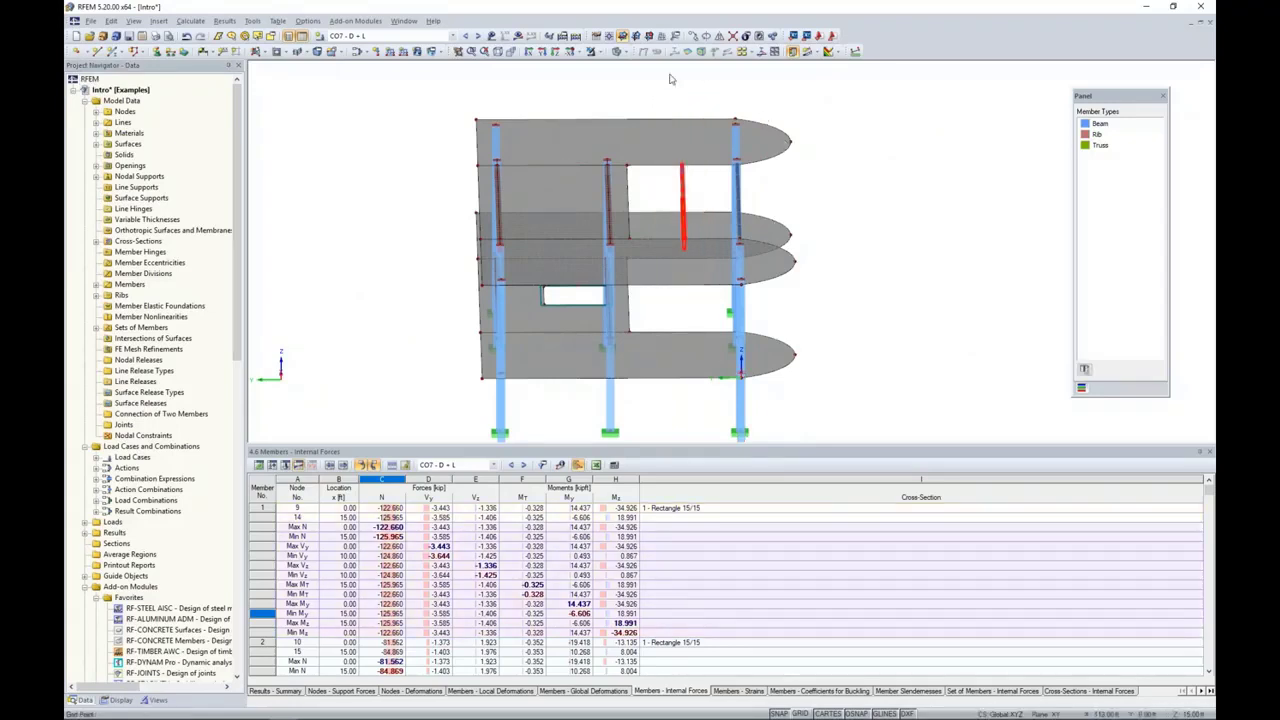
{"action": "left_click", "coordinate": [617, 51]}
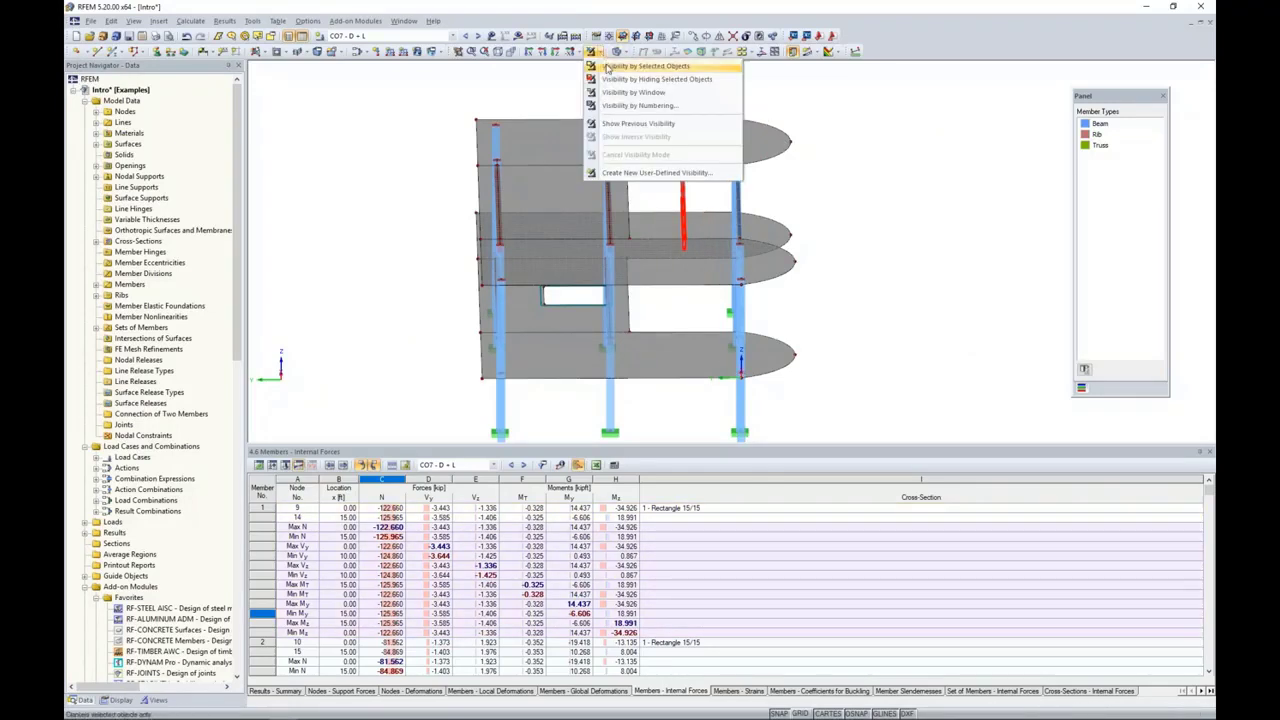
{"action": "left_click", "coordinate": [640, 66]}
{"action": "middle_click_drag", "start_coordinate": [829, 274], "coordinate": [738, 282], "text": "ctrl"}
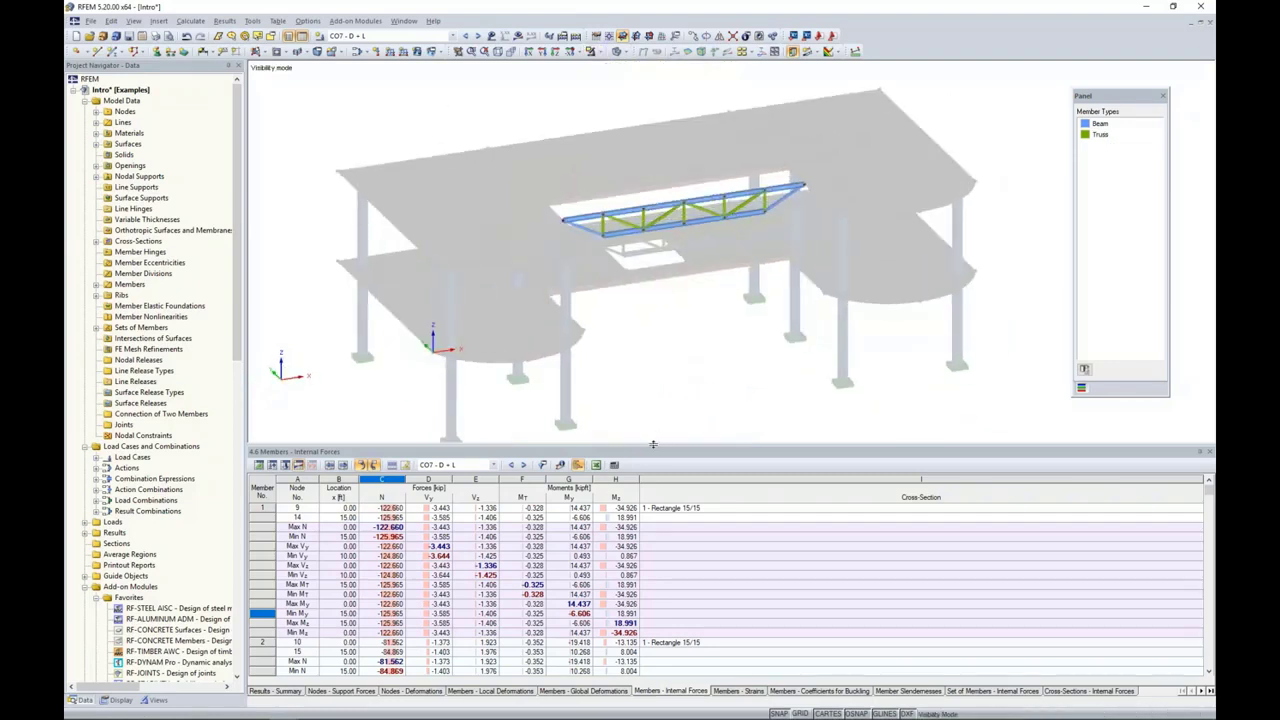
Step: Shrink the results table to enlarge the model view and stop showing hidden objects in the background
{"action": "left_click_drag", "start_coordinate": [650, 468], "coordinate": [650, 558]}
{"action": "middle_click_drag", "start_coordinate": [708, 268], "coordinate": [621, 278], "text": "ctrl"}
{"action": "right_click", "coordinate": [621, 278]}
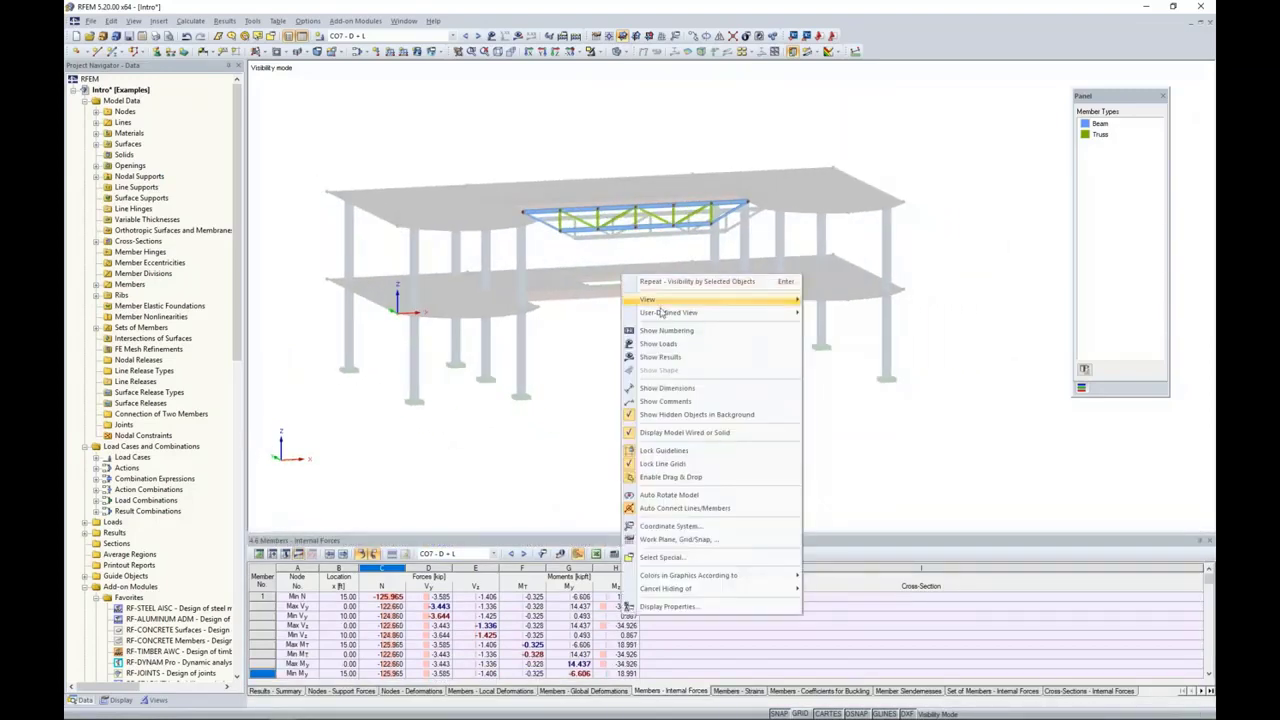
{"action": "left_click", "coordinate": [690, 414]}
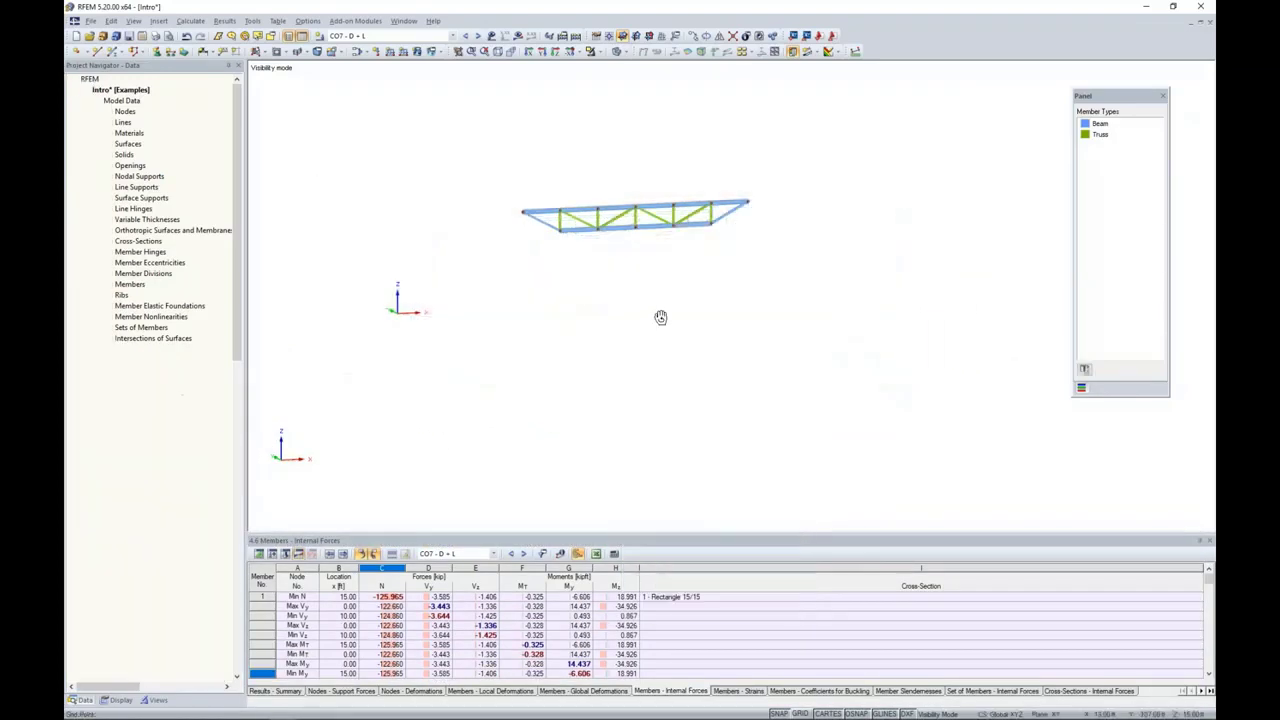
Step: Examine the truss's individual top chord members and the option for creating a set of members from them
{"action": "middle_click_drag", "start_coordinate": [660, 317], "coordinate": [707, 311], "text": "ctrl"}
{"action": "scroll", "coordinate": [644, 308], "scroll_direction": "up", "scroll_amount": 5}
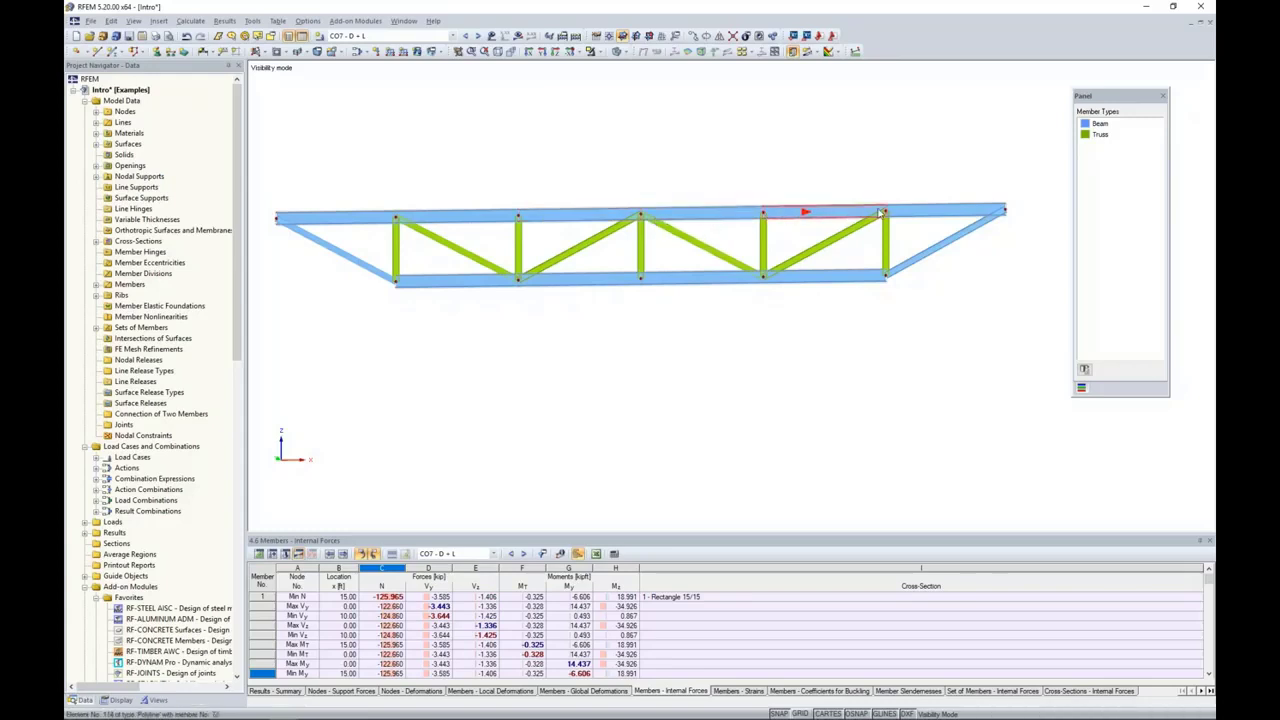
{"action": "scroll", "coordinate": [488, 234], "scroll_direction": "up", "scroll_amount": 3}
{"action": "left_click", "coordinate": [490, 212]}
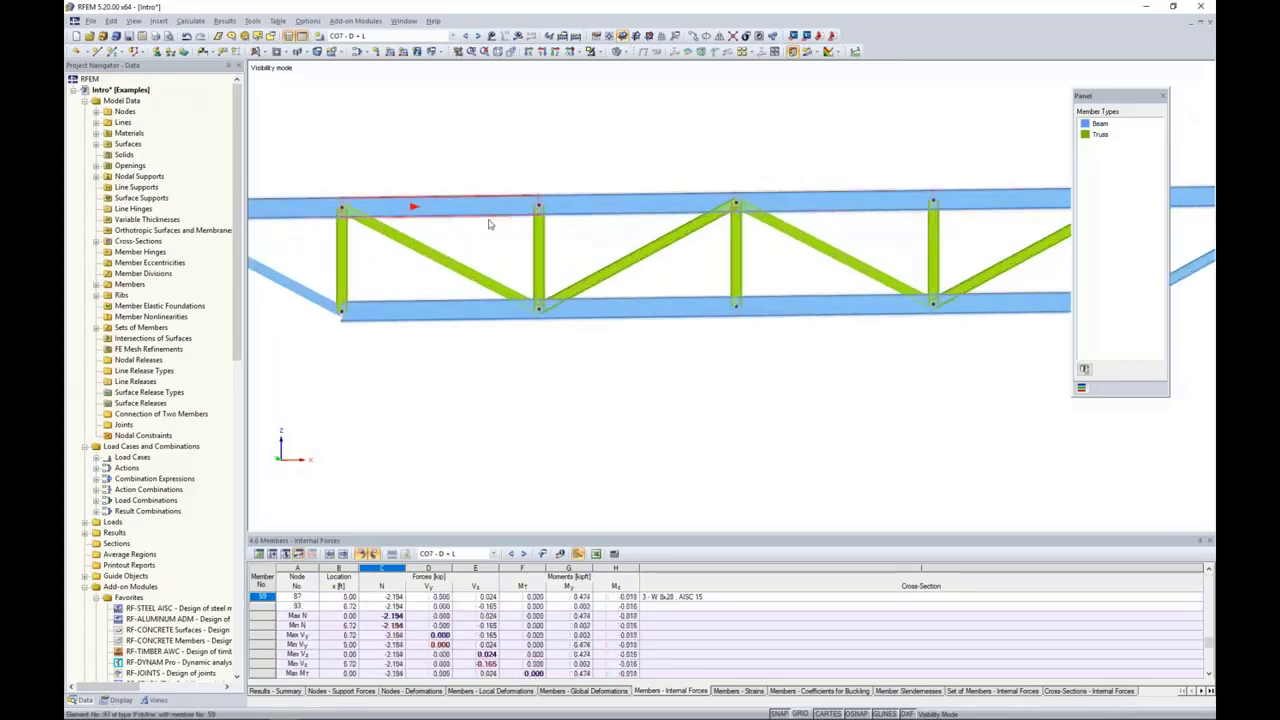
{"action": "scroll", "coordinate": [489, 229], "scroll_direction": "up", "scroll_amount": 4}
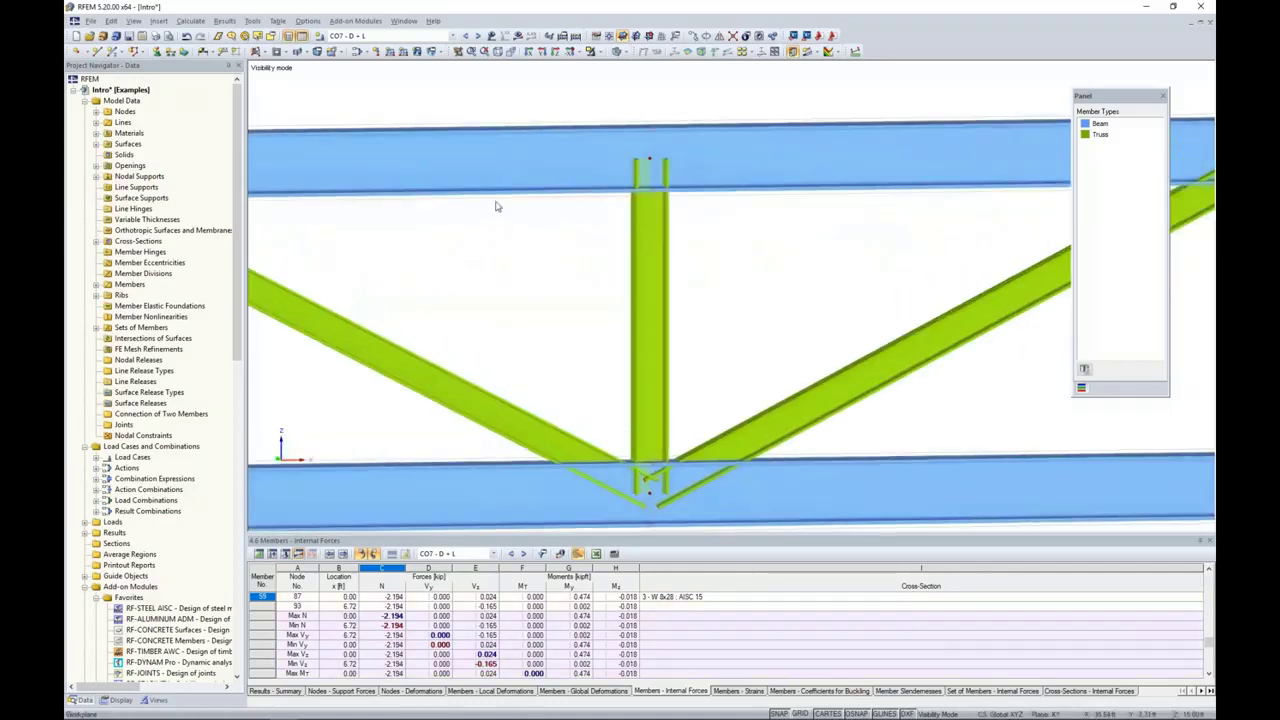
{"action": "scroll", "coordinate": [505, 231], "scroll_direction": "down", "scroll_amount": 5}
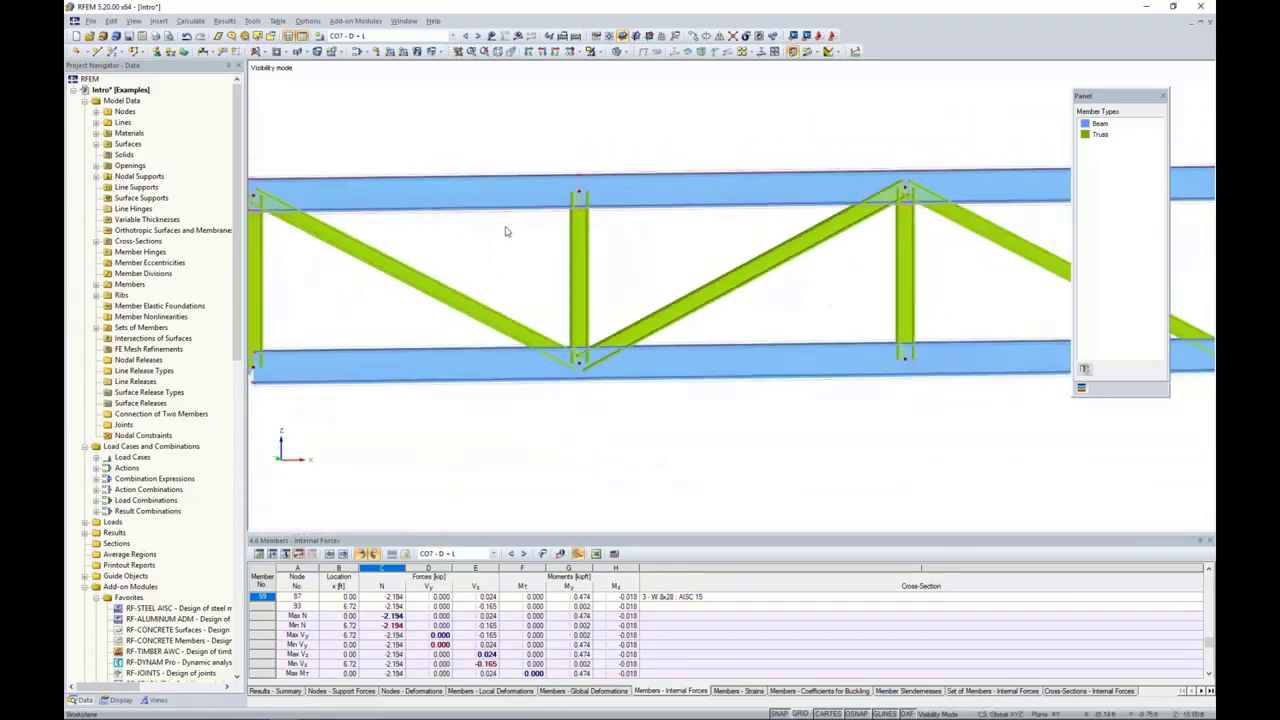
{"action": "scroll", "coordinate": [505, 231], "scroll_direction": "down", "scroll_amount": 1}
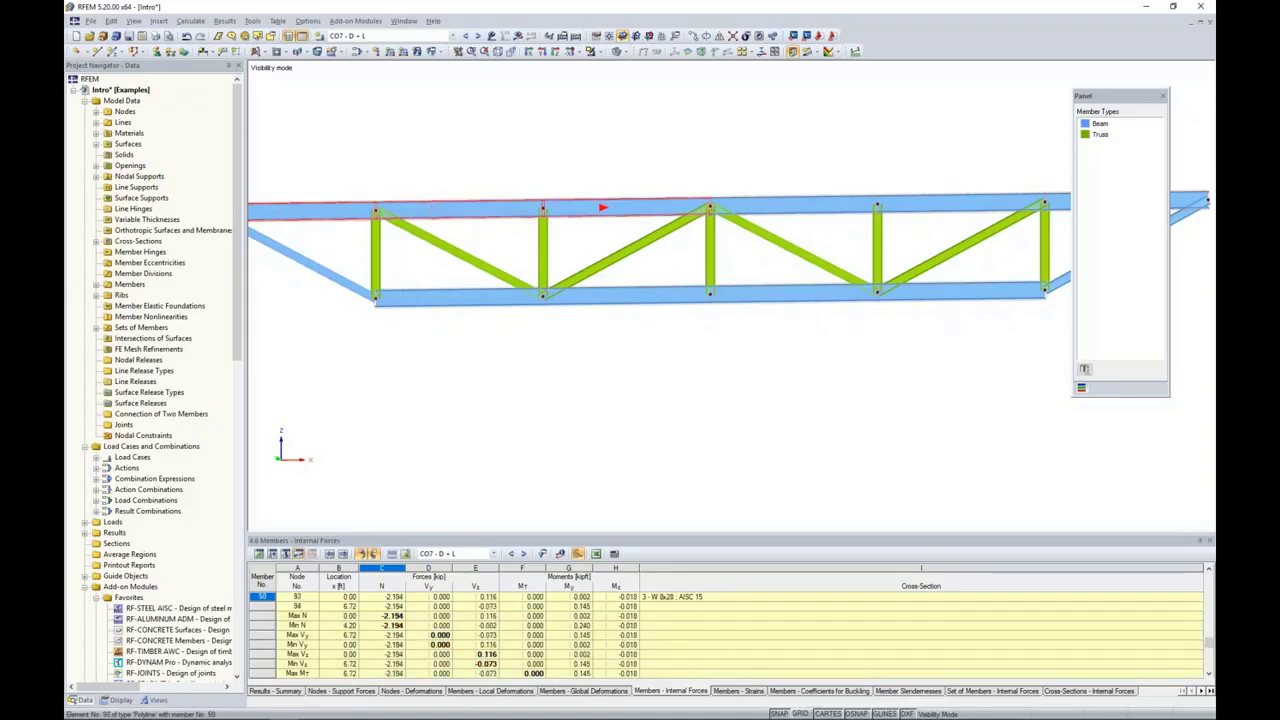
{"action": "right_click", "coordinate": [566, 210]}
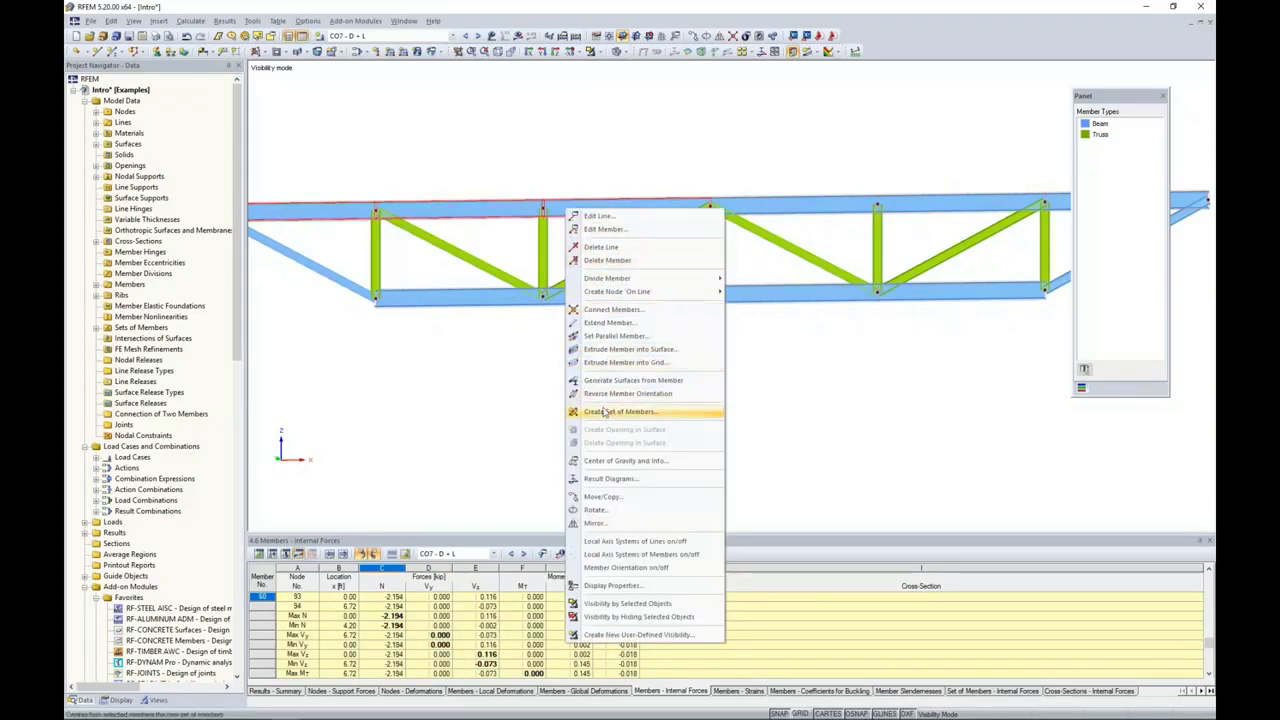
{"action": "left_click", "coordinate": [508, 394]}
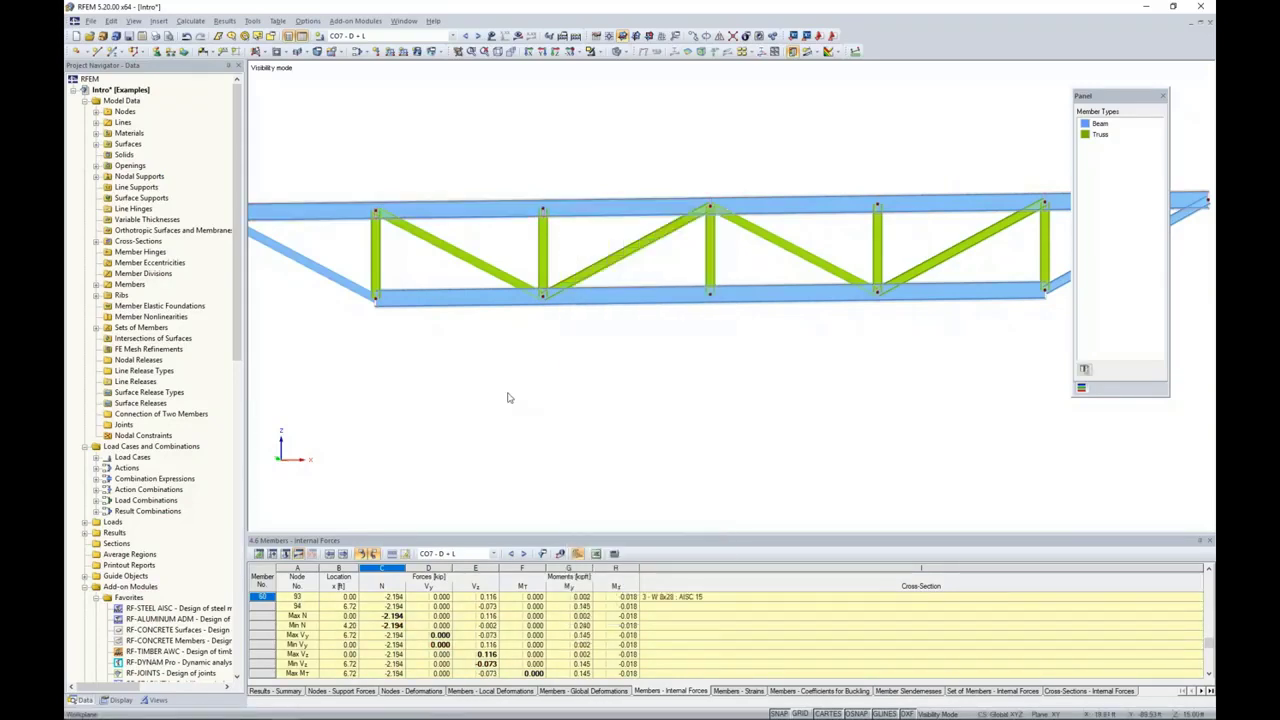
Step: Open the RF-STEEL AISC add-on module and keep LRFD 2016 as the design standard
{"action": "scroll", "coordinate": [537, 383], "scroll_direction": "down", "scroll_amount": 2}
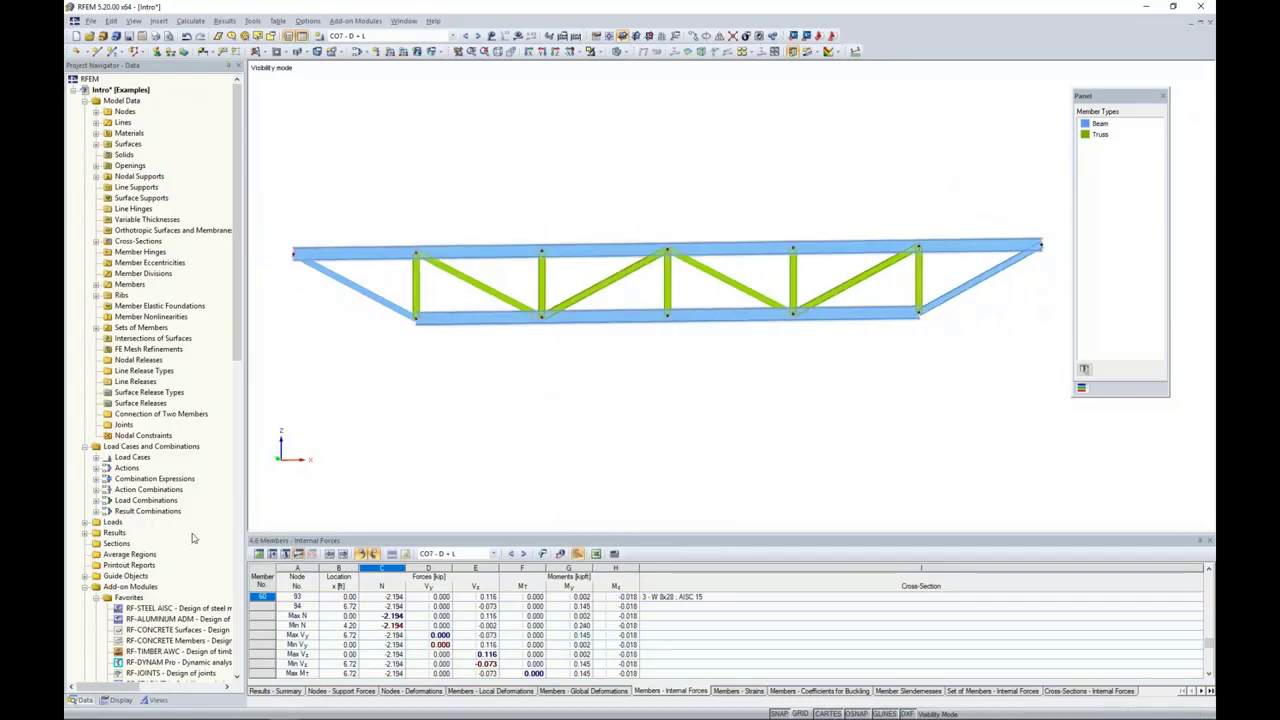
{"action": "scroll", "coordinate": [193, 538], "scroll_direction": "down", "scroll_amount": 2}
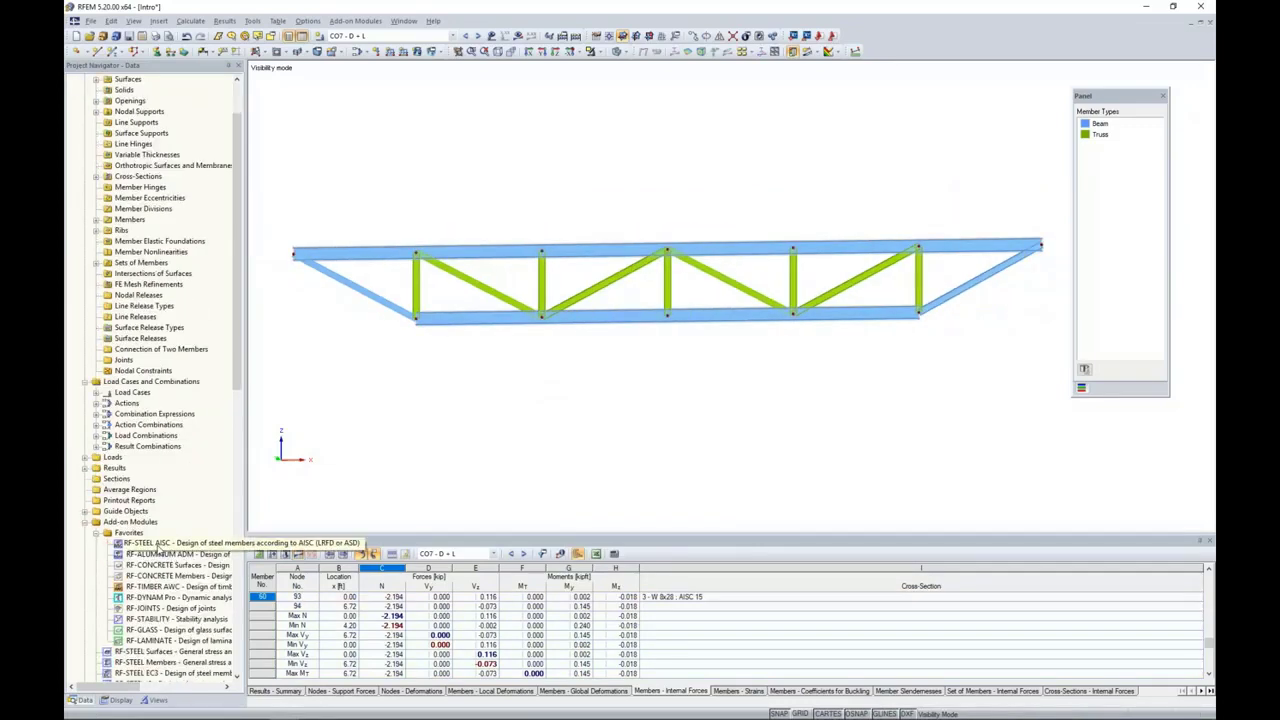
{"action": "left_click", "coordinate": [348, 21]}
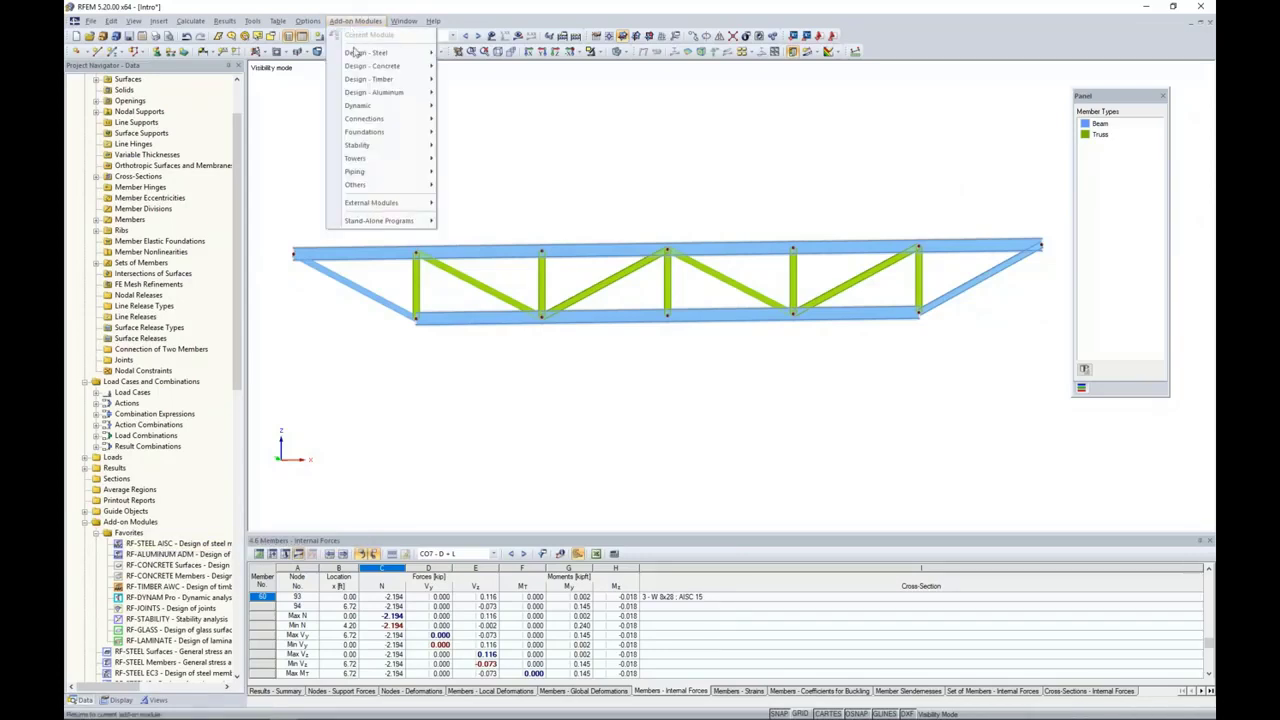
{"action": "mouse_move", "coordinate": [355, 55]}
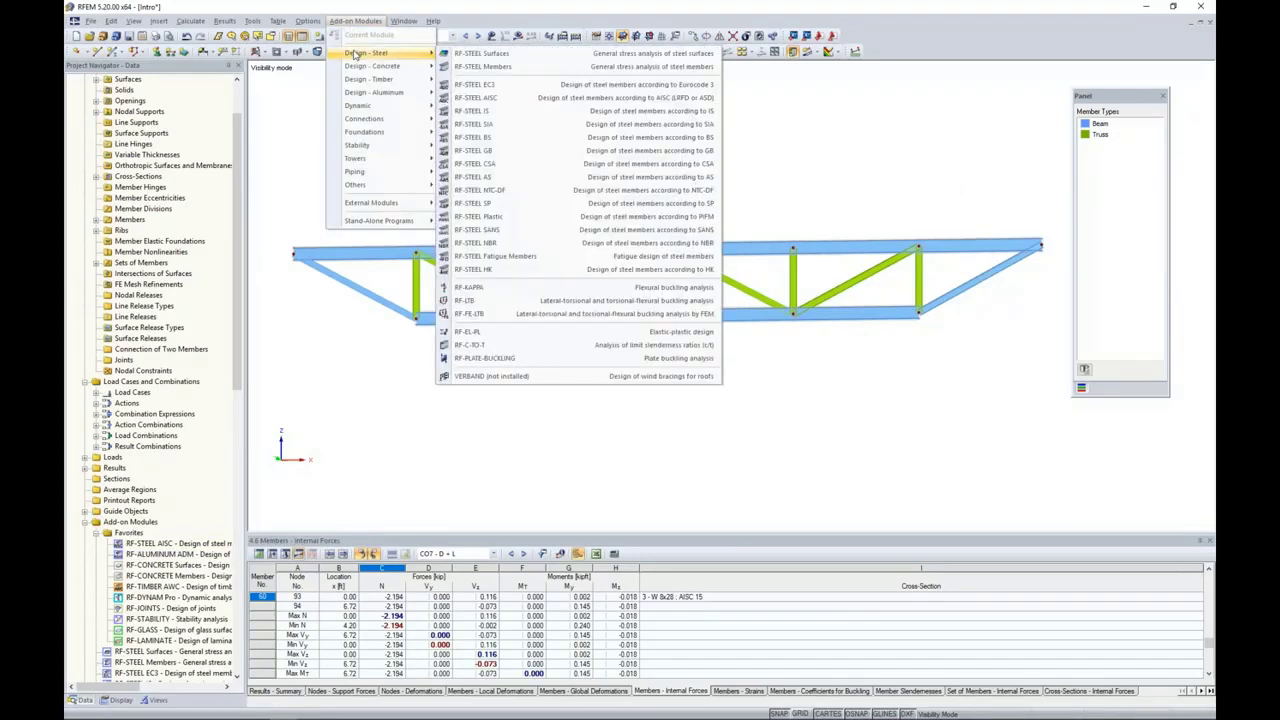
{"action": "left_click", "coordinate": [484, 99]}
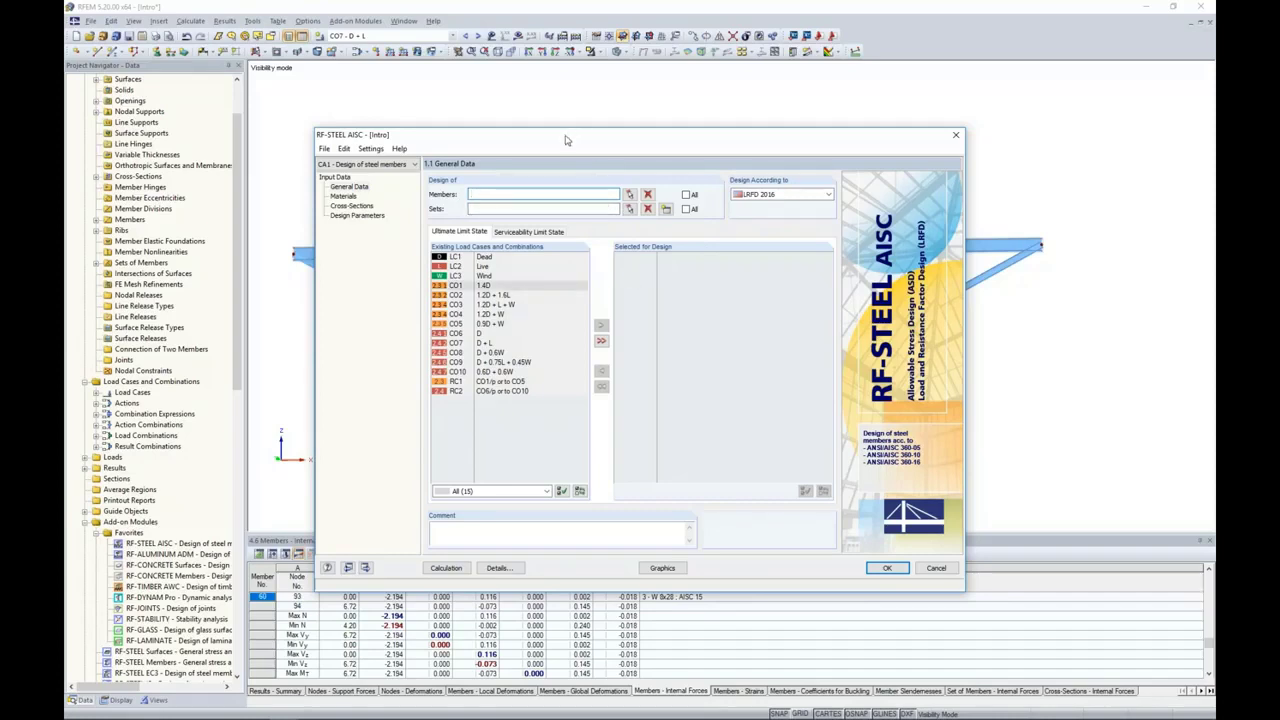
{"action": "left_click_drag", "start_coordinate": [564, 135], "coordinate": [565, 97]}
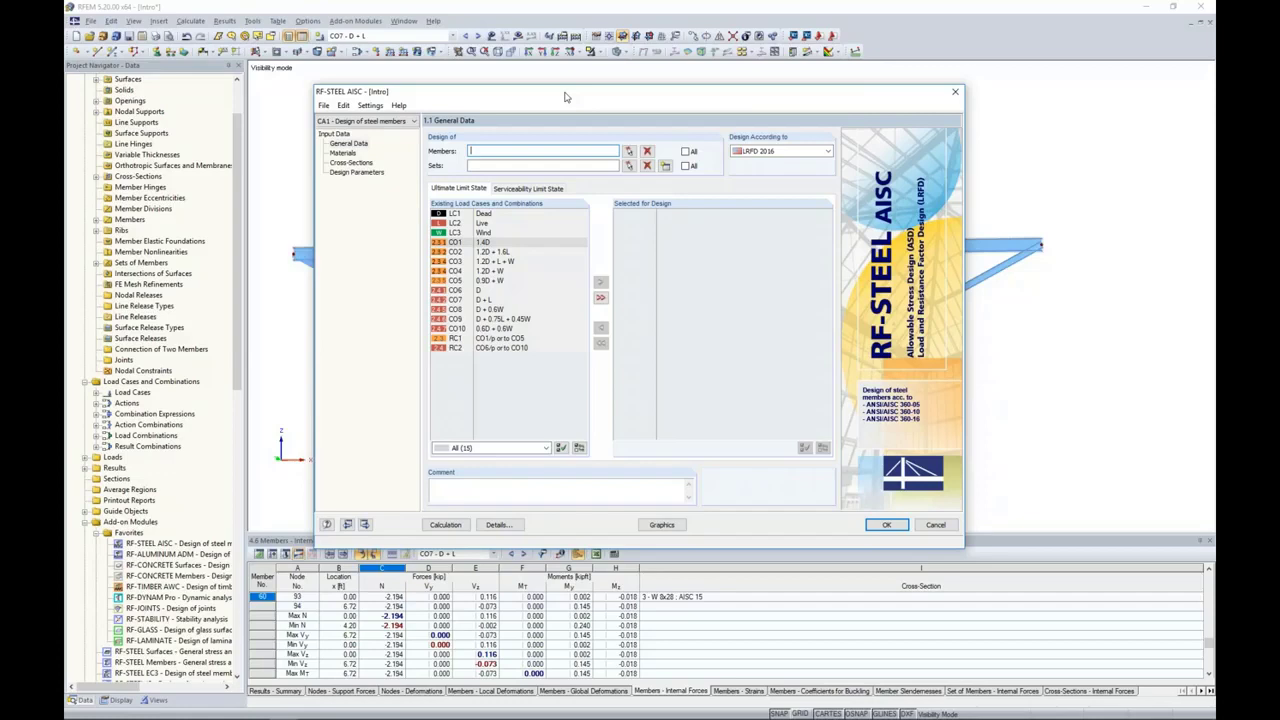
{"action": "left_click", "coordinate": [818, 151]}
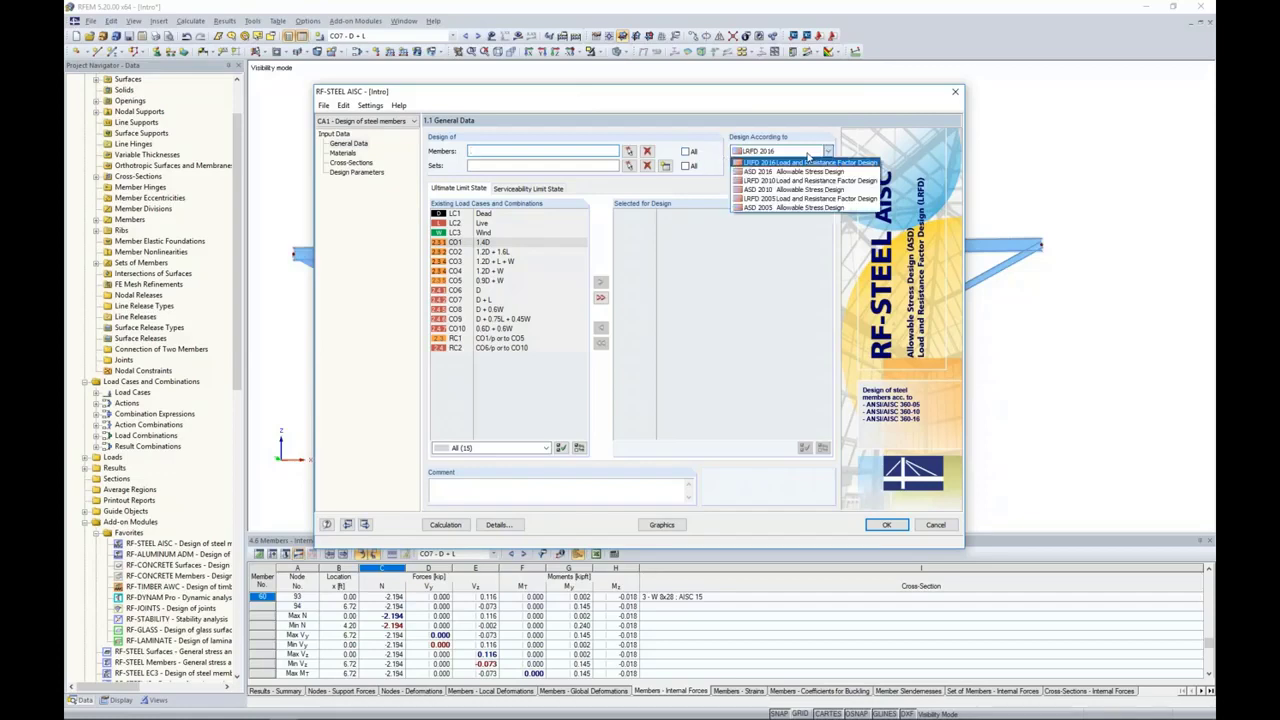
{"action": "left_click", "coordinate": [710, 164]}
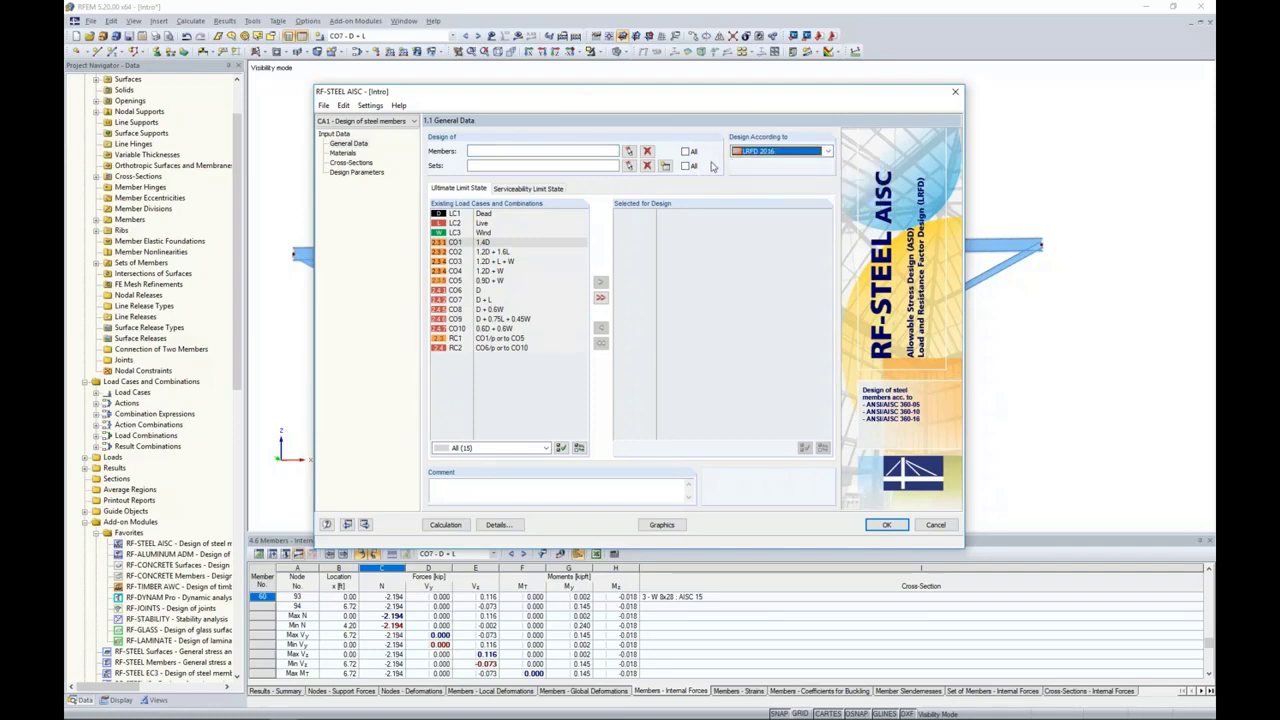
Step: Pick the truss's verticals and diagonals, members 68-78, as the members for design
{"action": "left_click", "coordinate": [629, 151]}
{"action": "left_click_drag", "start_coordinate": [1014, 289], "coordinate": [902, 287]}
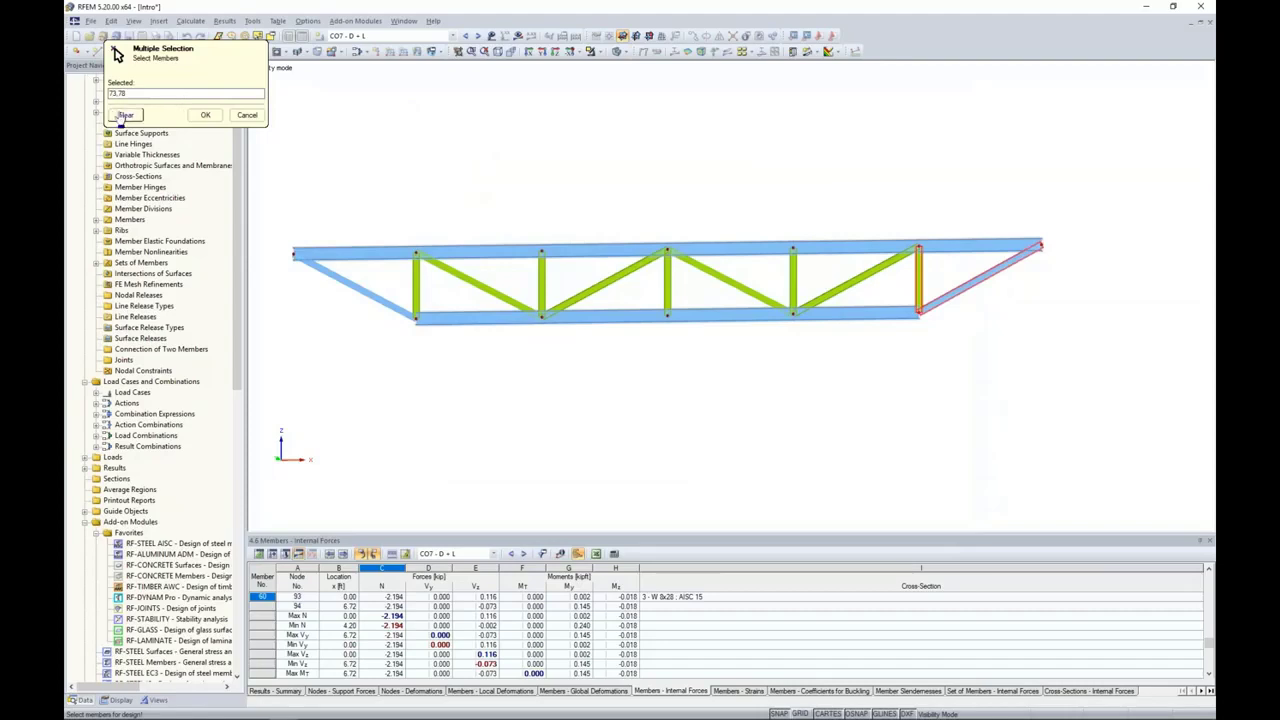
{"action": "left_click", "coordinate": [126, 114]}
{"action": "left_click_drag", "start_coordinate": [1030, 289], "coordinate": [327, 287]}
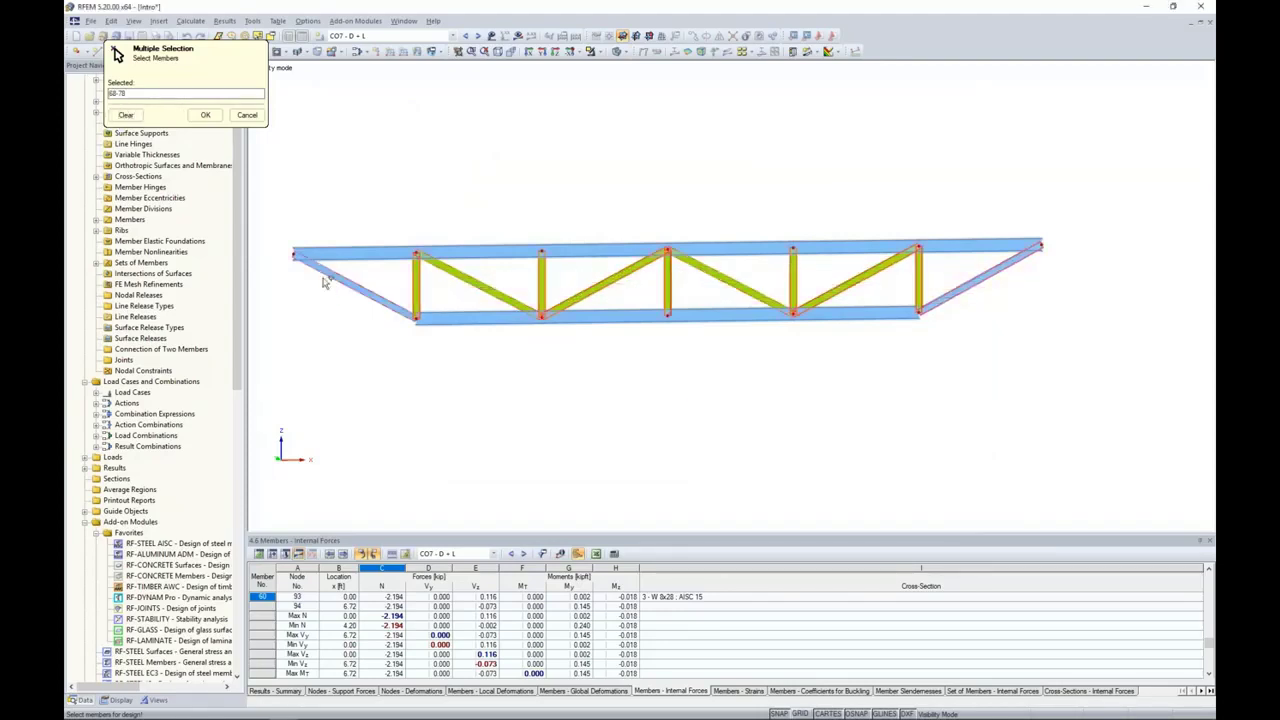
{"action": "left_click", "coordinate": [205, 115]}
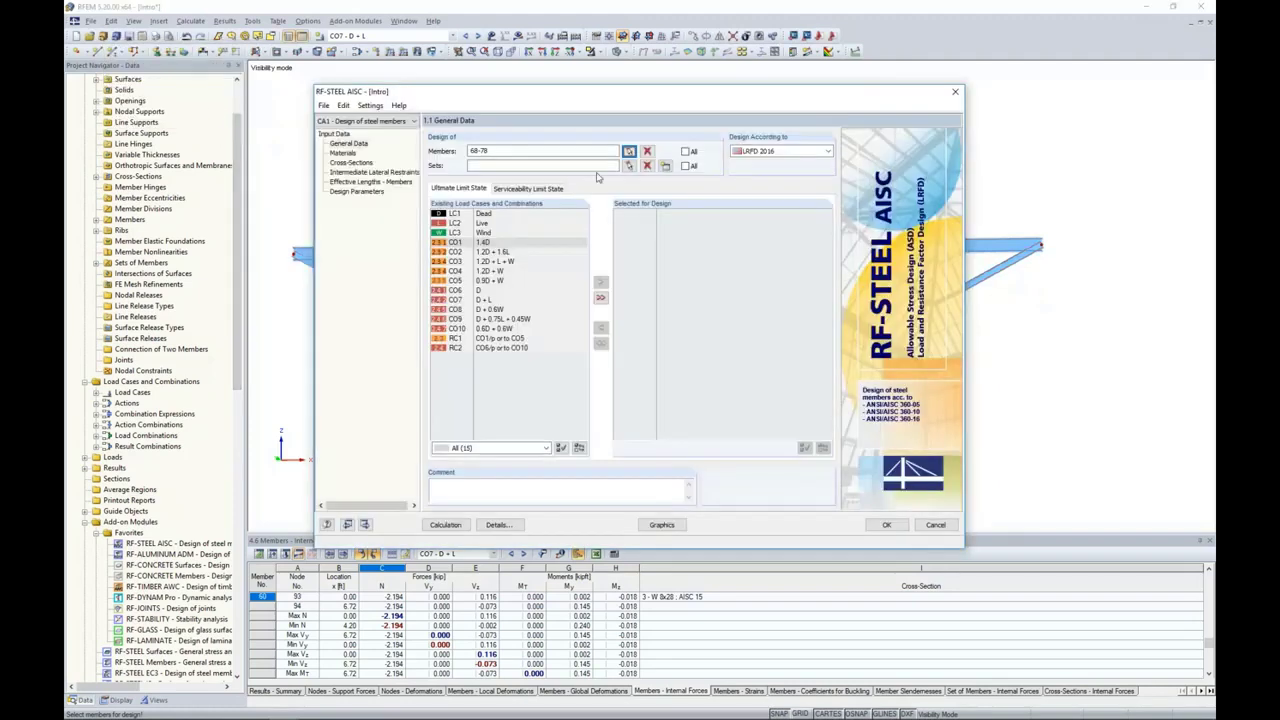
Step: Pick the truss's top chord, set of members 3, as the set for design
{"action": "left_click", "coordinate": [629, 165]}
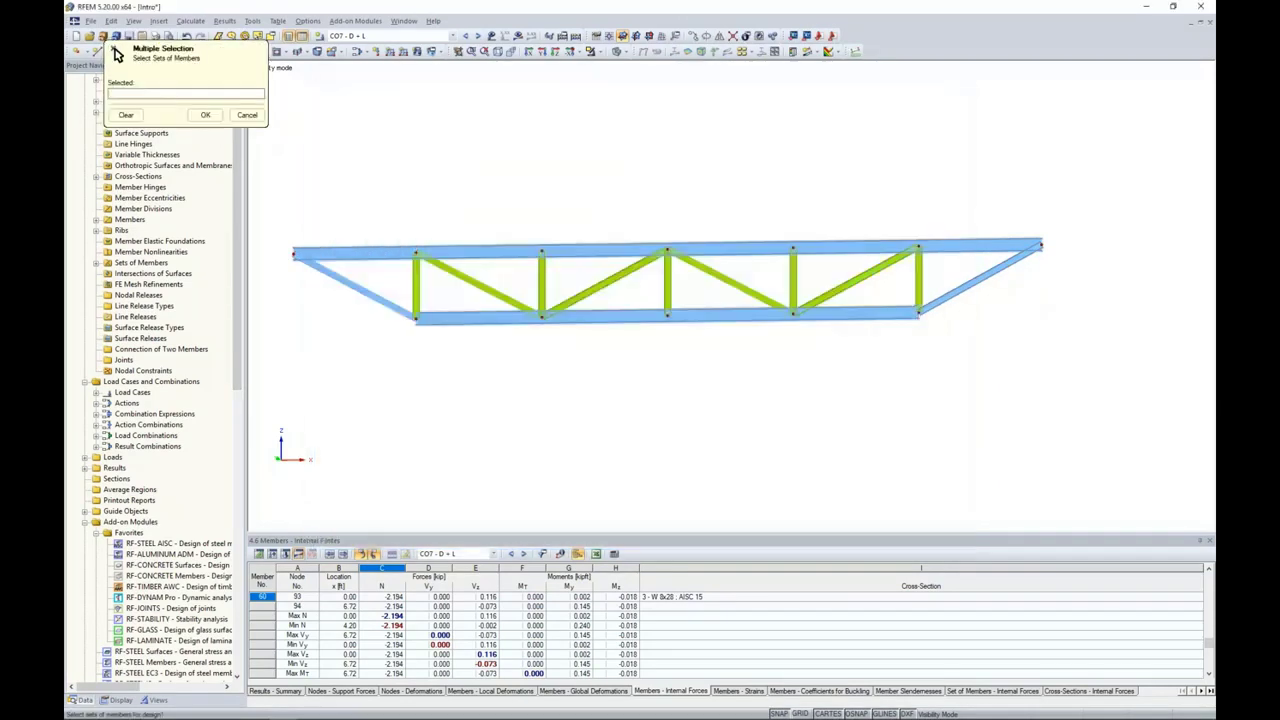
{"action": "left_click", "coordinate": [612, 243]}
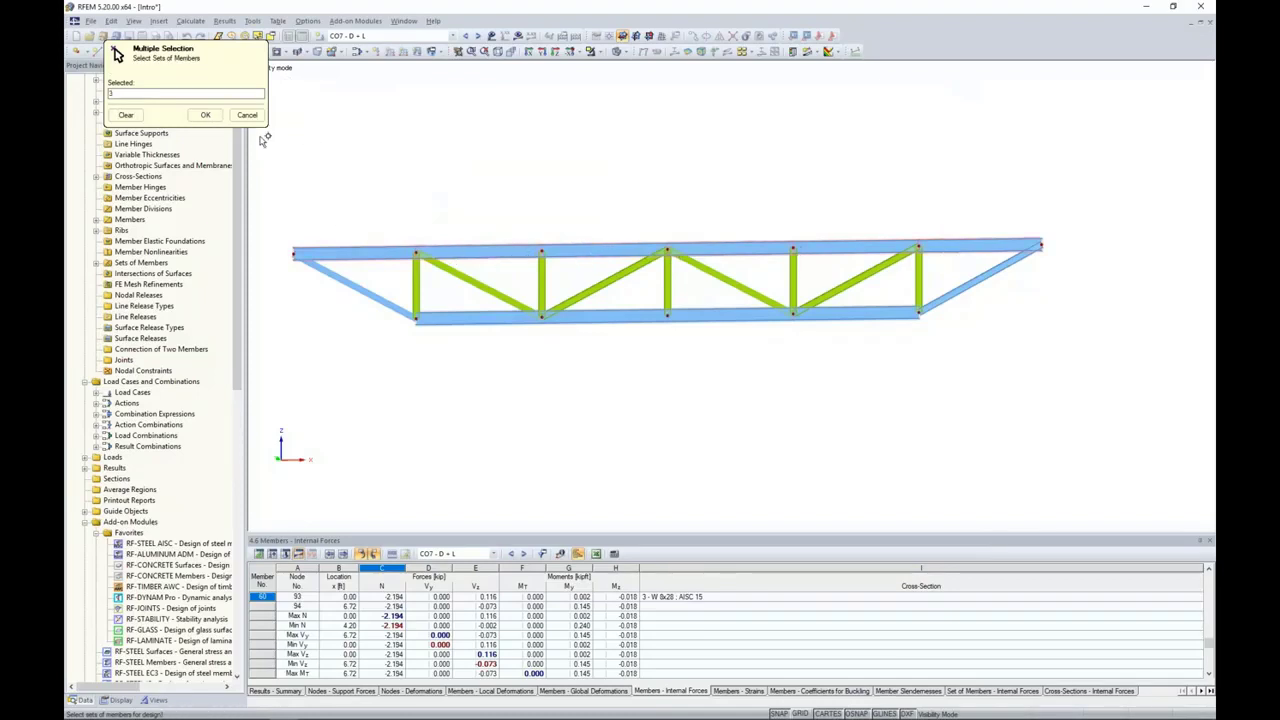
{"action": "left_click", "coordinate": [205, 115]}
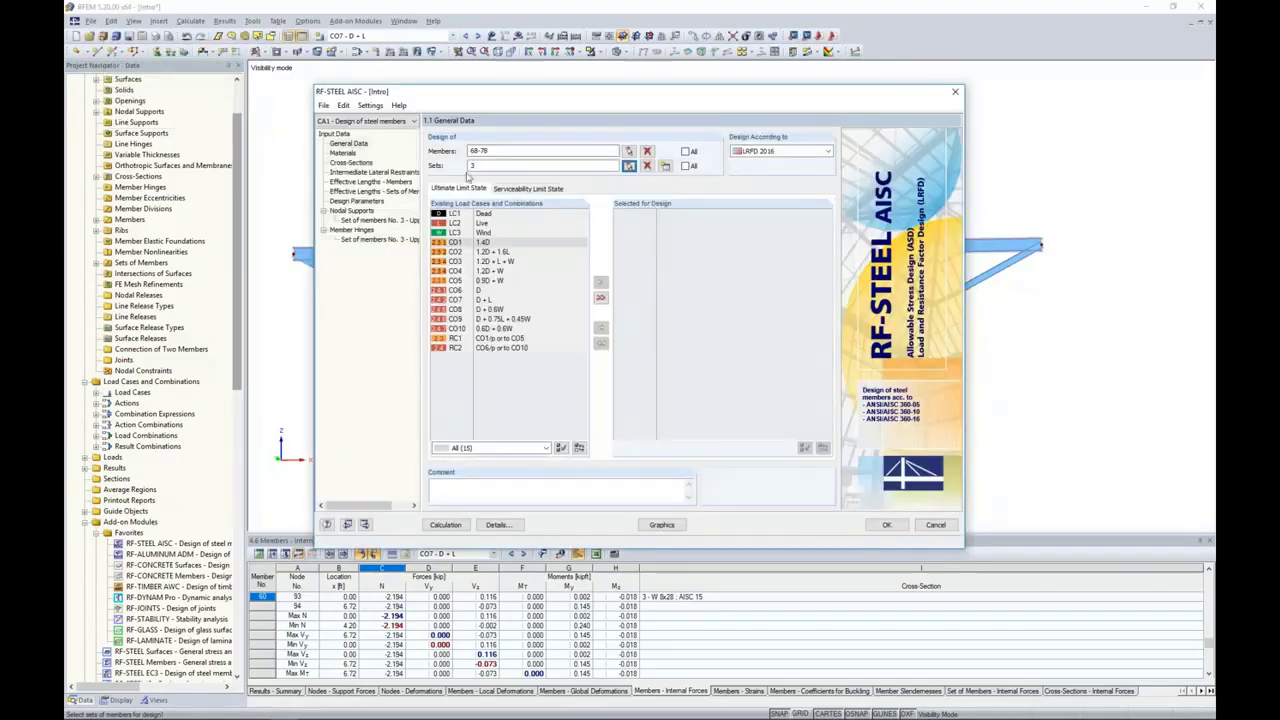
Step: Select load combinations CO1 through CO5 for the ultimate limit state design
{"action": "left_click", "coordinate": [497, 243]}
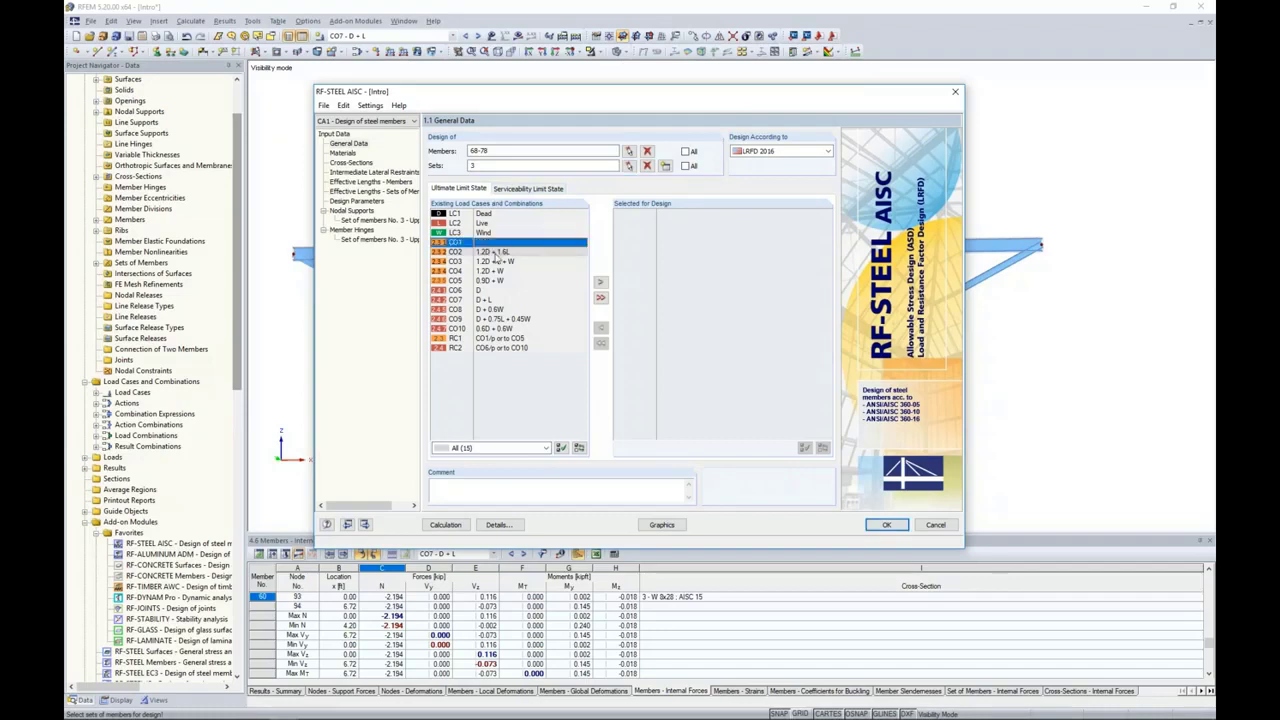
{"action": "left_click", "coordinate": [488, 281], "text": "shift"}
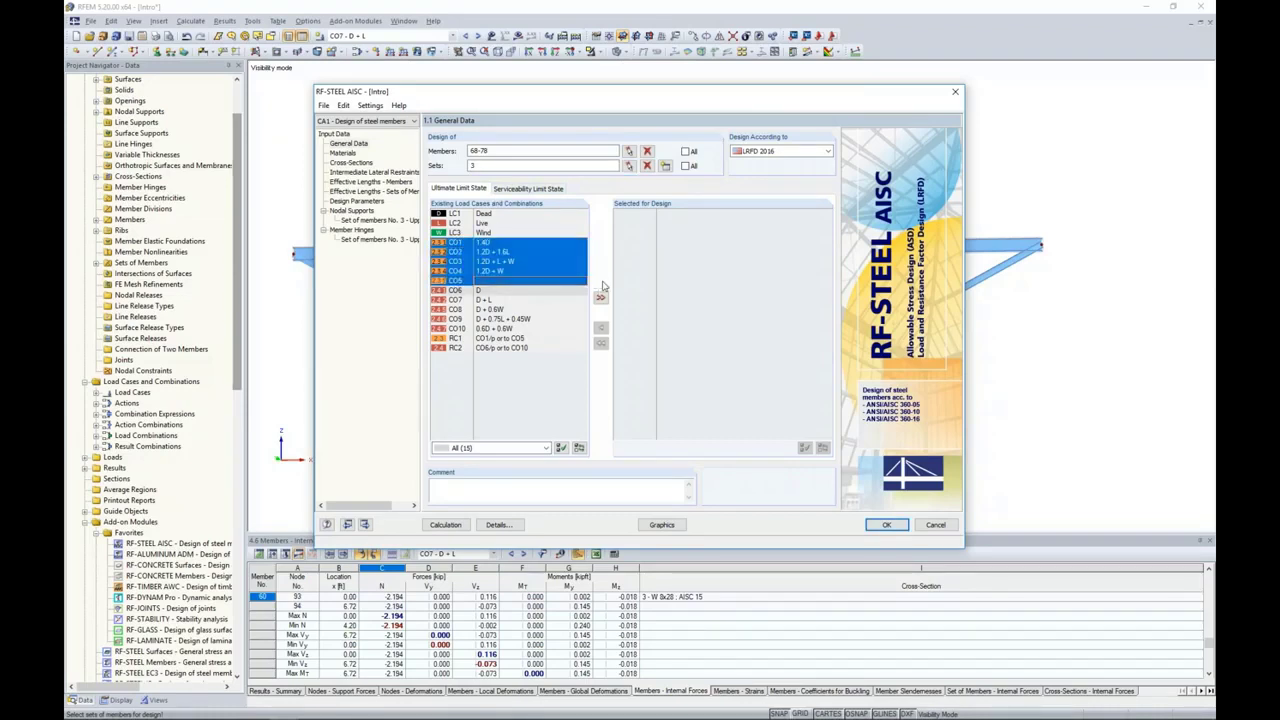
{"action": "left_click", "coordinate": [600, 282]}
Step: Select load combinations CO6 through CO10 for the serviceability limit state design
{"action": "left_click", "coordinate": [535, 188]}
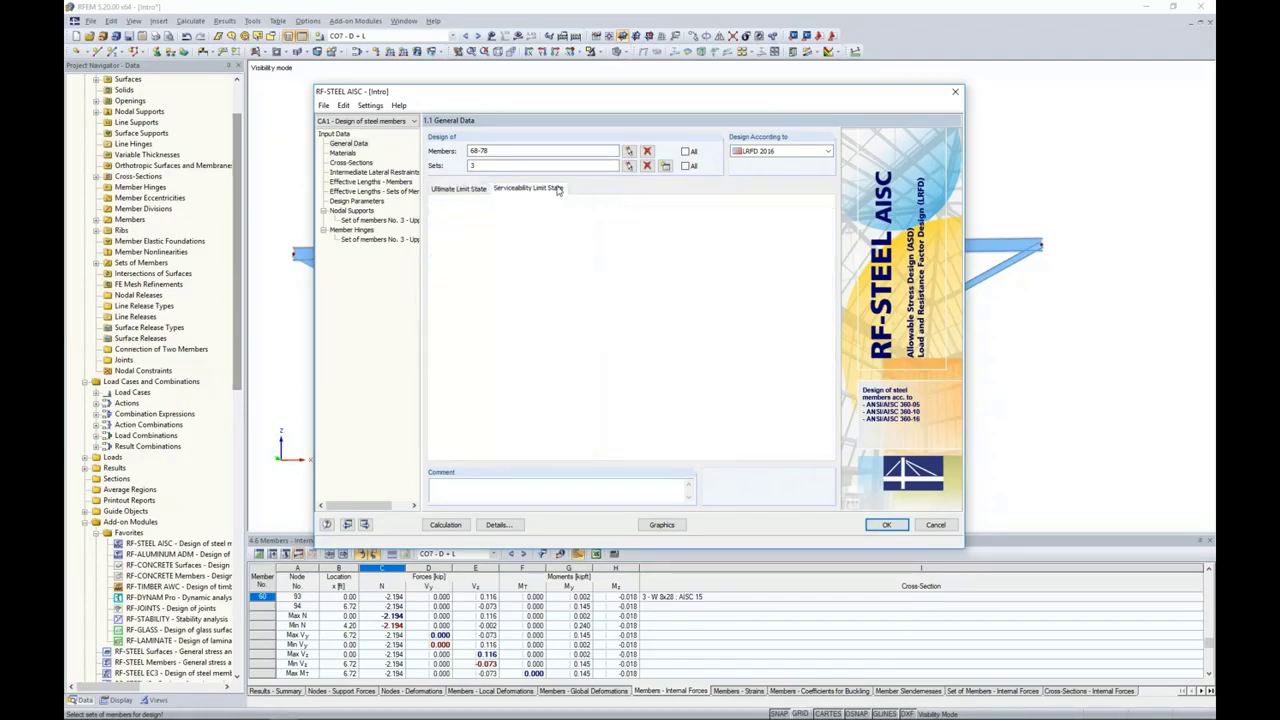
{"action": "left_click", "coordinate": [497, 291]}
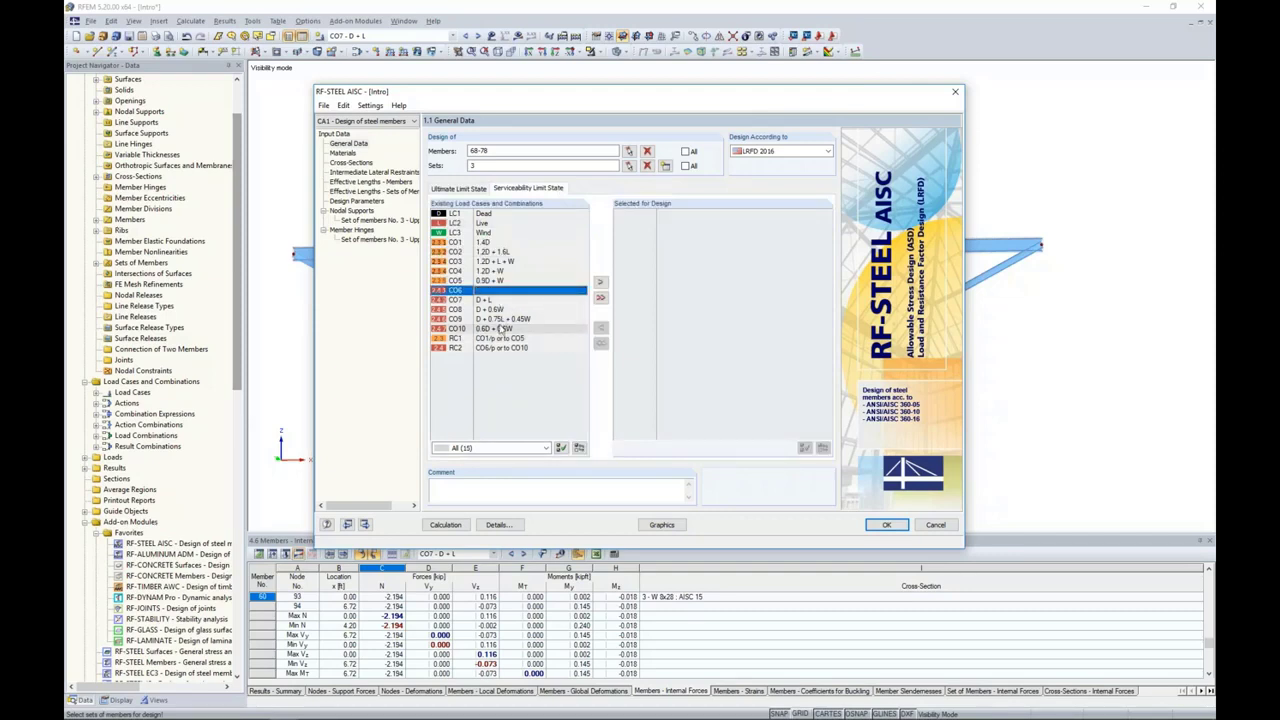
{"action": "left_click", "coordinate": [500, 329], "text": "shift"}
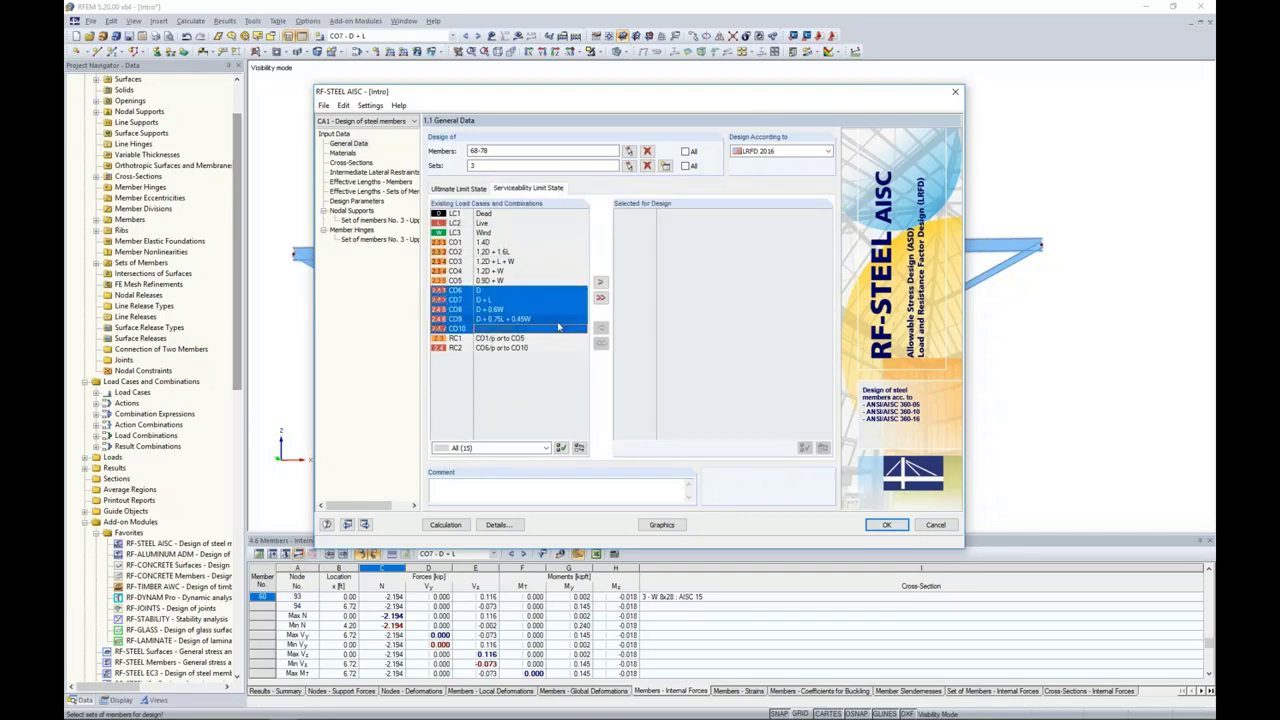
{"action": "left_click", "coordinate": [600, 282]}
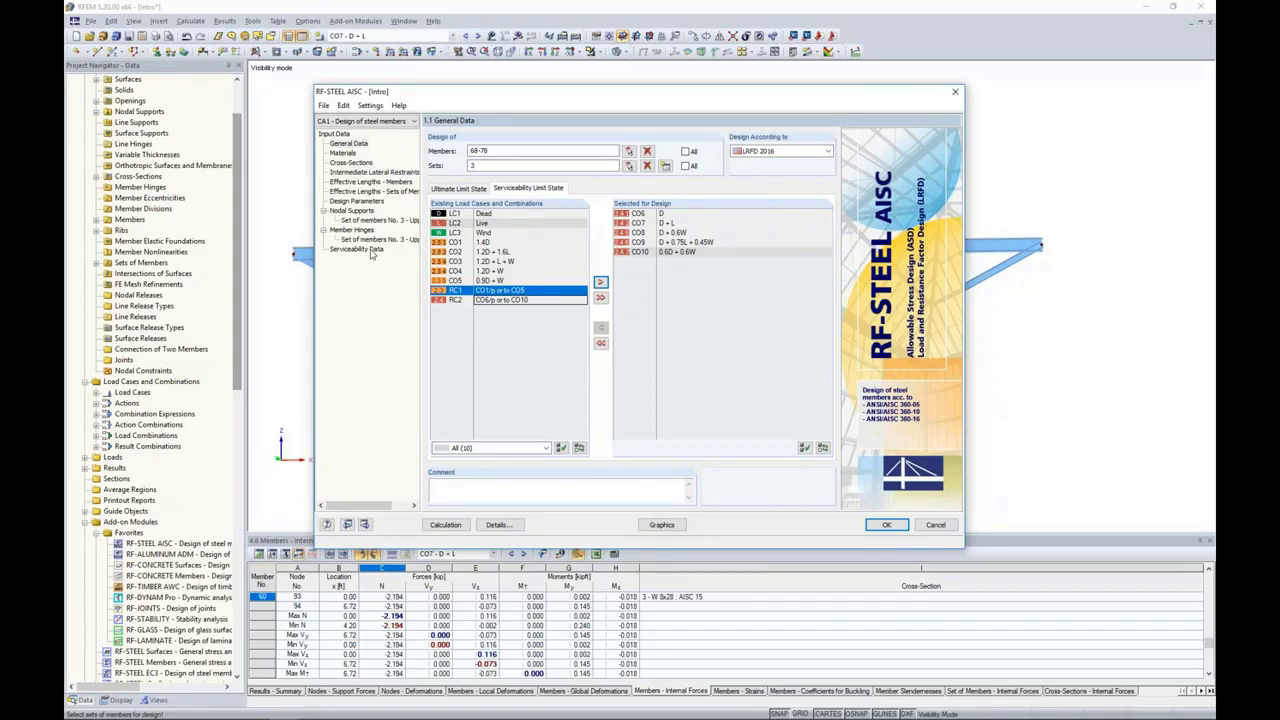
Step: Review the Steel A992 material properties, the W 8x28 cross-section and its optimization option
{"action": "left_click", "coordinate": [343, 153]}
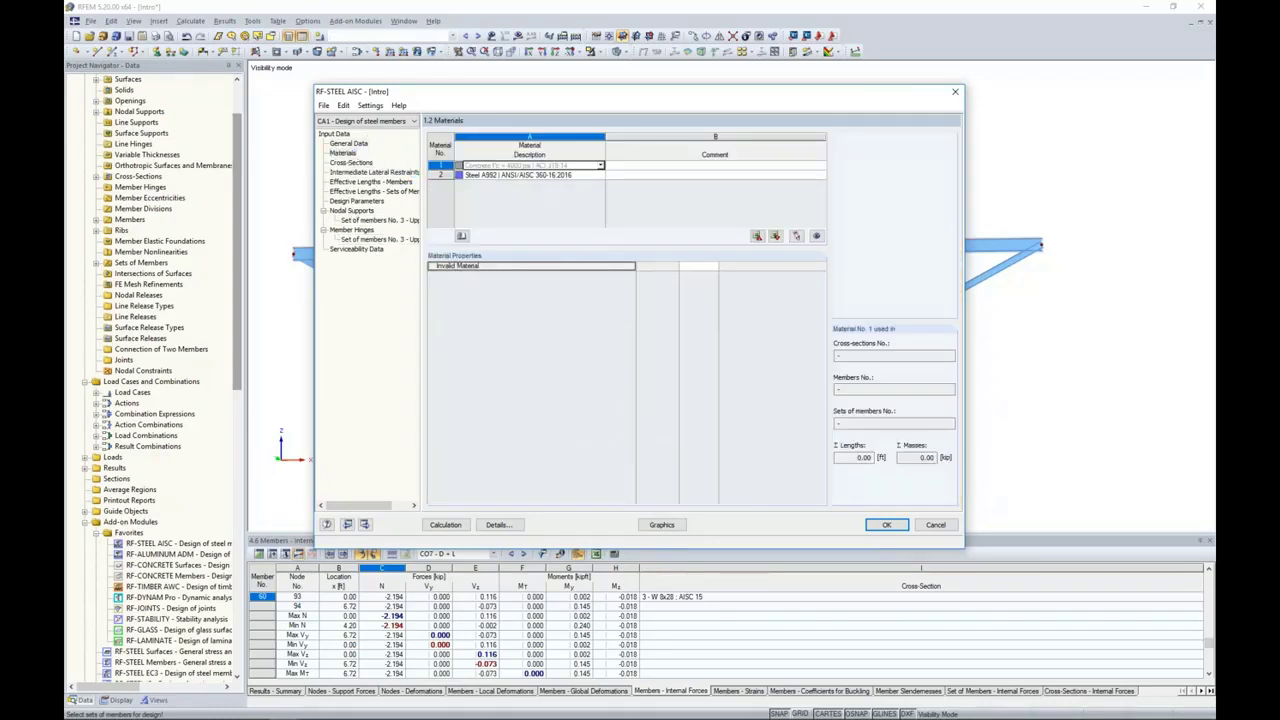
{"action": "left_click", "coordinate": [483, 175]}
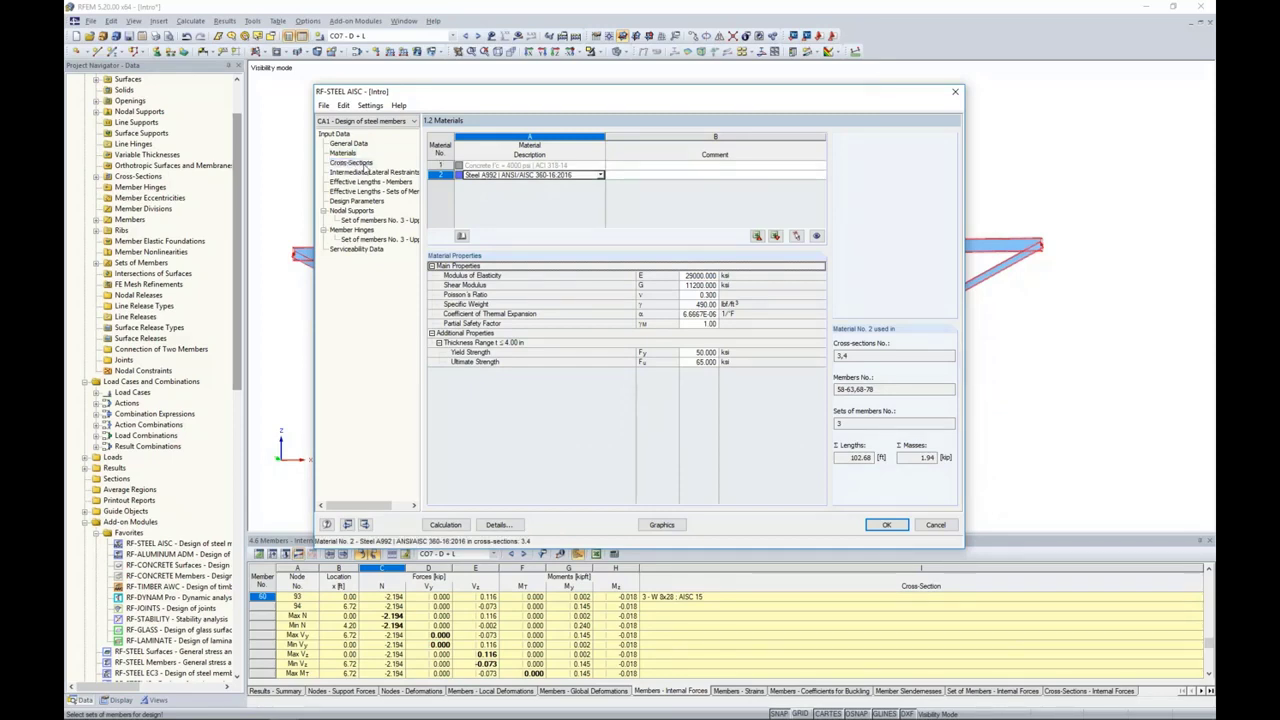
{"action": "left_click", "coordinate": [351, 162]}
{"action": "left_click", "coordinate": [506, 187]}
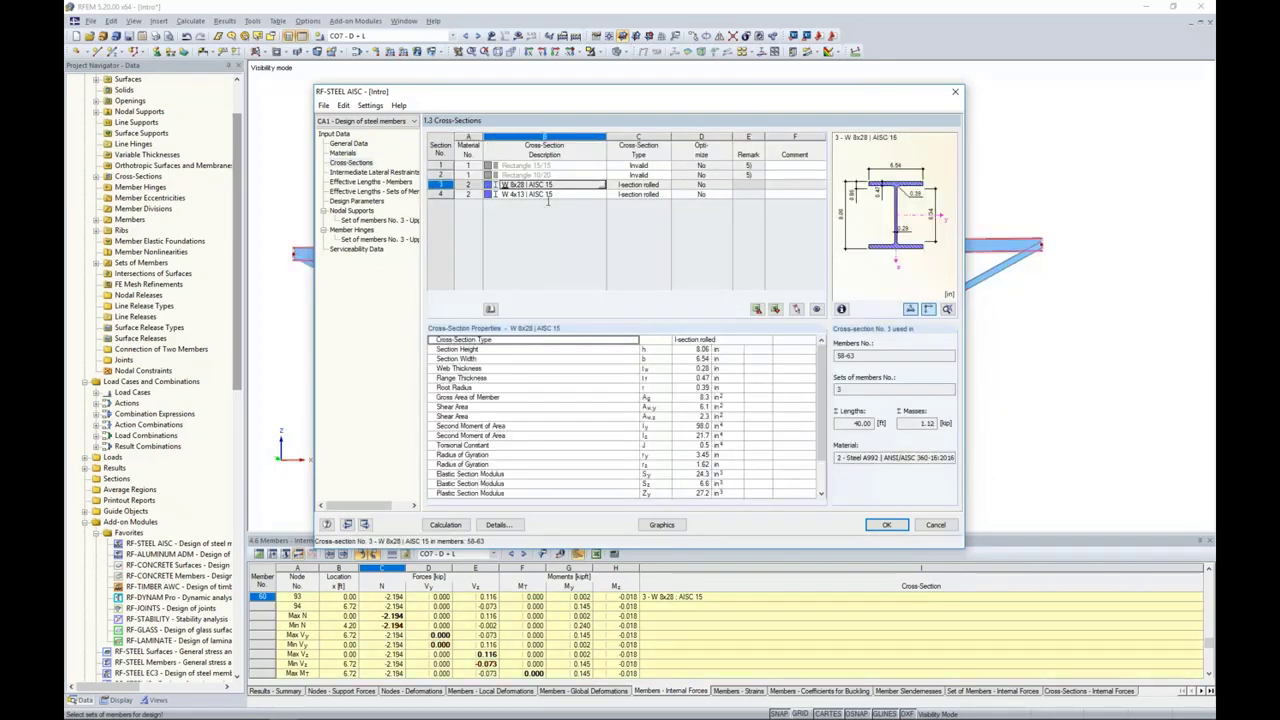
{"action": "left_click", "coordinate": [700, 186]}
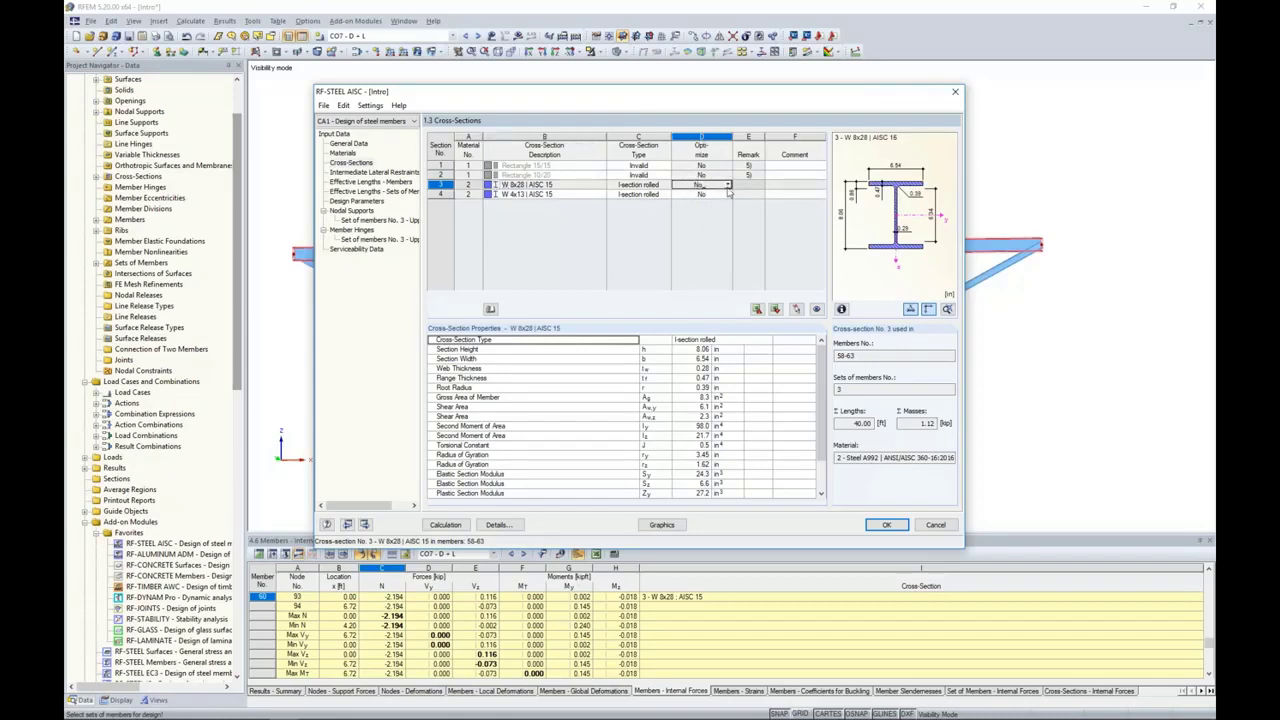
{"action": "left_click", "coordinate": [728, 187]}
{"action": "left_click", "coordinate": [730, 190]}
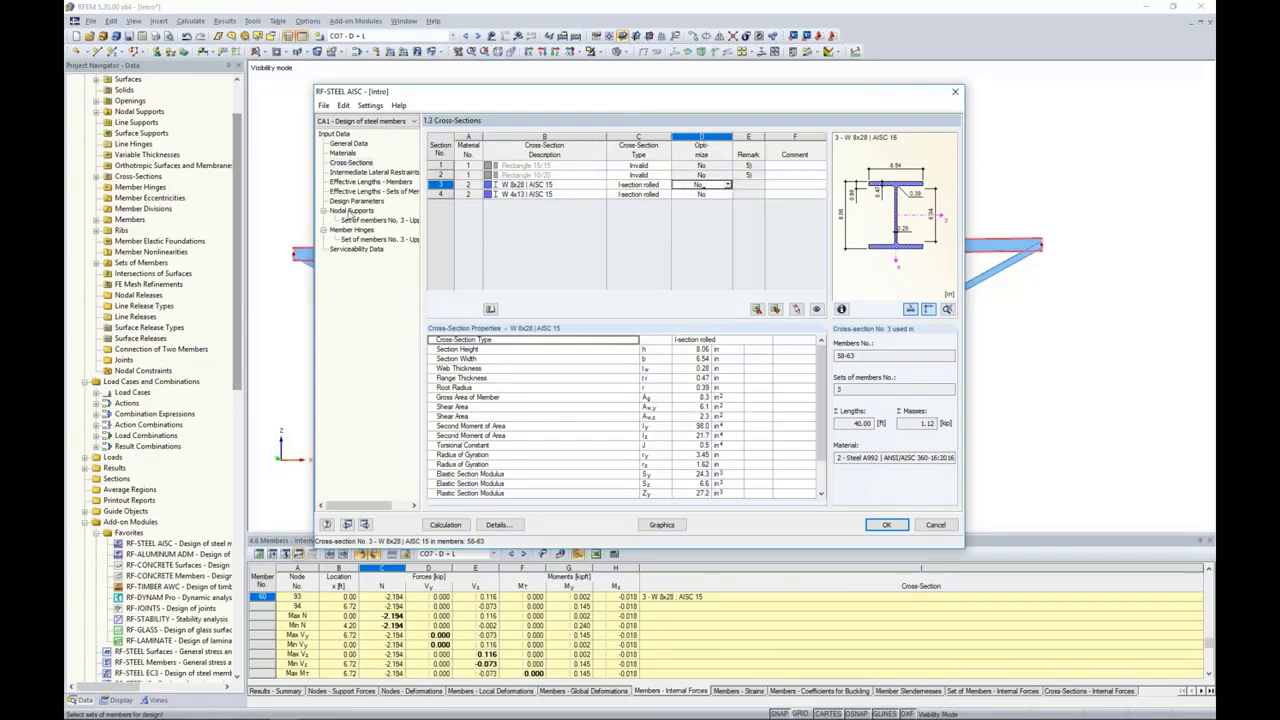
Step: In the intermediate lateral restraints, limit the shared input to the truss's top chord members 58-63
{"action": "left_click", "coordinate": [352, 172]}
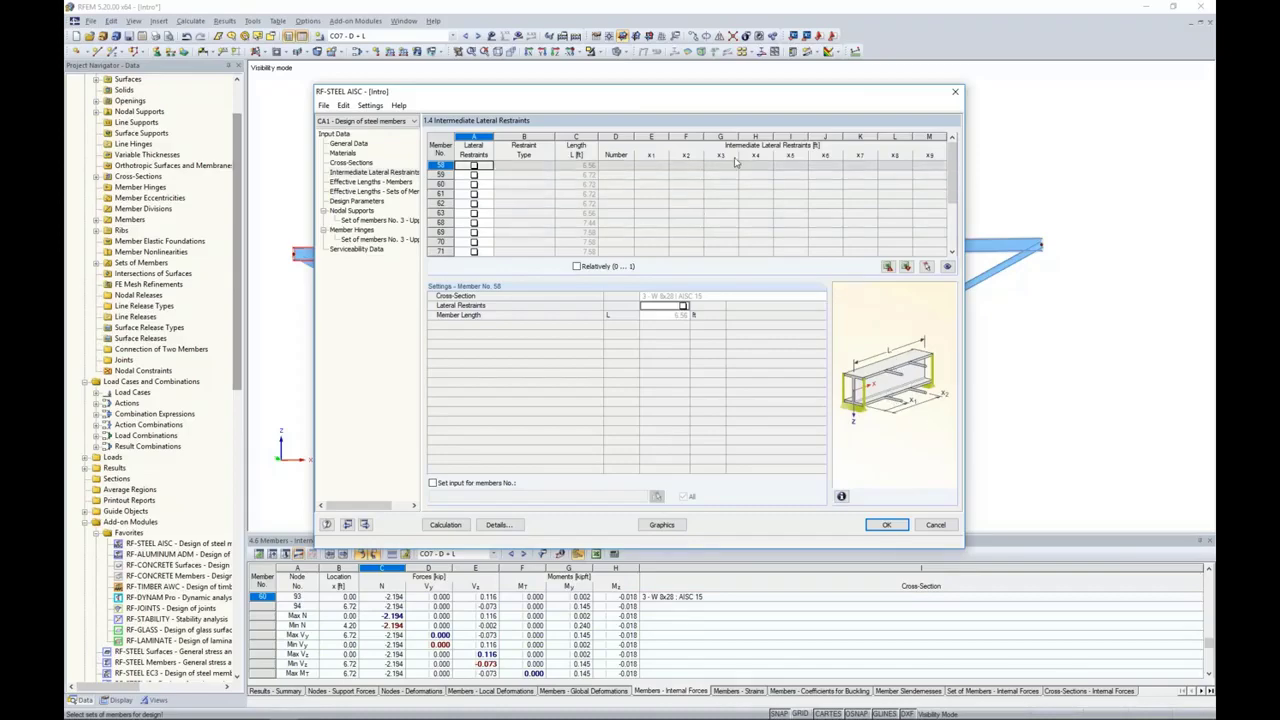
{"action": "left_click_drag", "start_coordinate": [715, 94], "coordinate": [716, 331]}
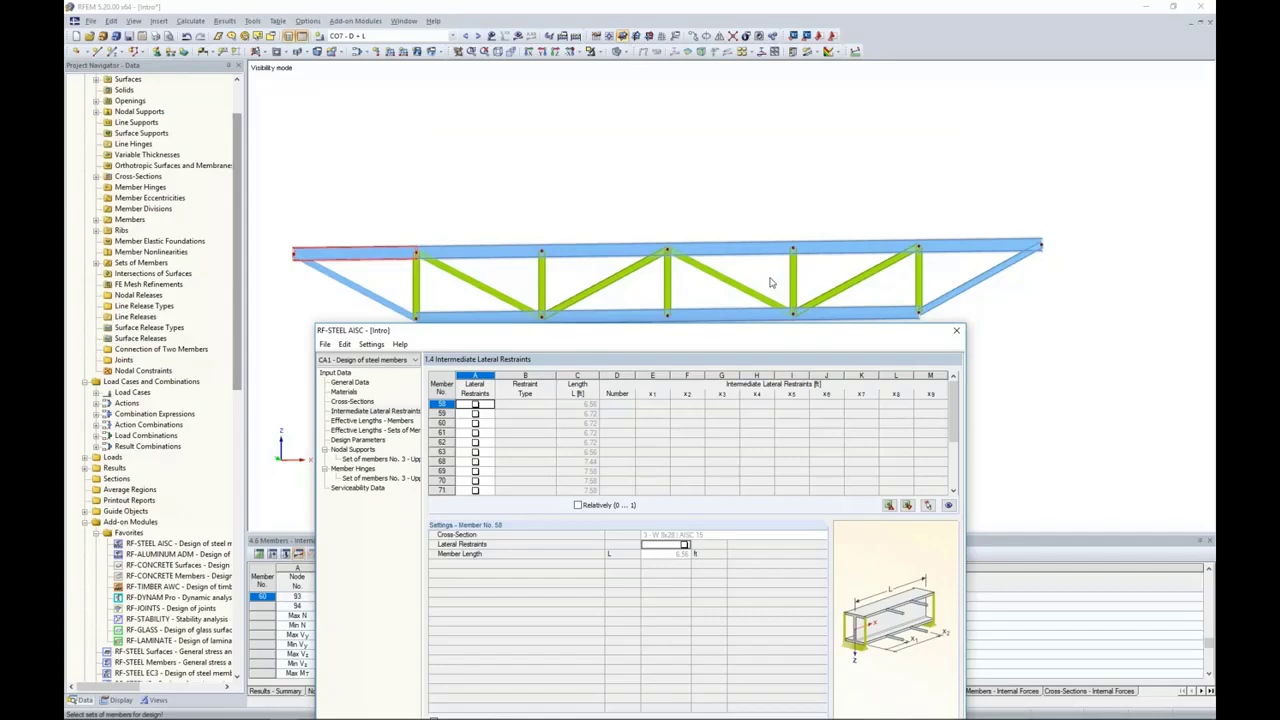
{"action": "left_click_drag", "start_coordinate": [694, 334], "coordinate": [739, 83]}
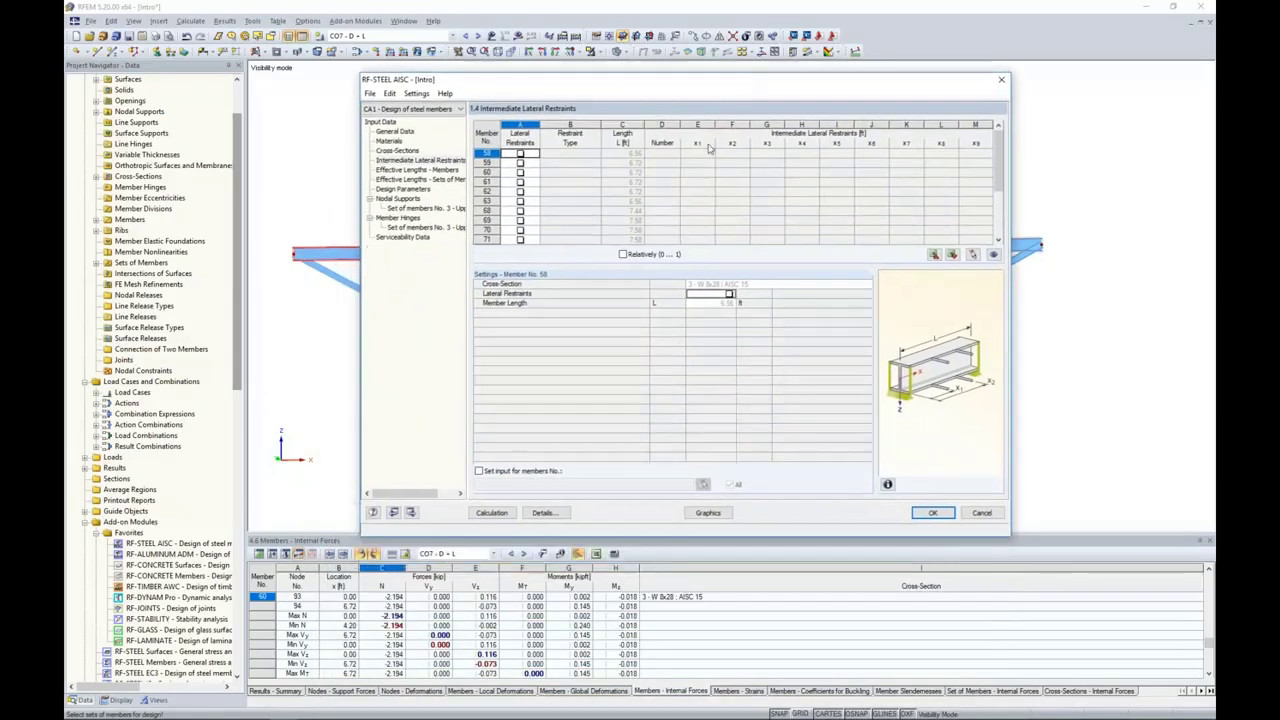
{"action": "left_click", "coordinate": [479, 471]}
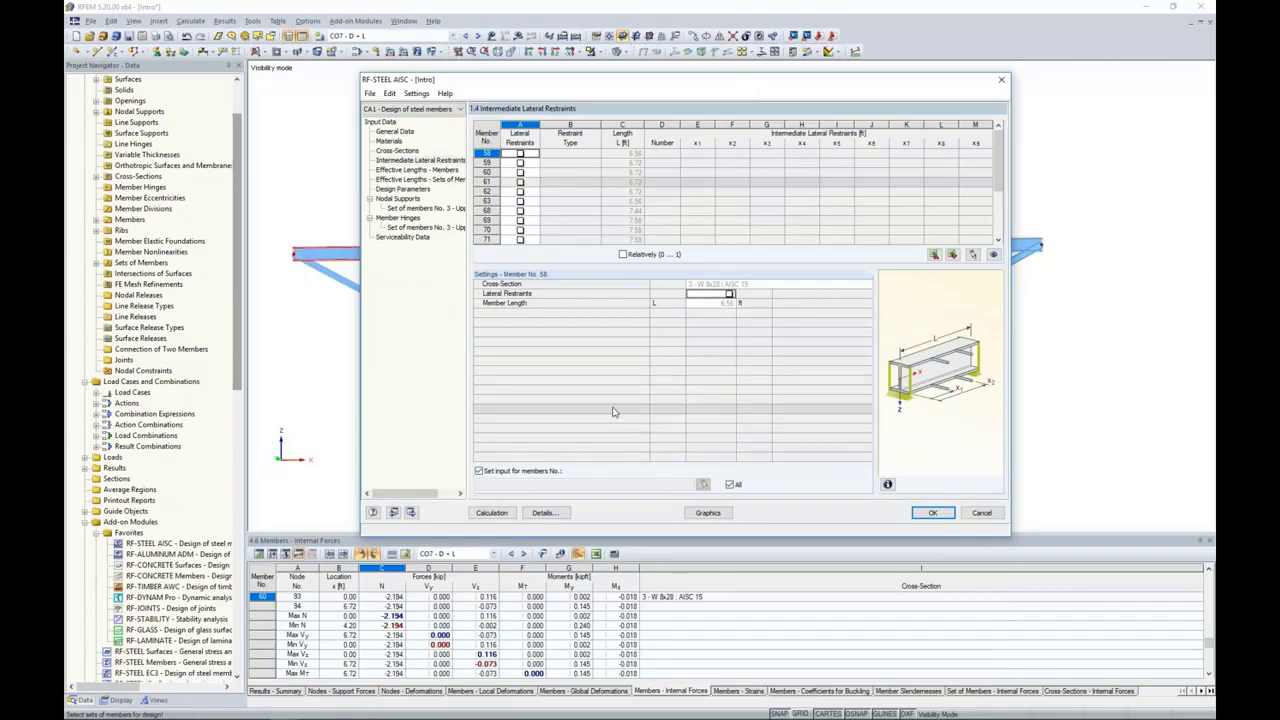
{"action": "left_click", "coordinate": [730, 485]}
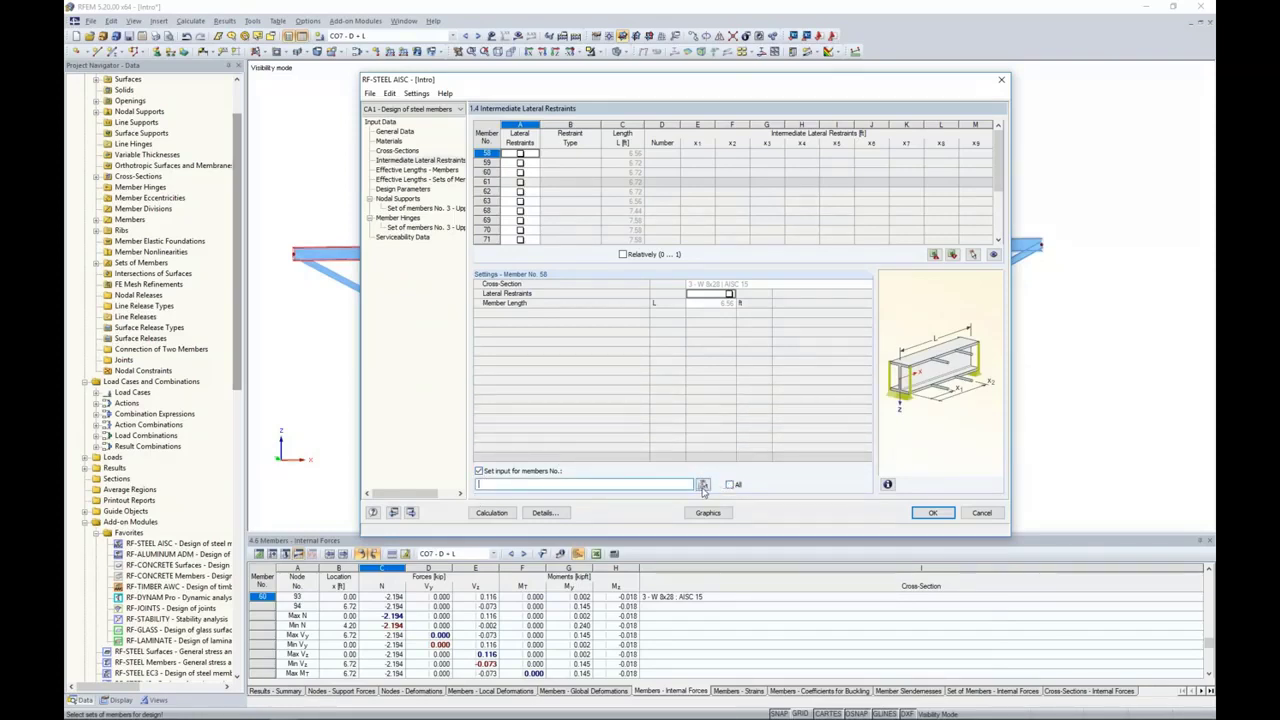
{"action": "left_click", "coordinate": [704, 485]}
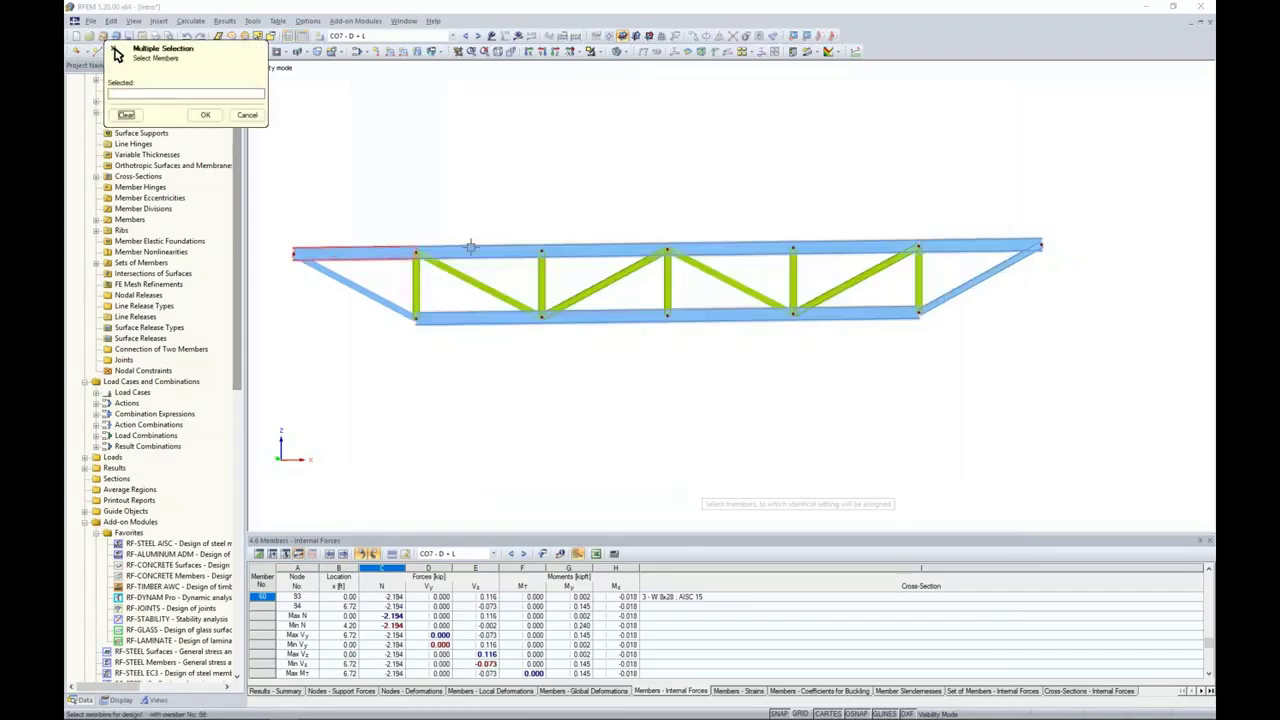
{"action": "left_click", "coordinate": [510, 250]}
{"action": "left_click", "coordinate": [586, 250]}
{"action": "left_click", "coordinate": [709, 249]}
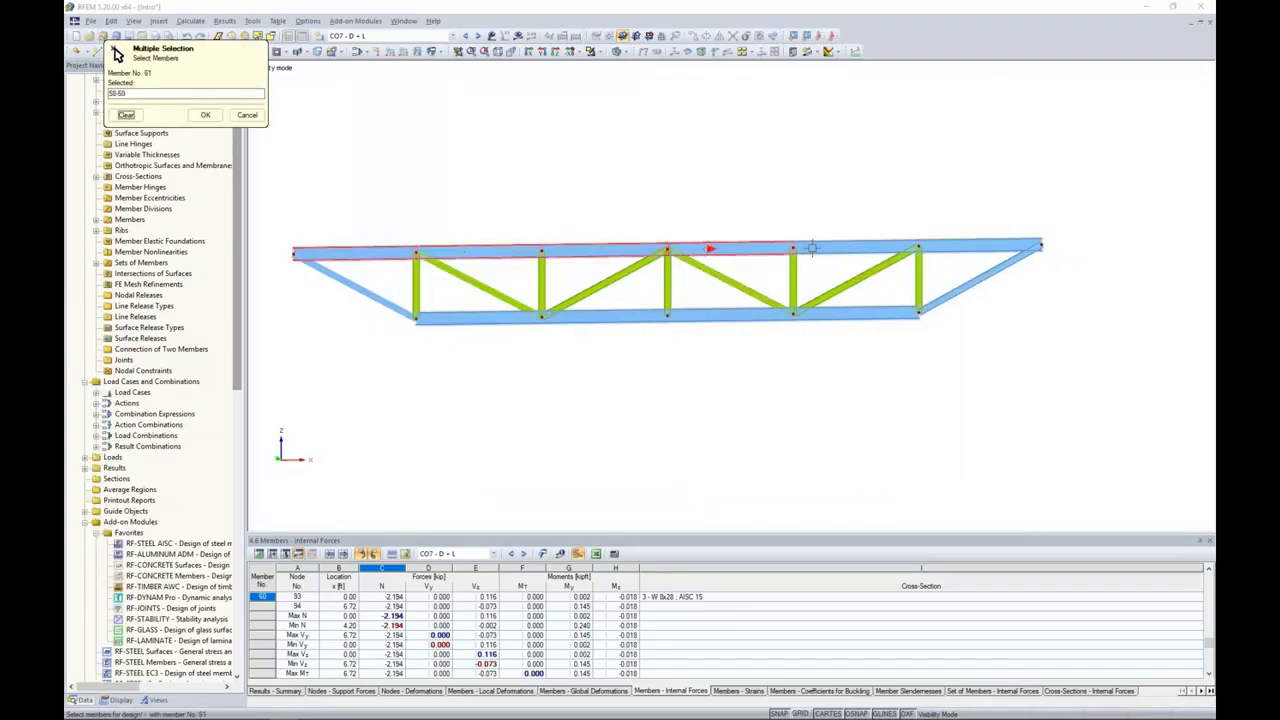
{"action": "left_click", "coordinate": [850, 247]}
{"action": "left_click", "coordinate": [960, 245]}
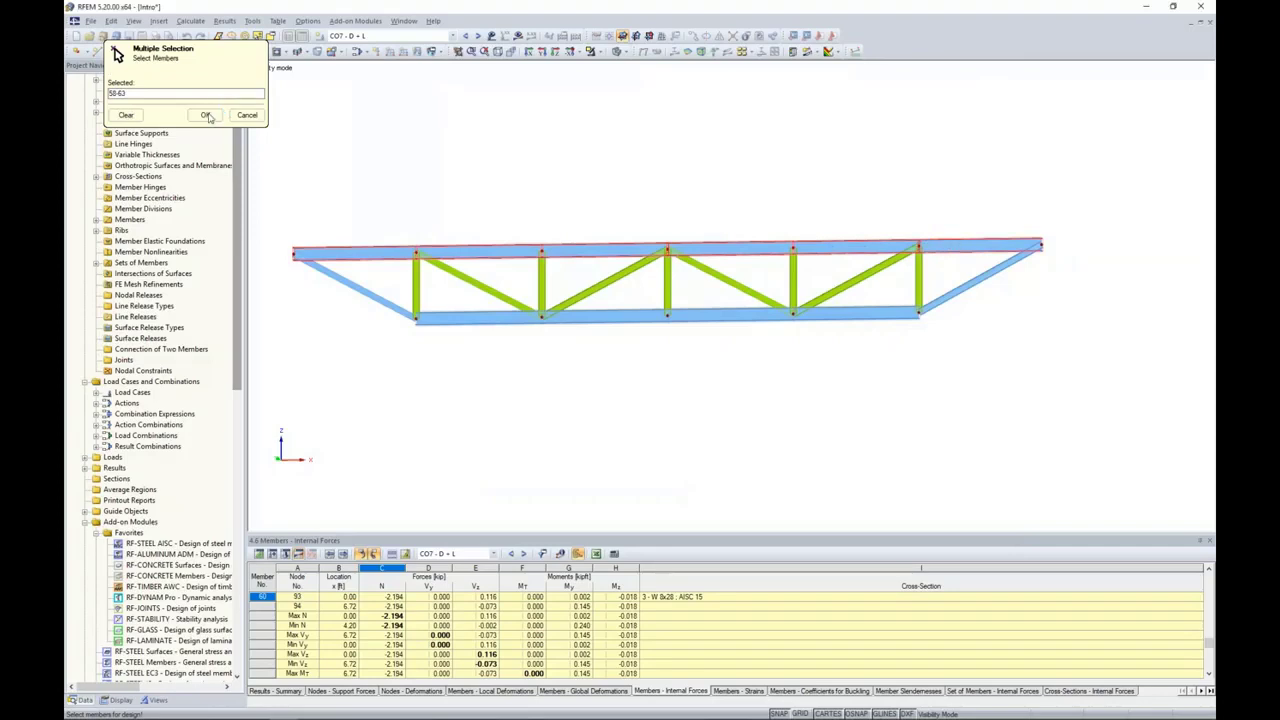
{"action": "left_click", "coordinate": [205, 115]}
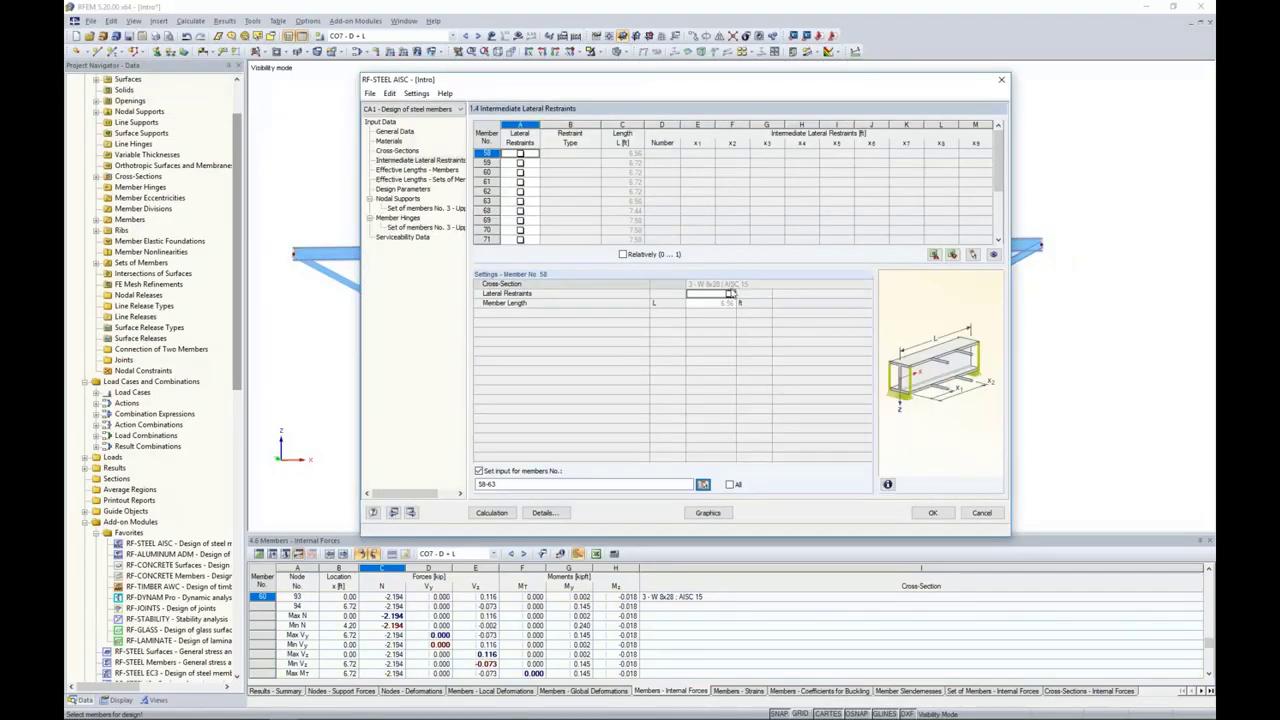
Step: Activate lateral restraints for members 58-63 and set the restraint type to Lateral (Upper Flange)
{"action": "left_click", "coordinate": [730, 294]}
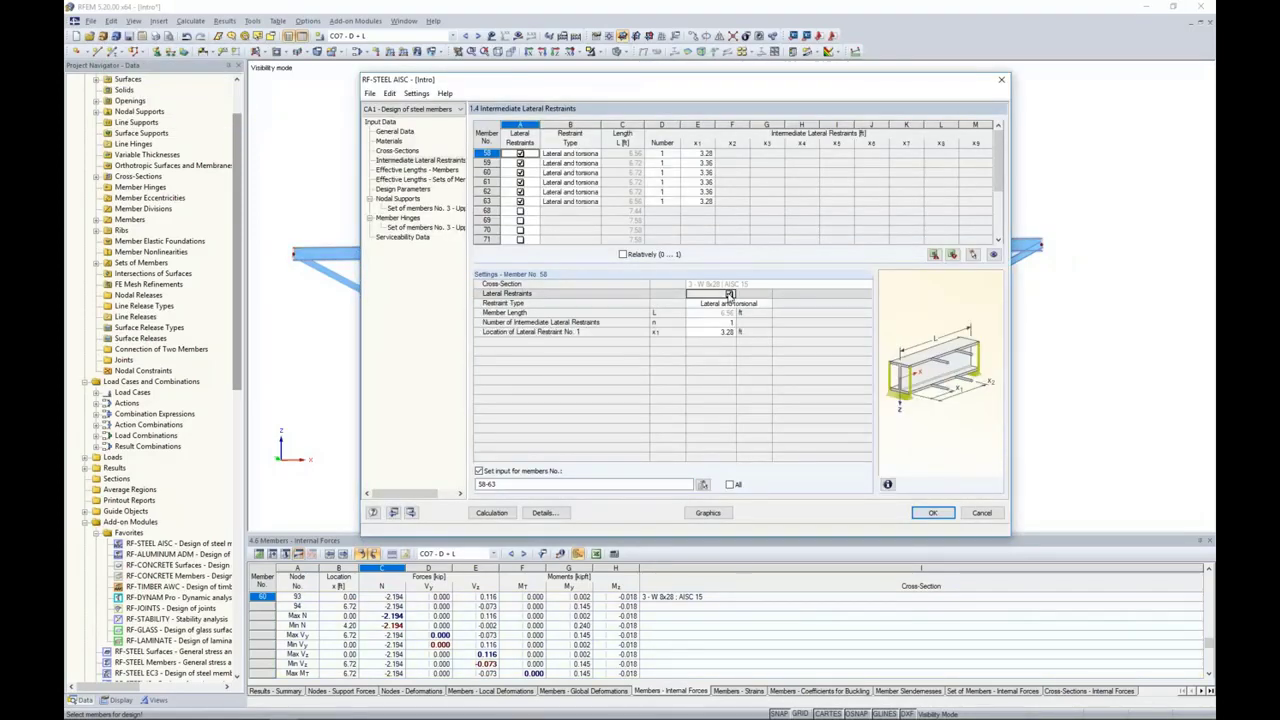
{"action": "left_click", "coordinate": [728, 303]}
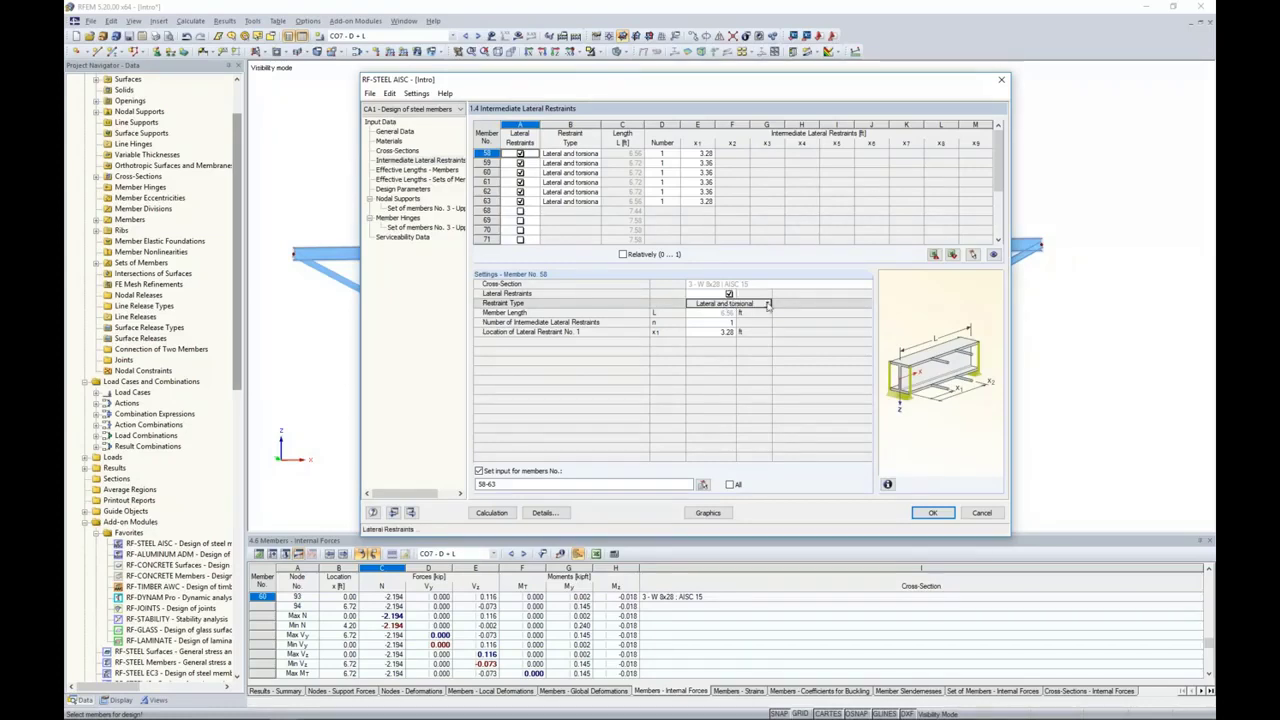
{"action": "left_click", "coordinate": [767, 304]}
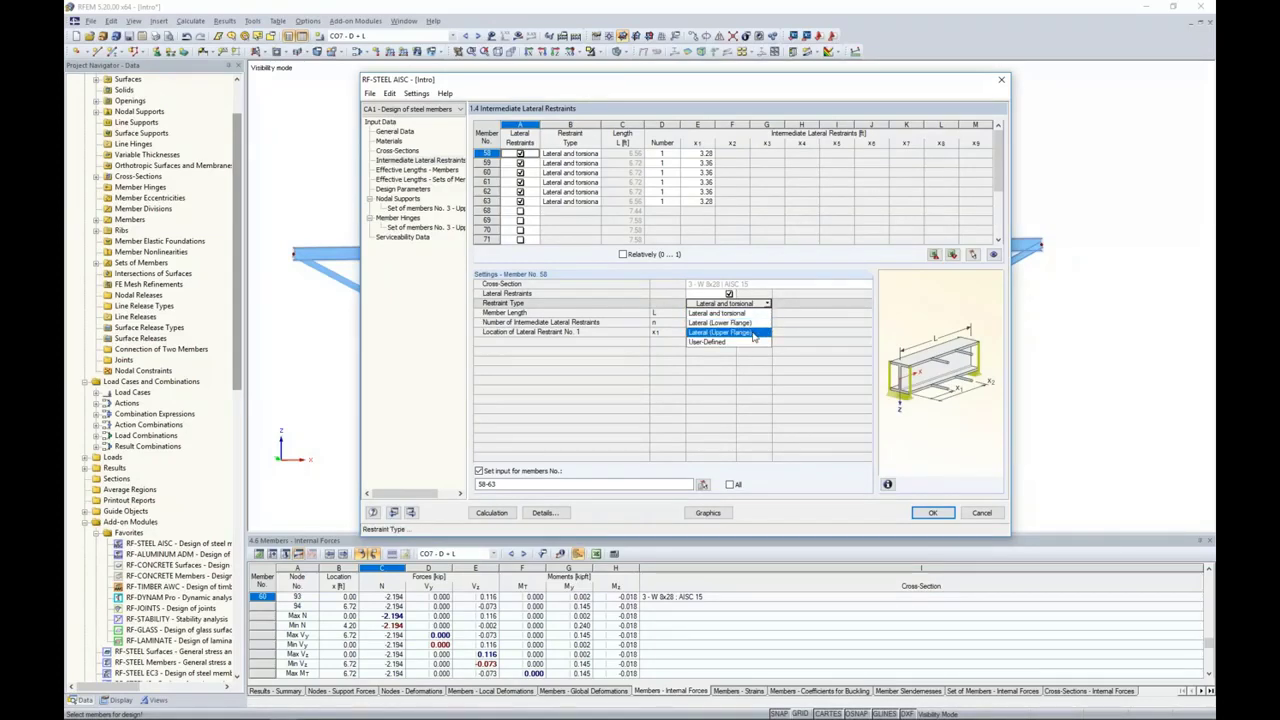
{"action": "left_click", "coordinate": [754, 333]}
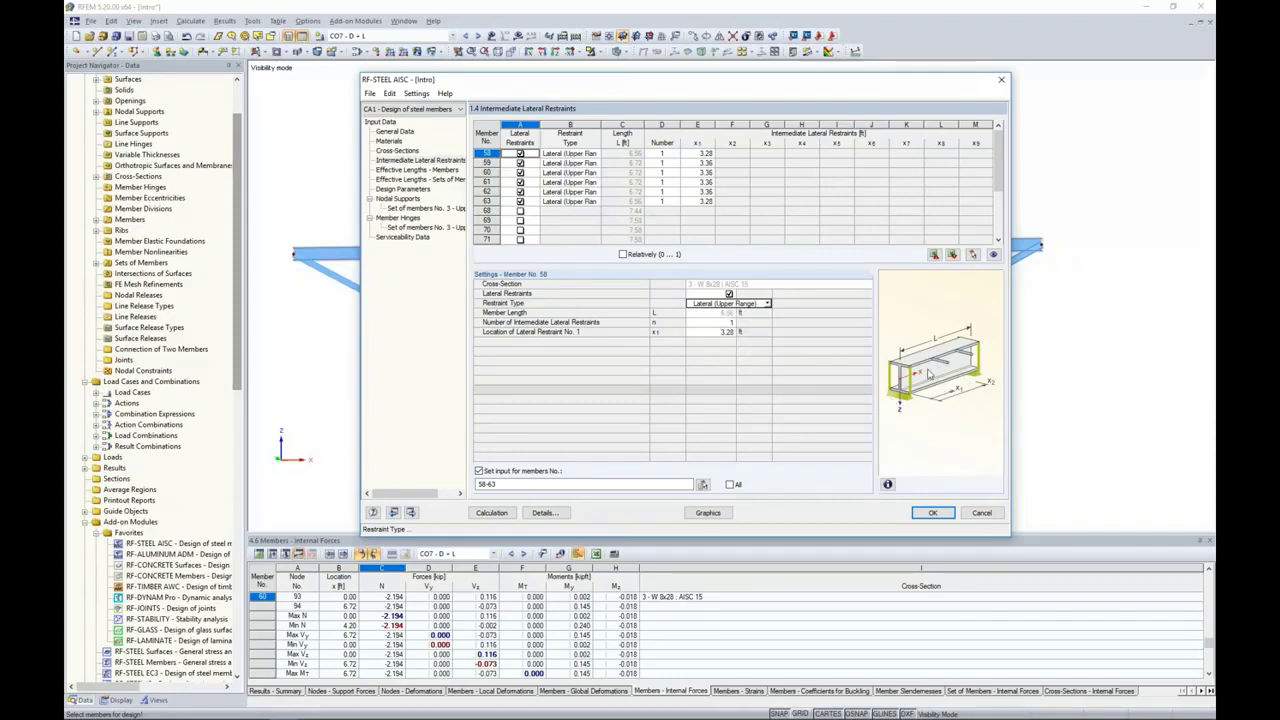
Step: Set the number of intermediate lateral restraints to 5 for the top chord members 58-63
{"action": "left_click", "coordinate": [712, 322]}
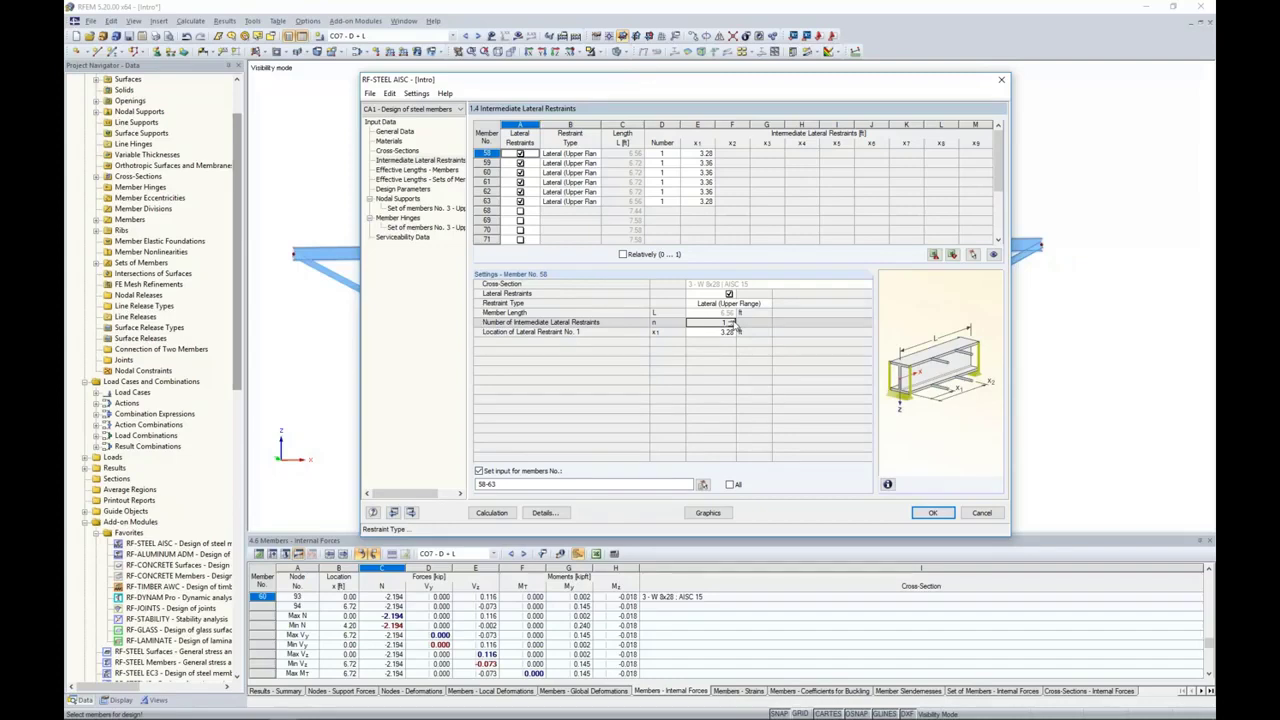
{"action": "left_click", "coordinate": [734, 320]}
{"action": "left_click", "coordinate": [734, 320]}
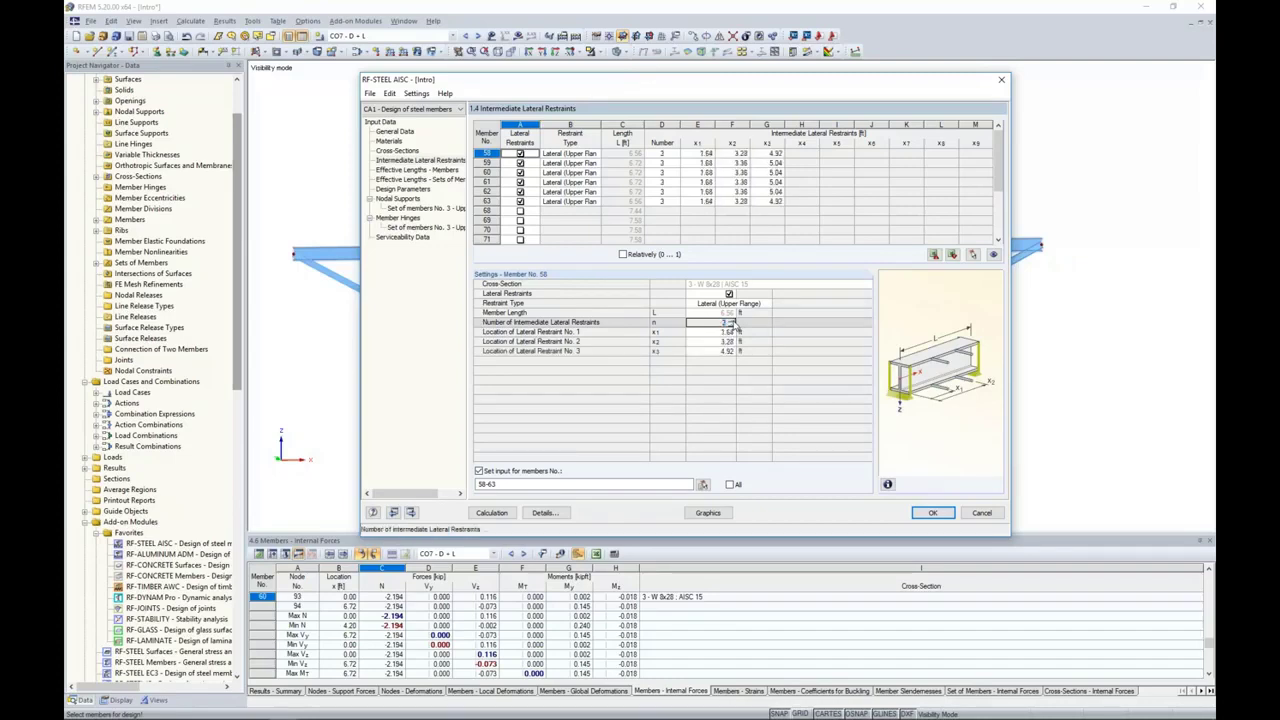
{"action": "left_click", "coordinate": [734, 320]}
{"action": "left_click", "coordinate": [734, 320]}
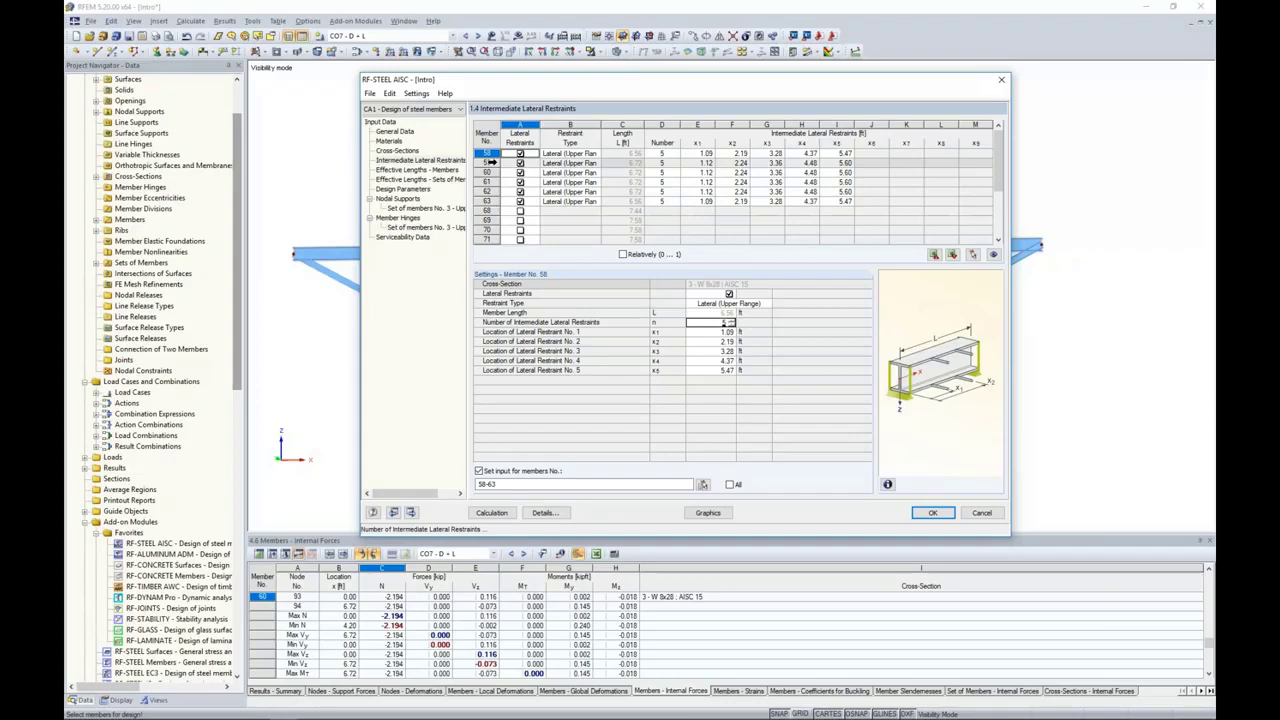
Step: Examine which truss diagonals correspond to the rows for members 69, 71 and 72 in the lateral restraints table
{"action": "left_click", "coordinate": [563, 219]}
{"action": "left_click_drag", "start_coordinate": [595, 85], "coordinate": [574, 355]}
{"action": "scroll", "coordinate": [538, 490], "scroll_direction": "down", "scroll_amount": 1}
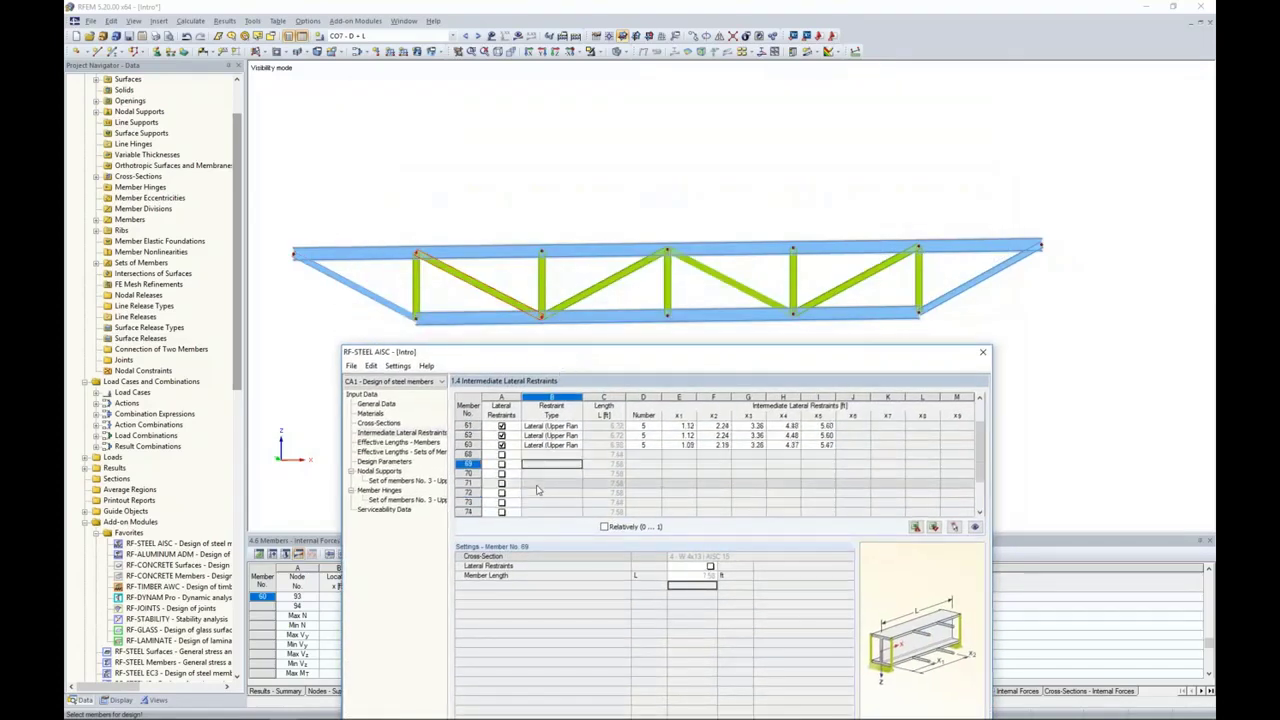
{"action": "left_click", "coordinate": [538, 485]}
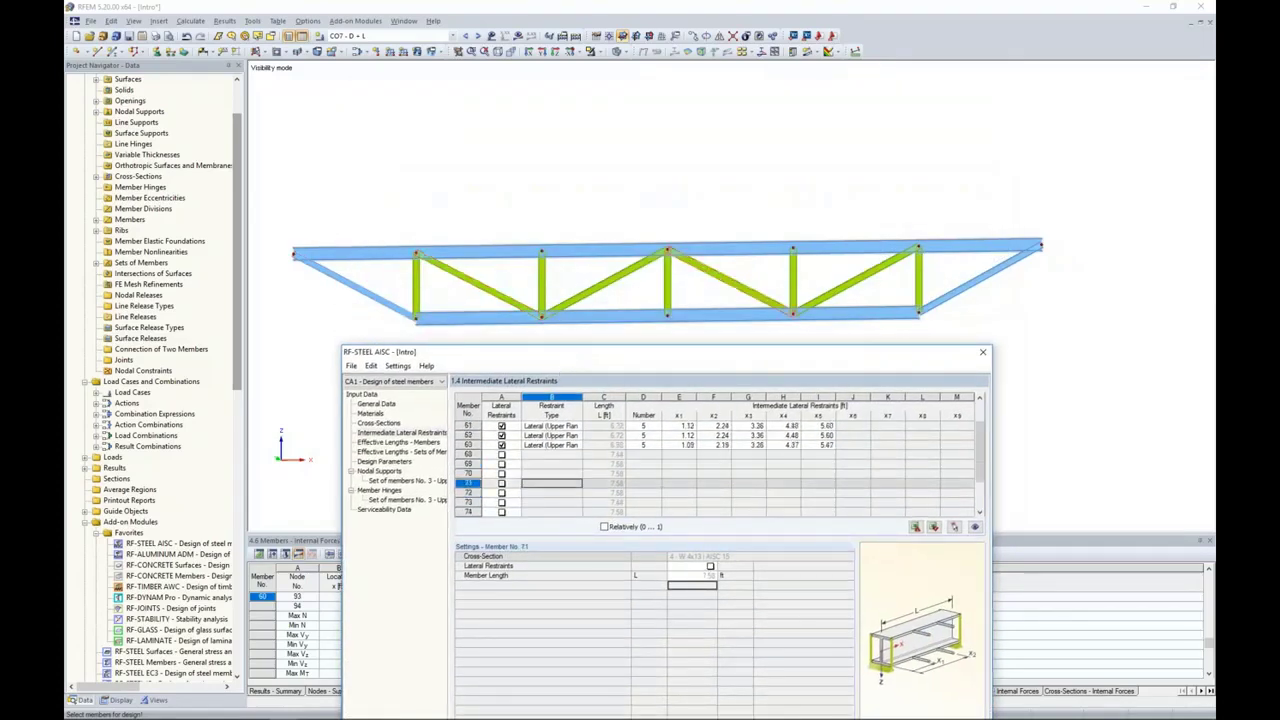
{"action": "left_click", "coordinate": [552, 492]}
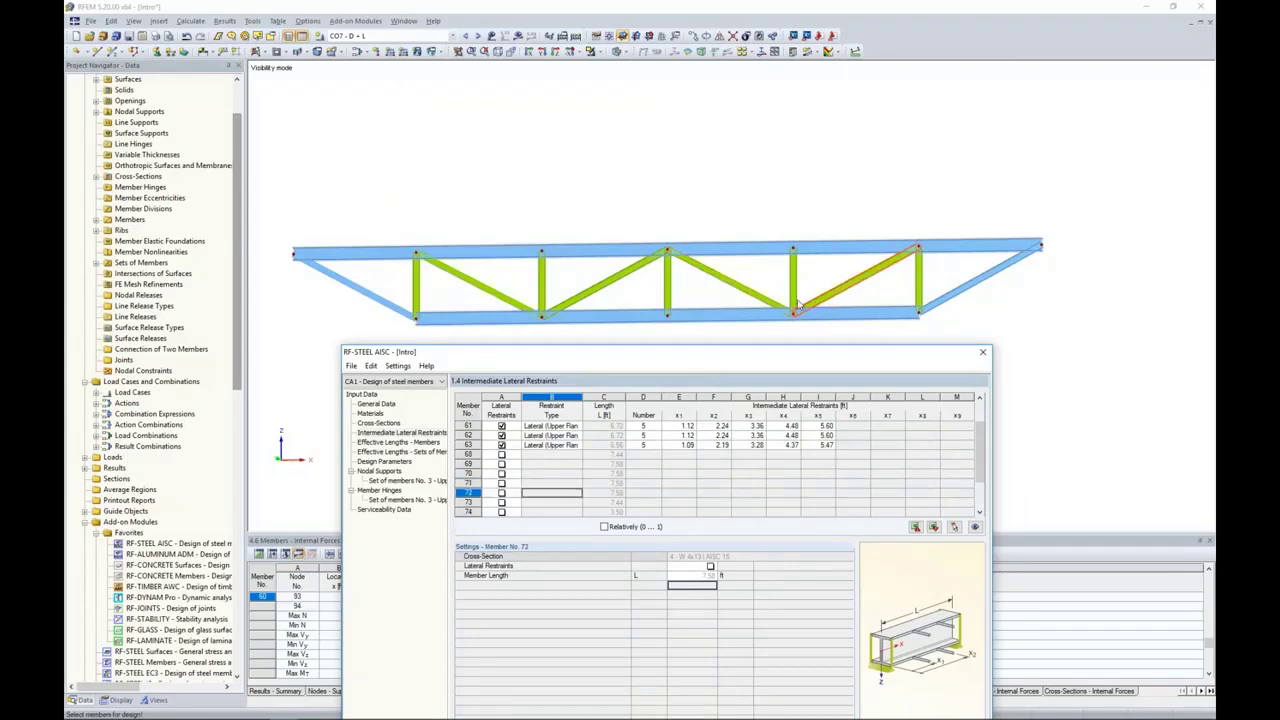
{"action": "left_click_drag", "start_coordinate": [694, 356], "coordinate": [724, 123]}
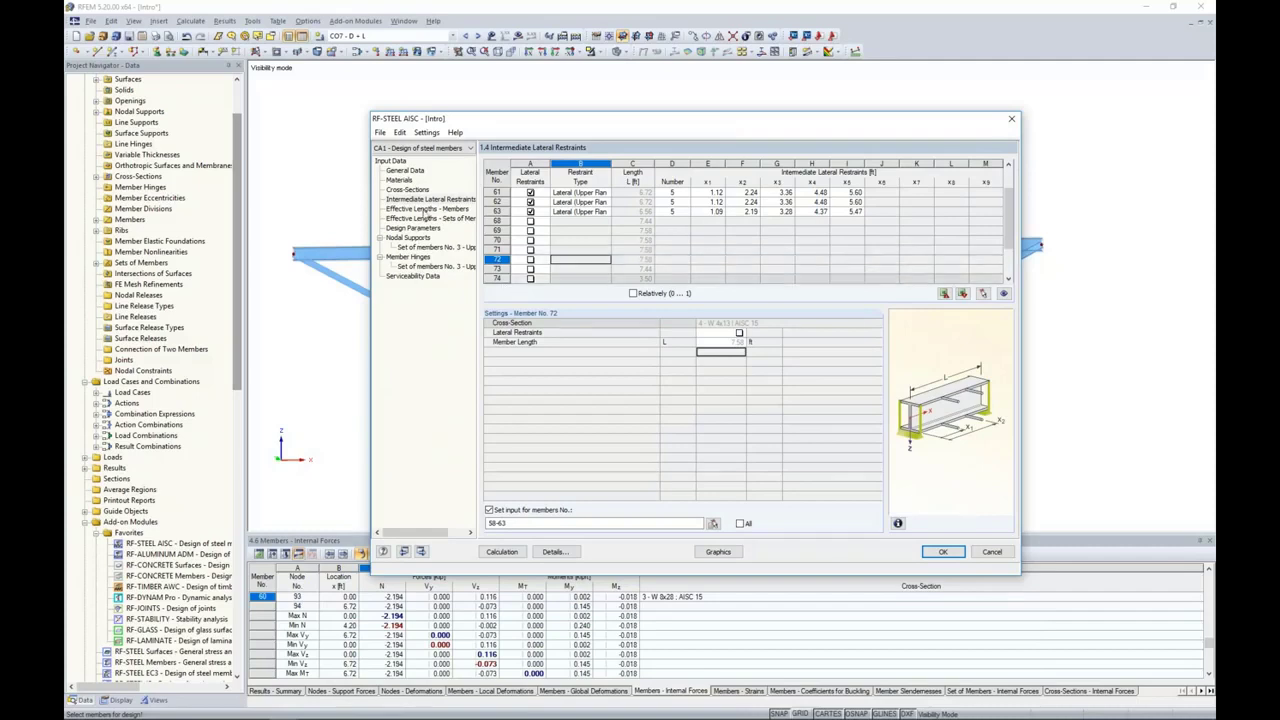
Step: Open the effective length settings for the individual members
{"action": "left_click", "coordinate": [428, 211]}
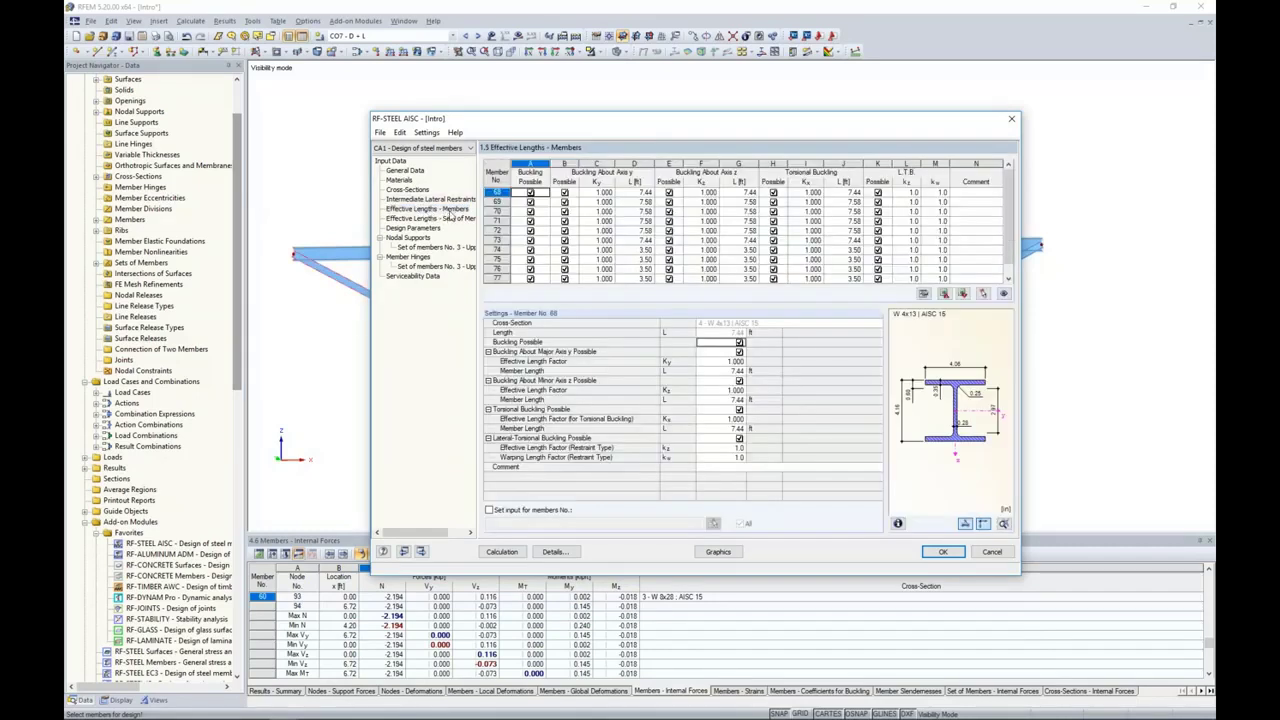
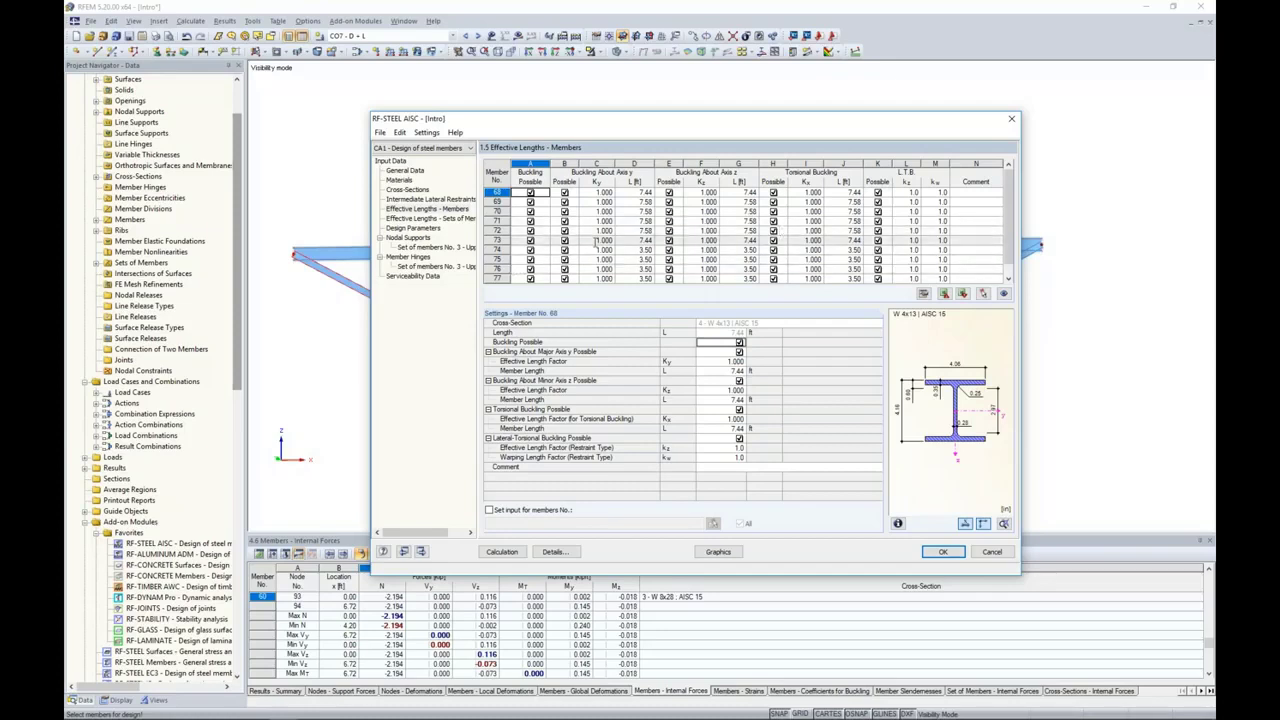
Step: Add the truss diagonals and verticals, members 68 to 78, to the serviceability data as individual members
{"action": "left_click", "coordinate": [418, 277]}
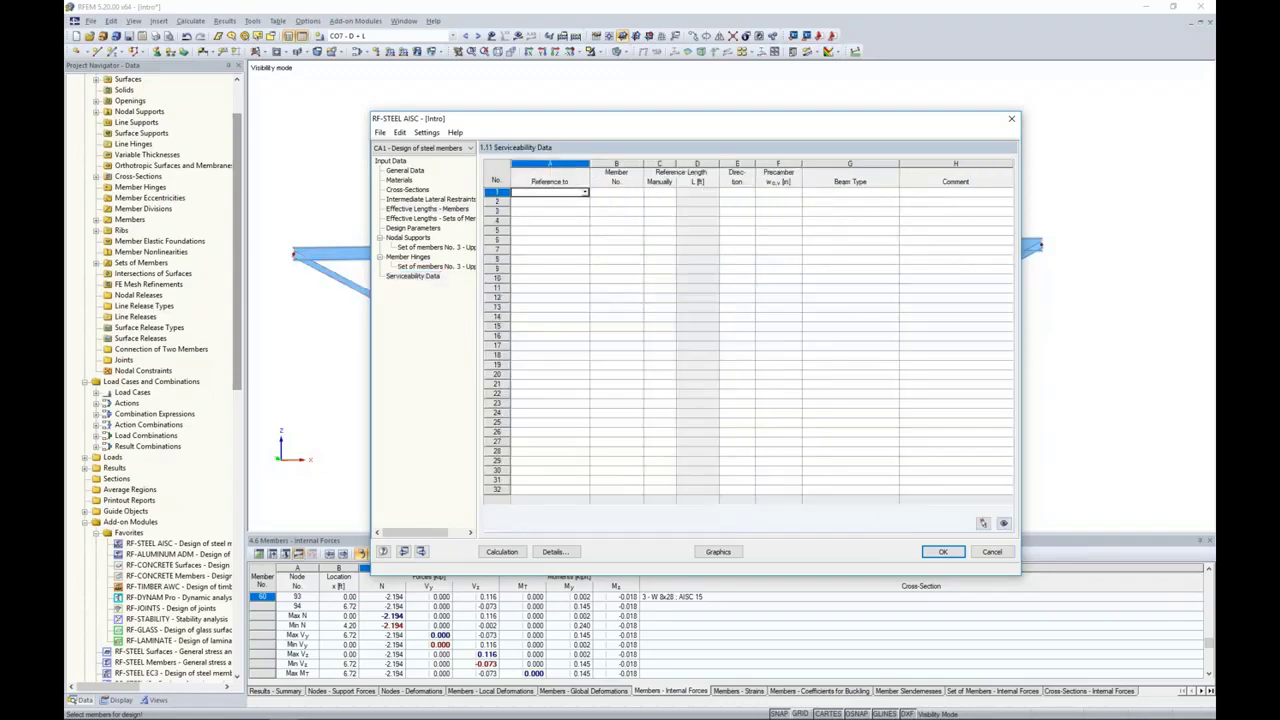
{"action": "left_click", "coordinate": [586, 193]}
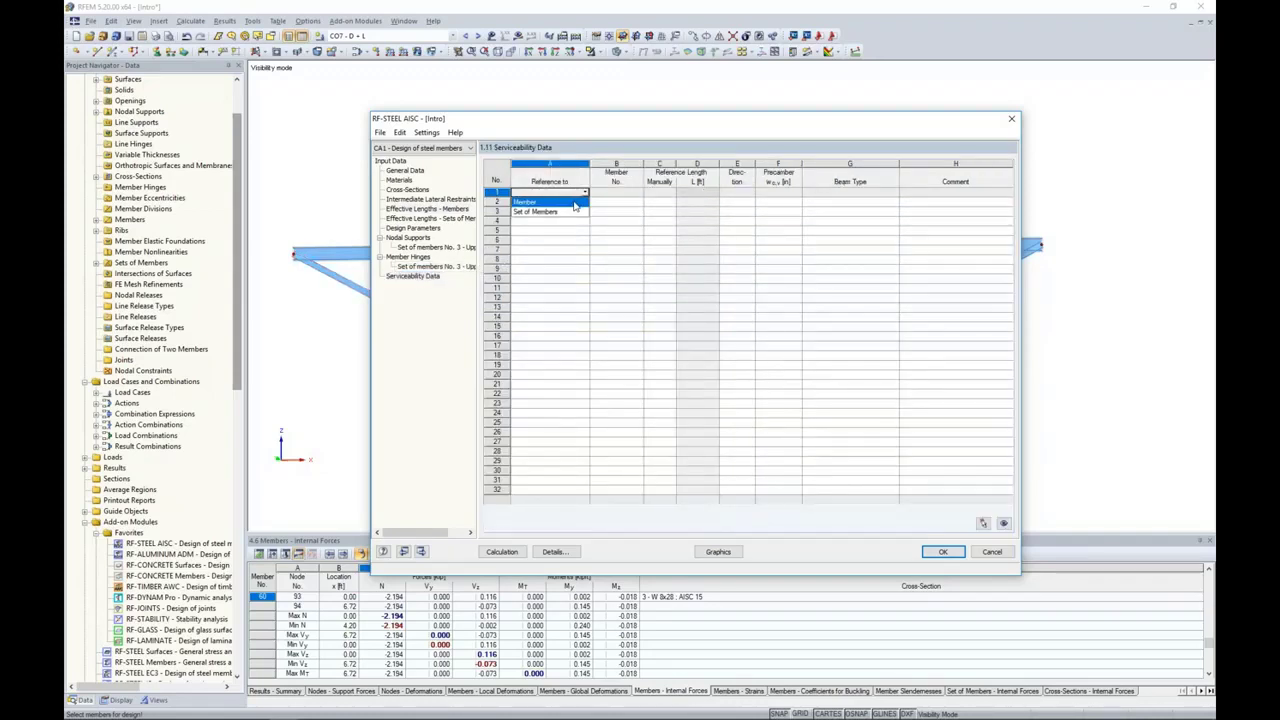
{"action": "left_click", "coordinate": [575, 203]}
{"action": "left_click", "coordinate": [620, 197]}
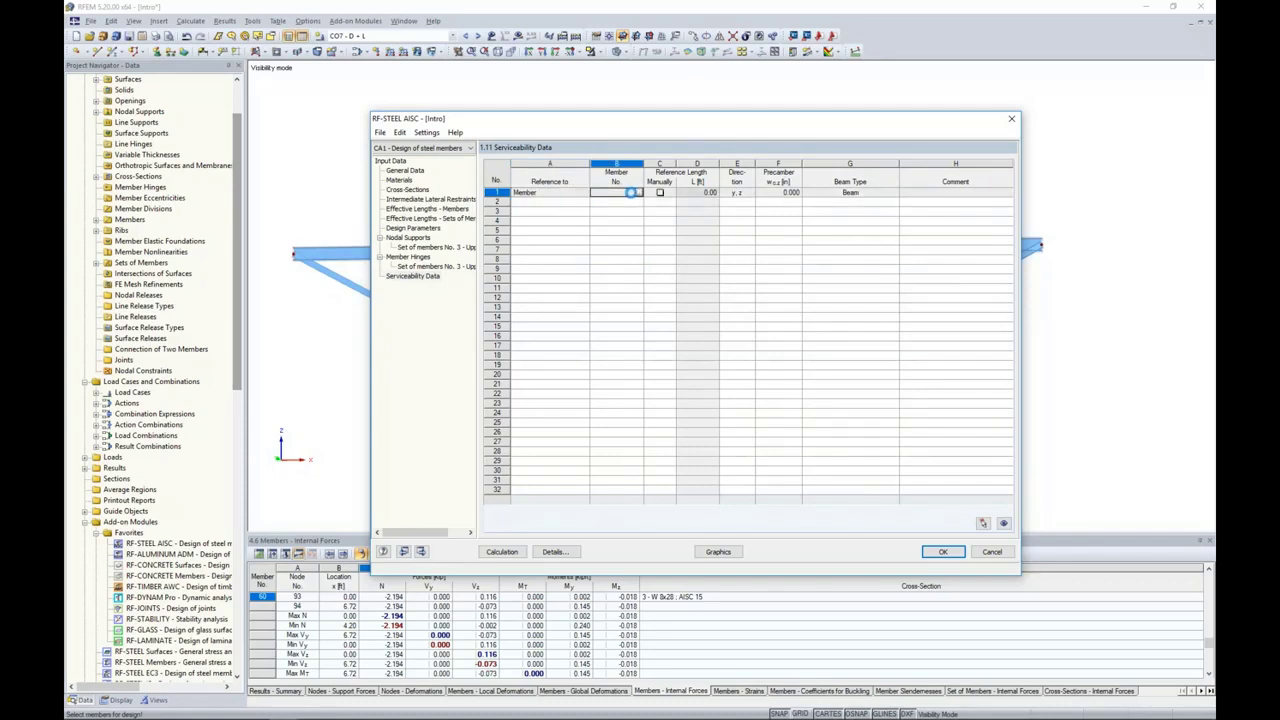
{"action": "left_click", "coordinate": [637, 193]}
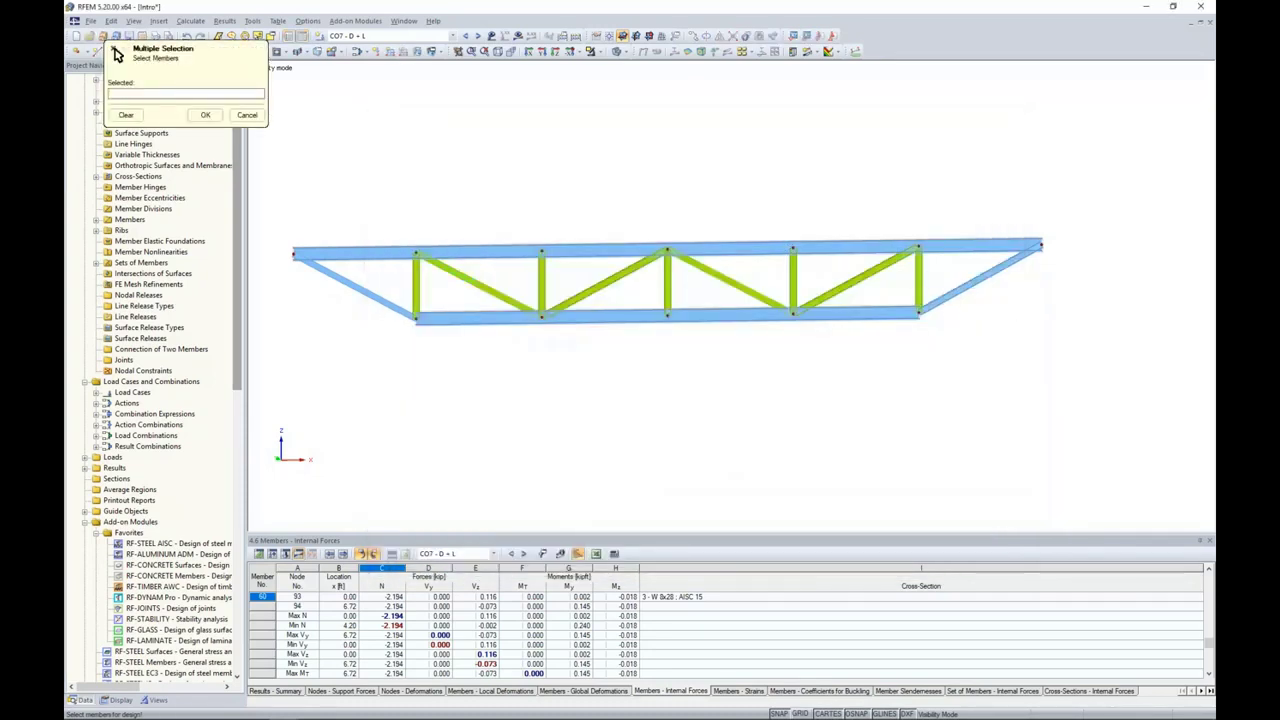
{"action": "left_click_drag", "start_coordinate": [1032, 298], "coordinate": [296, 277]}
{"action": "left_click", "coordinate": [205, 114]}
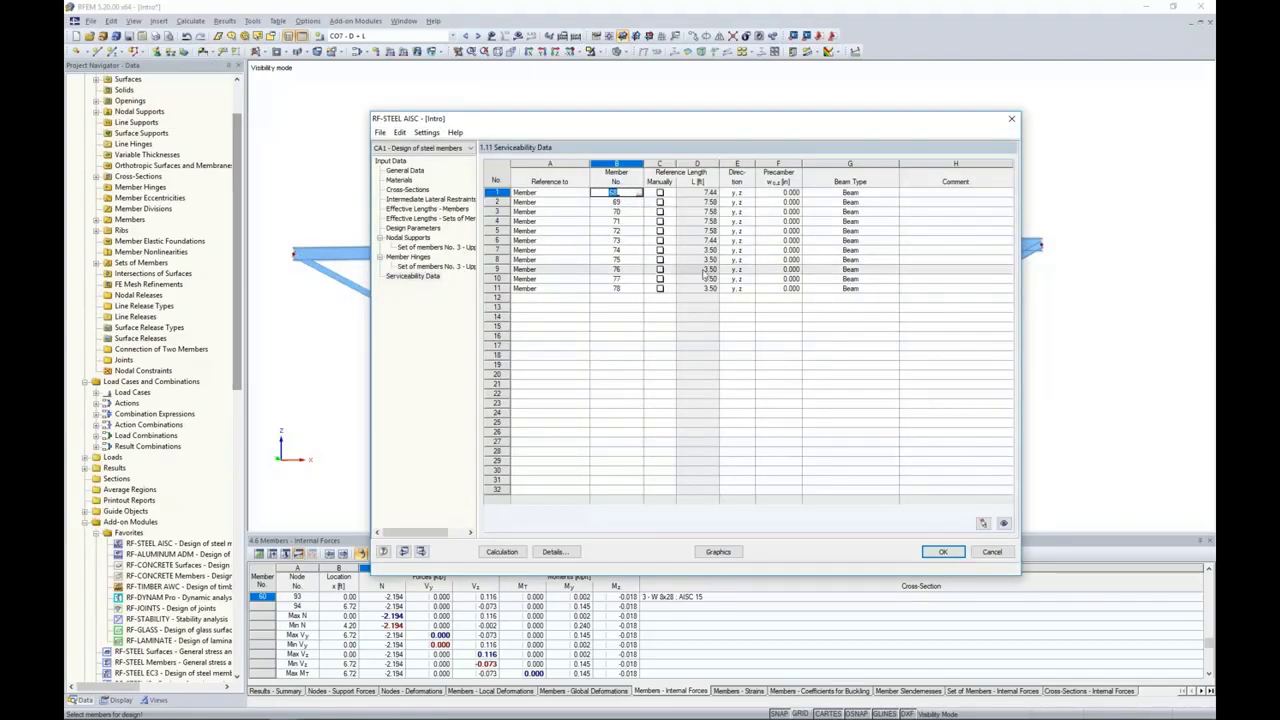
Step: Add the truss's upper chord, set of members 3, to the serviceability data as a set of members
{"action": "left_click", "coordinate": [577, 297]}
{"action": "left_click", "coordinate": [580, 297]}
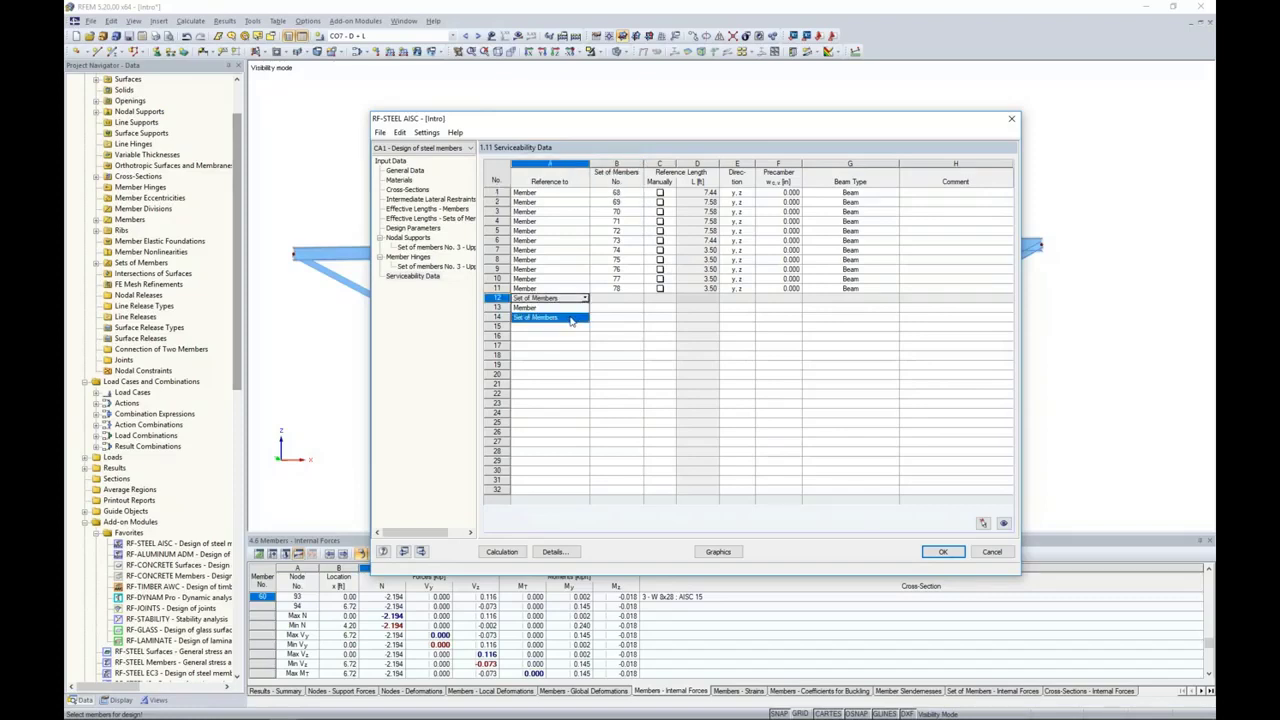
{"action": "left_click", "coordinate": [572, 318]}
{"action": "left_click", "coordinate": [616, 297]}
{"action": "left_click", "coordinate": [640, 298]}
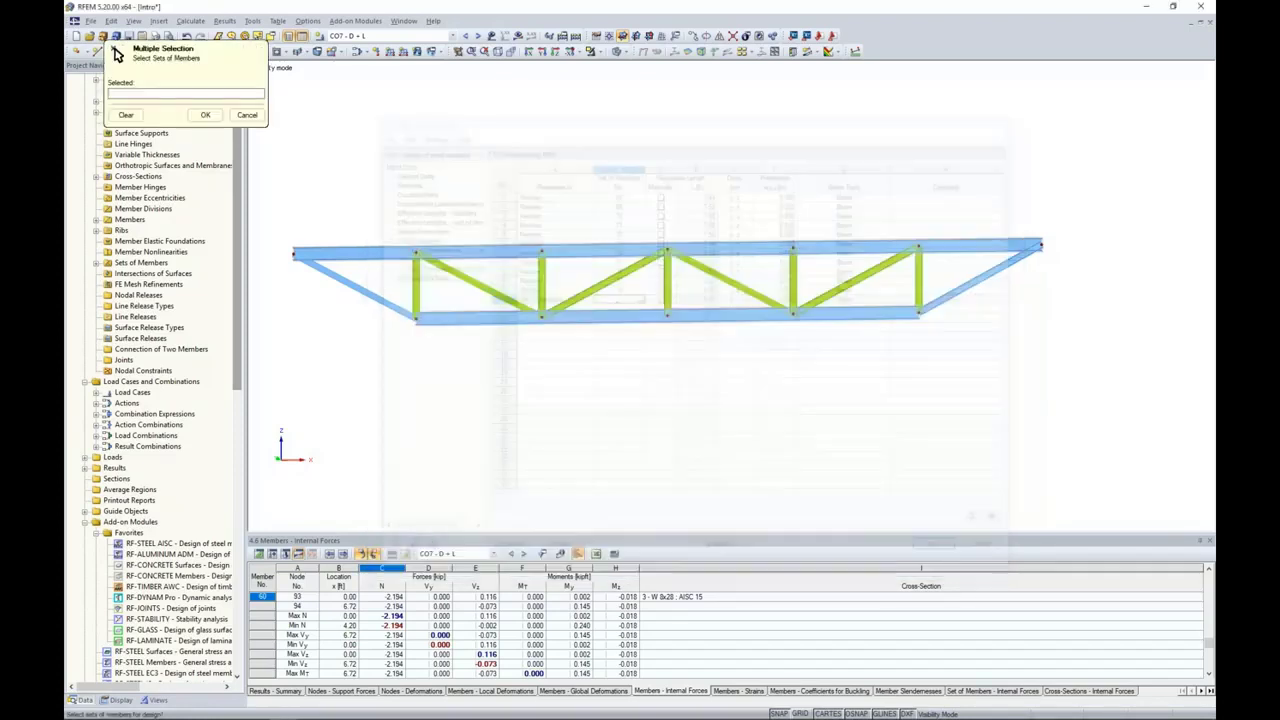
{"action": "left_click", "coordinate": [608, 243]}
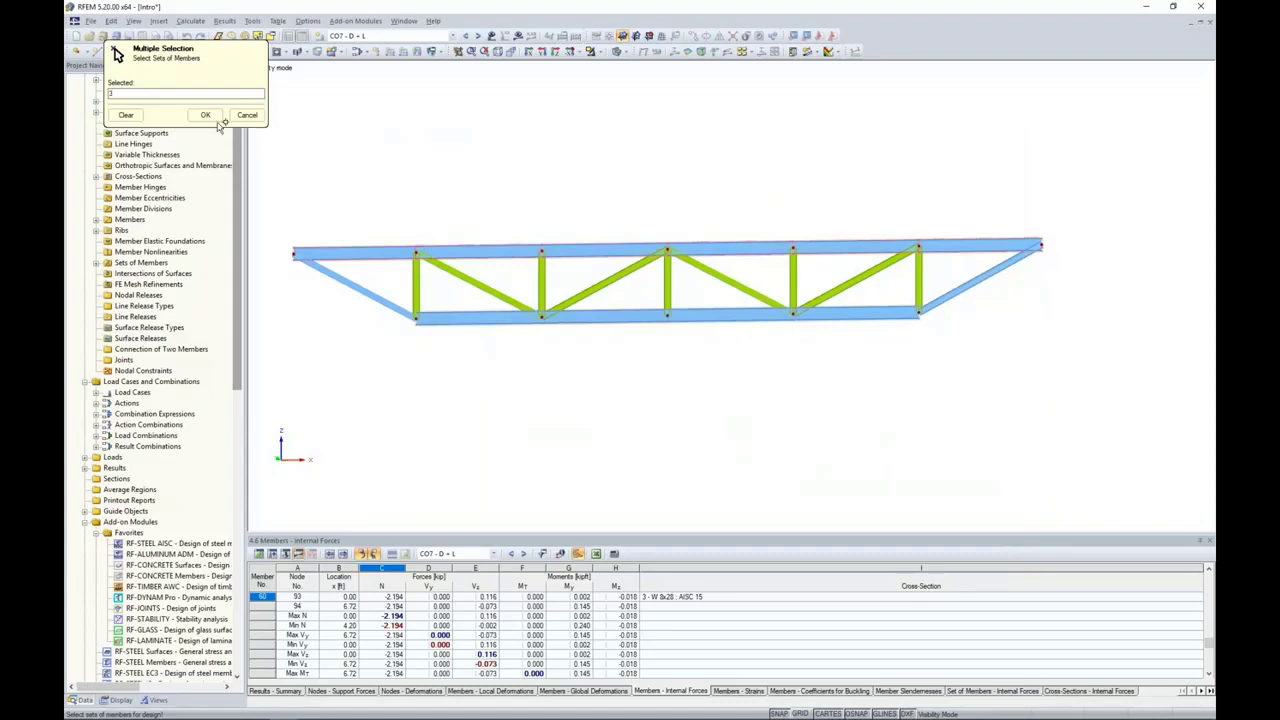
{"action": "left_click", "coordinate": [207, 116]}
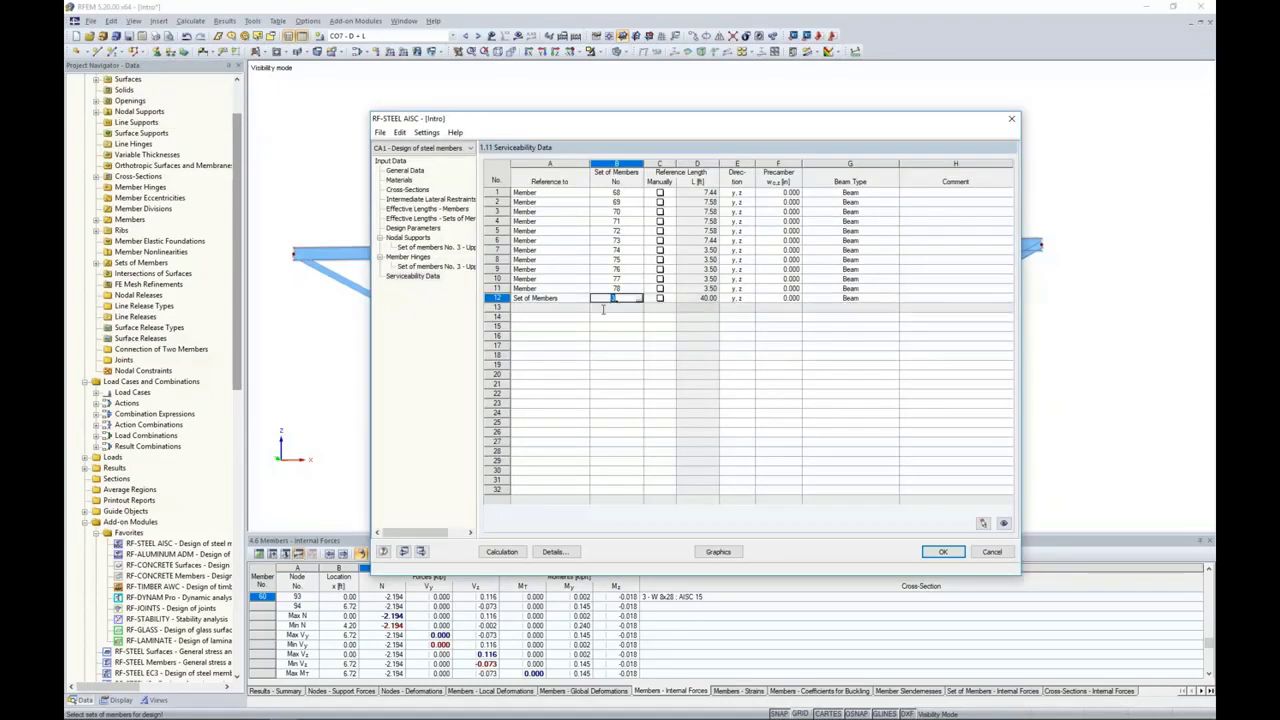
Step: Review the limiting deflections in the LRFD 2016 serviceability details and accept them
{"action": "left_click", "coordinate": [553, 551]}
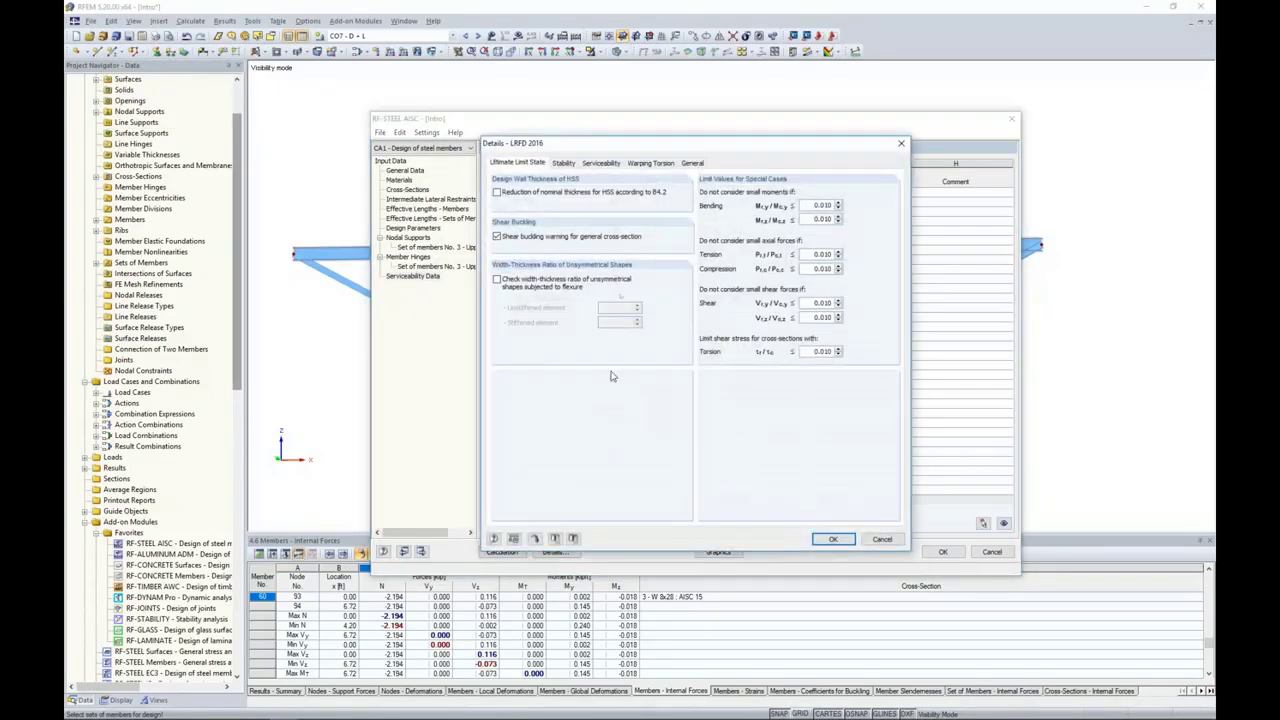
{"action": "left_click", "coordinate": [601, 163]}
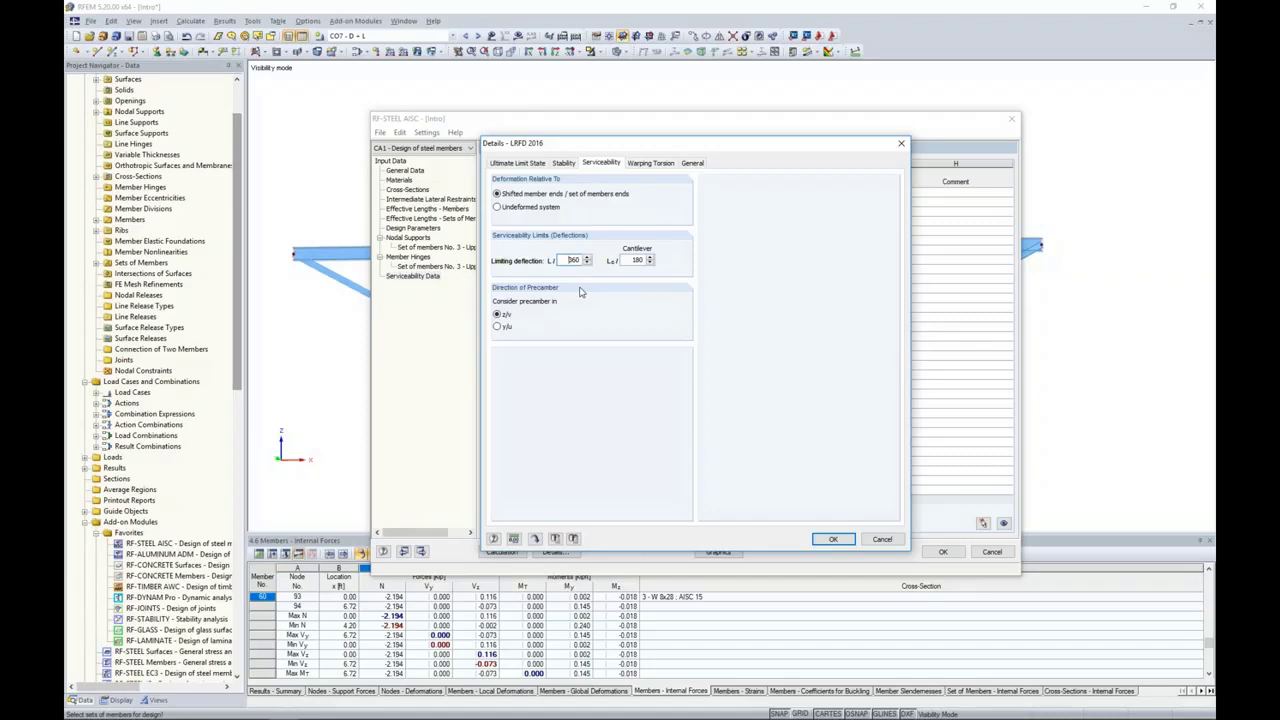
{"action": "left_click", "coordinate": [822, 540]}
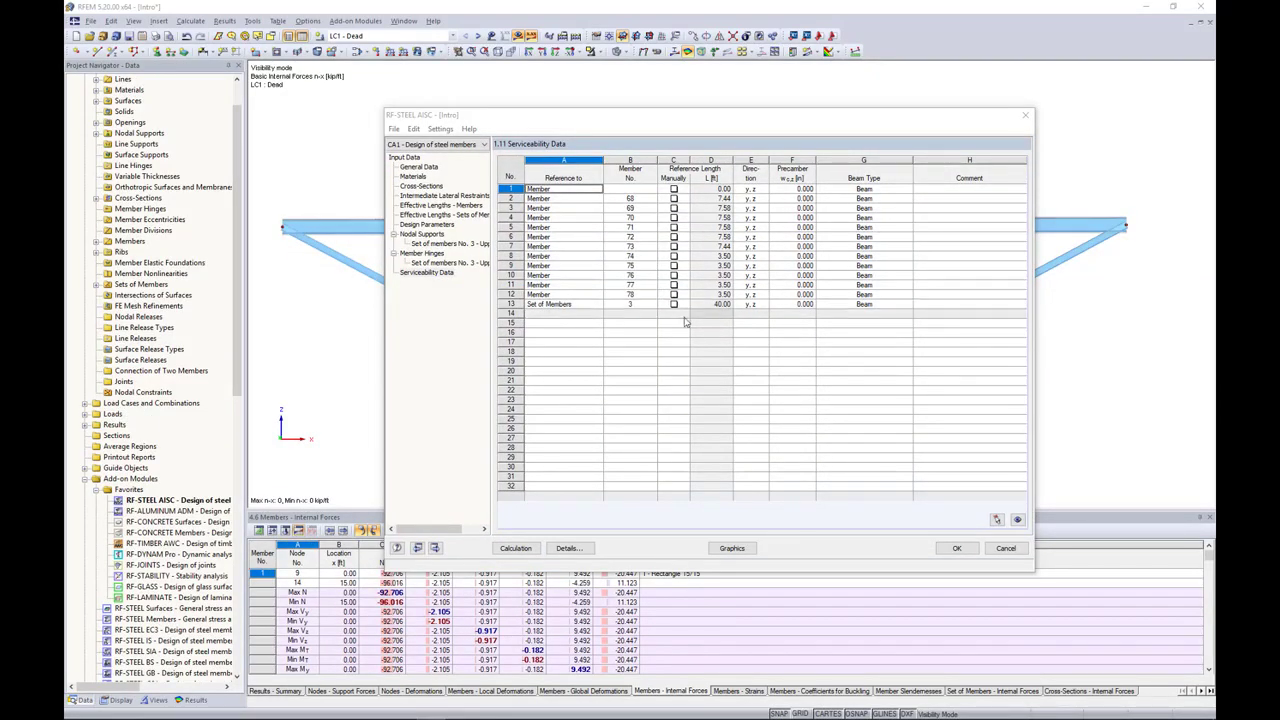
Step: Calculate the steel design and review the resulting checks by cross-section, by set of members and by member
{"action": "left_click", "coordinate": [528, 550]}
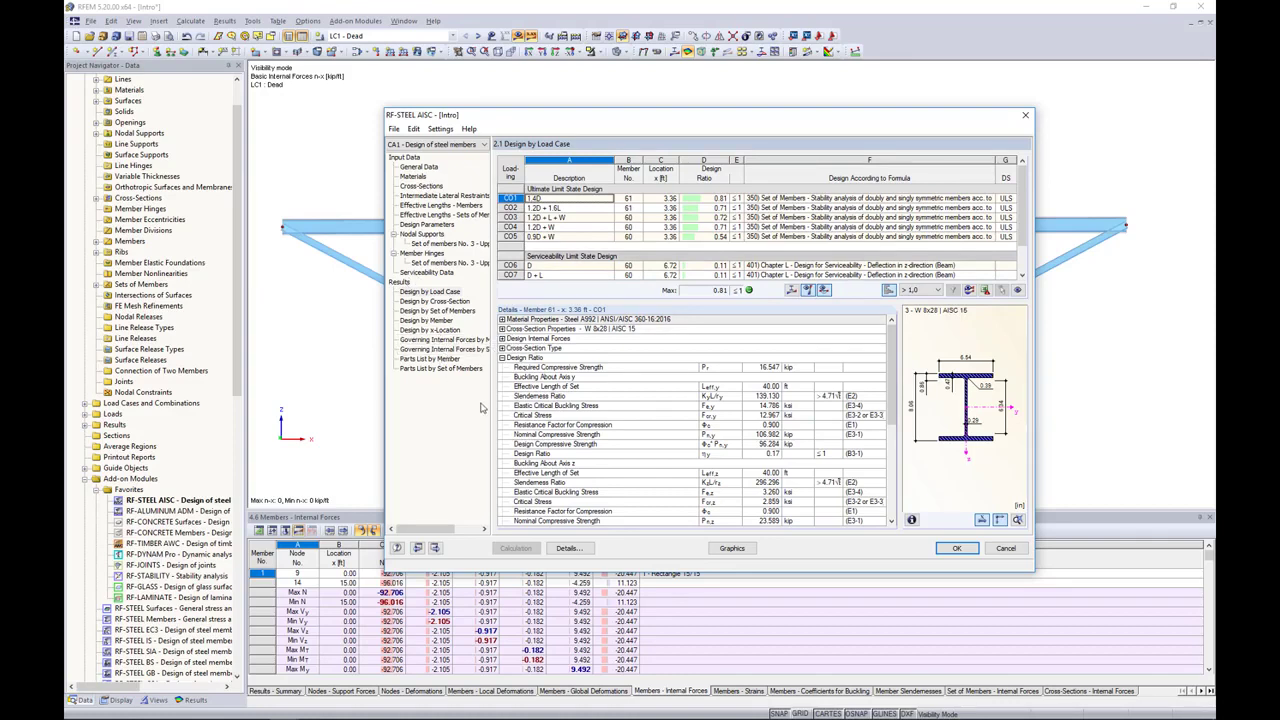
{"action": "left_click", "coordinate": [434, 301]}
{"action": "scroll", "coordinate": [631, 221], "scroll_direction": "down", "scroll_amount": 3}
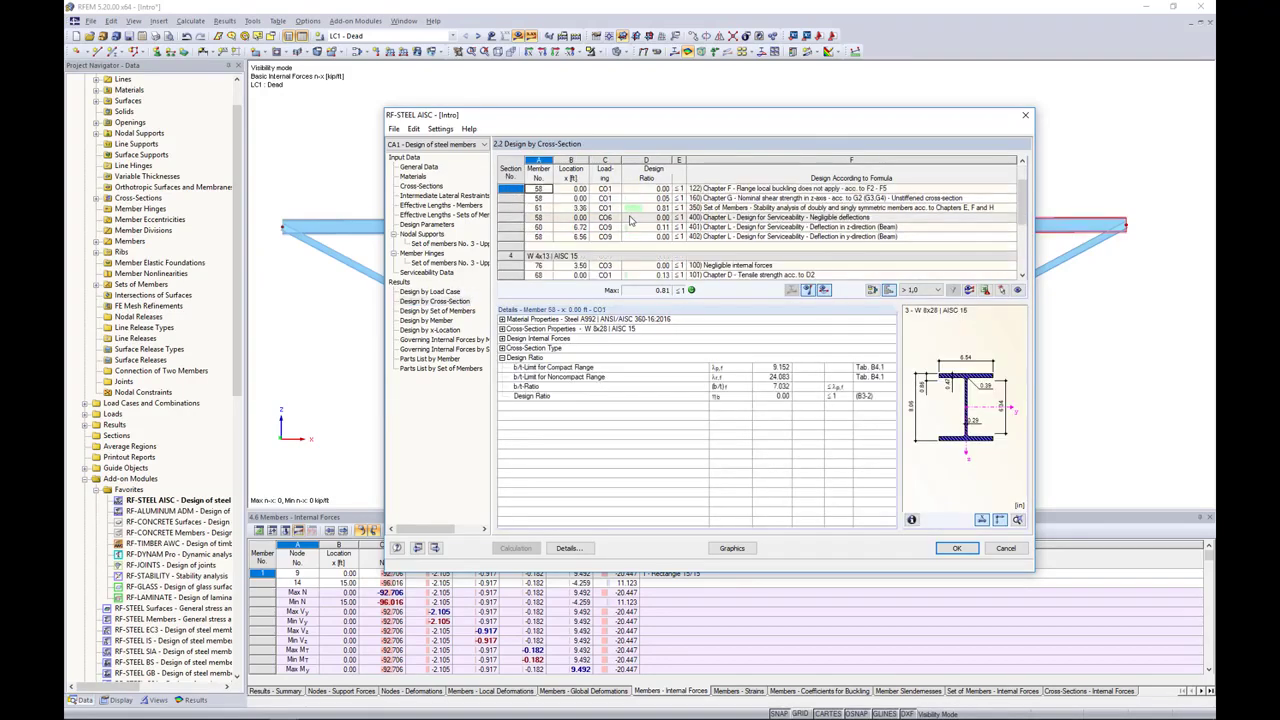
{"action": "left_click", "coordinate": [449, 316]}
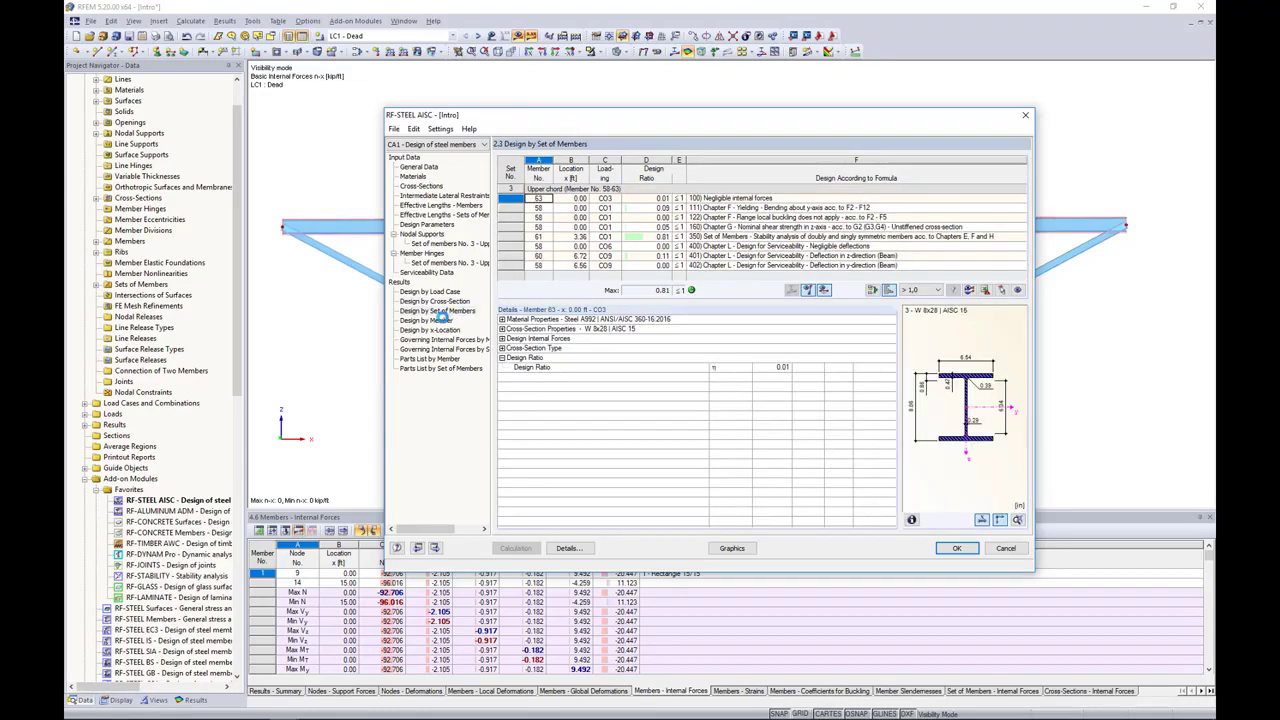
{"action": "left_click", "coordinate": [440, 324]}
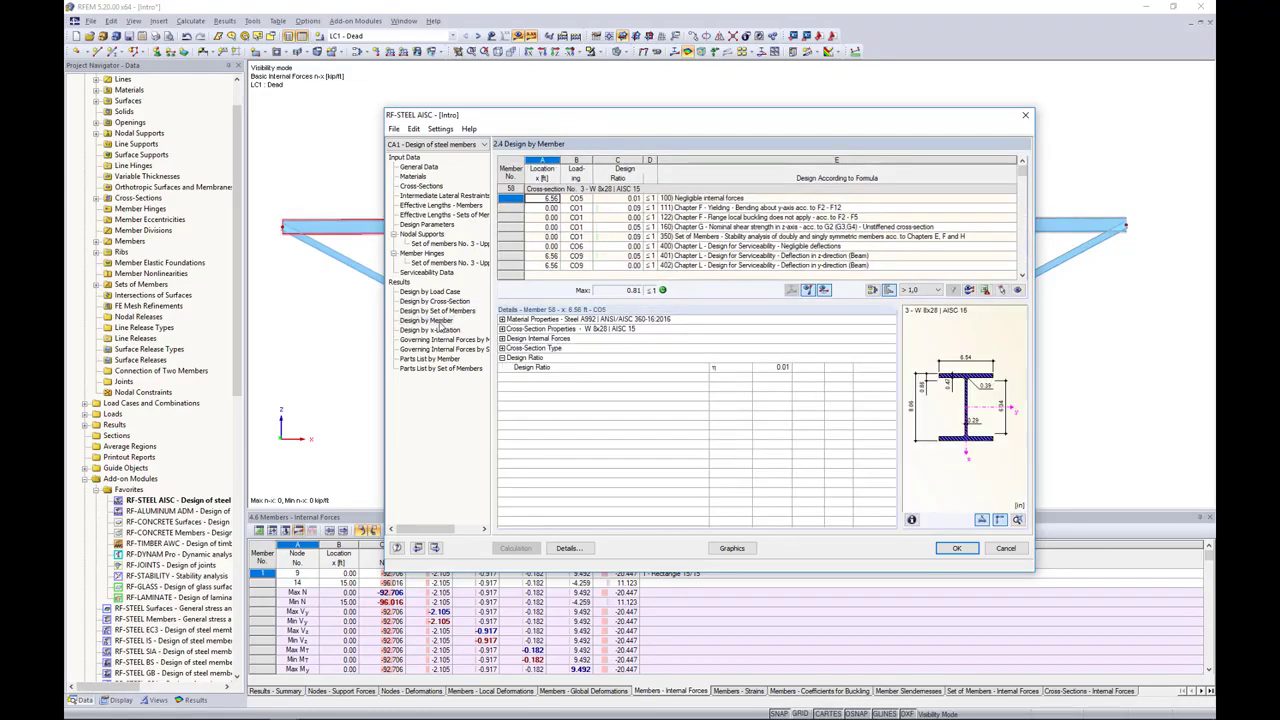
Step: Examine the bending and set-of-members stability checks for top chord members 58 and 59 against their location in the truss
{"action": "left_click_drag", "start_coordinate": [689, 121], "coordinate": [657, 338]}
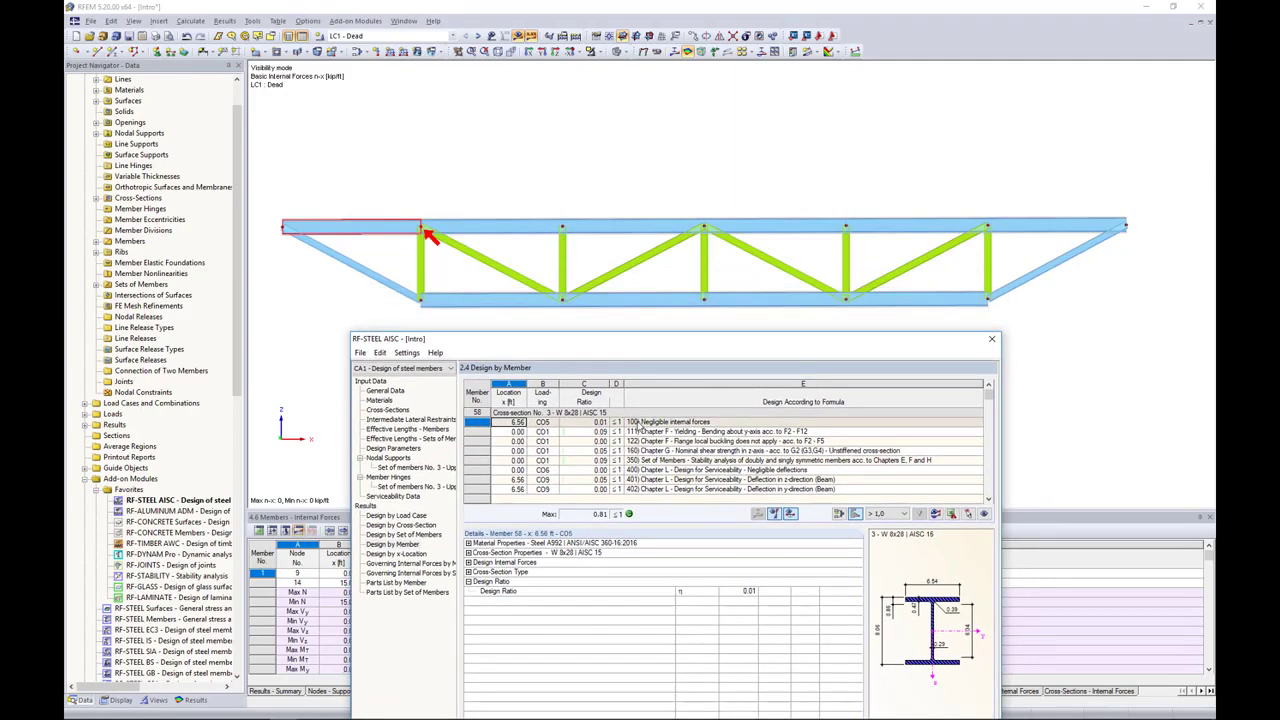
{"action": "left_click", "coordinate": [638, 431]}
{"action": "left_click", "coordinate": [654, 460]}
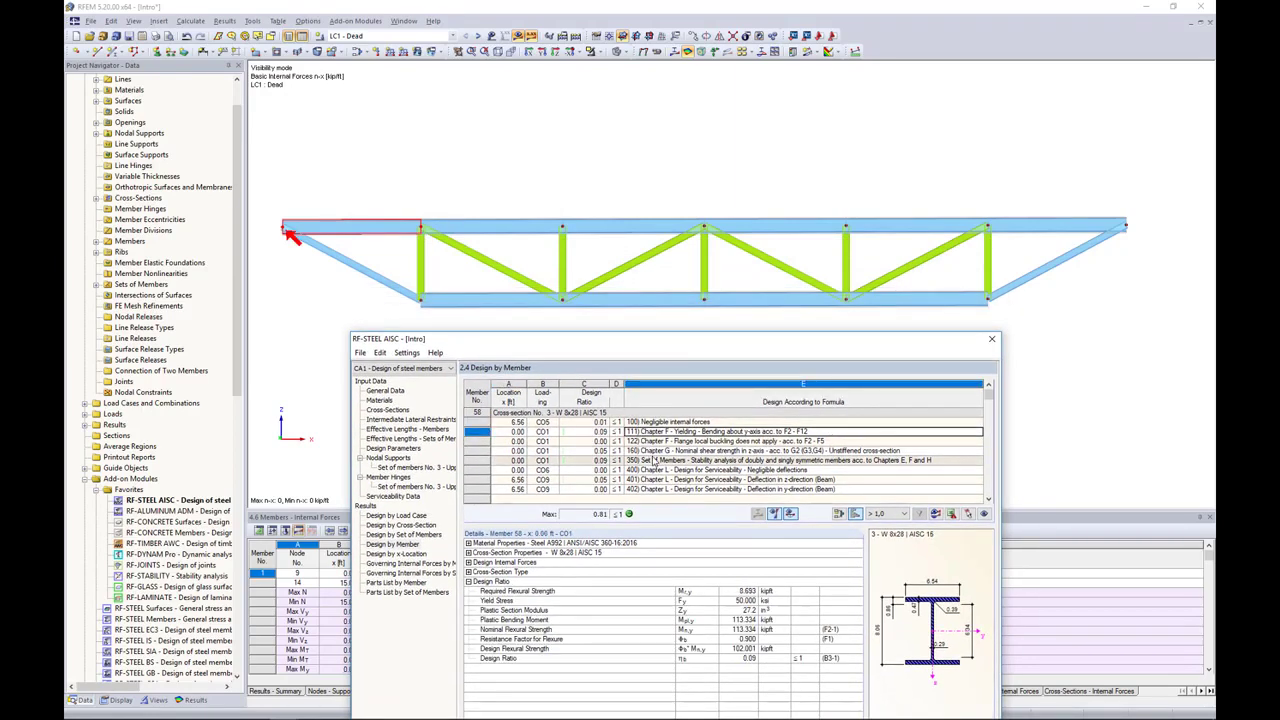
{"action": "scroll", "coordinate": [654, 460], "scroll_direction": "down", "scroll_amount": 3}
{"action": "left_click", "coordinate": [666, 461]}
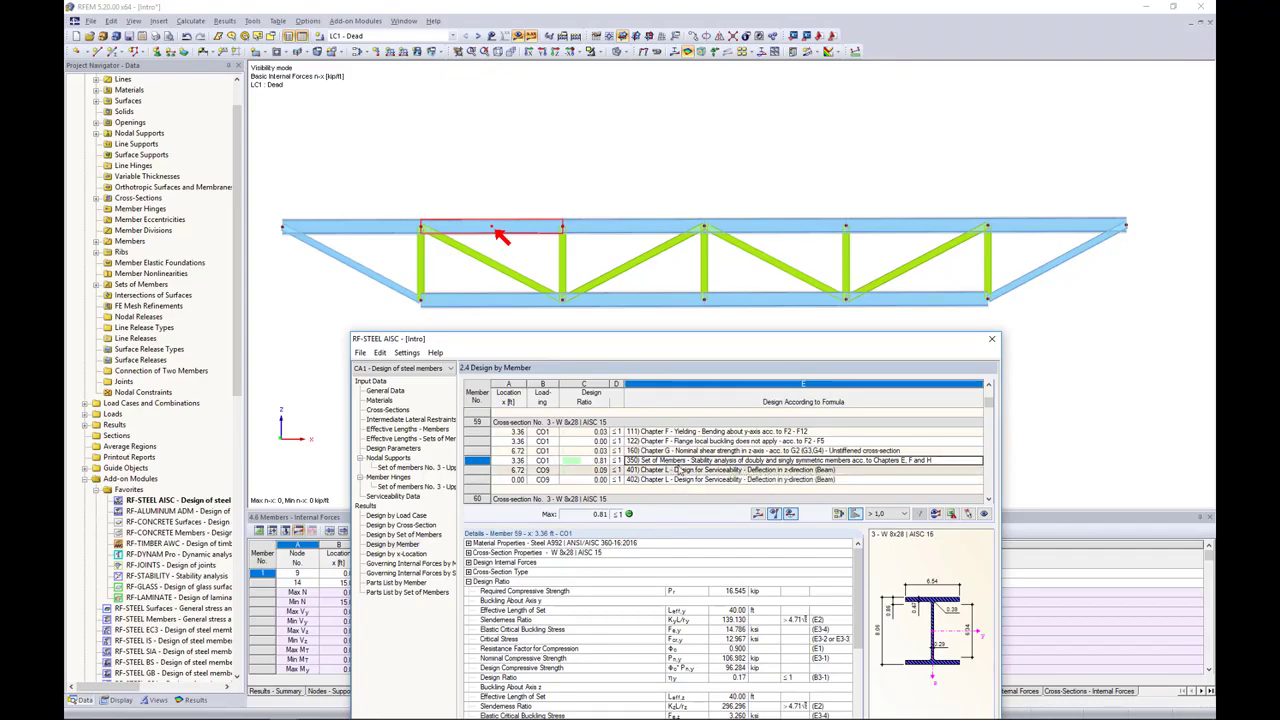
{"action": "left_click_drag", "start_coordinate": [690, 342], "coordinate": [707, 178]}
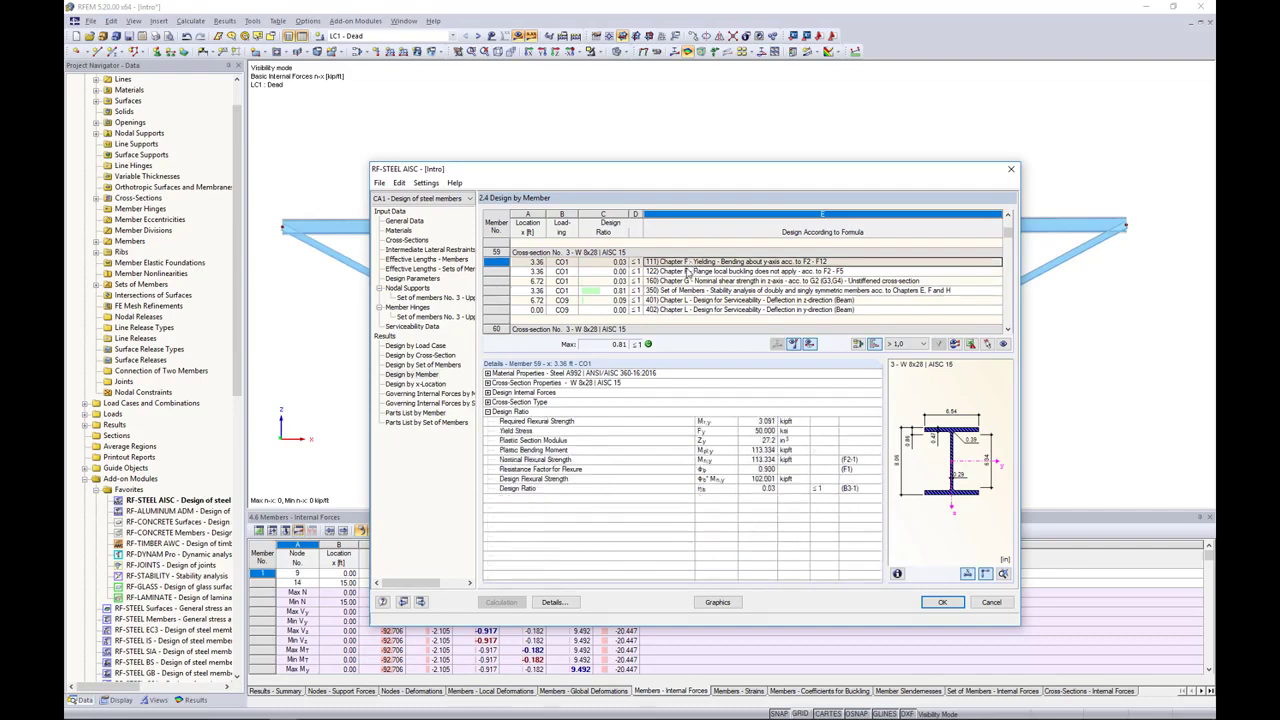
Step: Examine the cross-section type classification and design ratio details of member 59's y-axis bending yielding check
{"action": "left_click", "coordinate": [689, 262]}
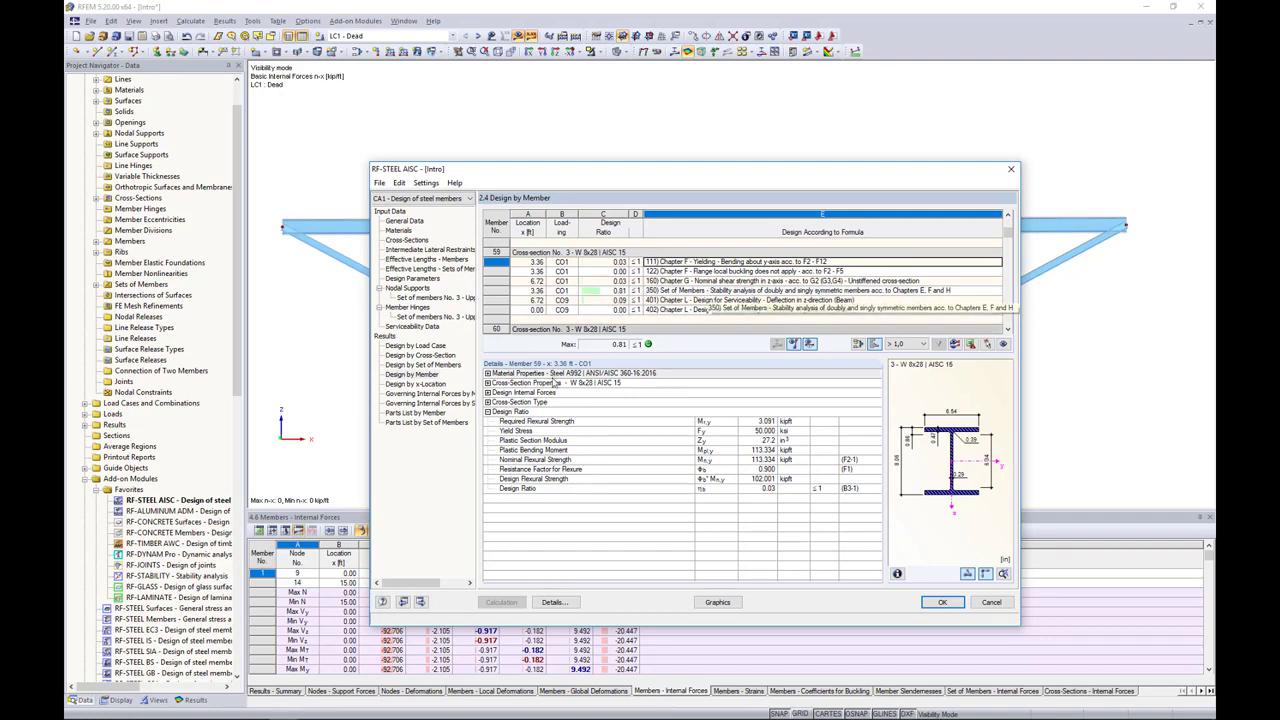
{"action": "left_click", "coordinate": [520, 402]}
{"action": "left_click", "coordinate": [488, 402]}
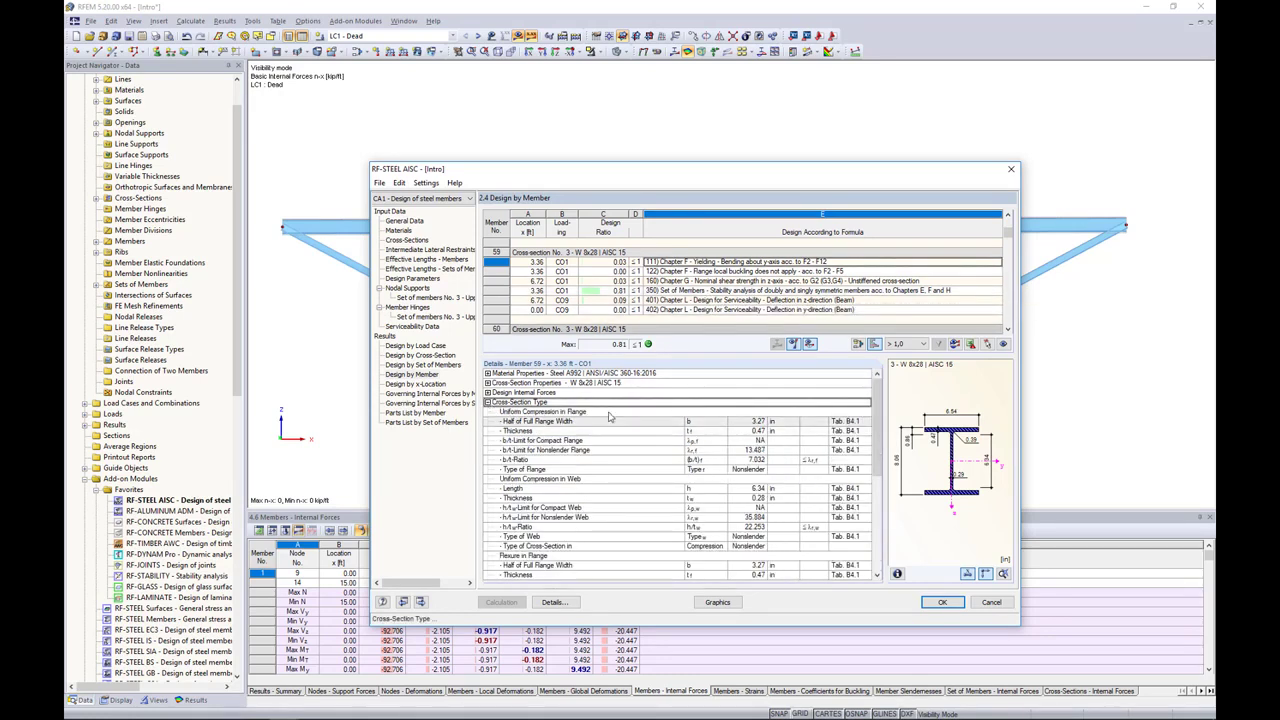
{"action": "scroll", "coordinate": [641, 450], "scroll_direction": "down", "scroll_amount": 1}
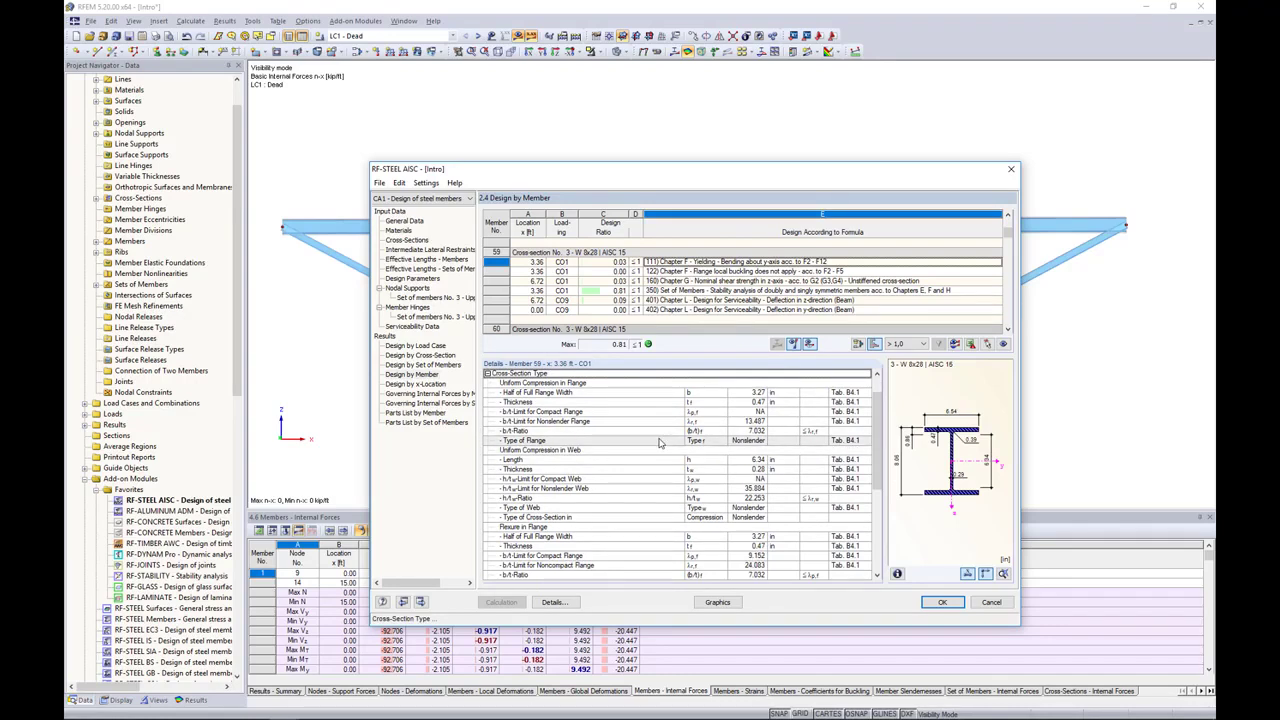
{"action": "scroll", "coordinate": [659, 443], "scroll_direction": "down", "scroll_amount": 5}
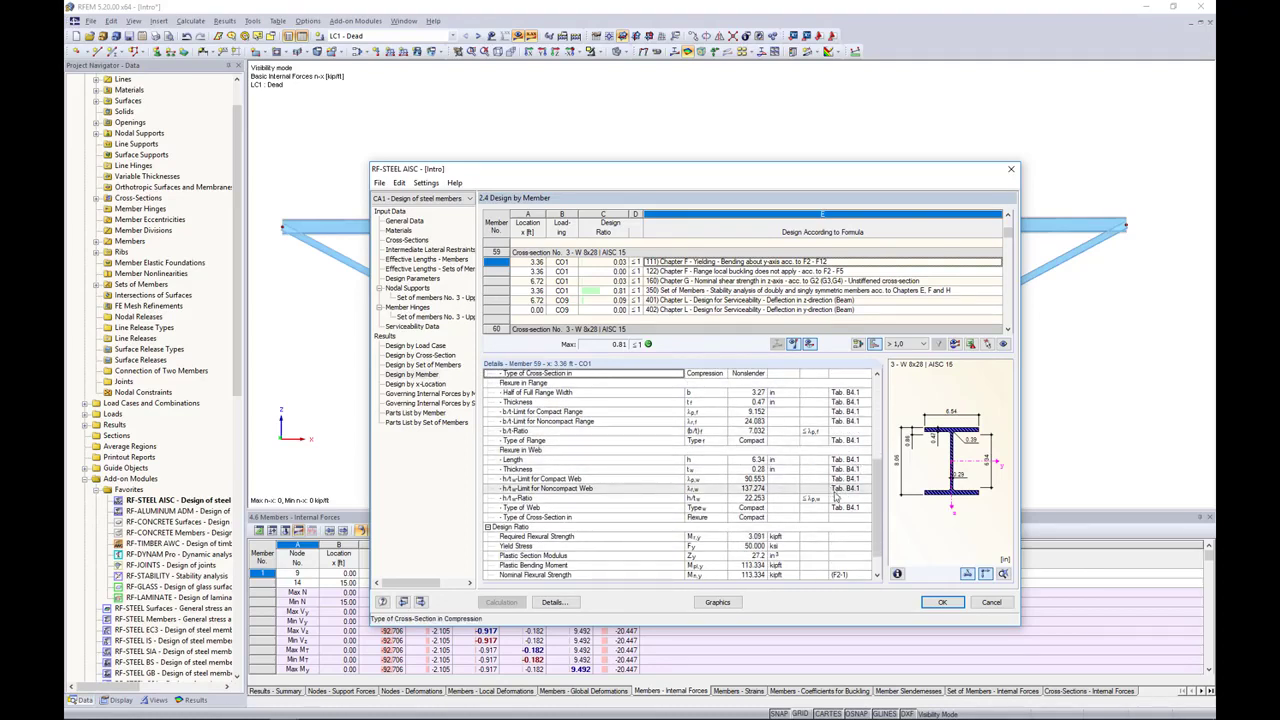
{"action": "scroll", "coordinate": [835, 492], "scroll_direction": "down", "scroll_amount": 1}
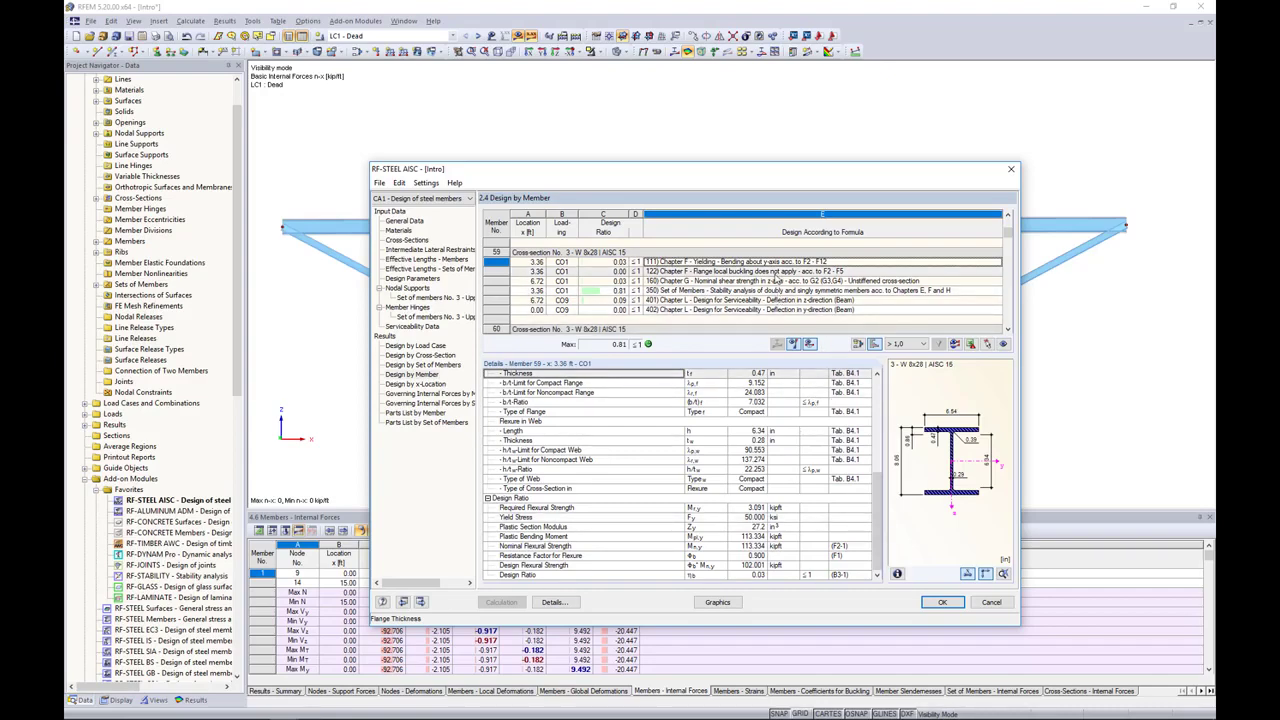
Step: Filter the by-member results to the Max design ratios, review the top chord members, and restore the > 1,0 setting with all checks listed
{"action": "scroll", "coordinate": [776, 278], "scroll_direction": "down", "scroll_amount": 3}
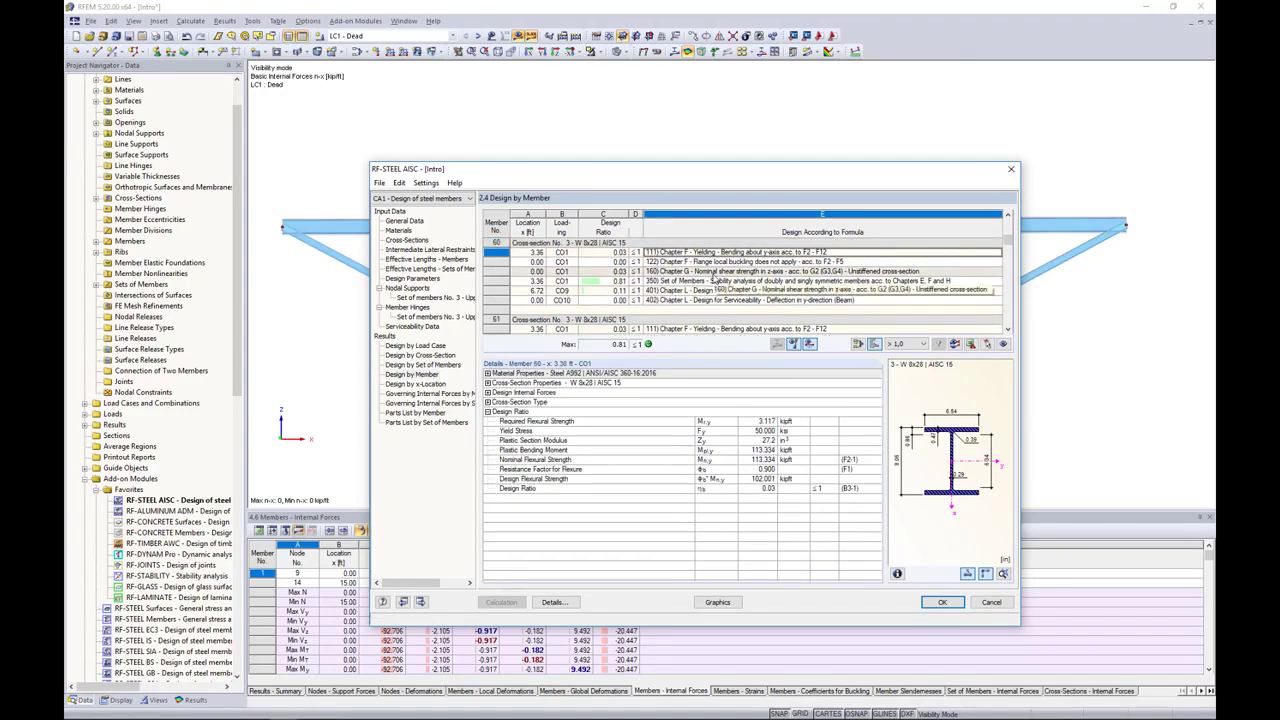
{"action": "left_click", "coordinate": [922, 344]}
{"action": "left_click", "coordinate": [909, 363]}
{"action": "left_click", "coordinate": [938, 344]}
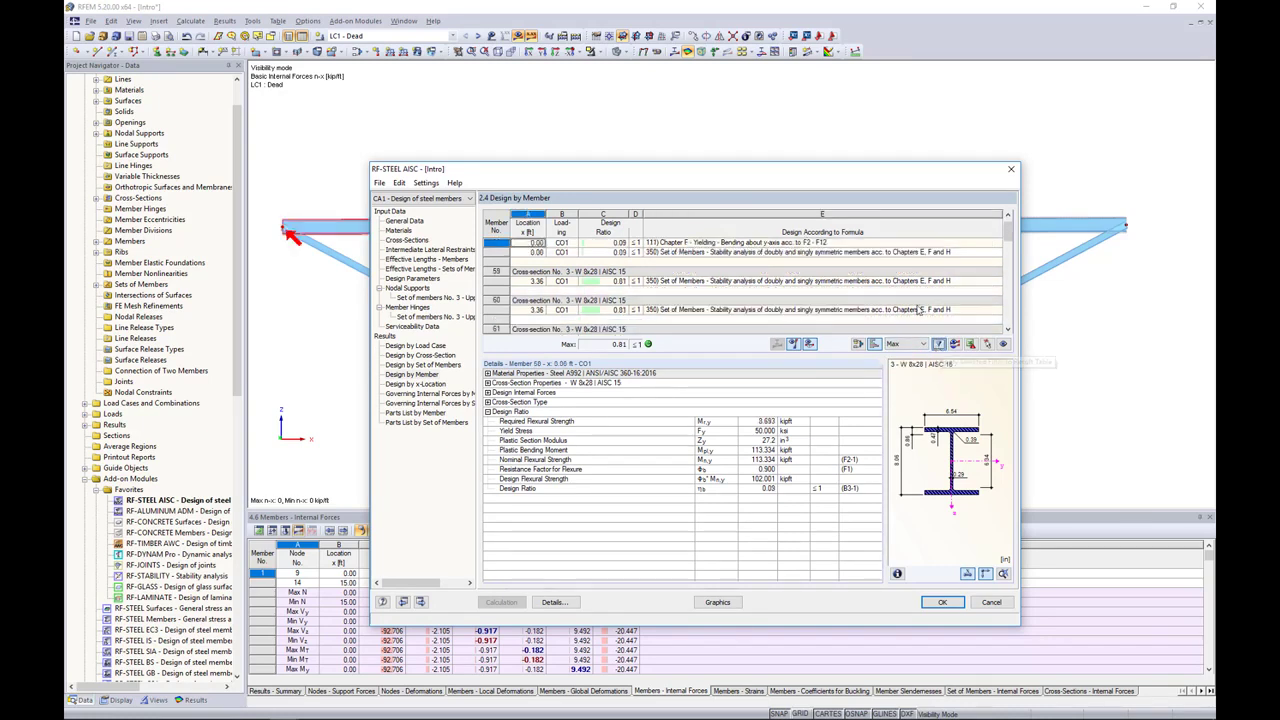
{"action": "scroll", "coordinate": [897, 290], "scroll_direction": "up", "scroll_amount": 1}
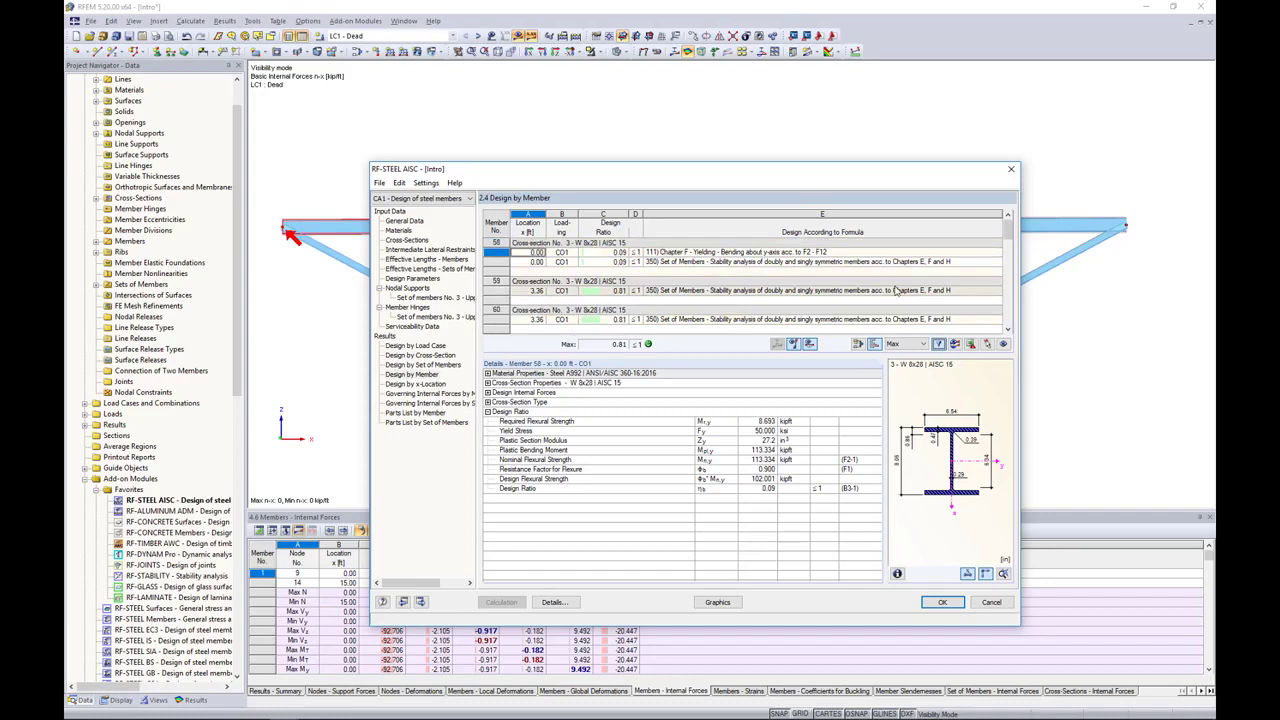
{"action": "left_click", "coordinate": [735, 281]}
{"action": "left_click", "coordinate": [735, 281]}
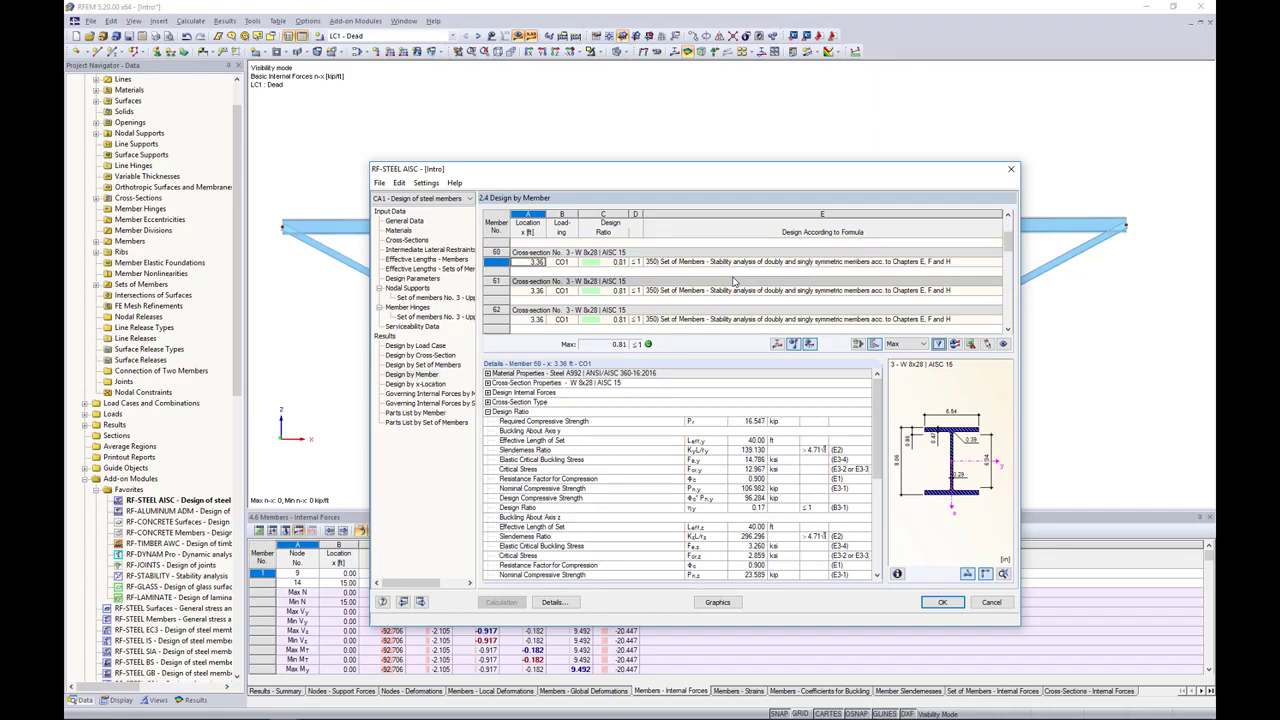
{"action": "left_click", "coordinate": [910, 344]}
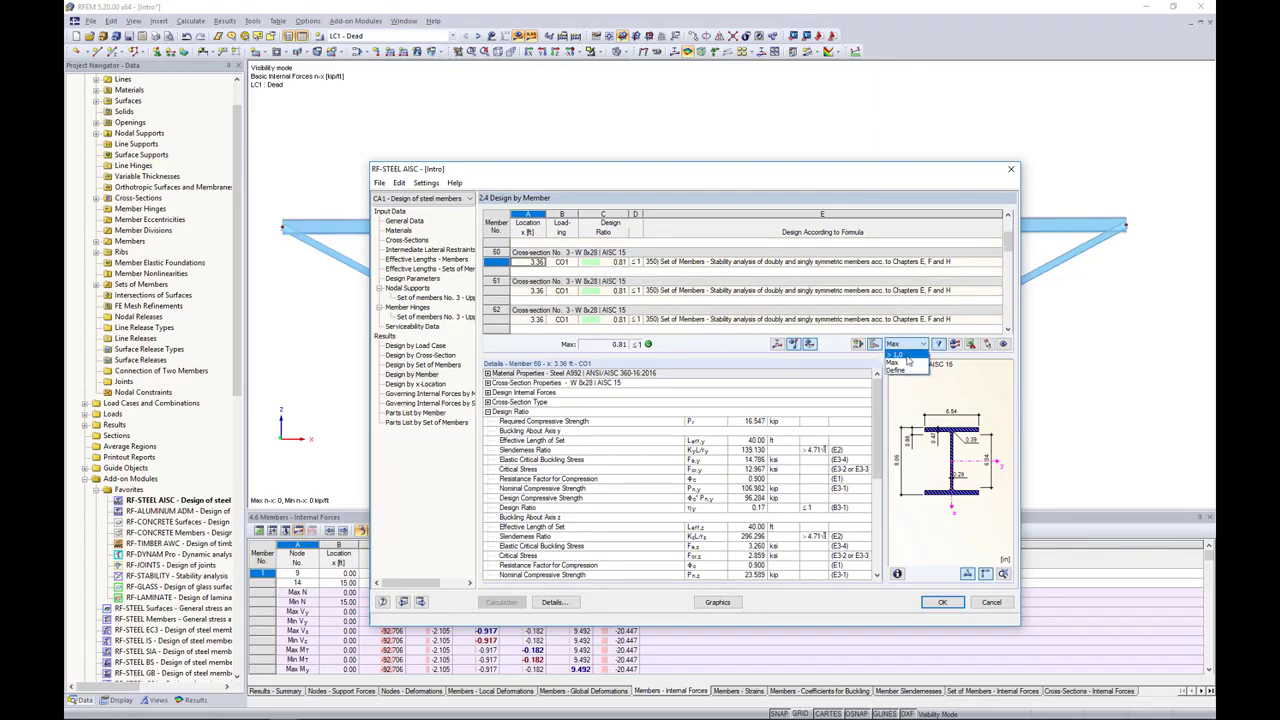
{"action": "left_click", "coordinate": [896, 354]}
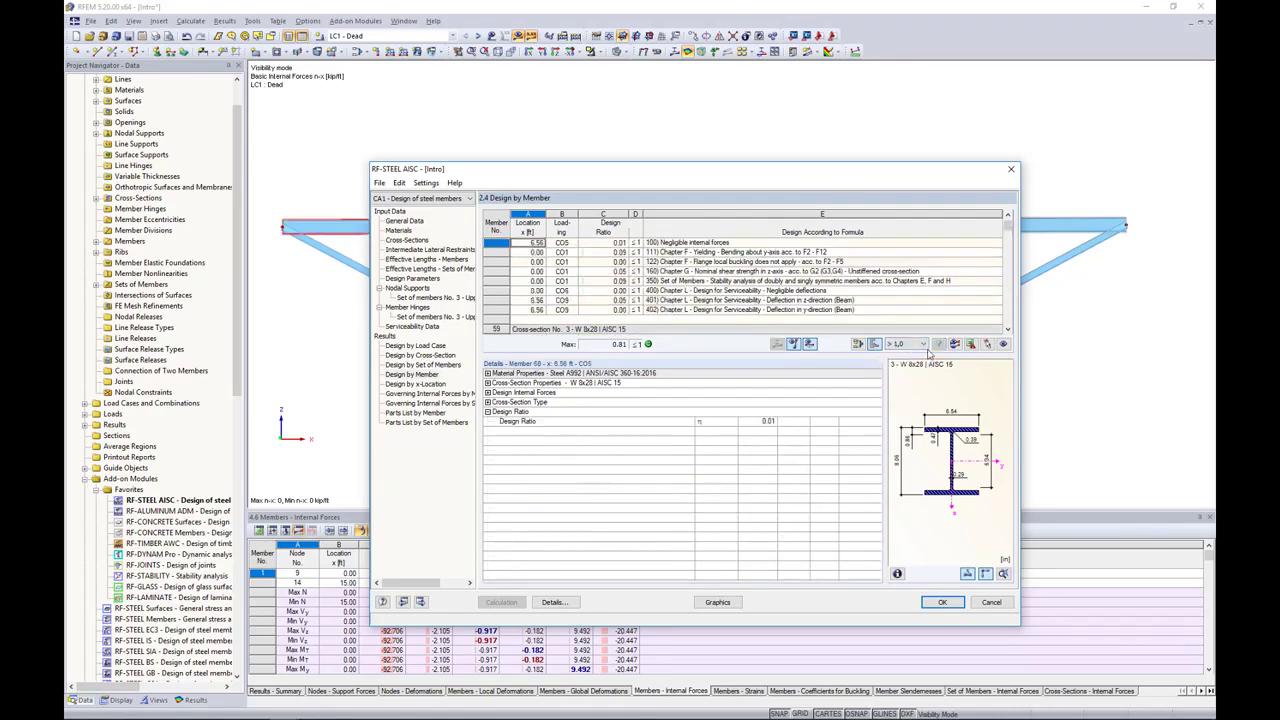
Step: Examine member 58's z-axis shear and set-of-members stability checks together with the top chord in the model
{"action": "left_click", "coordinate": [714, 272]}
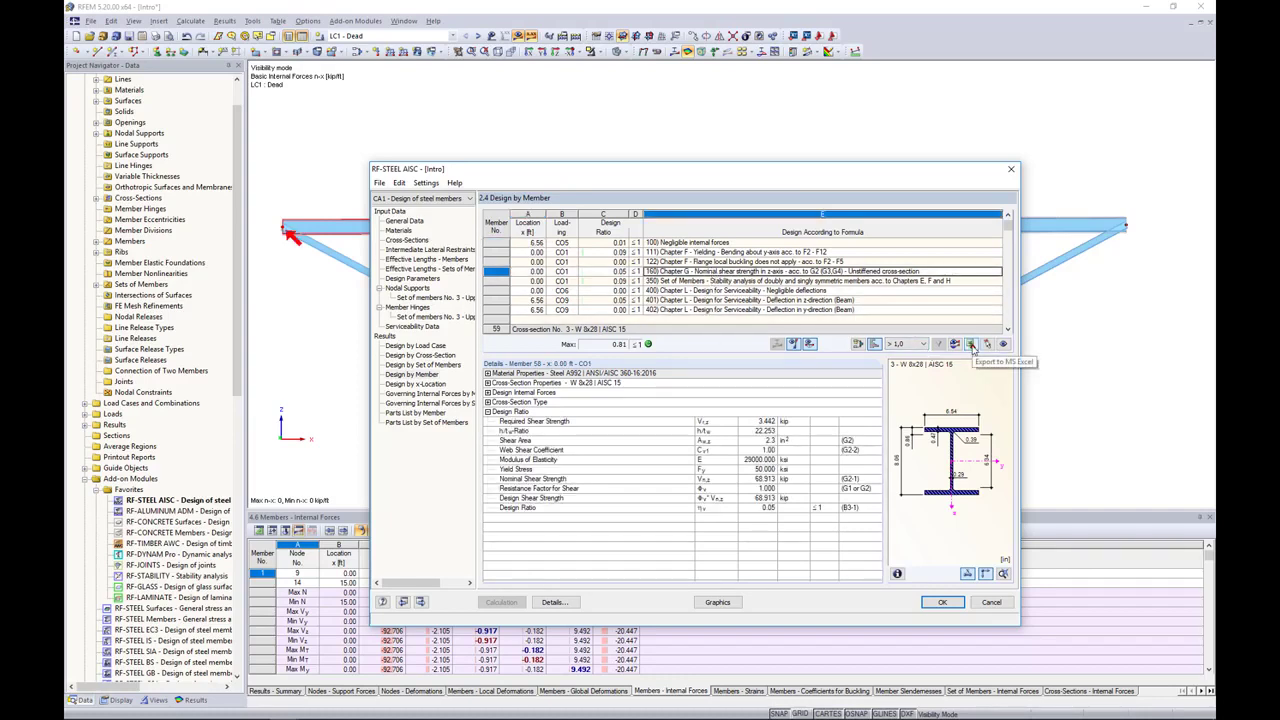
{"action": "left_click", "coordinate": [761, 283]}
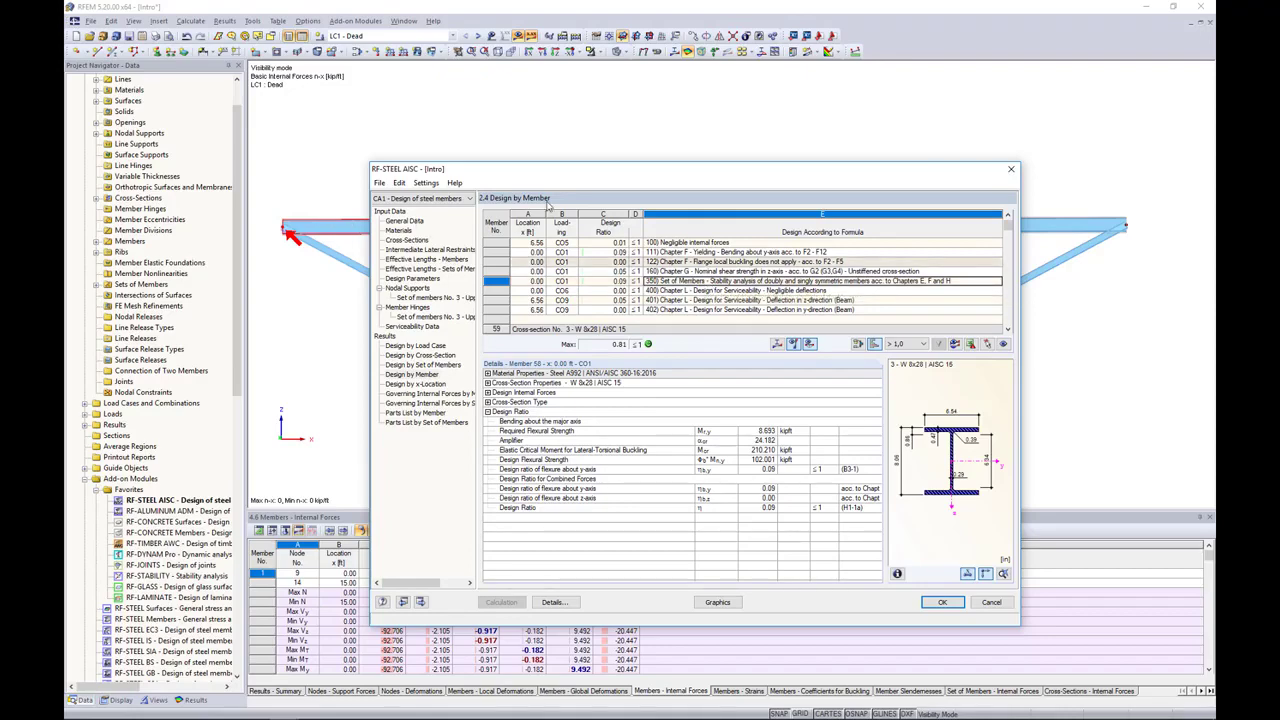
{"action": "left_click_drag", "start_coordinate": [582, 171], "coordinate": [540, 286]}
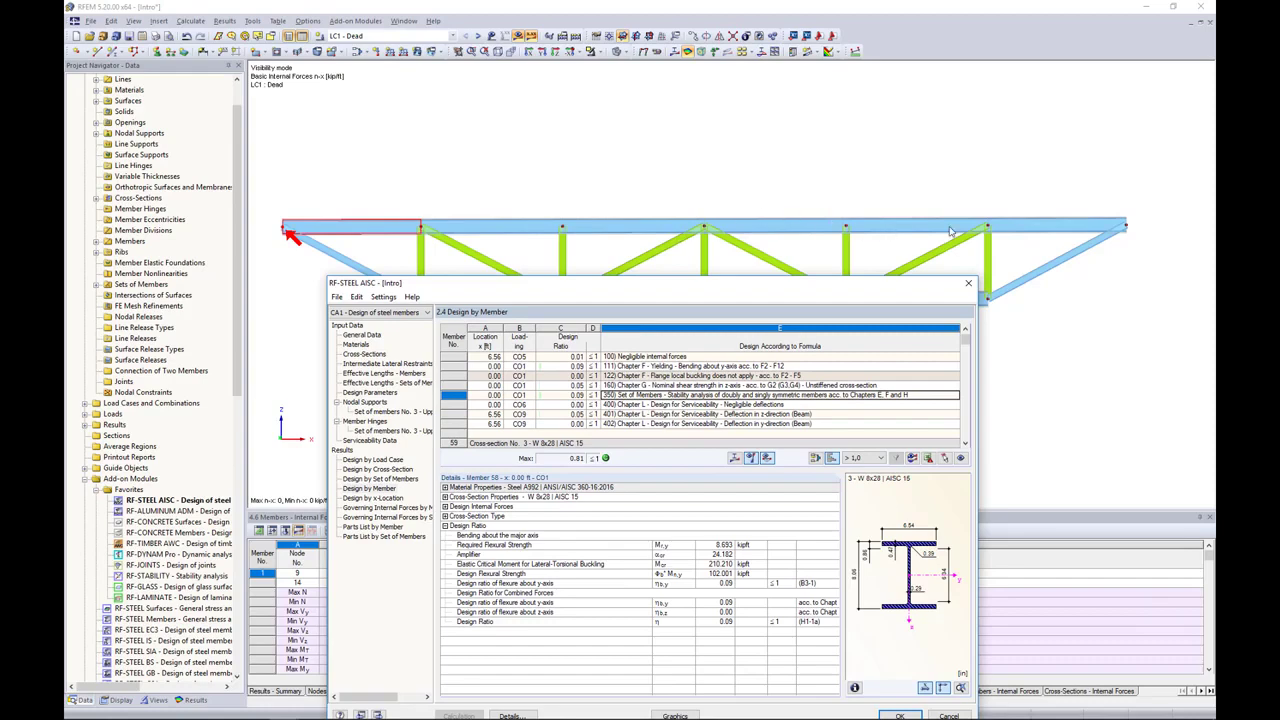
{"action": "left_click_drag", "start_coordinate": [798, 279], "coordinate": [837, 151]}
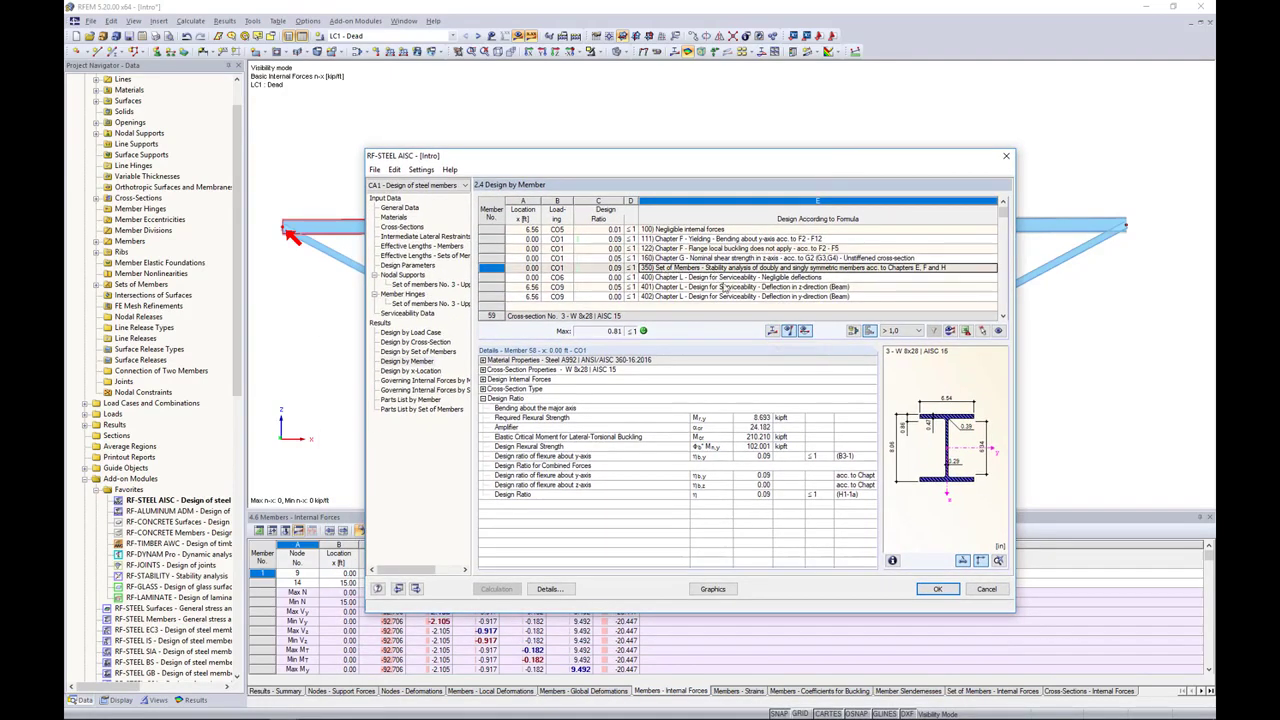
Step: Examine the stability mode shape of the truss's upper chord set of members, scaled with a display factor of 0.25
{"action": "left_click", "coordinate": [772, 331]}
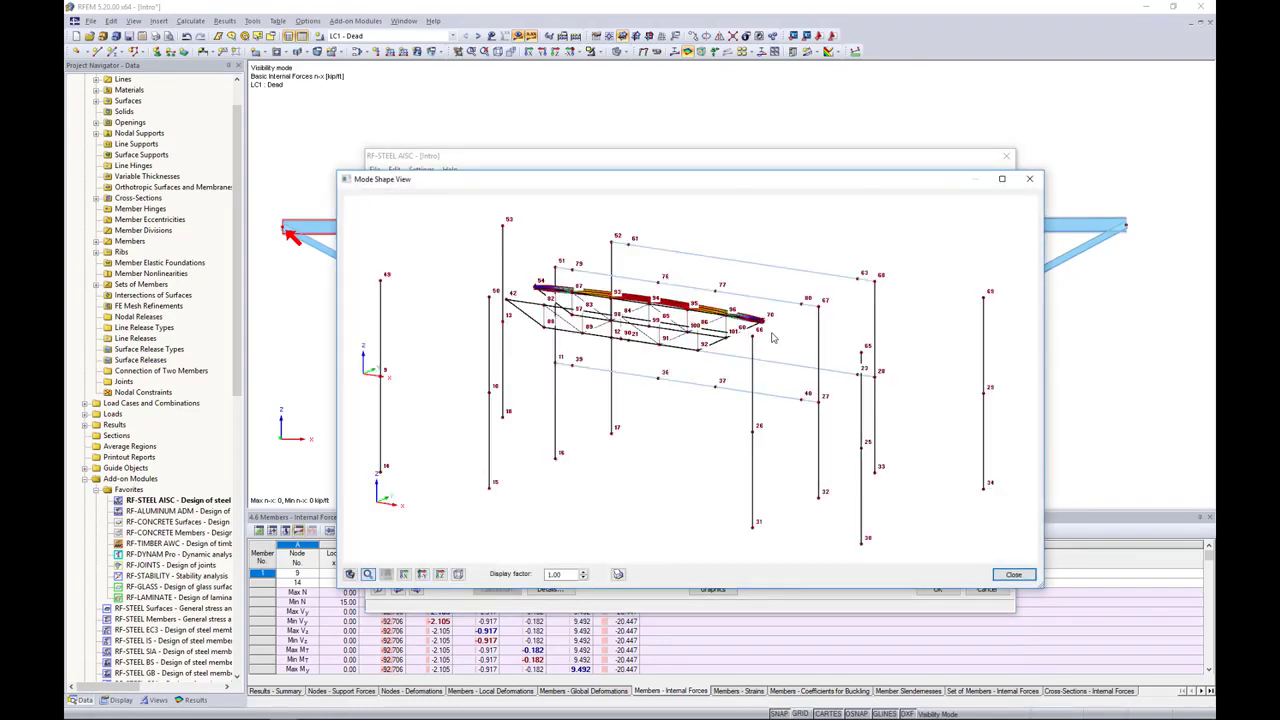
{"action": "middle_click_drag", "start_coordinate": [695, 328], "coordinate": [548, 377], "text": "ctrl"}
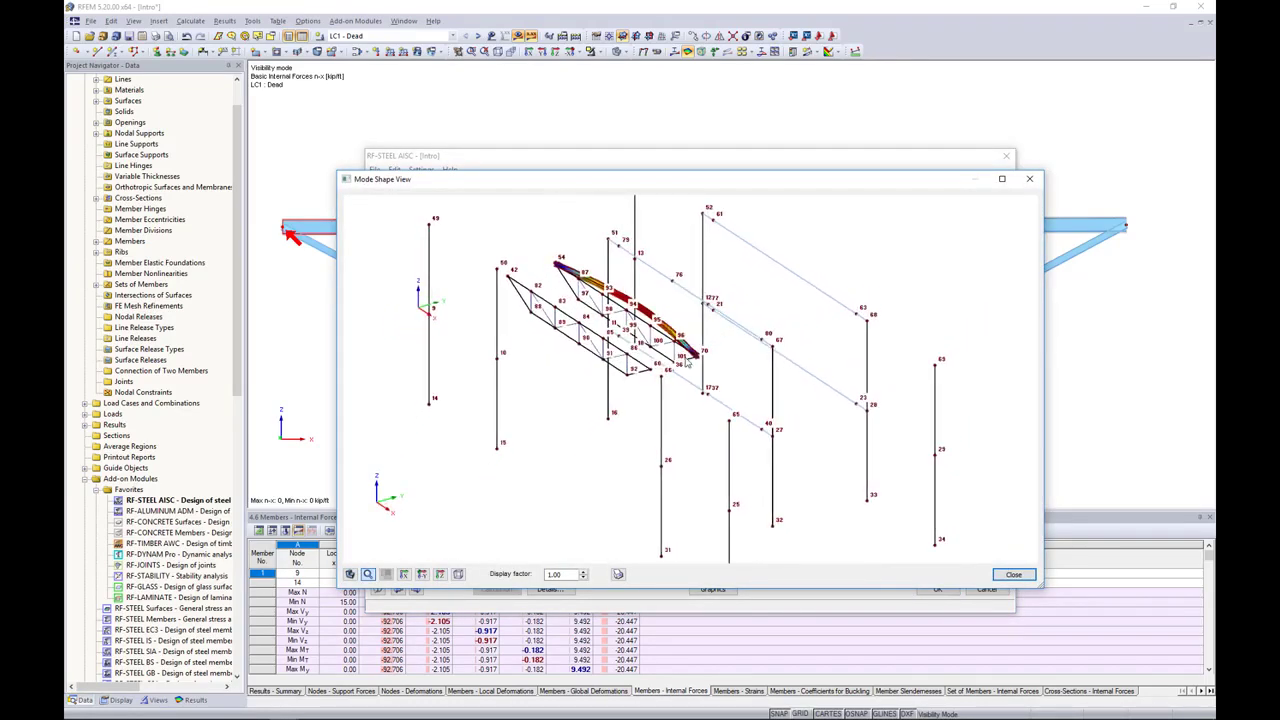
{"action": "scroll", "coordinate": [680, 295], "scroll_direction": "up", "scroll_amount": 5}
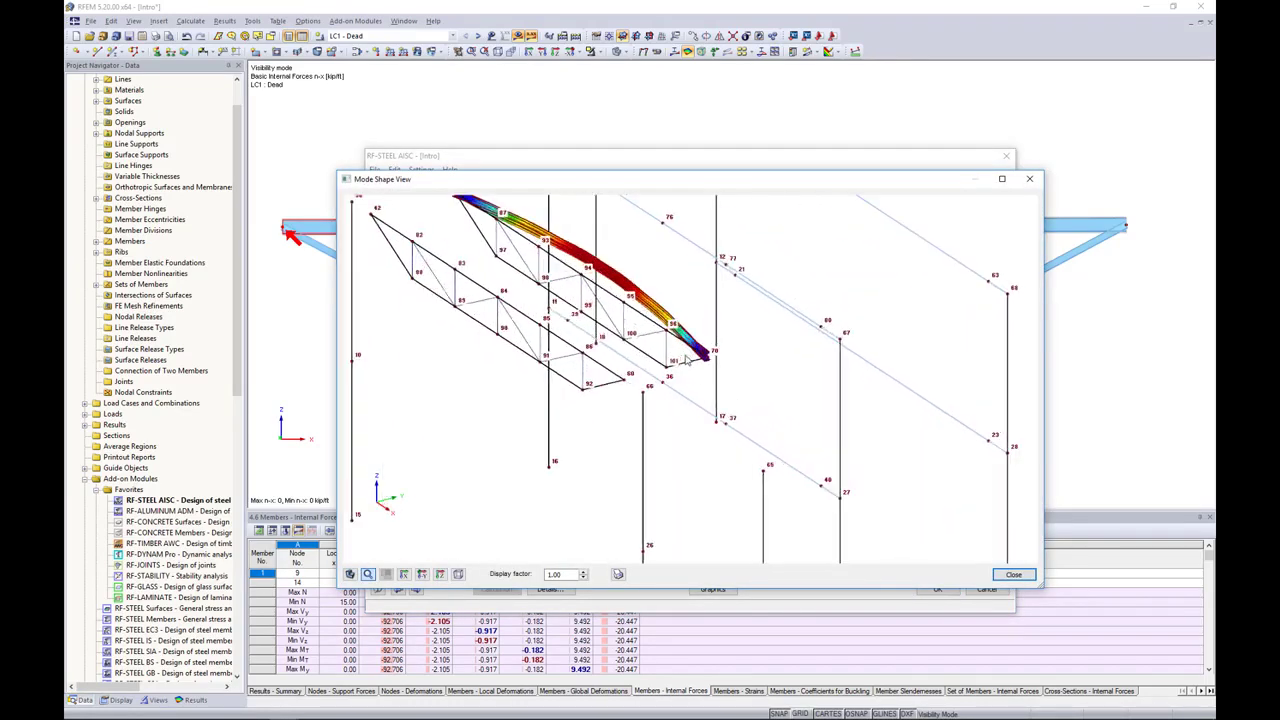
{"action": "left_click", "coordinate": [583, 578]}
{"action": "middle_click_drag", "start_coordinate": [706, 420], "coordinate": [664, 440]}
{"action": "scroll", "coordinate": [603, 359], "scroll_direction": "up", "scroll_amount": 5}
{"action": "left_click", "coordinate": [583, 577]}
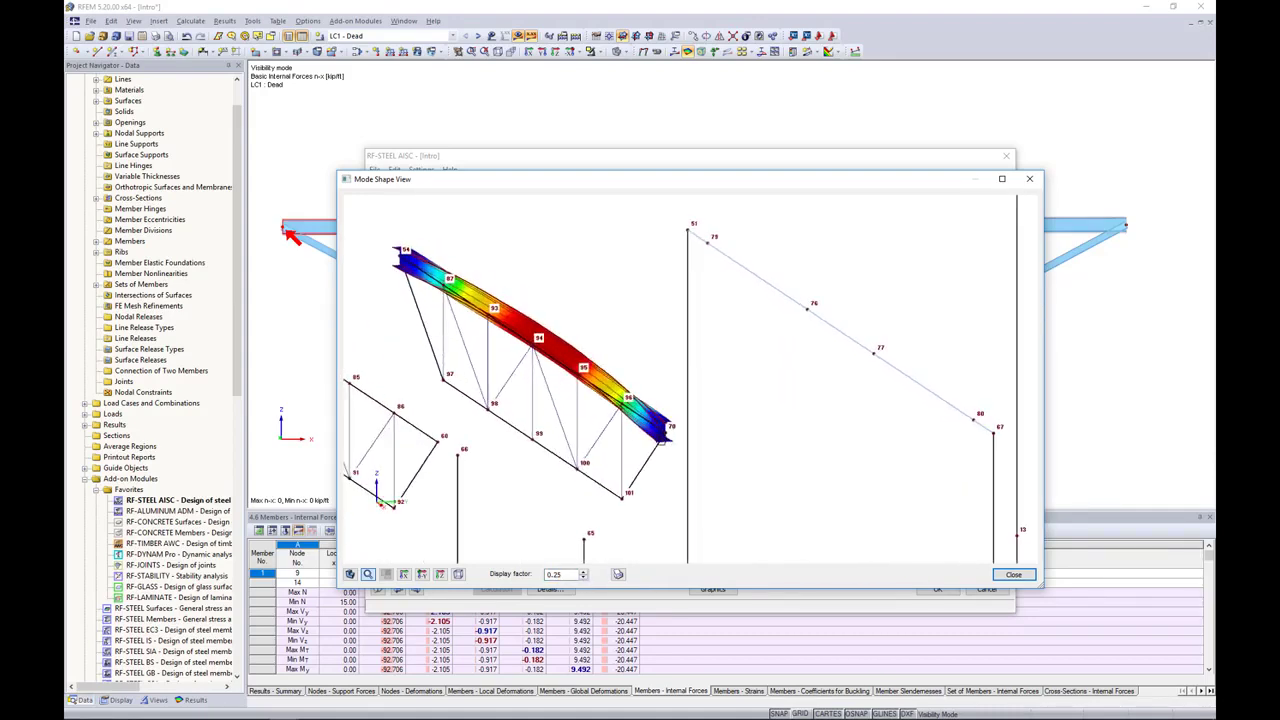
{"action": "left_click", "coordinate": [1015, 576]}
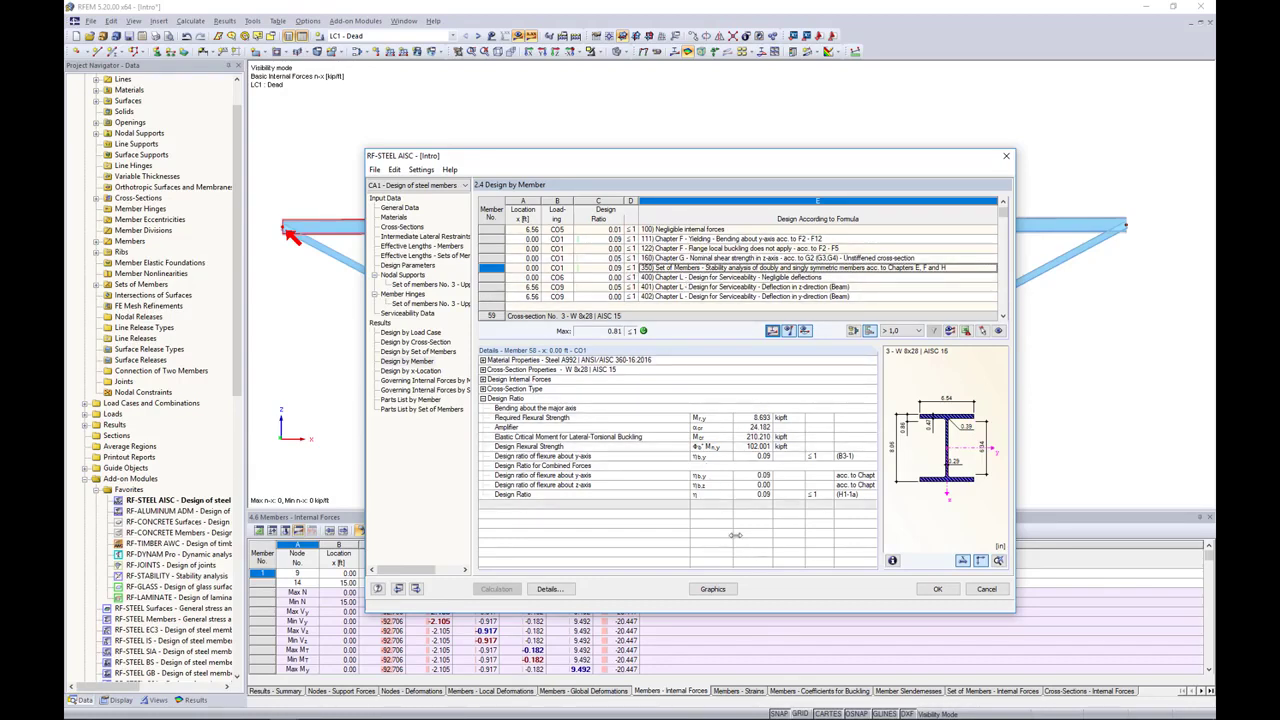
Step: Display the RF-STEEL AISC CA1 design ratios graphically on the truss in the model view
{"action": "left_click", "coordinate": [712, 589]}
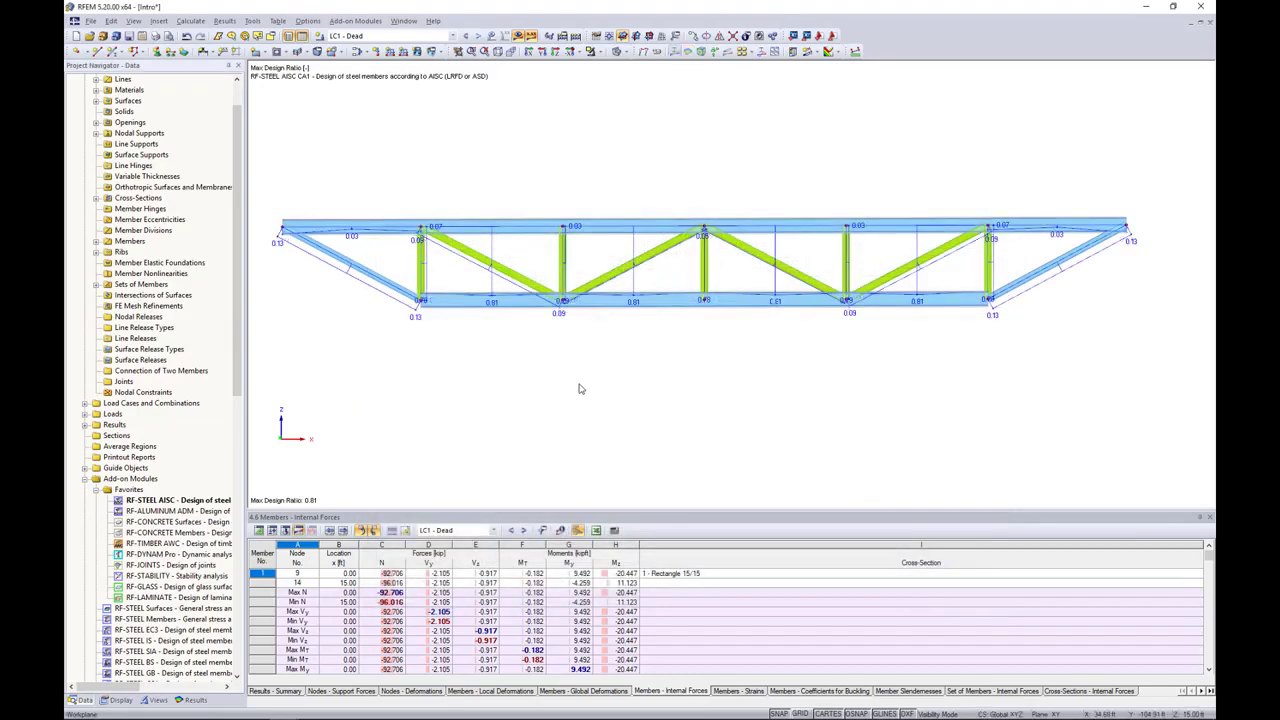
{"action": "middle_click_drag", "start_coordinate": [583, 379], "coordinate": [660, 392], "text": "ctrl"}
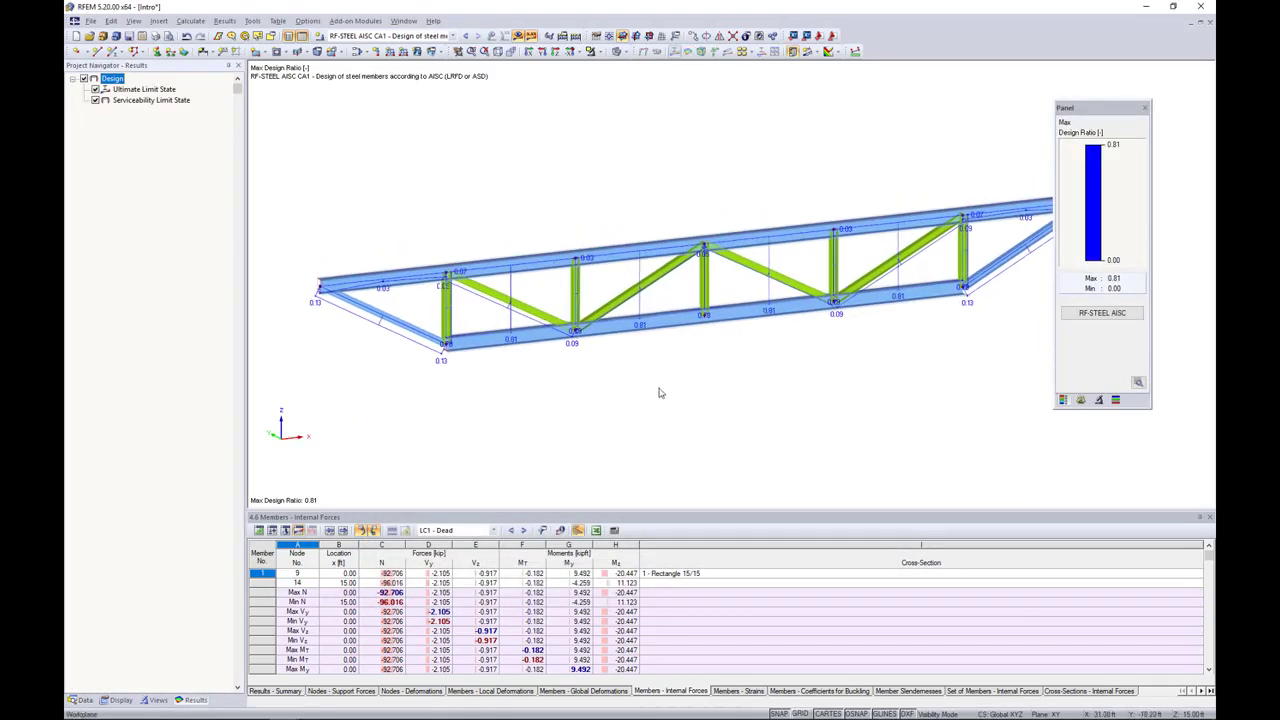
{"action": "left_click", "coordinate": [452, 36]}
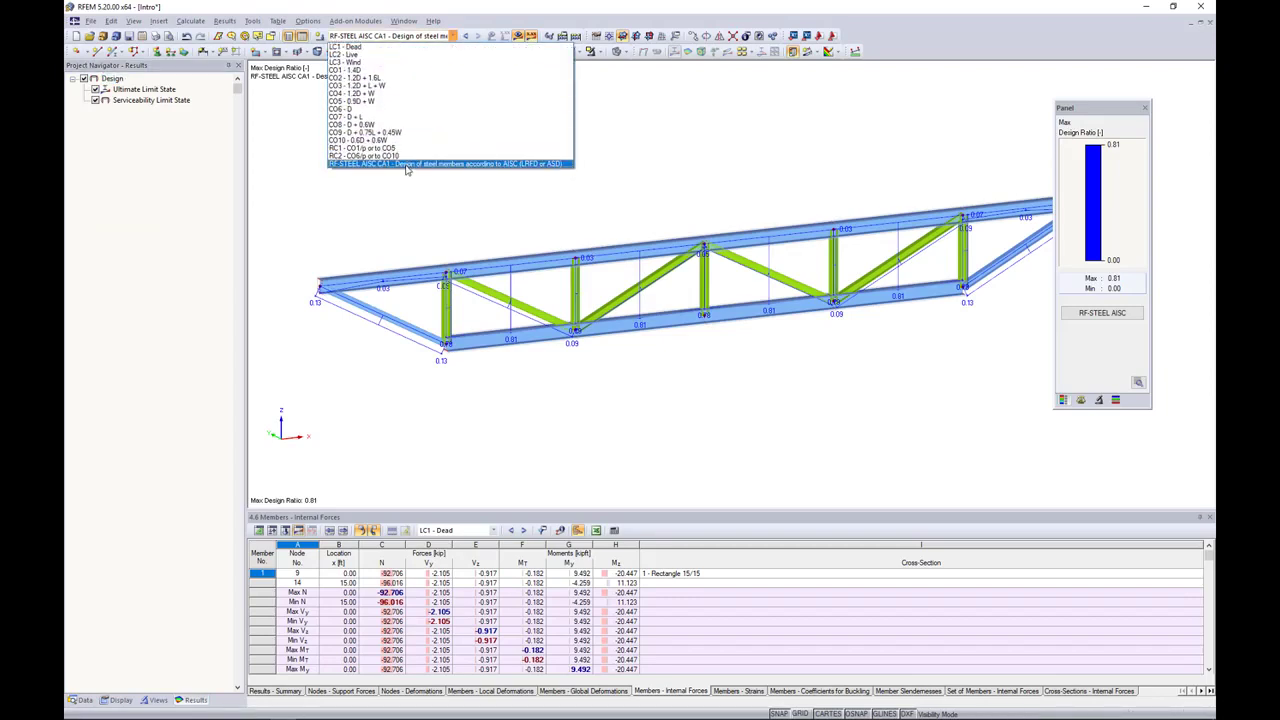
{"action": "left_click", "coordinate": [407, 164]}
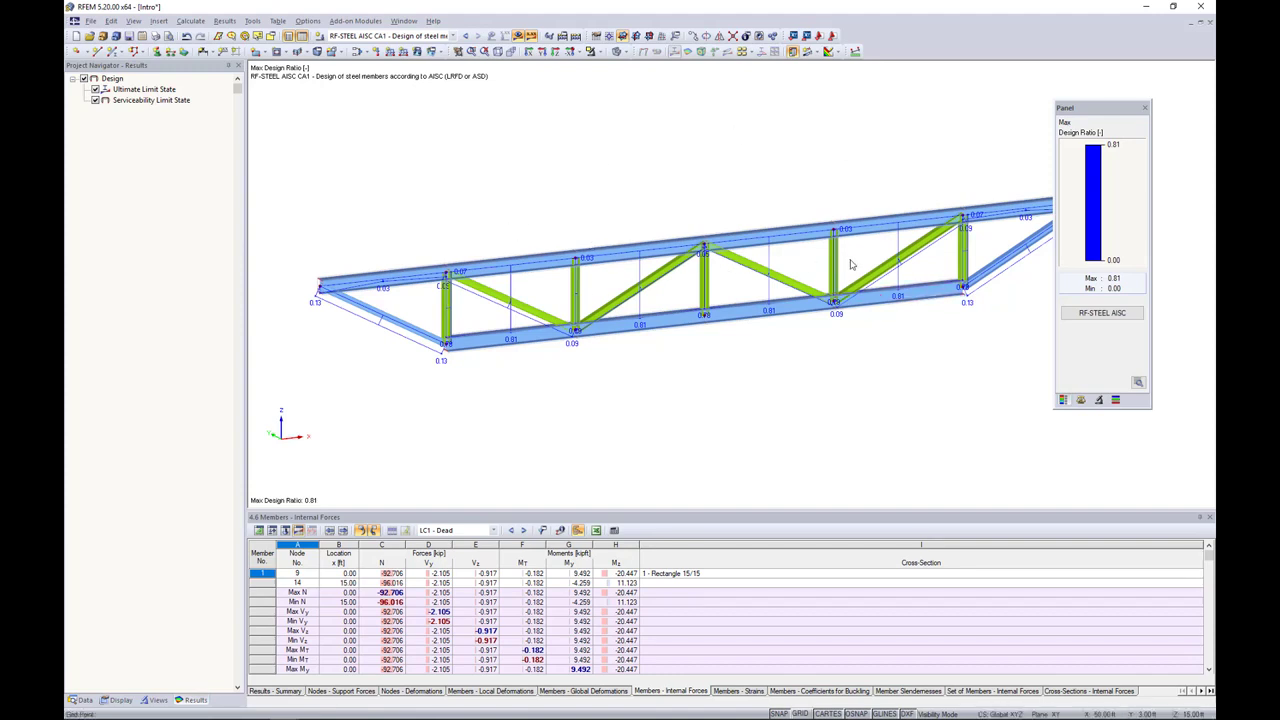
Step: Set the display factor of the member diagrams to 0.5 for the truss design ratios
{"action": "left_click", "coordinate": [1098, 401]}
{"action": "left_click", "coordinate": [1080, 400]}
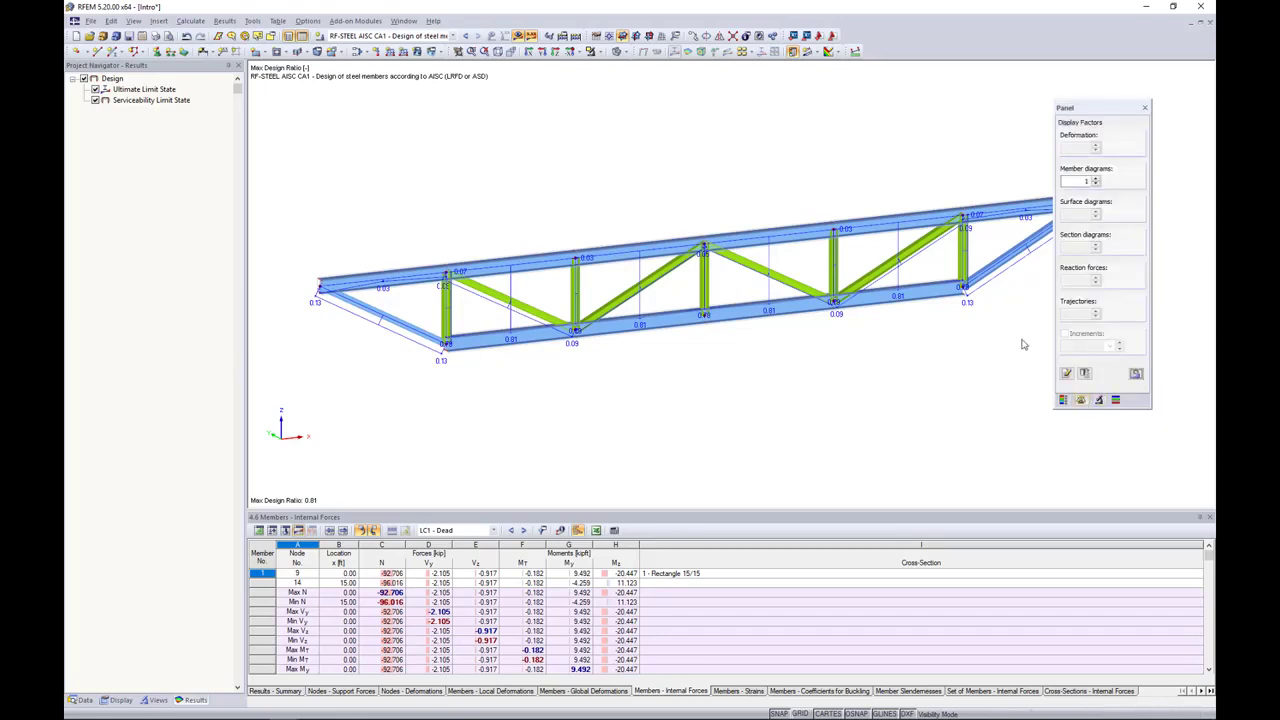
{"action": "left_click", "coordinate": [1096, 184]}
{"action": "left_click", "coordinate": [1096, 184]}
{"action": "middle_click_drag", "start_coordinate": [870, 341], "coordinate": [823, 330]}
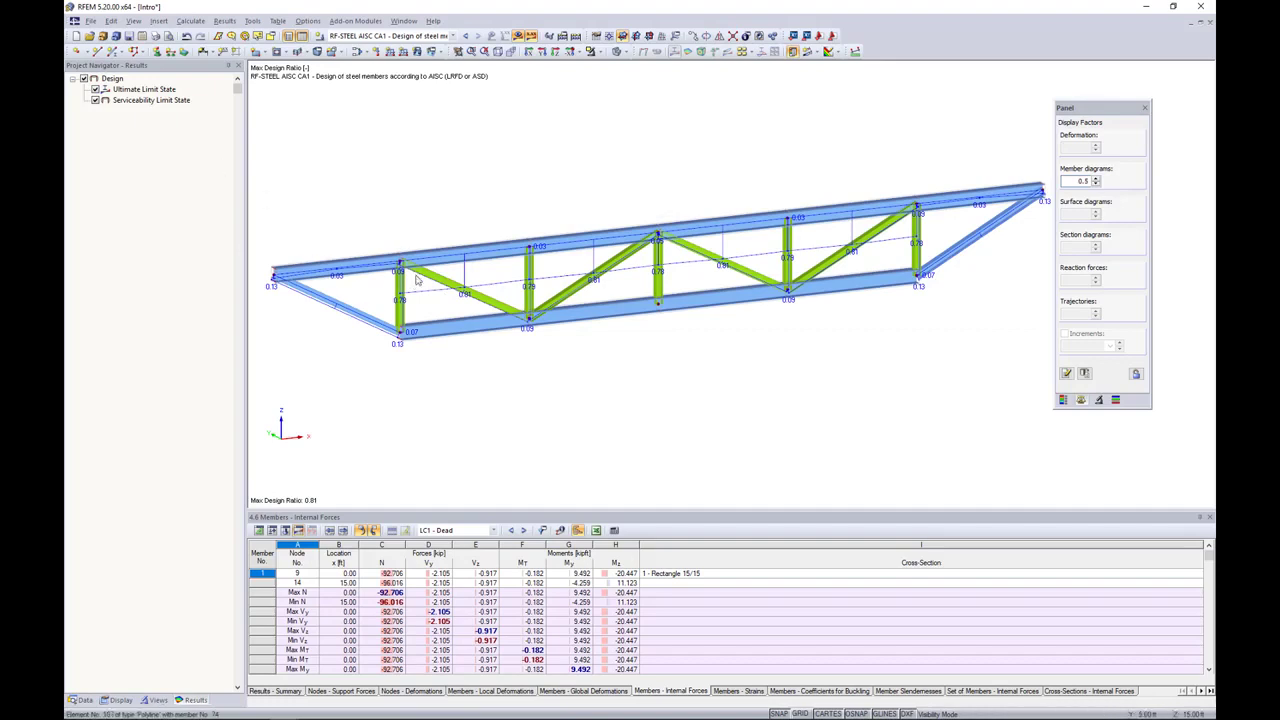
Step: Compare the truss's design ratio diagrams for the ultimate and serviceability limit states by showing each one separately
{"action": "left_click", "coordinate": [96, 101]}
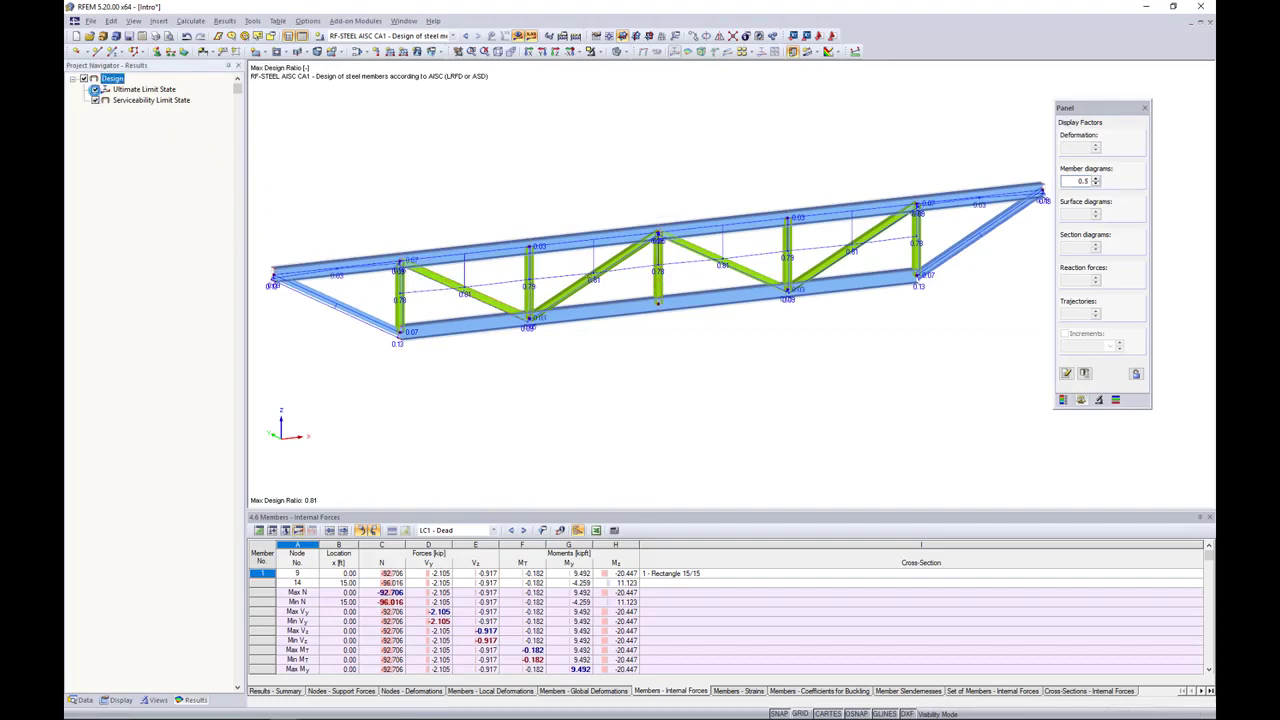
{"action": "left_click", "coordinate": [96, 101]}
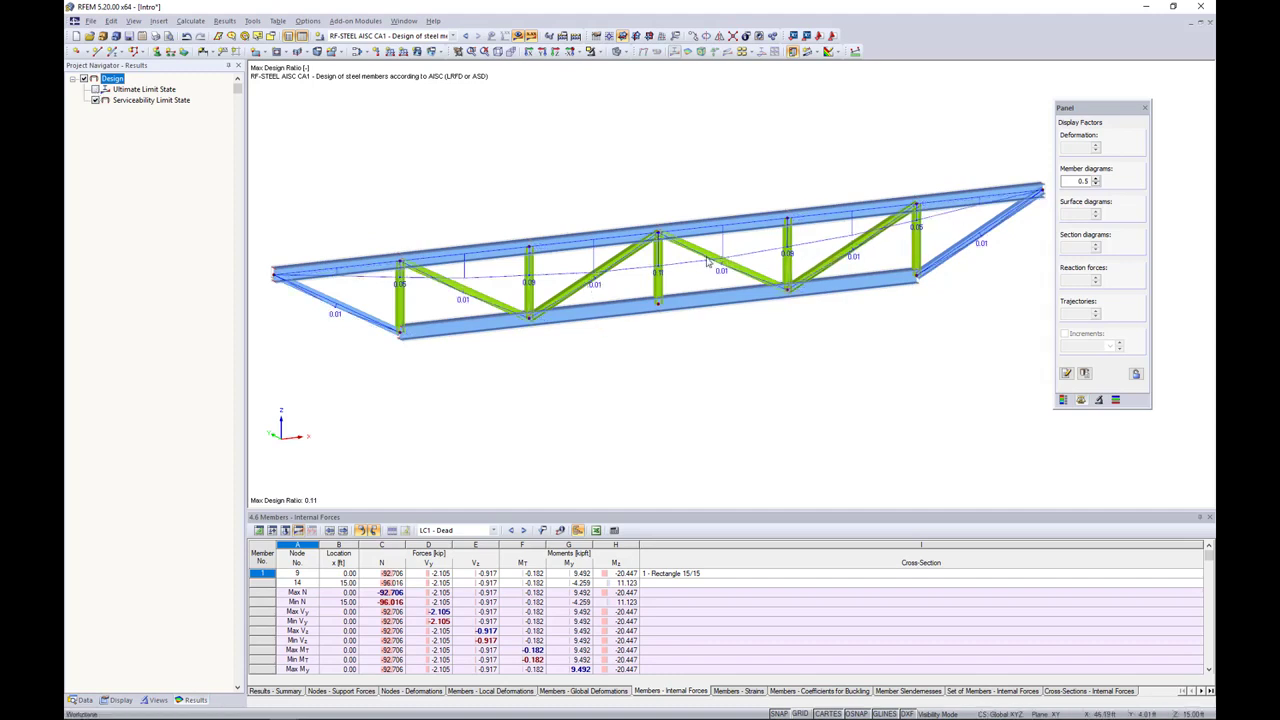
{"action": "left_click", "coordinate": [96, 90]}
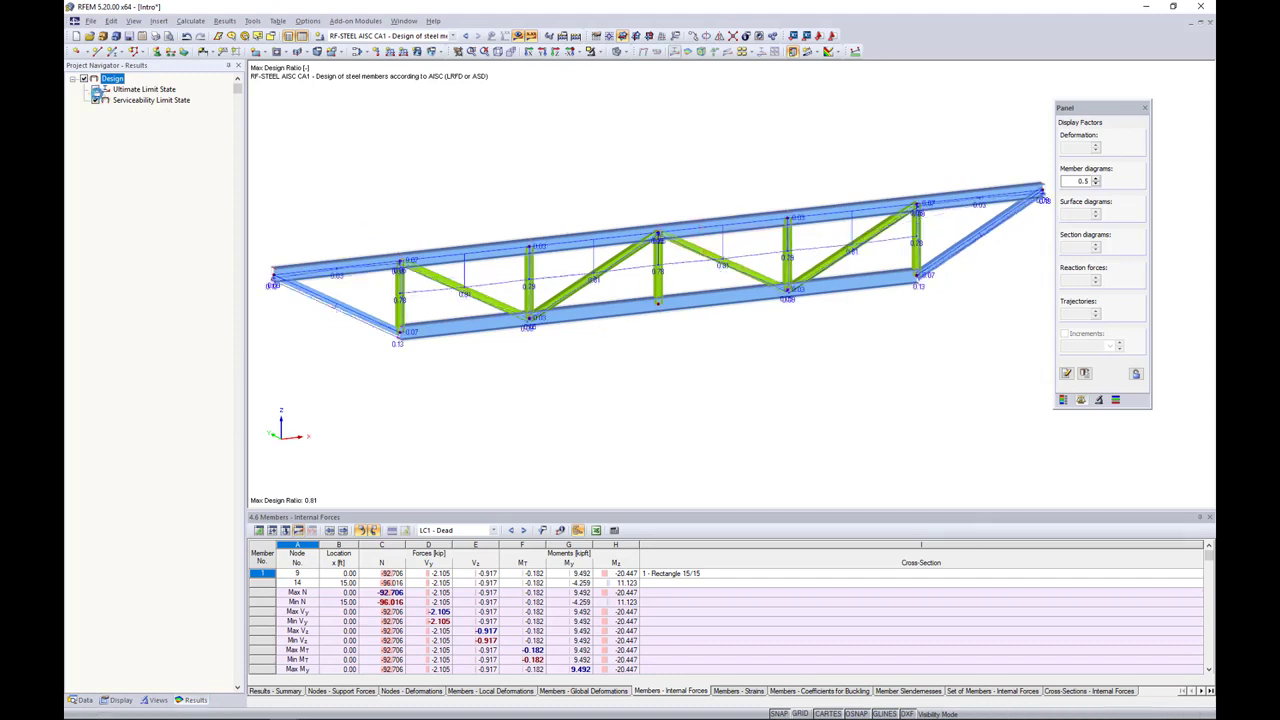
Step: Display the member design ratios as coloured cross-sections with the colour scale, showing only the ultimate limit state results
{"action": "left_click", "coordinate": [131, 701]}
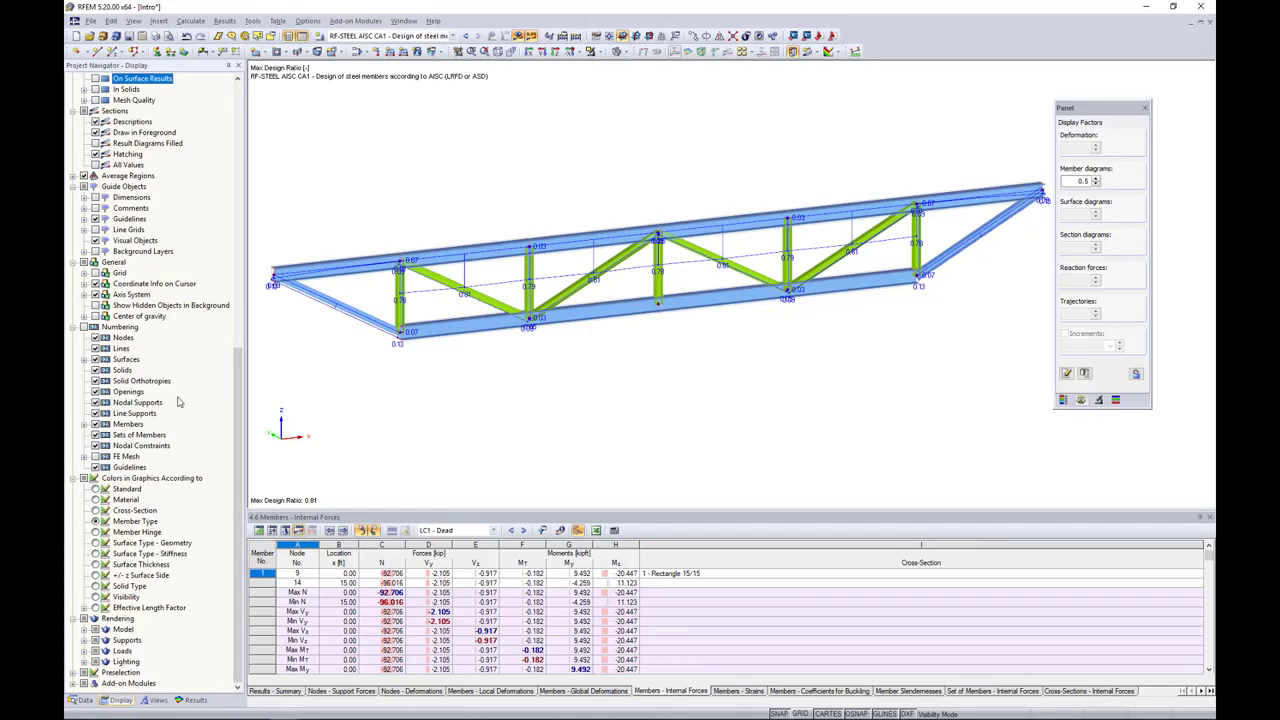
{"action": "scroll", "coordinate": [178, 401], "scroll_direction": "up", "scroll_amount": 14}
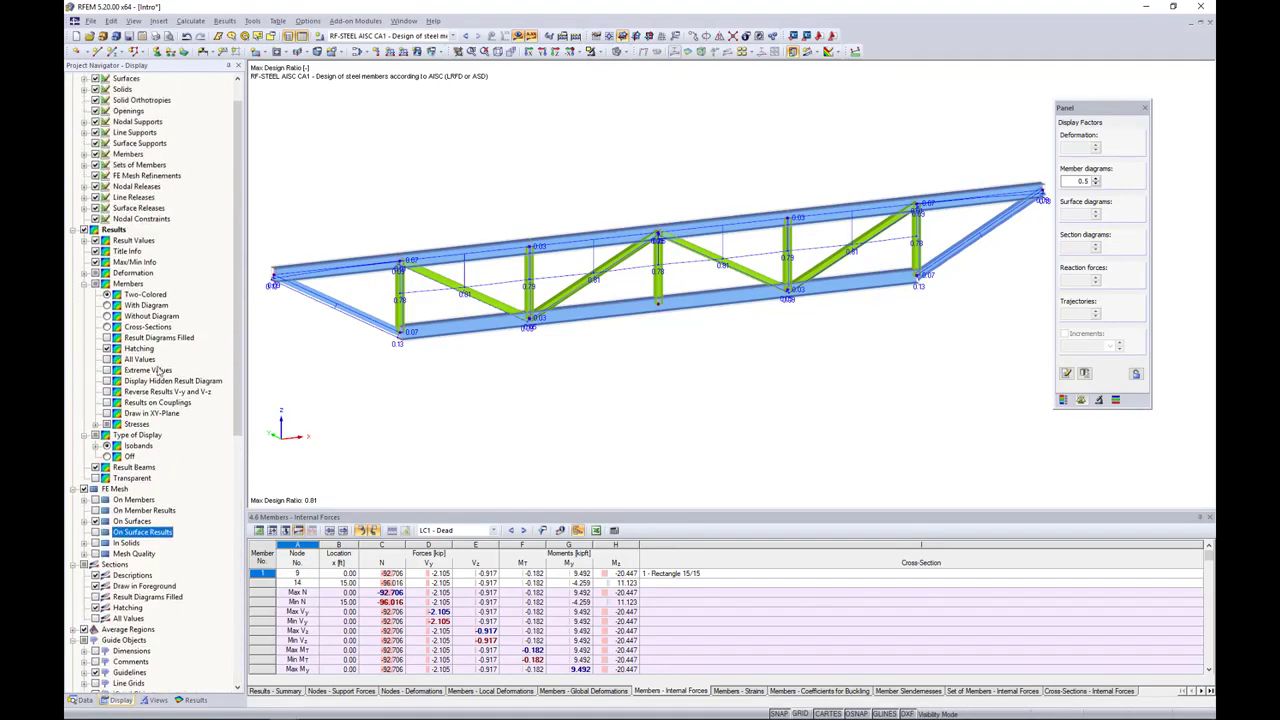
{"action": "left_click", "coordinate": [107, 316]}
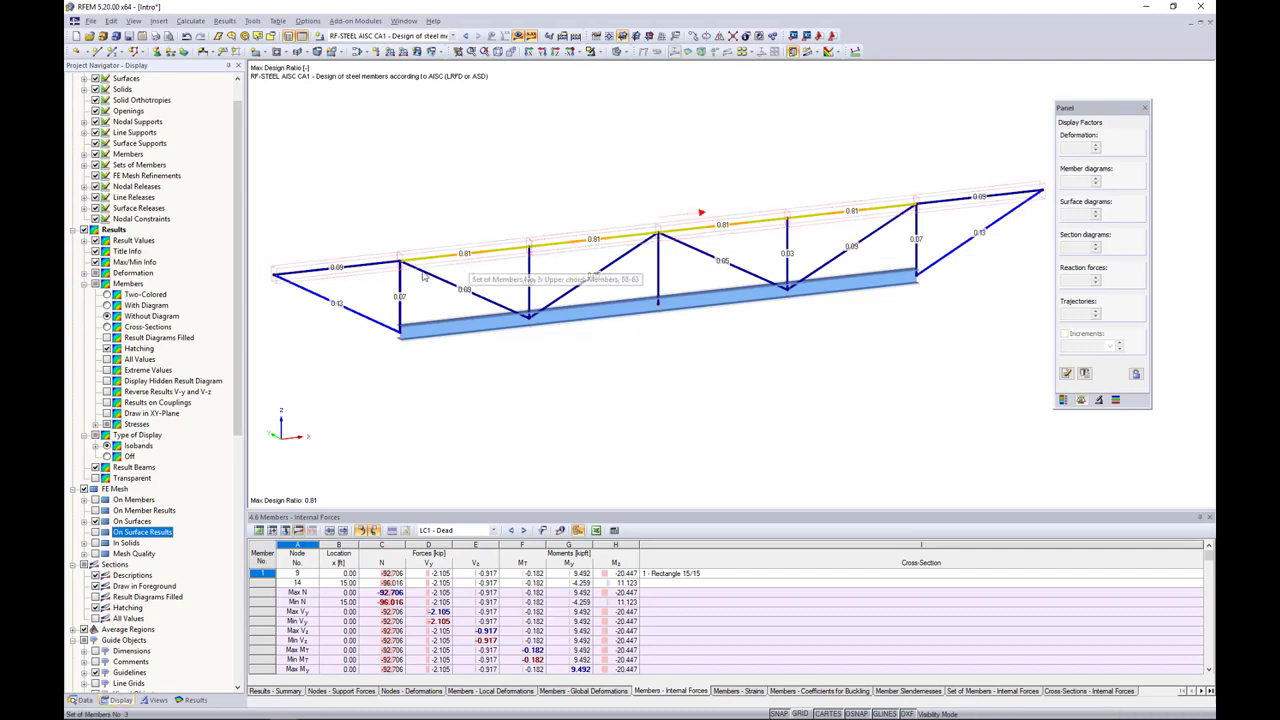
{"action": "left_click", "coordinate": [107, 327]}
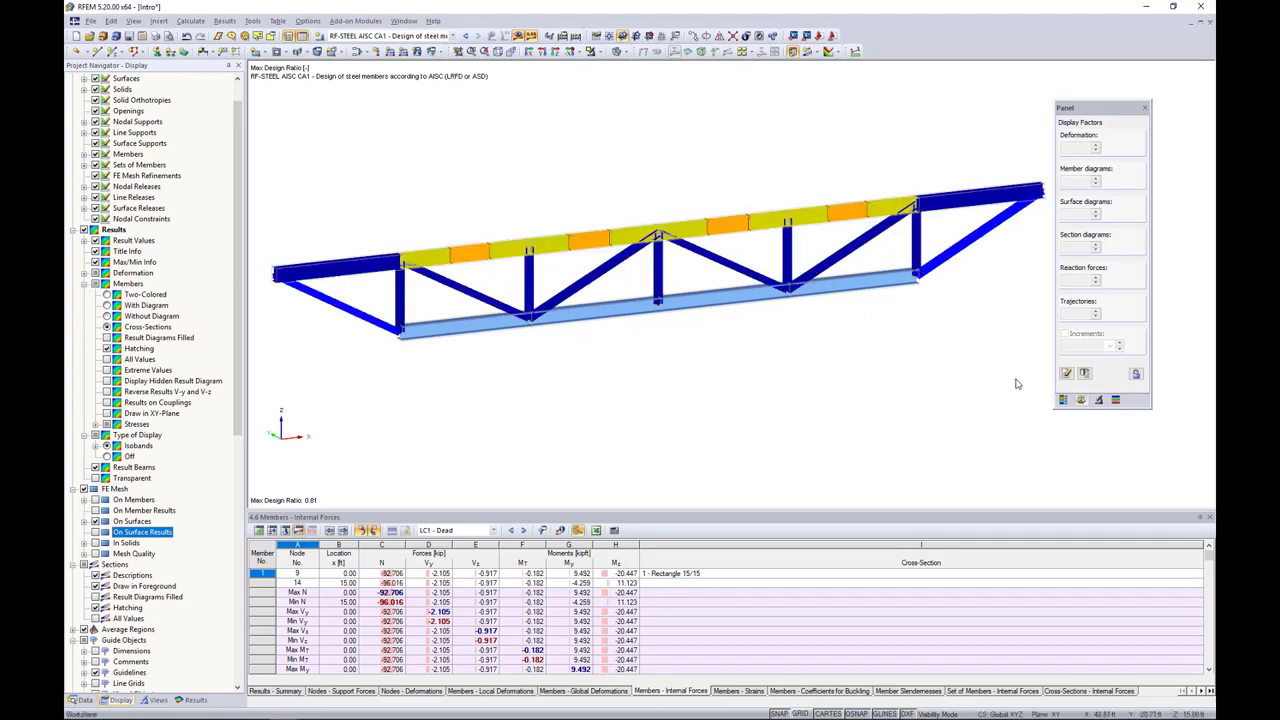
{"action": "left_click", "coordinate": [1063, 400]}
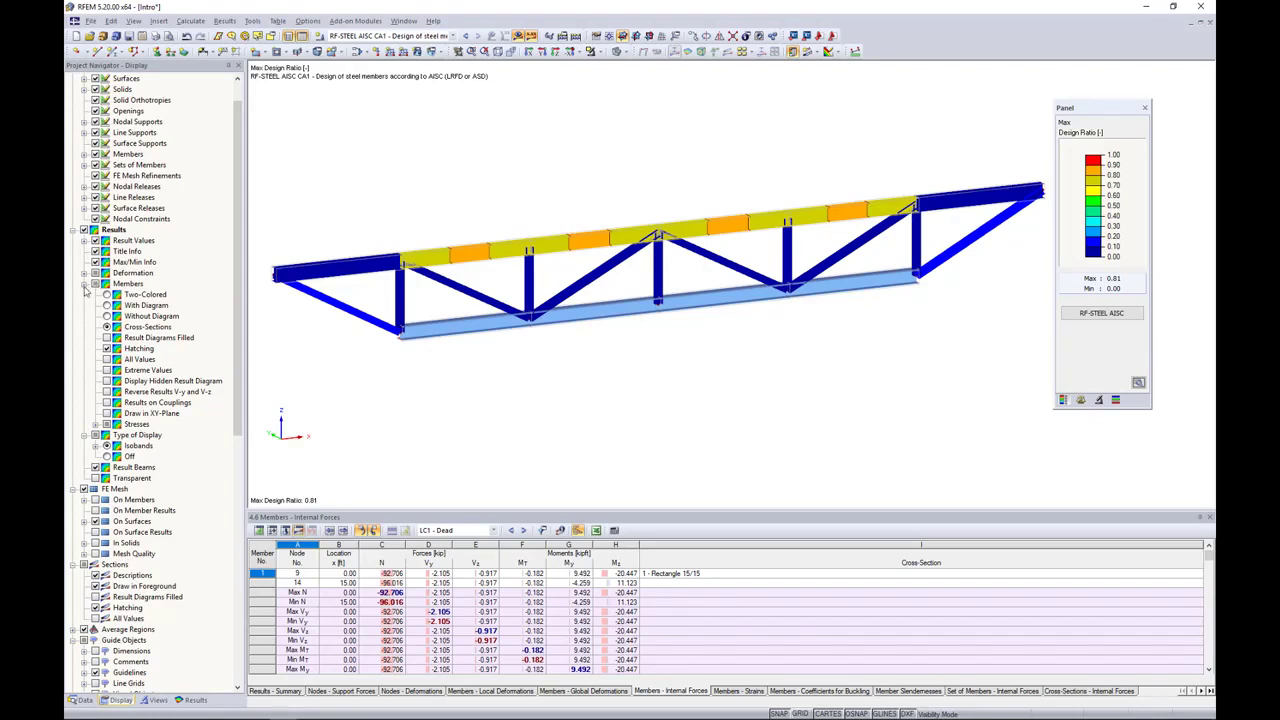
{"action": "left_click", "coordinate": [192, 700]}
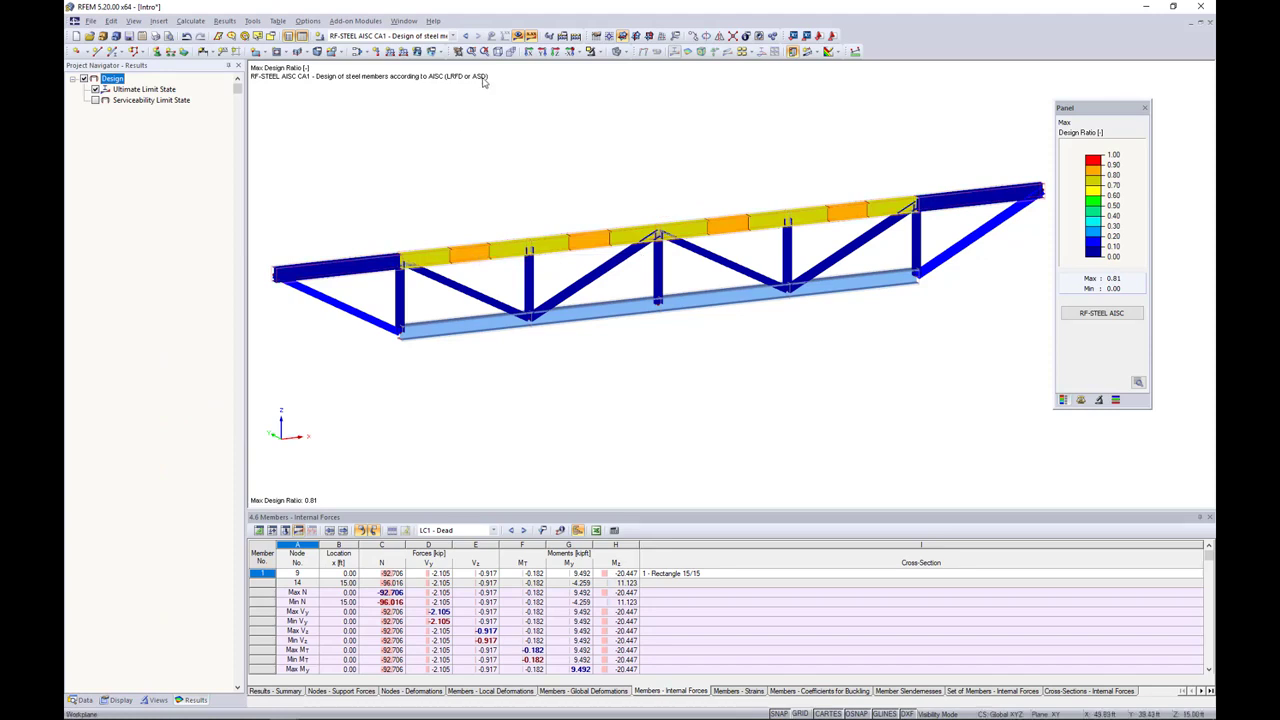
Step: Cancel the visibility mode and turn off the results display to show the complete two-storey model
{"action": "left_click", "coordinate": [592, 51]}
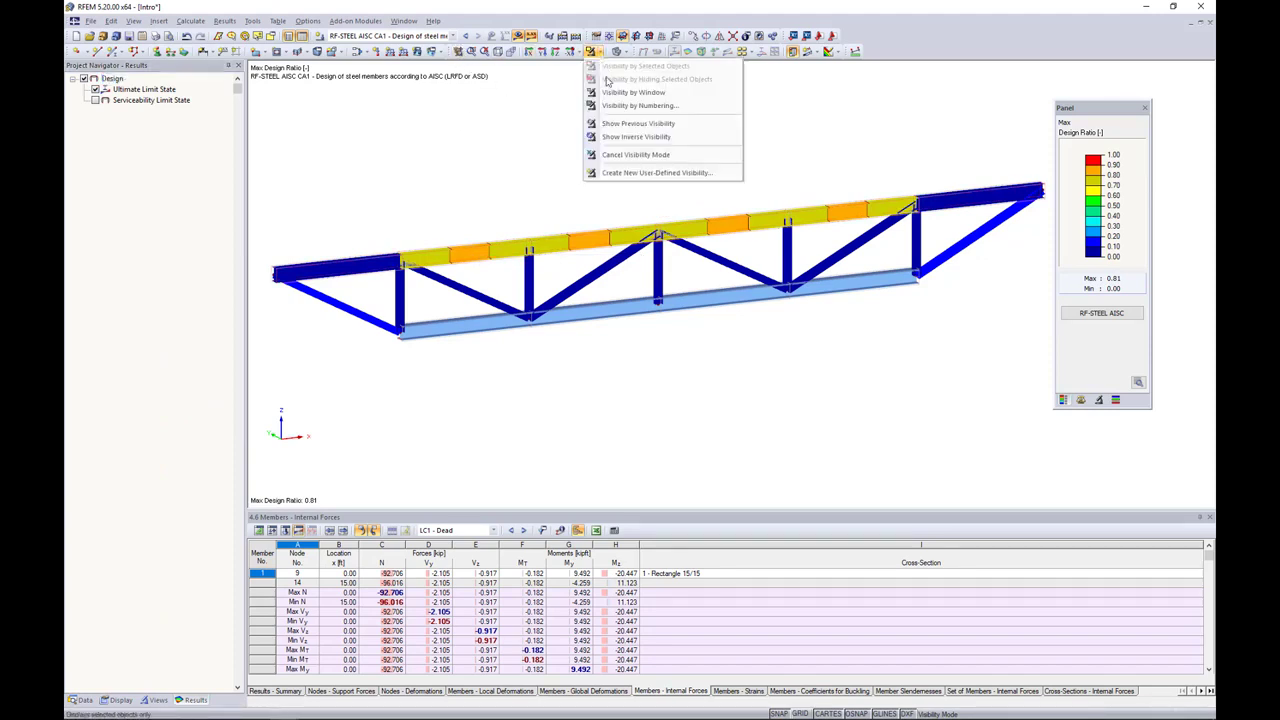
{"action": "left_click", "coordinate": [632, 154]}
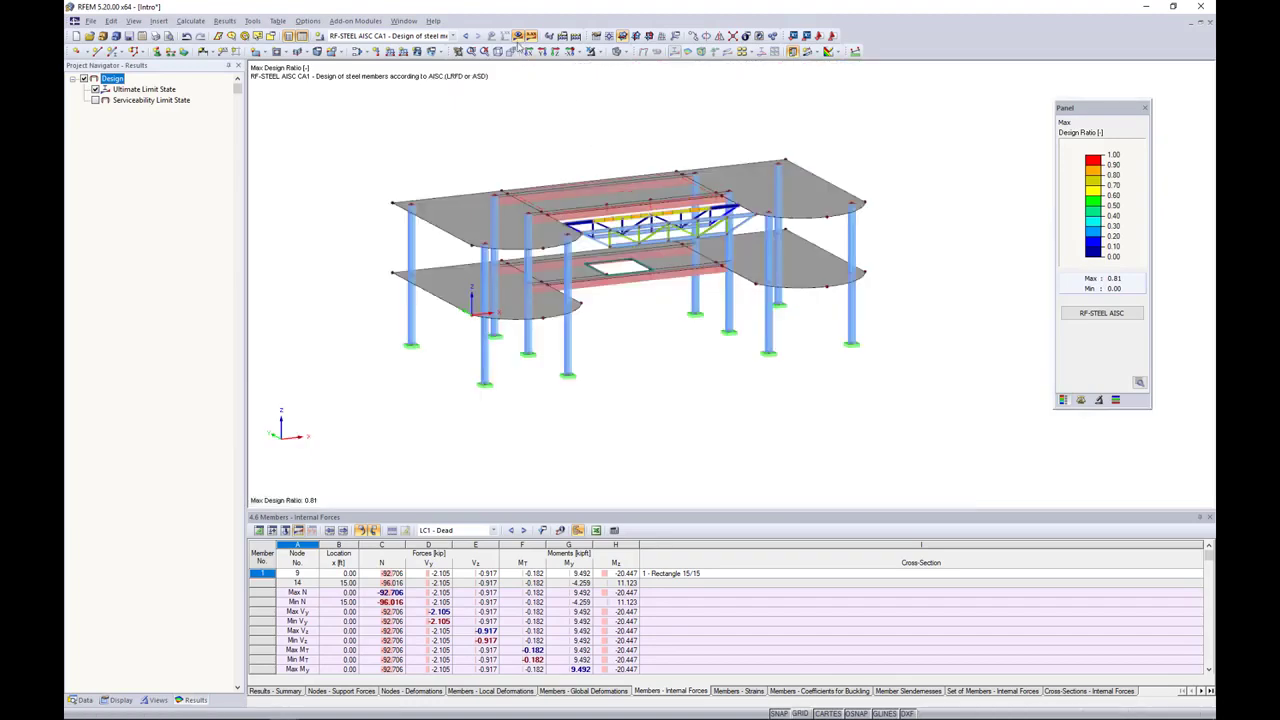
{"action": "left_click", "coordinate": [518, 36]}
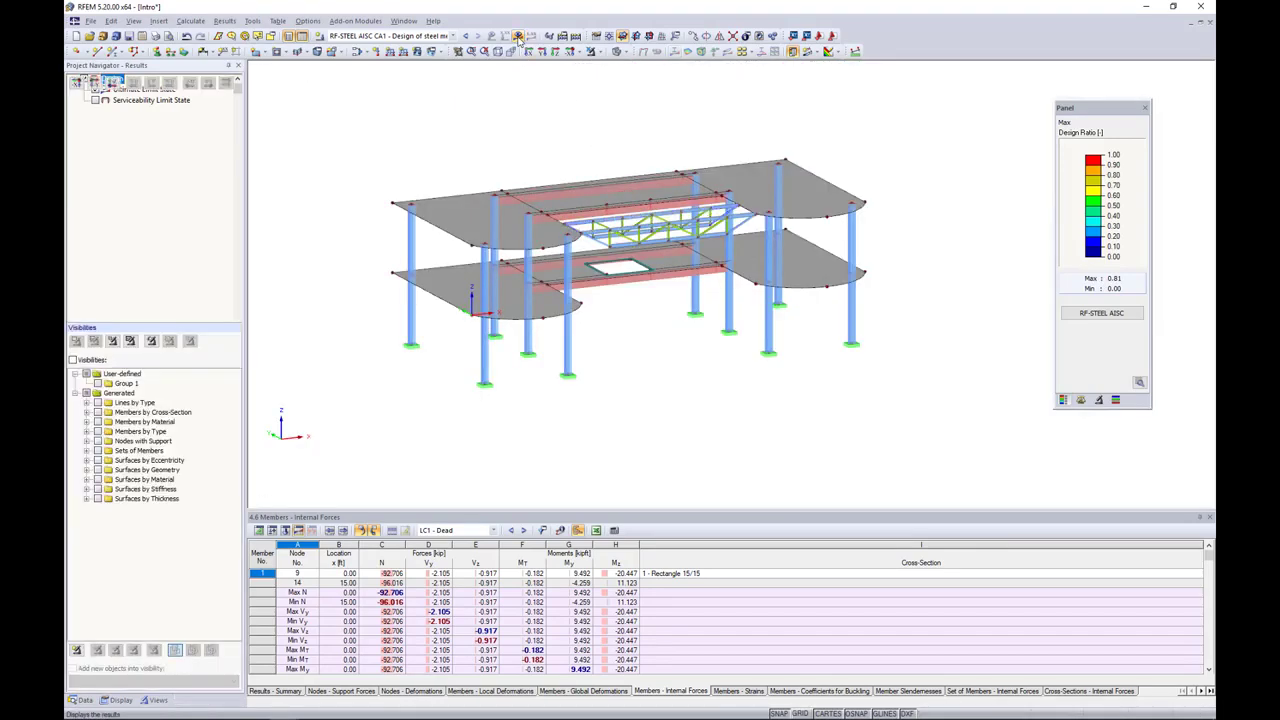
{"action": "middle_click_drag", "start_coordinate": [620, 135], "coordinate": [594, 139]}
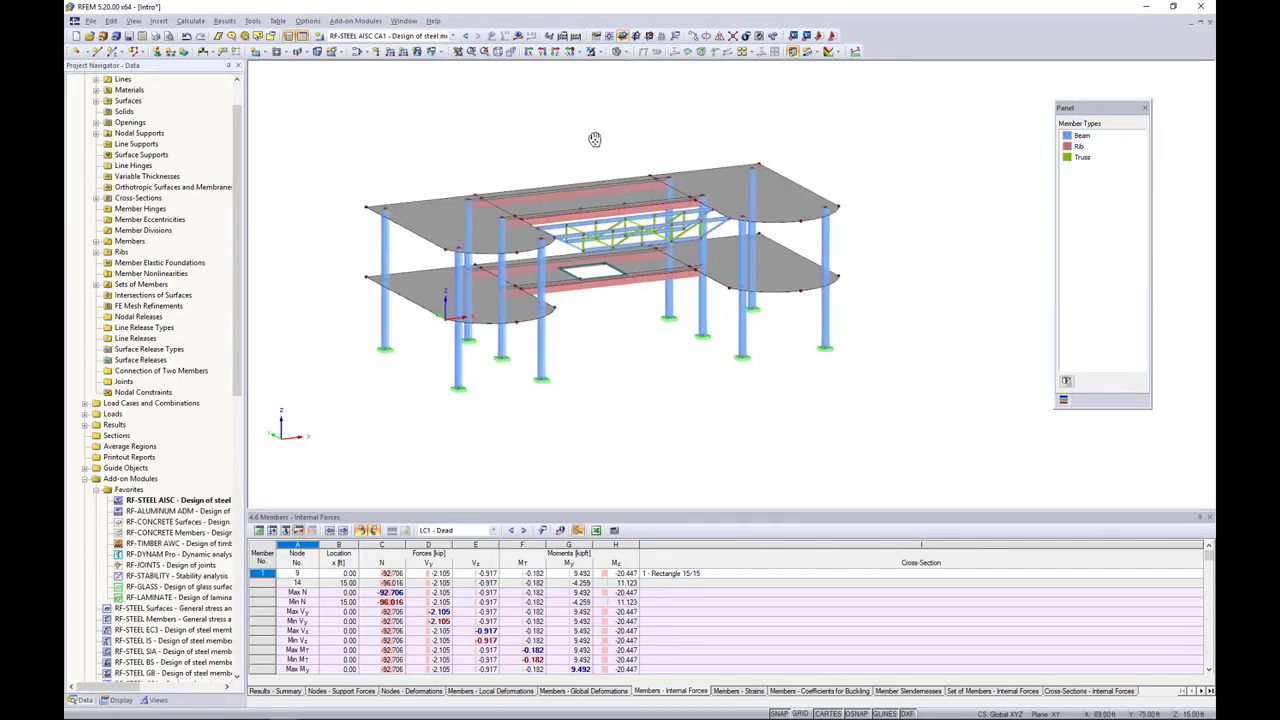
{"action": "scroll", "coordinate": [579, 306], "scroll_direction": "up", "scroll_amount": 3}
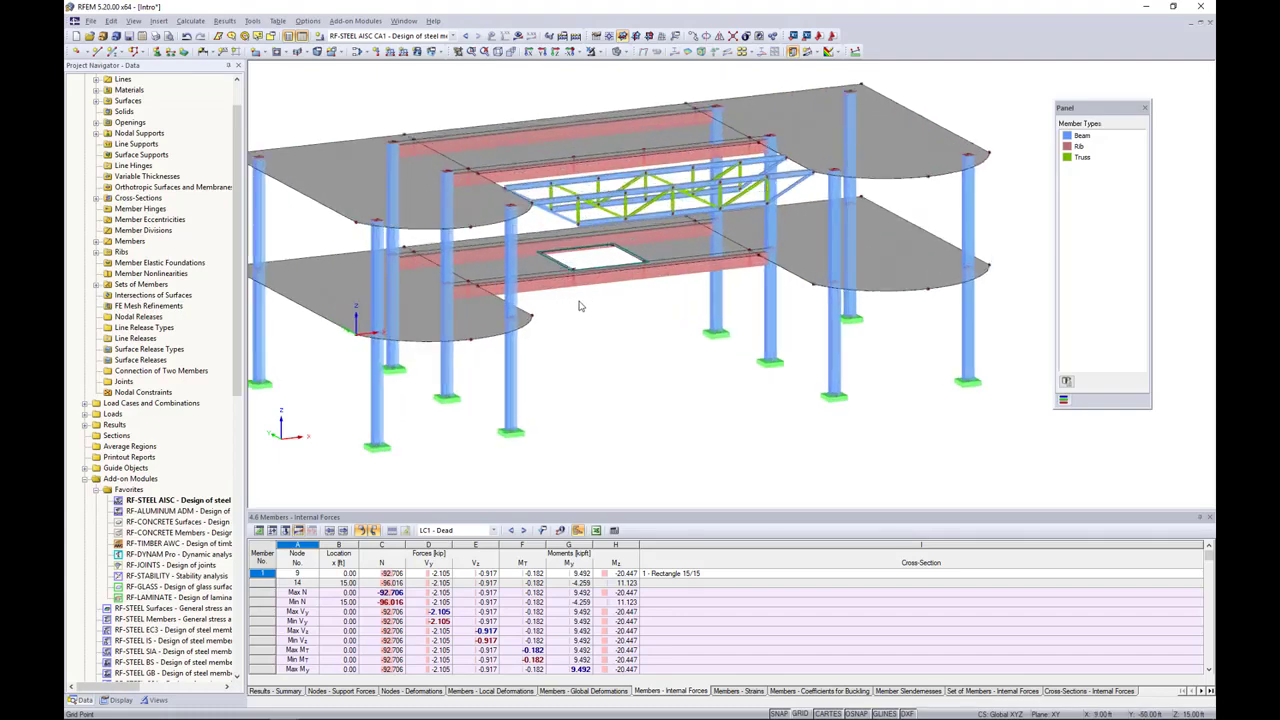
{"action": "scroll", "coordinate": [590, 325], "scroll_direction": "up", "scroll_amount": 3}
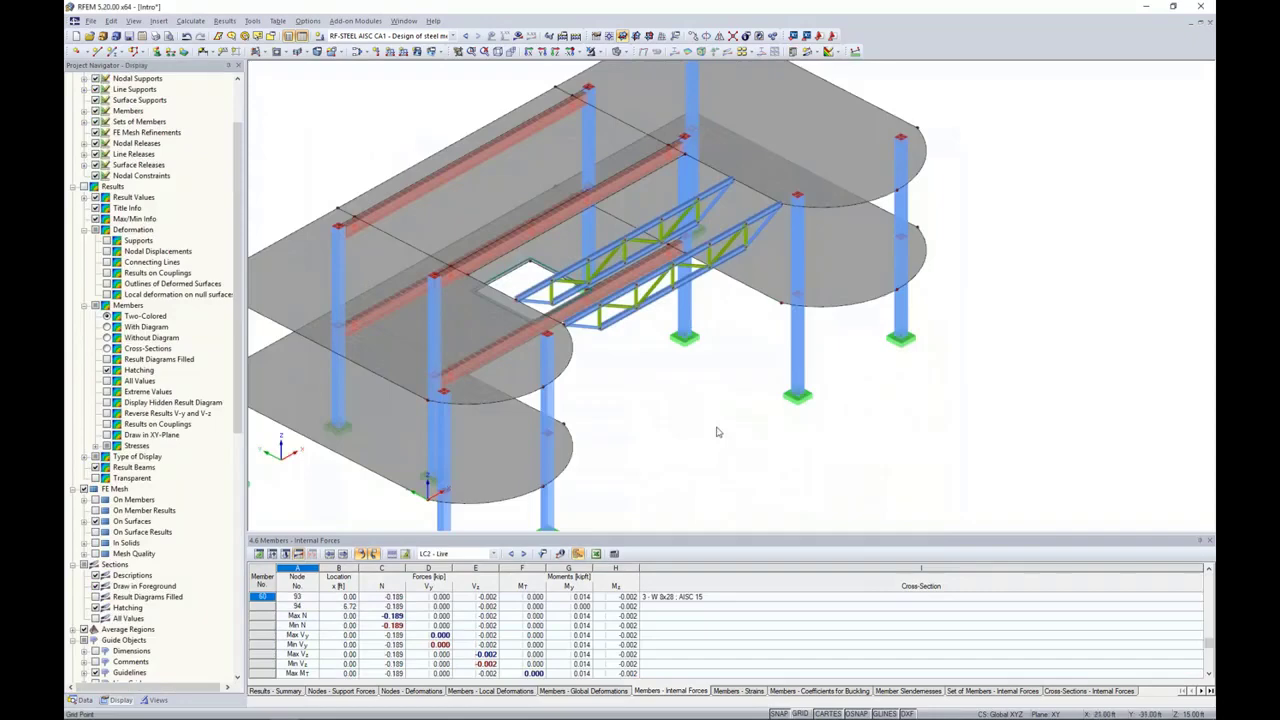
{"action": "middle_click_drag", "start_coordinate": [714, 434], "coordinate": [600, 354], "text": "ctrl"}
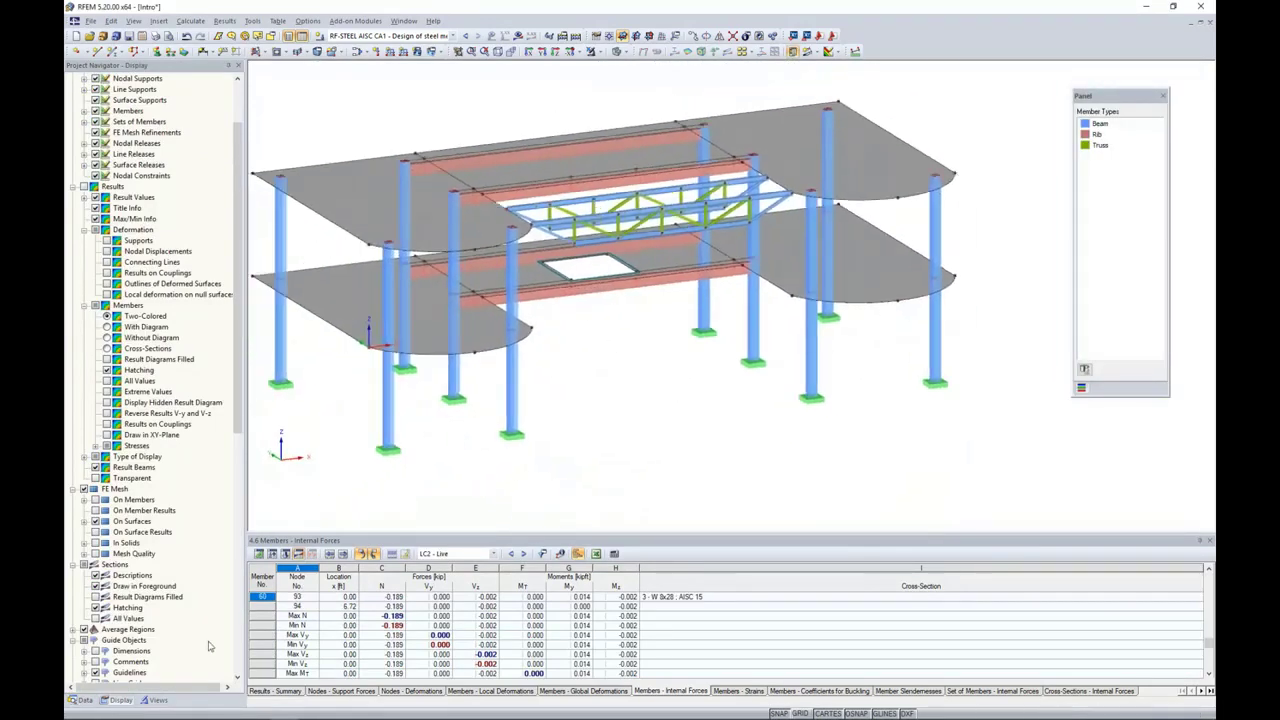
Step: Open the RF-CONCRETE Members add-on module and set the design standard to ACI 318-14
{"action": "left_click", "coordinate": [88, 700]}
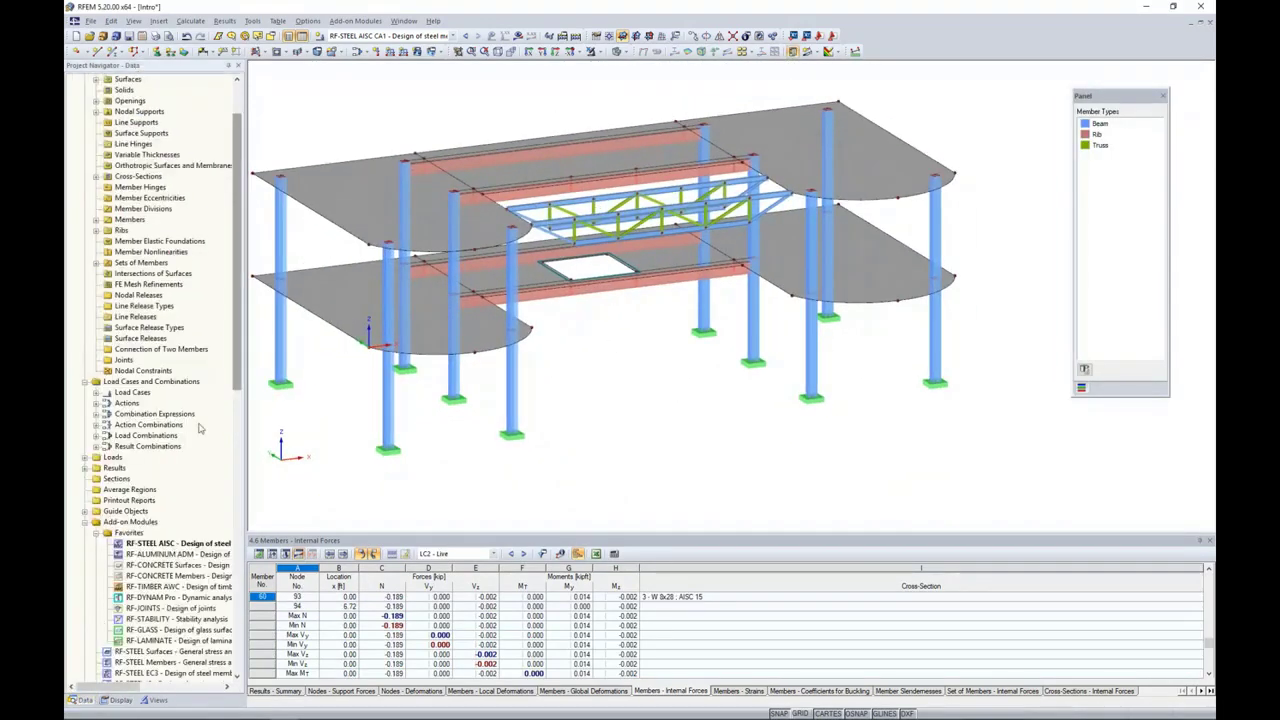
{"action": "scroll", "coordinate": [199, 428], "scroll_direction": "down", "scroll_amount": 3}
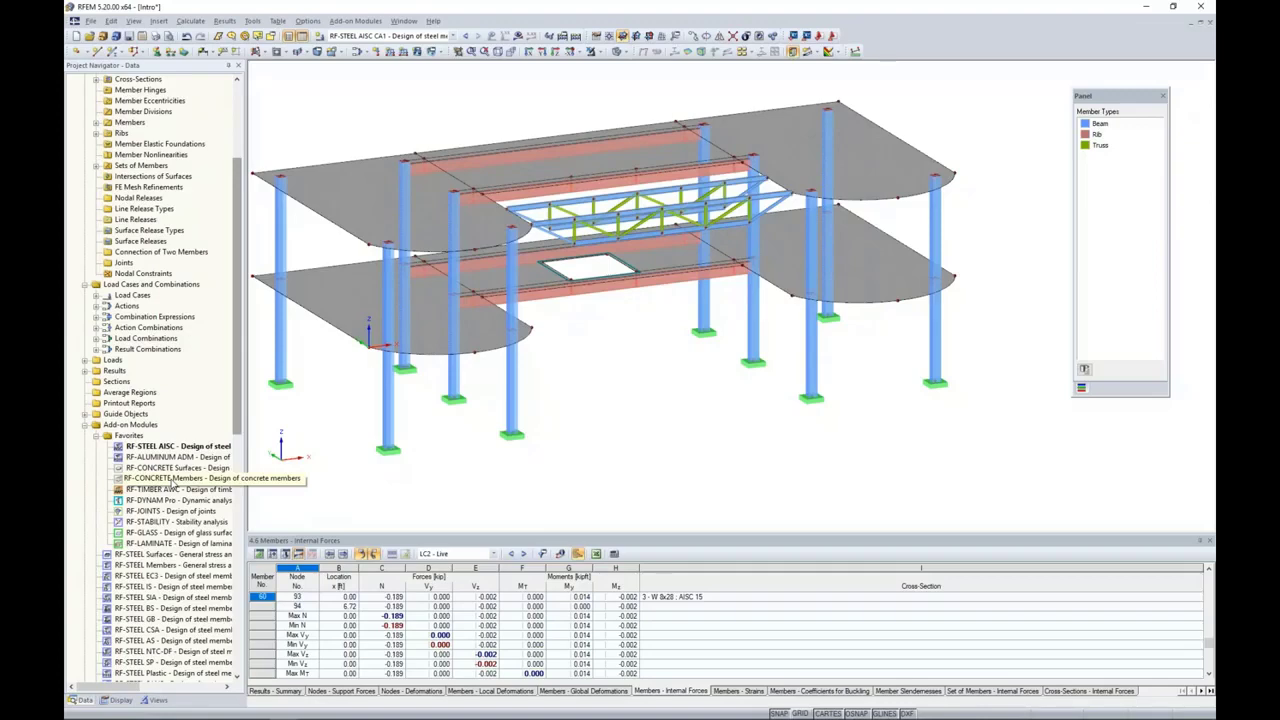
{"action": "double_click", "coordinate": [148, 484]}
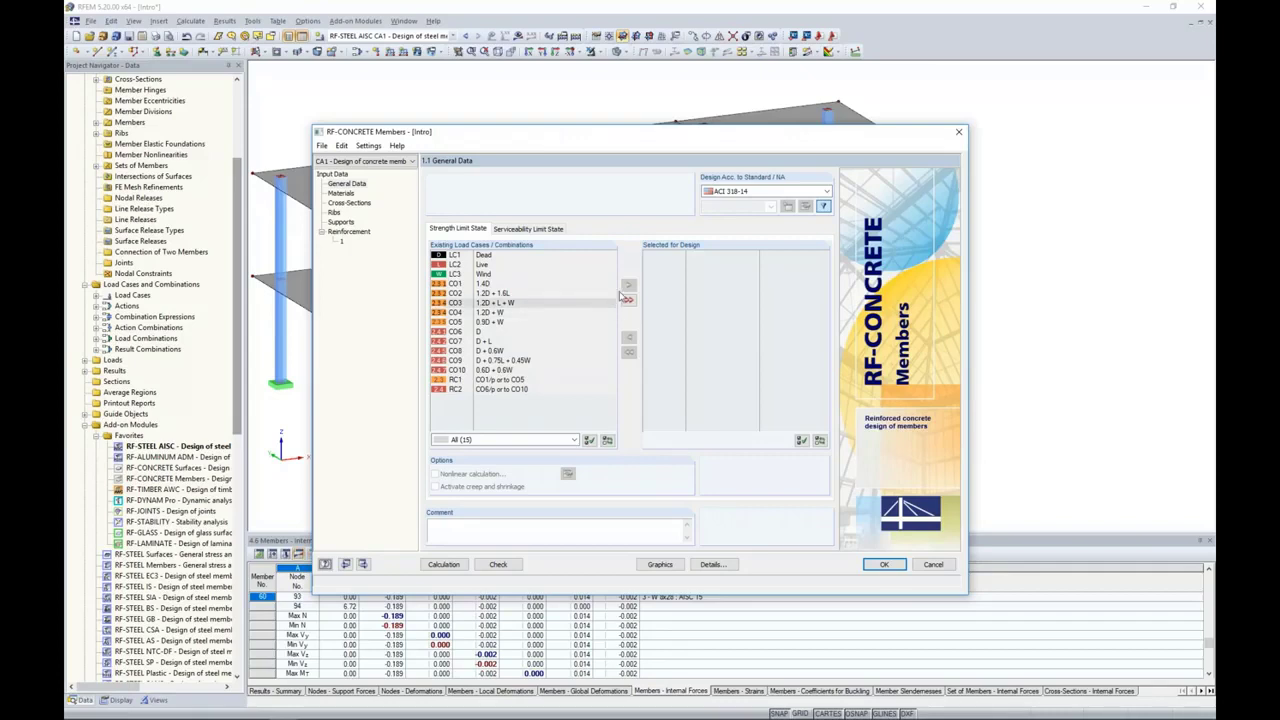
{"action": "left_click", "coordinate": [740, 191]}
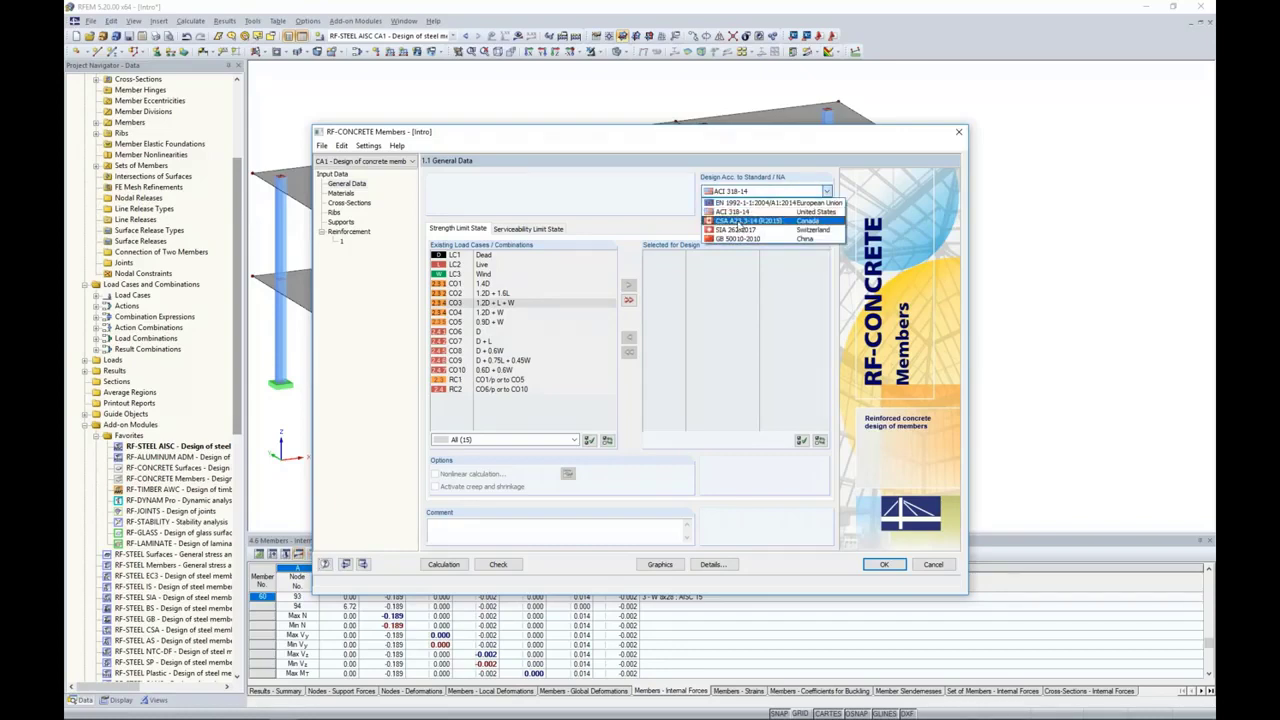
{"action": "left_click", "coordinate": [733, 211]}
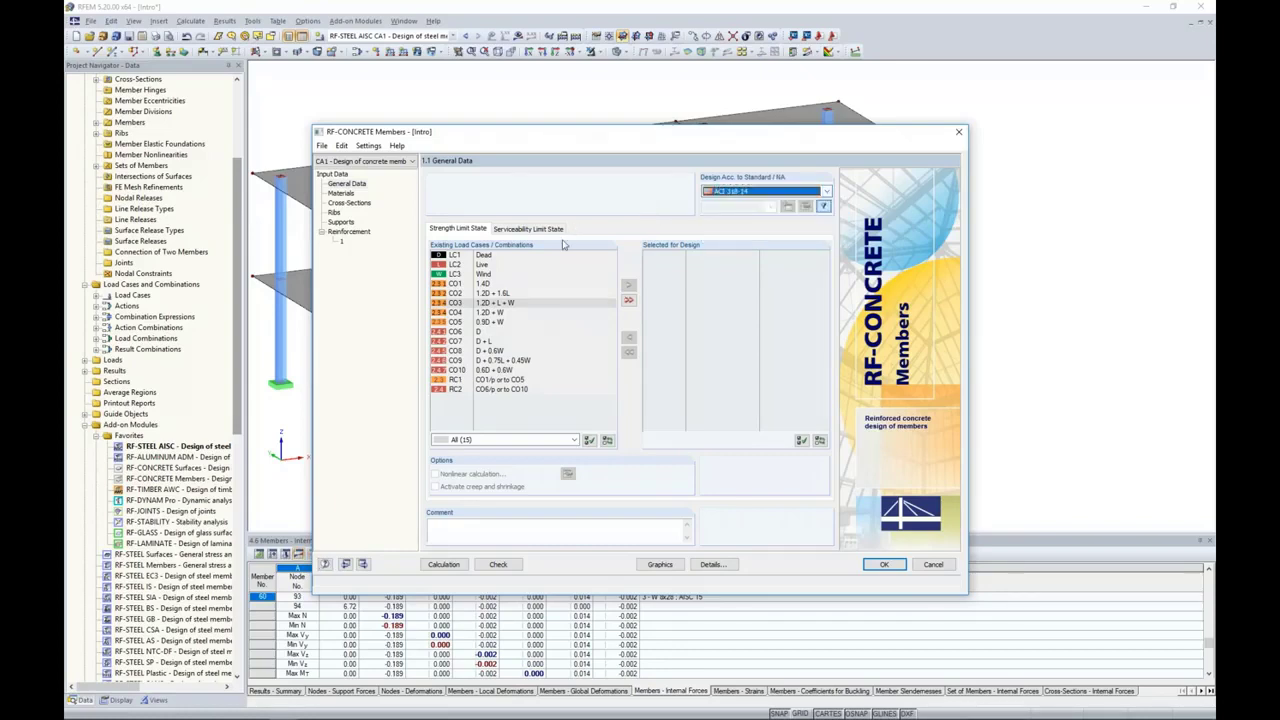
Step: Select load combinations CO1 to CO5 for the concrete members' strength limit state design
{"action": "left_click", "coordinate": [487, 285]}
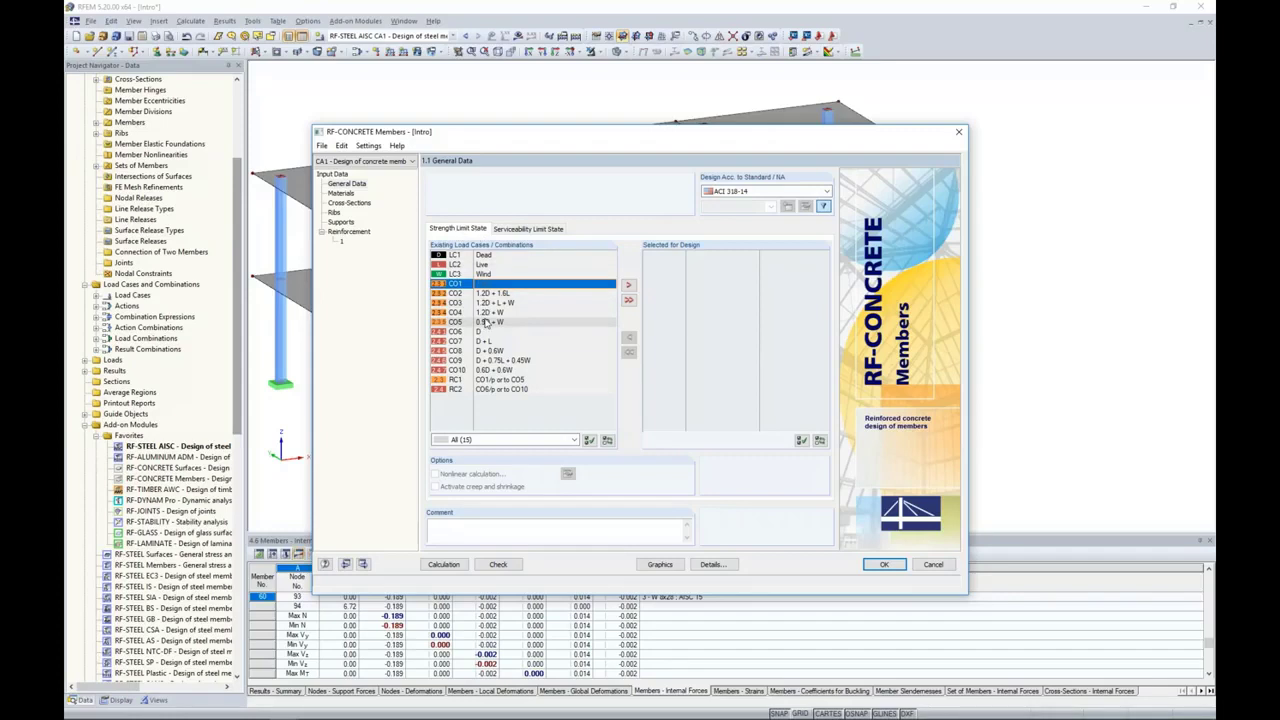
{"action": "left_click", "coordinate": [486, 322], "text": "shift"}
{"action": "left_click", "coordinate": [629, 286]}
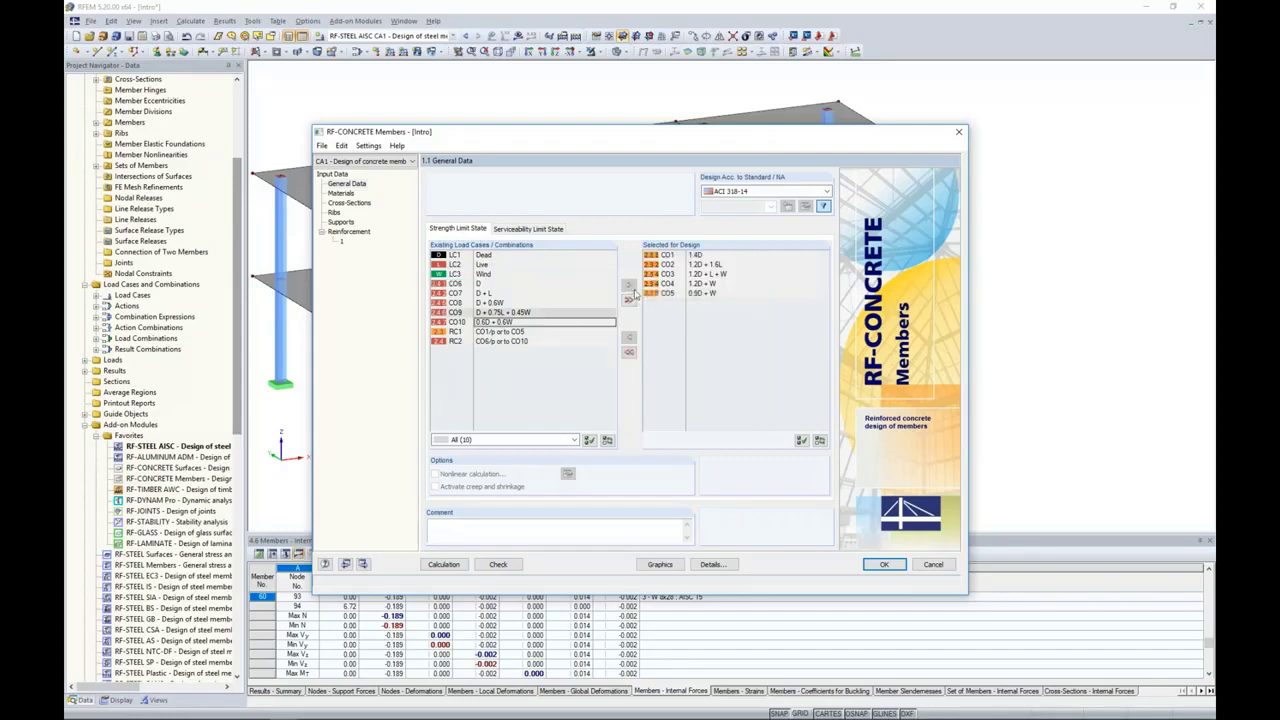
Step: Select load combinations CO6 to CO10 for the concrete members' serviceability limit state design
{"action": "left_click", "coordinate": [540, 229]}
{"action": "left_click", "coordinate": [479, 333]}
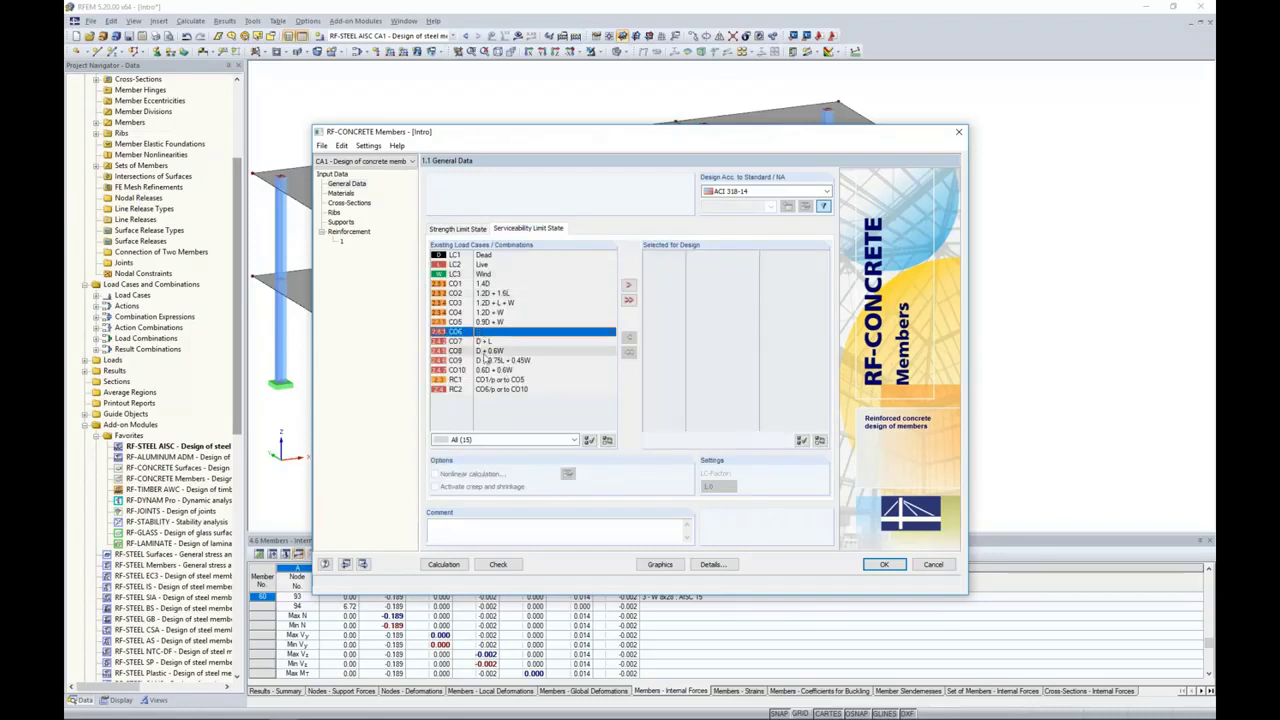
{"action": "left_click", "coordinate": [483, 370], "text": "shift"}
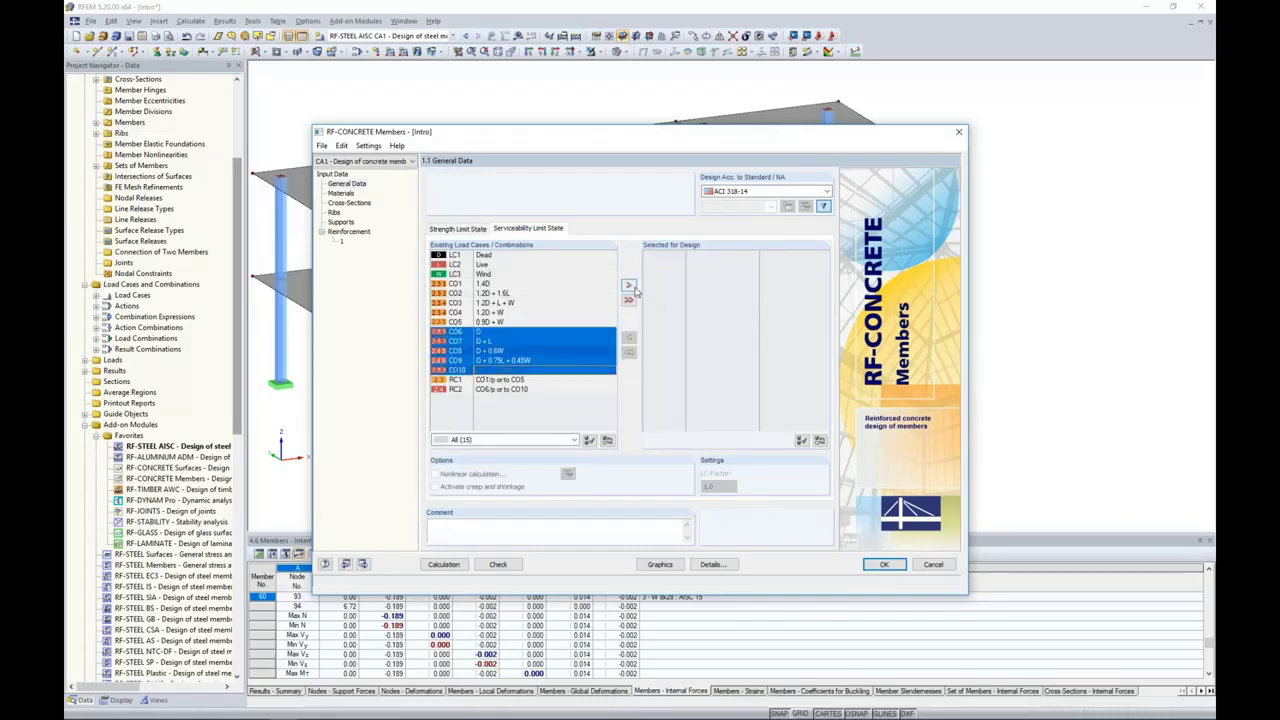
{"action": "left_click", "coordinate": [628, 285]}
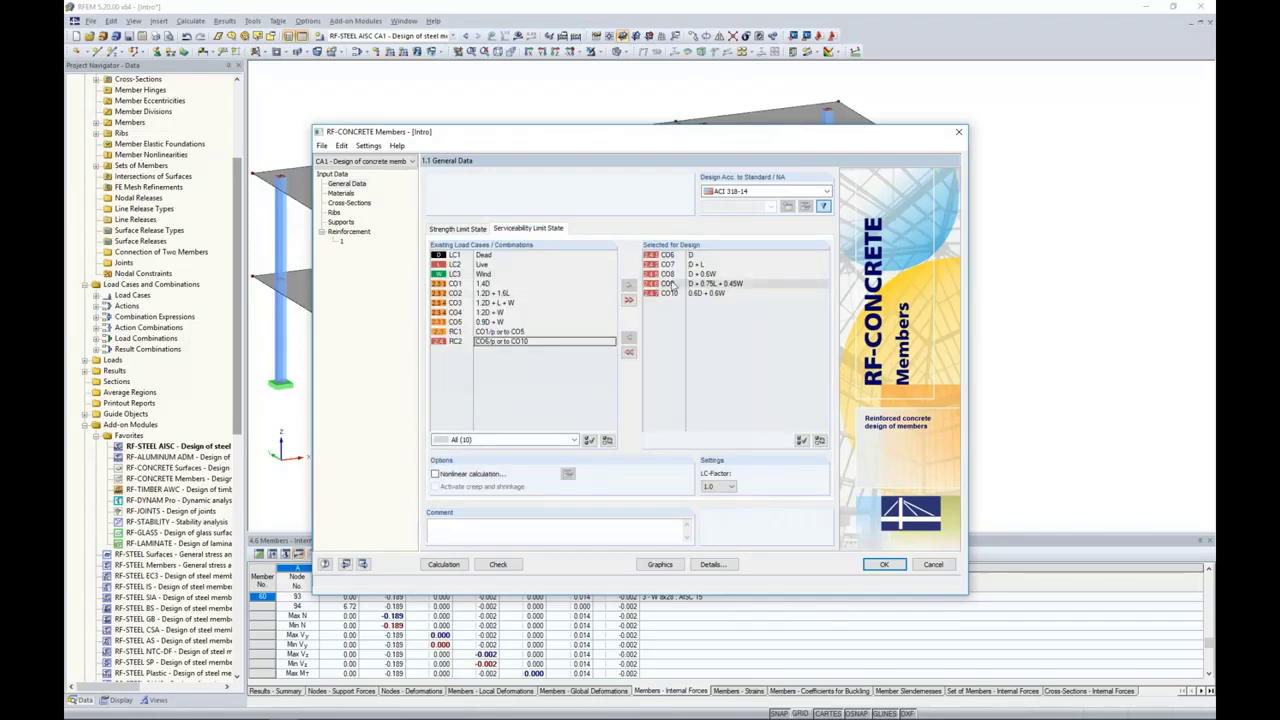
Step: Review the concrete design's materials, the Rectangle 15/15 and 10/20 cross-sections, and the rib effective widths
{"action": "left_click", "coordinate": [342, 194]}
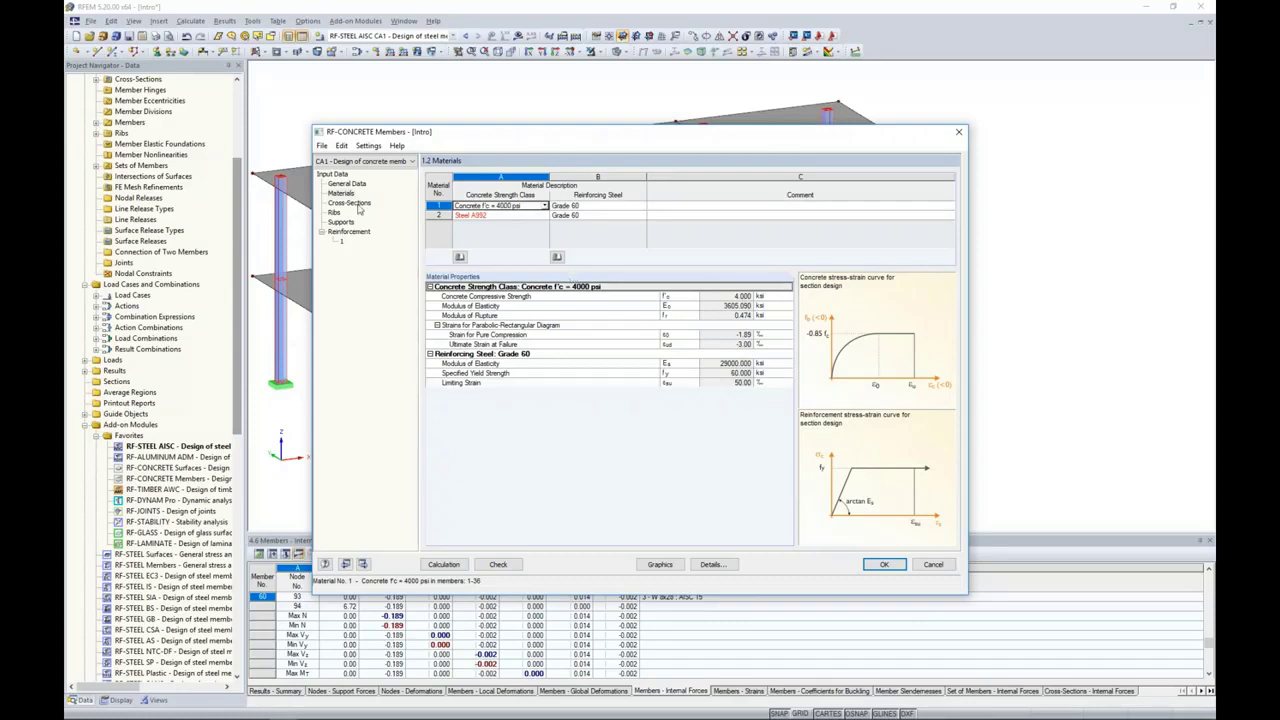
{"action": "left_click", "coordinate": [355, 204]}
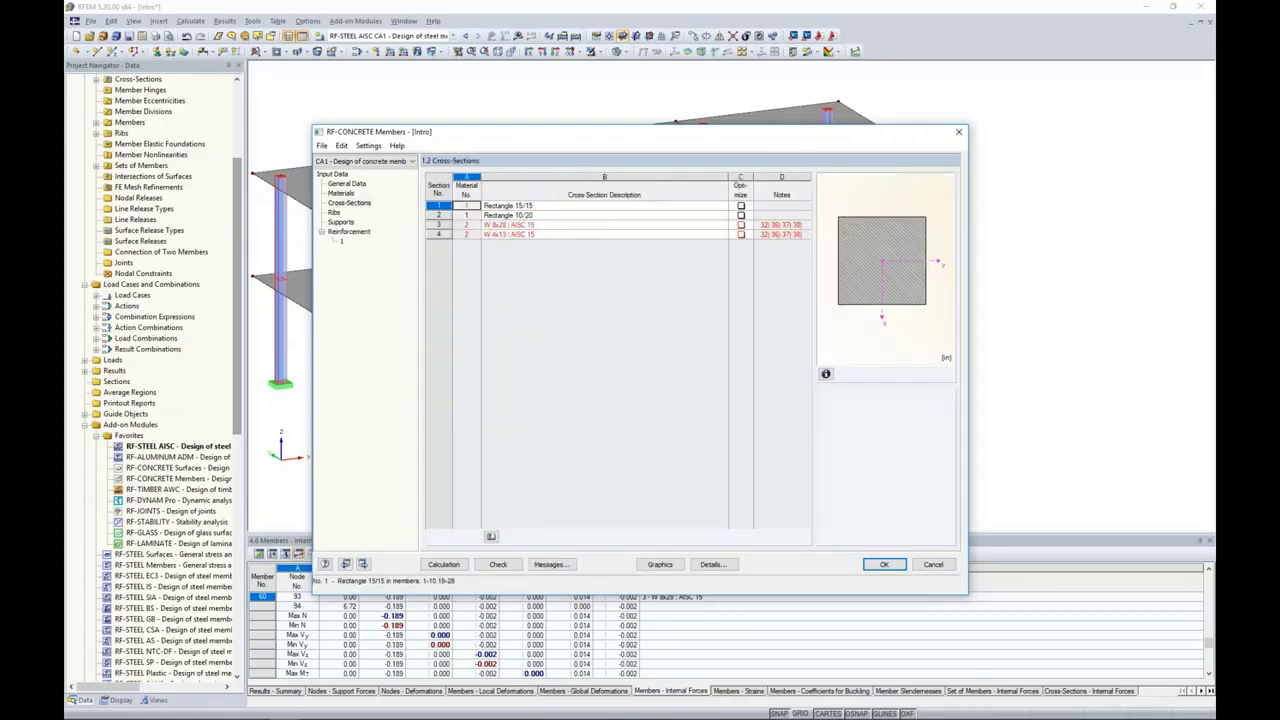
{"action": "left_click", "coordinate": [511, 214]}
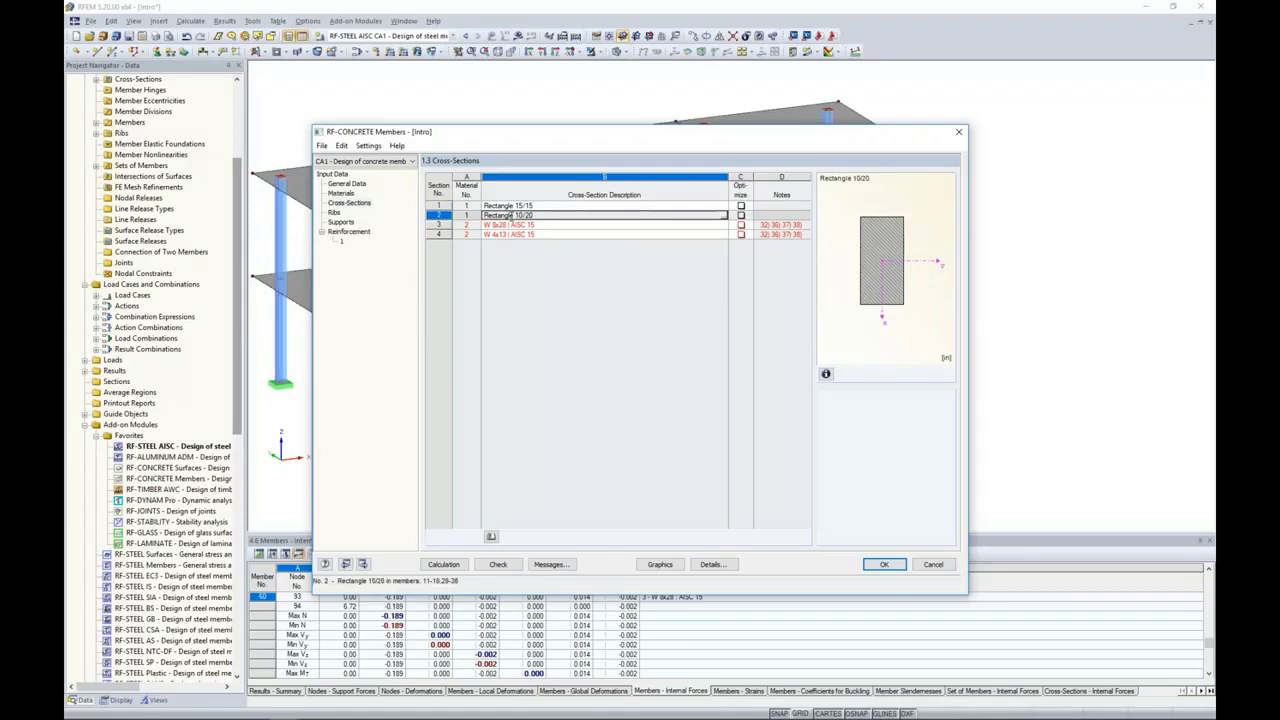
{"action": "left_click", "coordinate": [335, 212]}
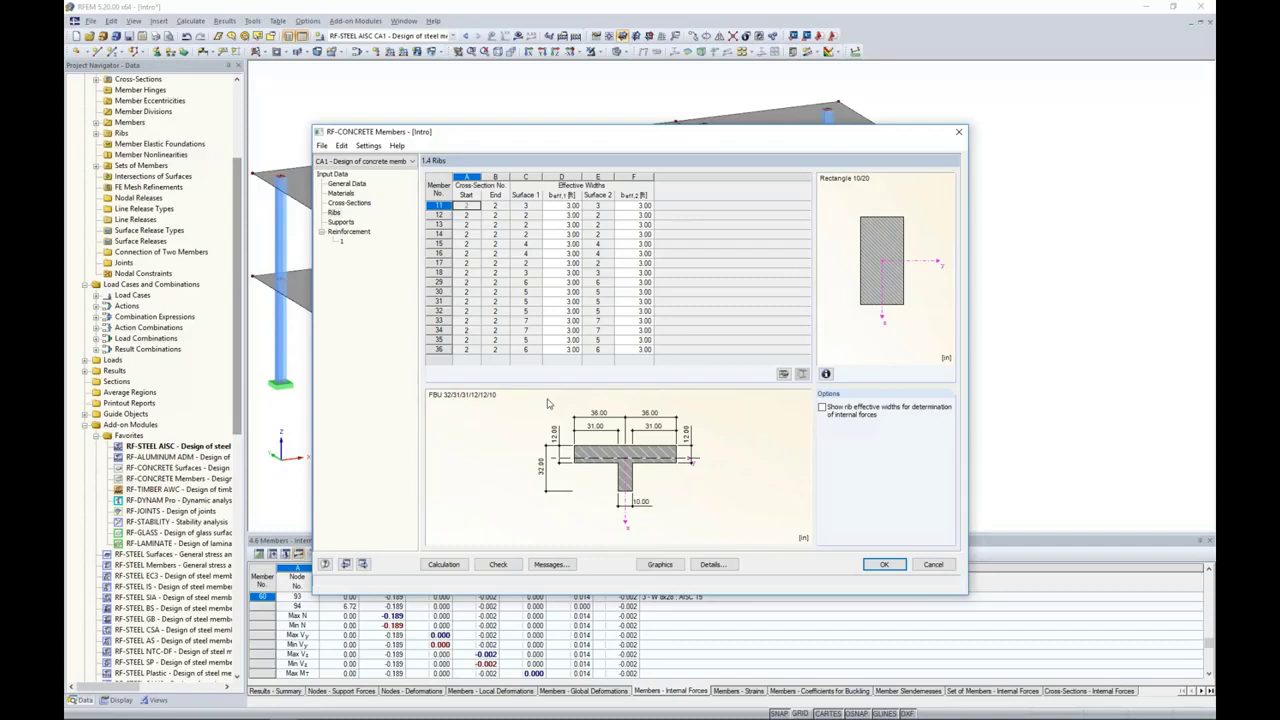
Step: Set the reinforcement group's possible longitudinal bars to #5 and #6 and its tie and stirrup bars to #4
{"action": "left_click", "coordinate": [352, 233]}
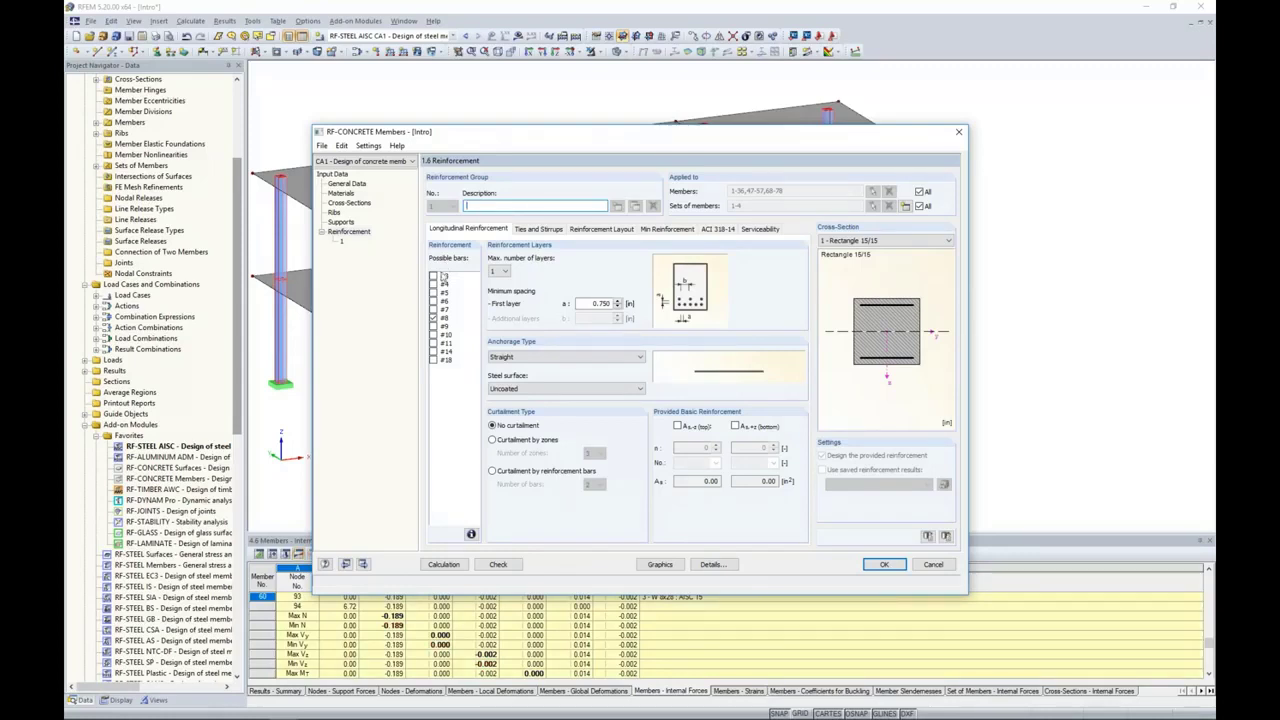
{"action": "left_click", "coordinate": [433, 297]}
{"action": "left_click", "coordinate": [433, 310]}
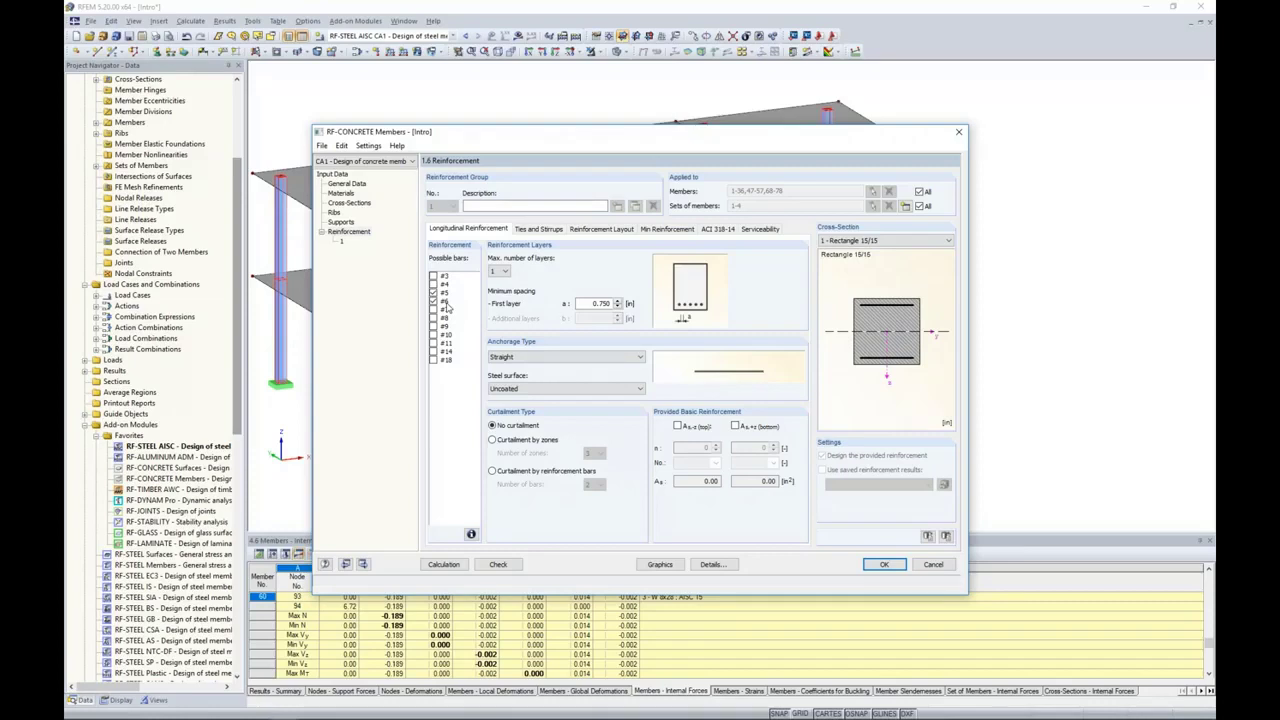
{"action": "left_click", "coordinate": [526, 232]}
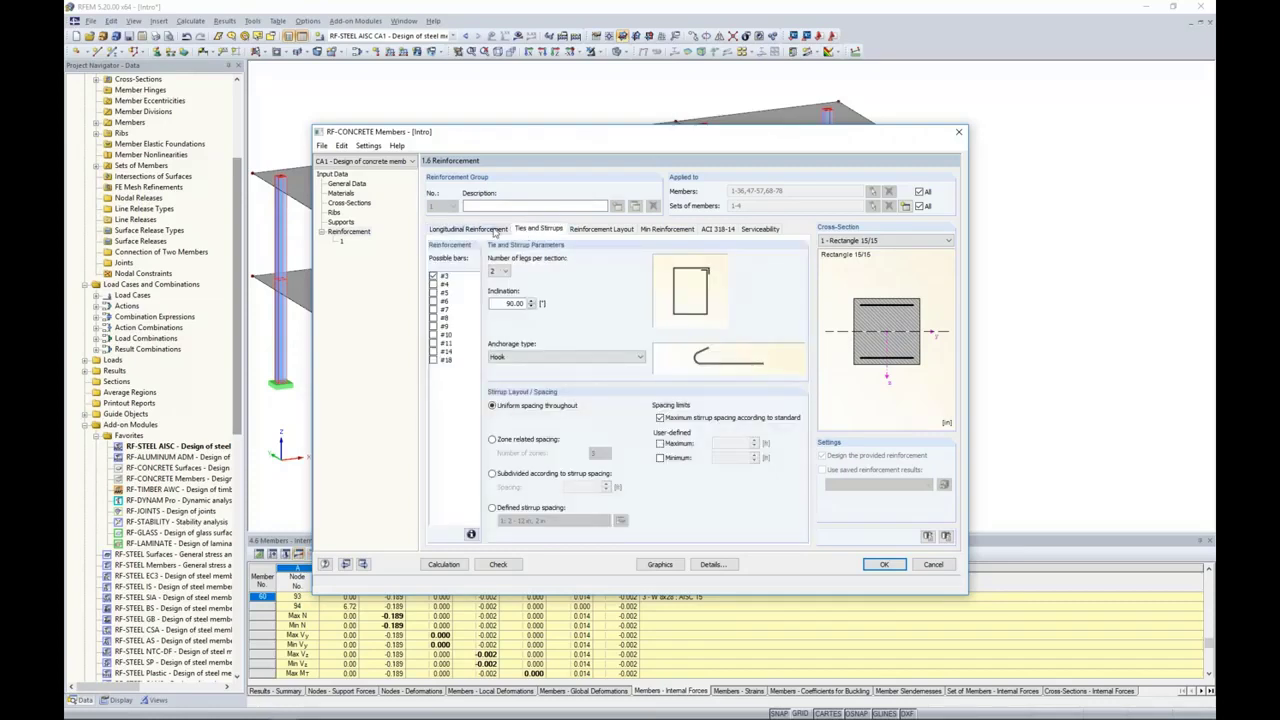
{"action": "left_click", "coordinate": [434, 284]}
Step: Restrict the reinforcement group to column members 2 and 20, with no sets of members assigned
{"action": "left_click", "coordinate": [920, 191]}
{"action": "left_click", "coordinate": [920, 206]}
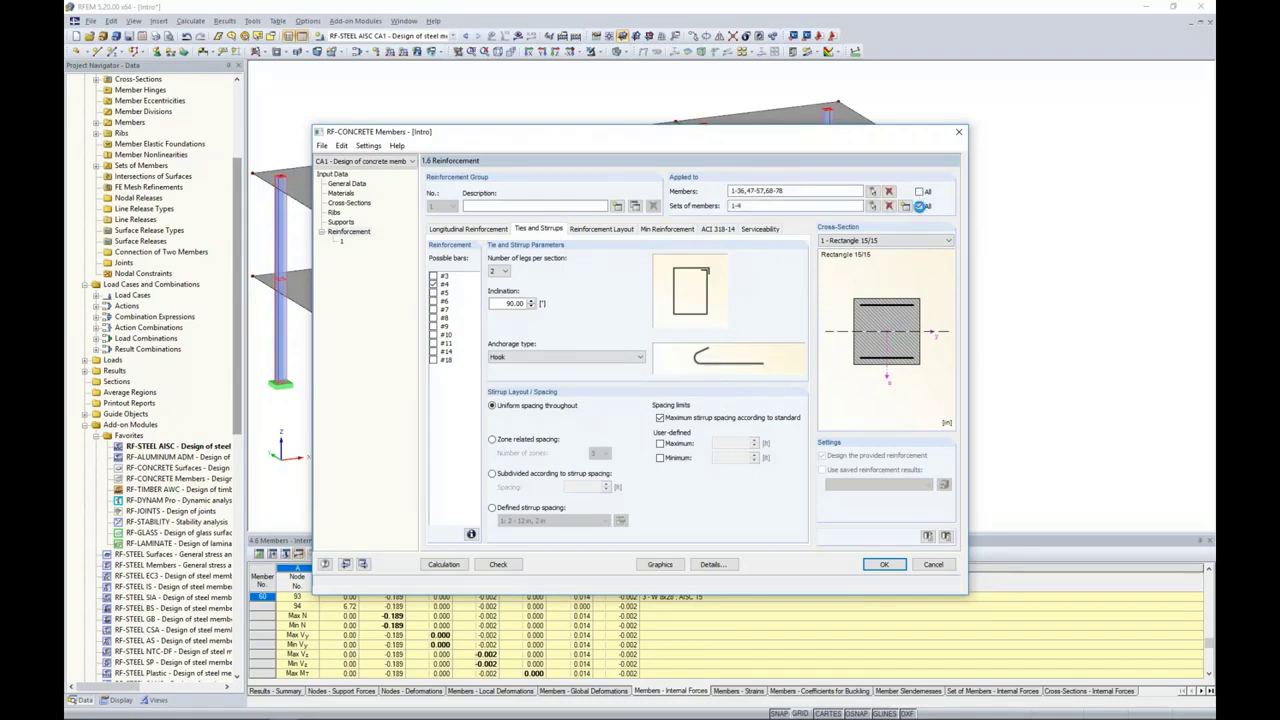
{"action": "left_click", "coordinate": [890, 191]}
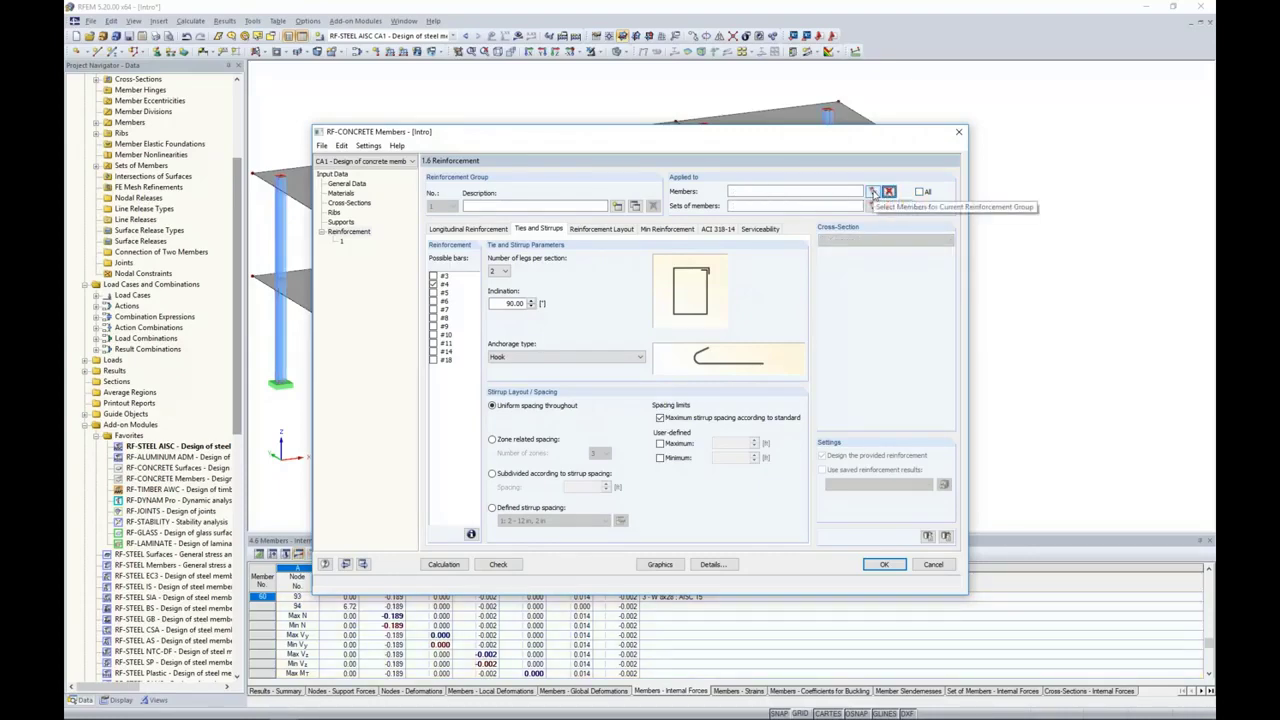
{"action": "left_click", "coordinate": [873, 192]}
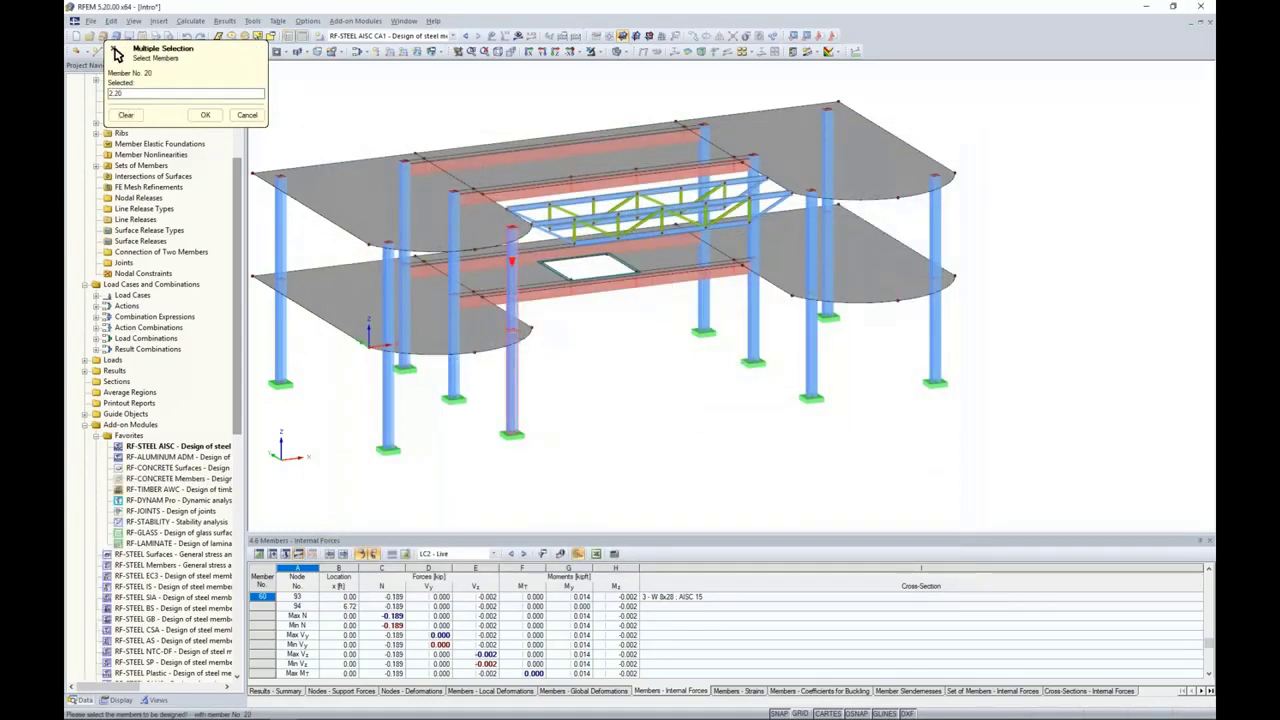
{"action": "left_click", "coordinate": [204, 115]}
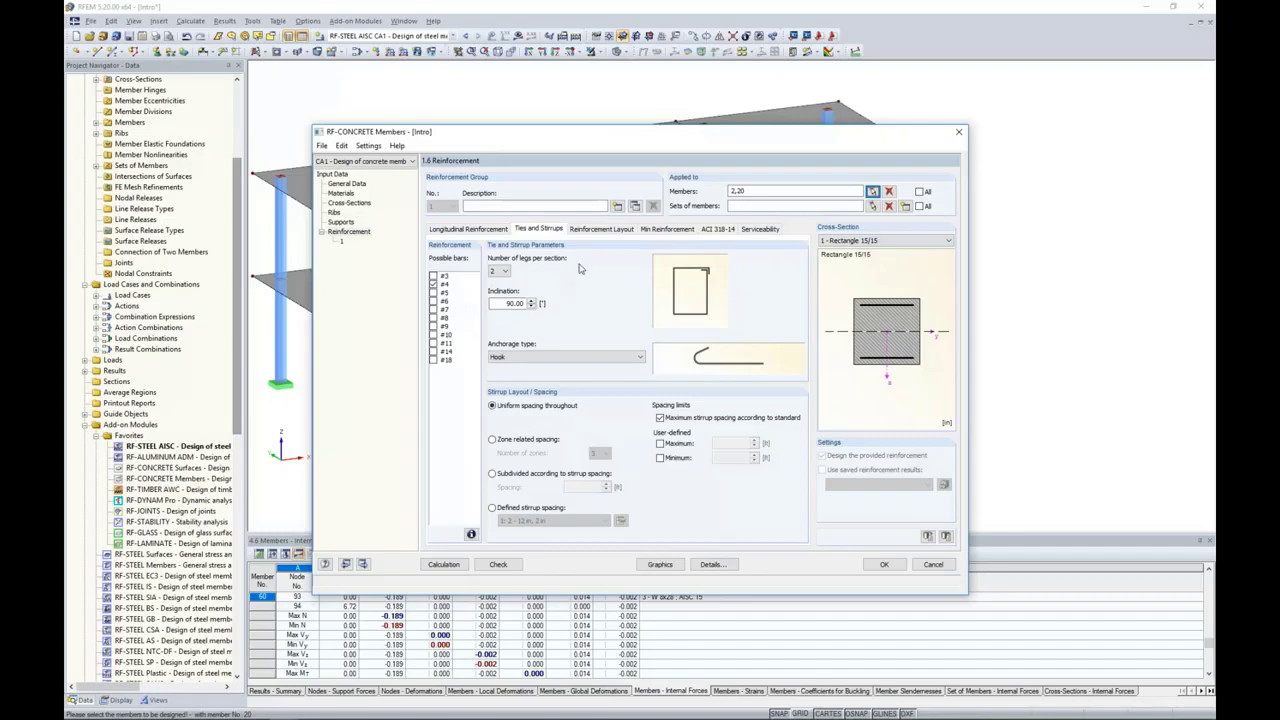
Step: Set the reinforcement layout to Uniformly surrounding and check the minimum reinforcement and ACI 318-14 settings
{"action": "left_click", "coordinate": [602, 231]}
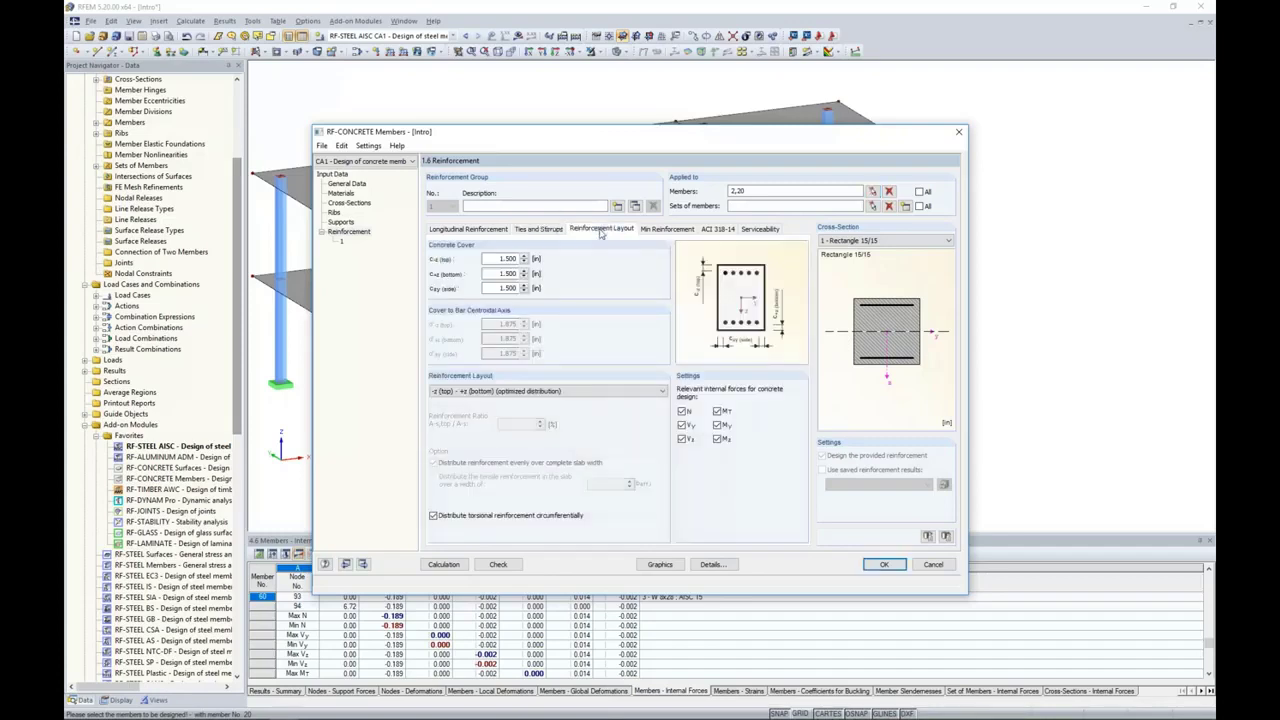
{"action": "left_click", "coordinate": [538, 392]}
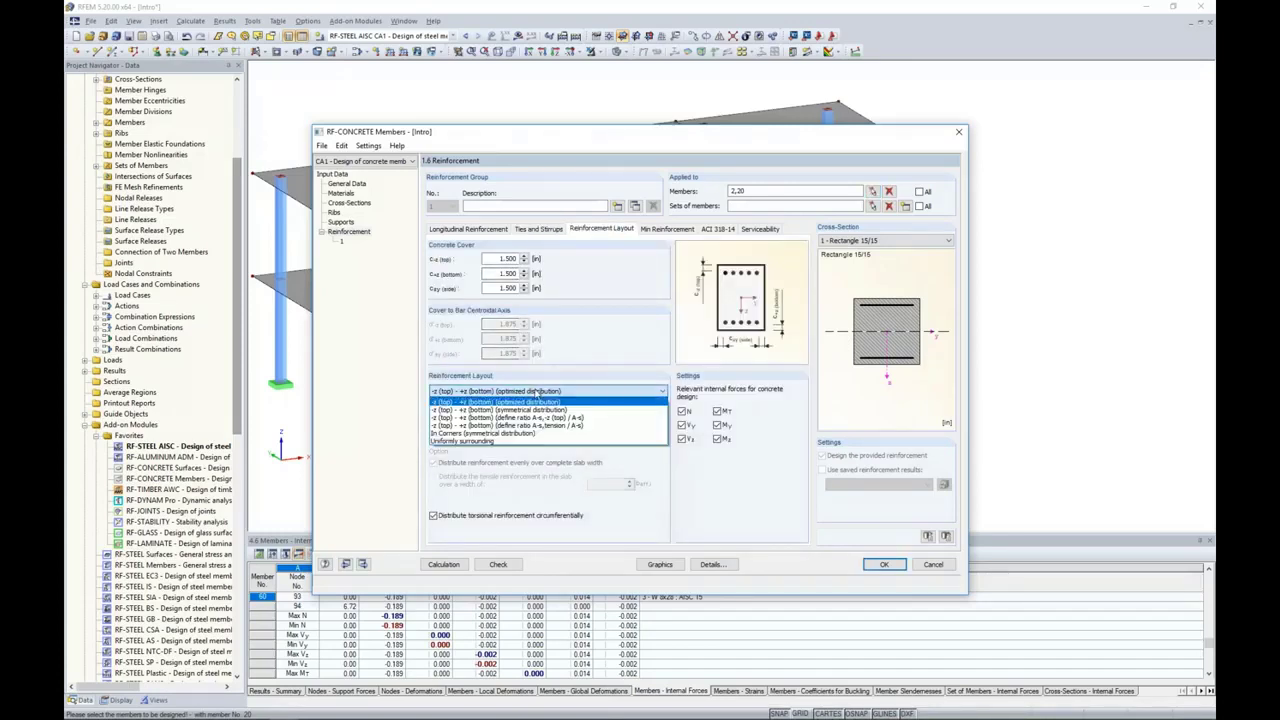
{"action": "left_click", "coordinate": [497, 441]}
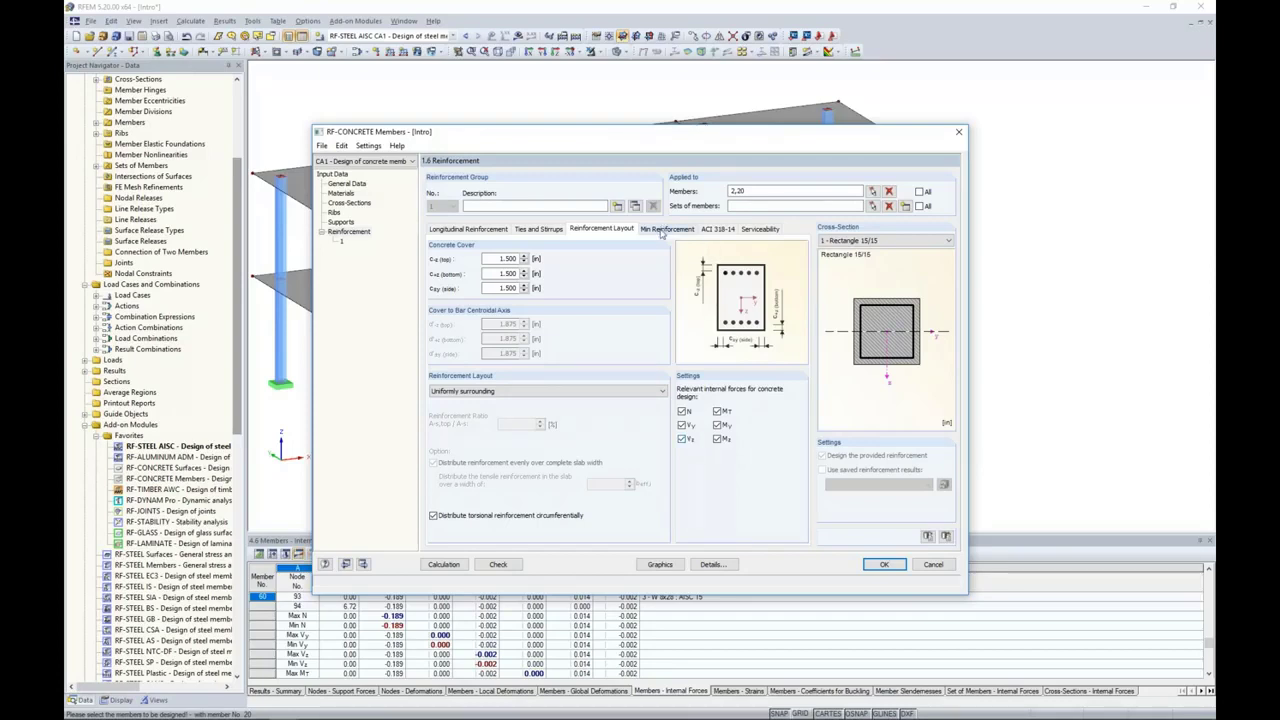
{"action": "left_click", "coordinate": [688, 231]}
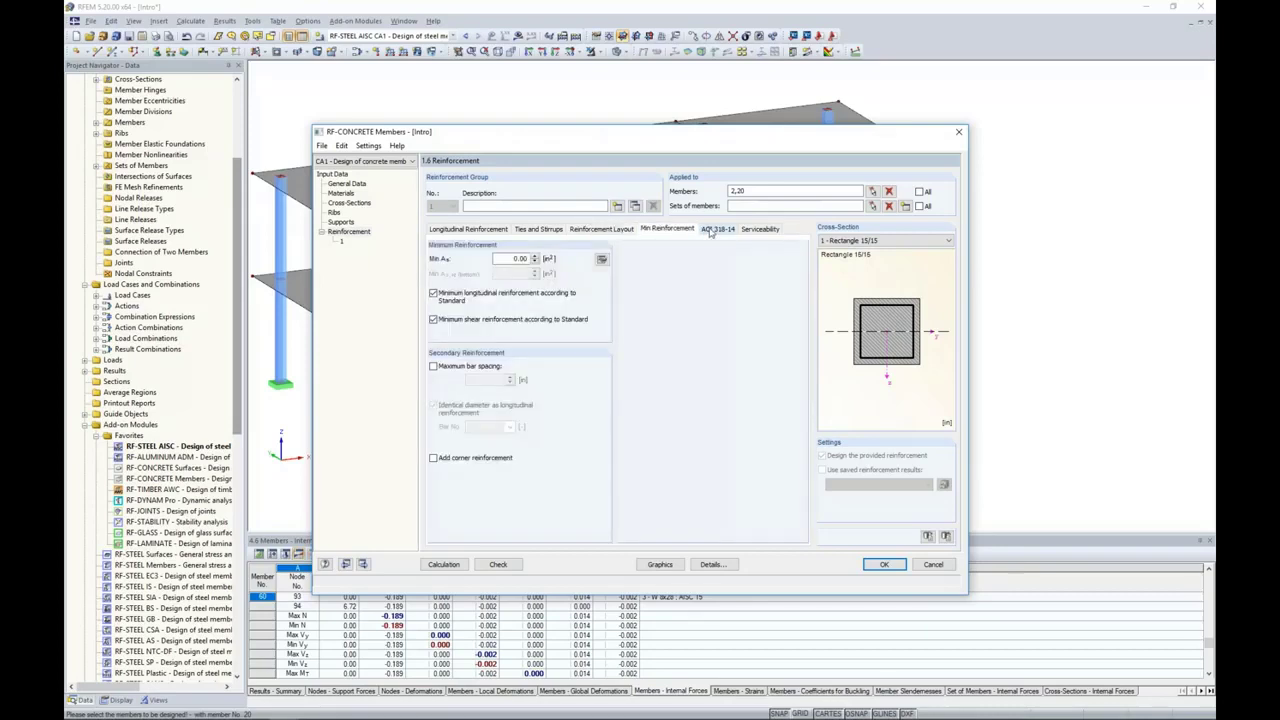
{"action": "left_click", "coordinate": [716, 229]}
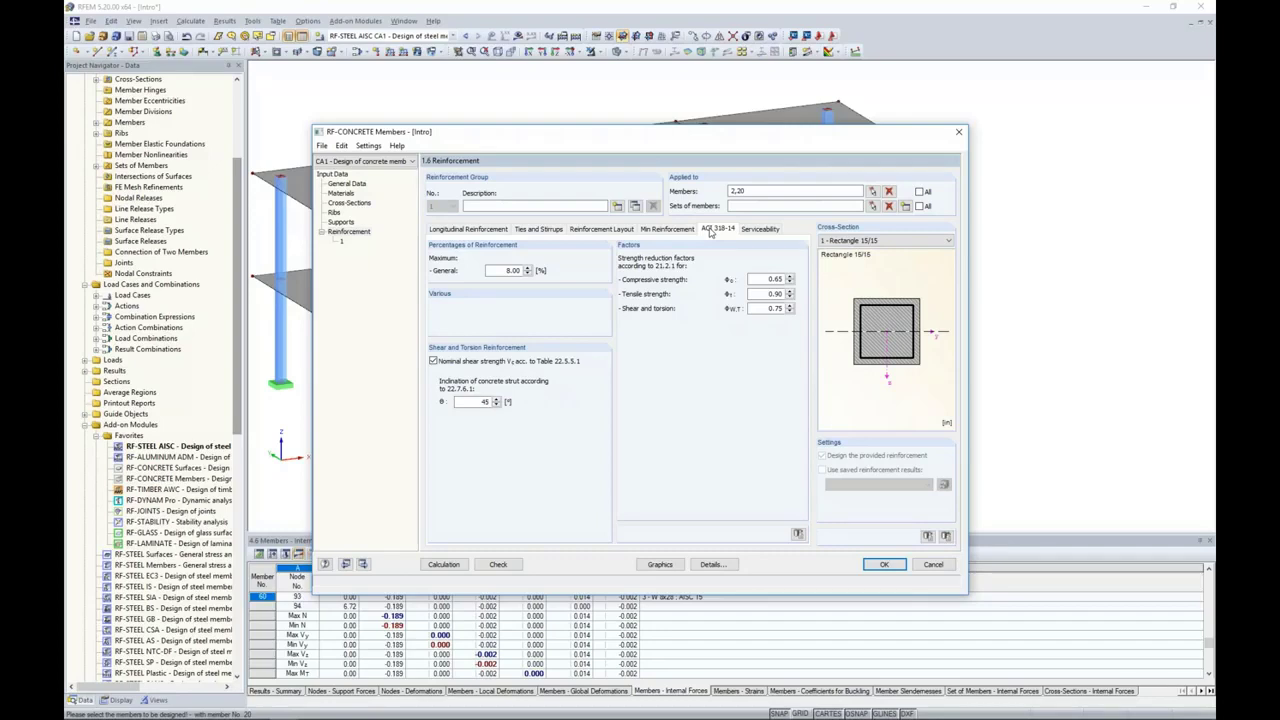
Step: Set the allowable top and bottom crack widths to 0.012 in for the humidity, moist air, soil exposure condition
{"action": "left_click", "coordinate": [757, 230]}
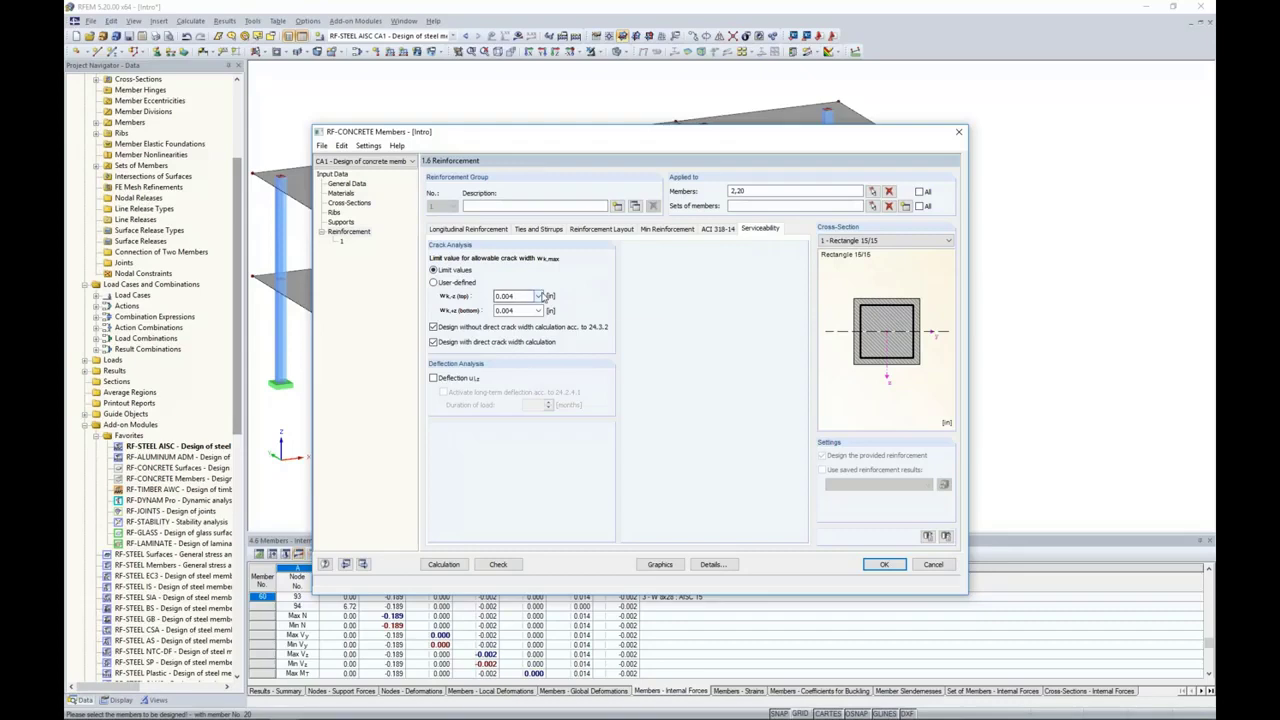
{"action": "left_click", "coordinate": [540, 297]}
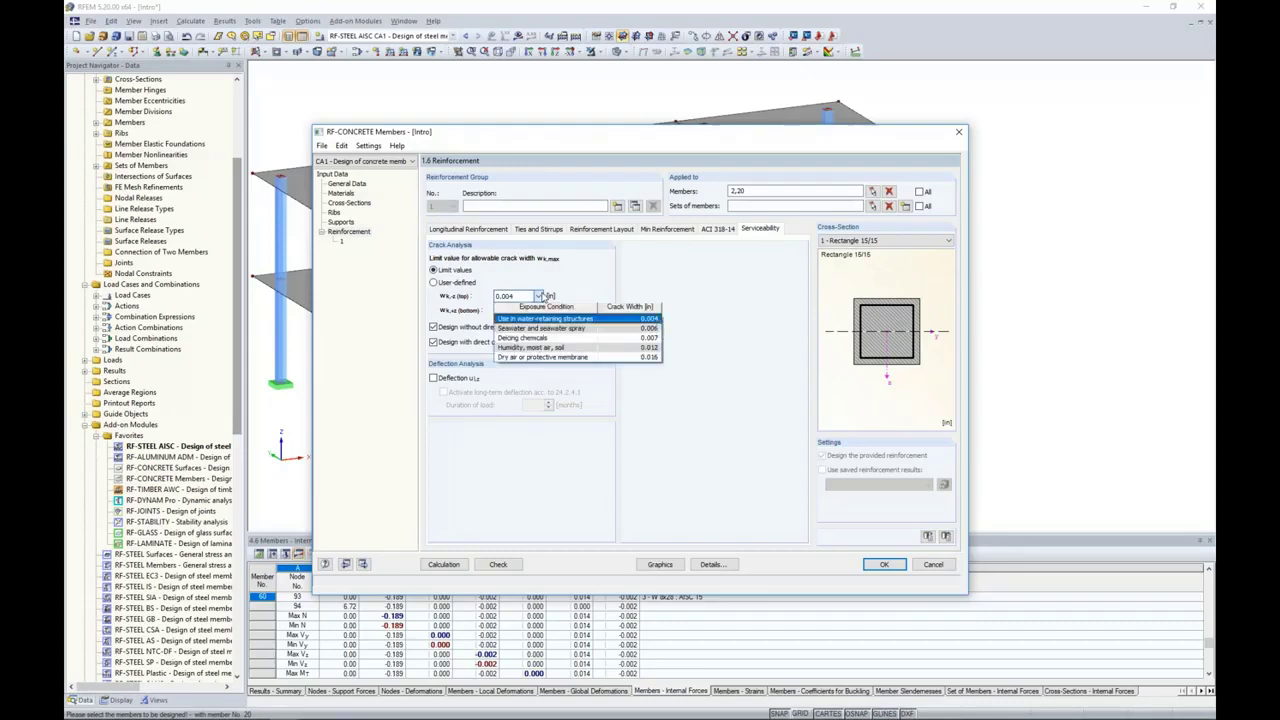
{"action": "left_click", "coordinate": [544, 347]}
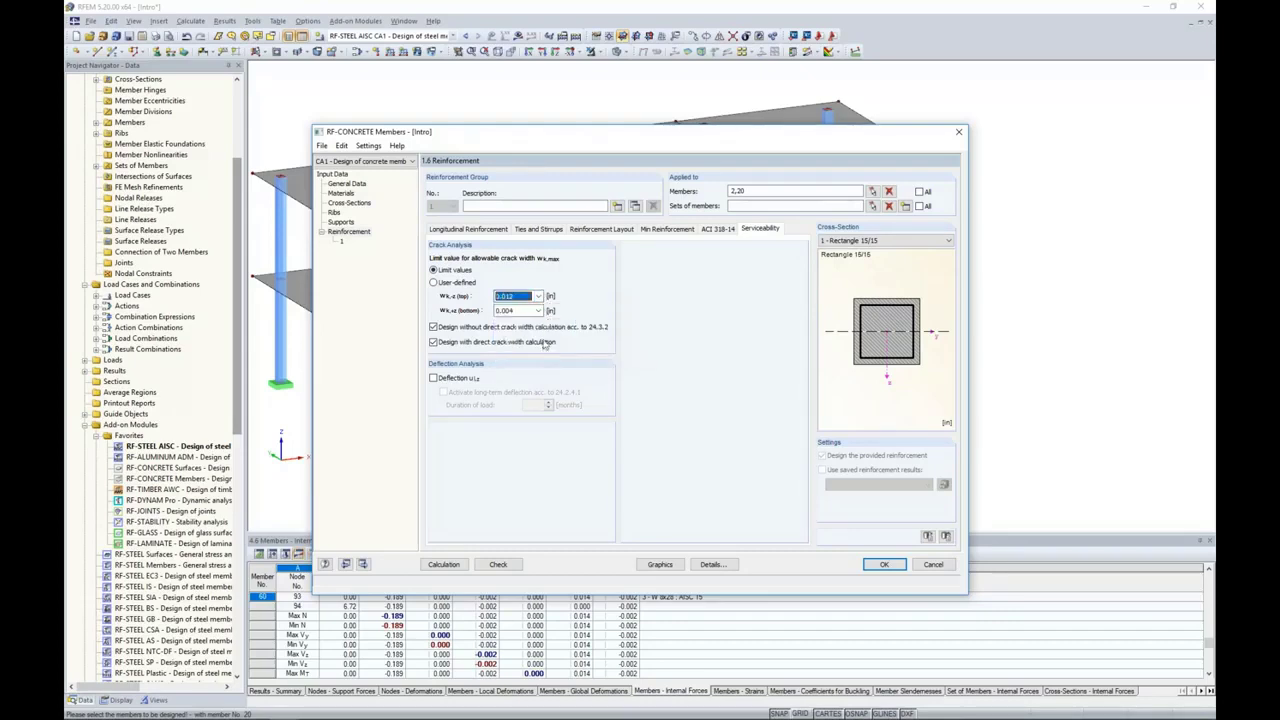
{"action": "left_click", "coordinate": [539, 311]}
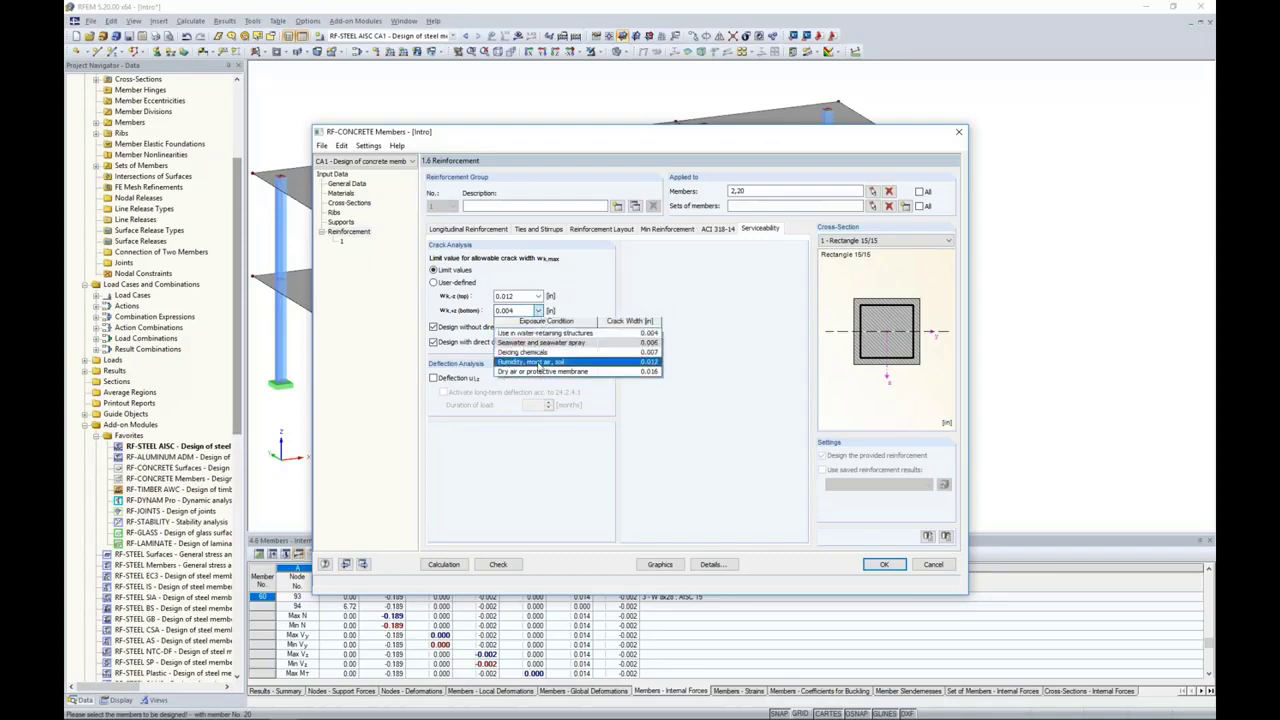
{"action": "left_click", "coordinate": [540, 364]}
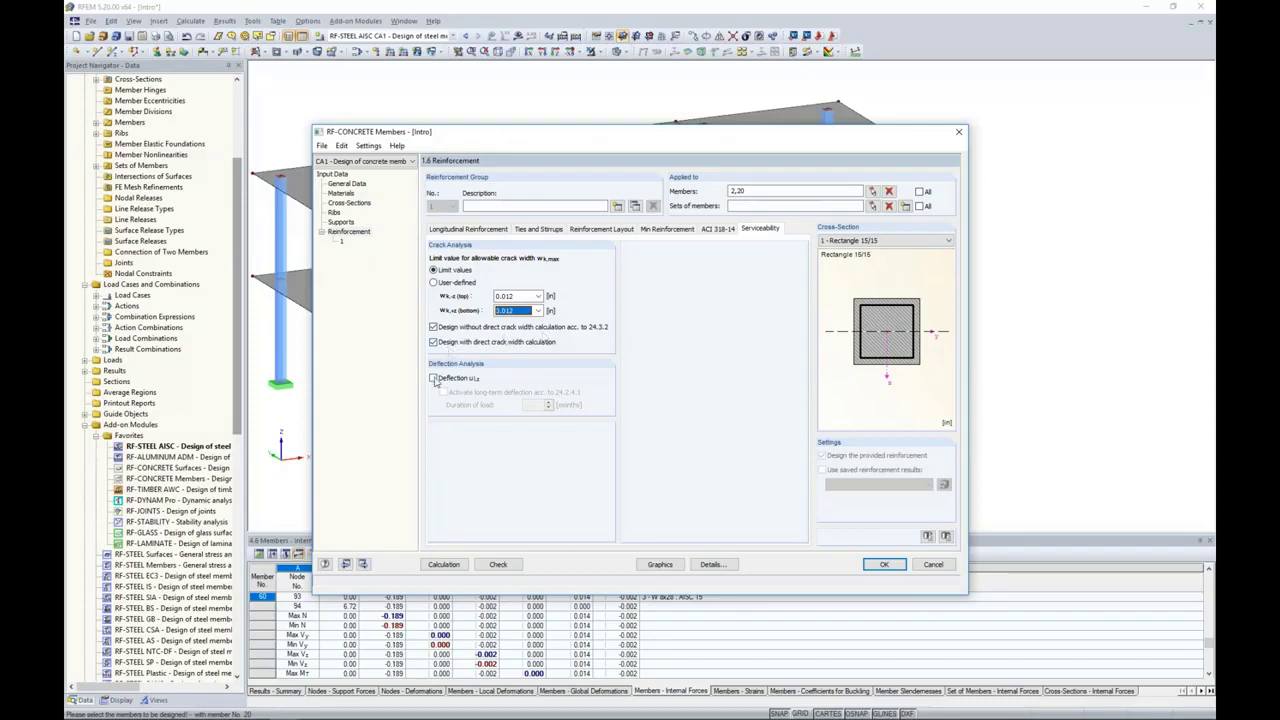
Step: Activate the deflection analysis, check the deflection data of members 2 and 20, and run the concrete design calculation
{"action": "left_click", "coordinate": [435, 378]}
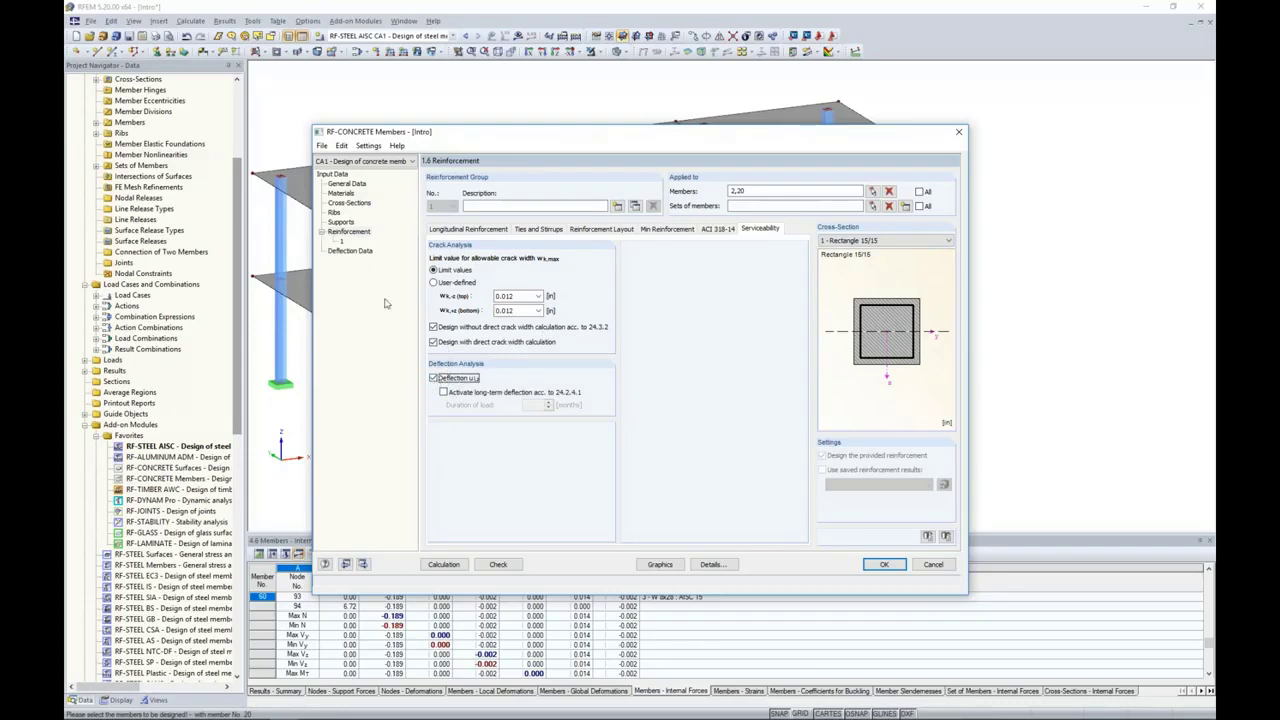
{"action": "left_click", "coordinate": [360, 251]}
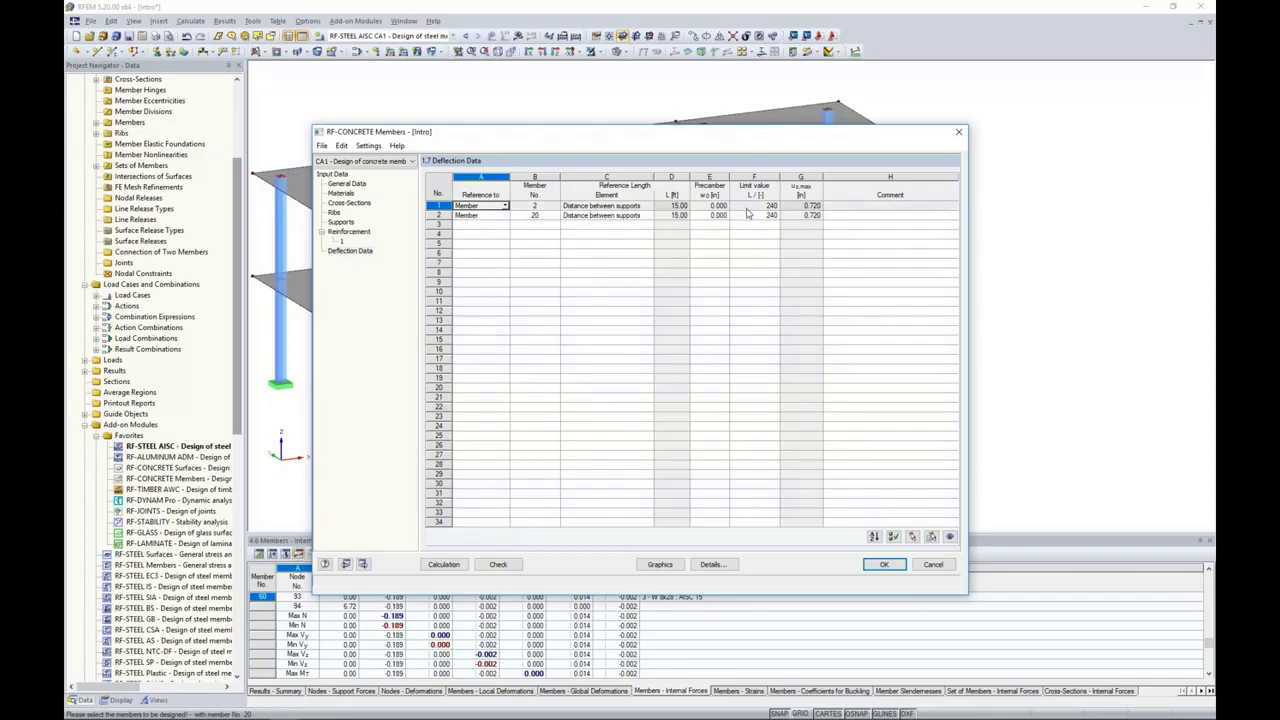
{"action": "left_click", "coordinate": [444, 564]}
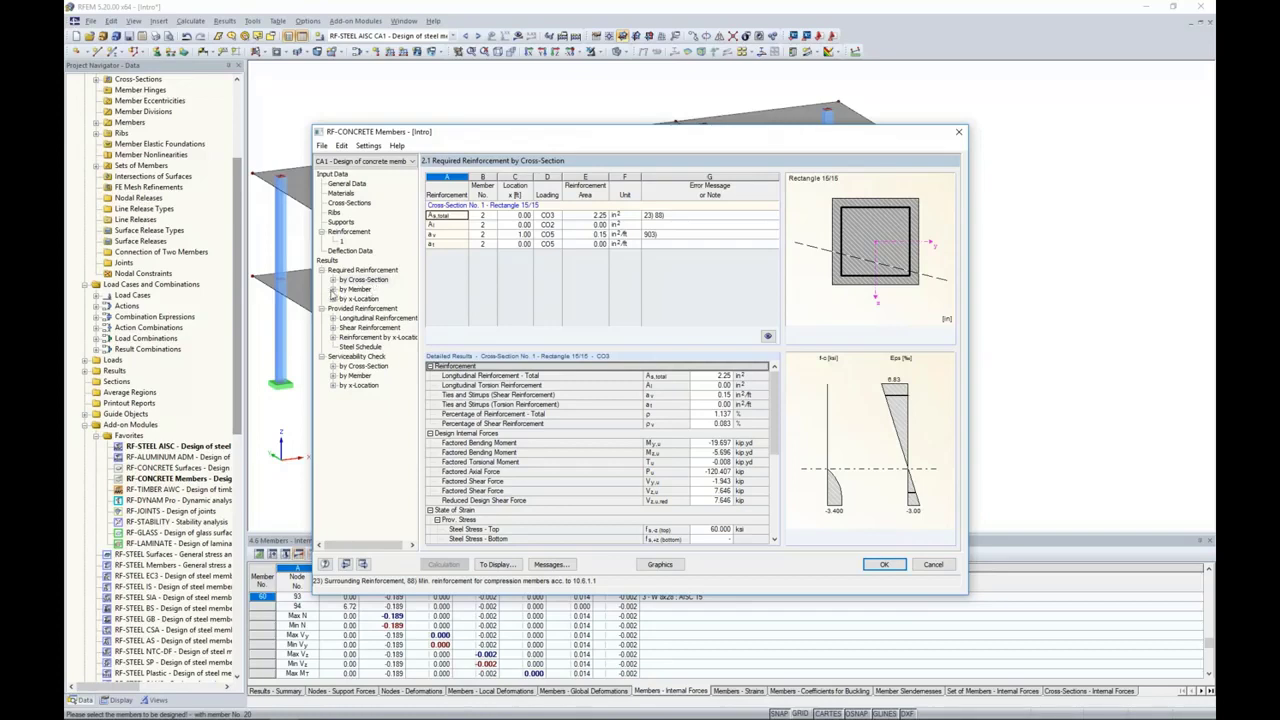
Step: Review the required reinforcement by member and show the provided longitudinal reinforcement for member 2
{"action": "left_click", "coordinate": [334, 290]}
{"action": "left_click", "coordinate": [348, 298]}
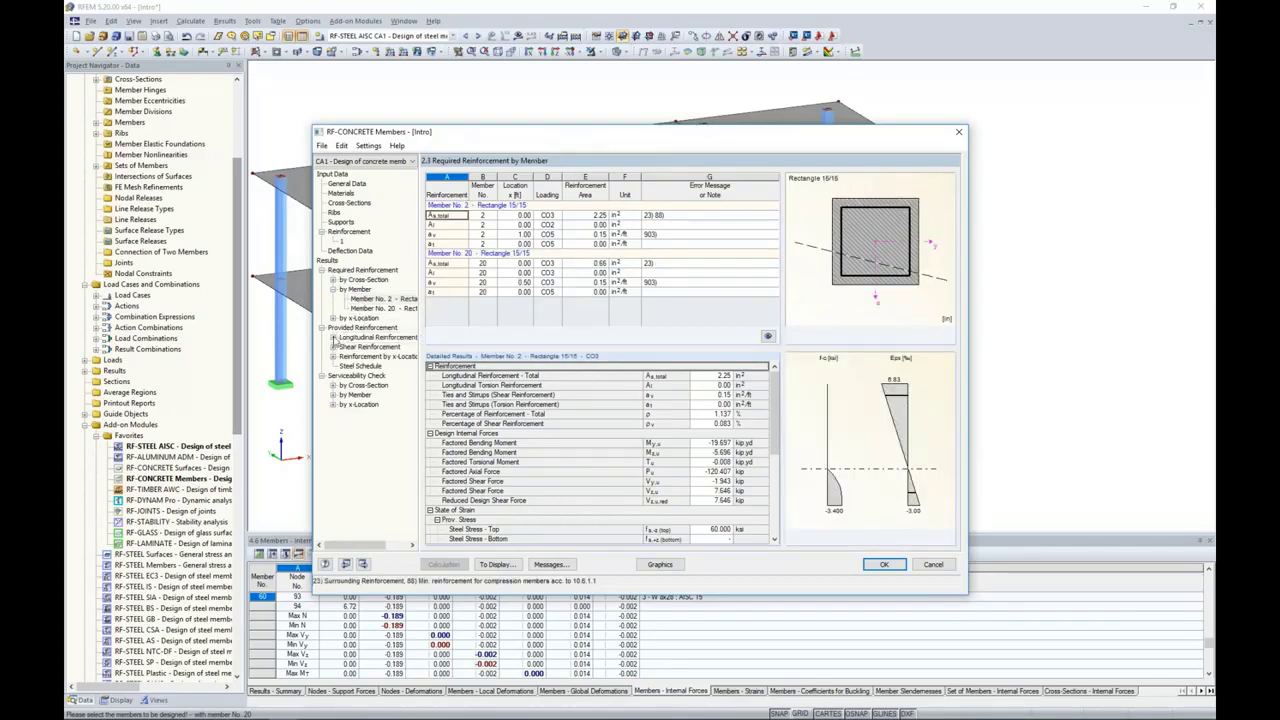
{"action": "left_click", "coordinate": [333, 338]}
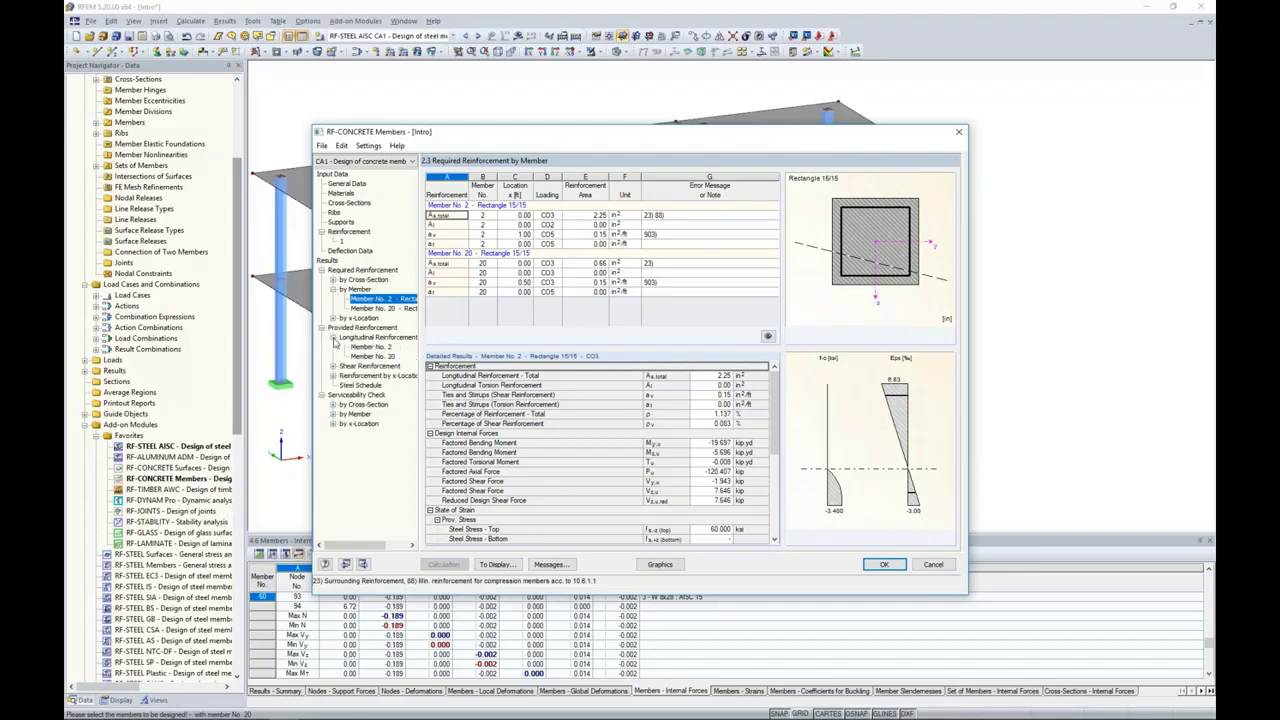
{"action": "left_click", "coordinate": [360, 347]}
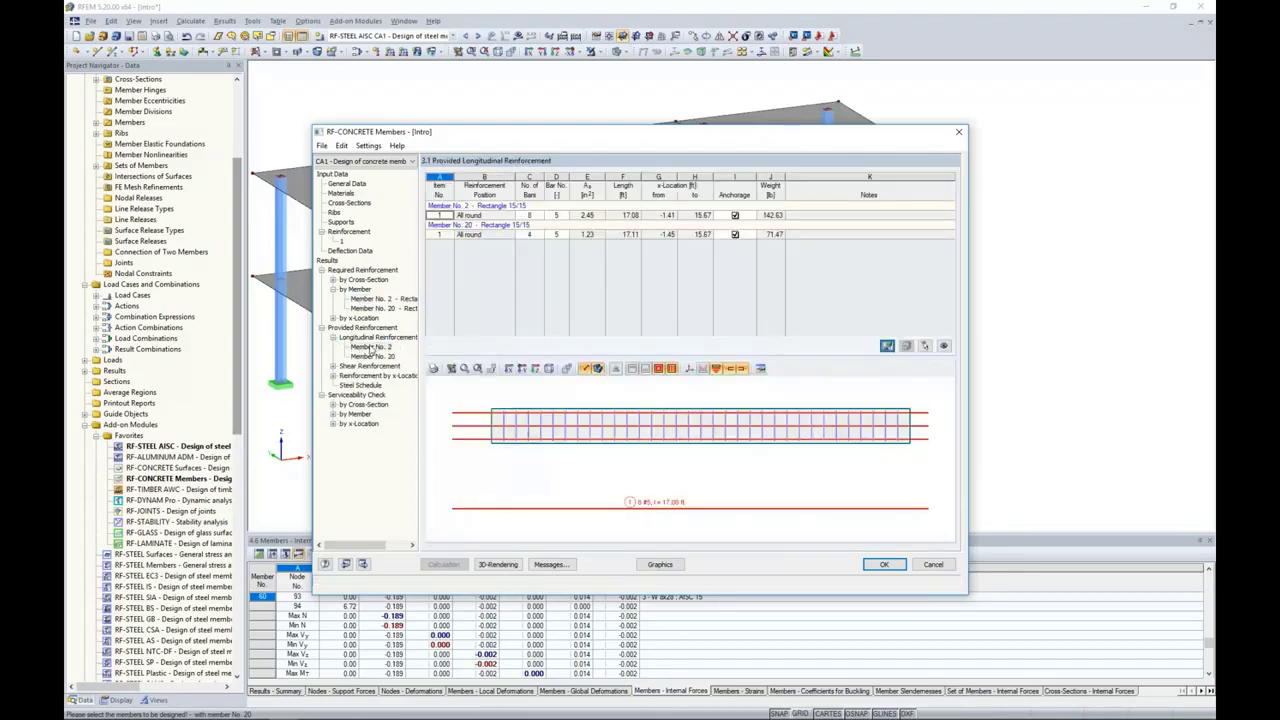
Step: Inspect the provided reinforcement cages of members 2 and 20 in the 3D graphic, including longitudinal bars and ties
{"action": "mouse_move", "coordinate": [547, 138]}
{"action": "left_mouse_down"}
{"action": "mouse_move", "coordinate": [515, 398]}
{"action": "mouse_move", "coordinate": [537, 373]}
{"action": "mouse_move", "coordinate": [543, 143]}
{"action": "left_mouse_up"}
{"action": "left_click", "coordinate": [497, 475]}
{"action": "middle_click_drag", "start_coordinate": [780, 446], "coordinate": [588, 458], "text": "ctrl"}
{"action": "scroll", "coordinate": [828, 460], "scroll_direction": "up", "scroll_amount": 4}
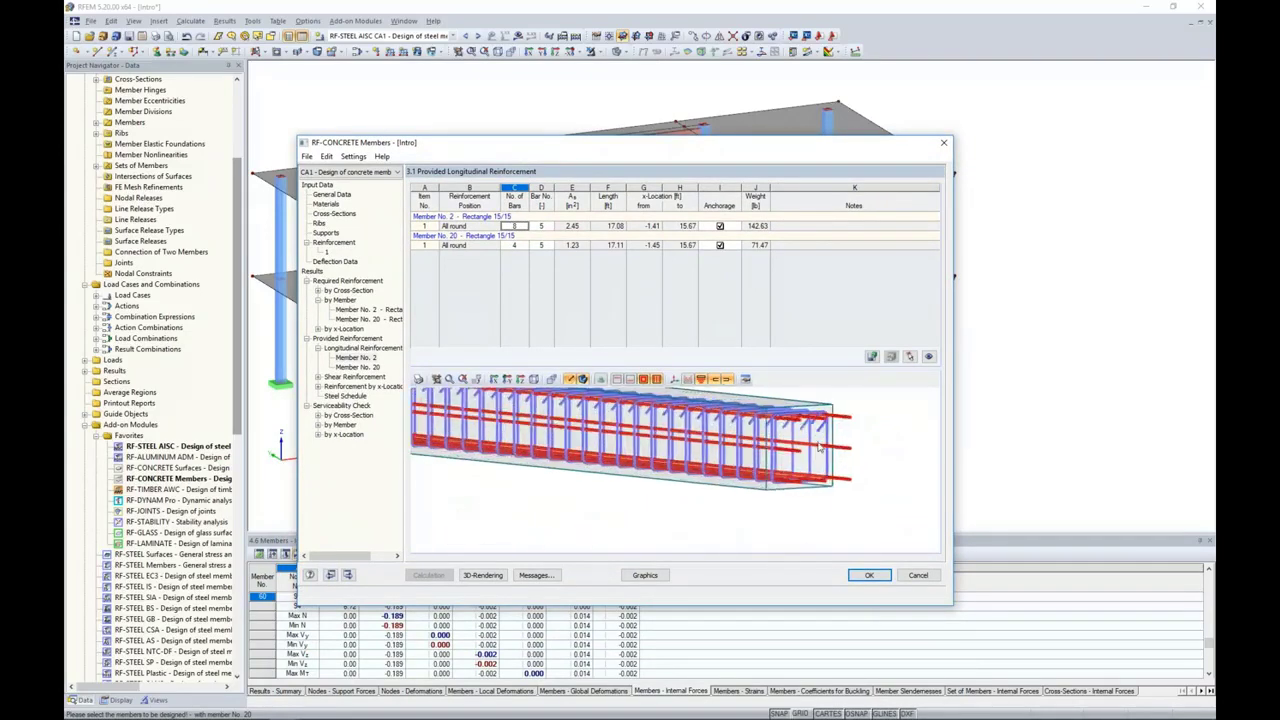
{"action": "middle_click_drag", "start_coordinate": [854, 495], "coordinate": [608, 487], "text": "ctrl"}
{"action": "left_click", "coordinate": [514, 245]}
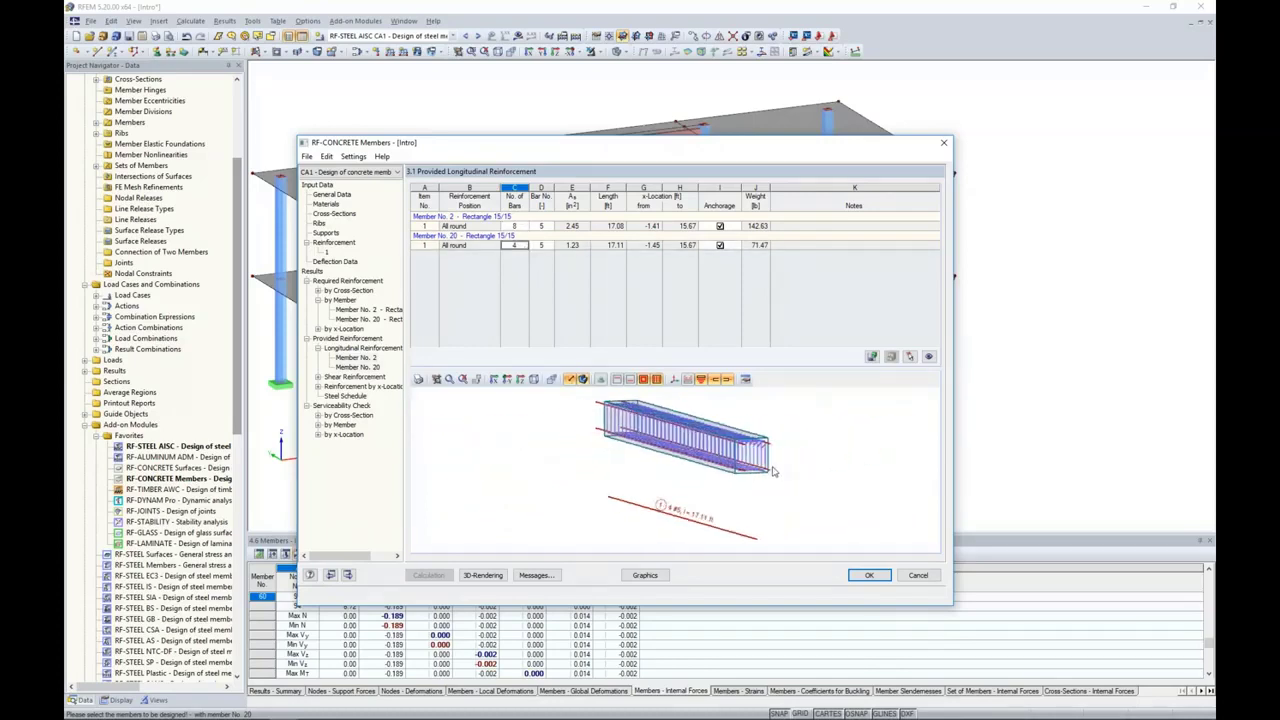
{"action": "scroll", "coordinate": [770, 470], "scroll_direction": "up", "scroll_amount": 5}
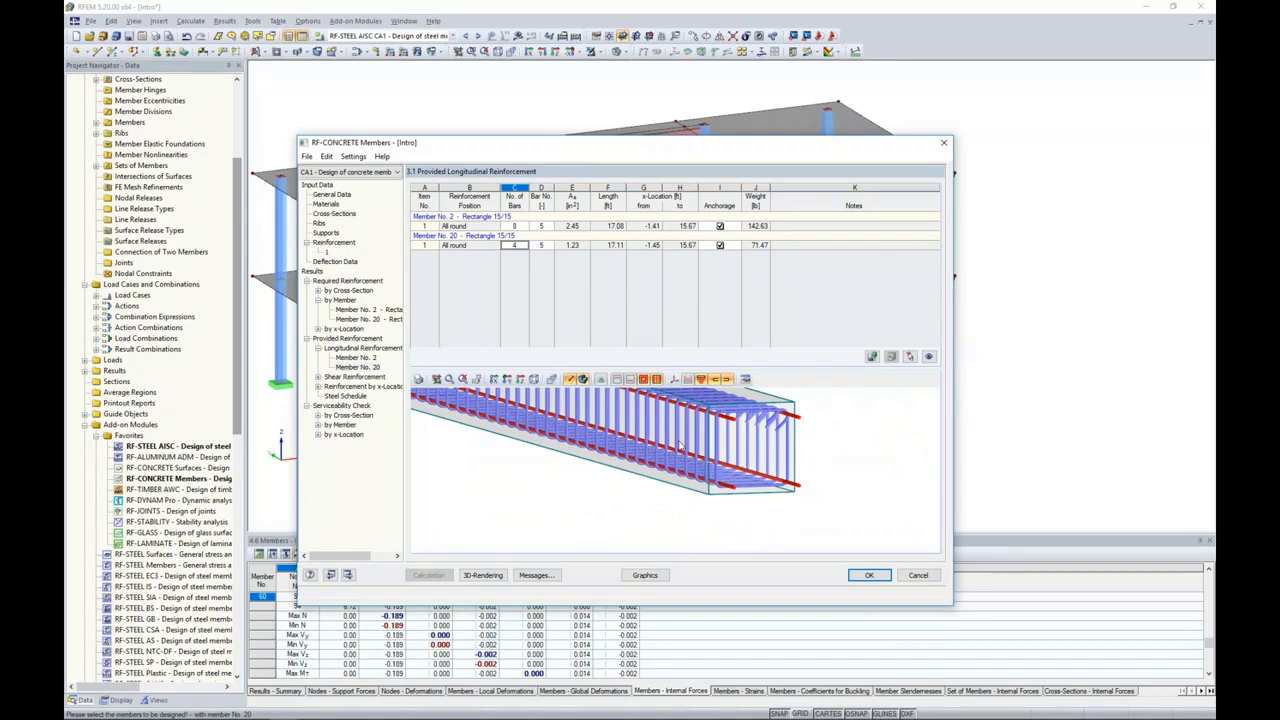
{"action": "scroll", "coordinate": [636, 474], "scroll_direction": "down", "scroll_amount": 4}
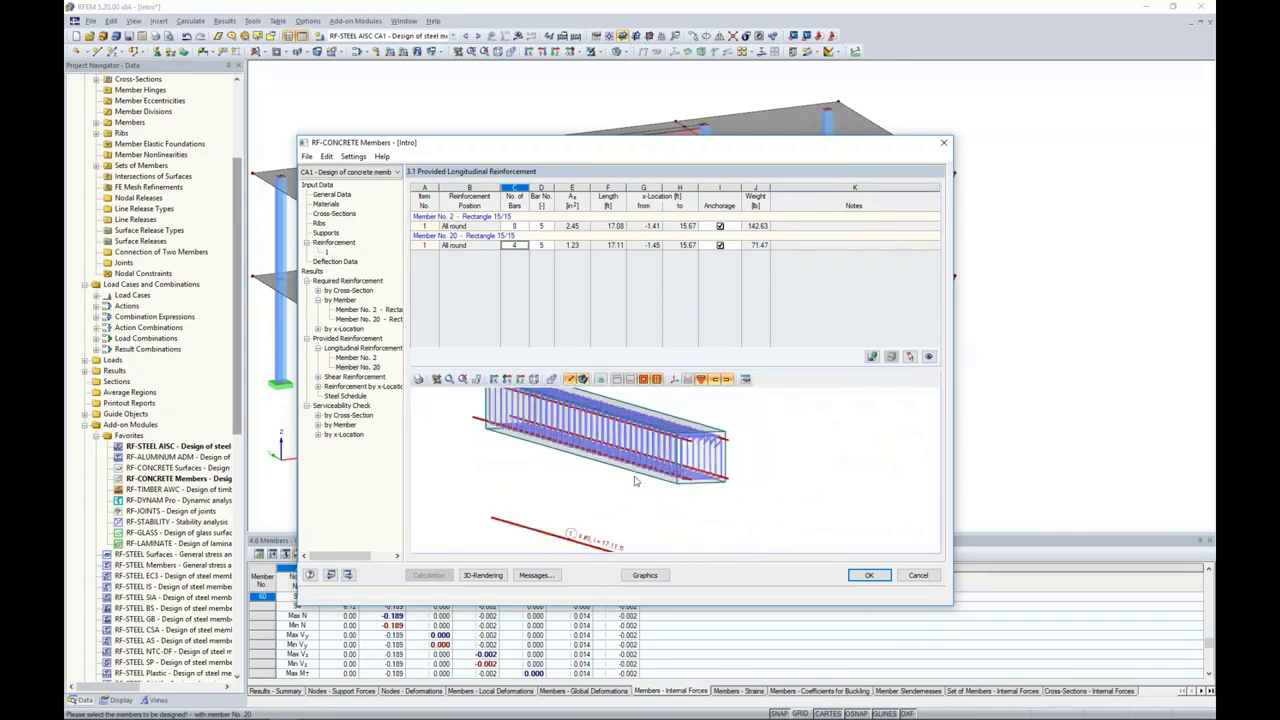
{"action": "middle_click_drag", "start_coordinate": [639, 478], "coordinate": [733, 478], "text": "ctrl"}
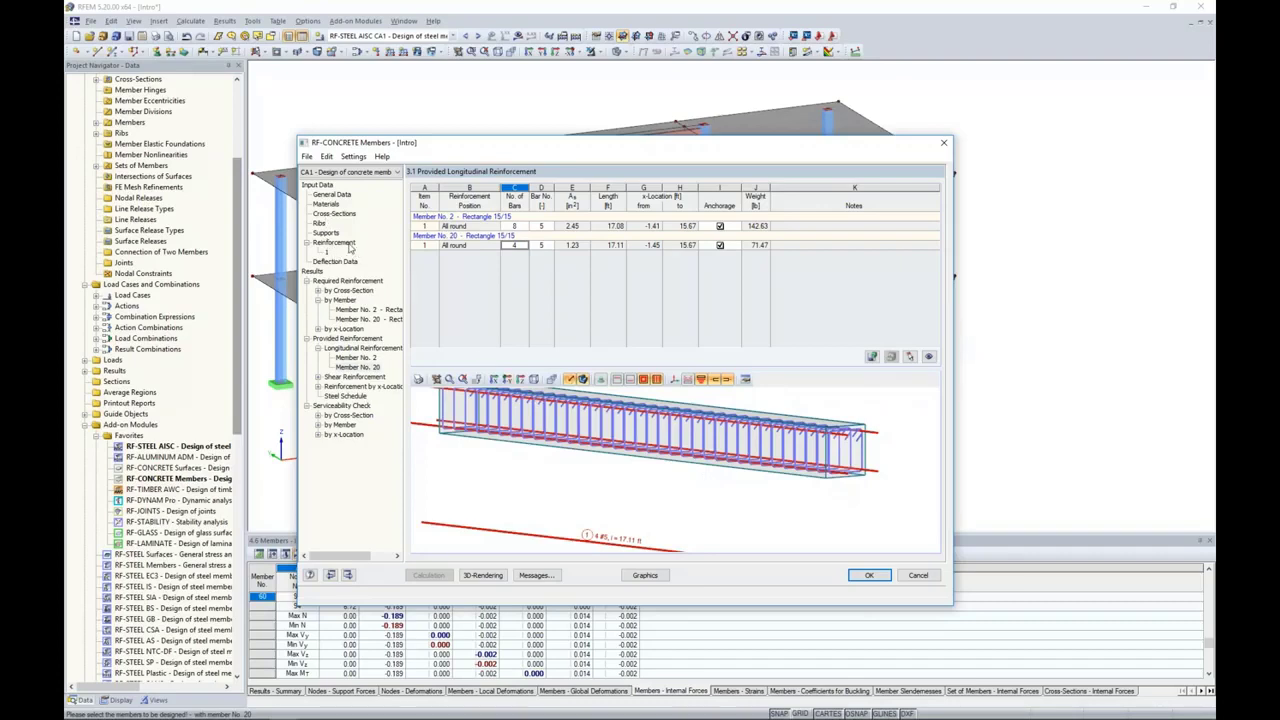
Step: Review the serviceability check by cross-section and display the concrete member design results graphically on the model
{"action": "left_click", "coordinate": [340, 415]}
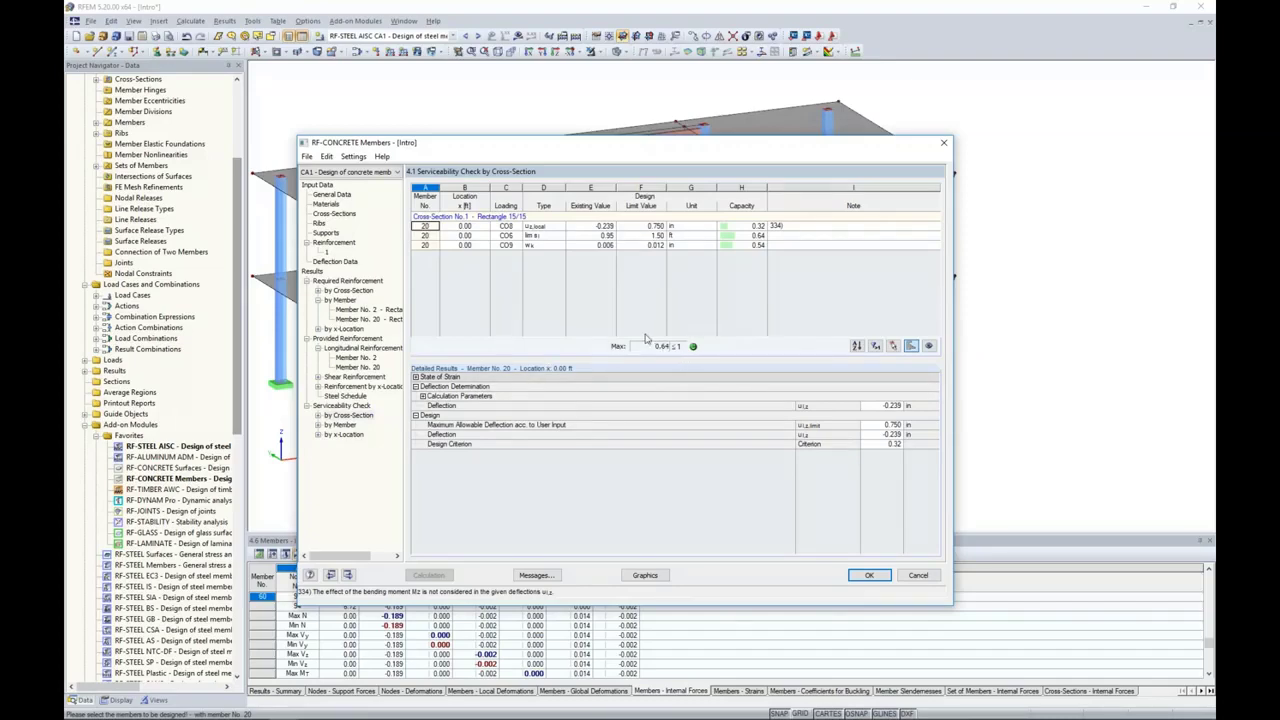
{"action": "left_click", "coordinate": [645, 575]}
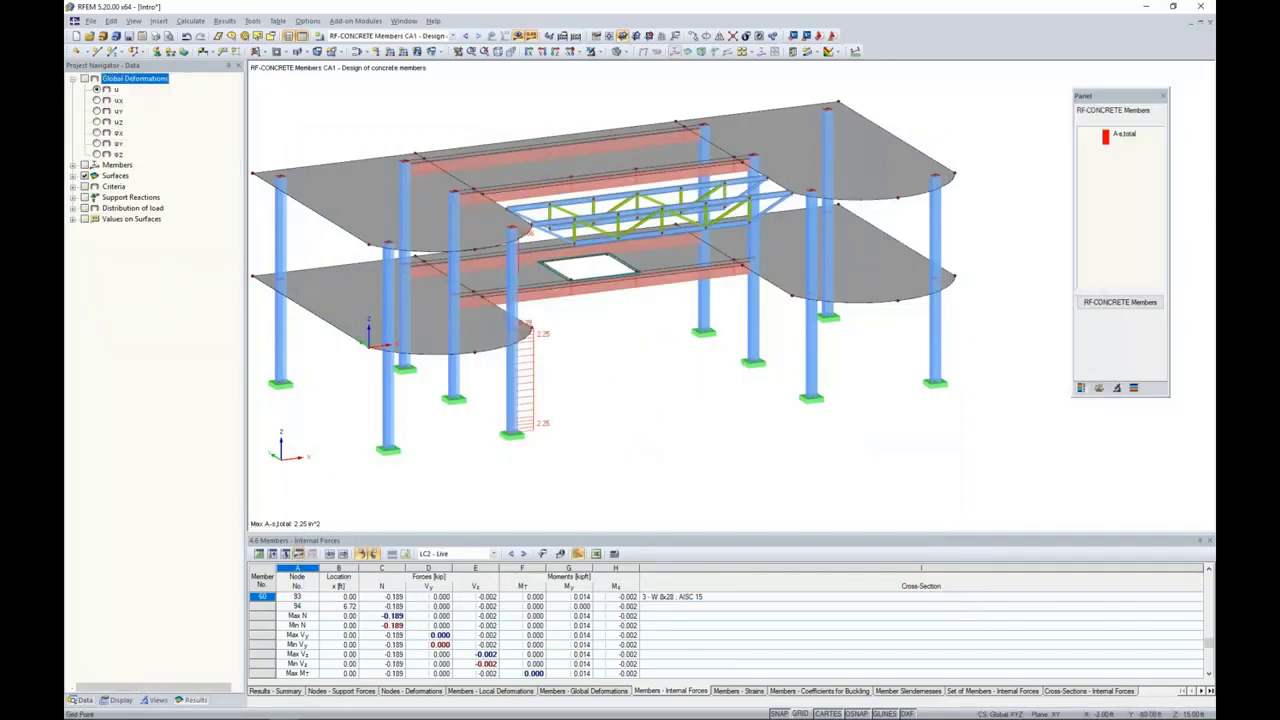
{"action": "middle_click_drag", "start_coordinate": [540, 368], "coordinate": [534, 366], "text": "ctrl"}
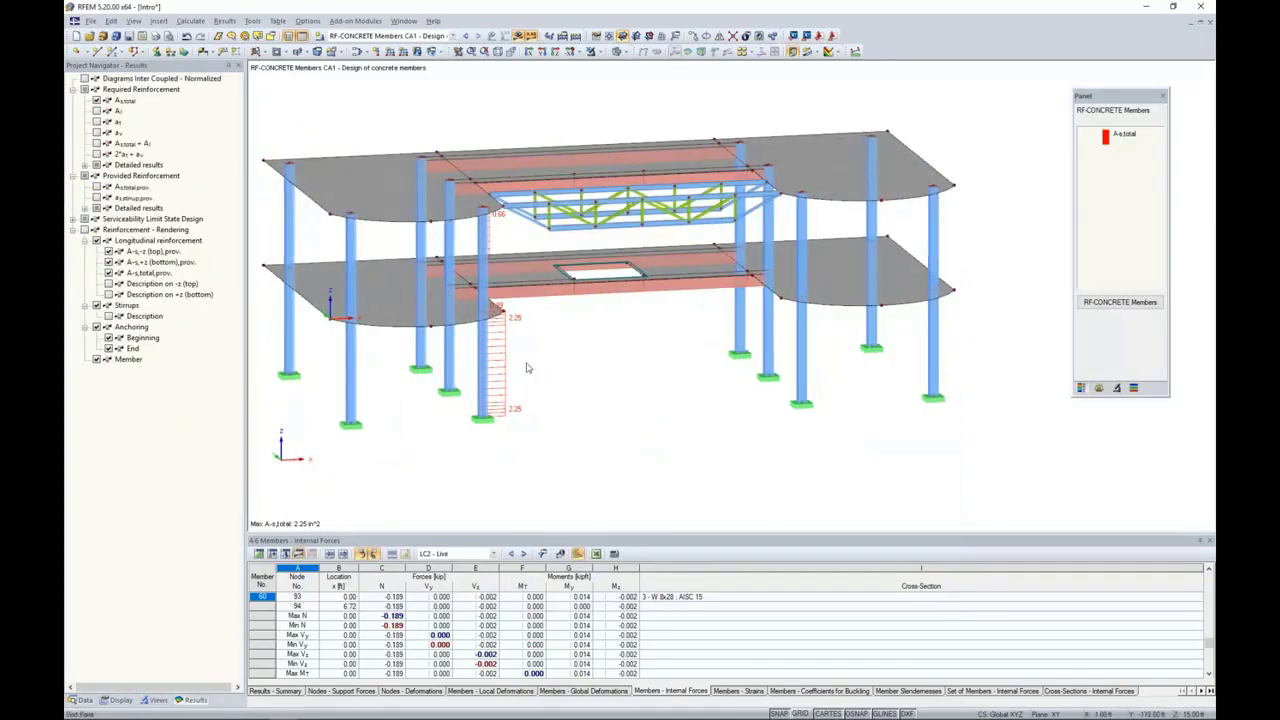
Step: Select the lower and upper segments of the designed corner column and isolate them using visibility by selected objects
{"action": "left_click", "coordinate": [482, 350]}
{"action": "left_click", "coordinate": [485, 272]}
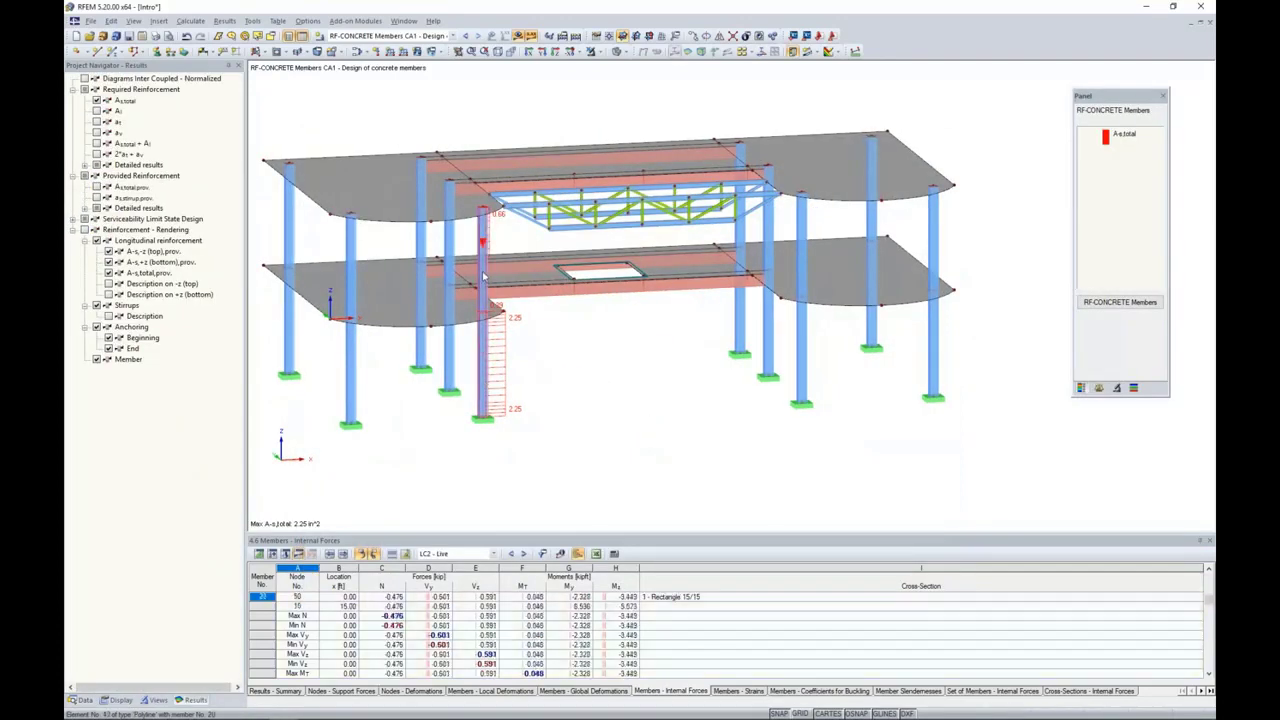
{"action": "left_click", "coordinate": [591, 51]}
{"action": "left_click", "coordinate": [606, 67]}
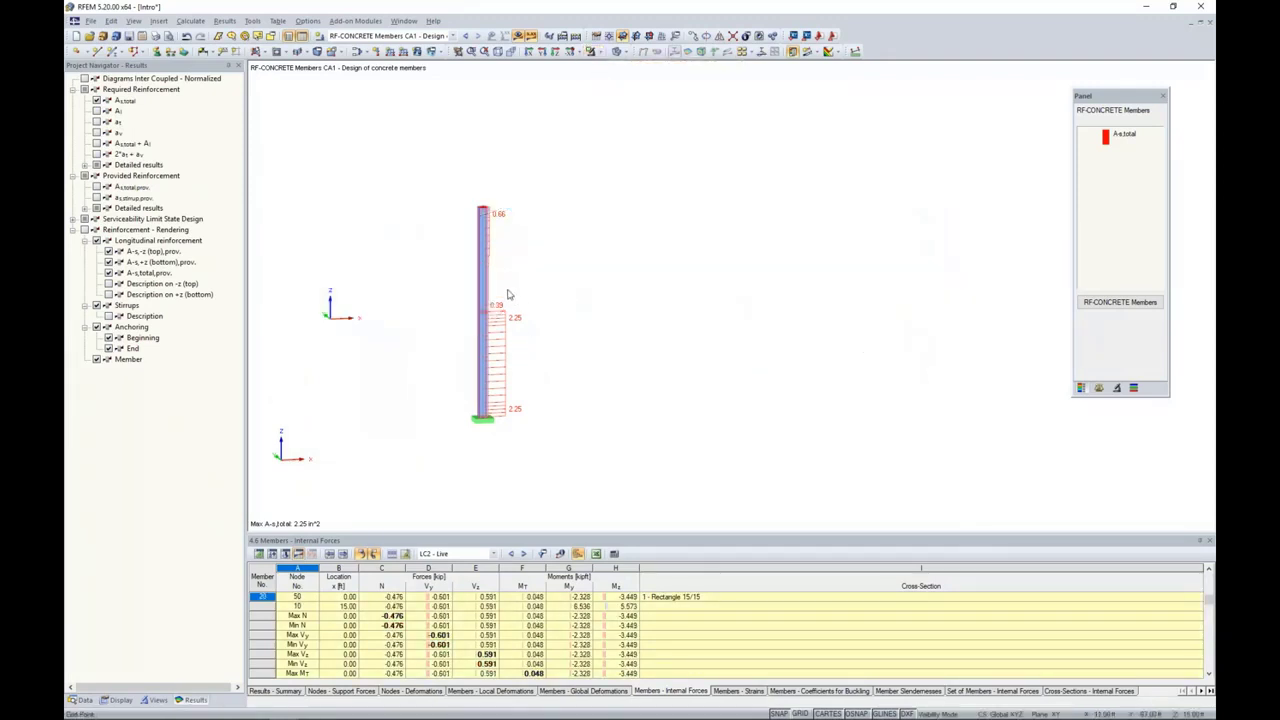
{"action": "middle_click_drag", "start_coordinate": [545, 374], "coordinate": [682, 368]}
{"action": "scroll", "coordinate": [682, 368], "scroll_direction": "up", "scroll_amount": 5}
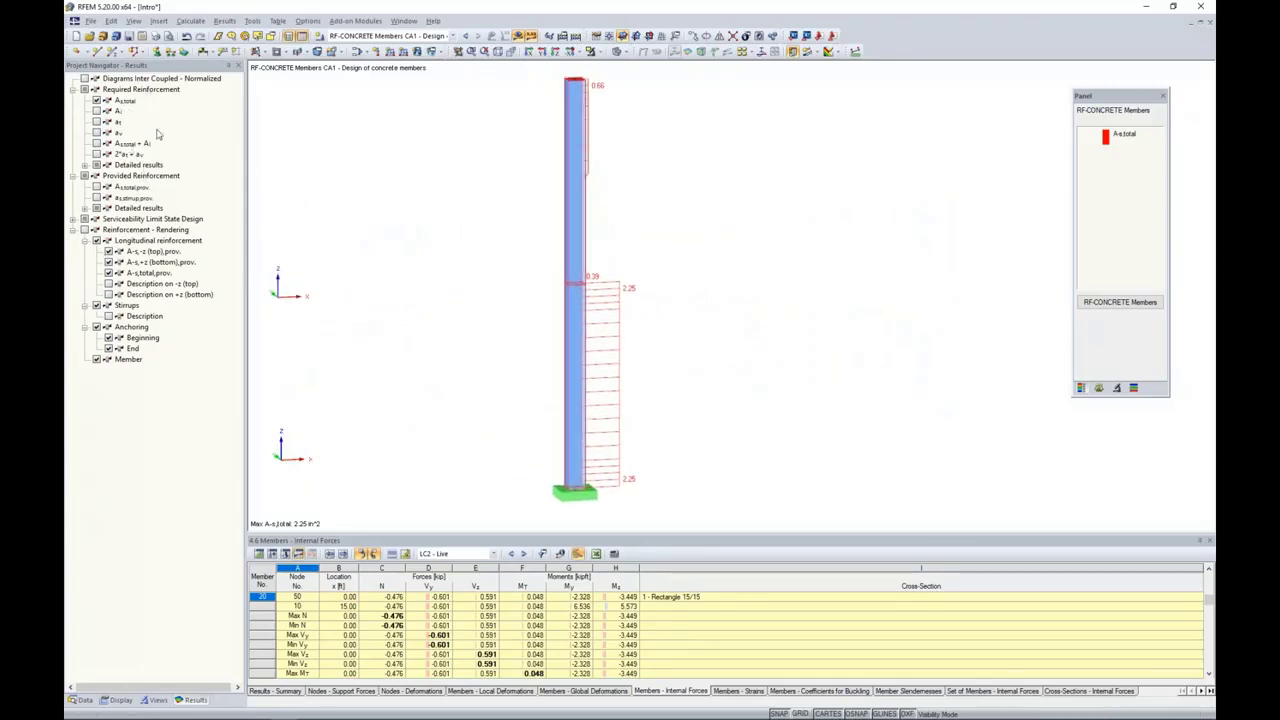
Step: Show the provided total longitudinal reinforcement diagram together with the required one on the isolated column and compare them
{"action": "left_click", "coordinate": [96, 186]}
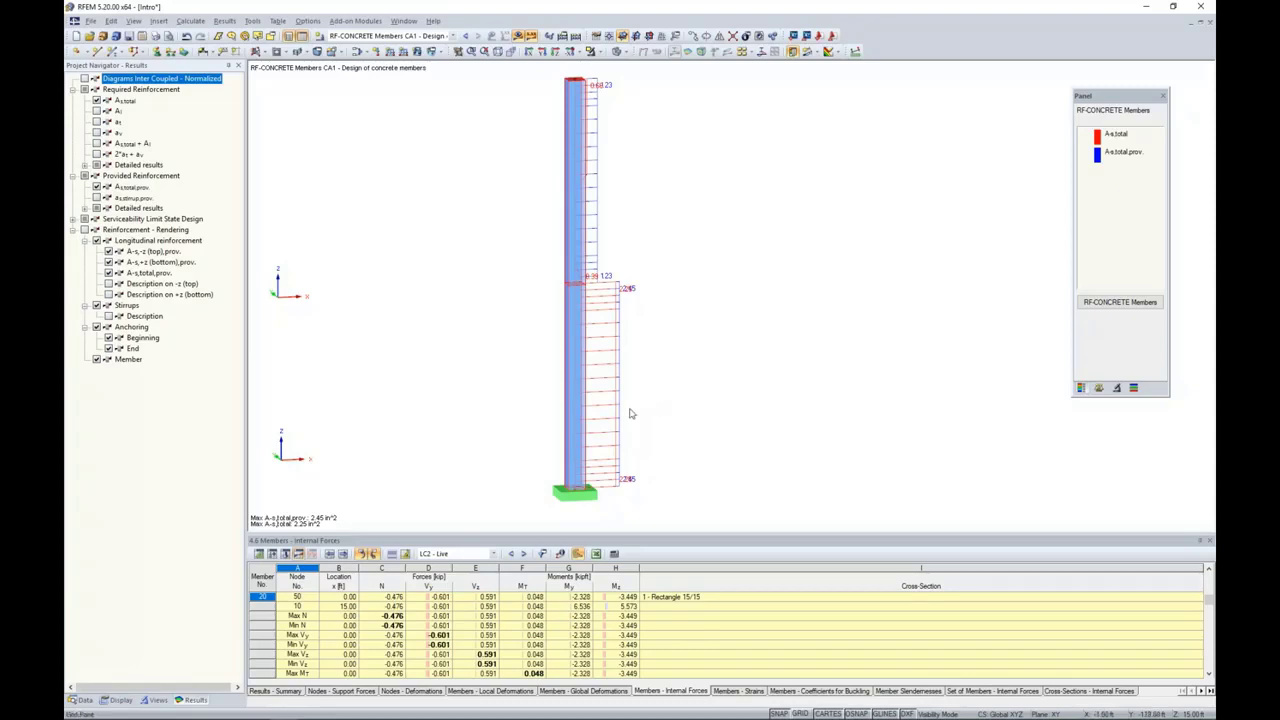
{"action": "scroll", "coordinate": [631, 430], "scroll_direction": "up", "scroll_amount": 1}
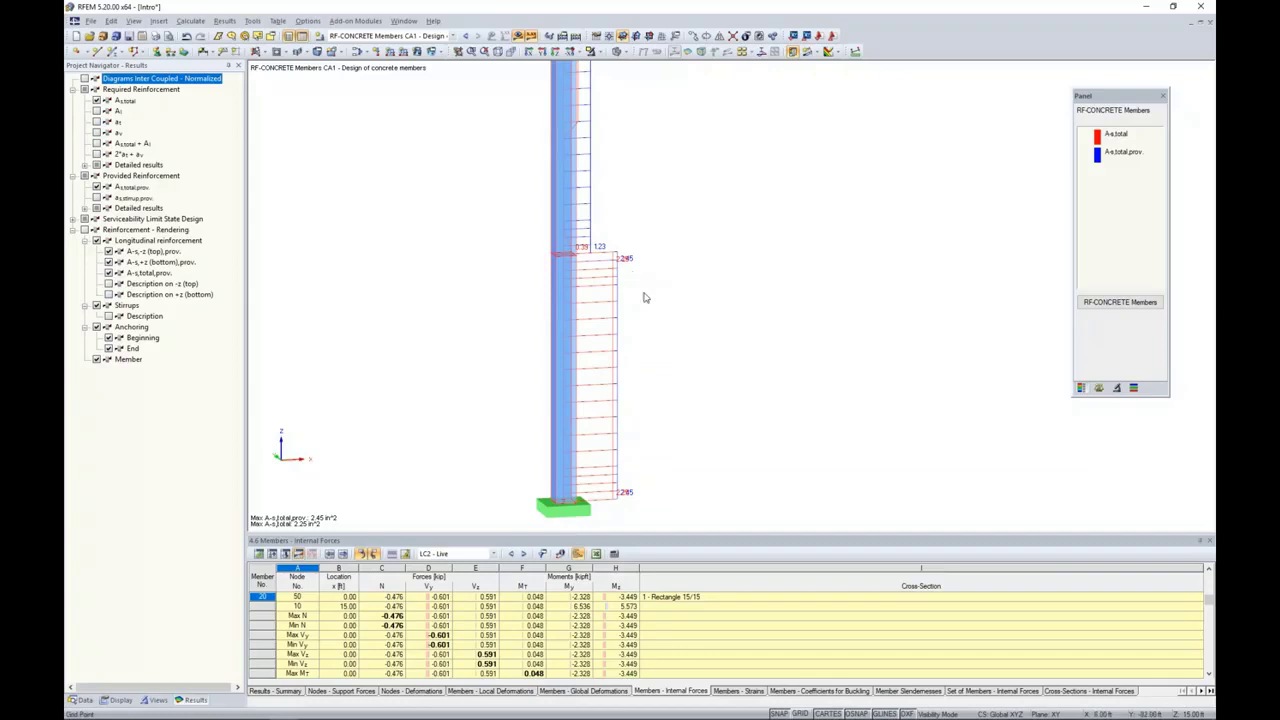
{"action": "scroll", "coordinate": [625, 302], "scroll_direction": "down", "scroll_amount": 2}
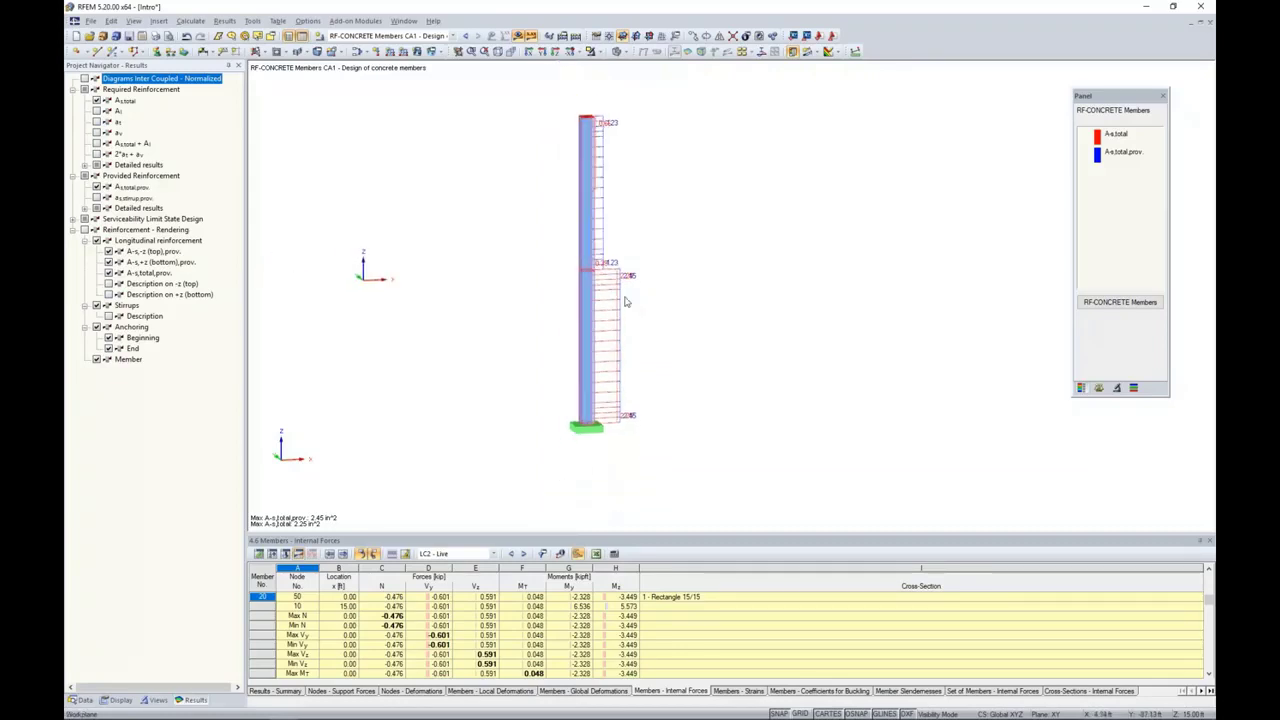
Step: Hide the required and provided total reinforcement diagrams and turn on the reinforcement rendering for the isolated column
{"action": "left_click", "coordinate": [97, 187]}
{"action": "left_click", "coordinate": [97, 100]}
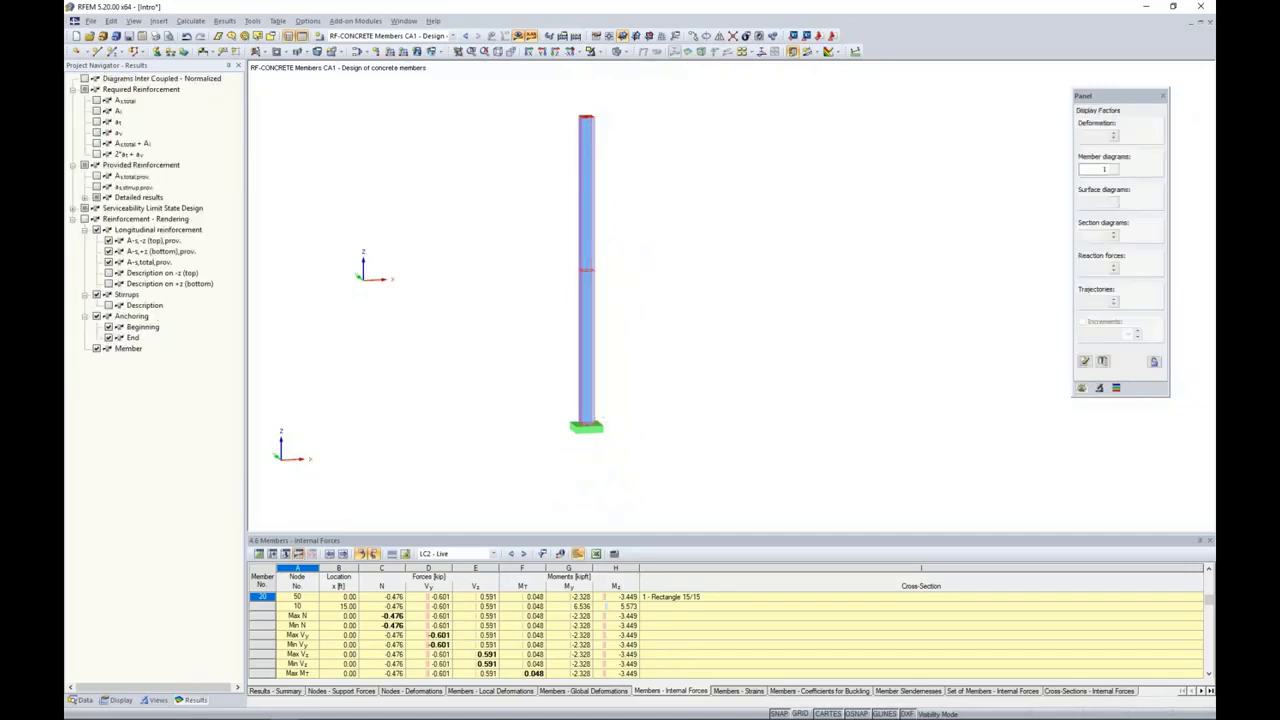
{"action": "left_click", "coordinate": [84, 218]}
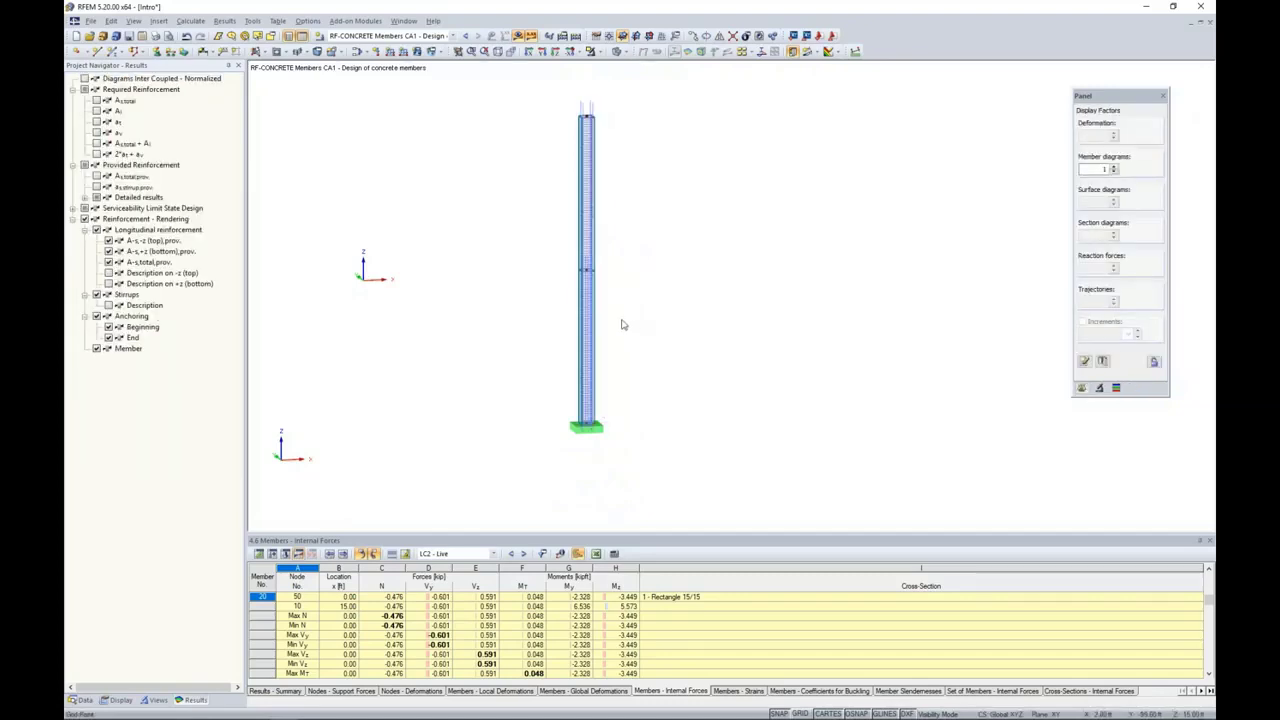
{"action": "scroll", "coordinate": [621, 324], "scroll_direction": "up", "scroll_amount": 3}
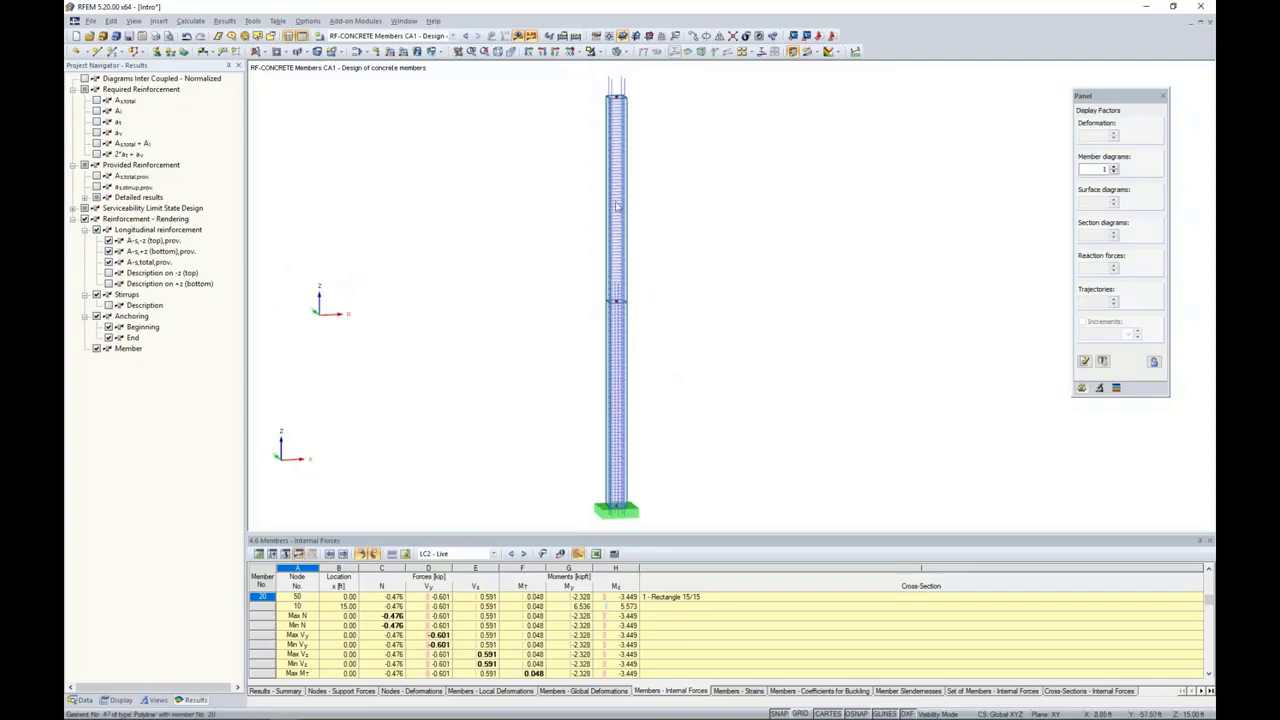
Step: Cancel the visibility mode and view the rendered column reinforcement within the full structure
{"action": "left_click", "coordinate": [591, 51]}
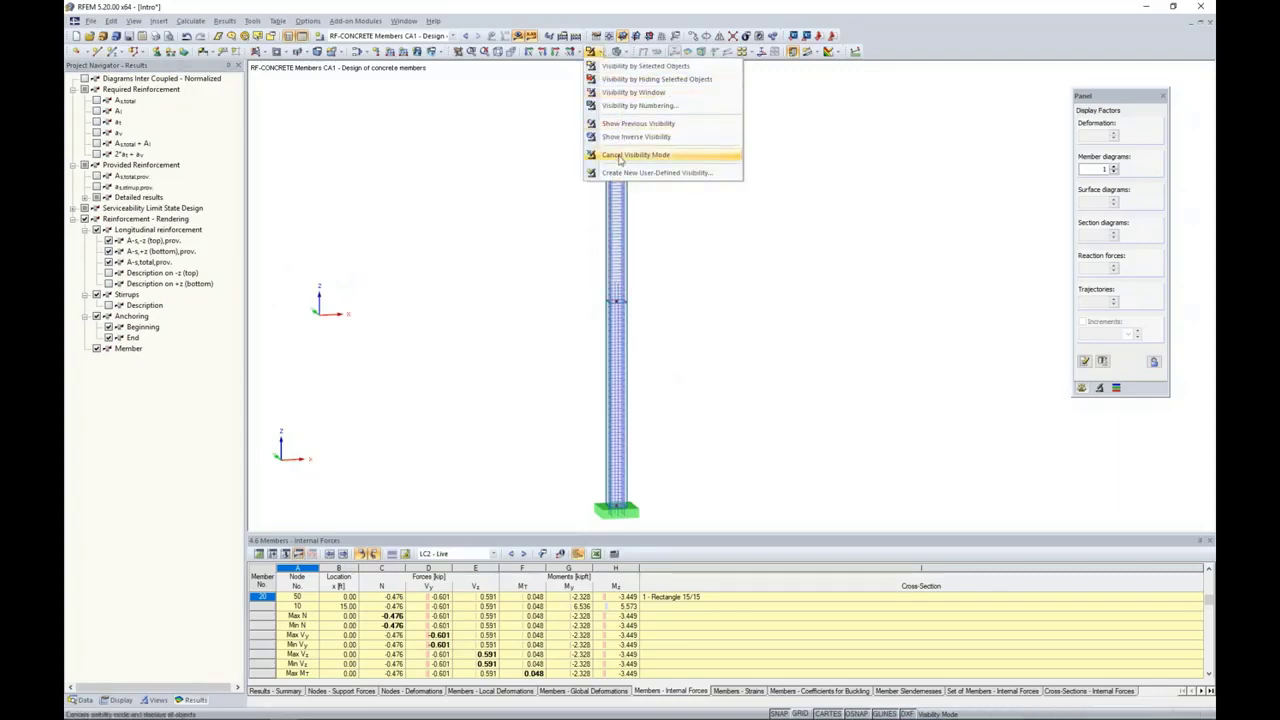
{"action": "left_click", "coordinate": [620, 156]}
{"action": "scroll", "coordinate": [706, 346], "scroll_direction": "down", "scroll_amount": 2}
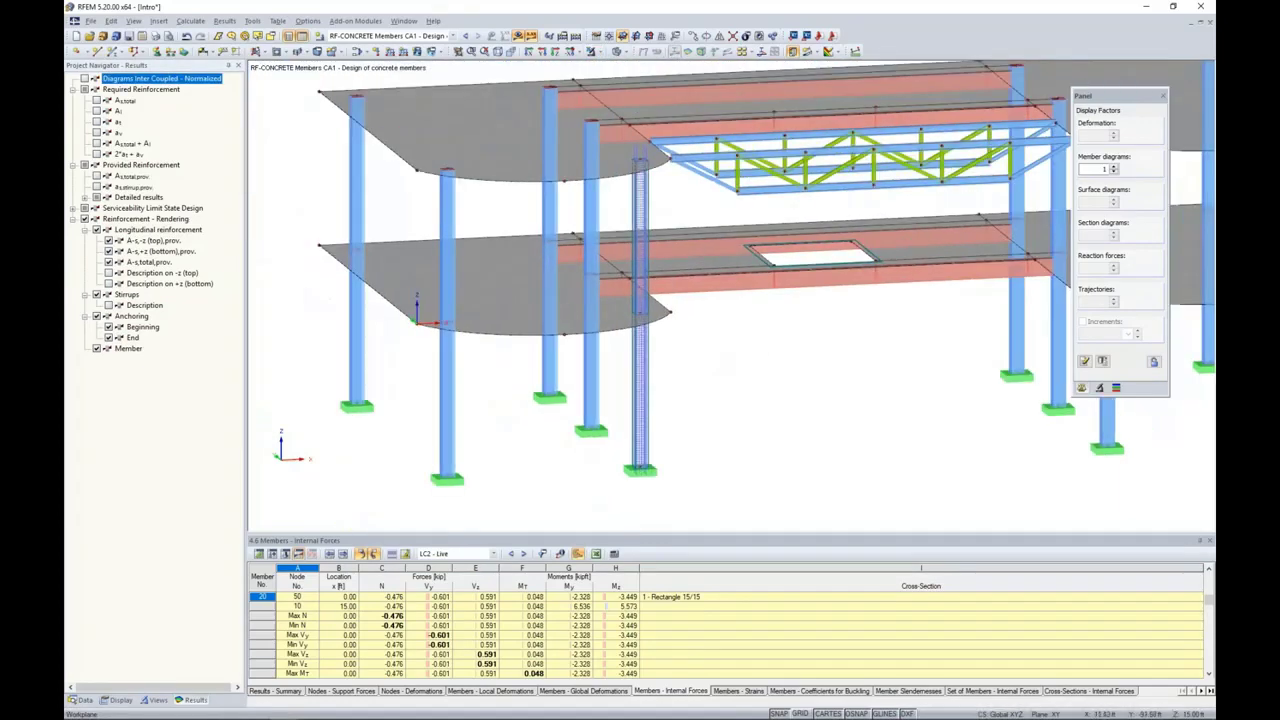
{"action": "middle_click_drag", "start_coordinate": [580, 355], "coordinate": [773, 348], "text": "ctrl"}
{"action": "middle_click_drag", "start_coordinate": [773, 350], "coordinate": [671, 354]}
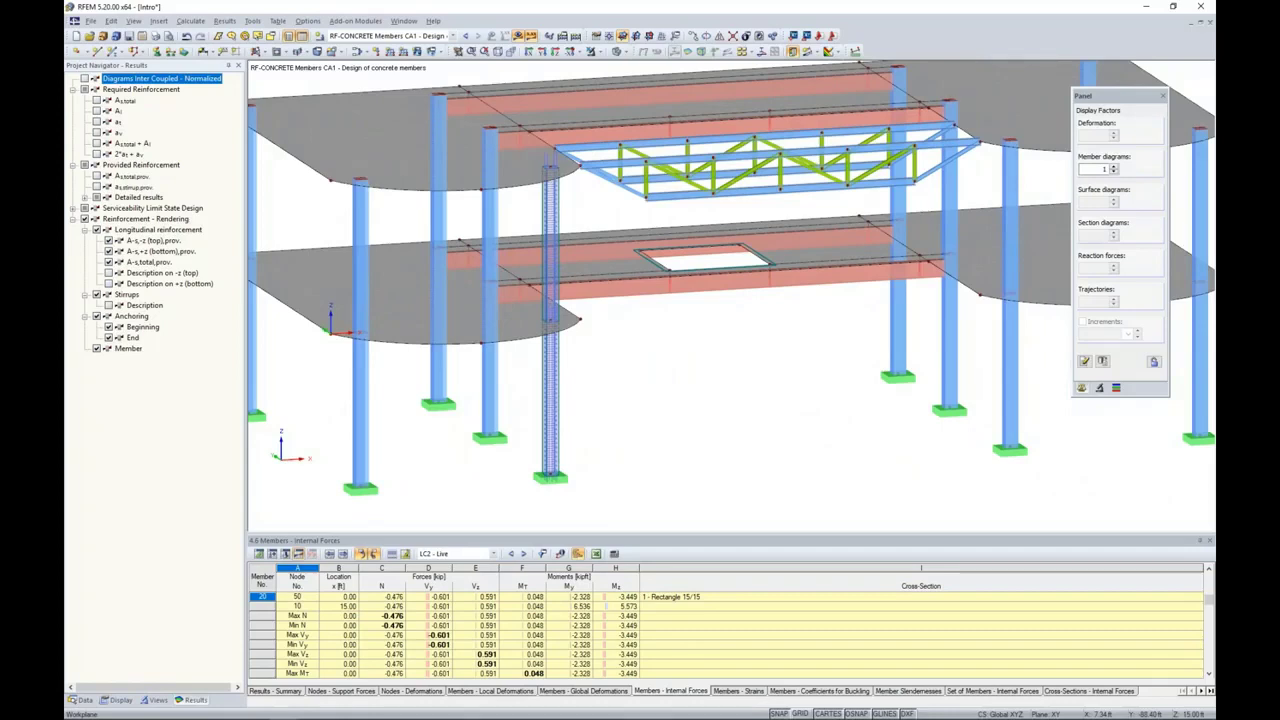
{"action": "left_click", "coordinate": [405, 302]}
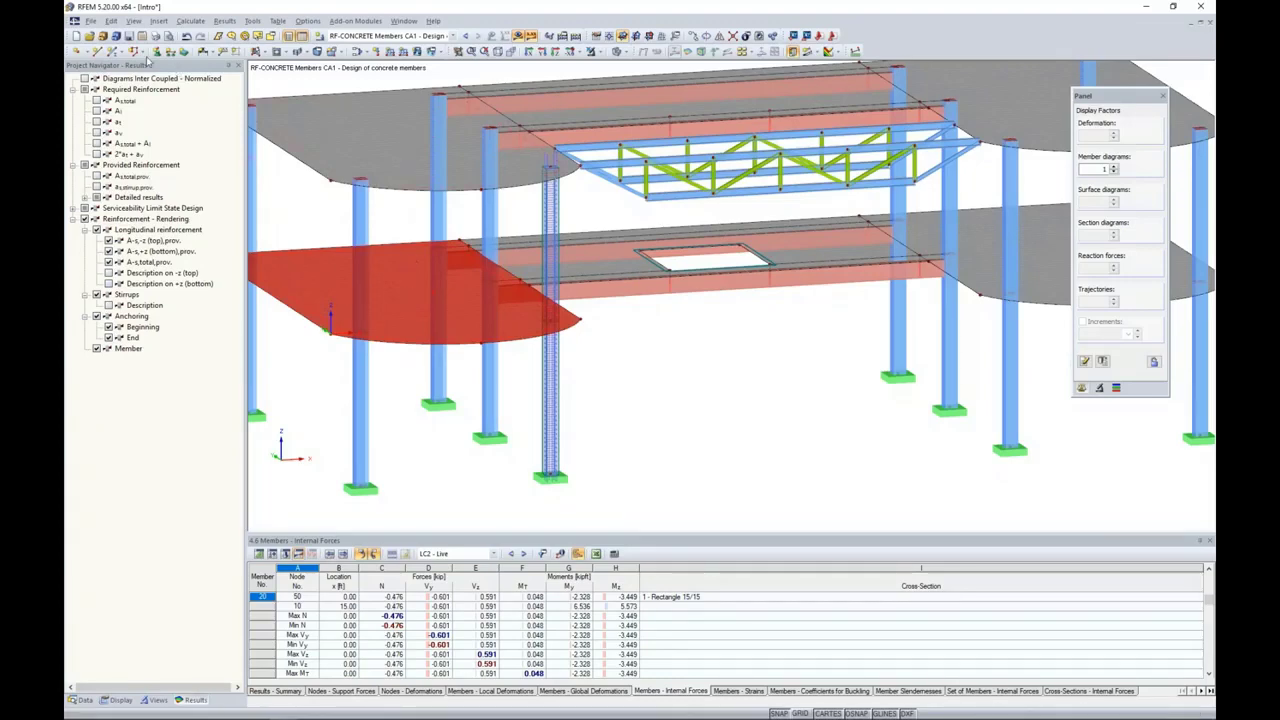
{"action": "key", "text": "super"}
{"action": "left_click", "coordinate": [784, 360]}
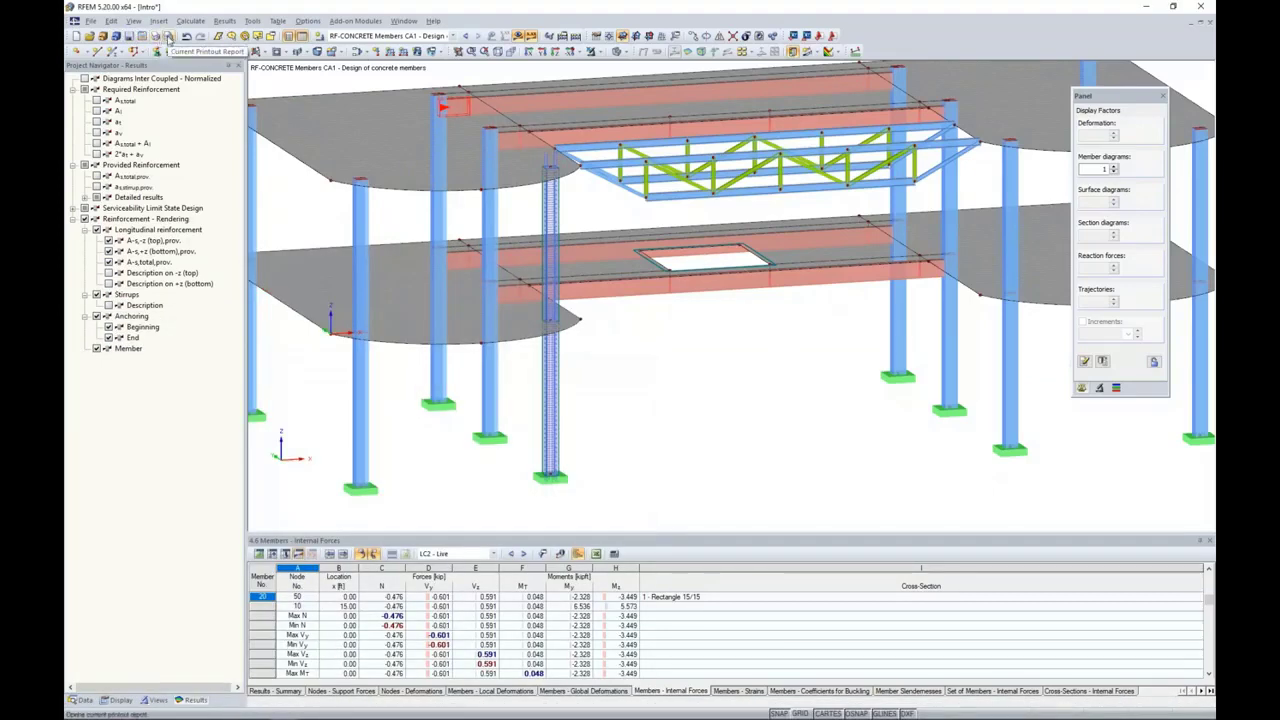
Step: Create printout report number 1 from the template "Input data and reduced results"
{"action": "left_click", "coordinate": [168, 37]}
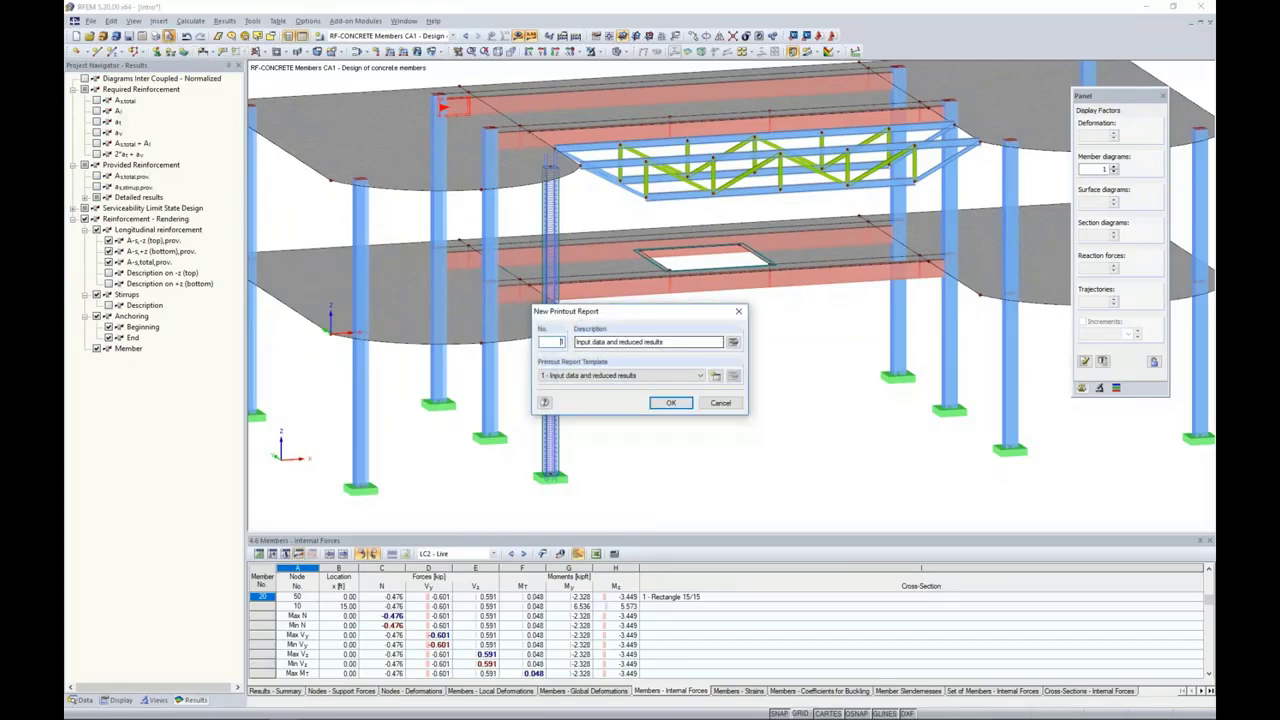
{"action": "left_click", "coordinate": [652, 376]}
{"action": "left_click", "coordinate": [653, 378]}
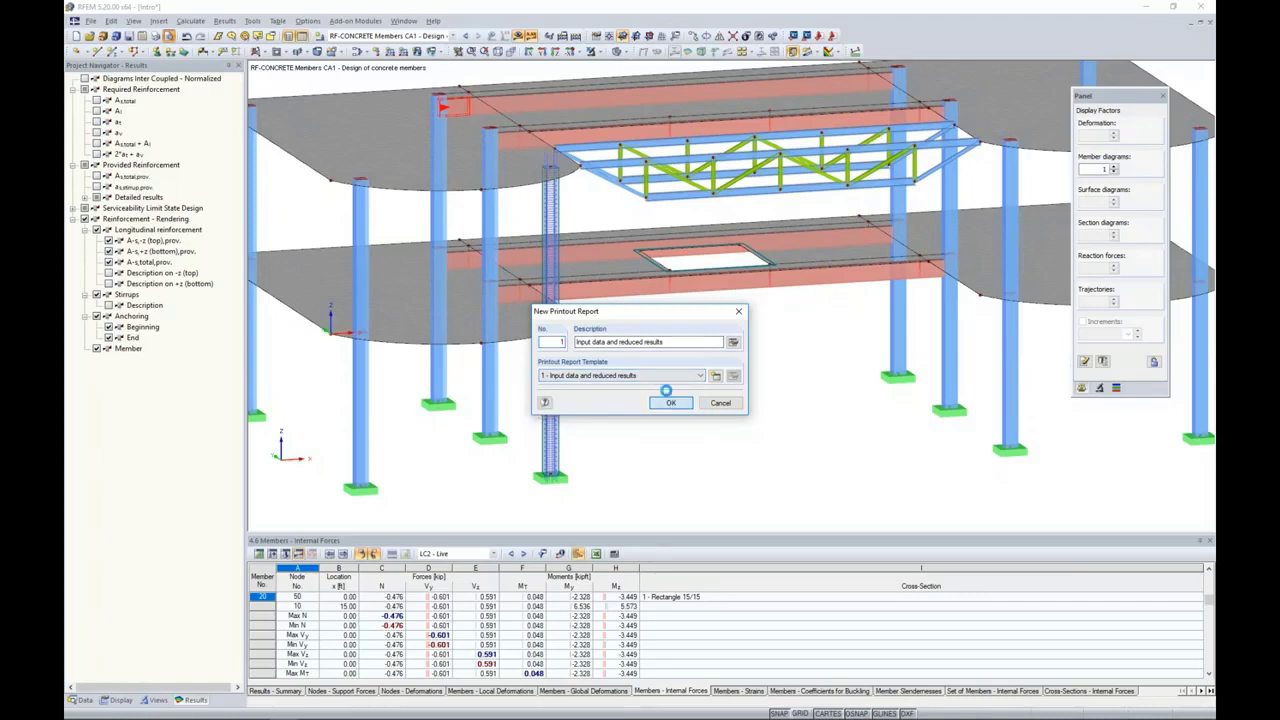
{"action": "left_click", "coordinate": [670, 402]}
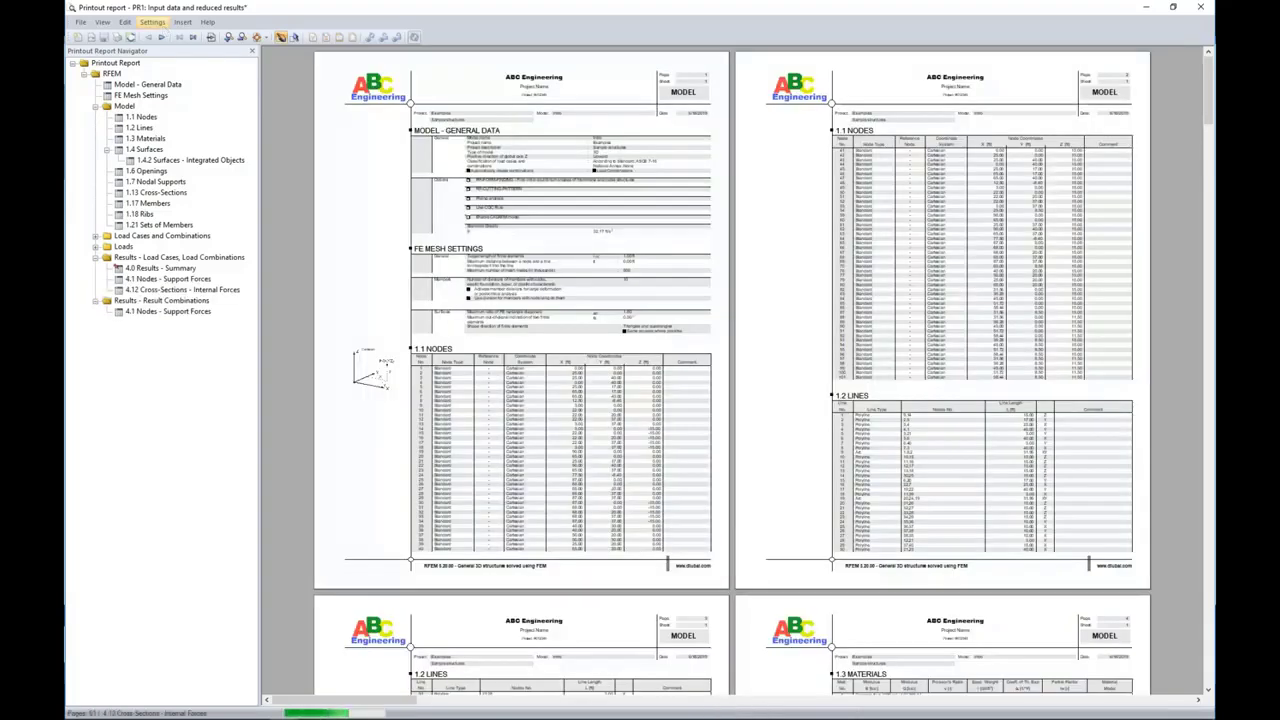
{"action": "left_click", "coordinate": [152, 22]}
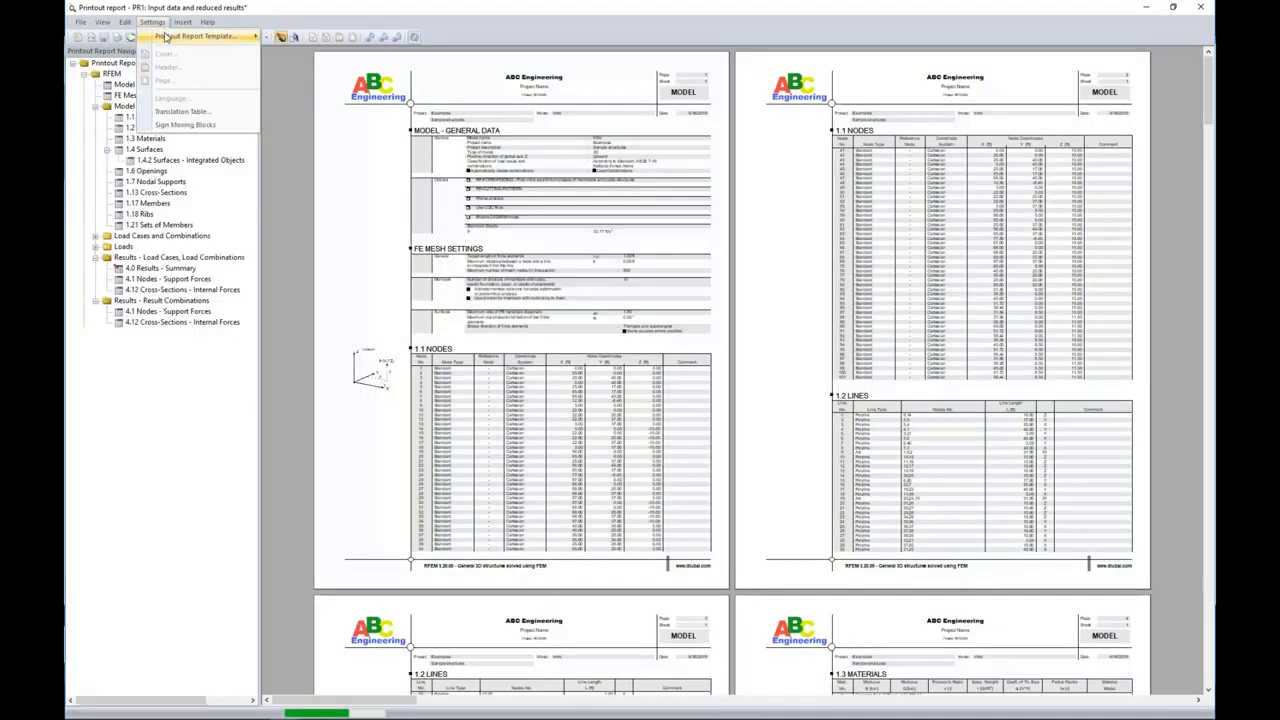
{"action": "mouse_move", "coordinate": [165, 36]}
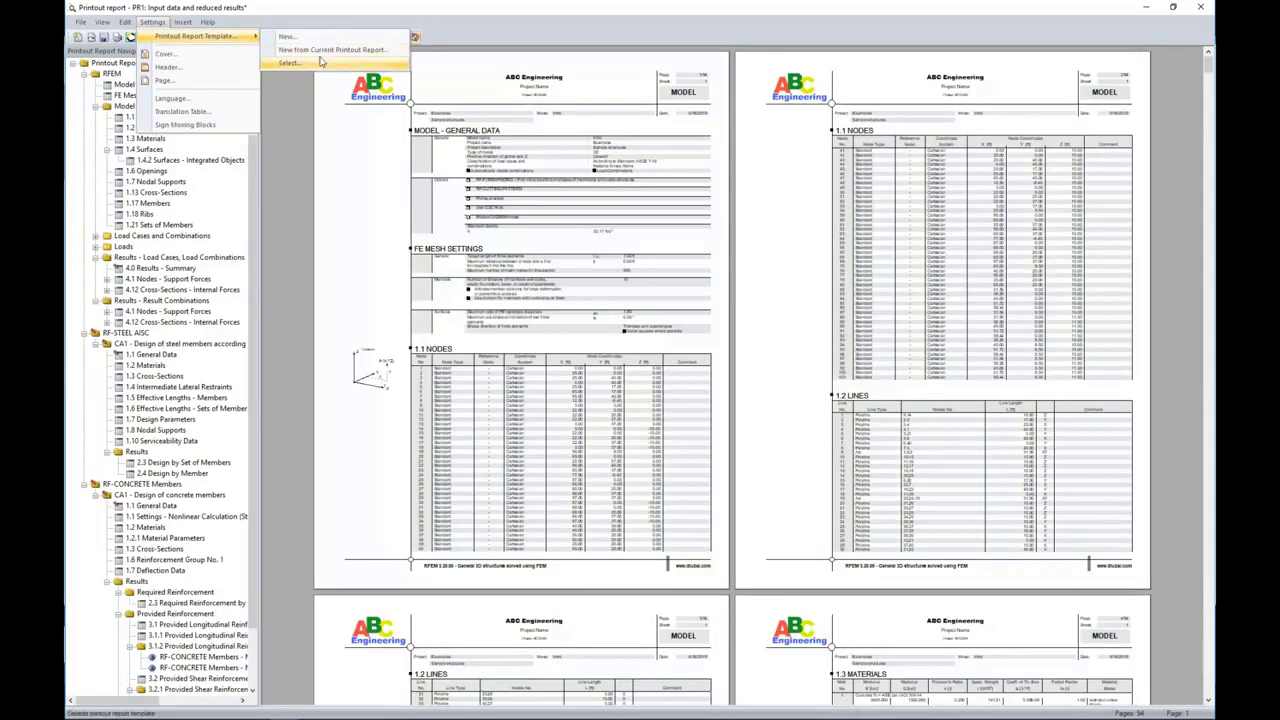
{"action": "left_click", "coordinate": [320, 62]}
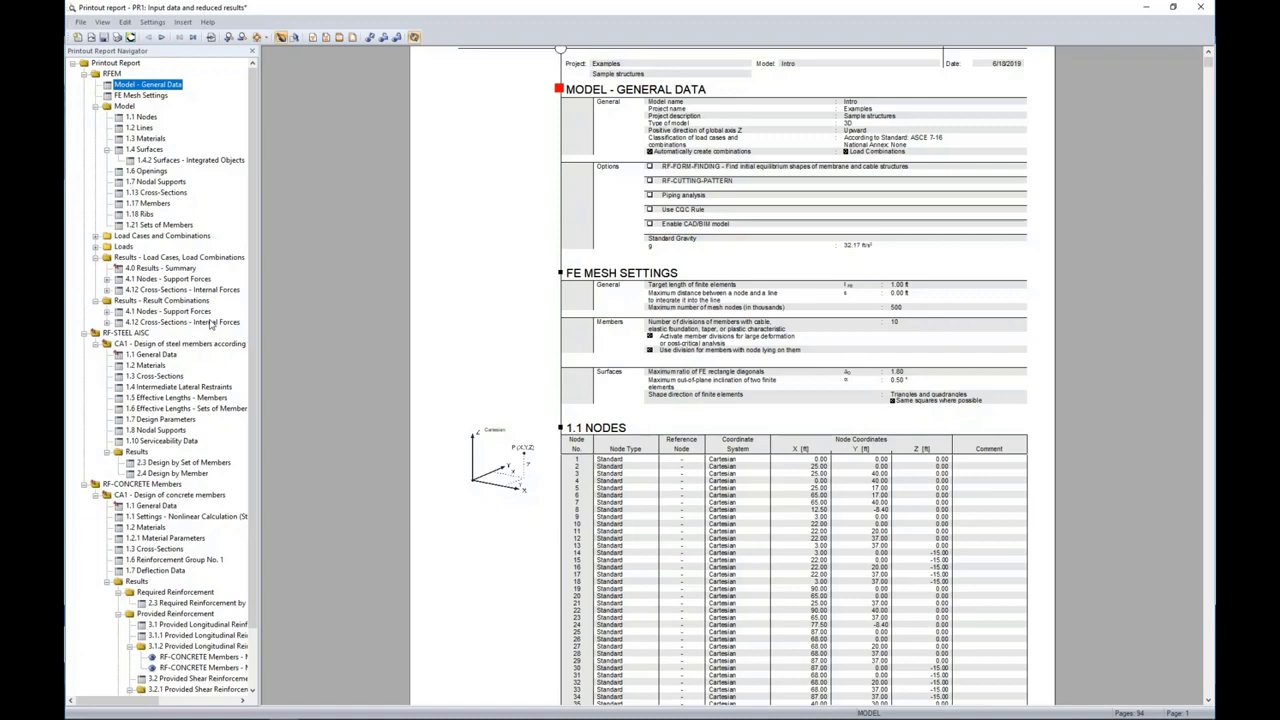
Step: Review the 1.17 Members chapter and the following model data tables in the printout report
{"action": "left_click", "coordinate": [150, 203]}
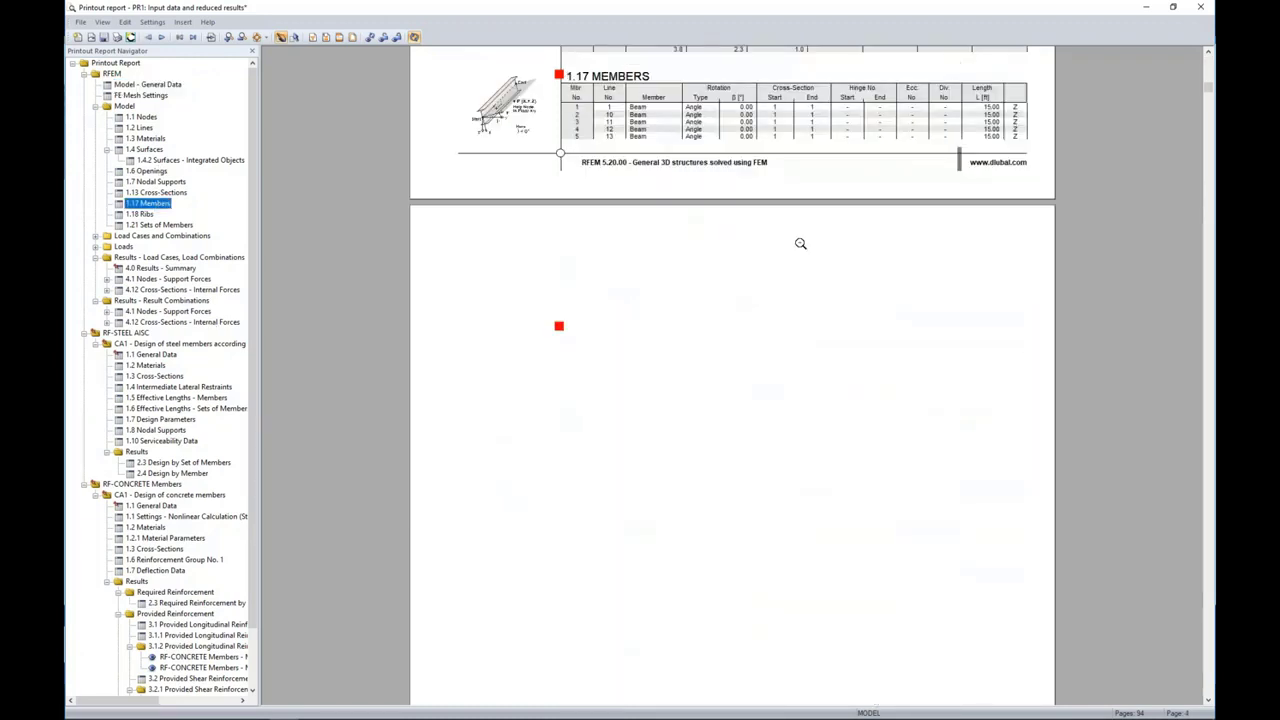
{"action": "scroll", "coordinate": [704, 511], "scroll_direction": "down", "scroll_amount": 15}
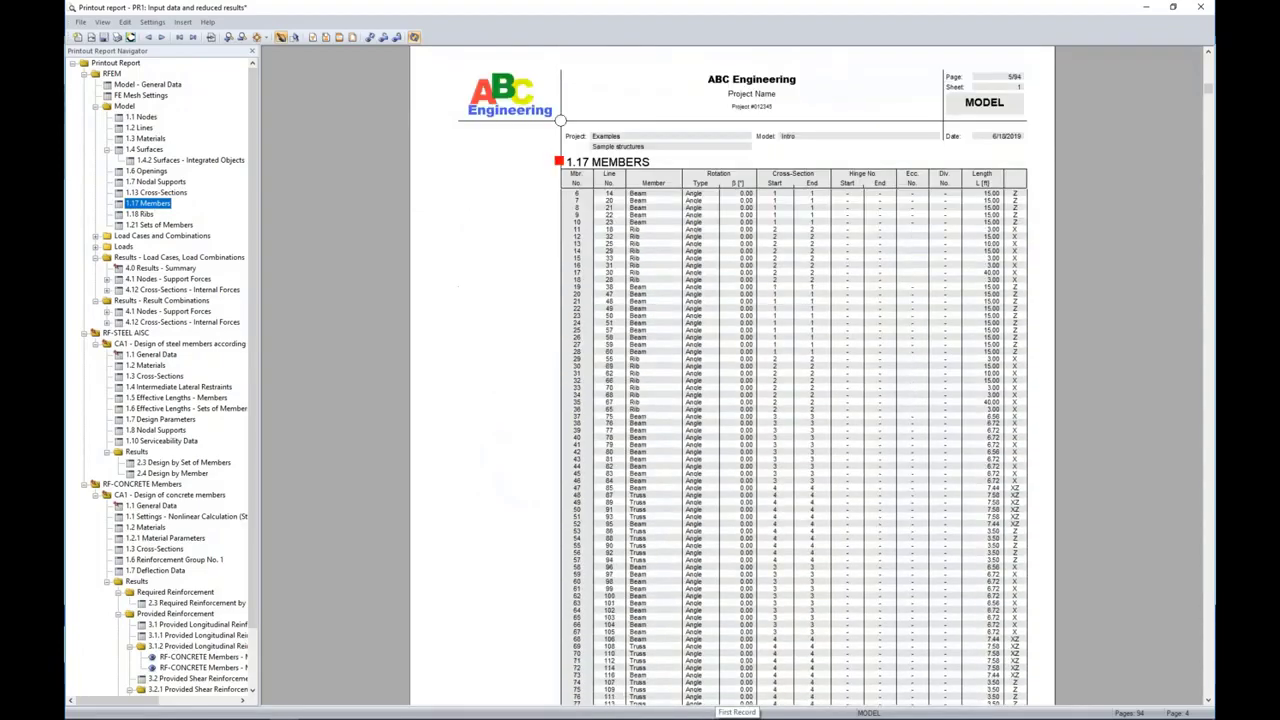
{"action": "scroll", "coordinate": [704, 511], "scroll_direction": "down", "scroll_amount": 8}
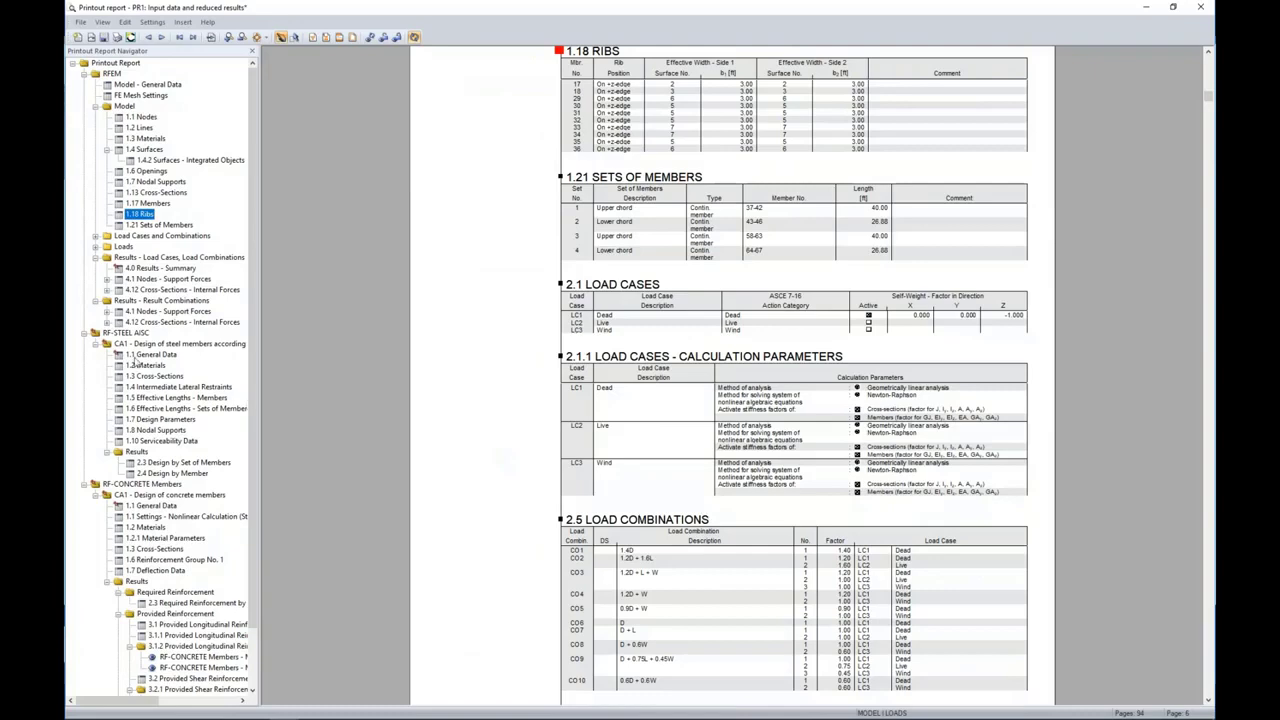
Step: Collapse the RF-STEEL AISC chapters and examine the RF-CONCRETE Members longitudinal reinforcement drawings of members 2 and 20
{"action": "left_click", "coordinate": [85, 333]}
{"action": "left_click", "coordinate": [84, 343]}
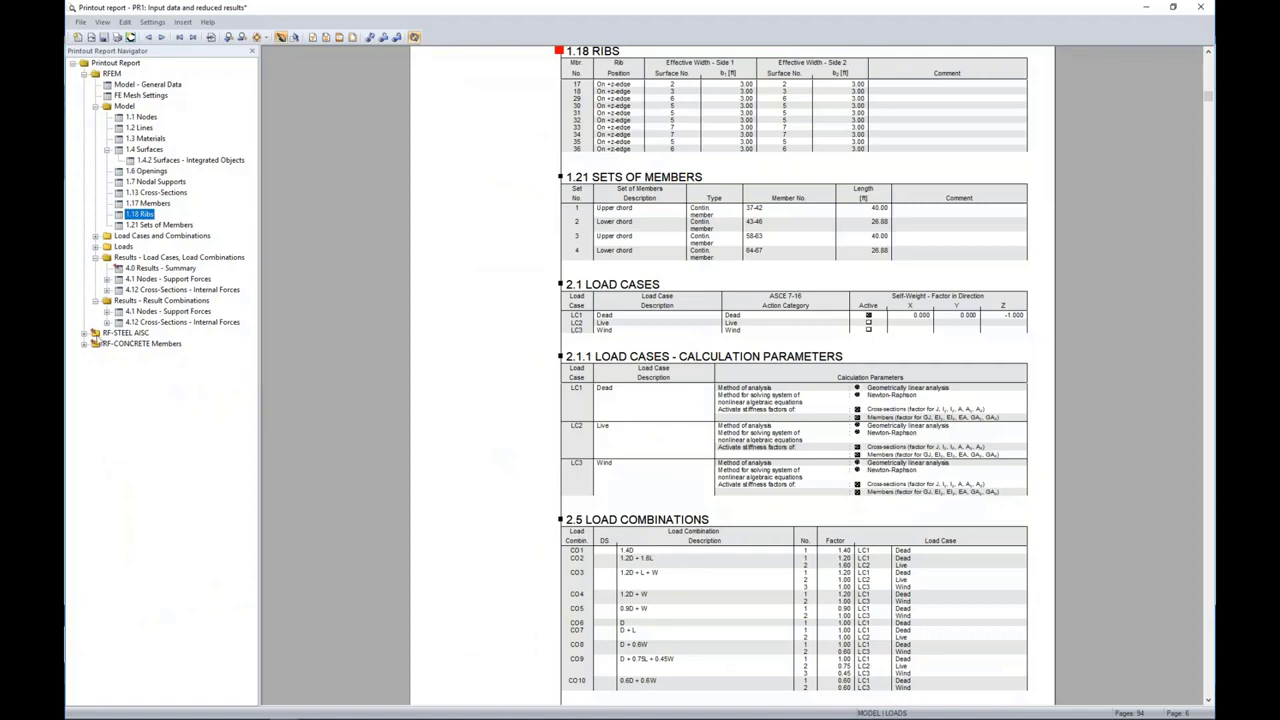
{"action": "left_click", "coordinate": [84, 343]}
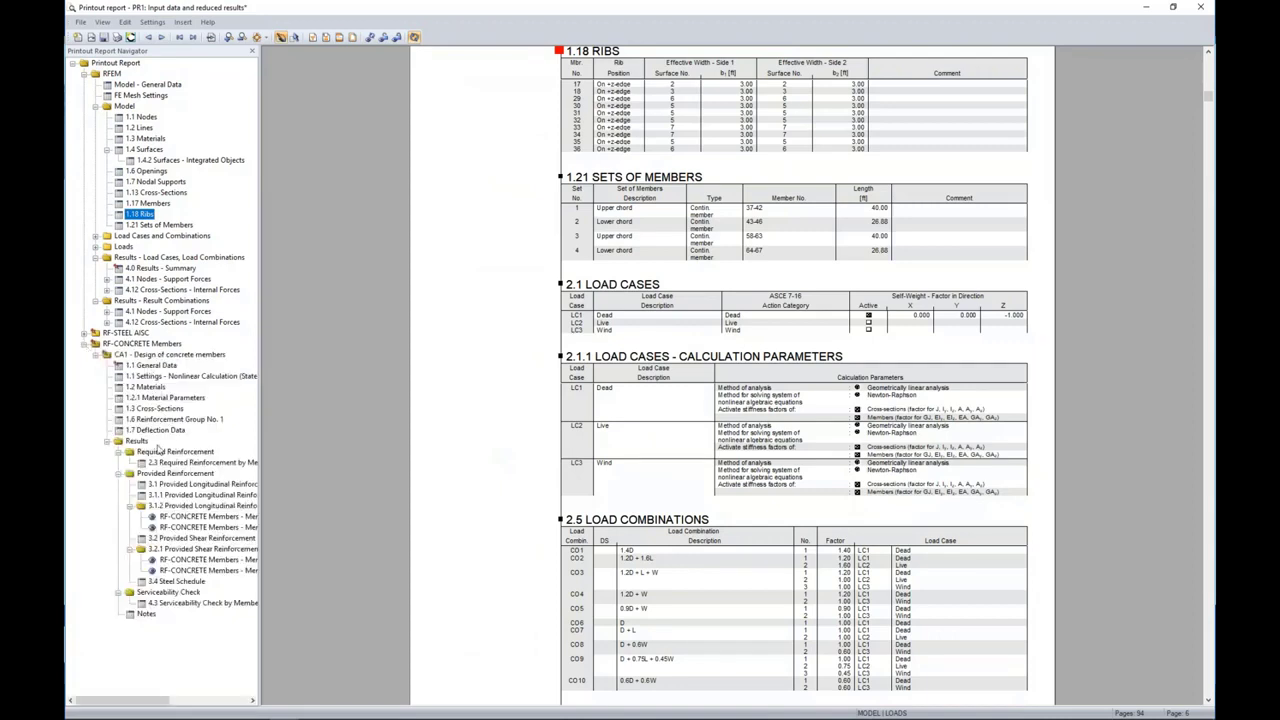
{"action": "left_click", "coordinate": [174, 517]}
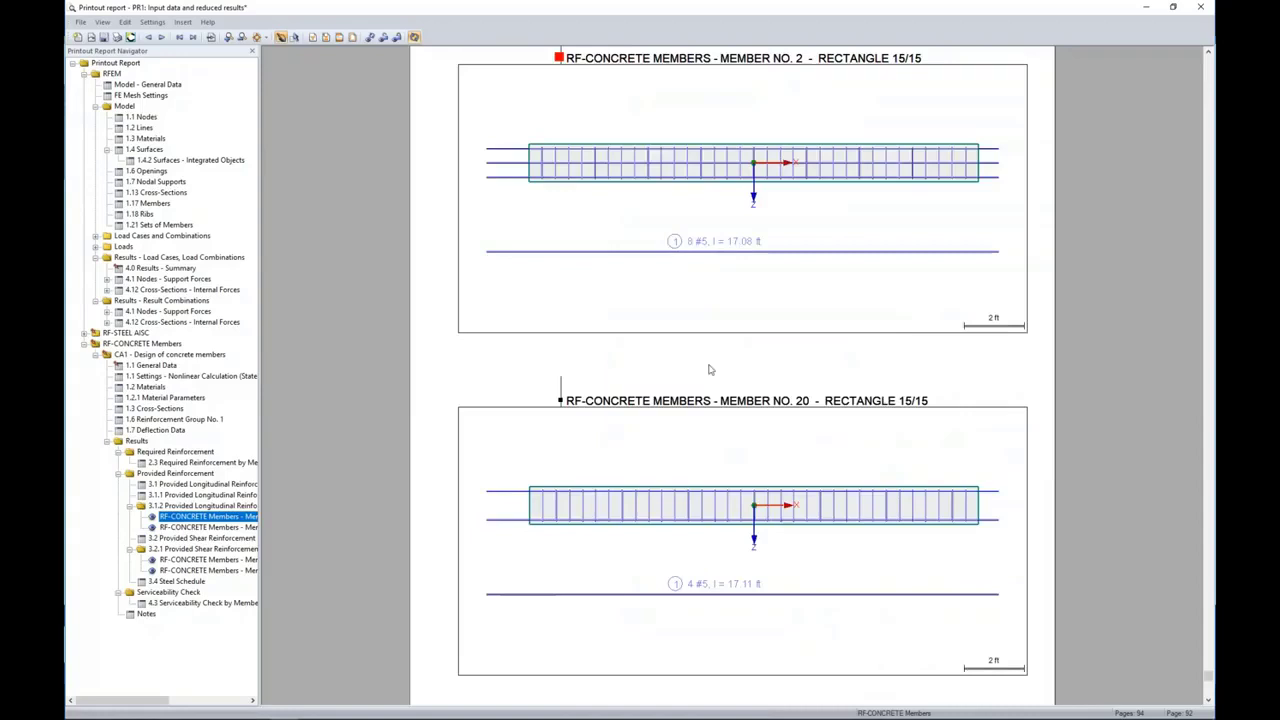
{"action": "scroll", "coordinate": [710, 370], "scroll_direction": "up", "scroll_amount": 1}
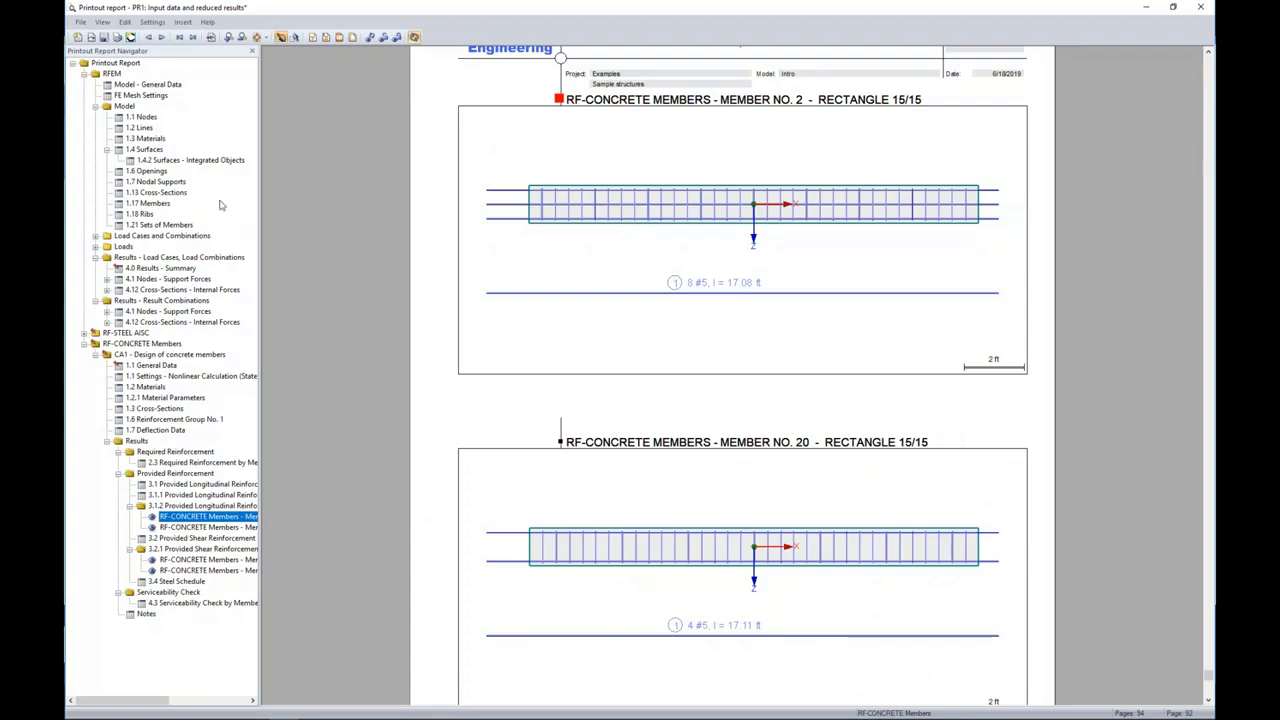
Step: Remove the 1.1 Nodes chapter from the printout report
{"action": "left_click", "coordinate": [152, 118]}
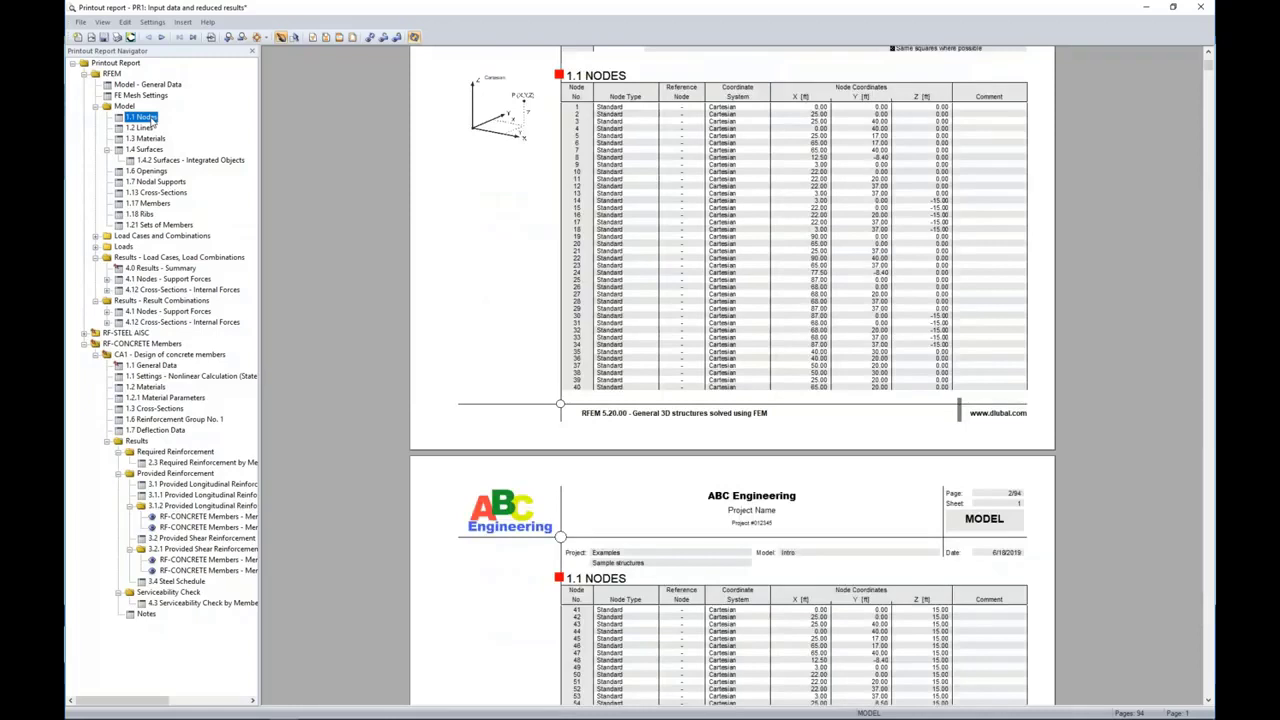
{"action": "right_click", "coordinate": [152, 120]}
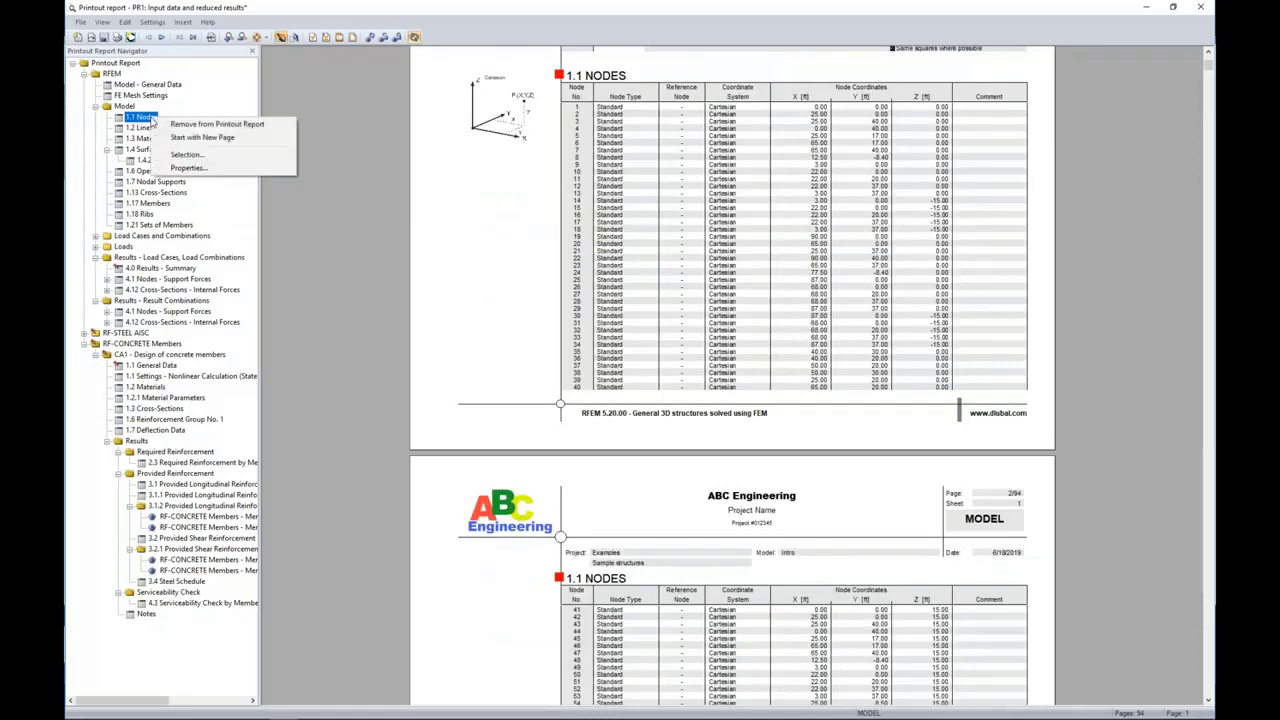
{"action": "left_click", "coordinate": [176, 125]}
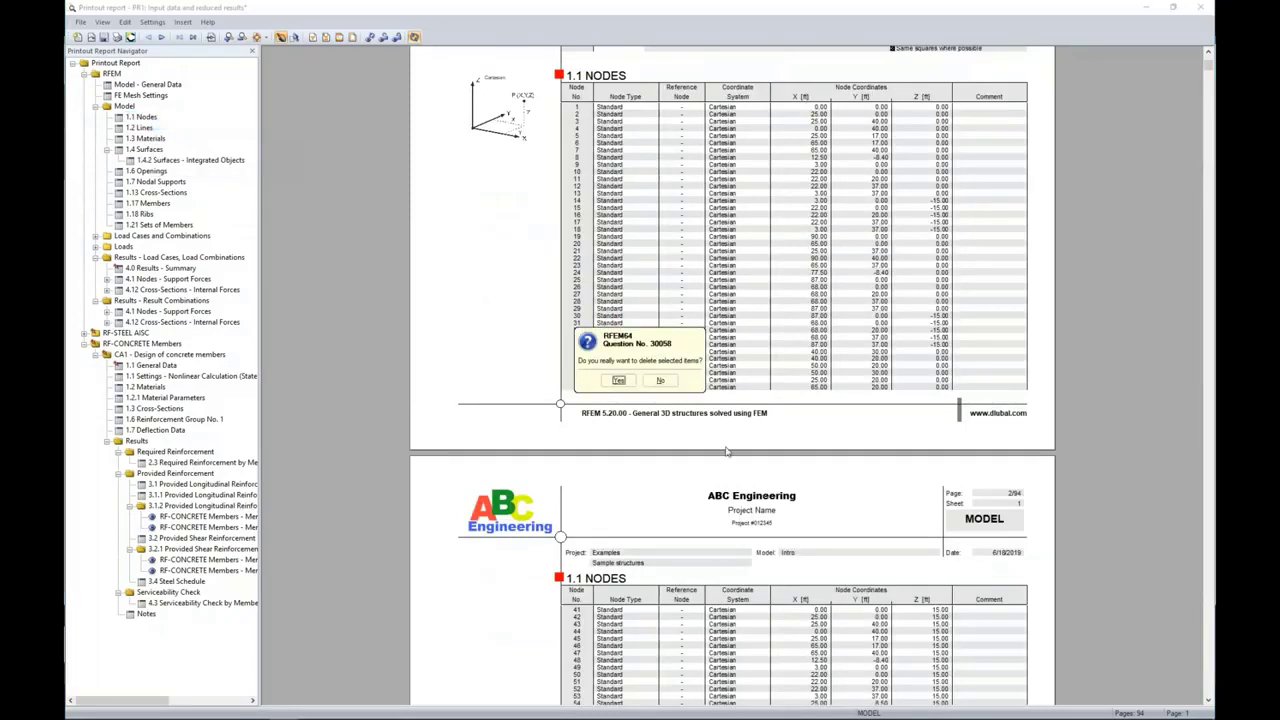
{"action": "left_click", "coordinate": [619, 381]}
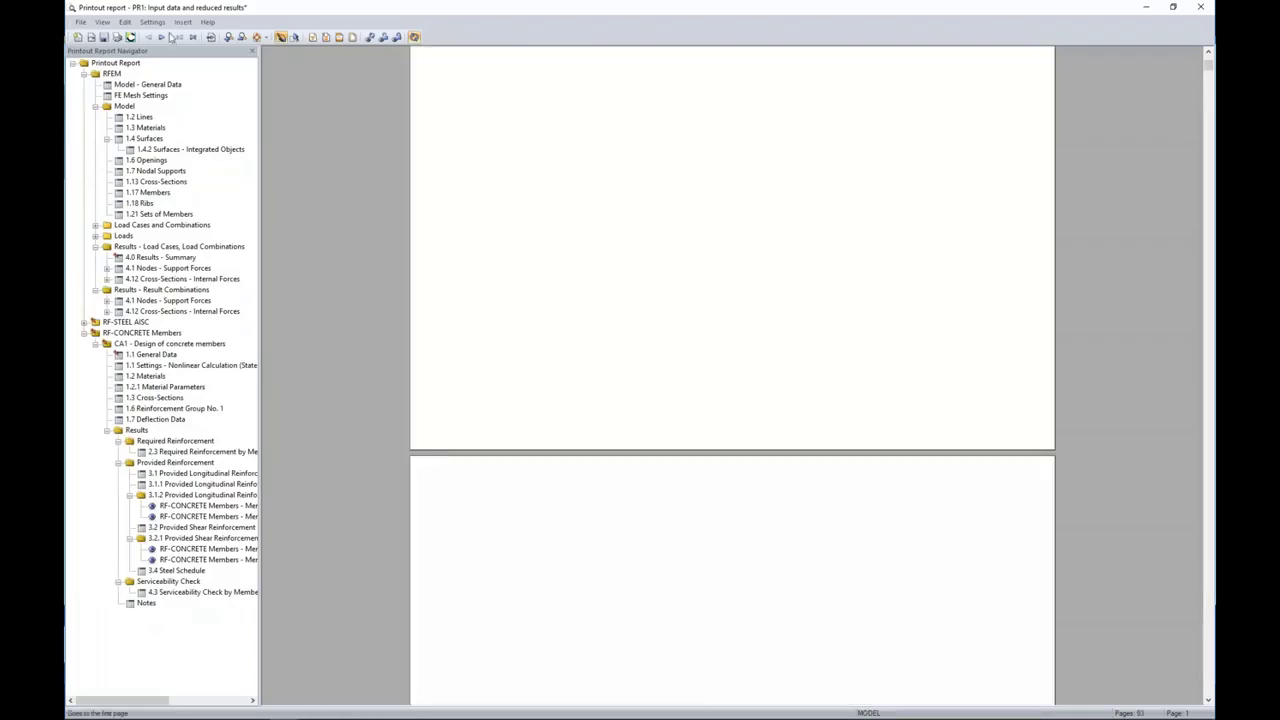
{"action": "left_click", "coordinate": [157, 27]}
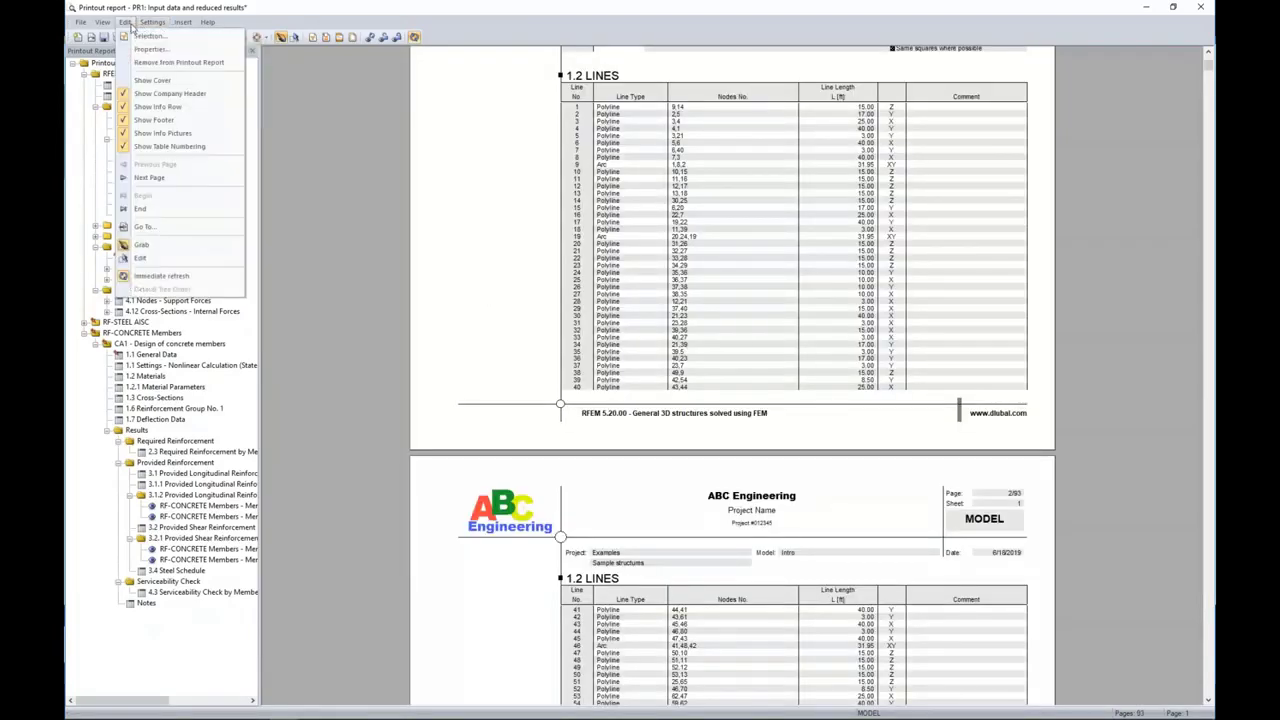
Step: Examine which RFEM model data tables are selected for the printout report, and leave the selection without applying changes
{"action": "left_click", "coordinate": [140, 36]}
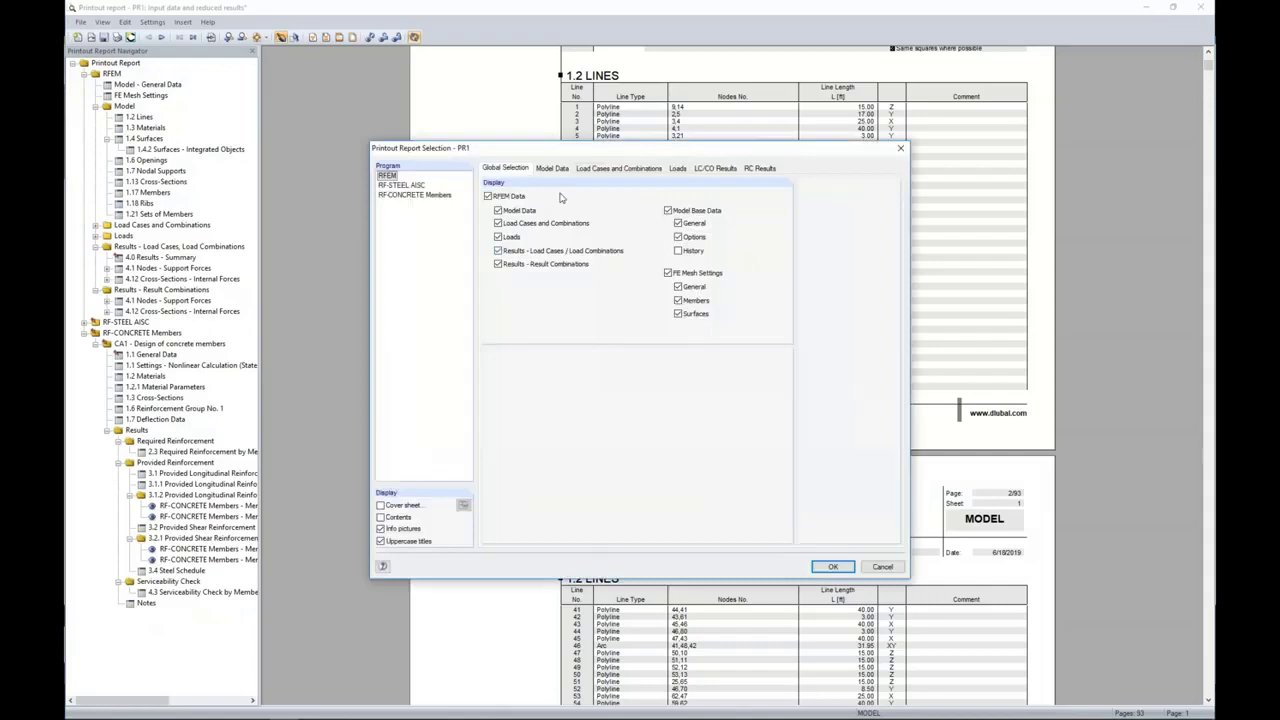
{"action": "left_click", "coordinate": [550, 169]}
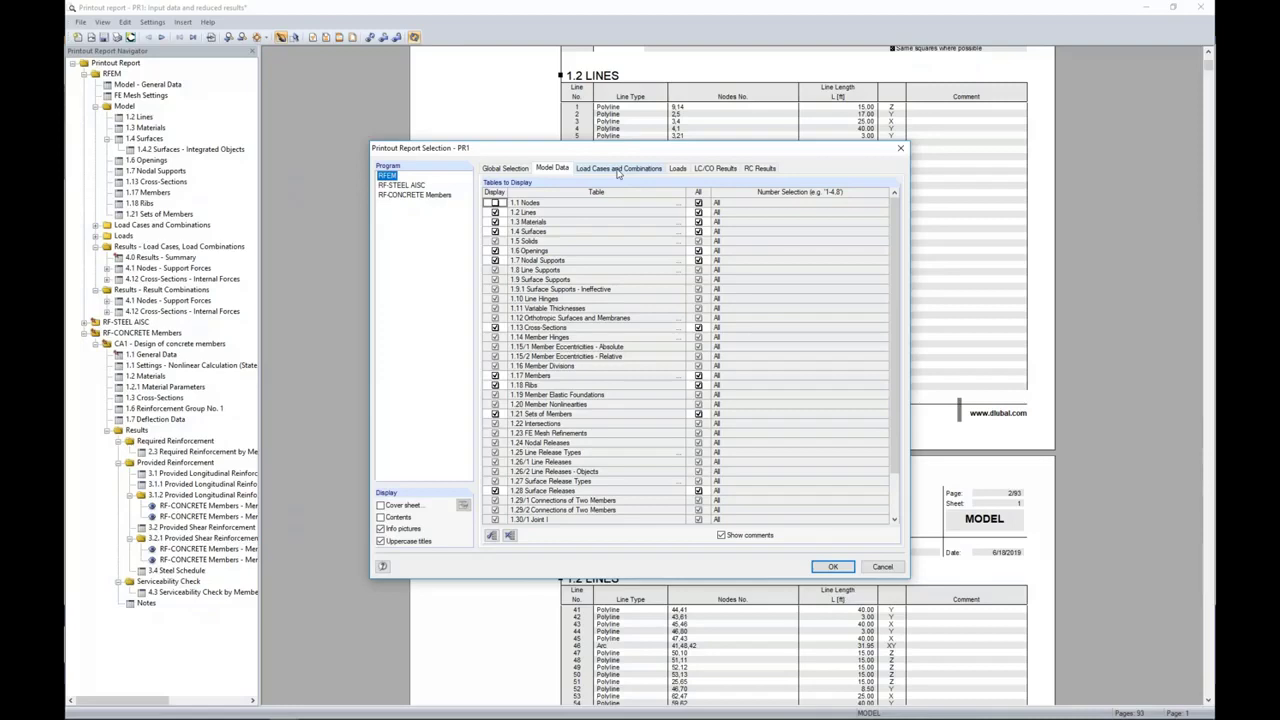
{"action": "left_click", "coordinate": [890, 568]}
{"action": "scroll", "coordinate": [743, 300], "scroll_direction": "down", "scroll_amount": 2}
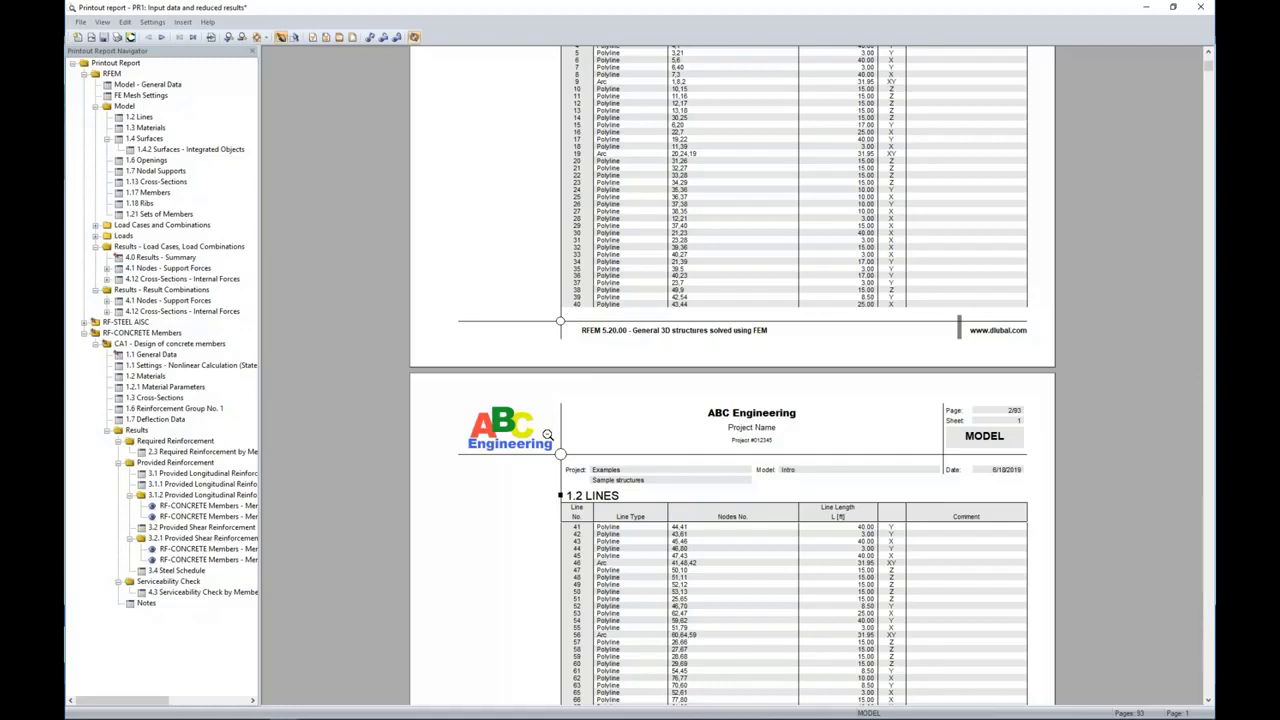
Step: Switch to the running PowerPoint slide show and advance to the More Information slide
{"action": "key", "text": "super+Tab"}
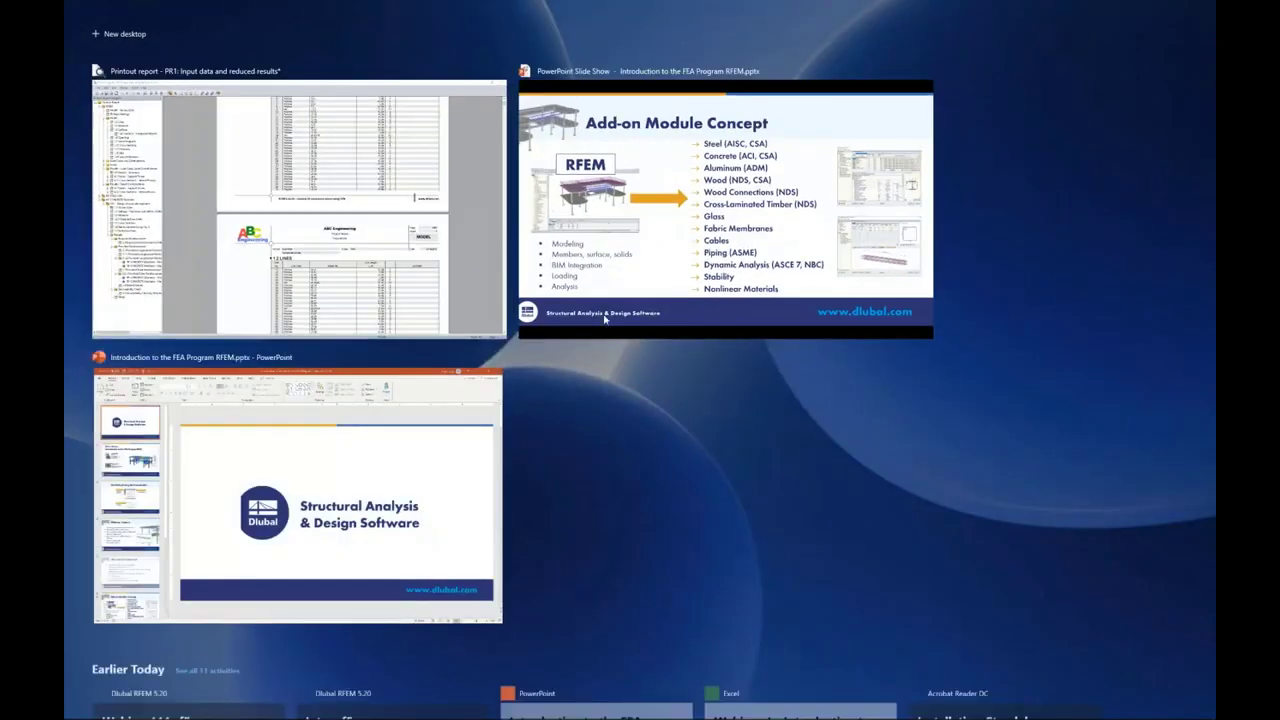
{"action": "left_click", "coordinate": [644, 234]}
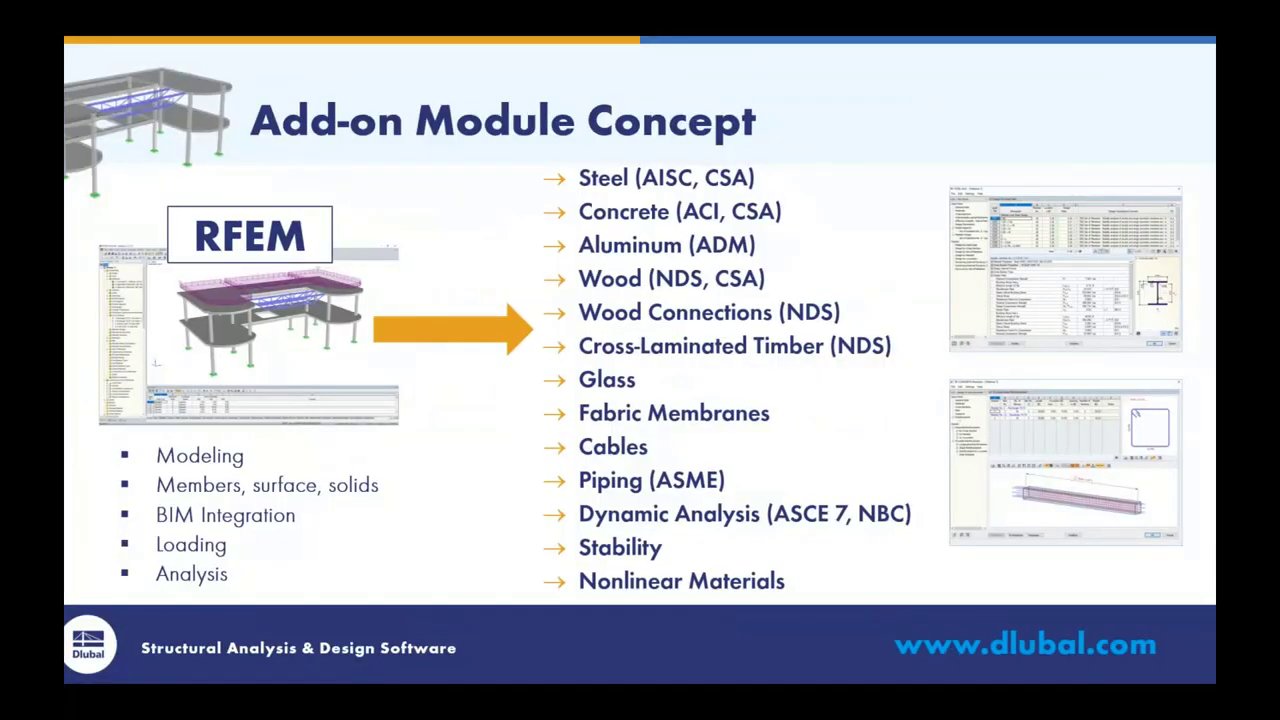
{"action": "key", "text": "Right"}
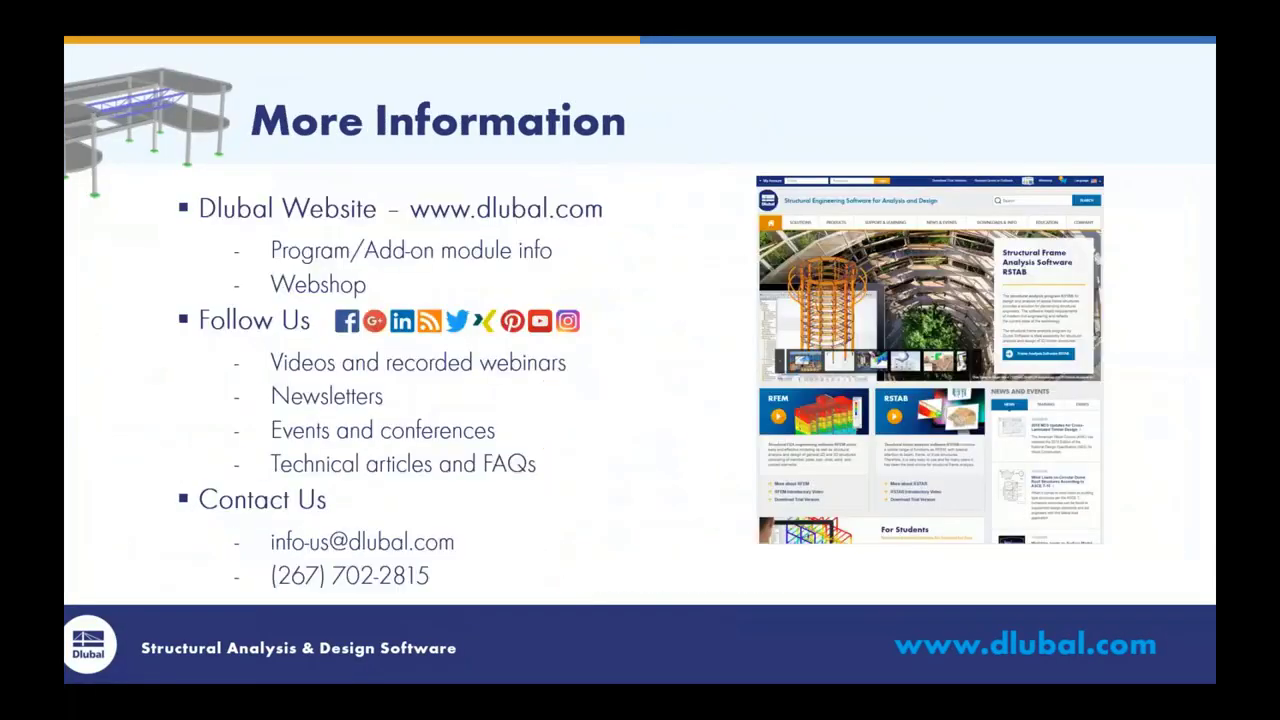